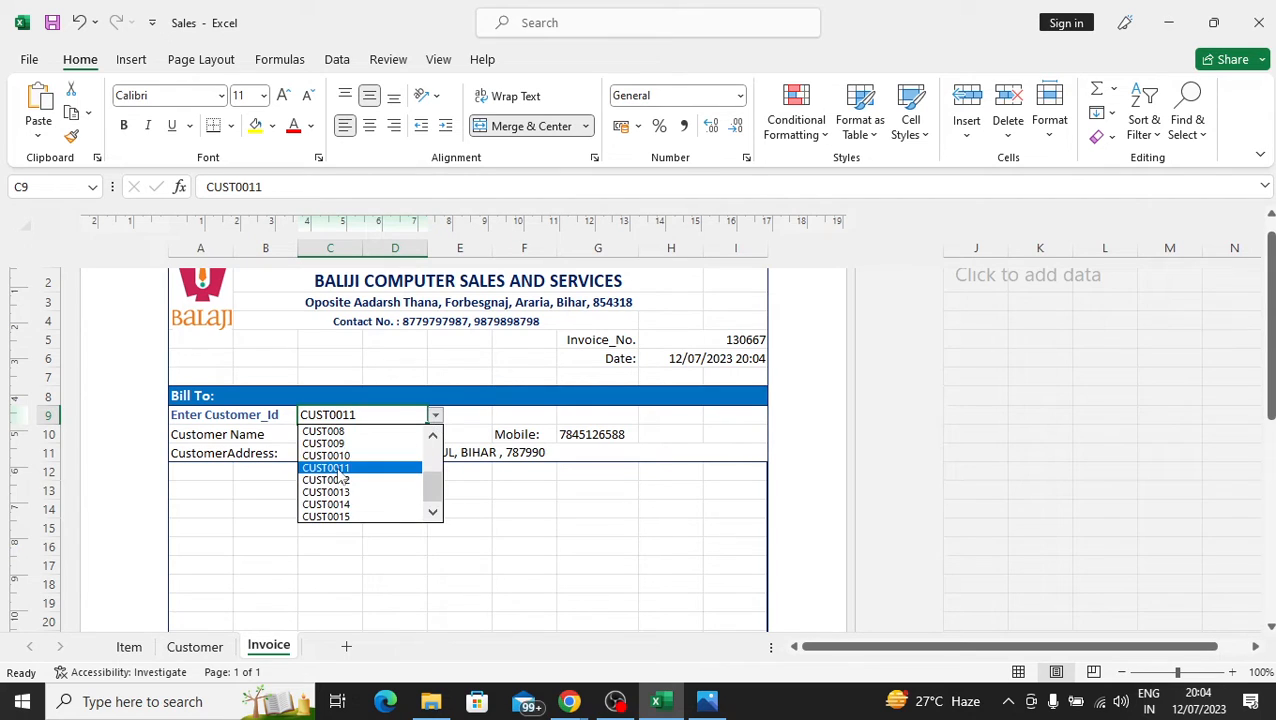
- Choose the customer's ID from the list in the Invoice sheet's Enter Customer_Id cell
left_click(342, 468)
left_click(450, 494)
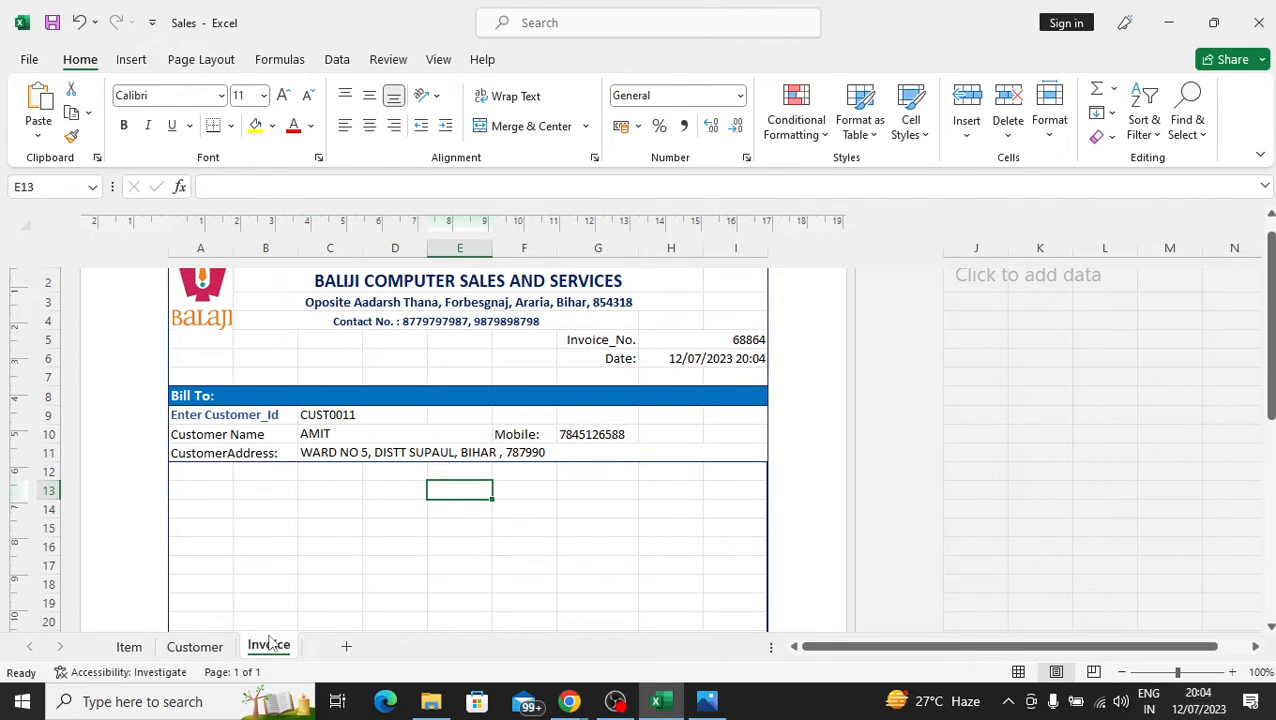
- Review the customer records on the Customer sheet and the item codes on the Item sheet
left_click(196, 647)
left_click(276, 445)
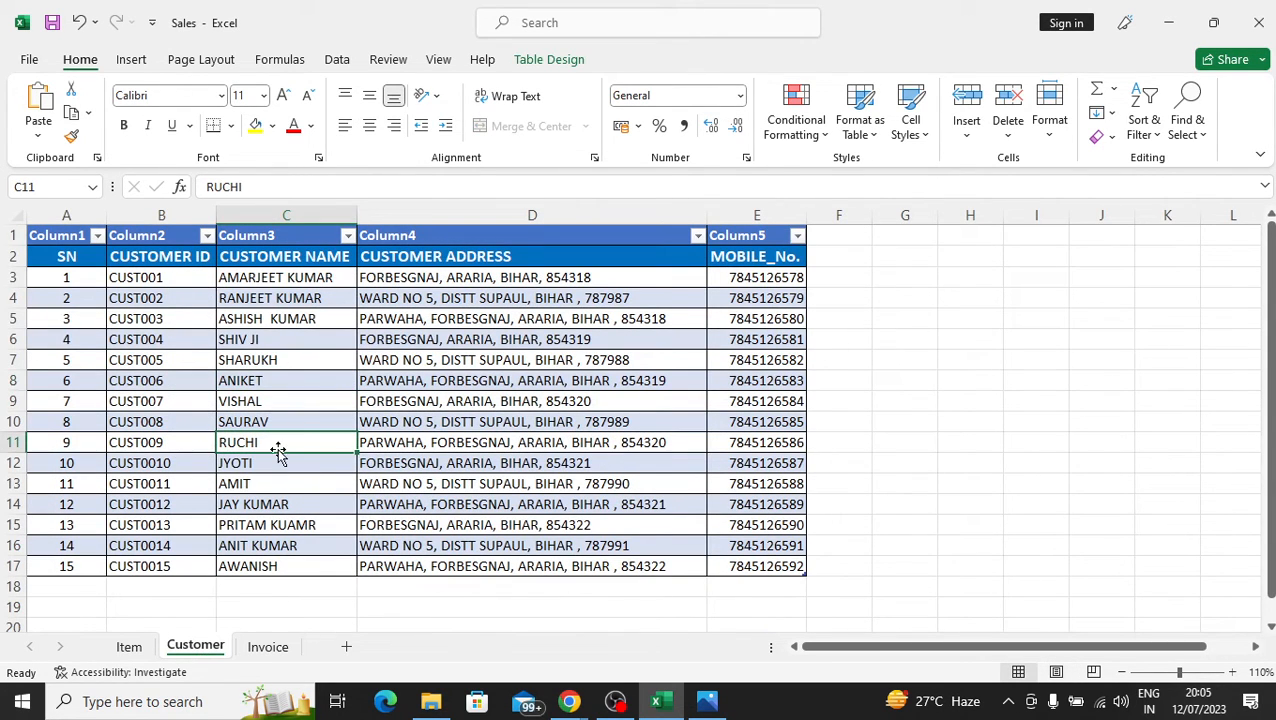
left_click(194, 277)
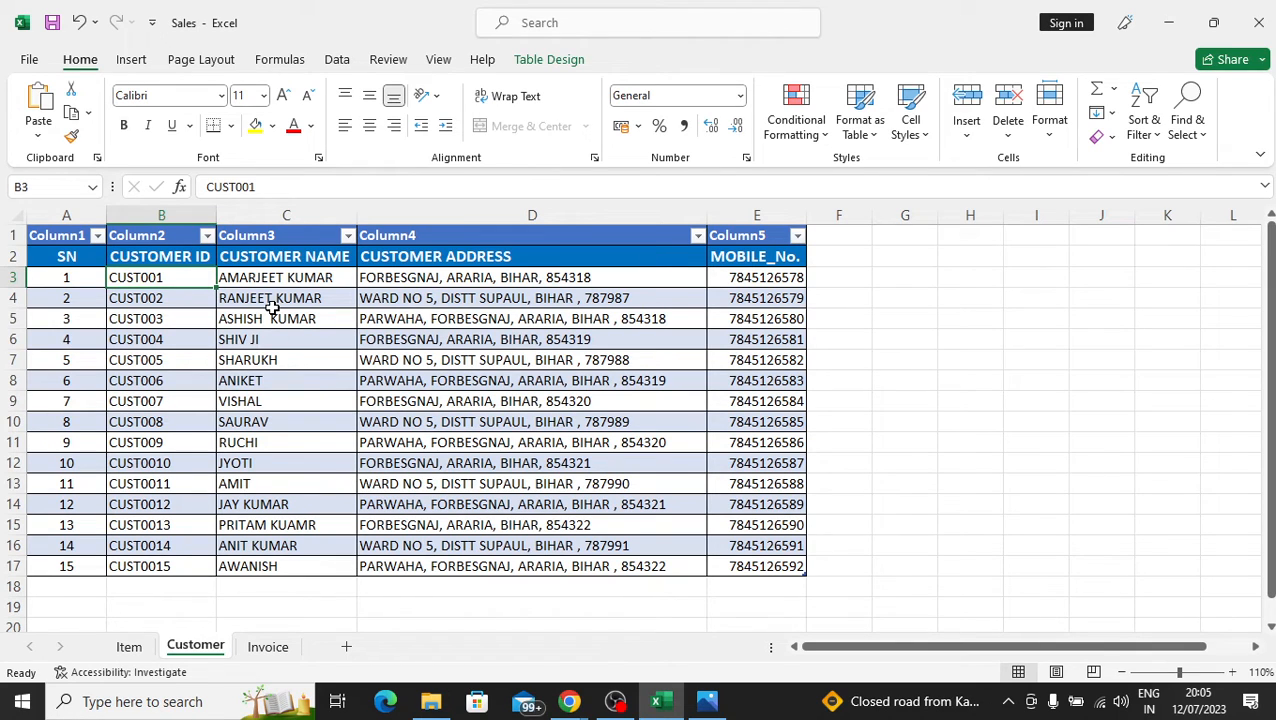
left_click(129, 647)
left_click_drag(179, 280, 166, 606)
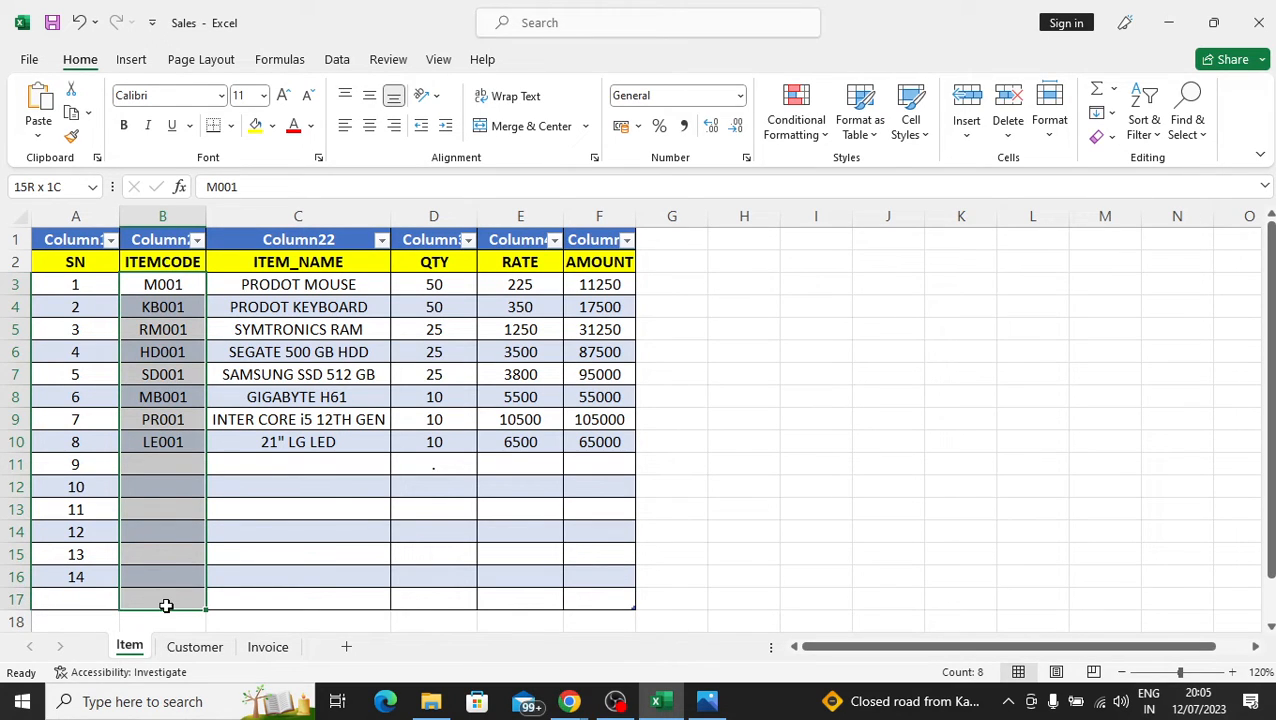
left_click(183, 288)
left_click(245, 514)
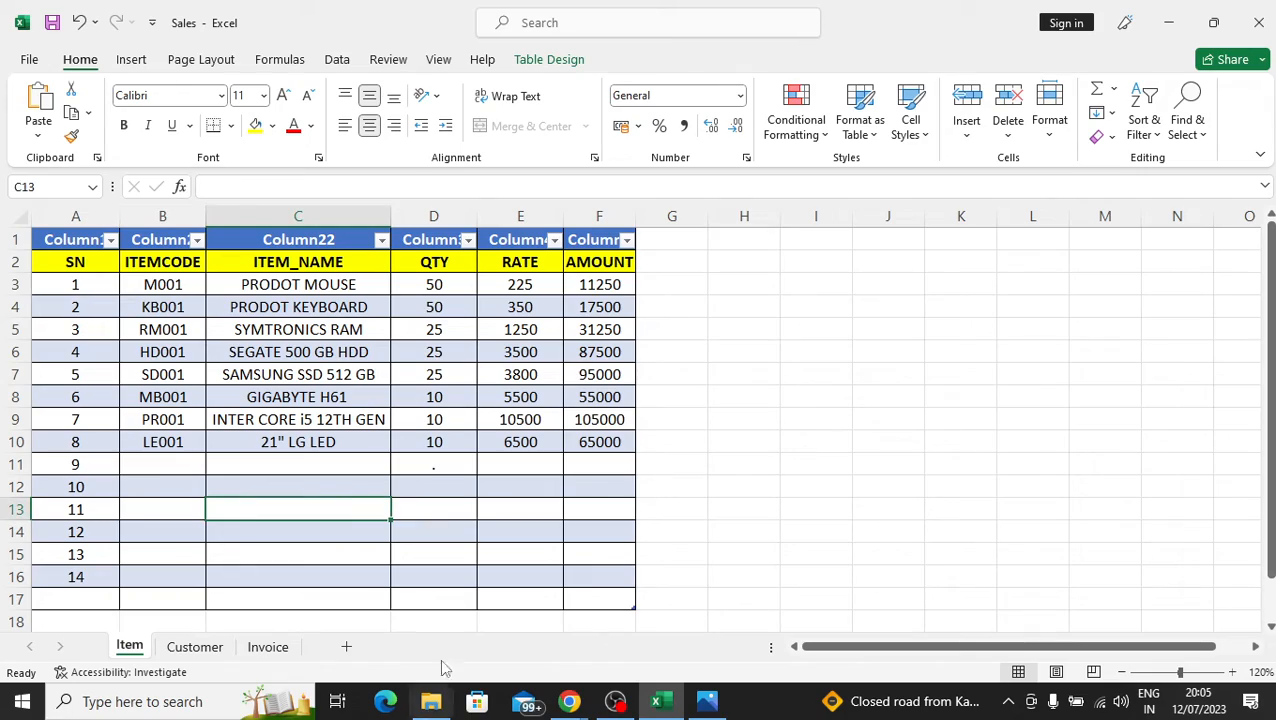
- Switch to Photos to examine the sample layout in Sale_invoice_Format.png, and return to the Sales workbook in Excel
left_click(658, 701)
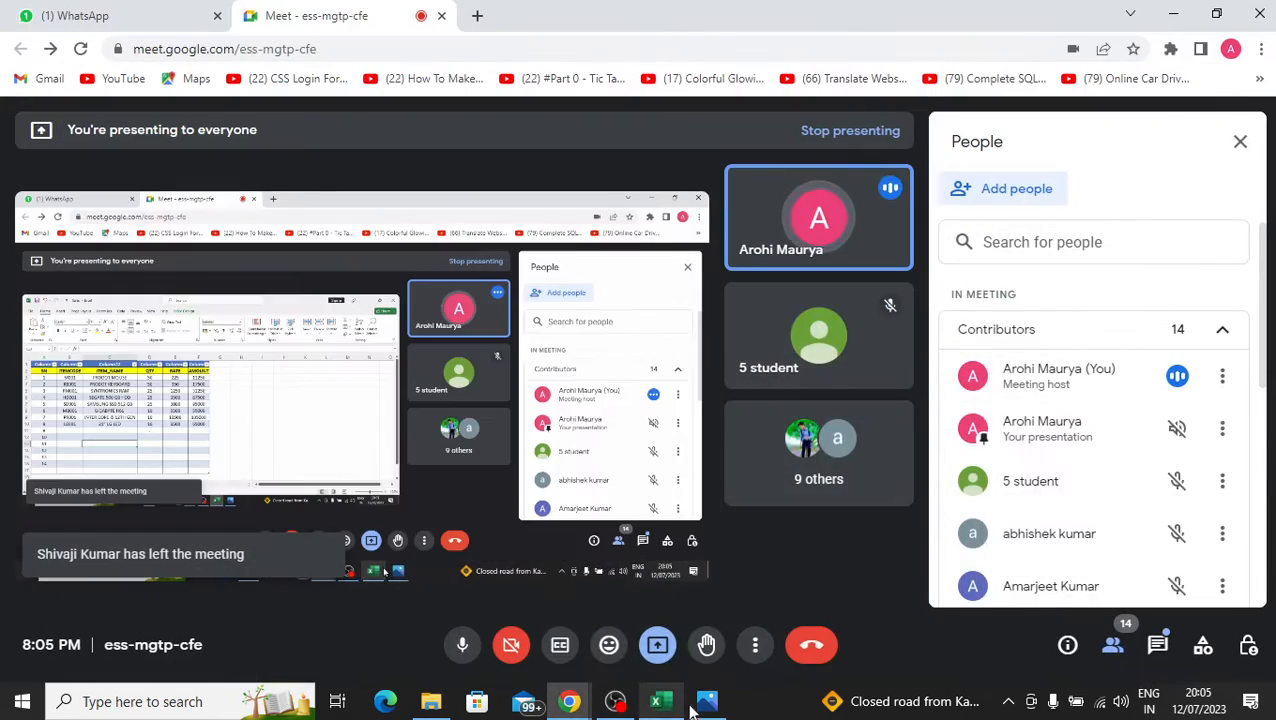
left_click(660, 701)
left_click(707, 701)
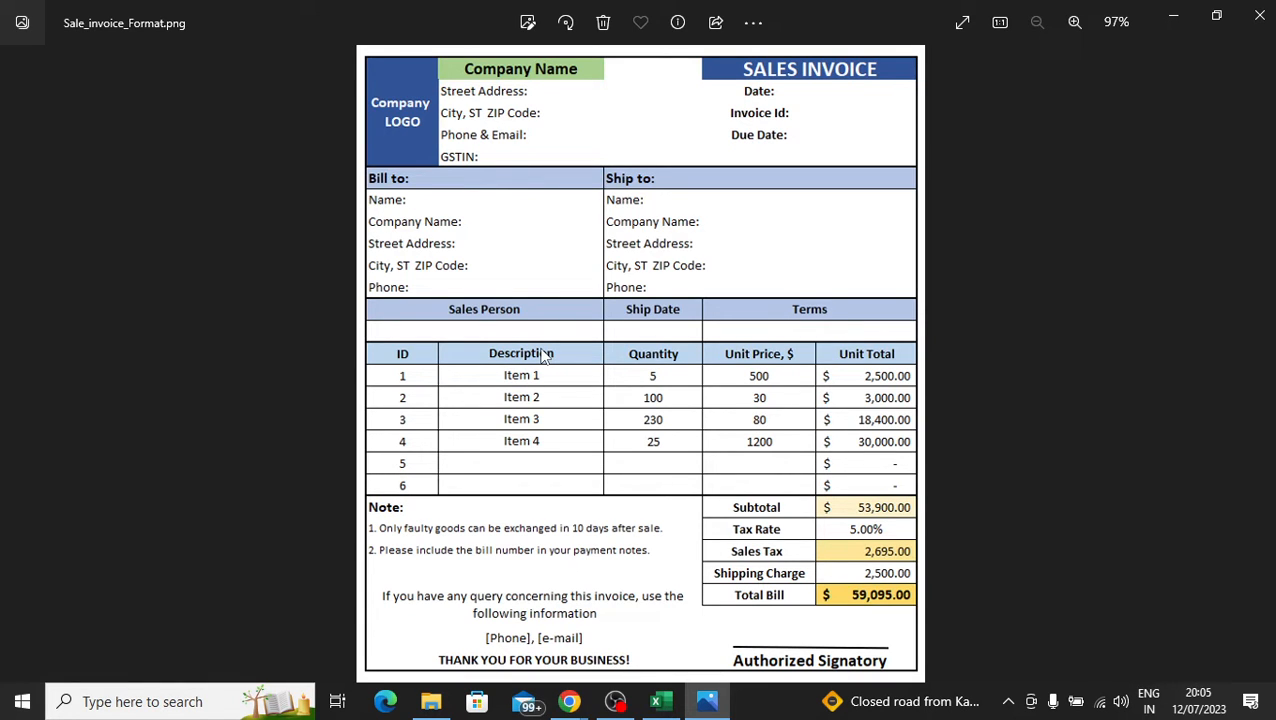
left_click(658, 701)
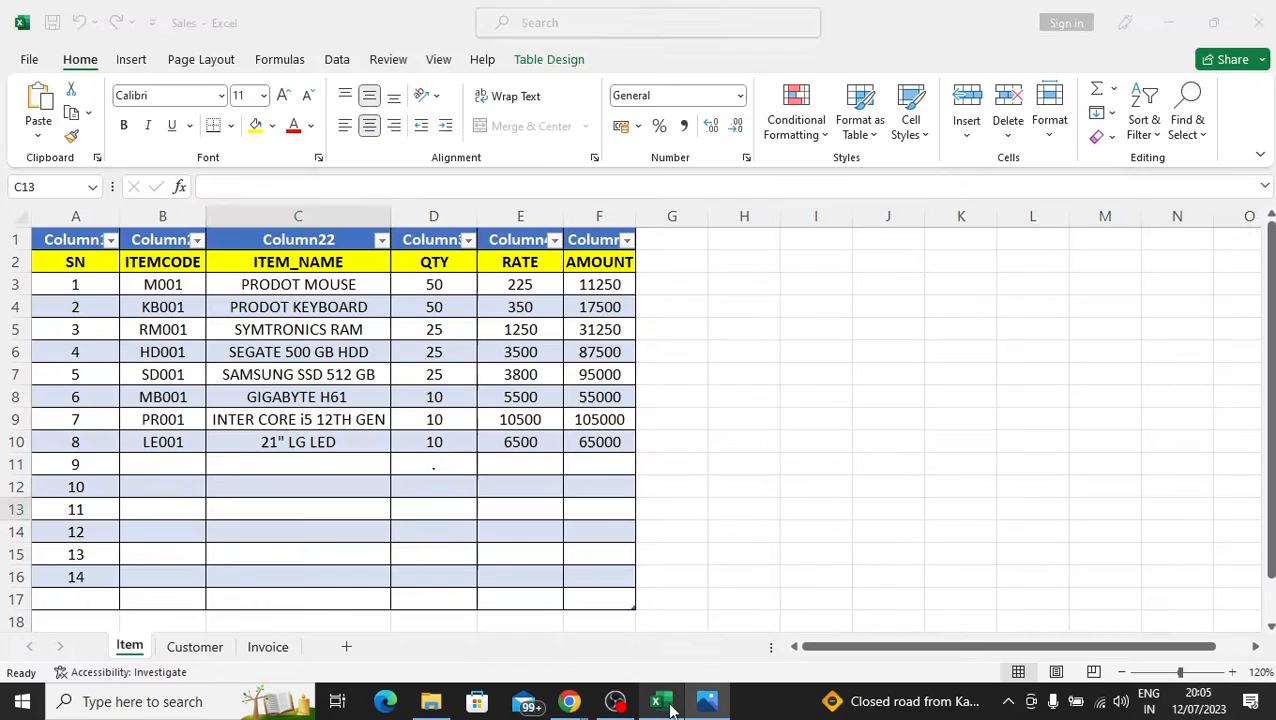
- Check the empty cells A13 to I13 on the Invoice sheet to plan the columns of the item table
left_click(279, 648)
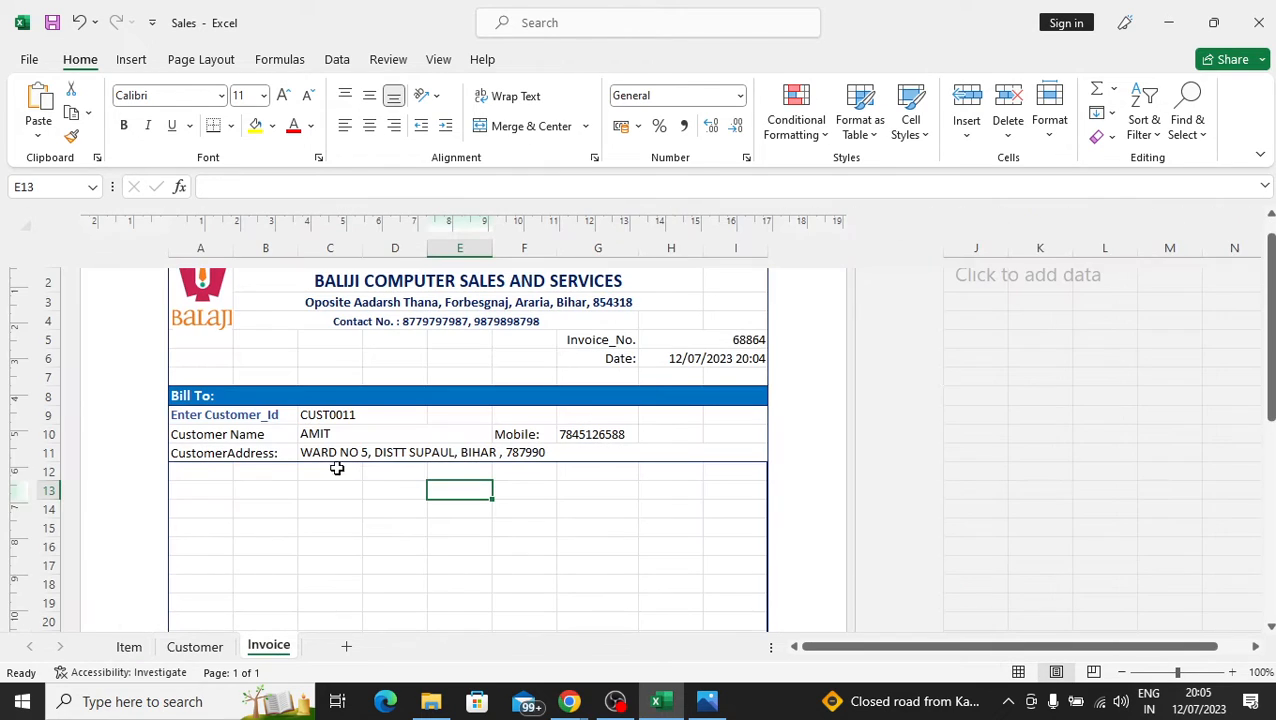
left_click(222, 489)
left_click(350, 493)
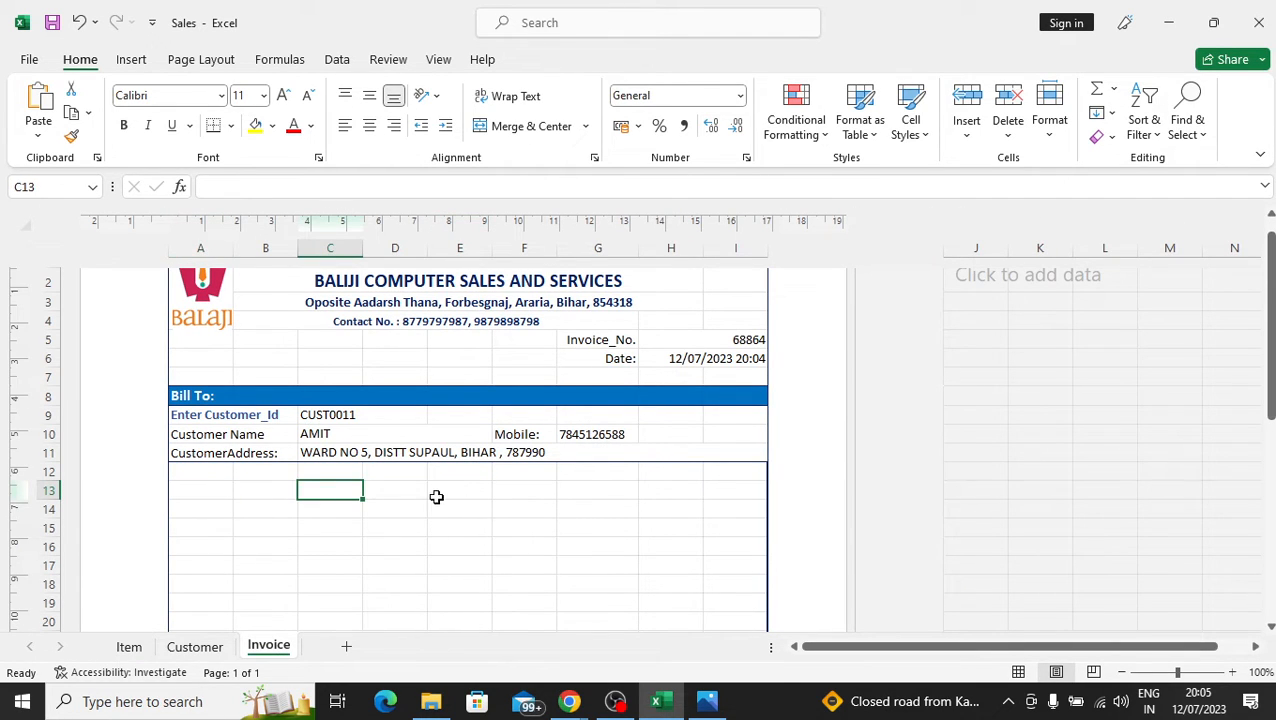
left_click(277, 487)
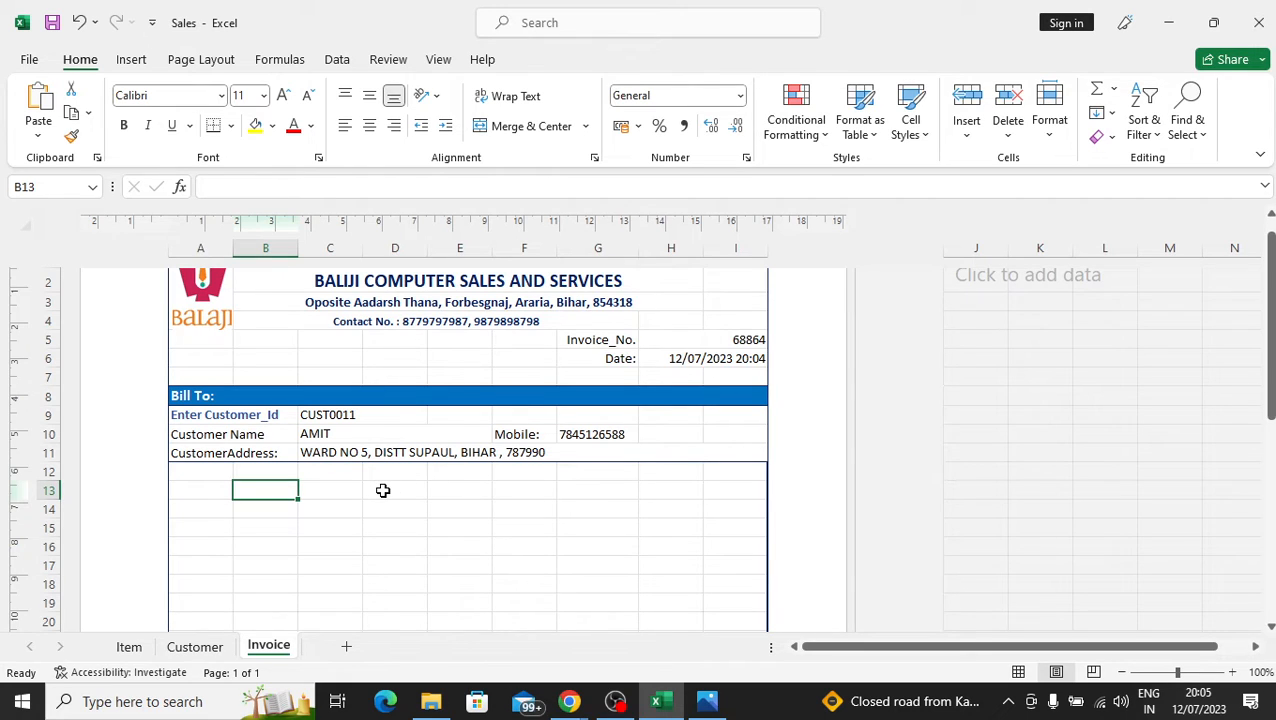
left_click_drag(356, 490, 485, 491)
left_click(537, 488)
left_click(591, 491)
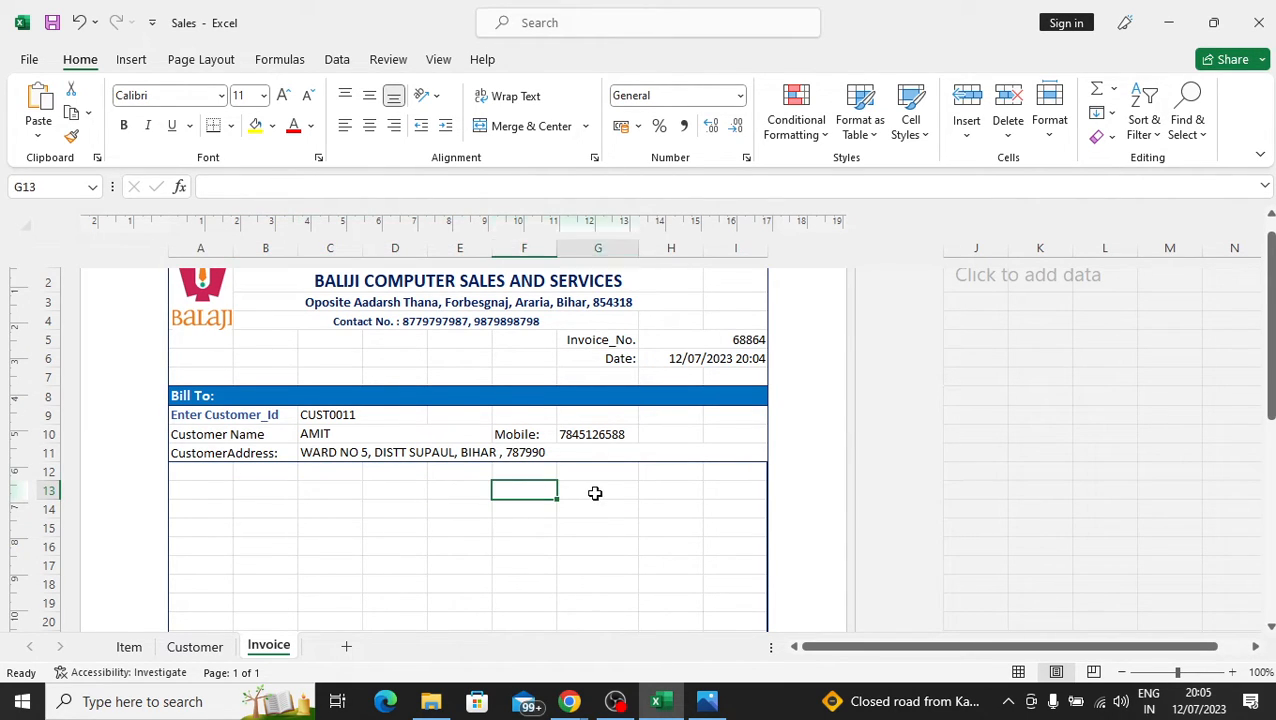
left_click(667, 486)
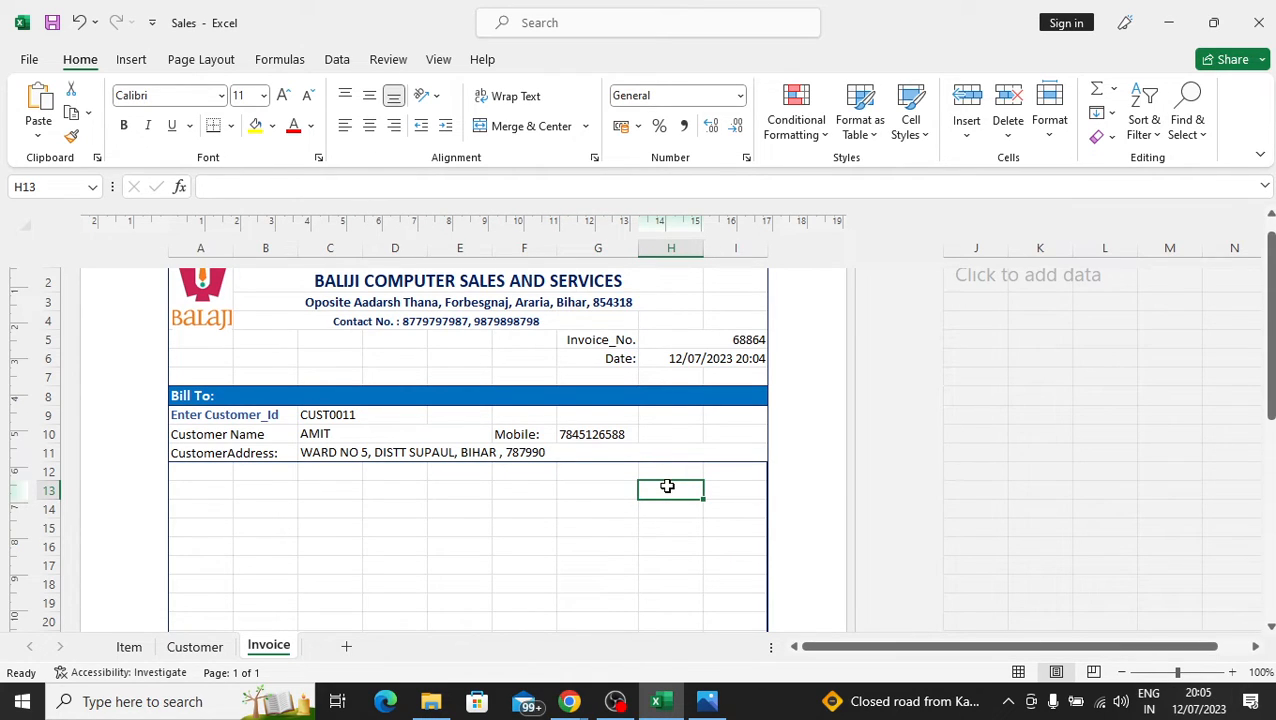
left_click(207, 487)
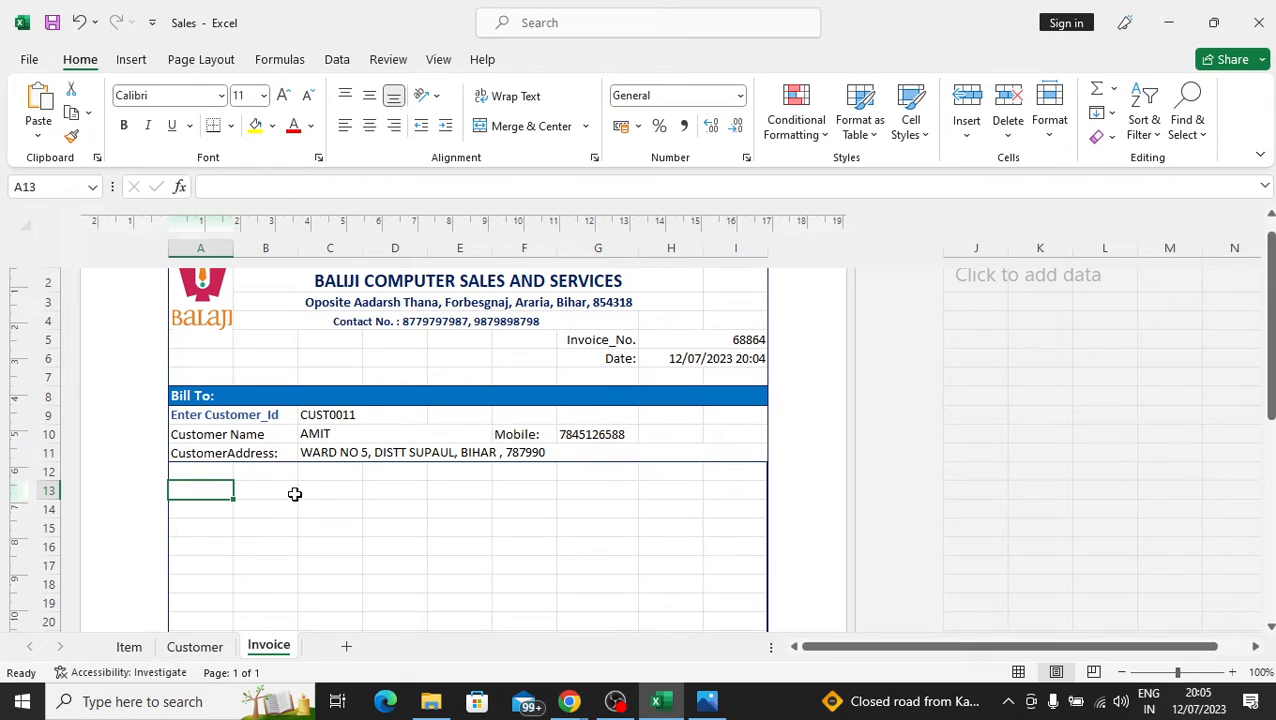
left_click(276, 489)
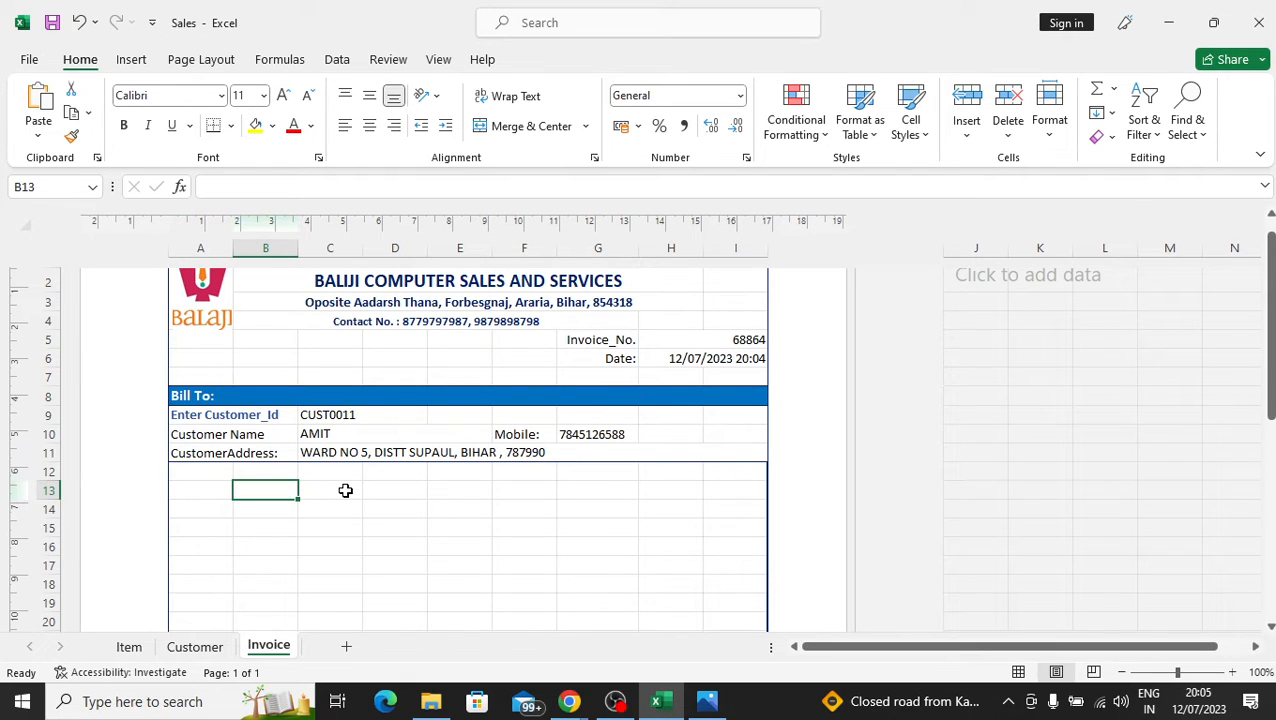
left_click_drag(345, 490, 466, 487)
left_click(535, 490)
left_click(614, 490)
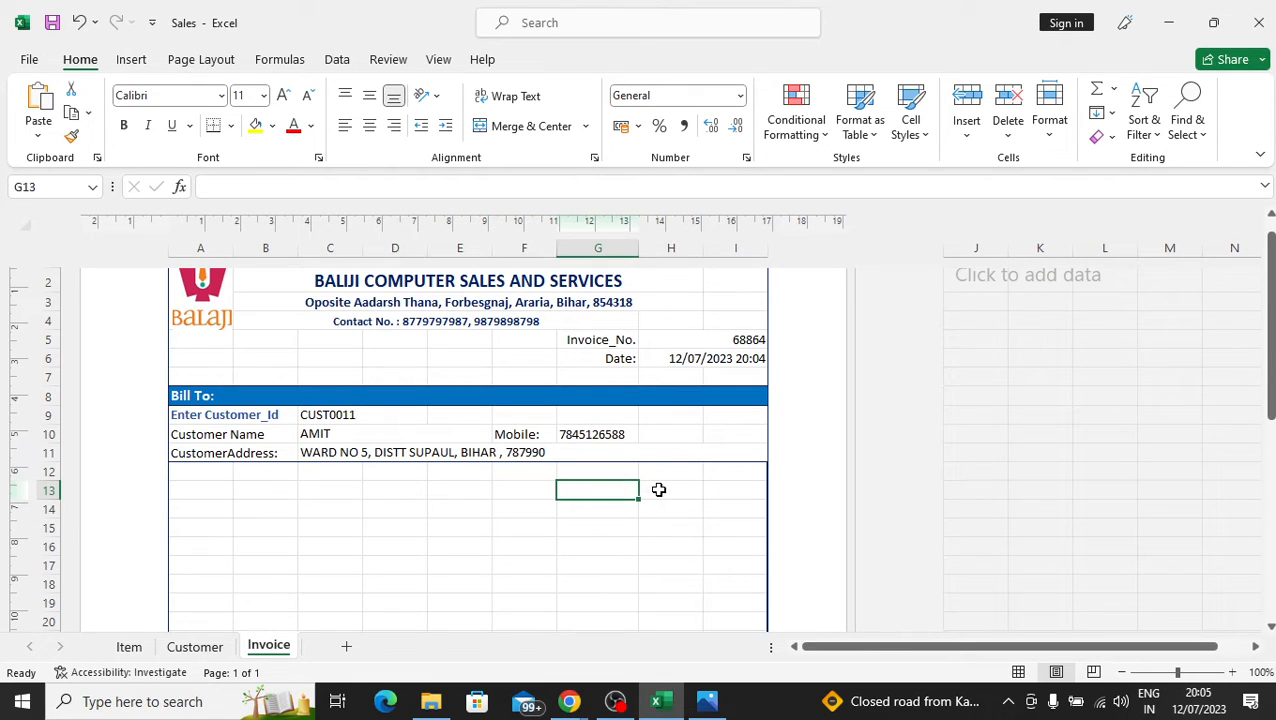
left_click_drag(659, 490, 731, 492)
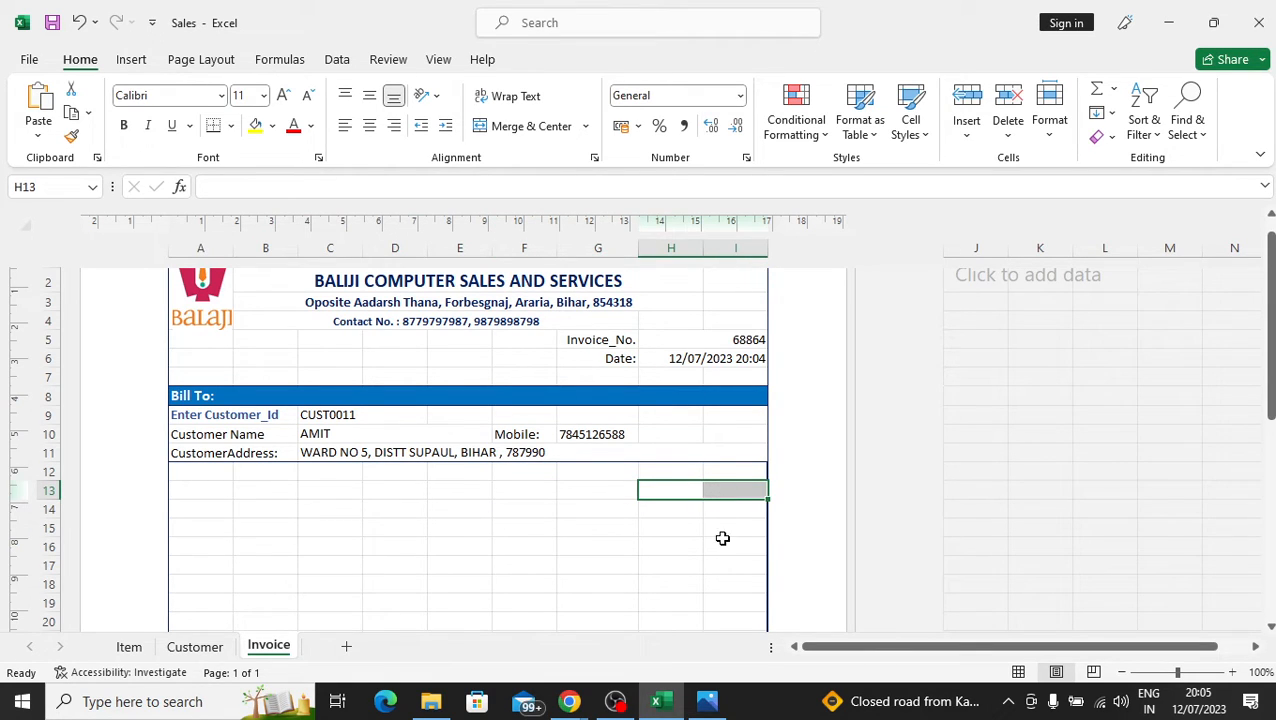
left_click(720, 538)
left_click(737, 491)
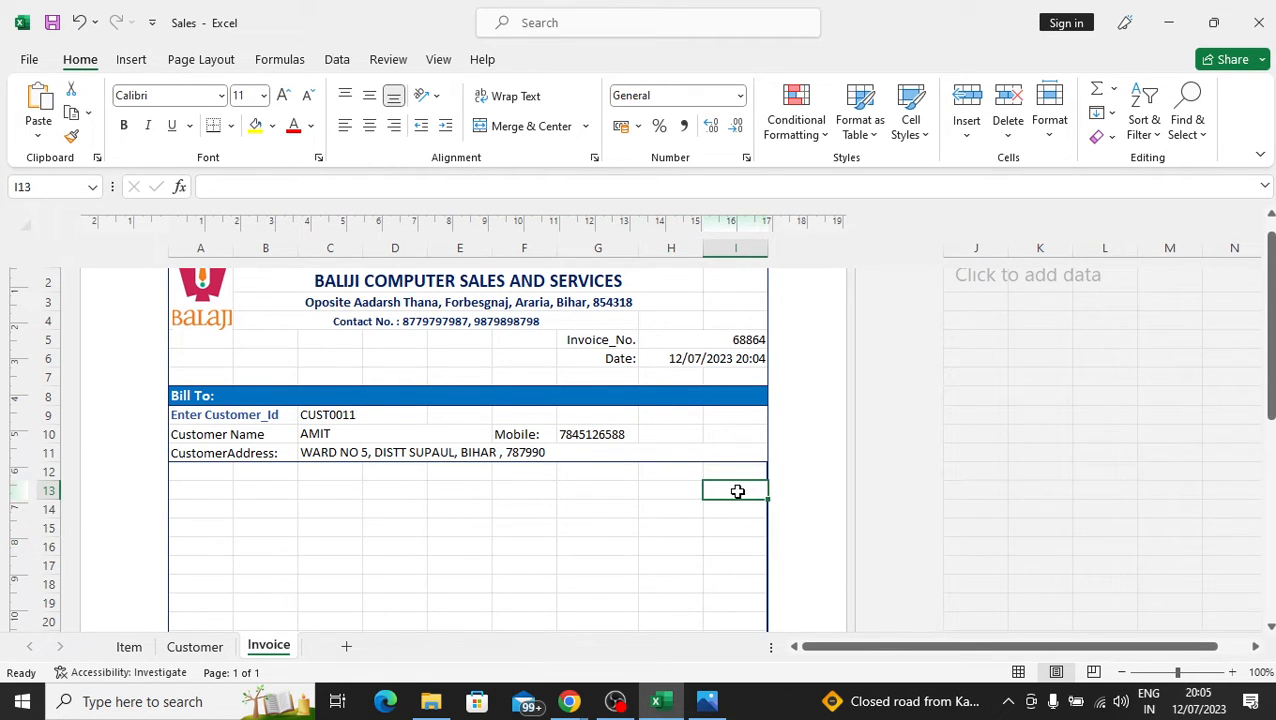
- Enter the item table headings SN in cell B13 and ITEM in cell C13 of the Invoice sheet
left_click(263, 491)
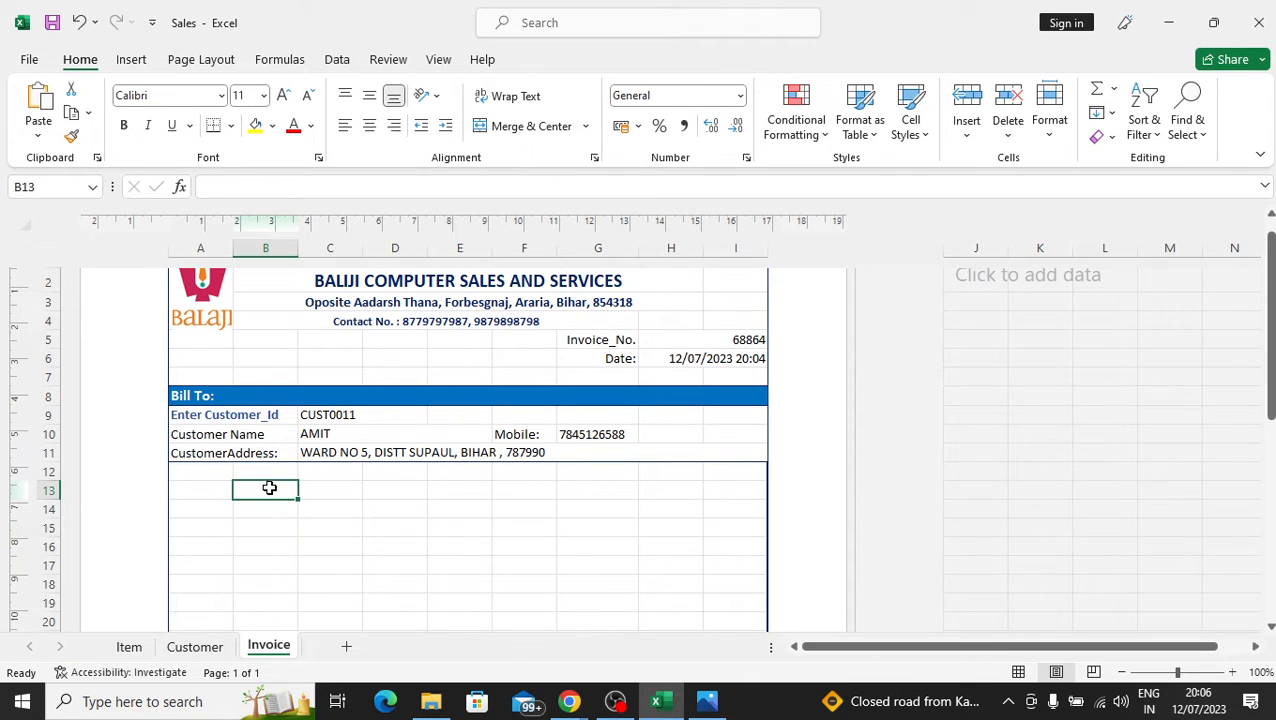
type("sn")
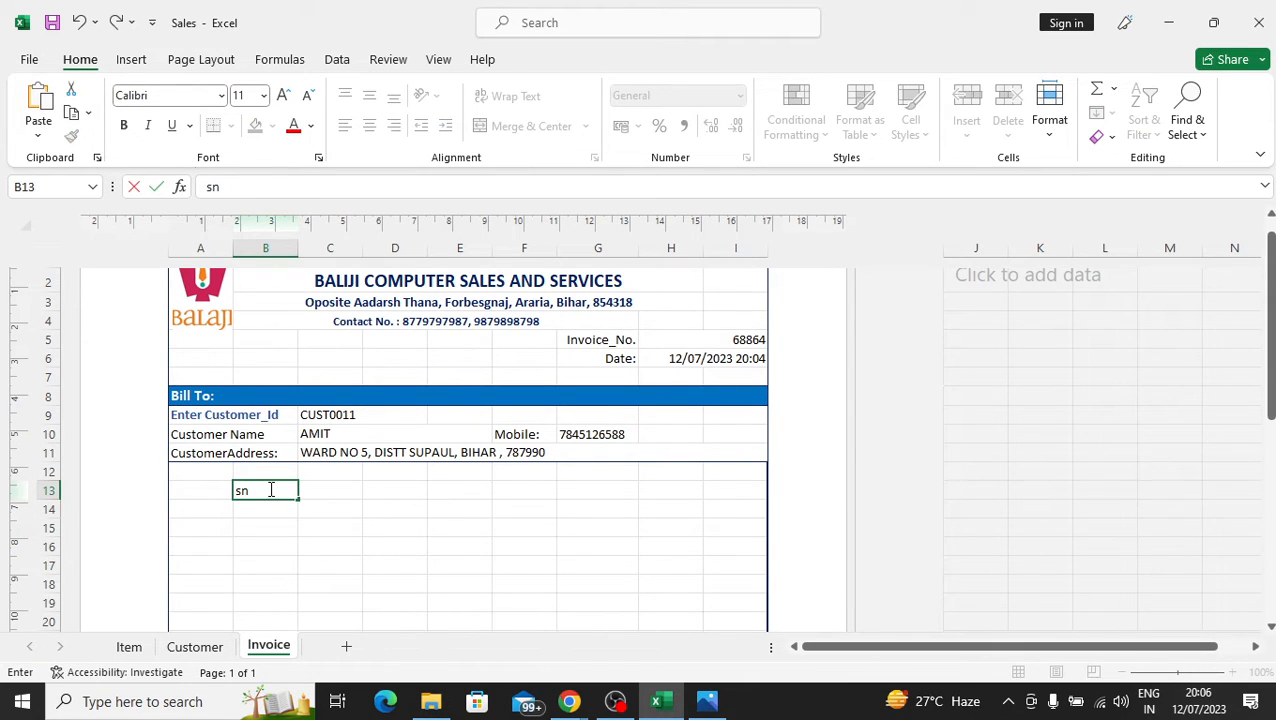
key("Tab")
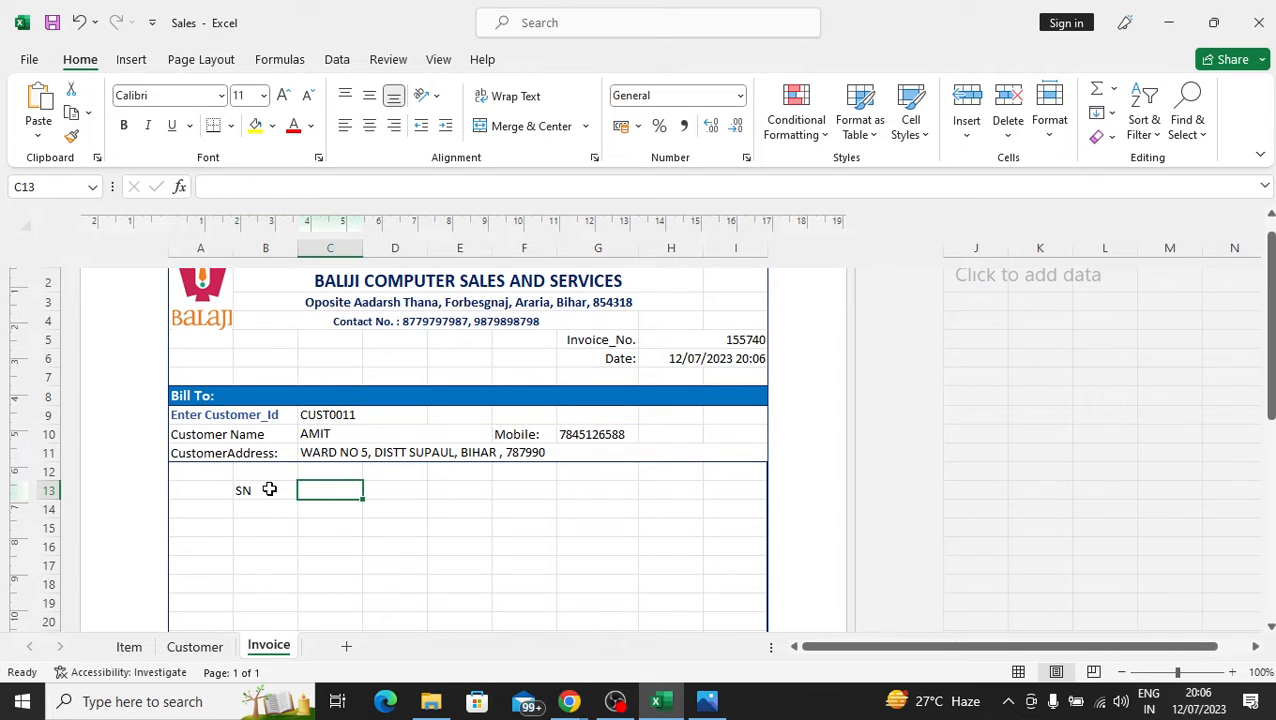
type("ITE")
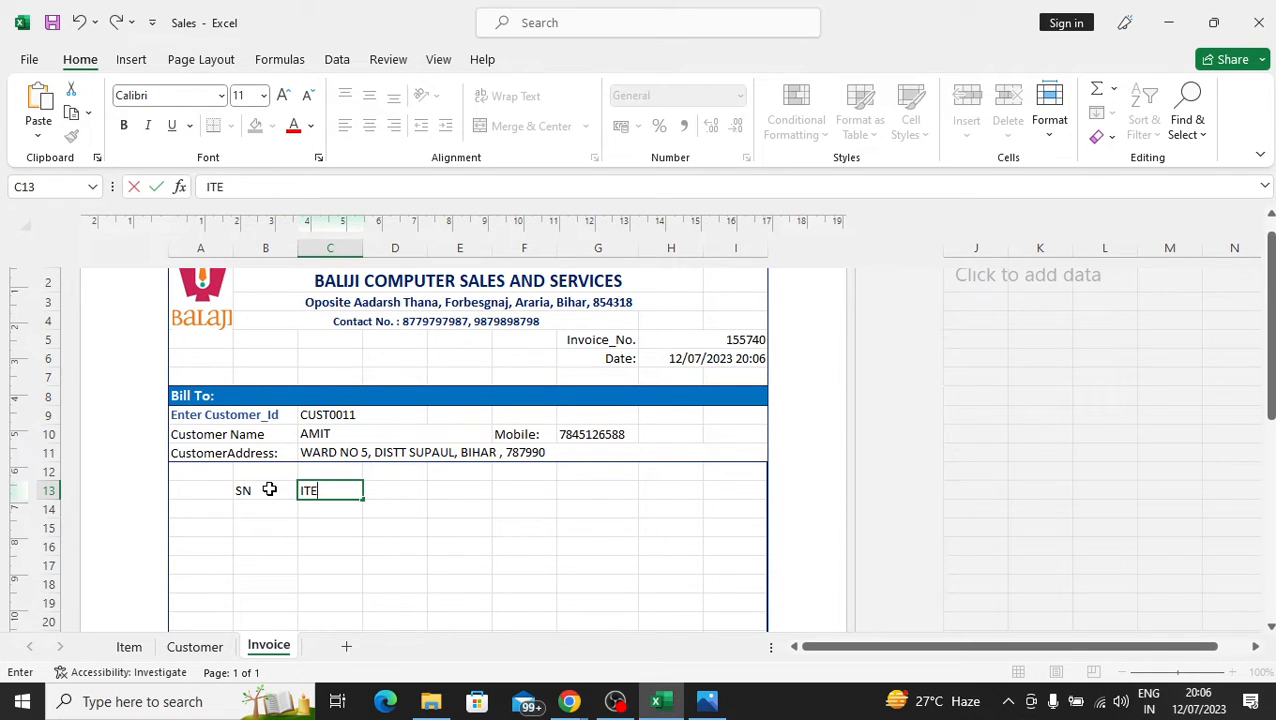
type("M")
key("Tab")
- Enter the heading QTY in cell F13, leaving D13 and E13 empty after the ITEM heading
key("Tab")
key("Tab")
key("Tab")
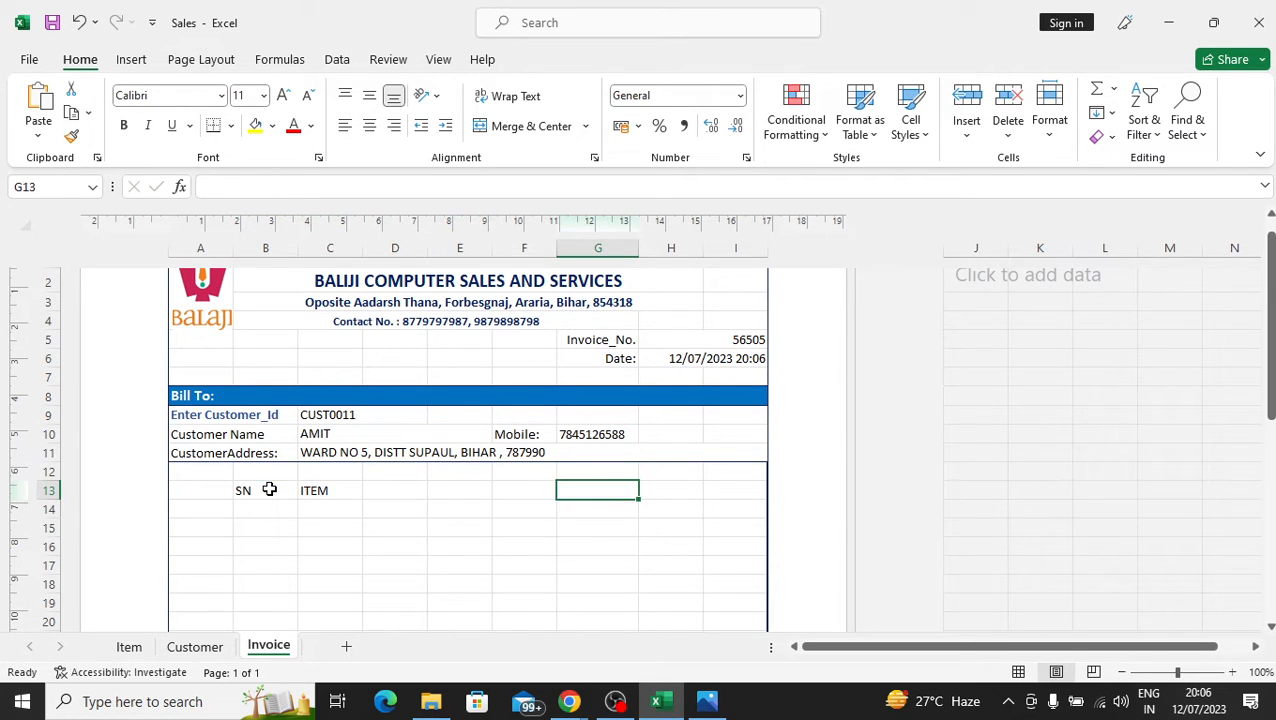
key("shift+Tab")
type("Q")
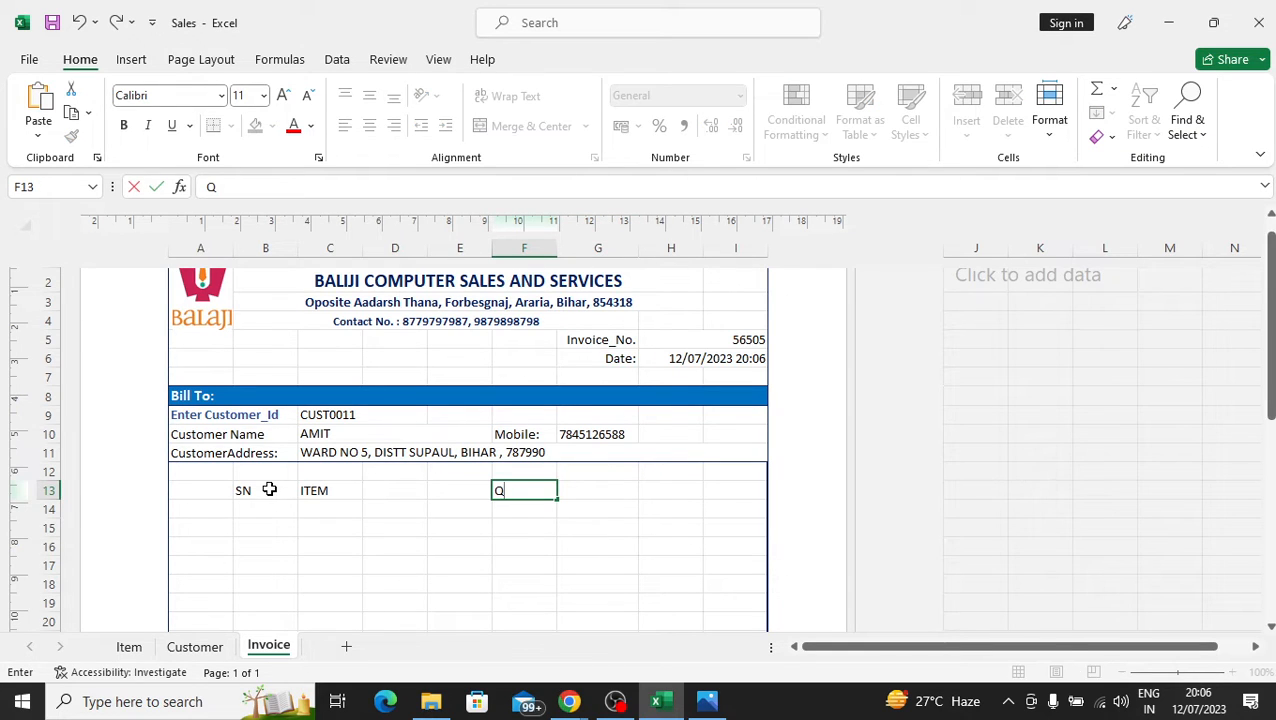
type("TY")
key("Tab")
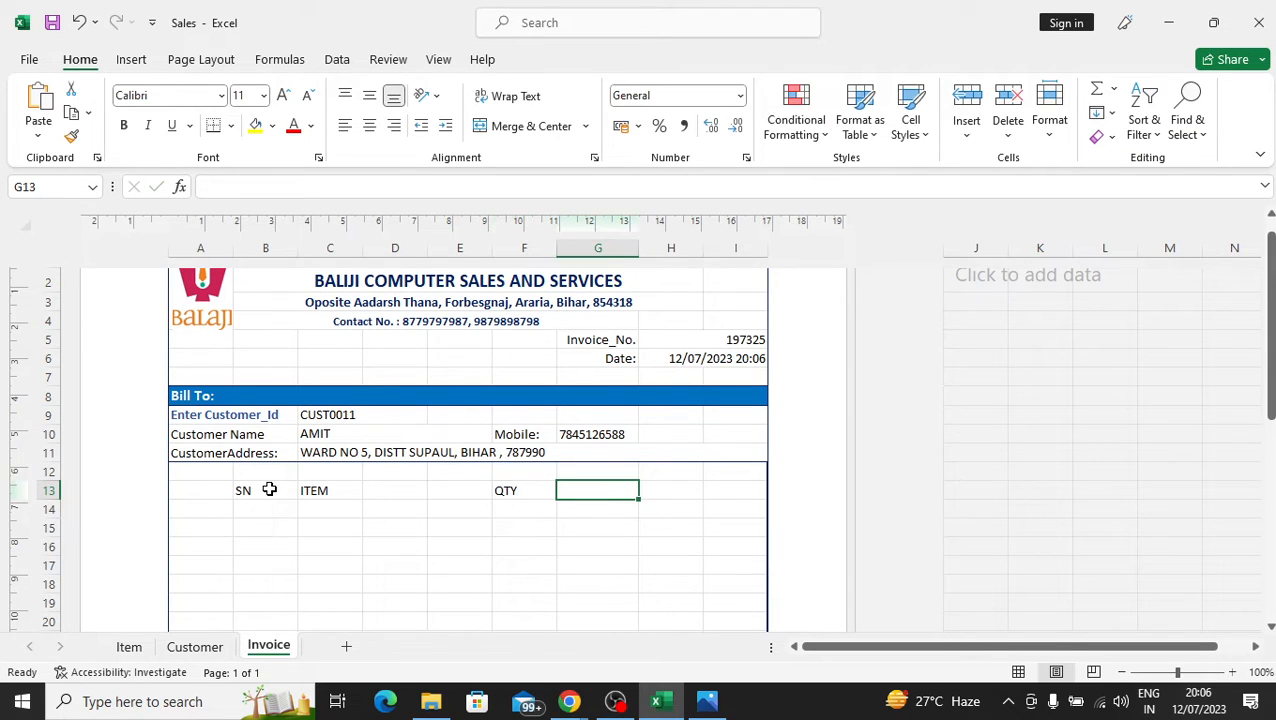
- Enter the headings RATE in cell G13 and AMOUNT in cell H13 to complete the heading row
type("RA")
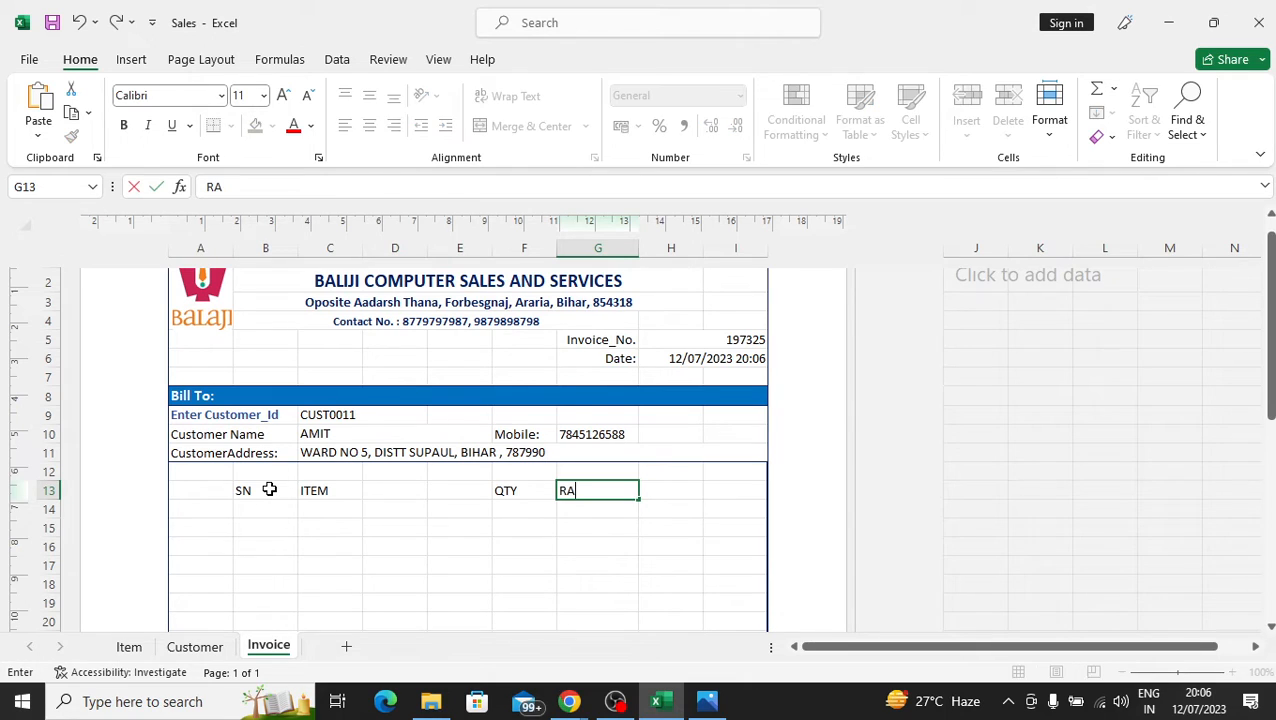
type("TE")
key("Tab")
type("A")
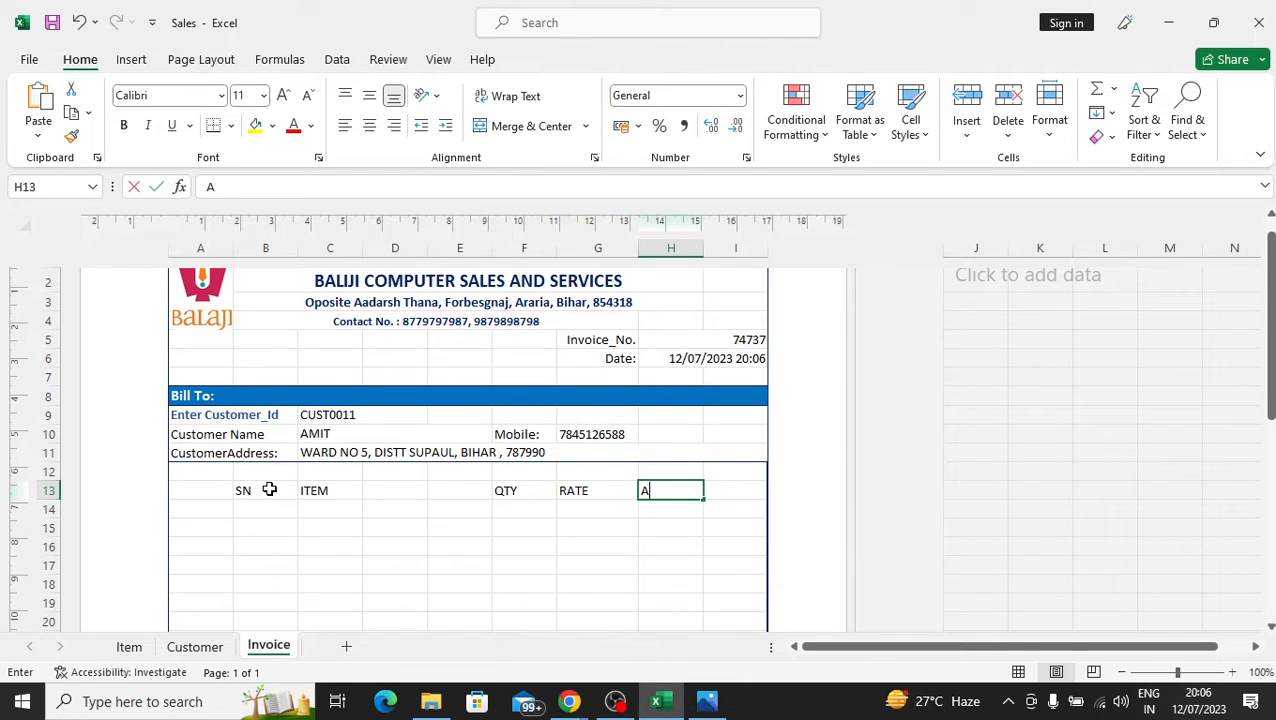
type("MOUN")
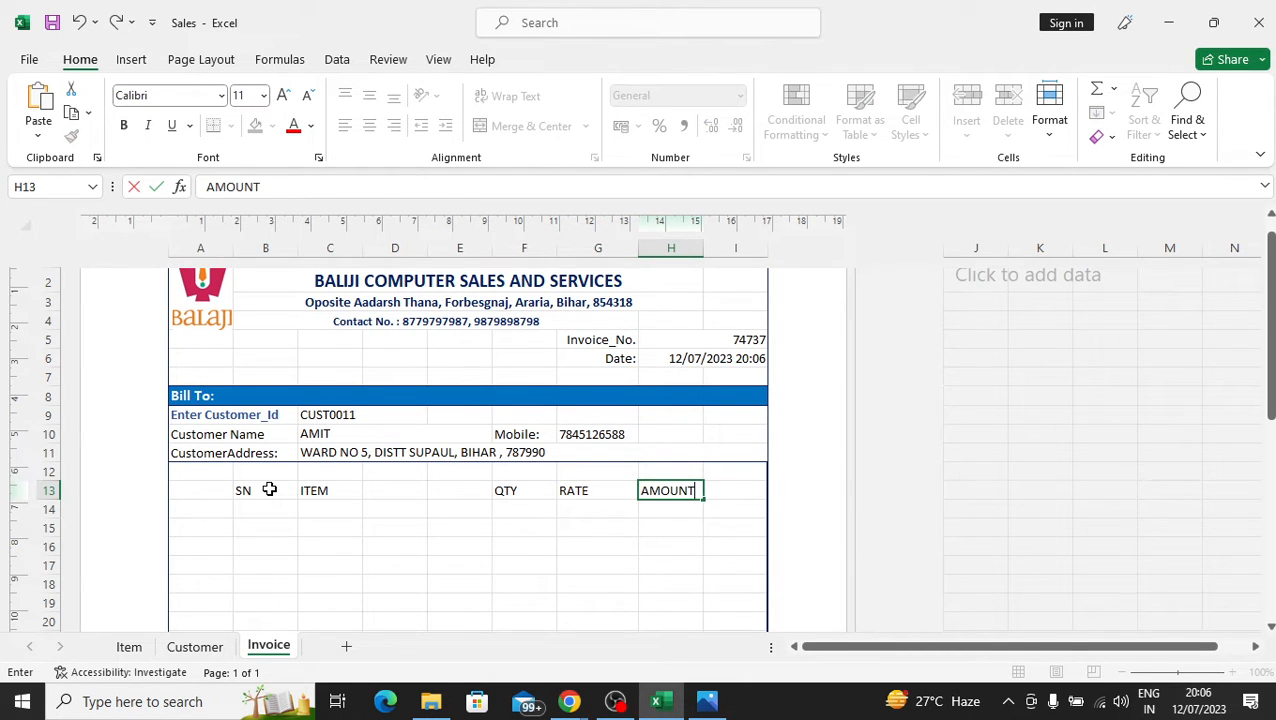
type("T")
key("Return")
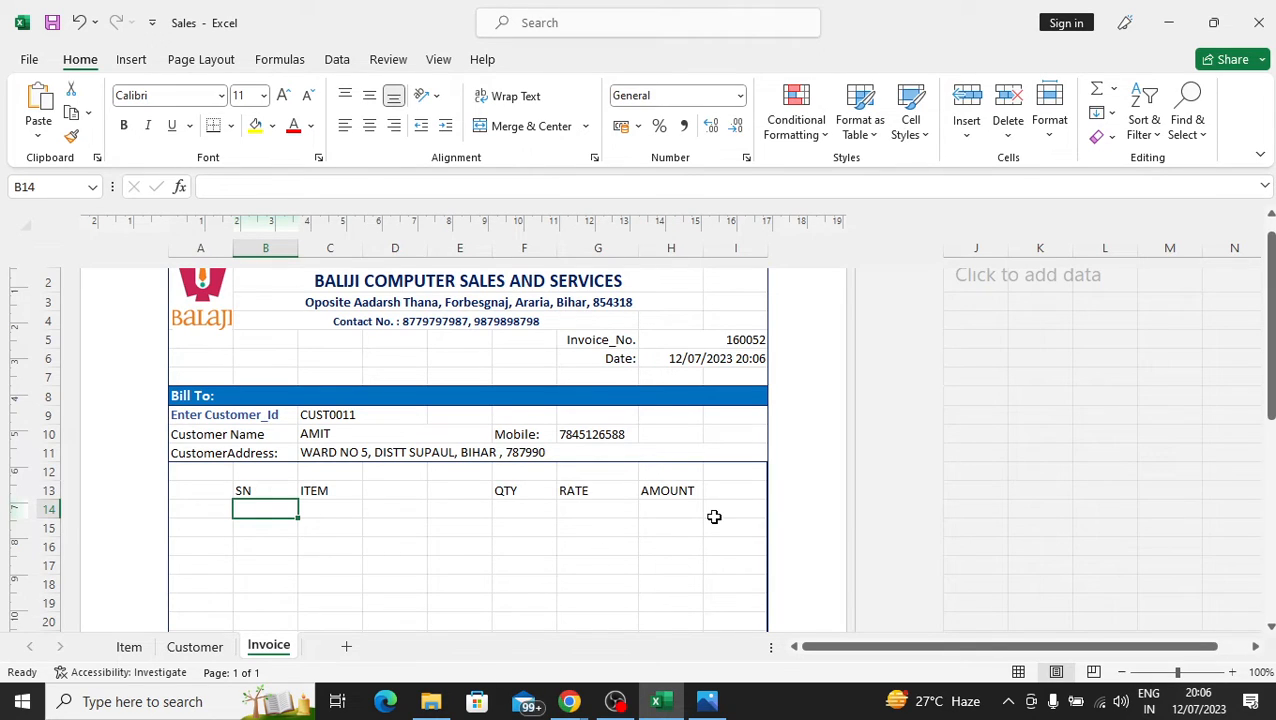
- Compare the item table headings in row 13 with the table layout in the sample invoice image
left_click(690, 491)
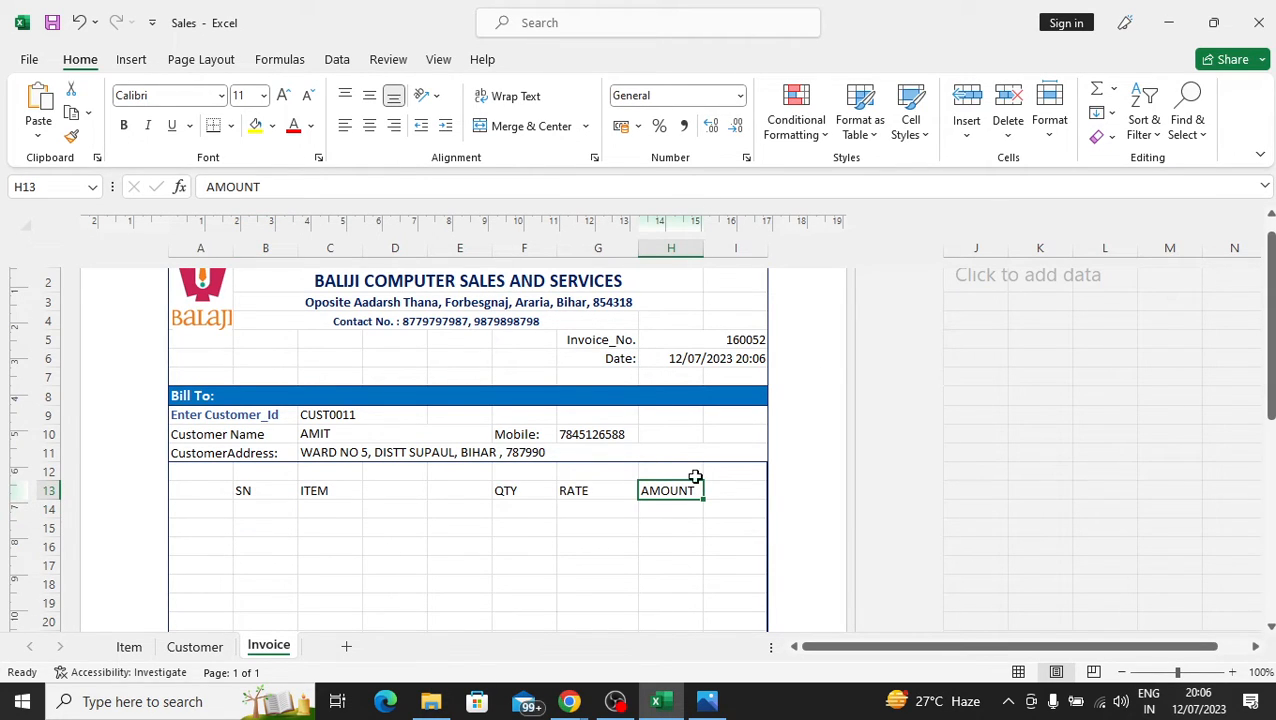
left_click(538, 508)
left_click(547, 493)
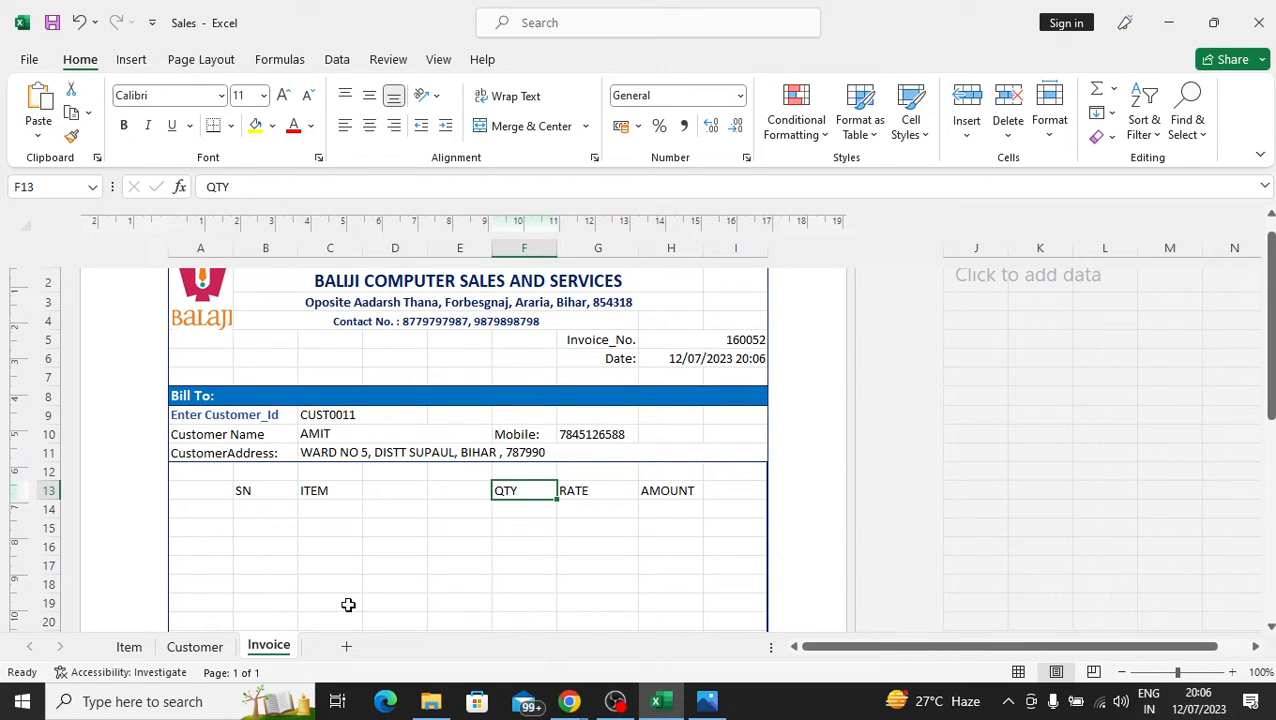
left_click(253, 508)
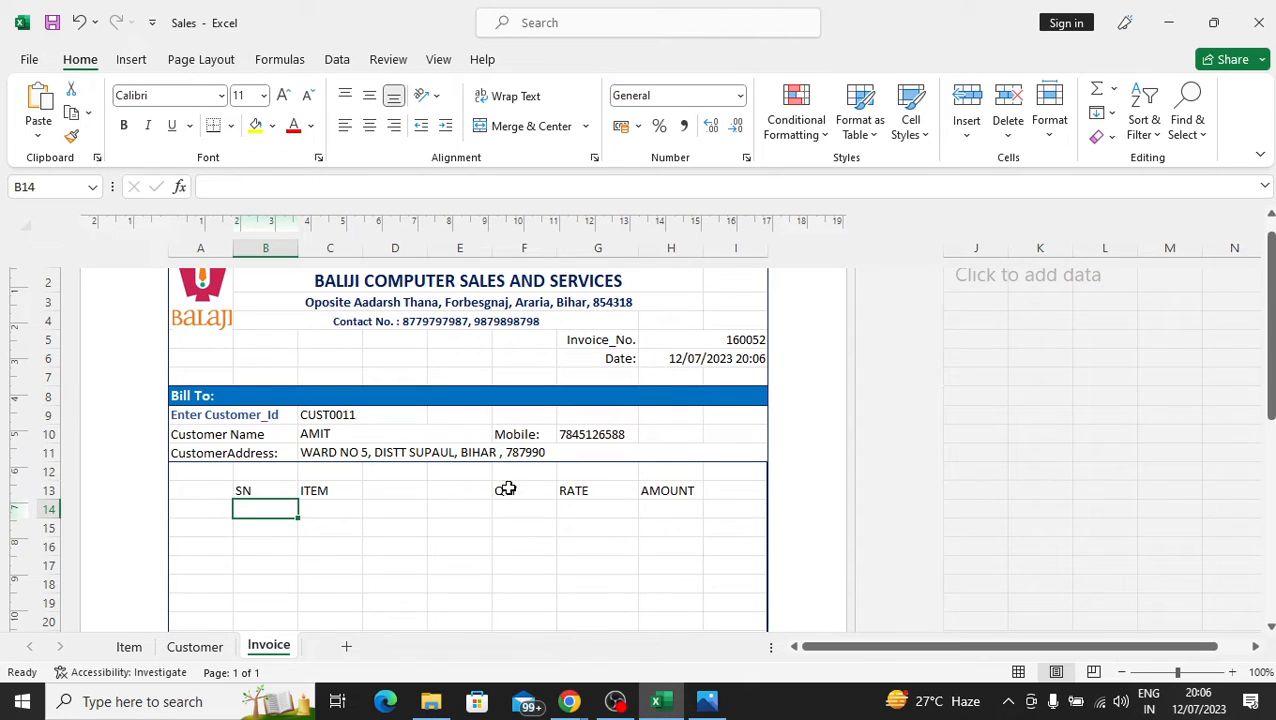
key("alt+Tab")
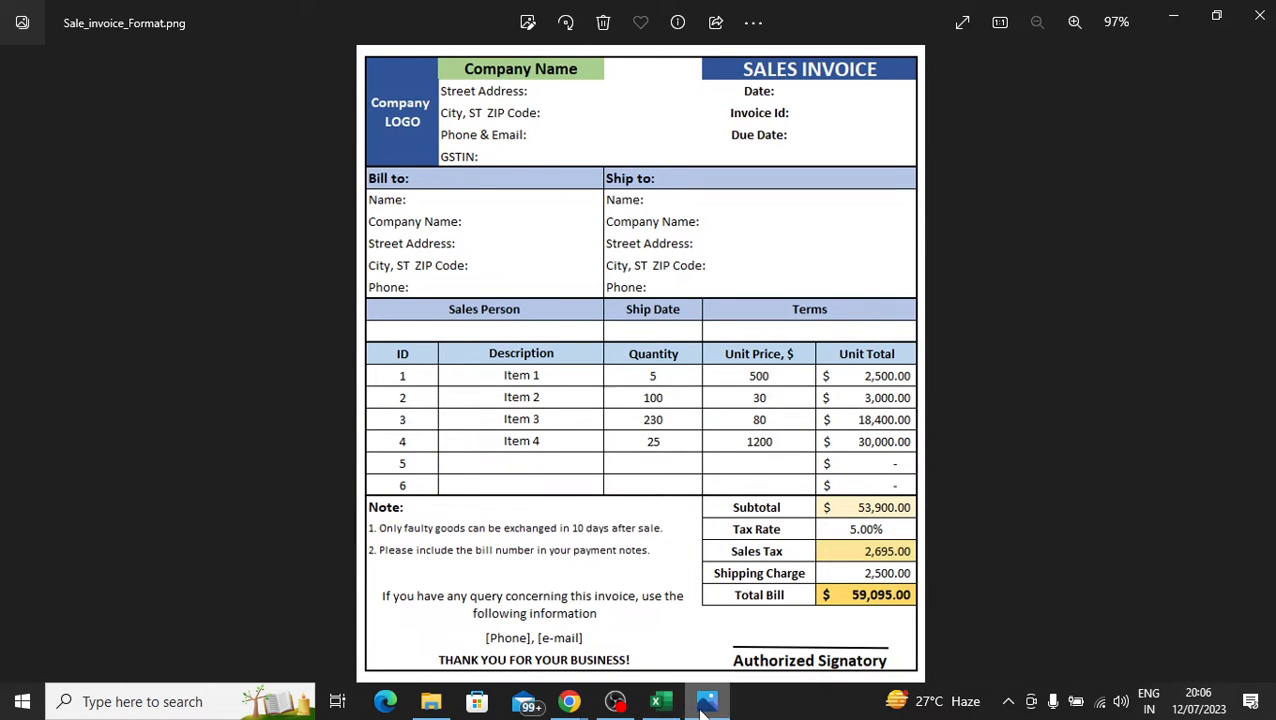
key("alt+Tab")
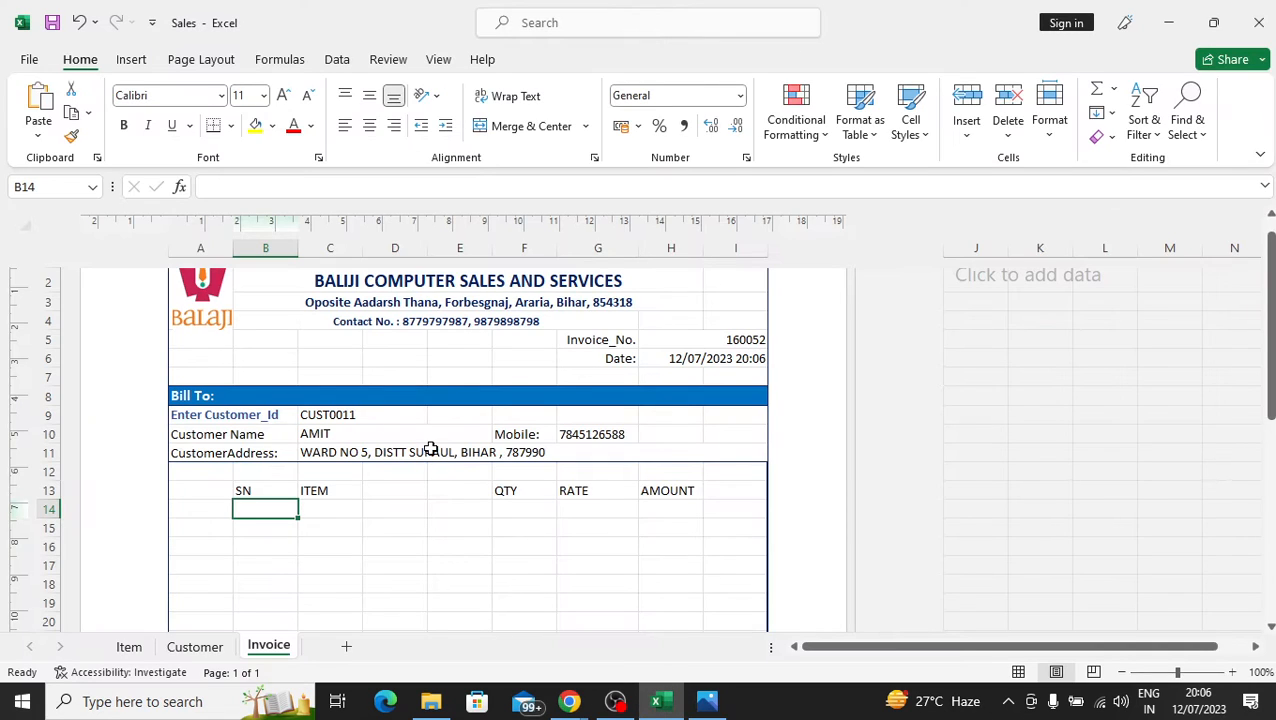
left_click(220, 488)
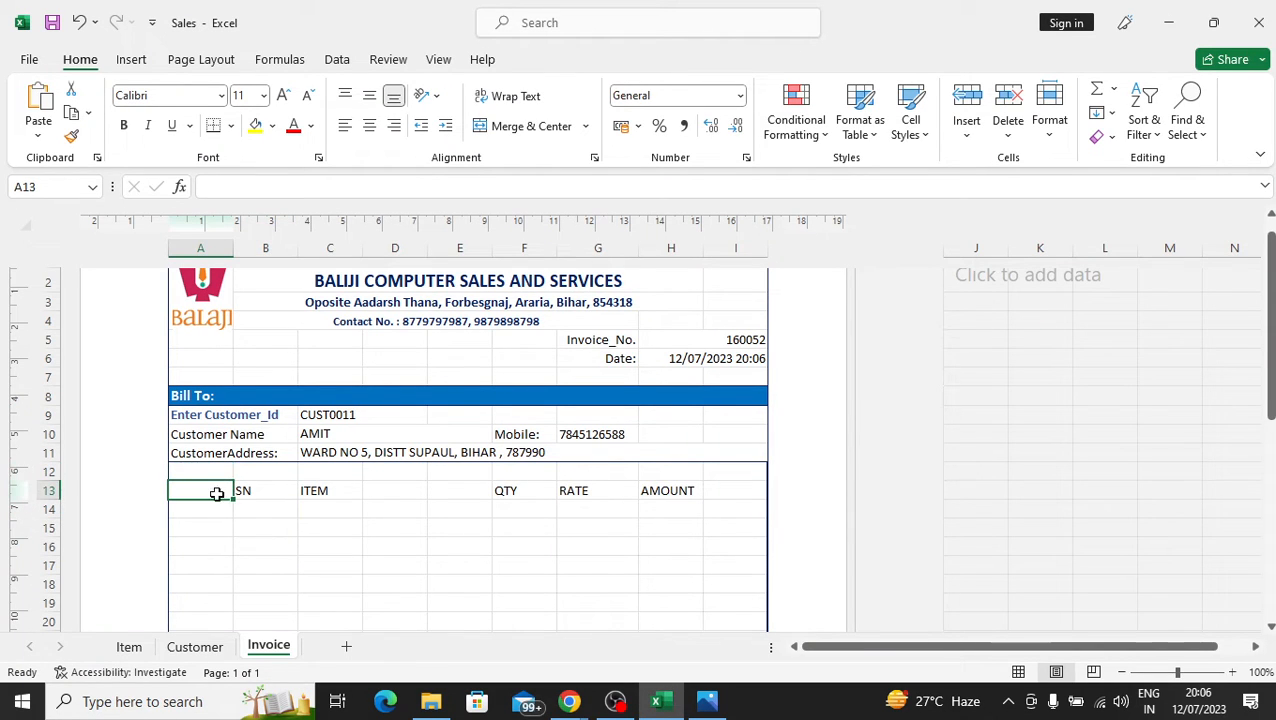
left_click(340, 513)
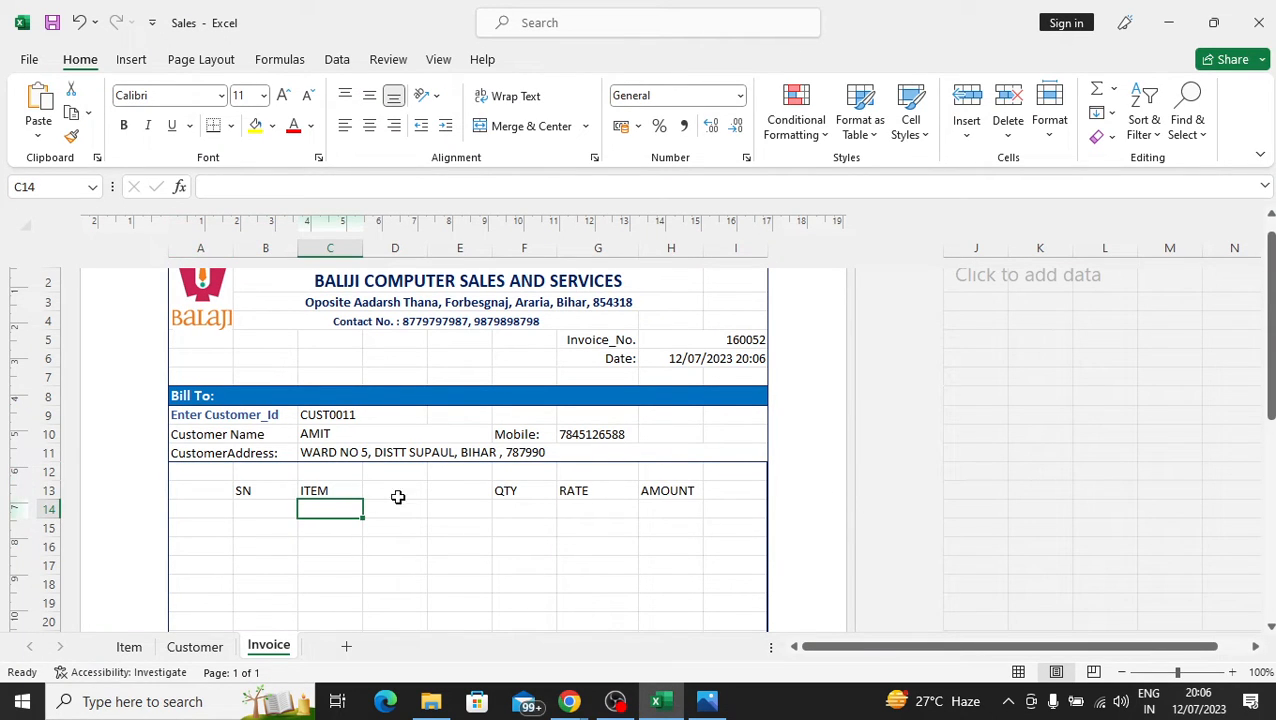
left_click_drag(272, 484, 651, 601)
scroll(651, 601, "down", 5)
scroll(627, 501, "up", 3)
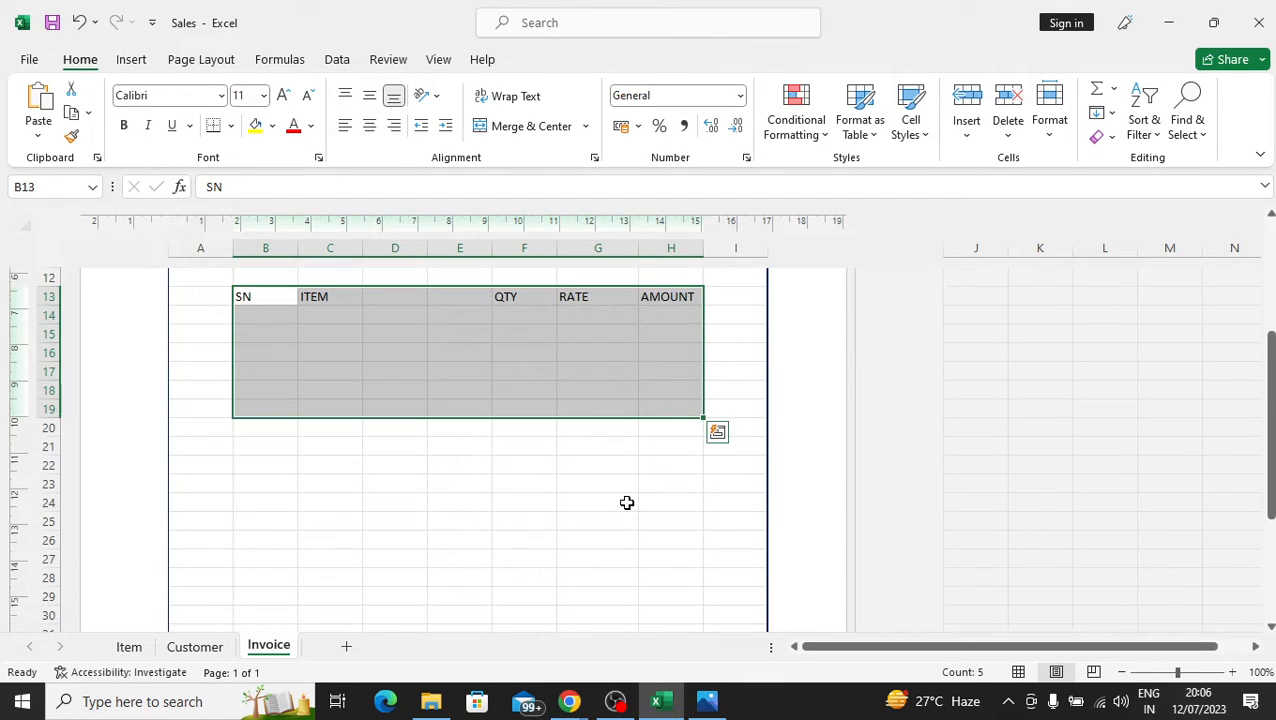
left_click(254, 407)
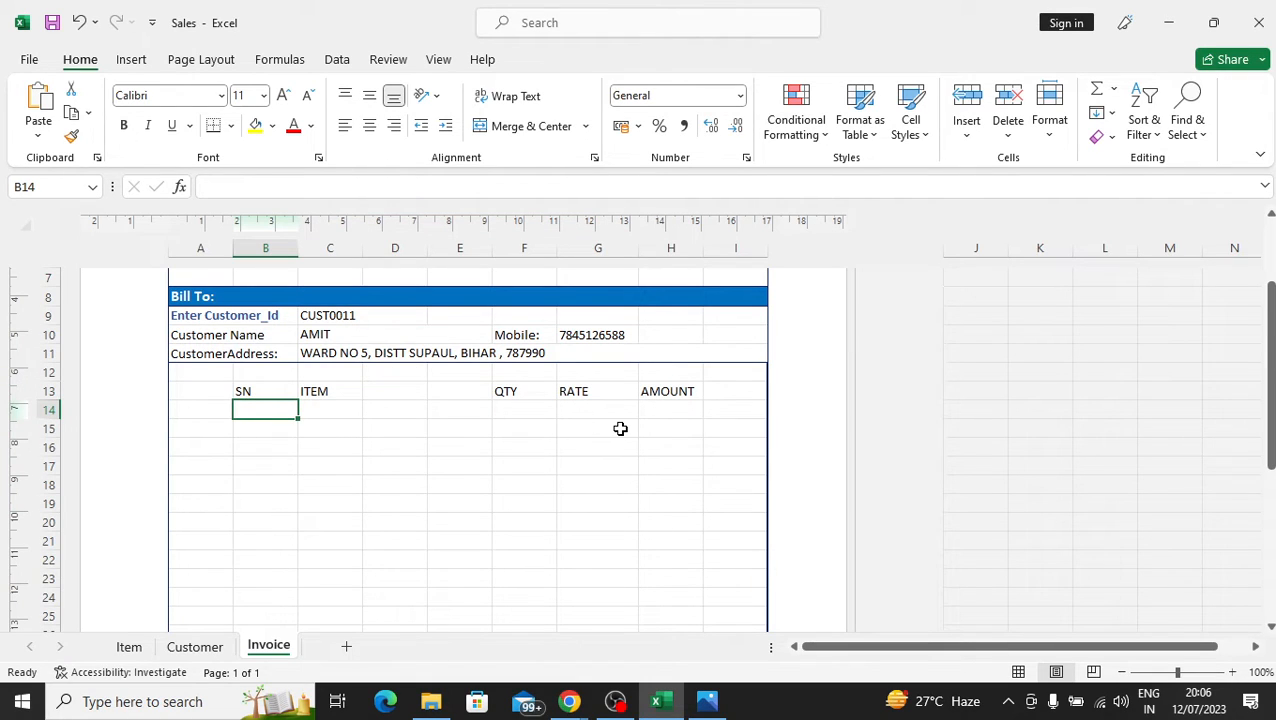
- Apply a thick dark red outside border around the item table range B13:H34 on the Invoice sheet
left_click(268, 388)
key("shift+Right")
key("shift+Right")
key("shift+Right")
key("shift+Right")
key("shift+Right")
key("shift+Right")
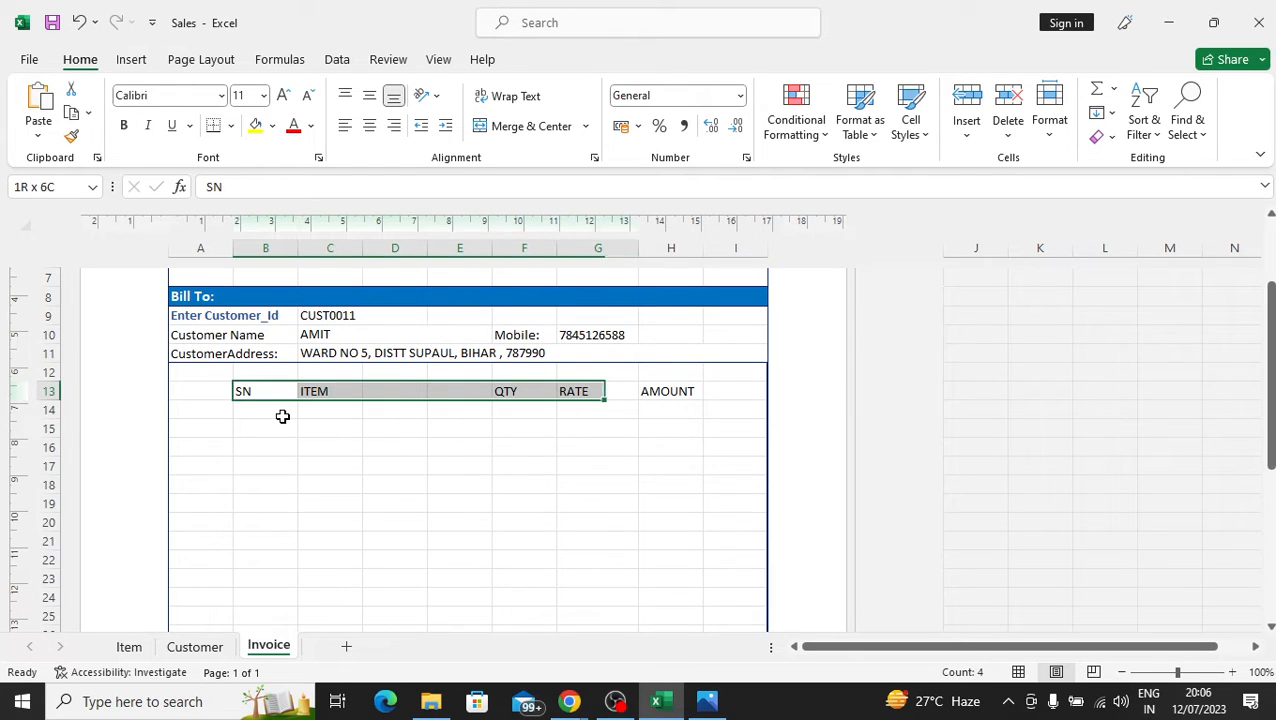
key("shift+Down")
key("shift+Down")
key("shift+Down")
key("shift+Down")
key("shift+Down")
key("shift+Down")
key("shift+Down")
key("shift+Down")
key("shift+Down")
key("shift+Down")
key("shift+Down")
key("shift+Down")
key("shift+Down")
key("shift+Down")
key("shift+Down")
key("shift+Down")
key("shift+Down")
key("shift+Down")
key("shift+Down")
key("shift+Down")
key("shift+Down")
key("shift+Down")
key("shift+Down")
key("shift+Down")
key("shift+Down")
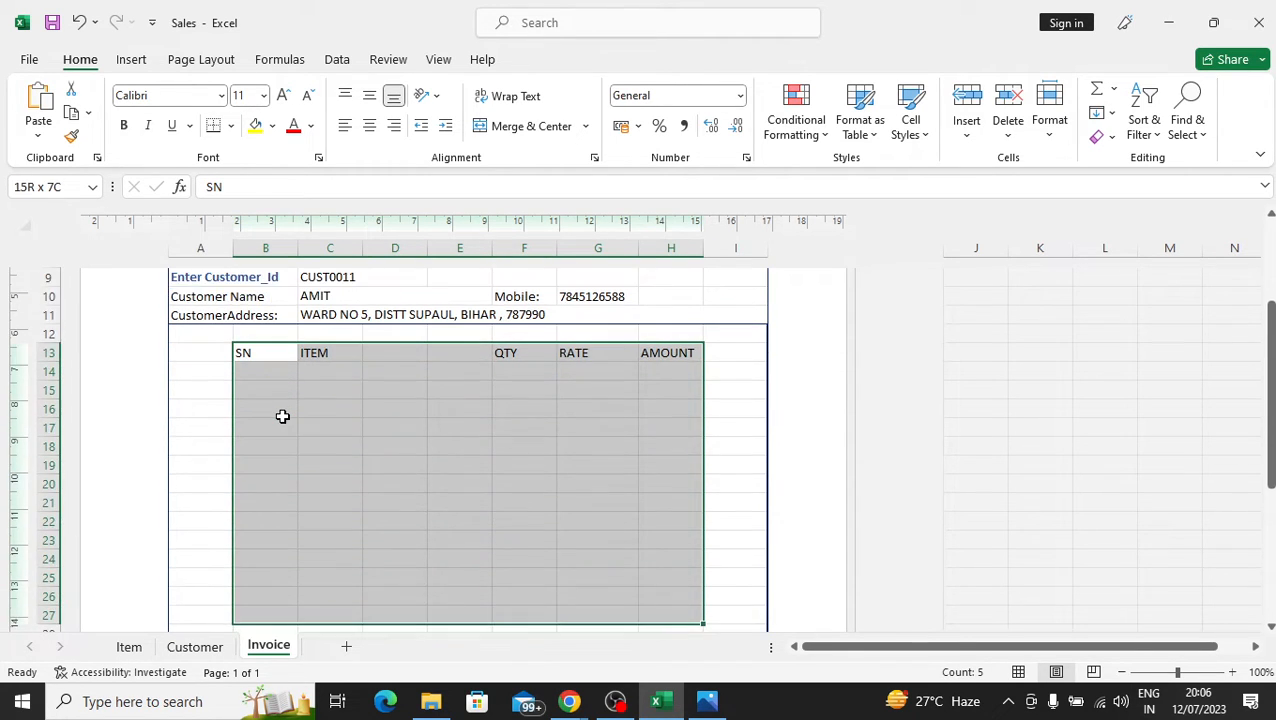
key("shift+Down")
key("shift+Down")
key("shift+Down")
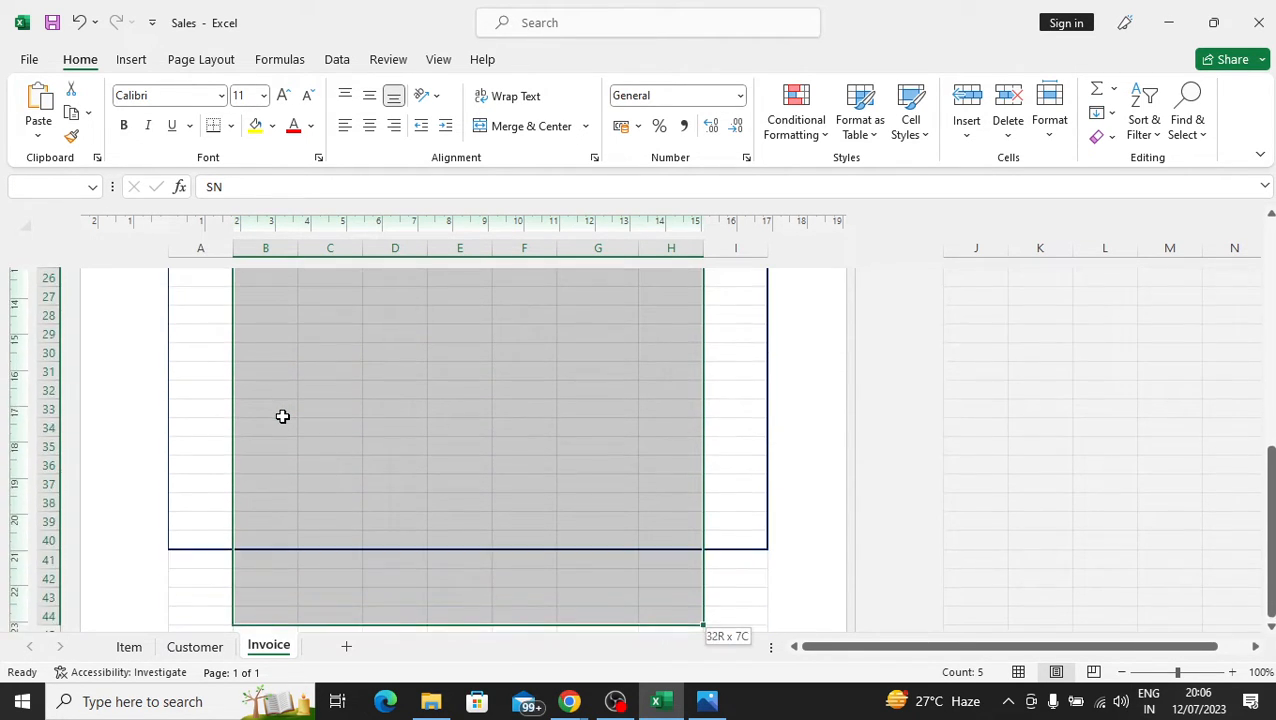
key("shift+Up")
key("shift+Up")
key("shift+Up")
key("shift+Up")
key("shift+Up")
key("shift+Up")
key("shift+Up")
key("shift+Up")
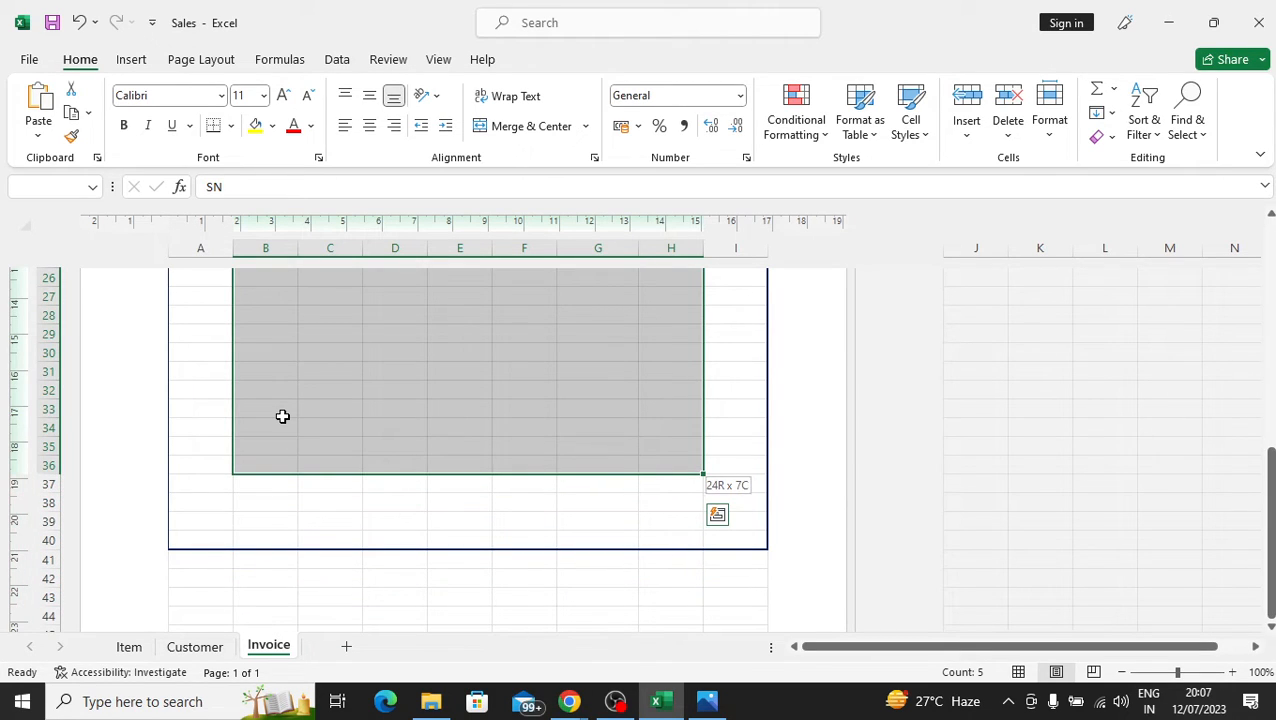
key("shift+Up")
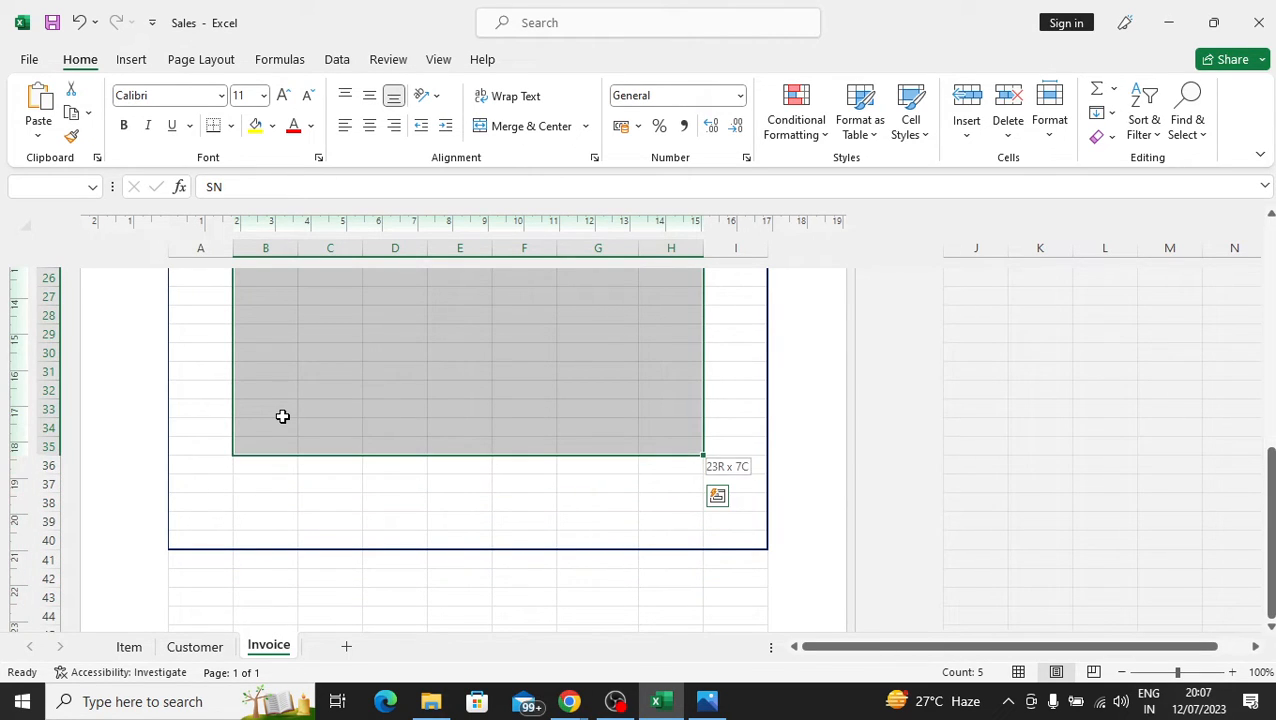
key("shift+Up")
scroll(385, 413, "up", 5)
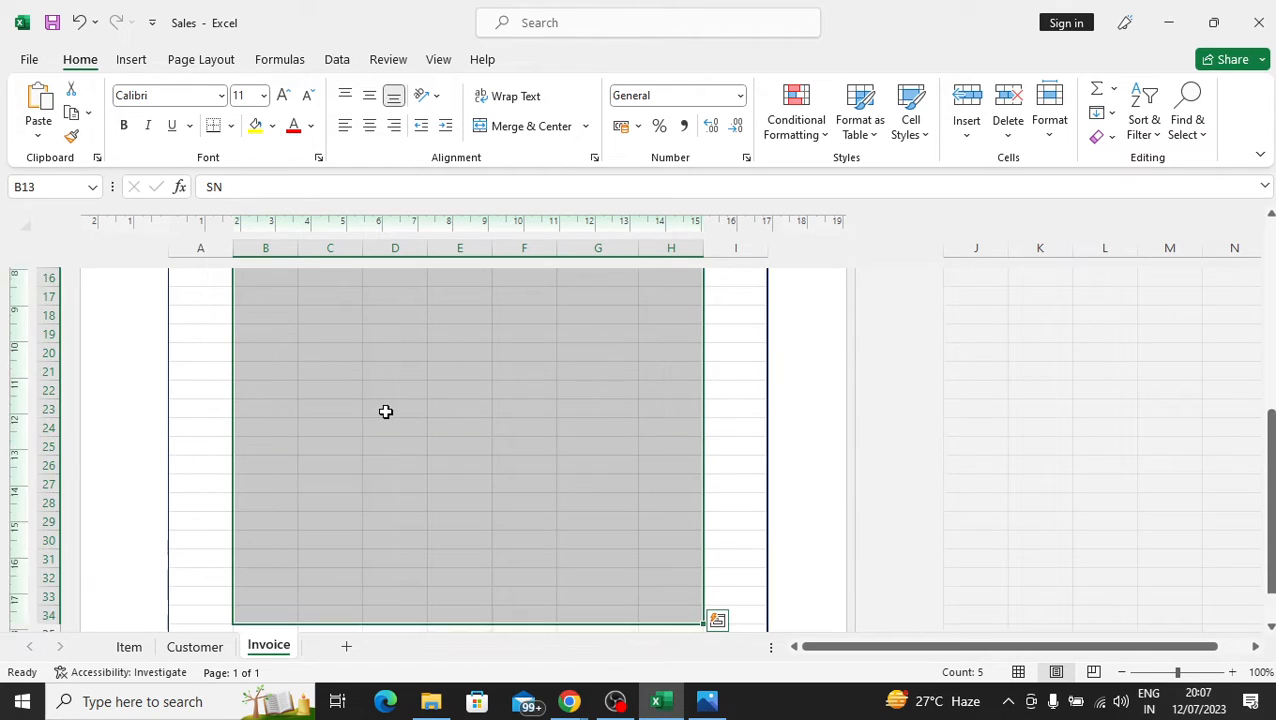
left_click(230, 126)
mouse_move(313, 654)
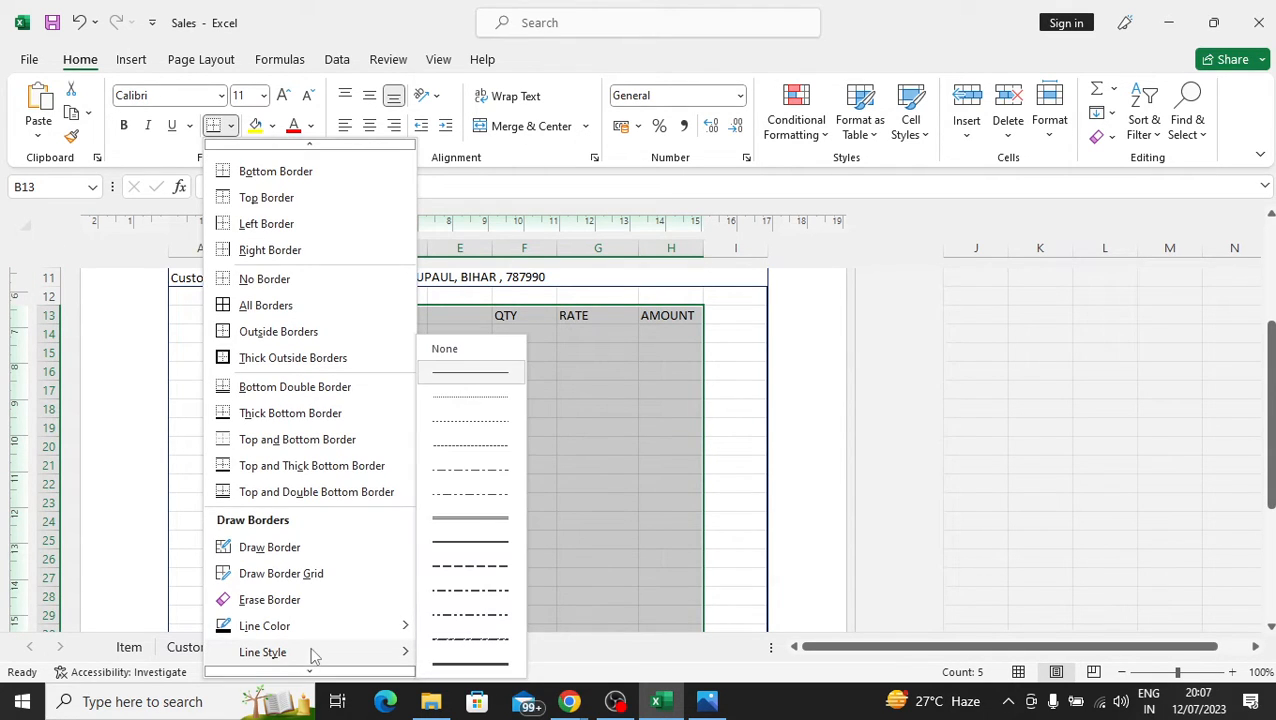
mouse_move(402, 632)
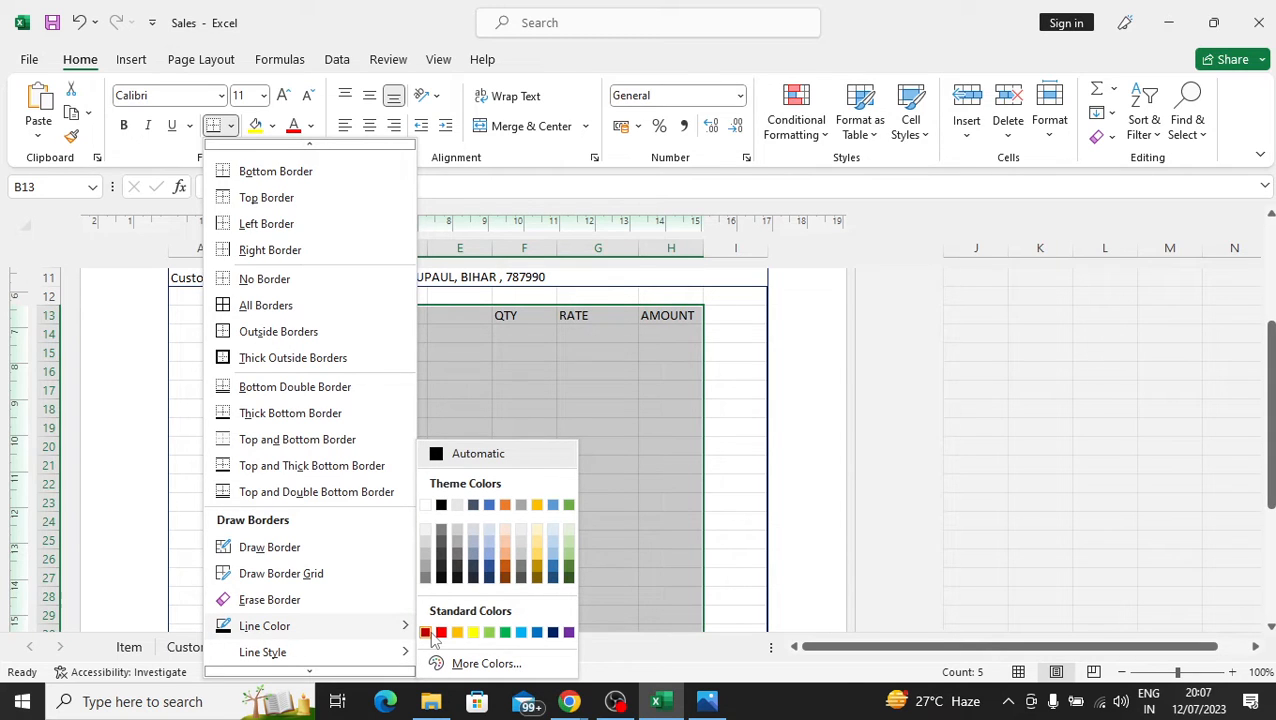
left_click(425, 634)
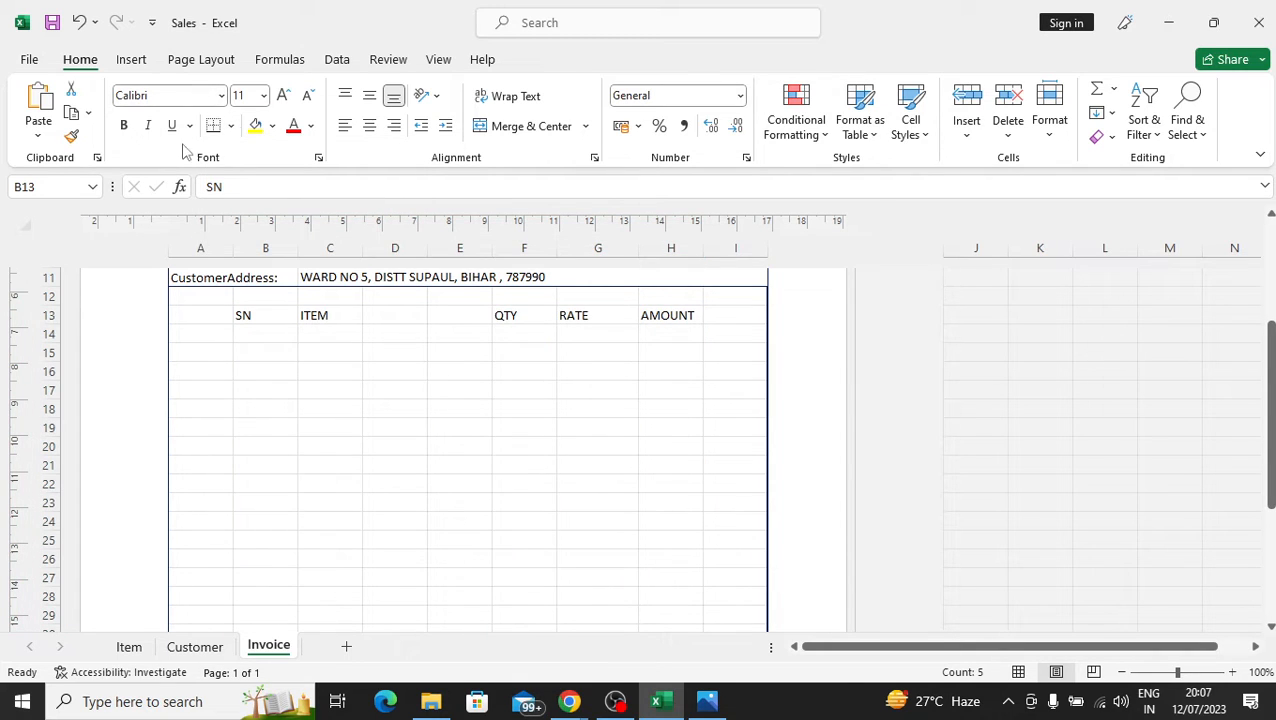
left_click(230, 127)
left_click(244, 364)
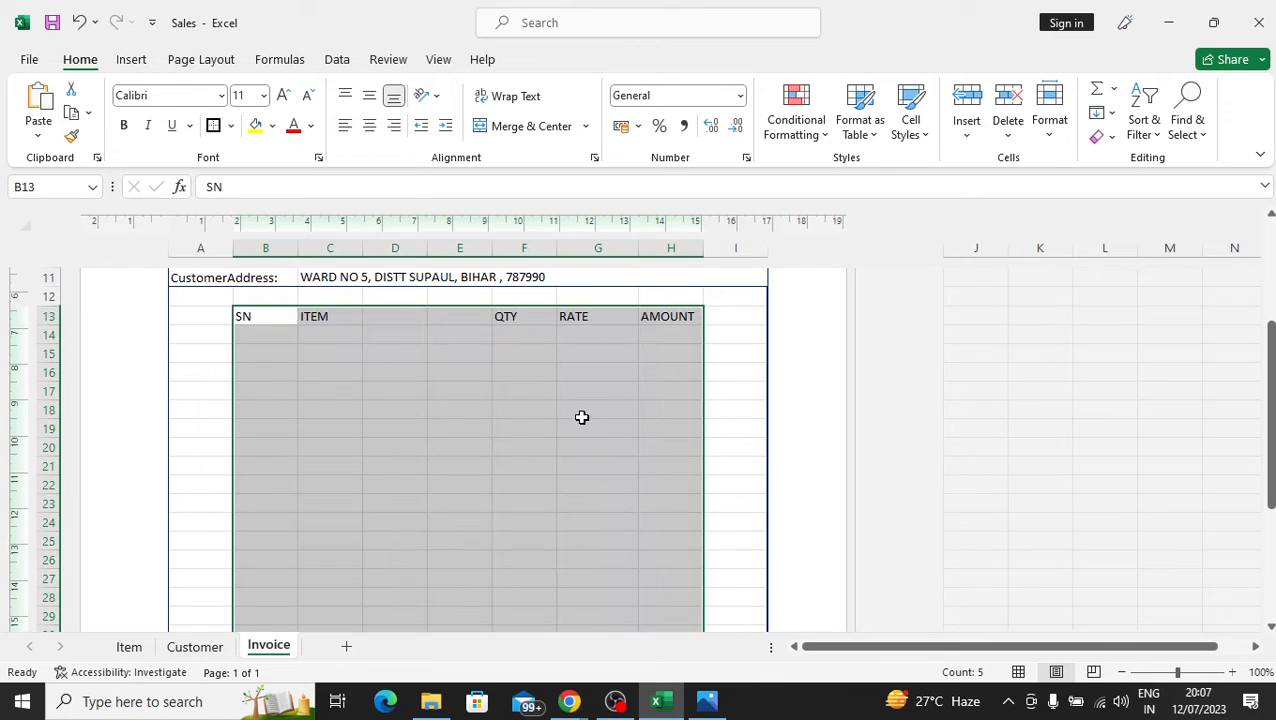
left_click(583, 412)
- Examine the bordered item table and its heading cells in relation to the invoice header and customer details
left_click(326, 320)
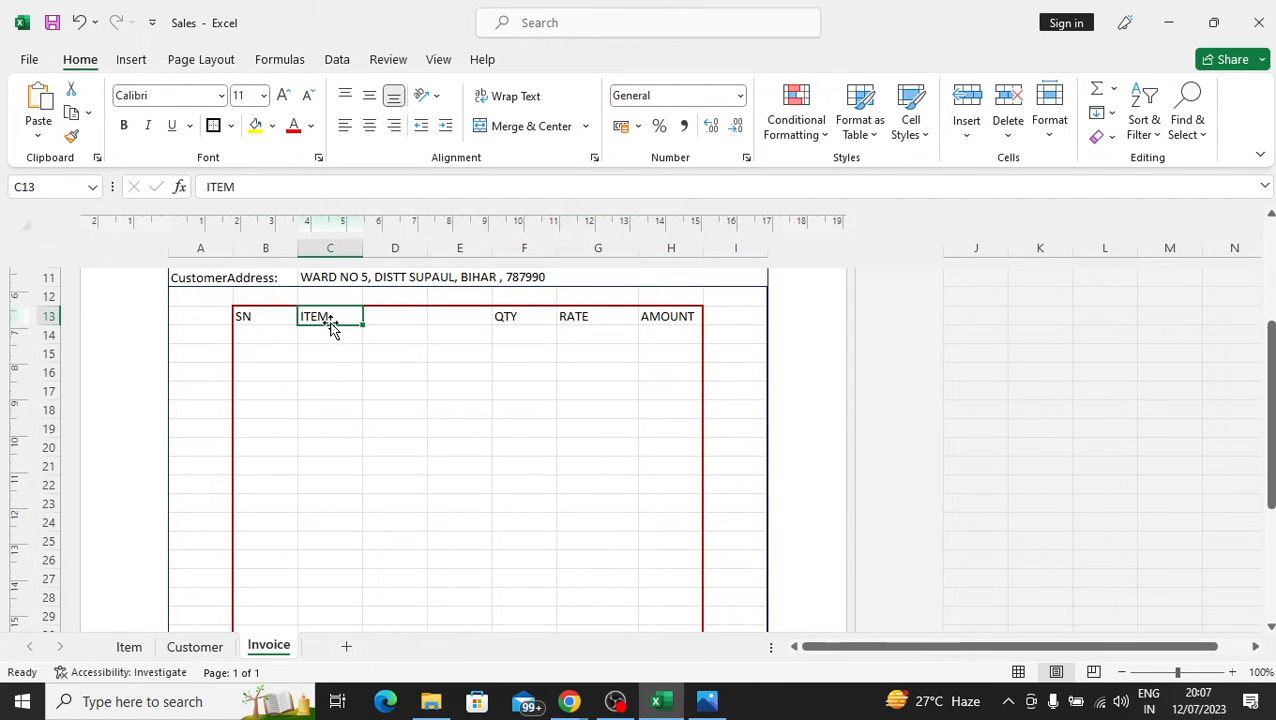
left_click(274, 314)
left_click(385, 322)
left_click(336, 313)
left_click(394, 312)
left_click(433, 376)
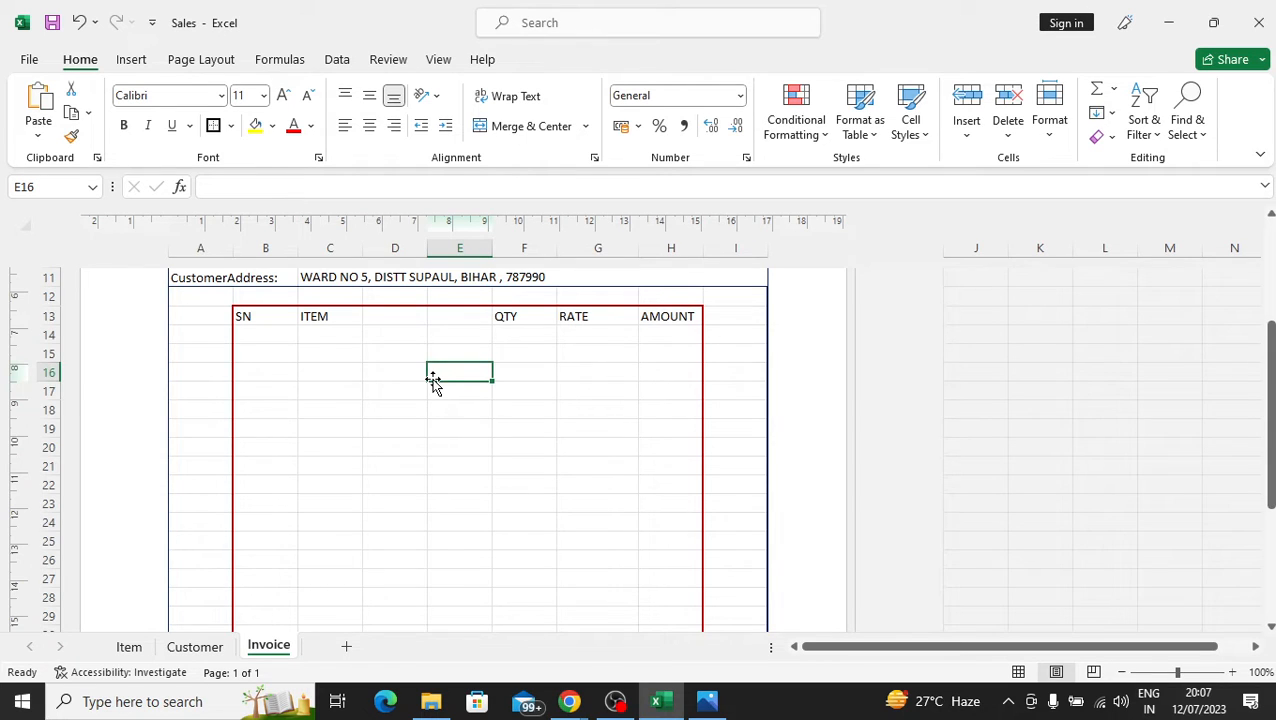
scroll(433, 381, "up", 4)
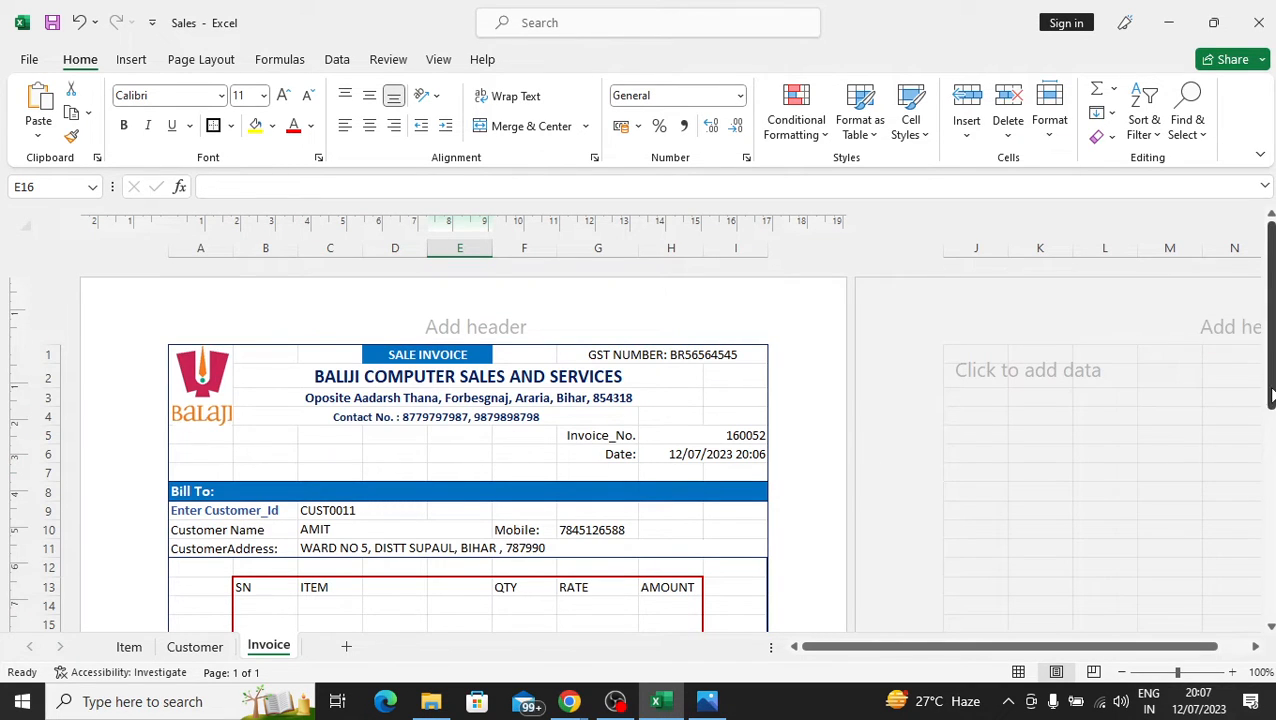
left_click_drag(1272, 397, 1272, 412)
left_click(259, 450)
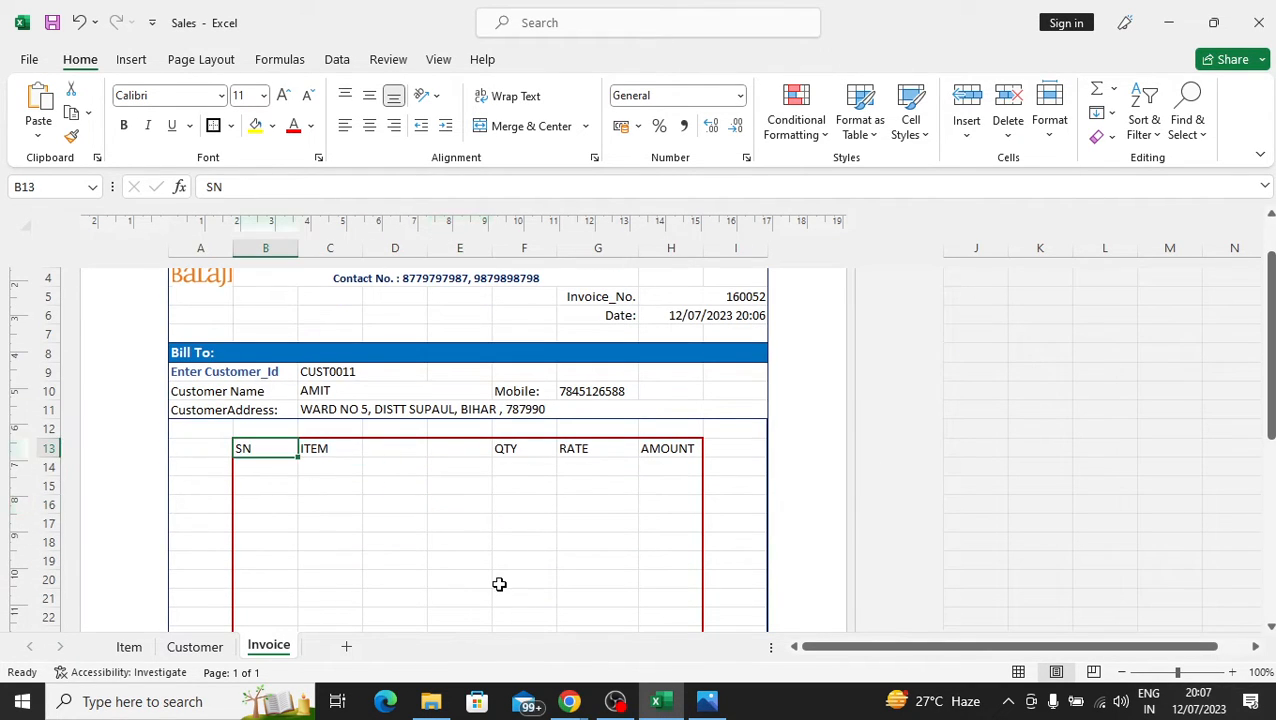
left_click(262, 466)
scroll(521, 449, "down", 2)
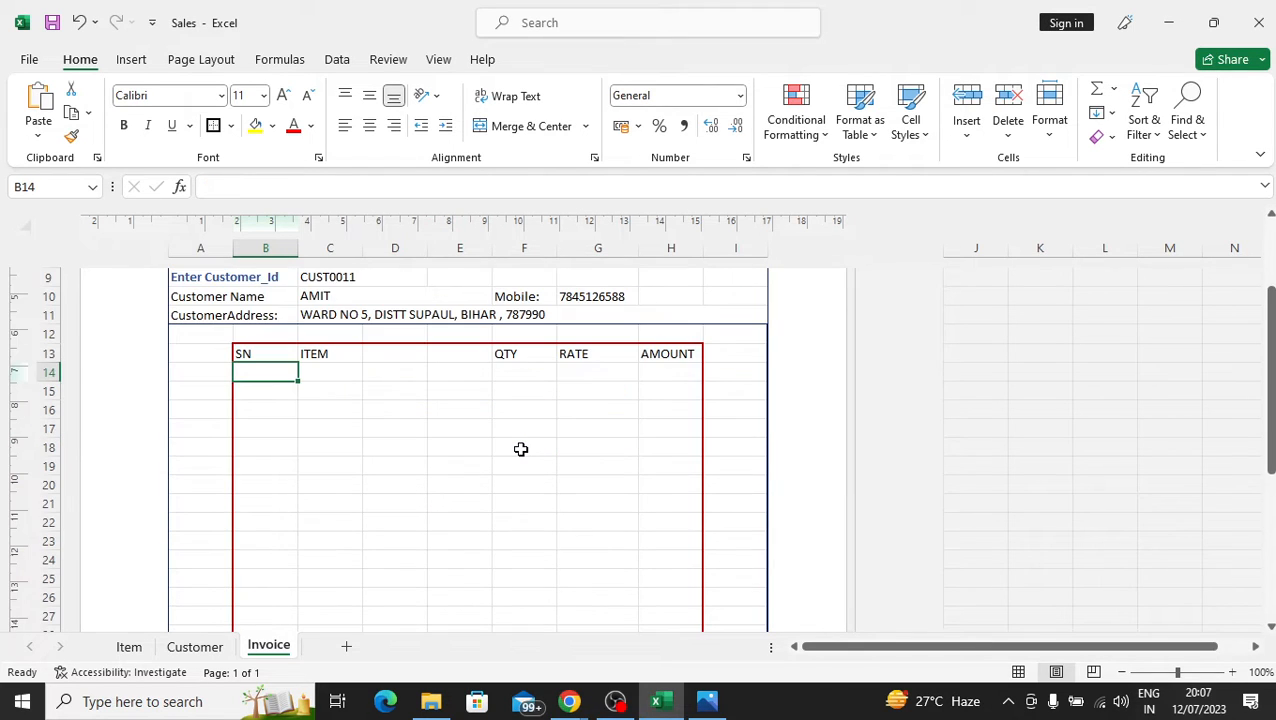
scroll(419, 441, "up", 2)
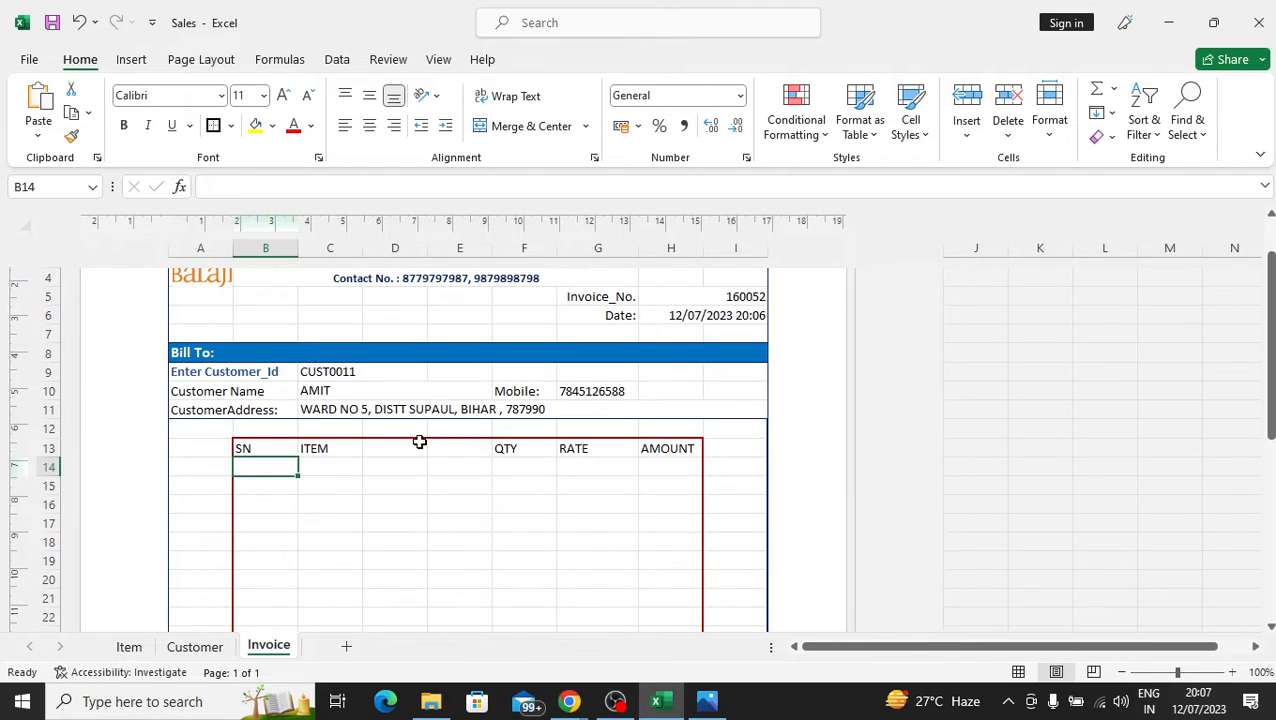
left_click(332, 468)
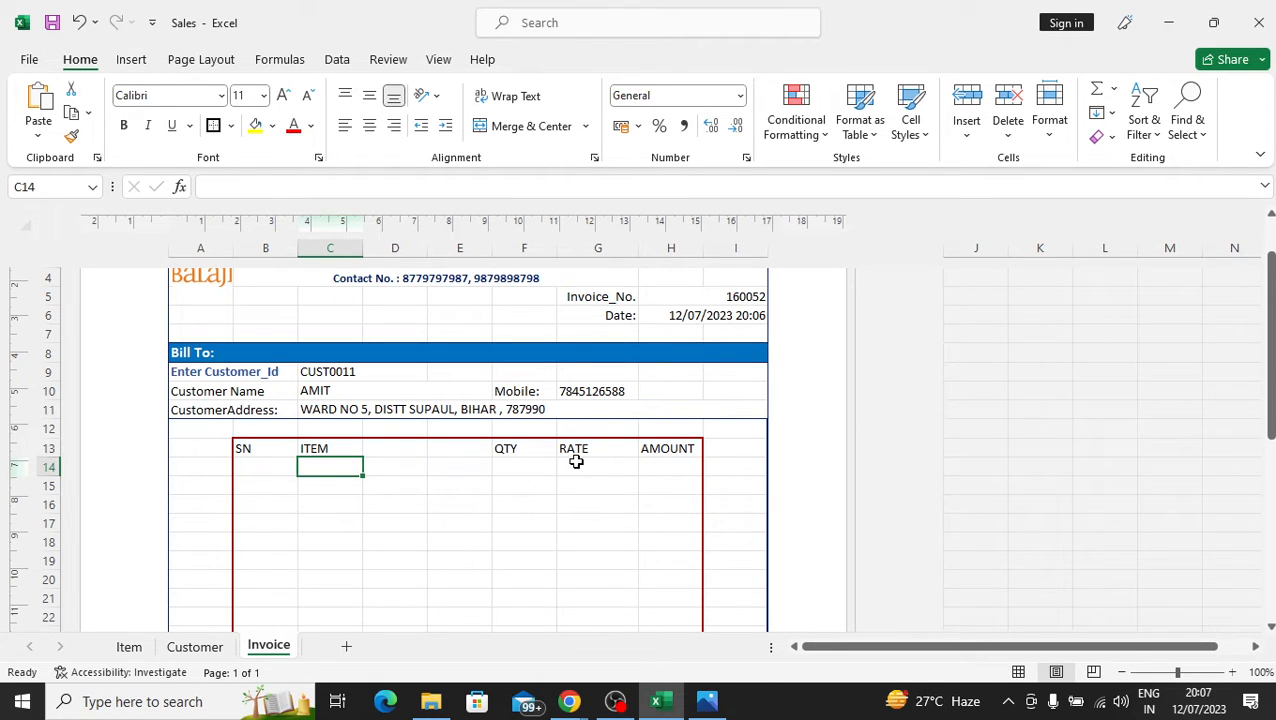
- Enter the heading ITEM in cell D13 of the item table
left_click(334, 449)
left_click(398, 446)
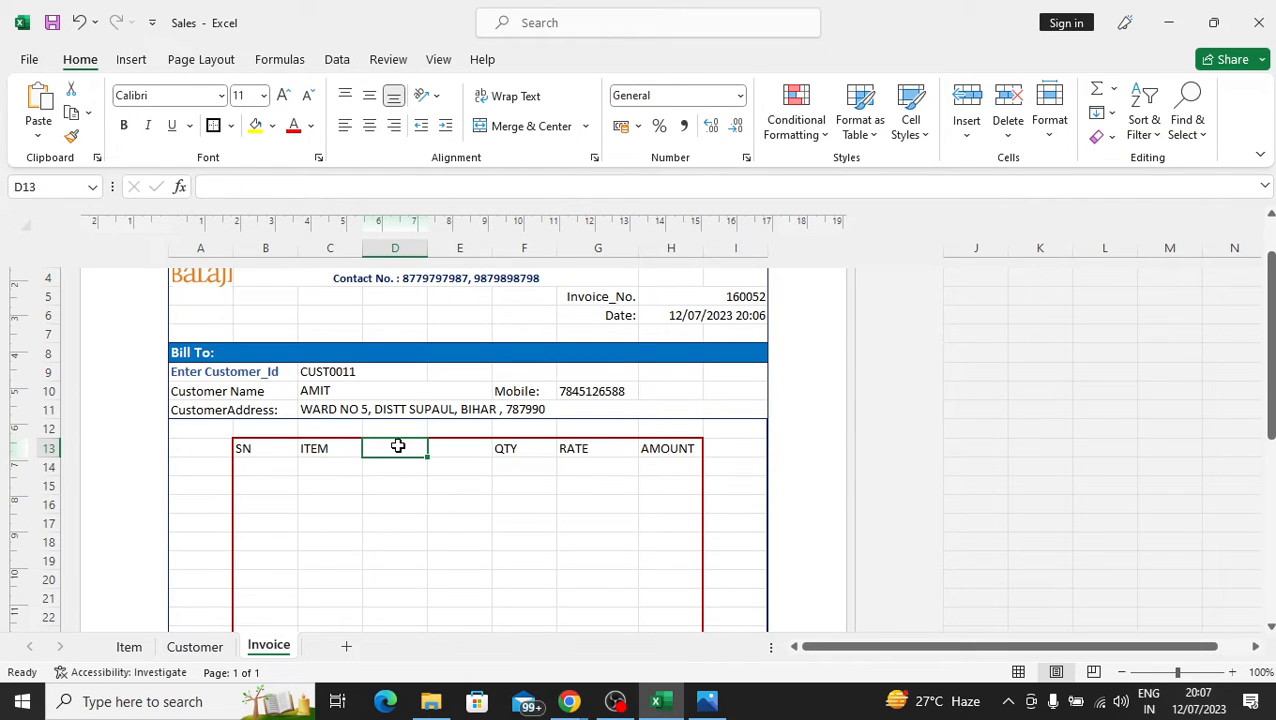
type("ITEM")
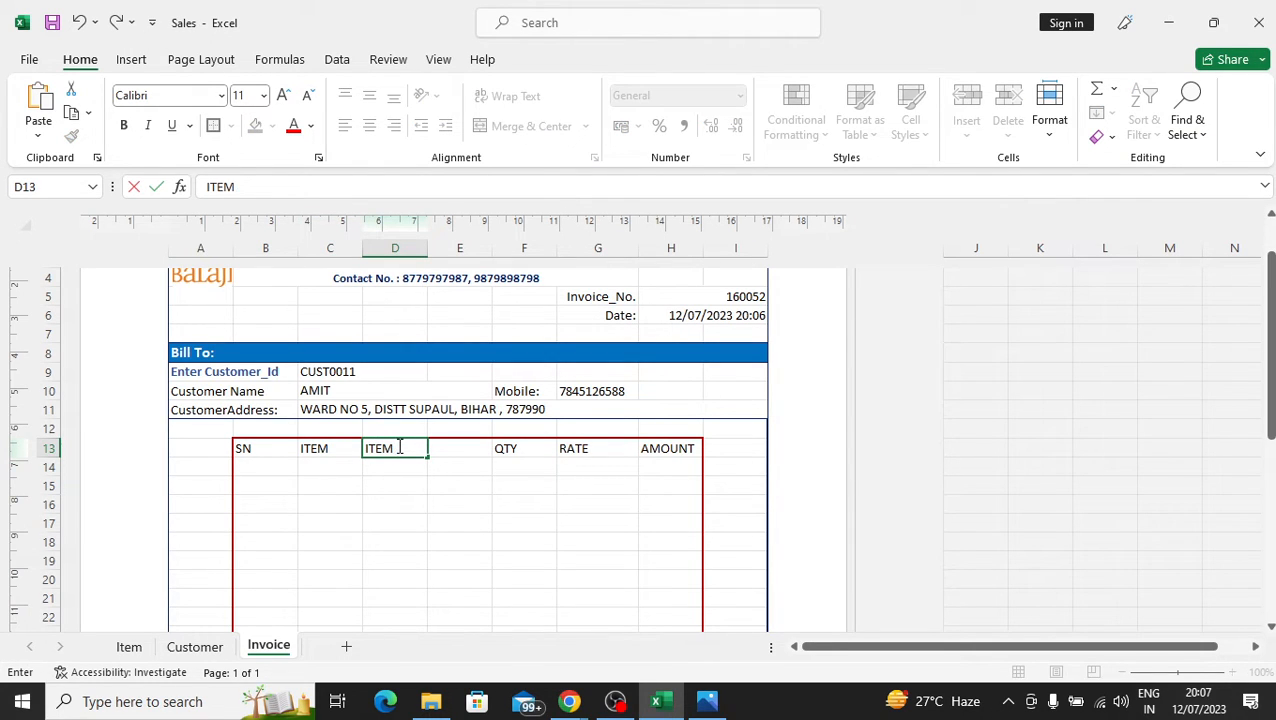
left_click(352, 472)
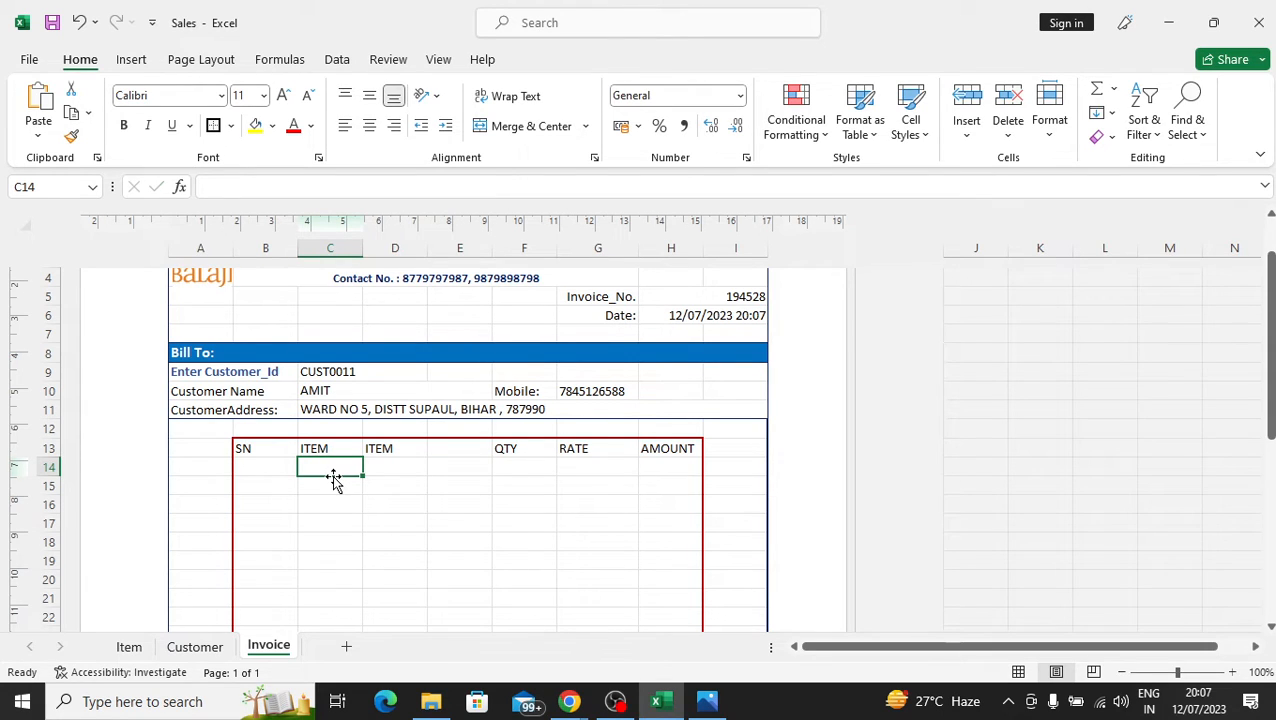
type("I")
key("BackSpace")
key("BackSpace")
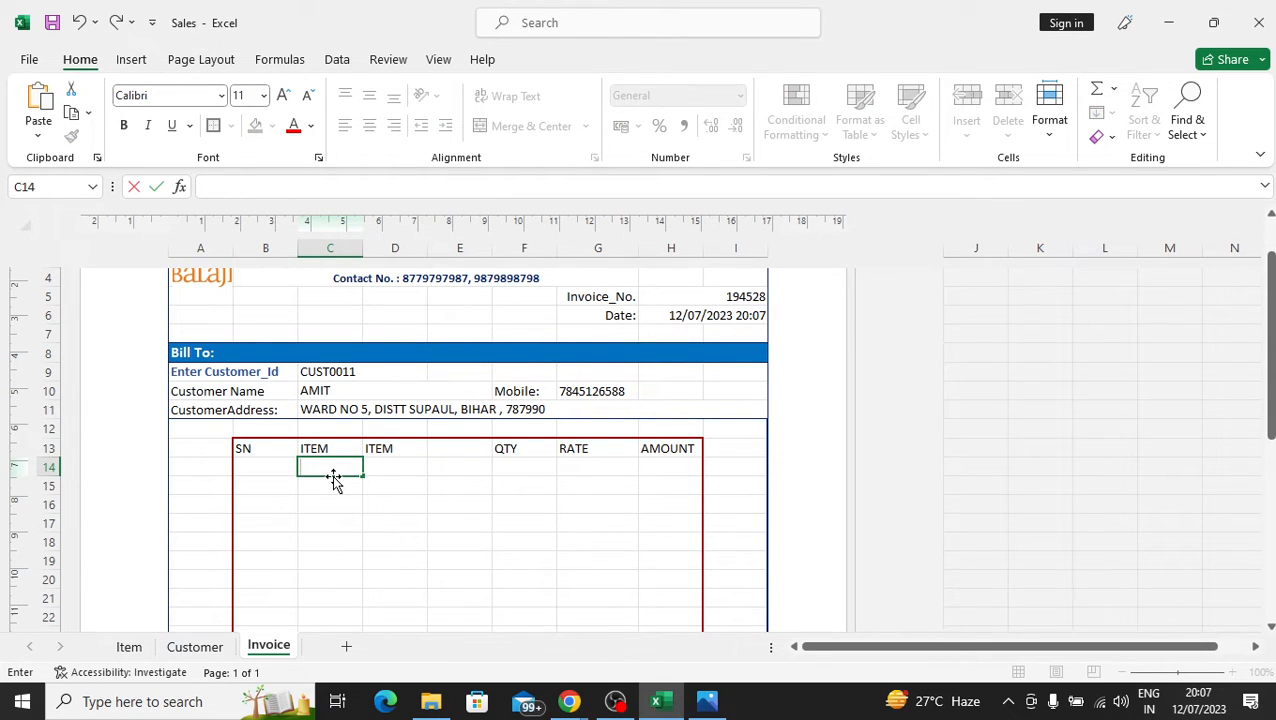
- Check the column headings on the Item sheet and change the Invoice sheet's heading in C13 to ITEM_CODE
left_click(336, 446)
left_click(129, 647)
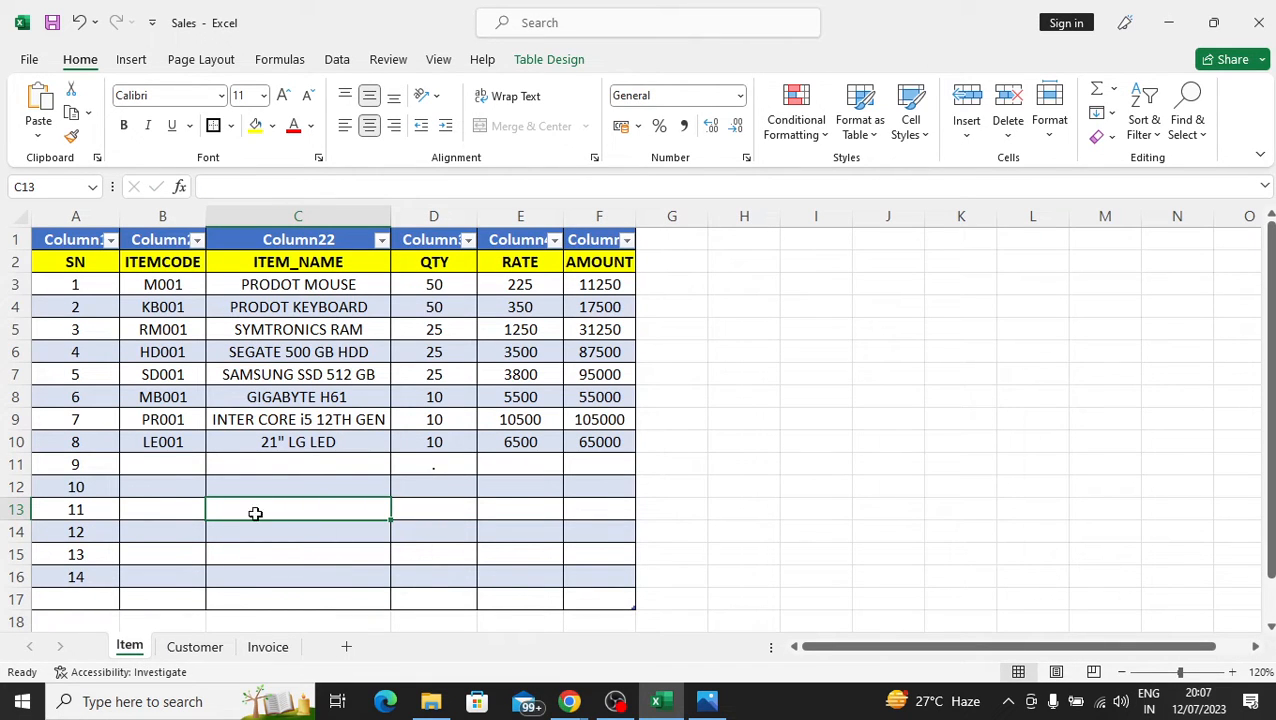
left_click(269, 647)
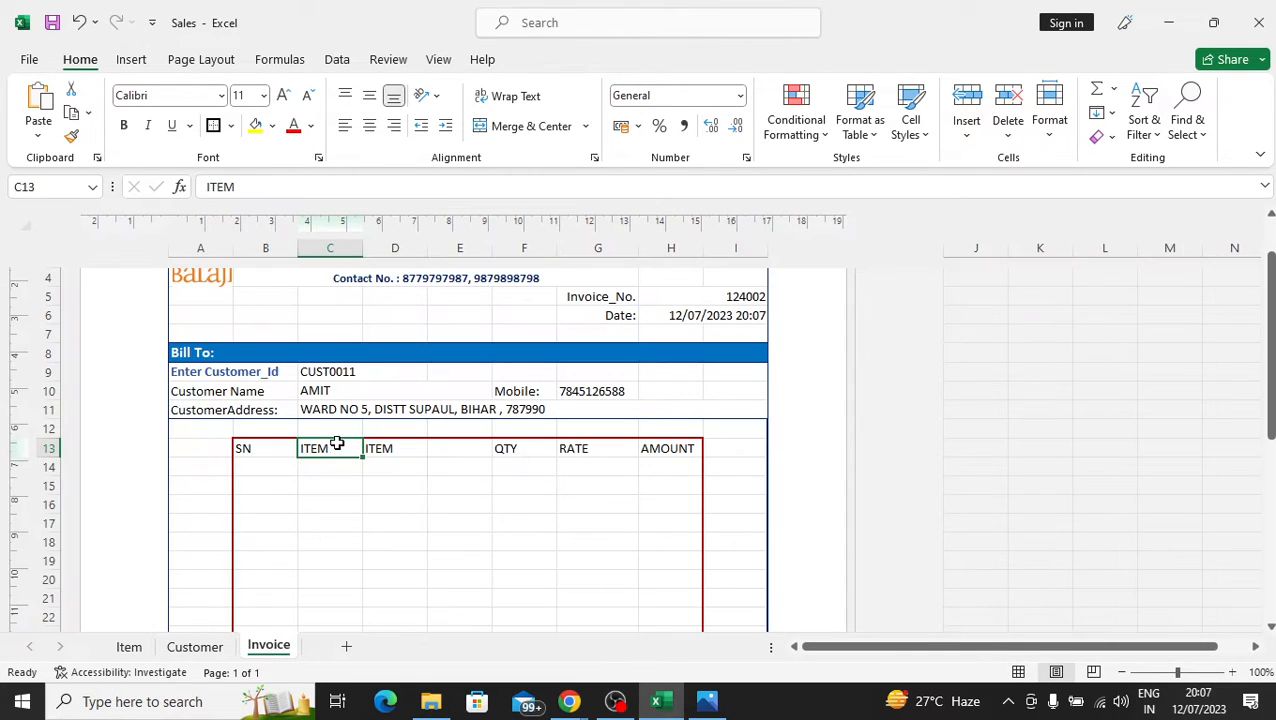
double_click(331, 448)
type("_C")
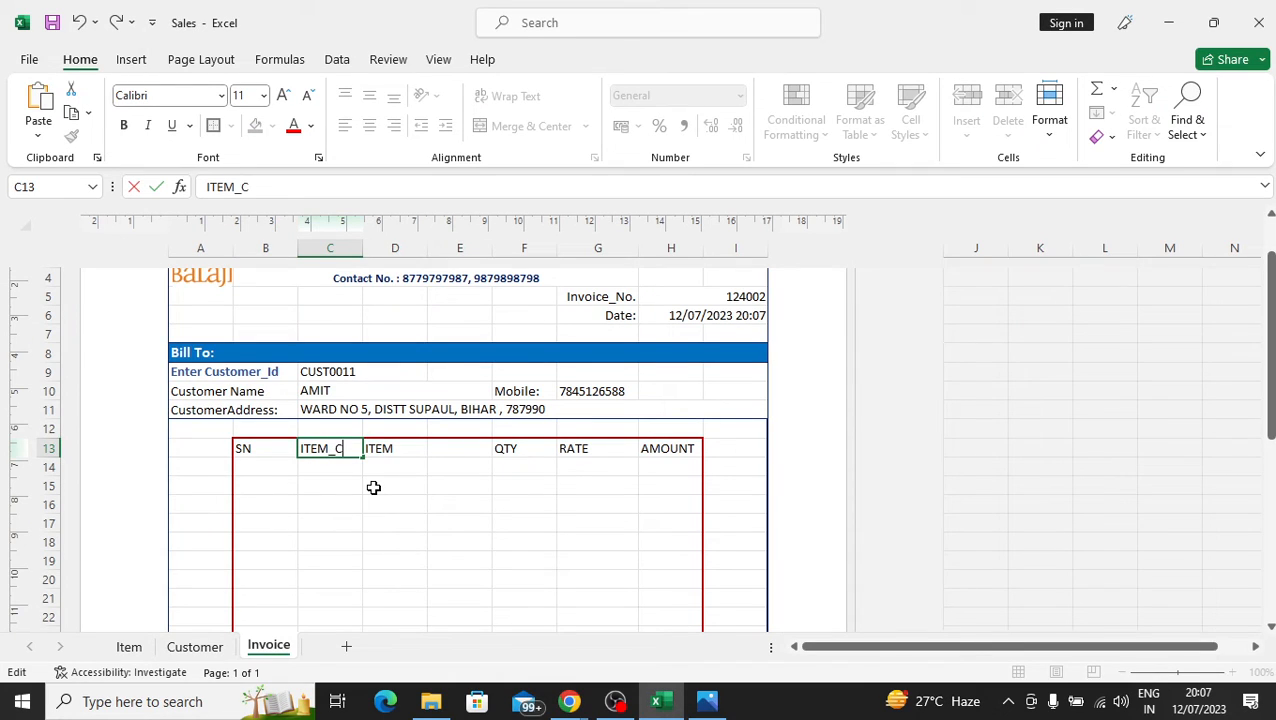
type("ODE")
key("Return")
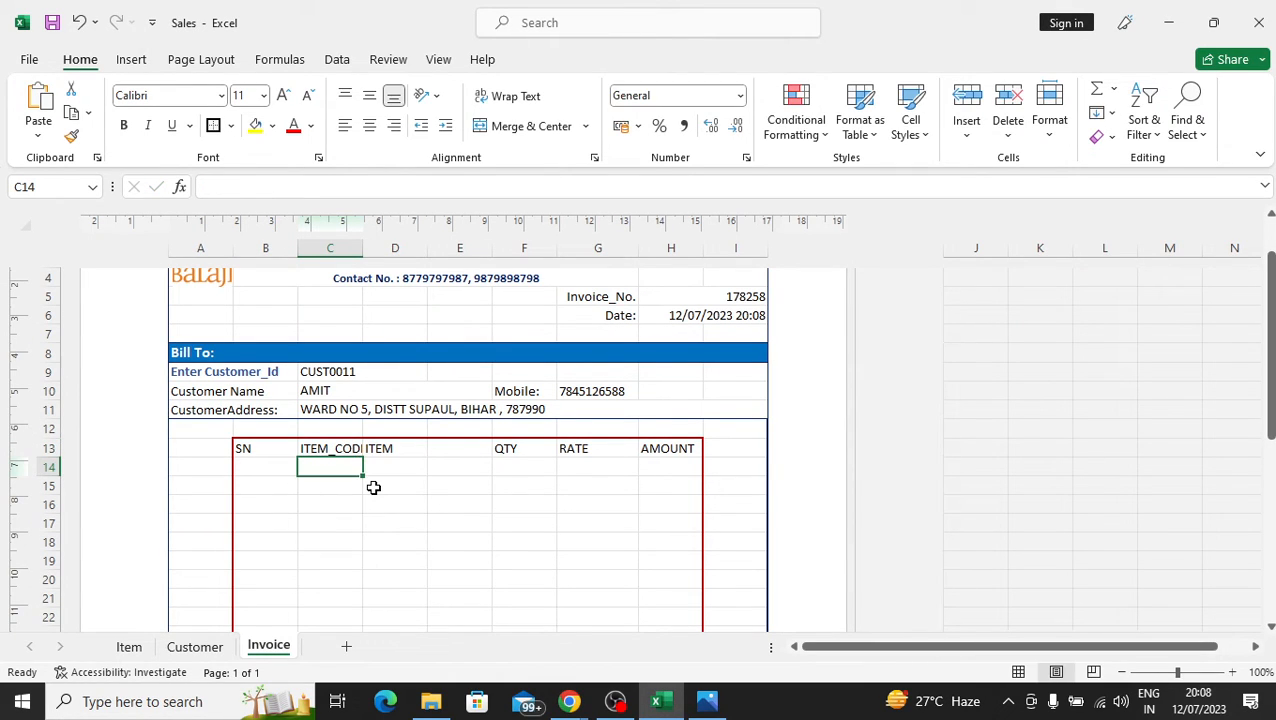
- Try widening column C to fit the ITEM_CODE heading, and undo the width change
left_click(338, 449)
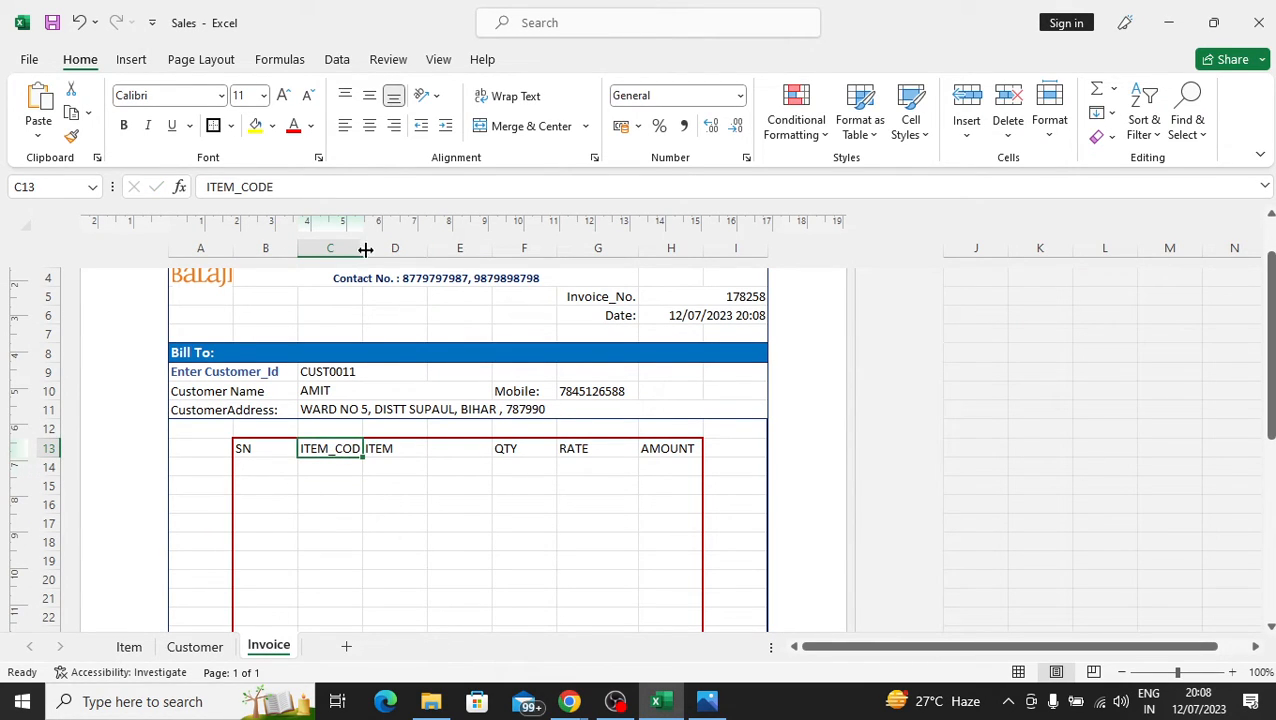
left_click_drag(363, 250, 376, 250)
left_click_drag(410, 486, 475, 486)
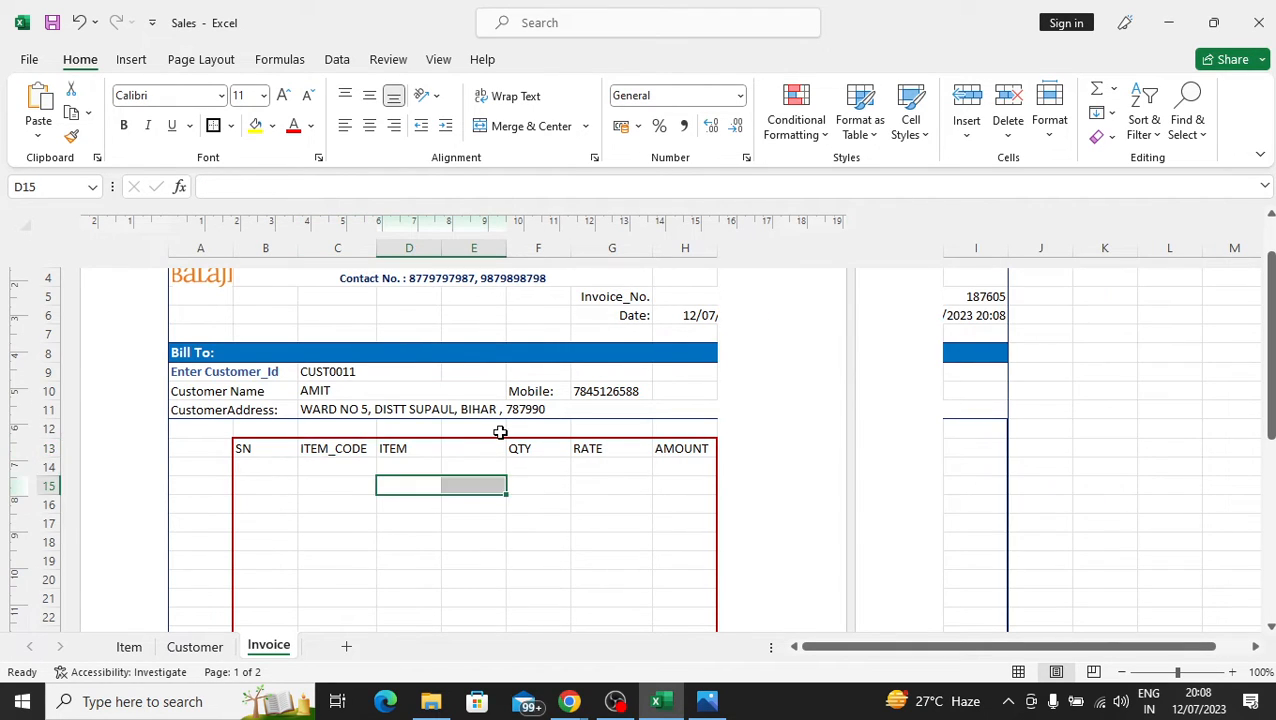
scroll(500, 432, "up", 2)
scroll(500, 432, "down", 3)
key("ctrl+z")
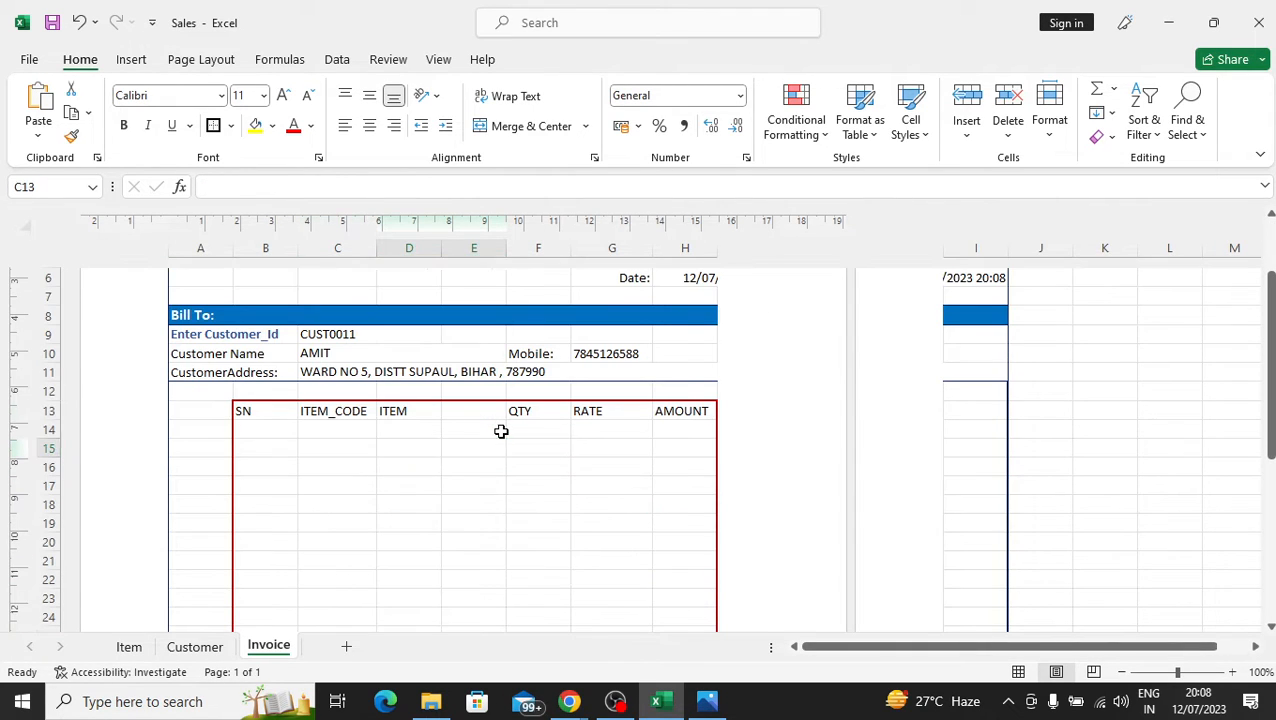
- Shorten the heading in cell C13 to ITEMCODE by removing the underscore
double_click(334, 413)
key("BackSpace")
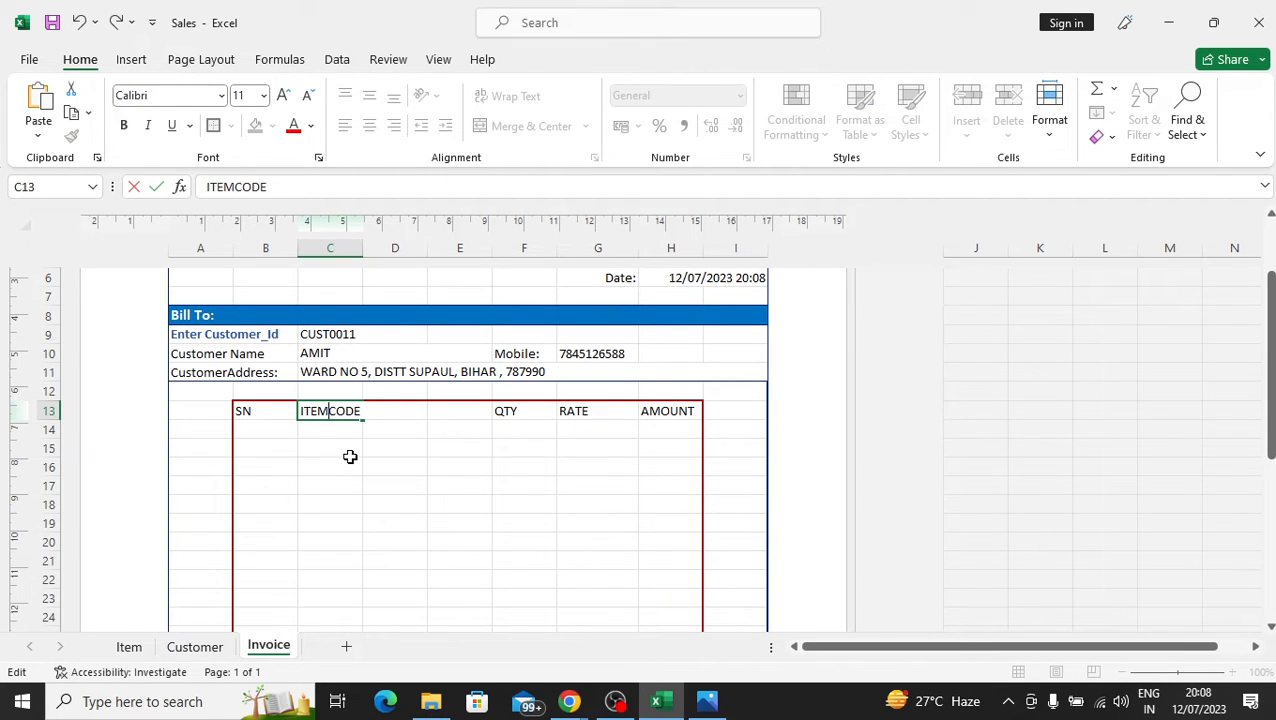
left_click(366, 453)
left_click(341, 411)
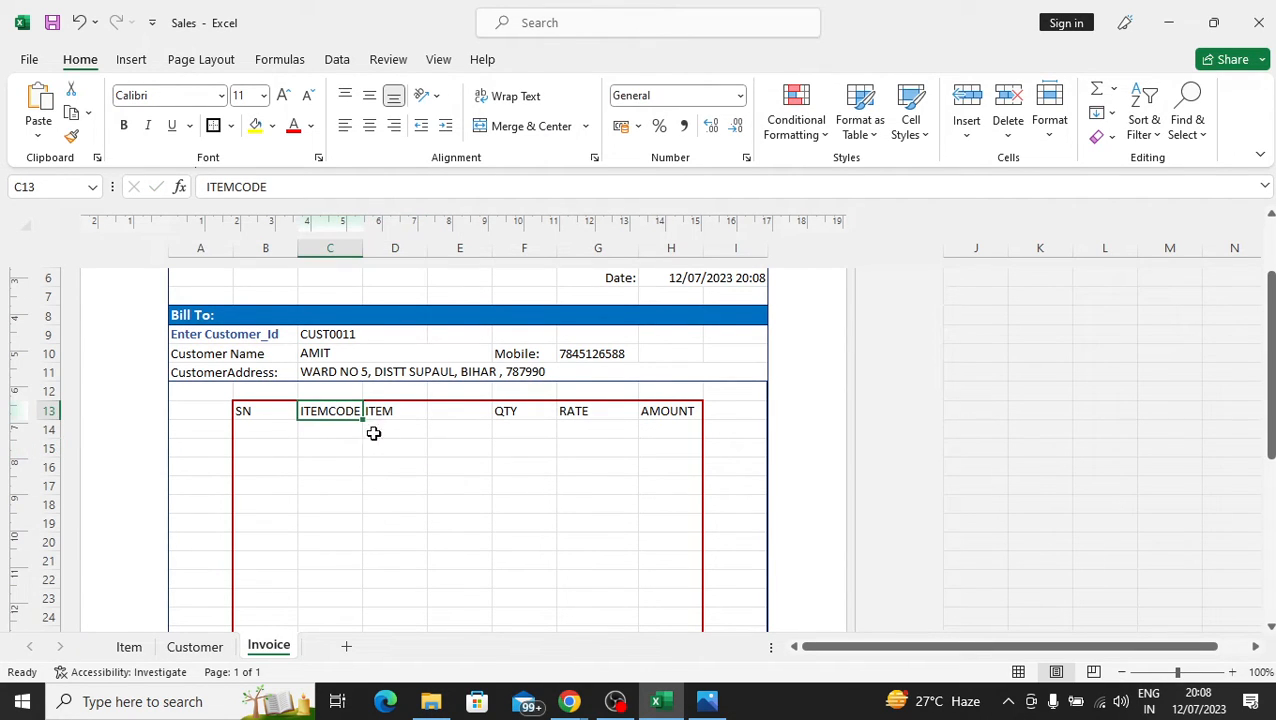
- Merge and center cells D13:E13 on the Invoice sheet and extend the heading to ITEM NAME
left_click(405, 411)
left_click(463, 422)
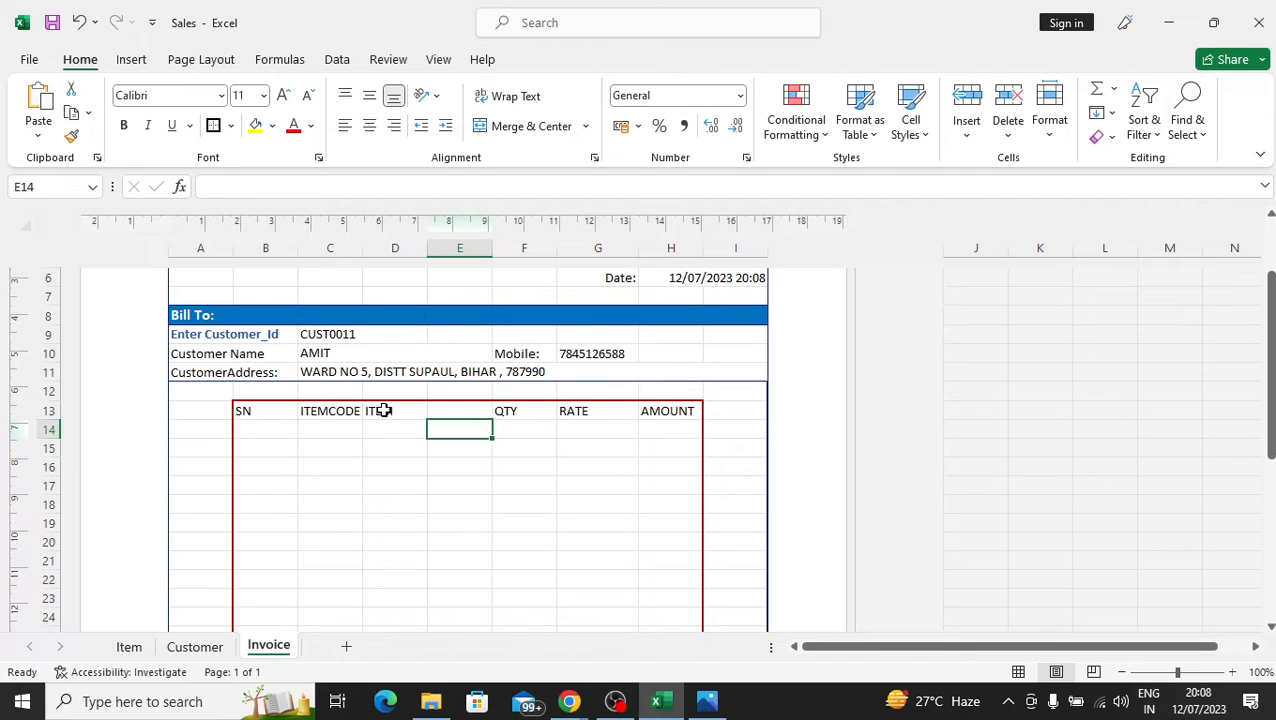
left_click_drag(379, 410, 450, 410)
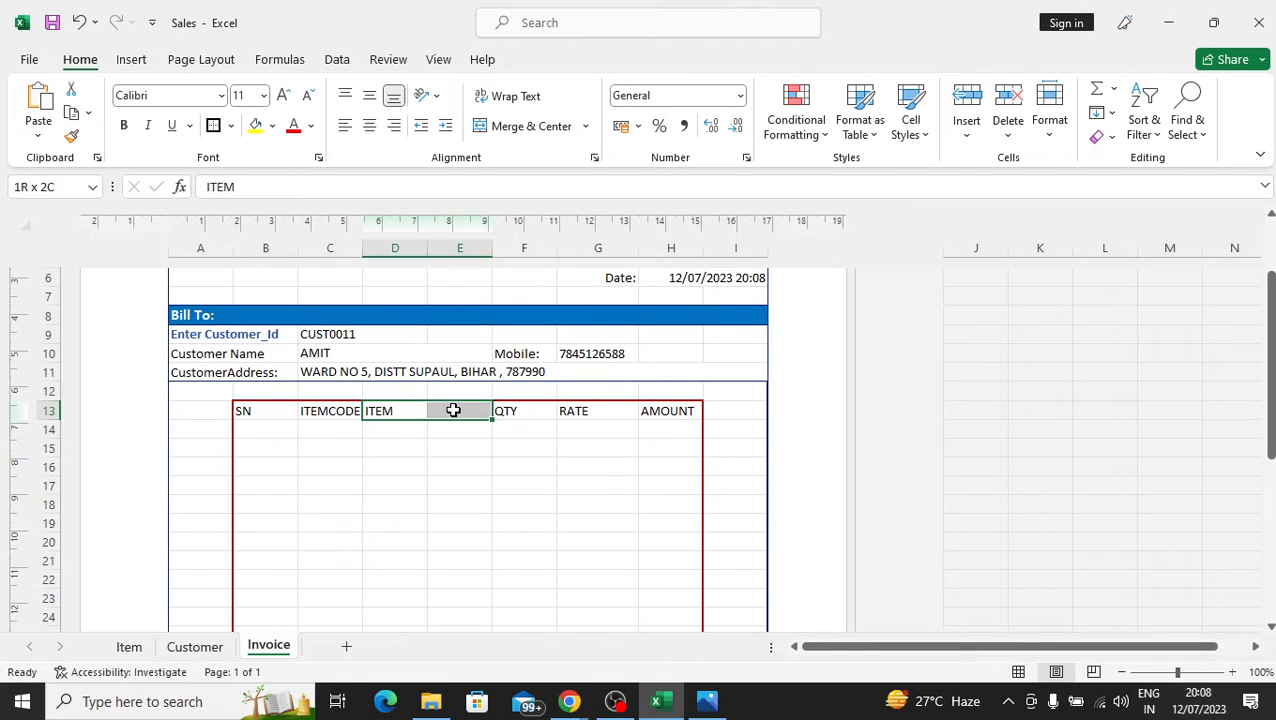
left_click(515, 128)
double_click(449, 410)
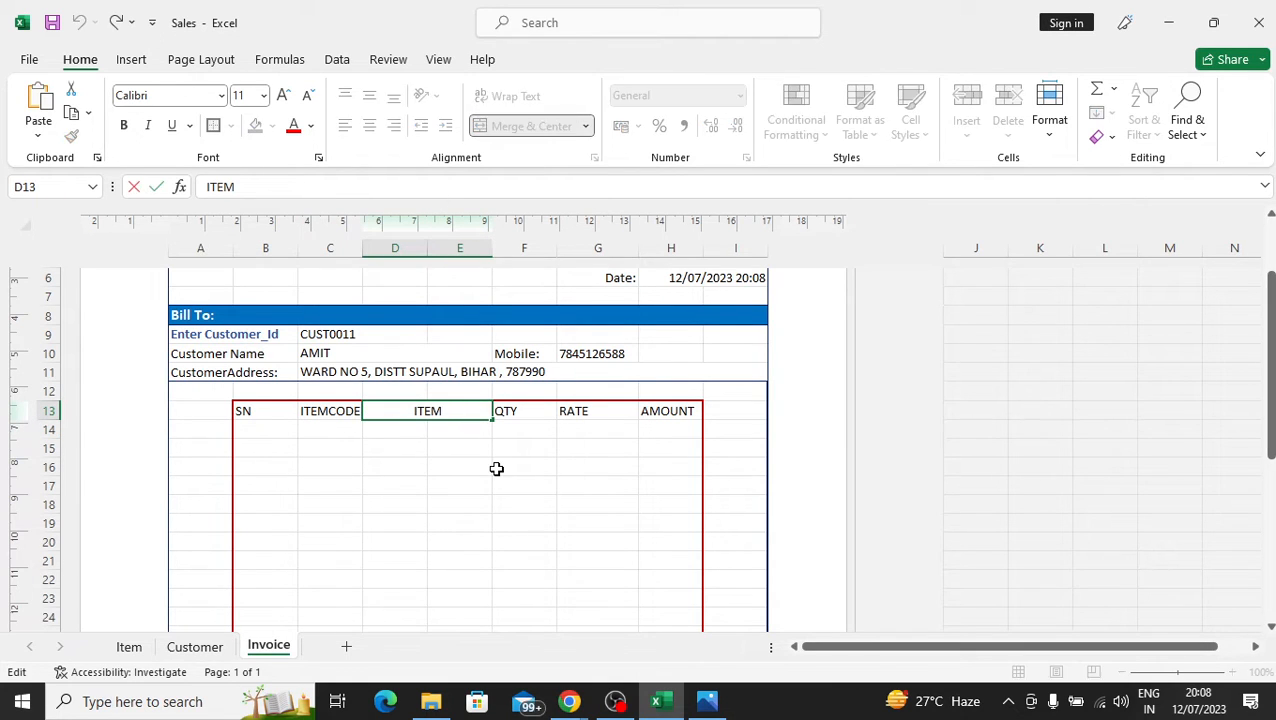
type("NAME")
key("Return")
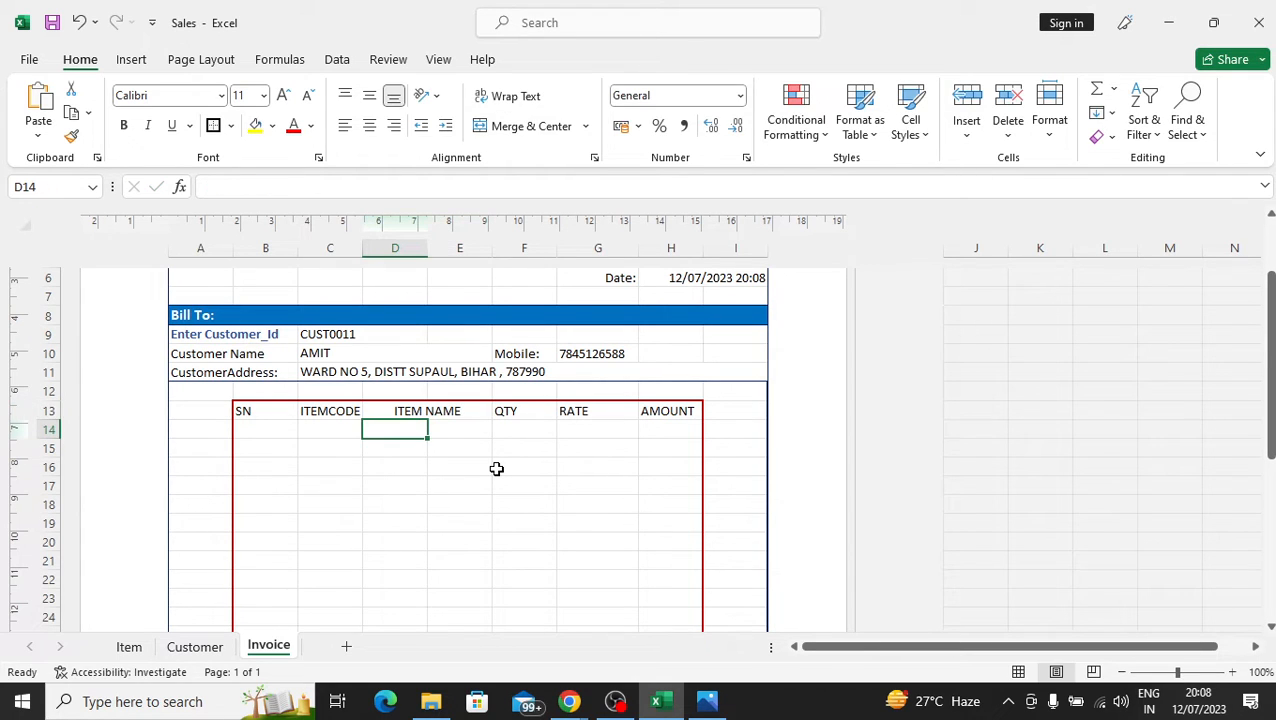
left_click(517, 411)
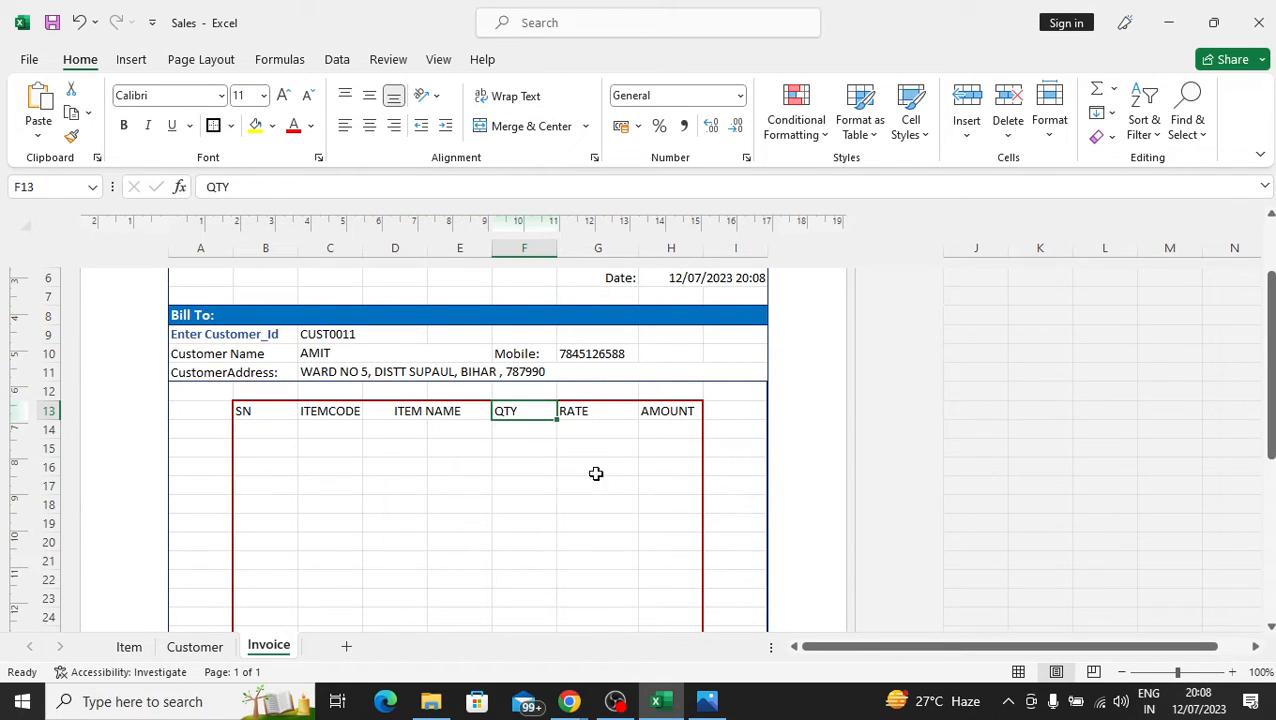
- Switch to Google Meet, admit everyone waiting to join the call, and return to the Sales workbook in Excel
mouse_move(572, 703)
left_click(518, 558)
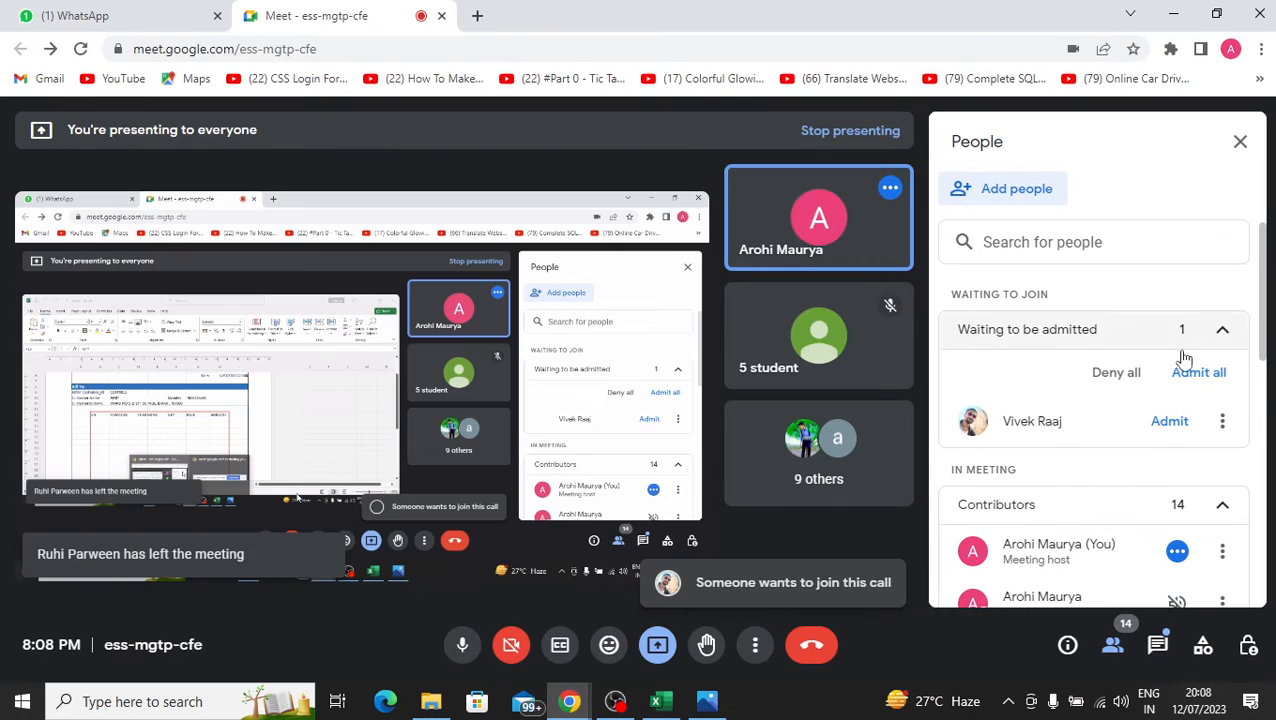
left_click(1200, 372)
left_click(736, 442)
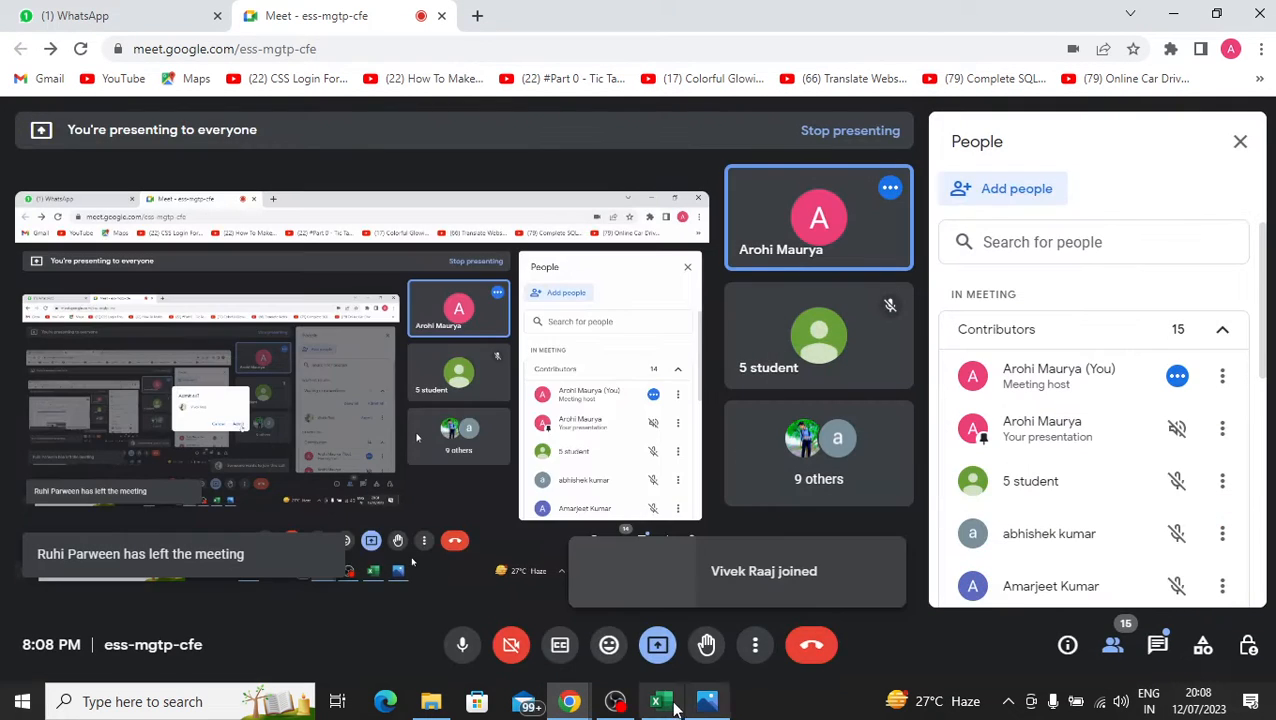
left_click(668, 702)
left_click(630, 504)
left_click(641, 450)
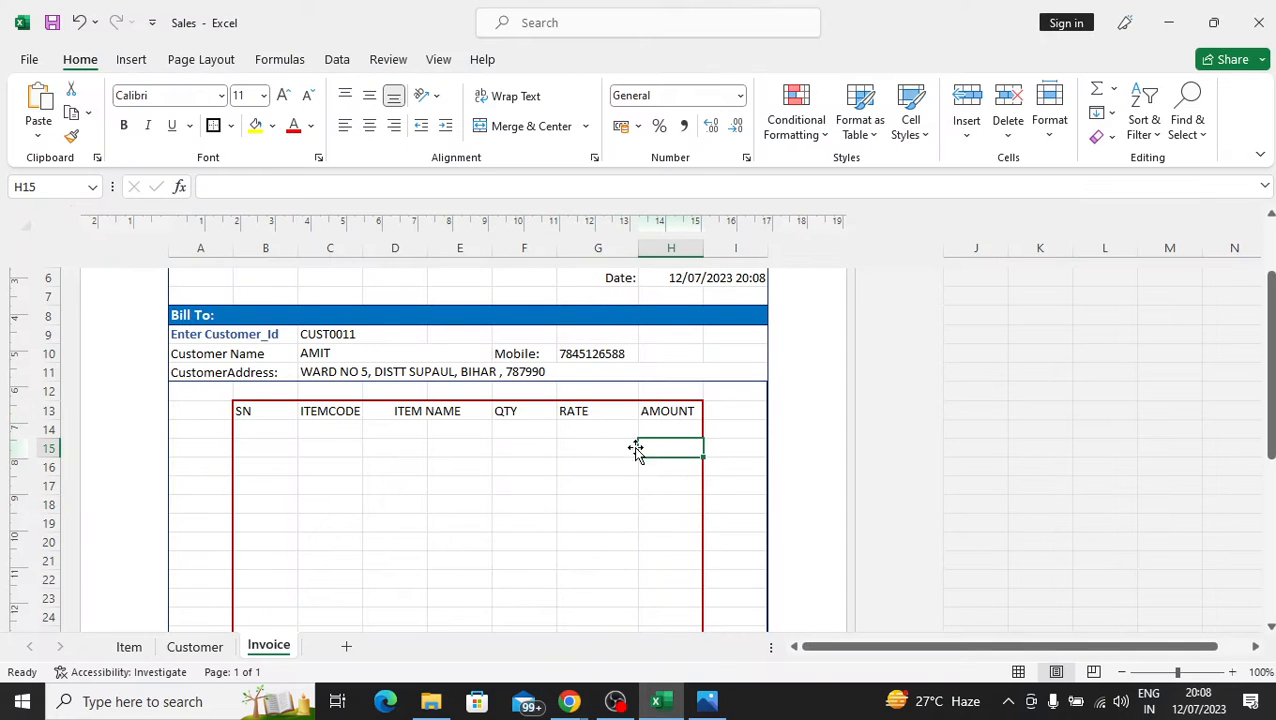
left_click(268, 429)
left_click(308, 428)
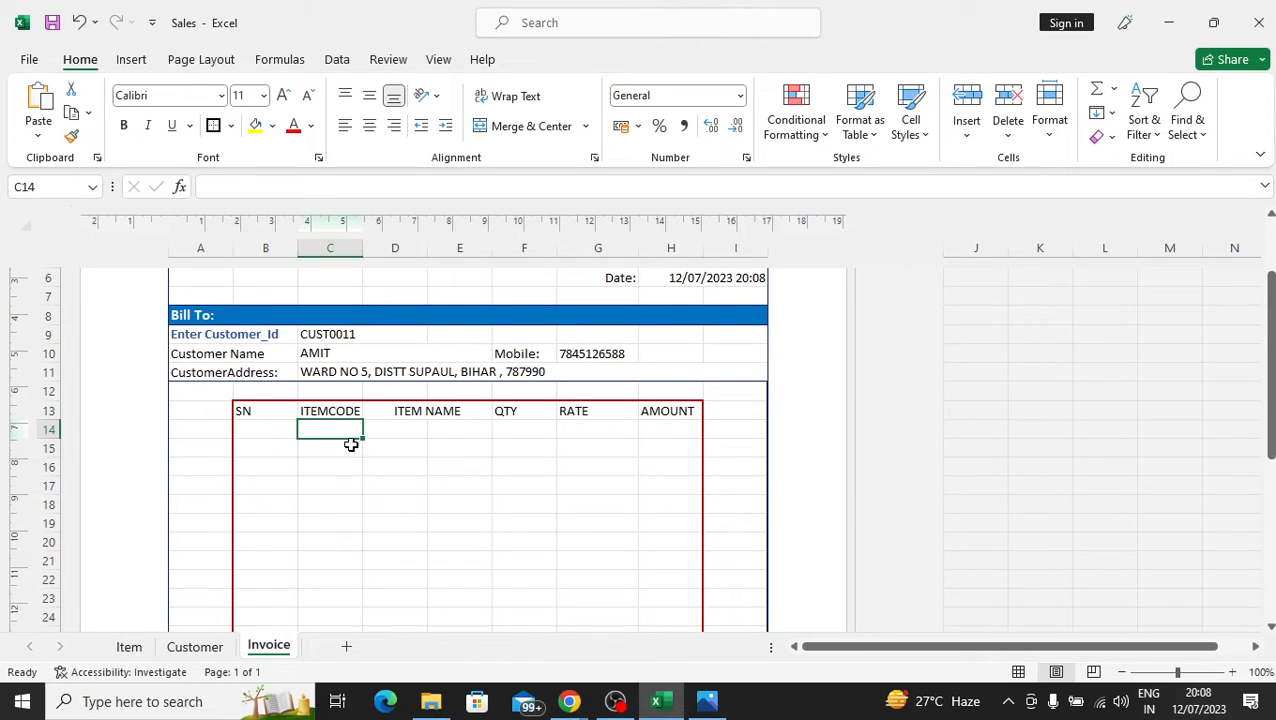
left_click(264, 428)
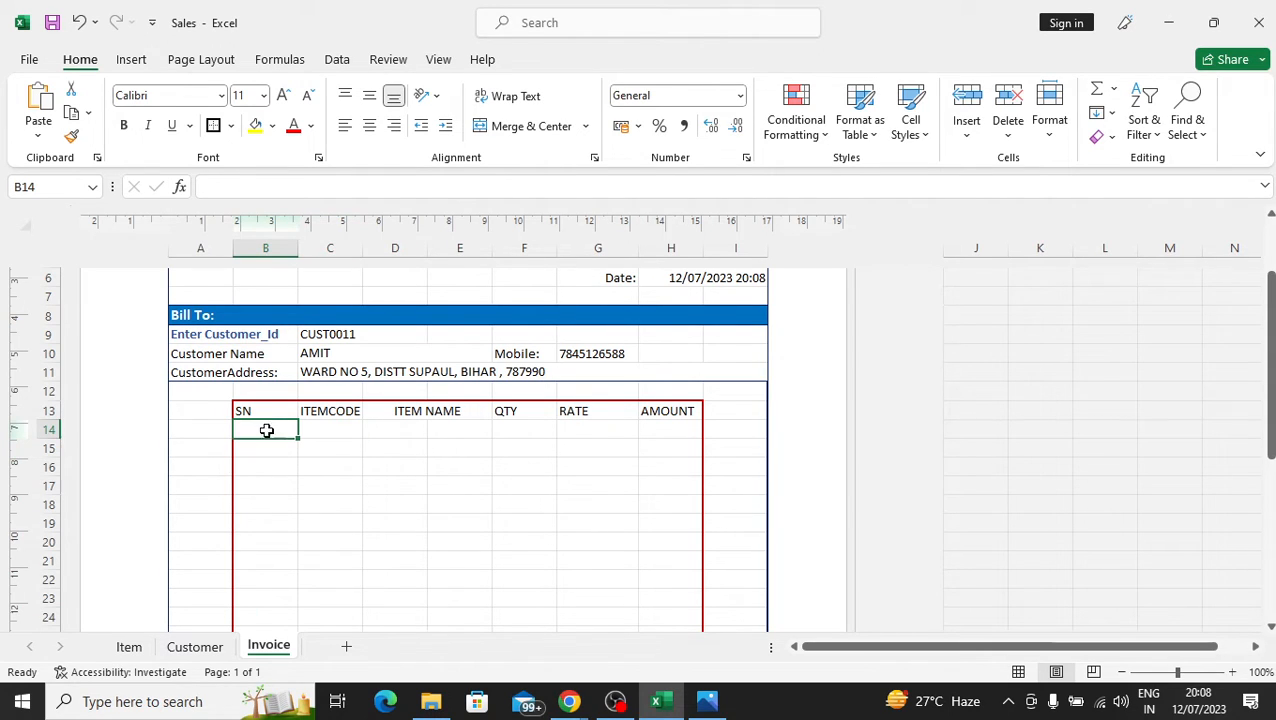
left_click(346, 435)
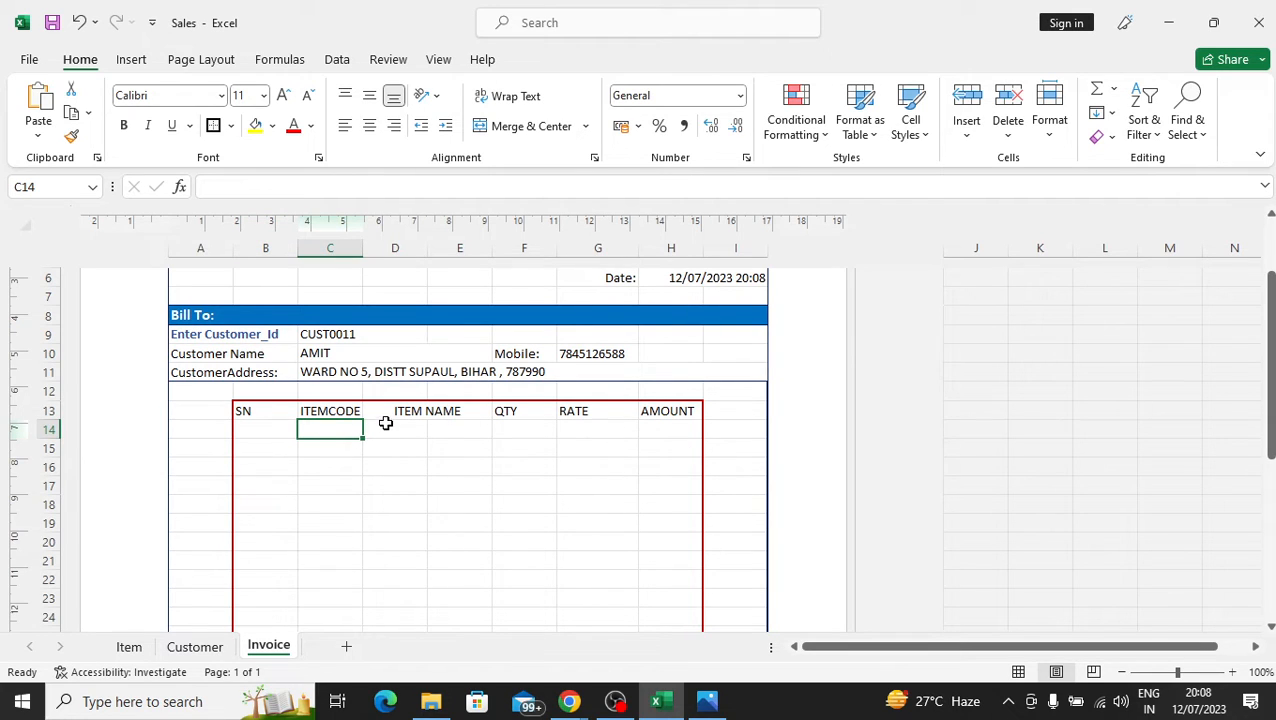
left_click_drag(389, 424, 432, 427)
left_click(349, 426)
left_click(352, 485)
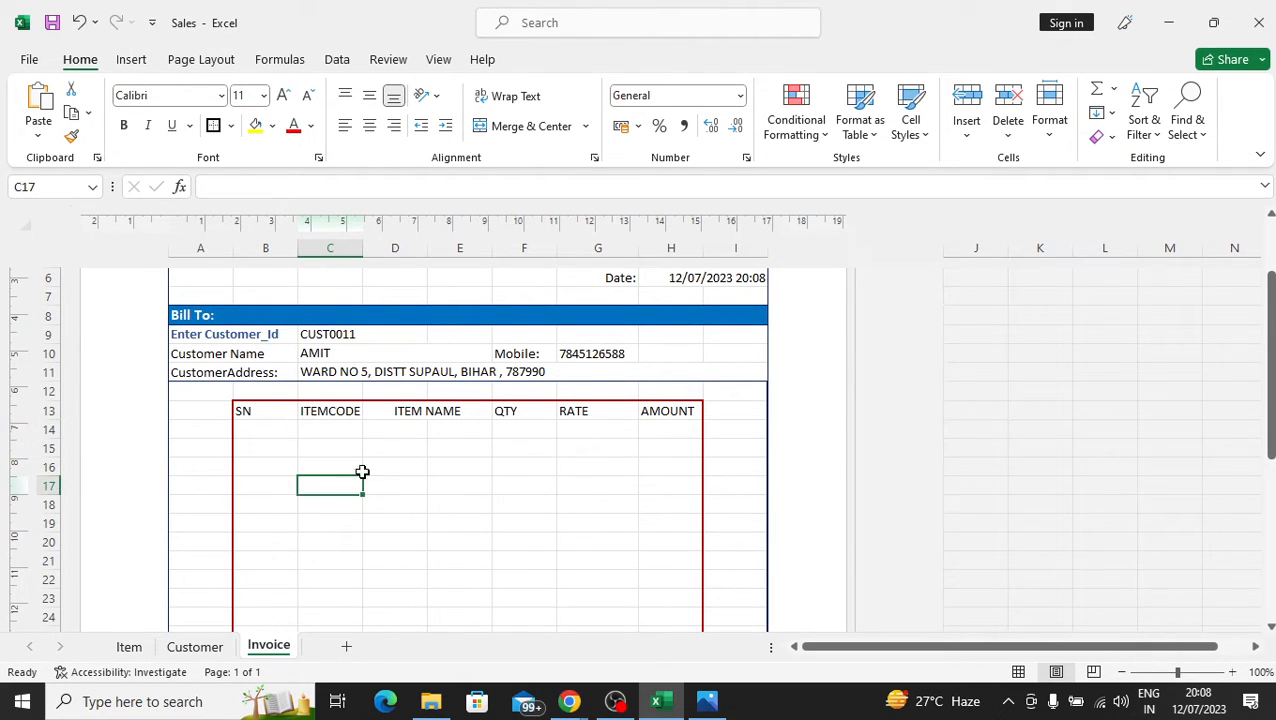
left_click(332, 429)
left_click(262, 410)
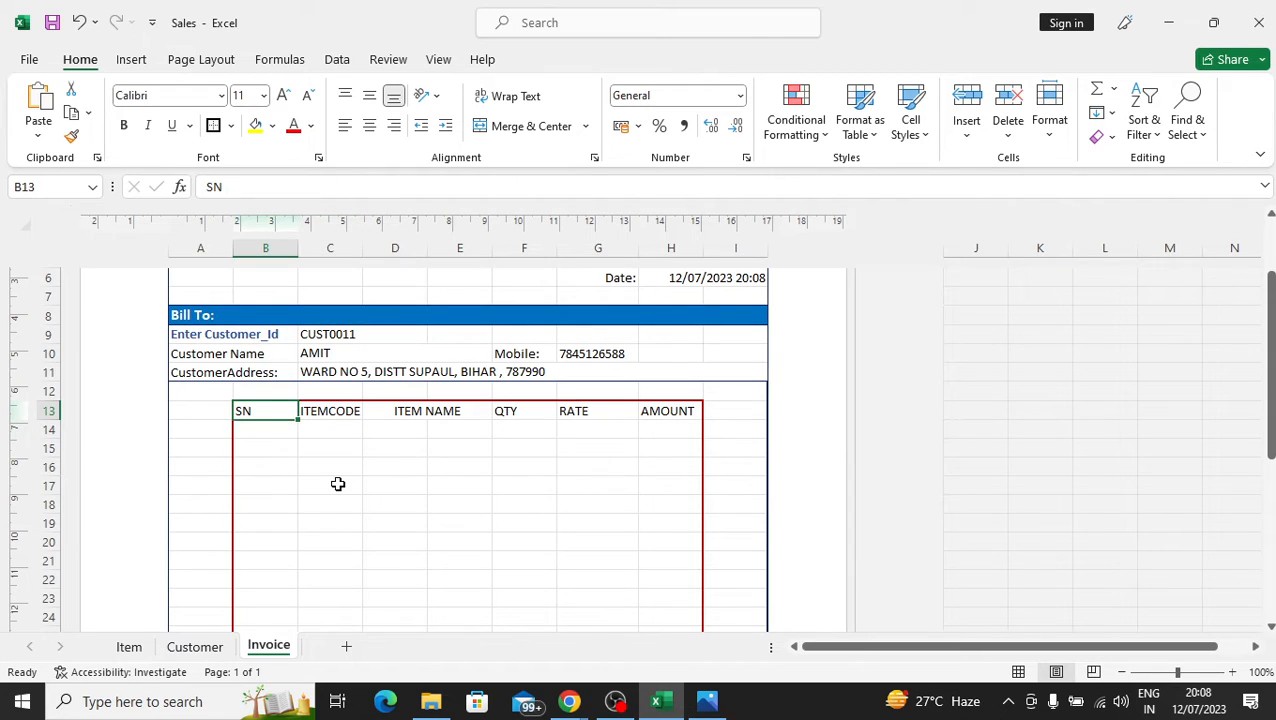
left_click(337, 434)
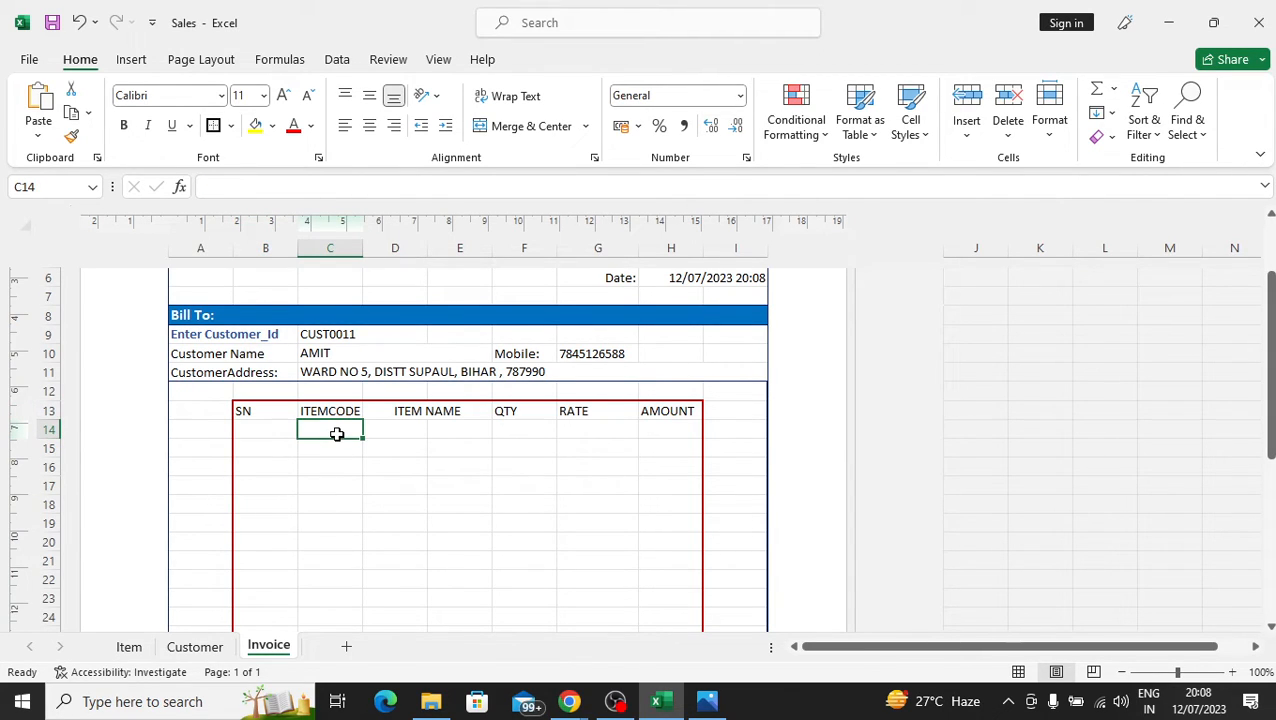
left_click(280, 450)
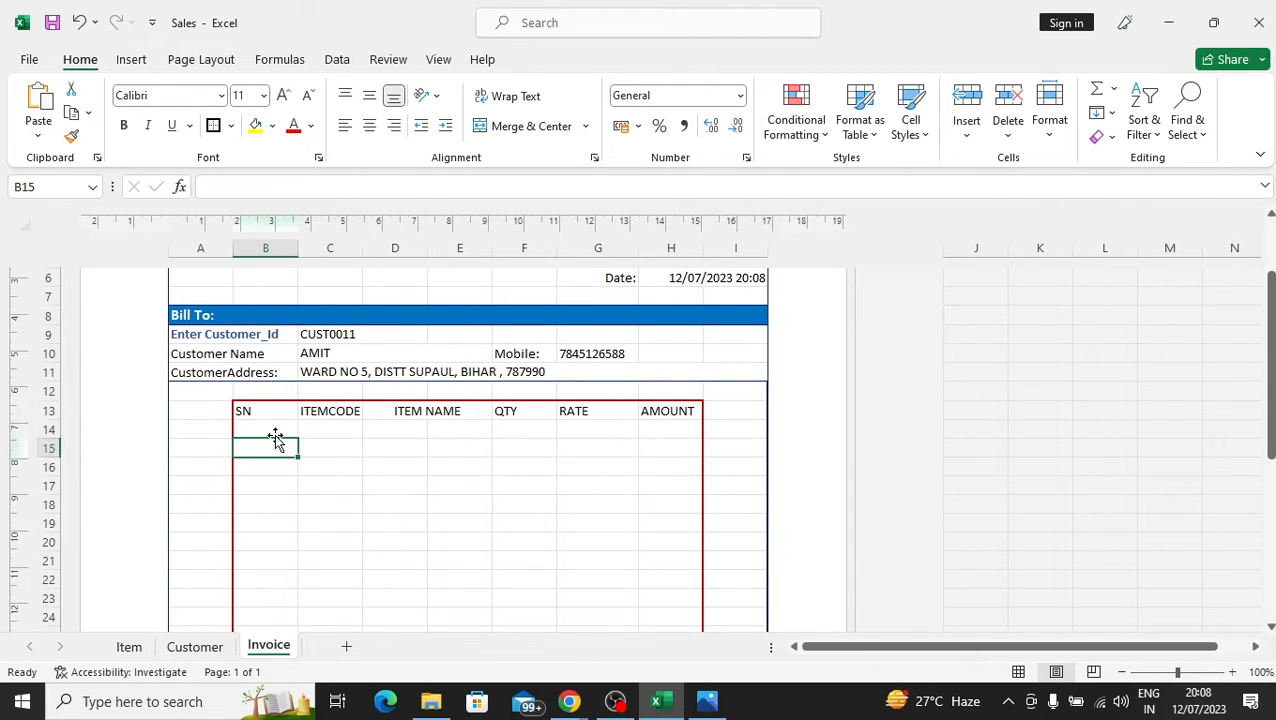
left_click(277, 428)
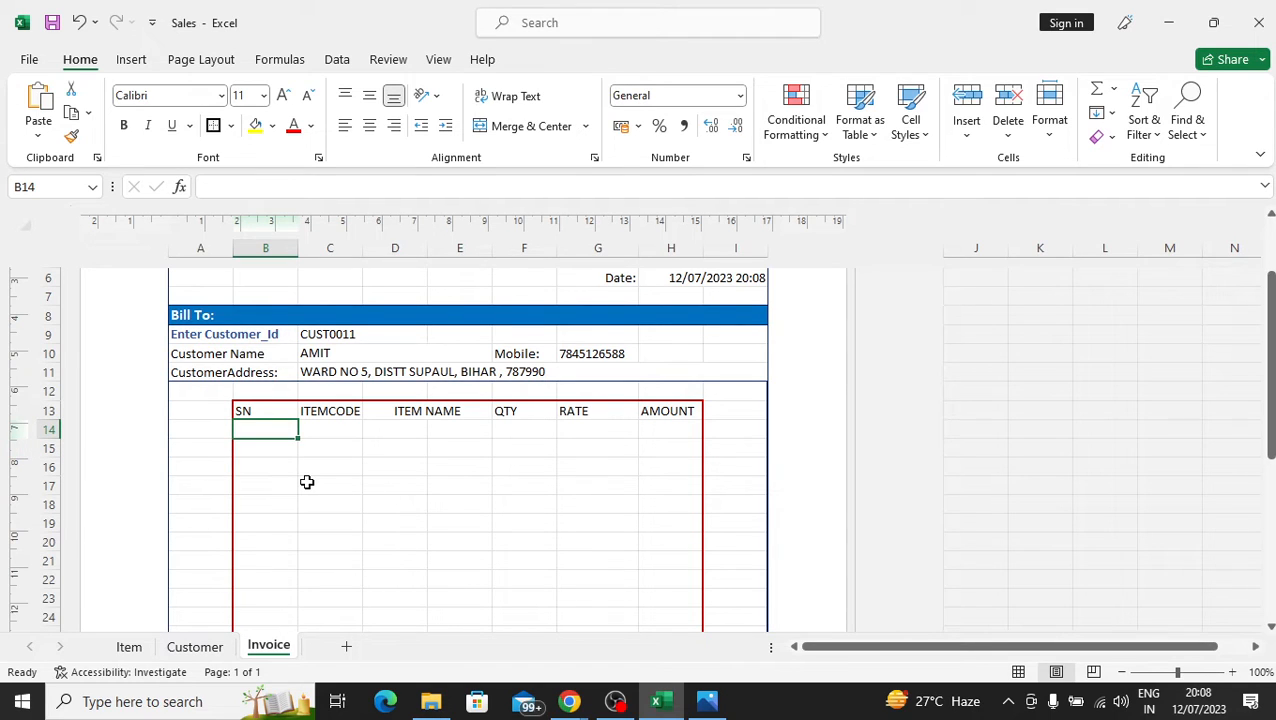
left_click(335, 436)
left_click(269, 431)
type("=")
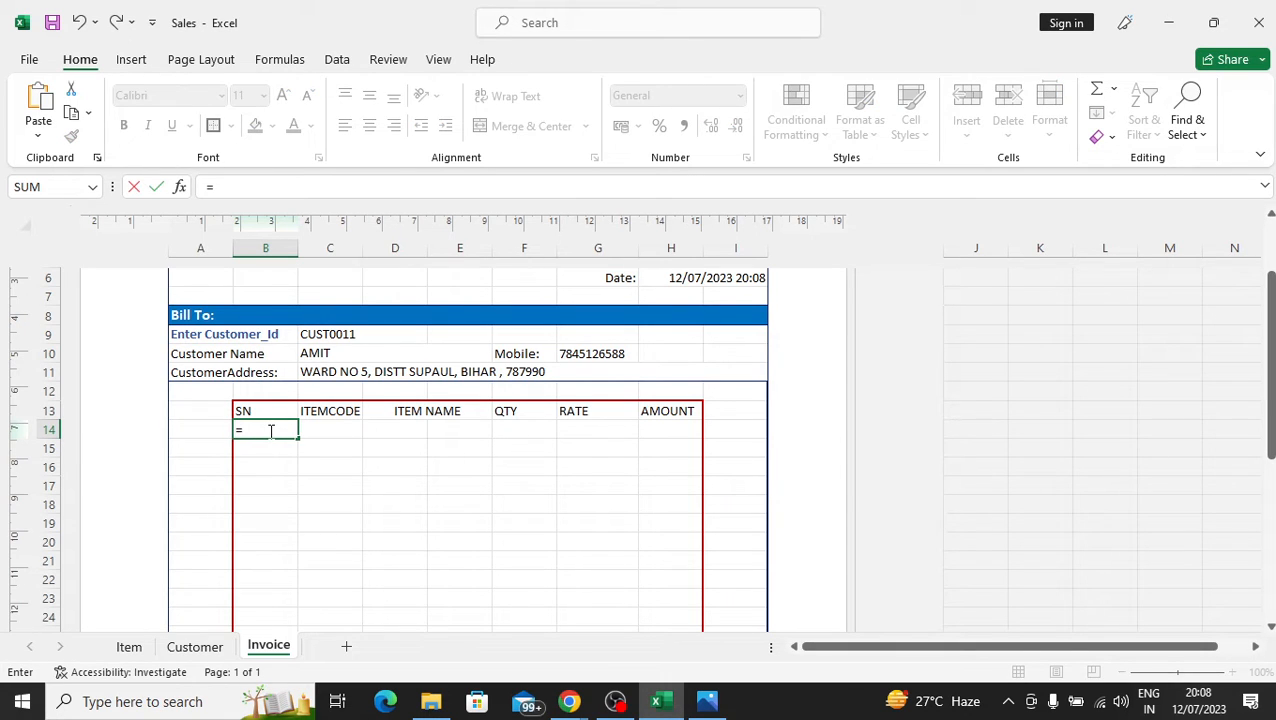
type("SE")
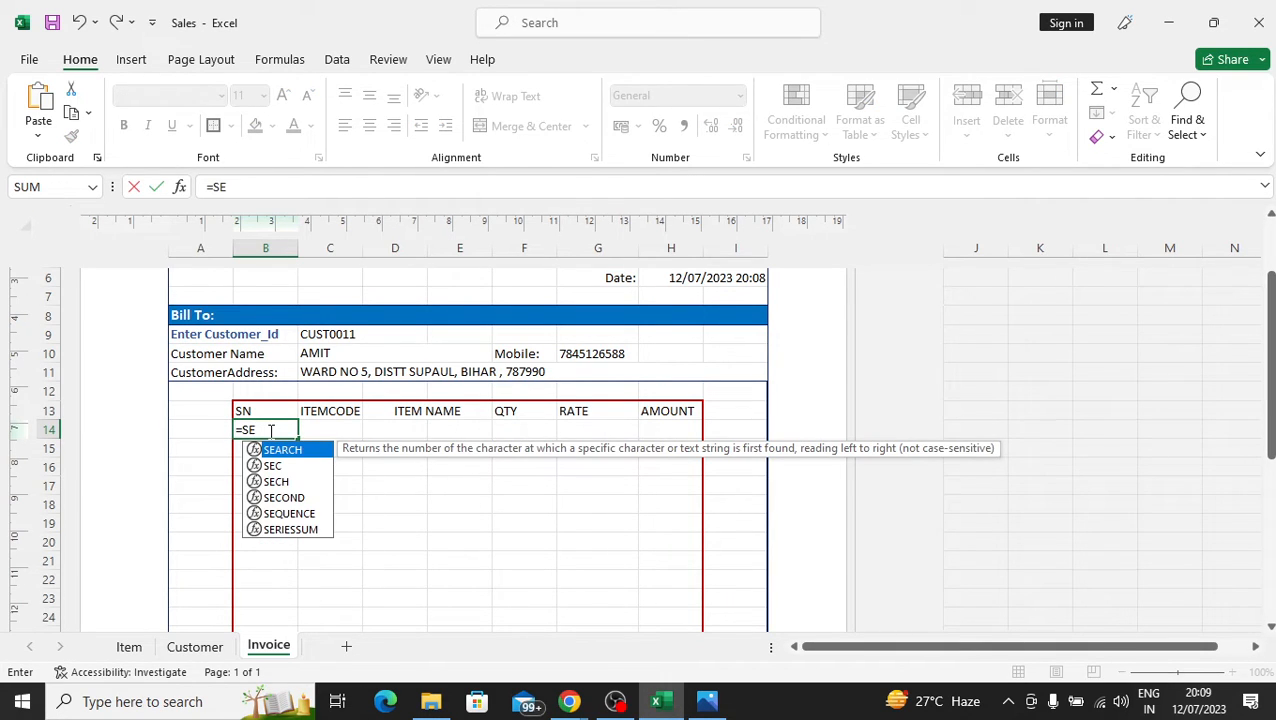
key("Down")
key("Down")
key("Down")
key("Down")
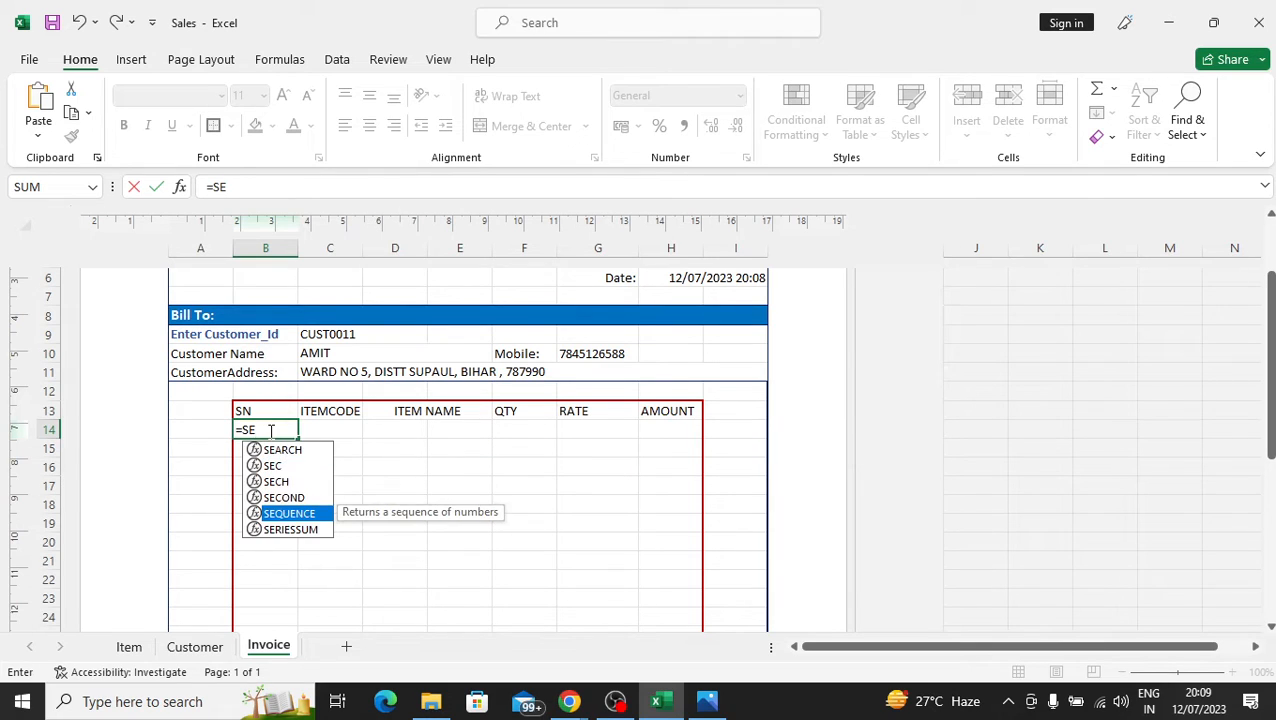
key("Tab")
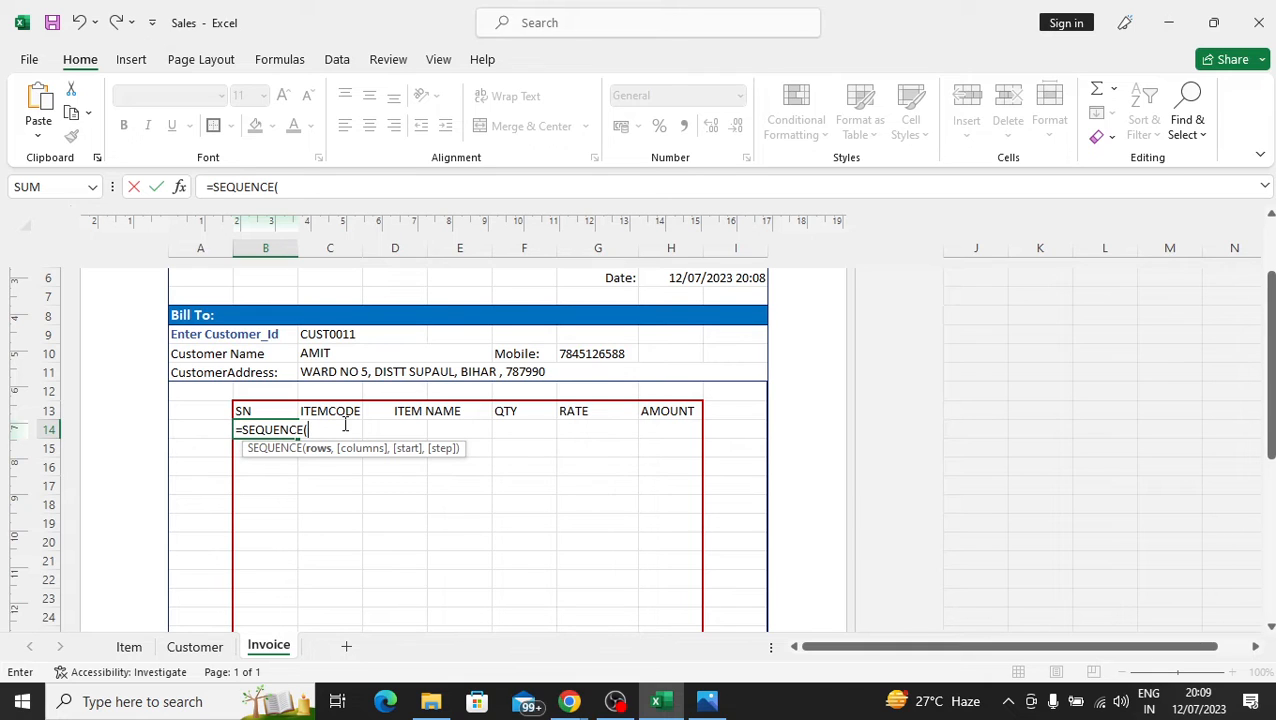
type("C")
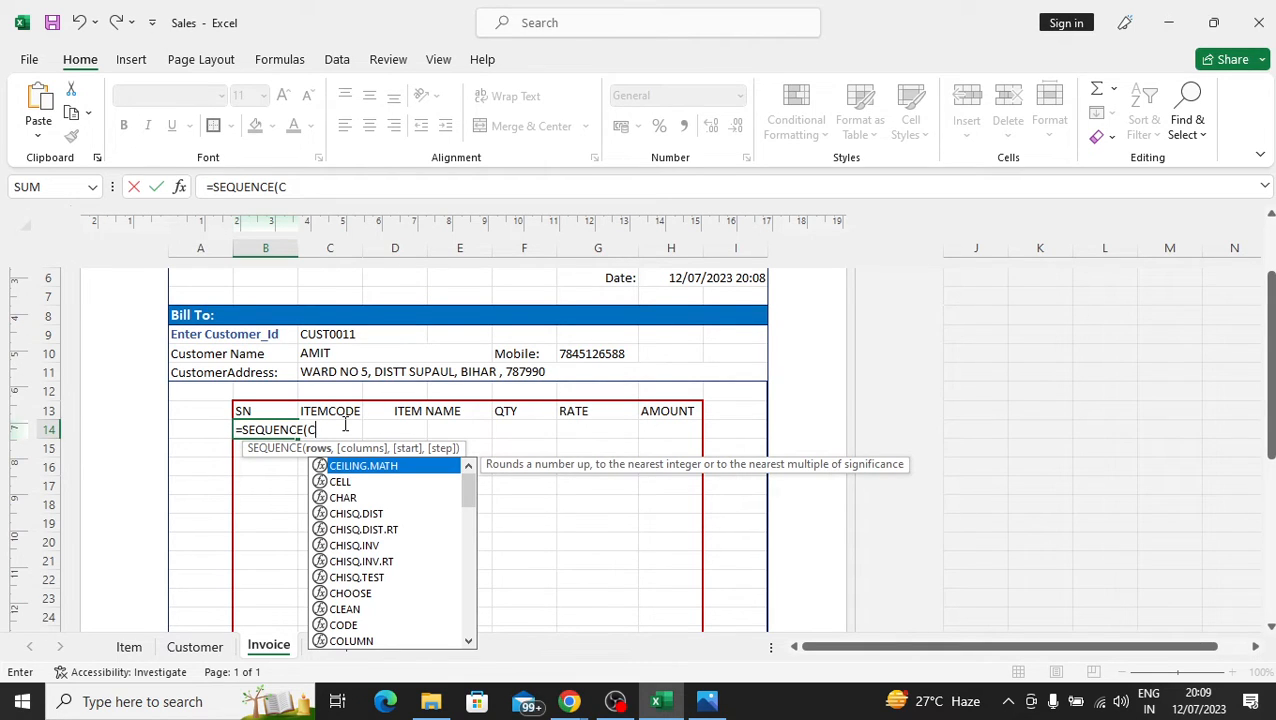
type("14")
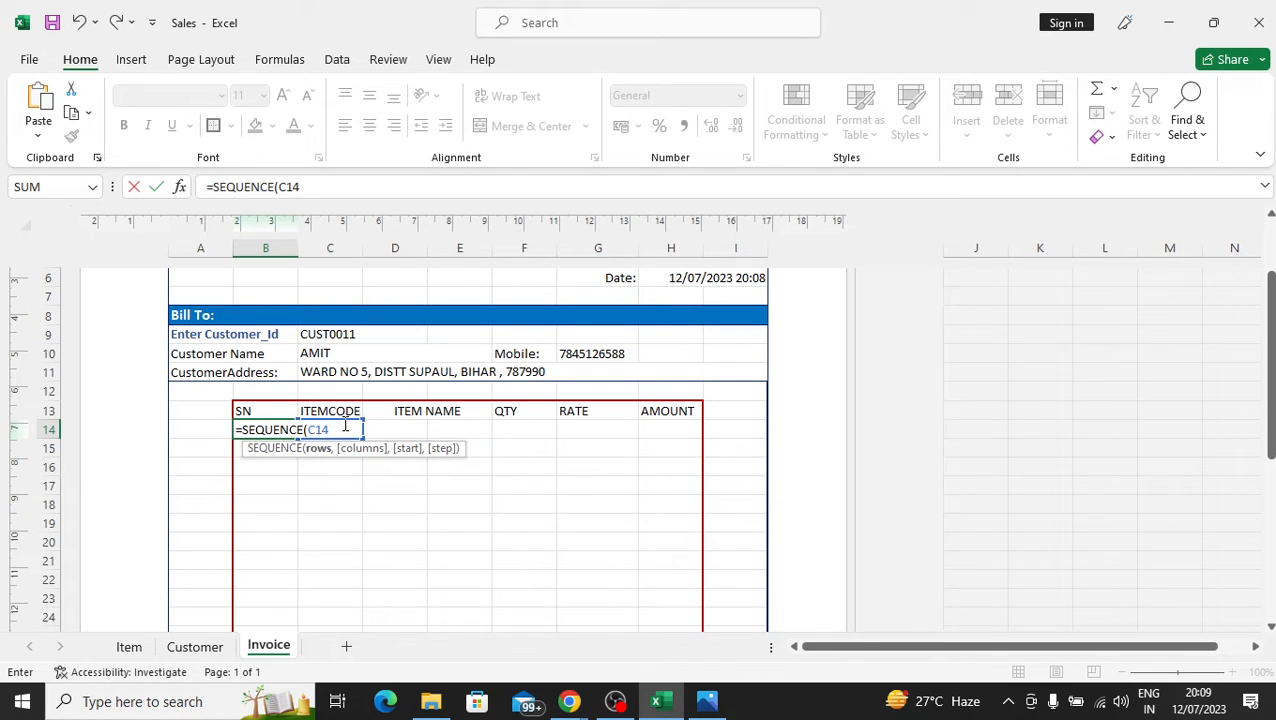
type(",")
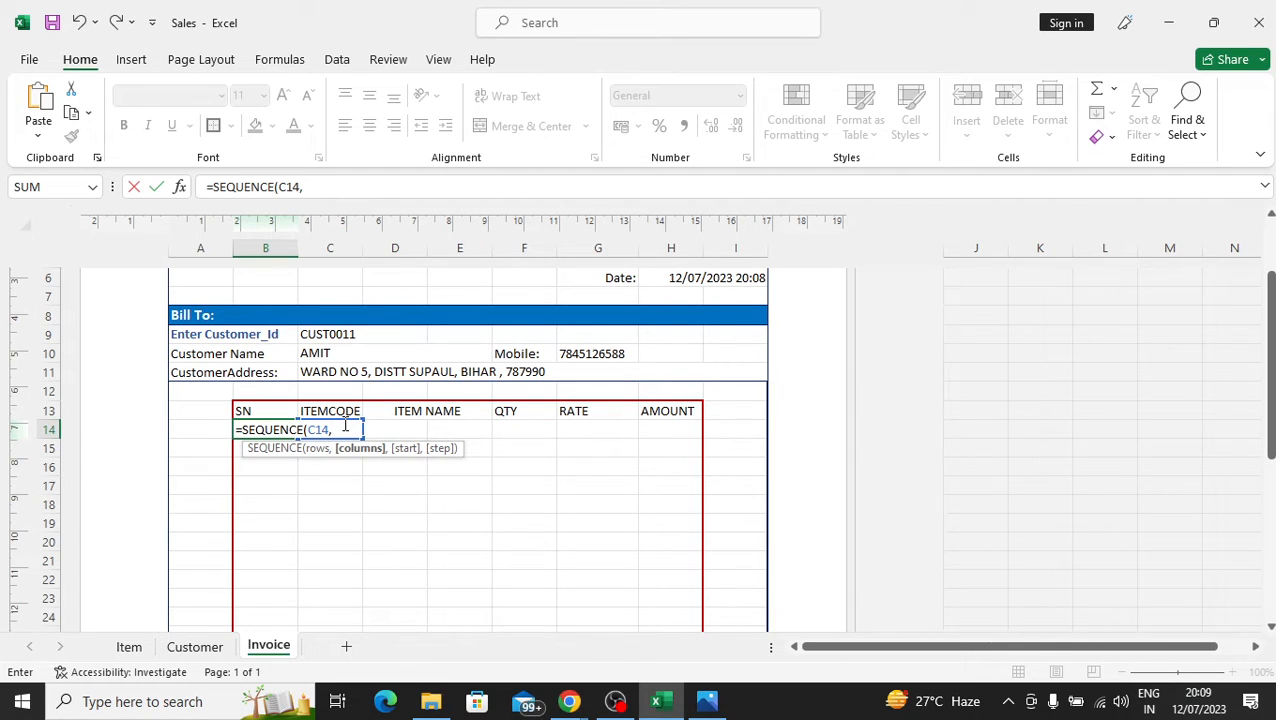
key("BackSpace")
key("BackSpace")
key("BackSpace")
key("BackSpace")
key("BackSpace")
key("BackSpace")
key("BackSpace")
key("BackSpace")
key("BackSpace")
key("BackSpace")
key("BackSpace")
key("BackSpace")
key("BackSpace")
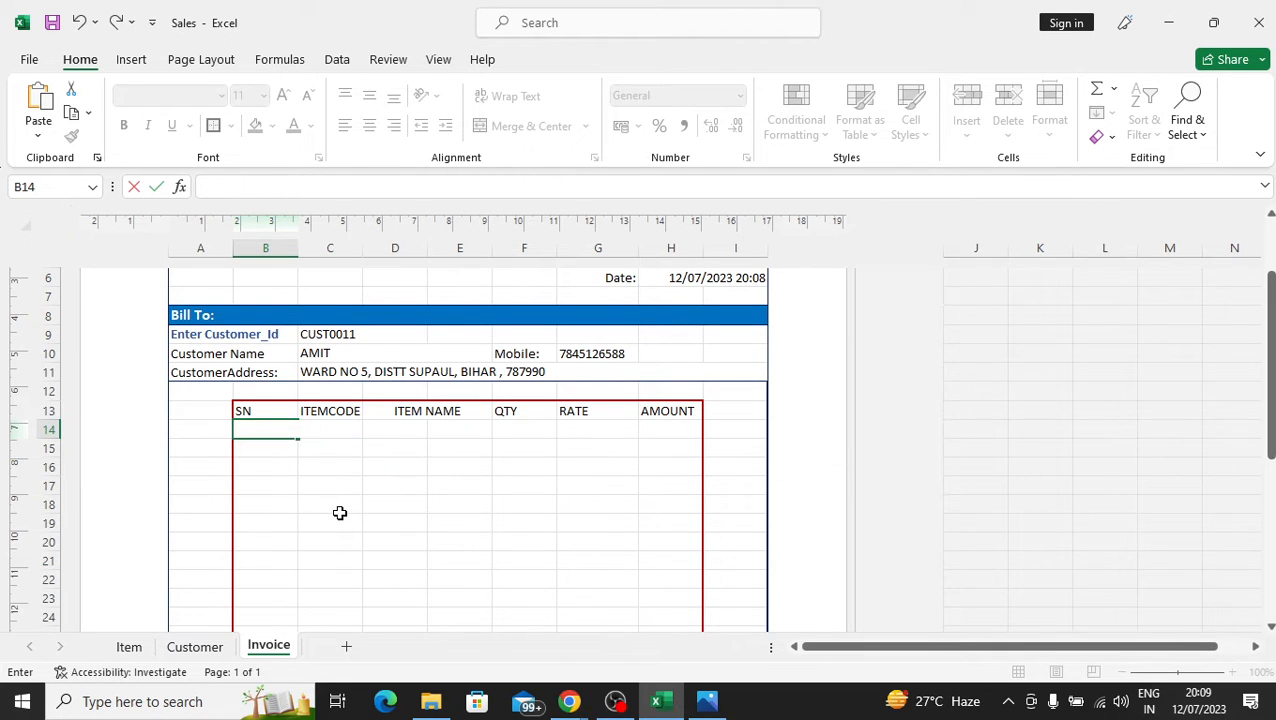
key("Return")
key("Up")
key("Right")
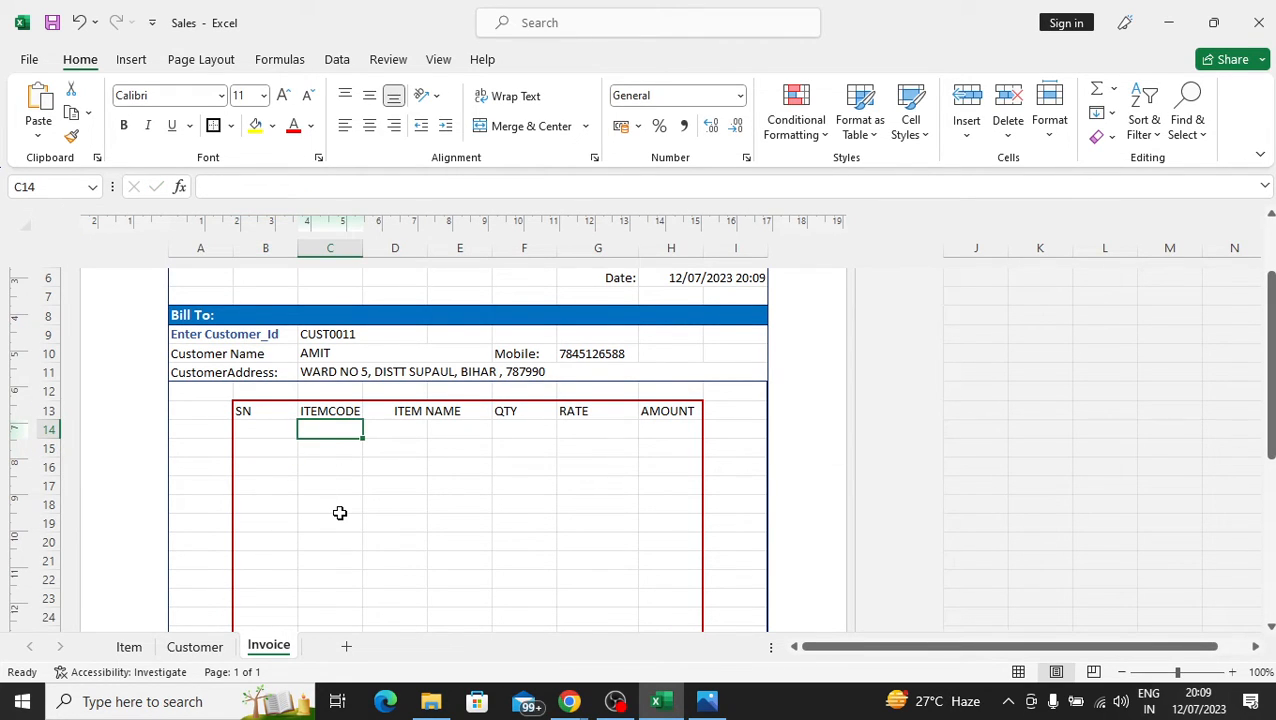
- Switch to File Explorer and open the Vlookup workbook from the Excel_Projects folder
left_click(431, 701)
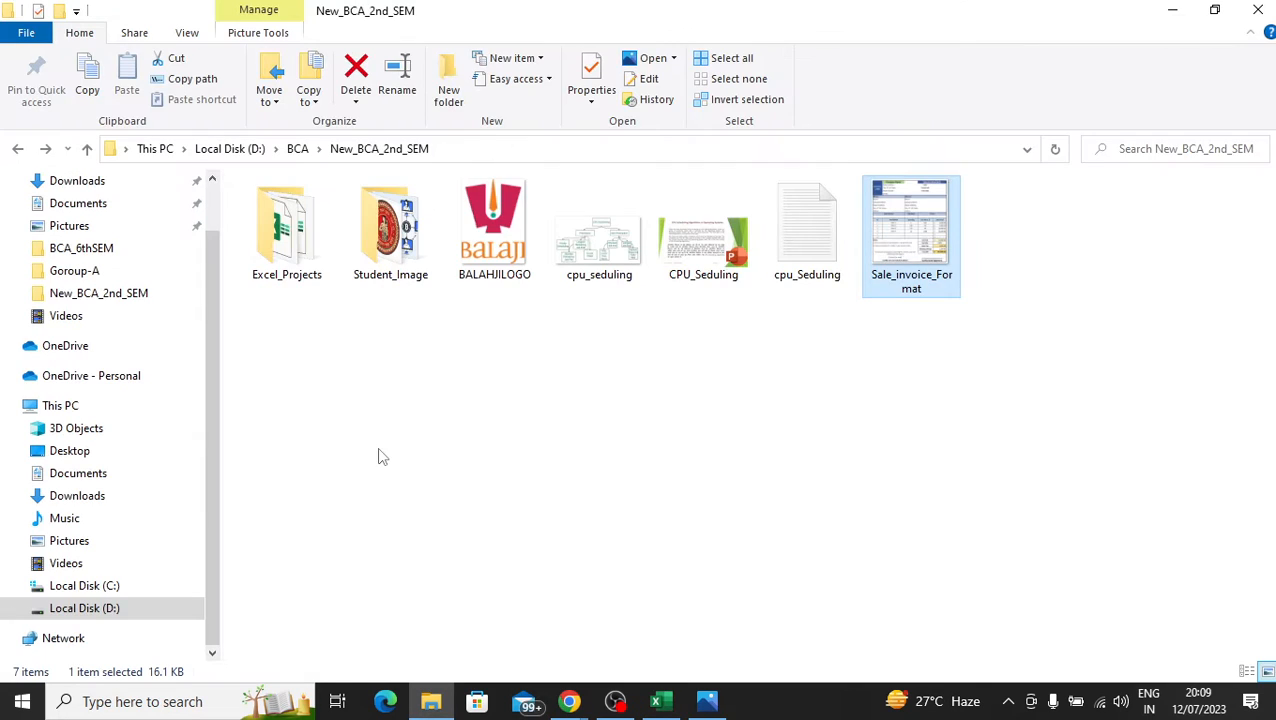
double_click(287, 230)
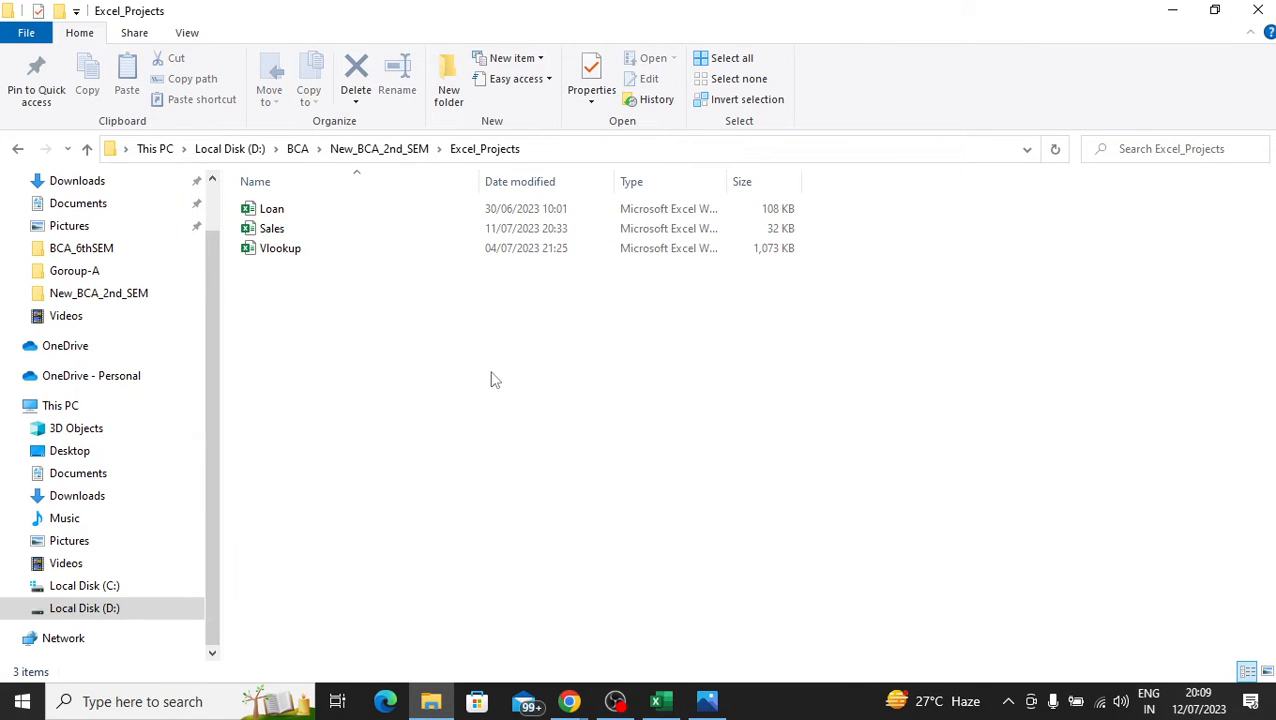
left_click(288, 258)
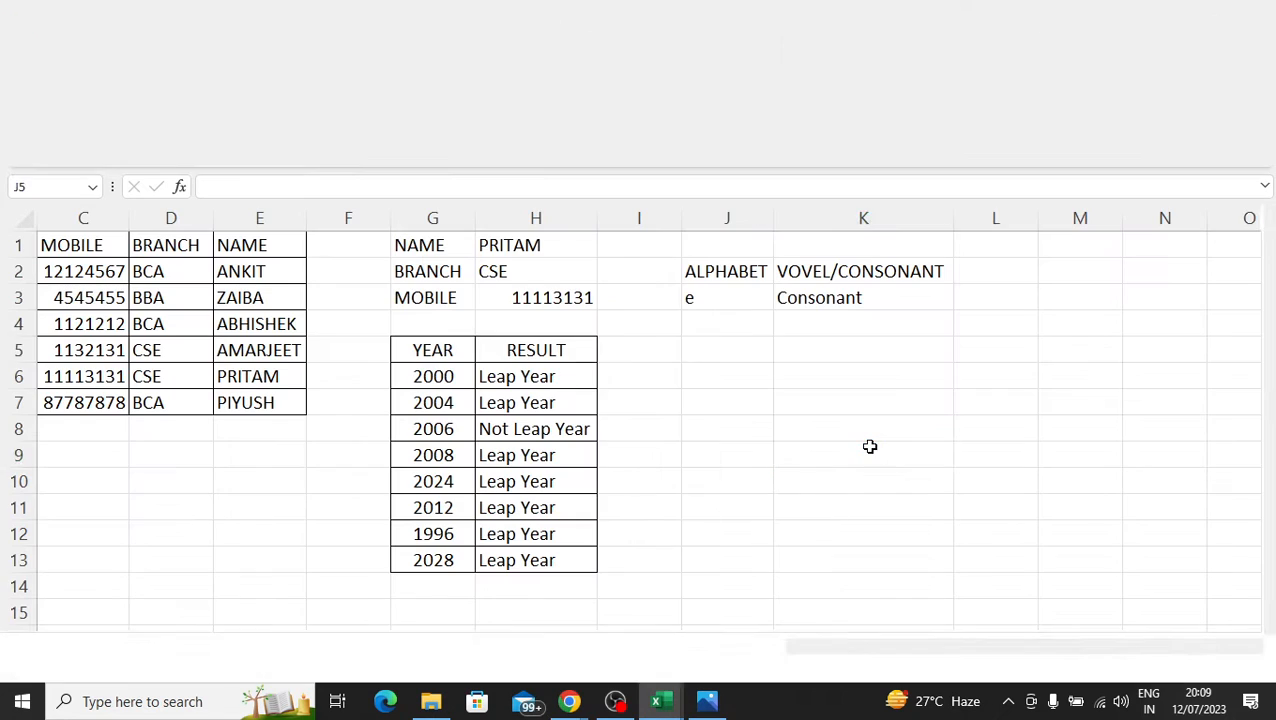
- Look through the STUDENTDATA, SEARCH, Right_to_Left and Print_Marksheet sheets, and examine the serial numbers in column A of STUDENTDATA
left_click(160, 646)
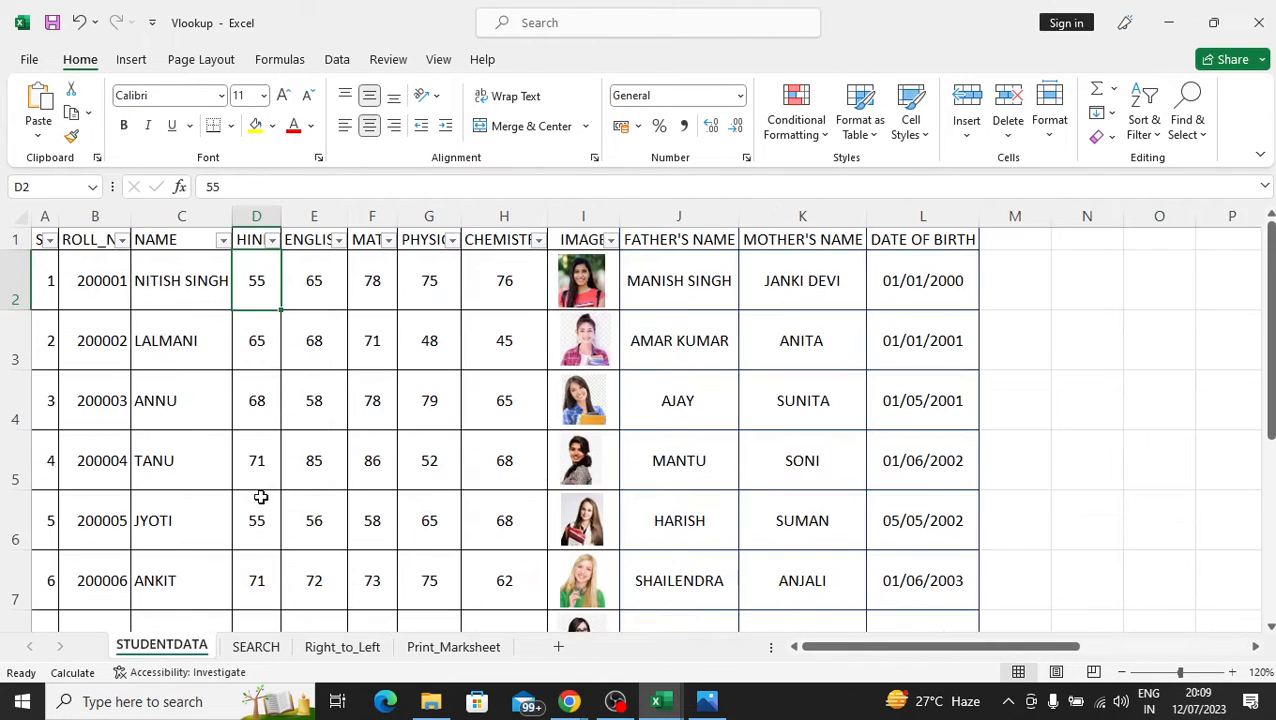
left_click(256, 646)
left_click(342, 646)
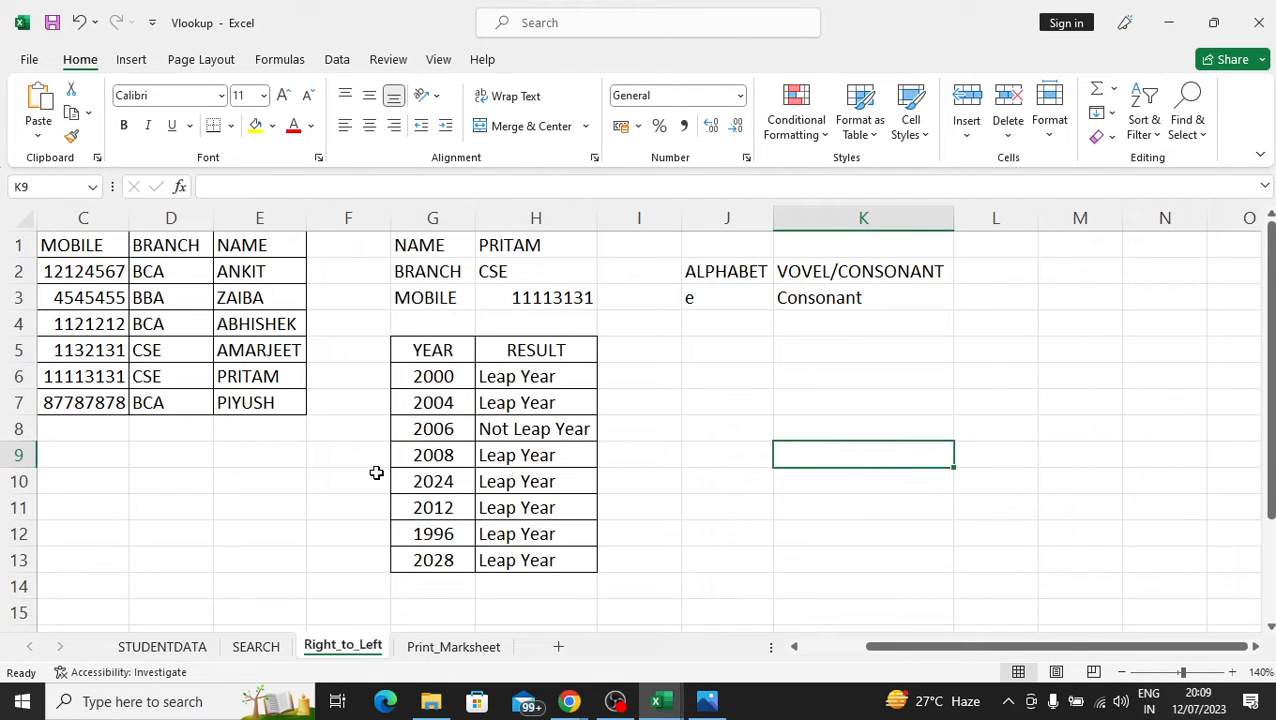
left_click(453, 646)
scroll(500, 500, "up", 5)
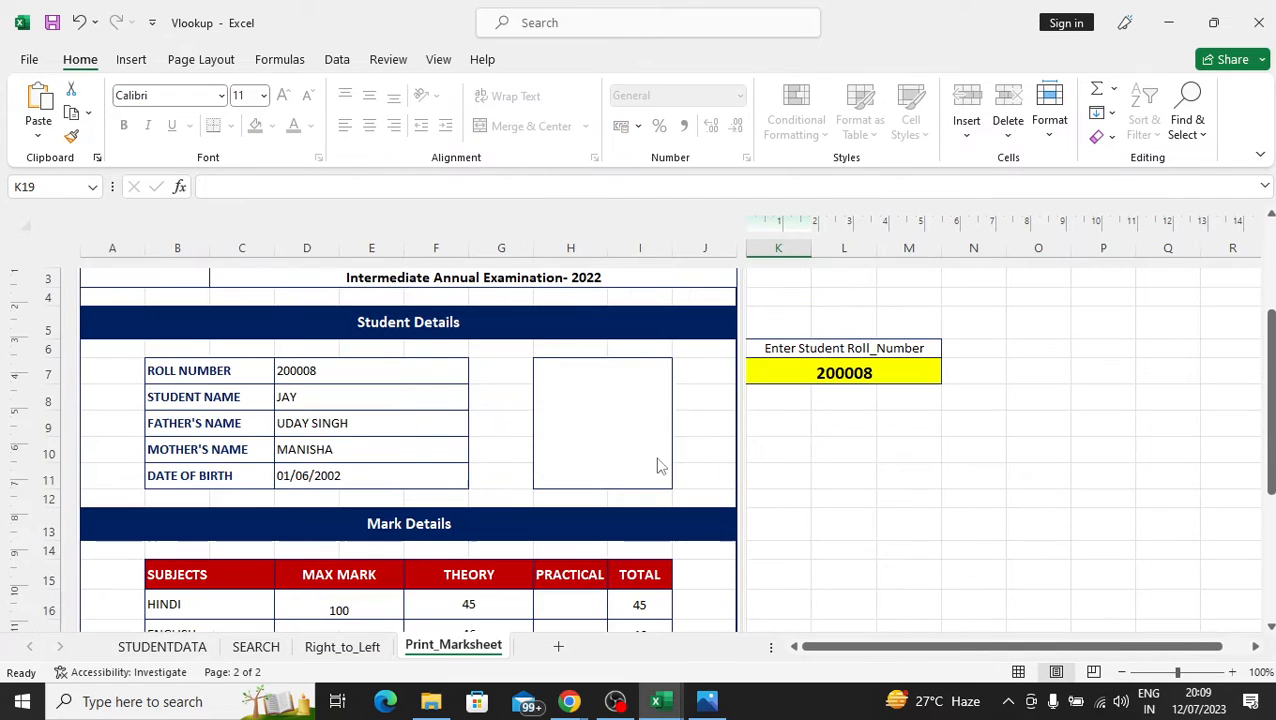
scroll(786, 470, "up", 2)
left_click(364, 648)
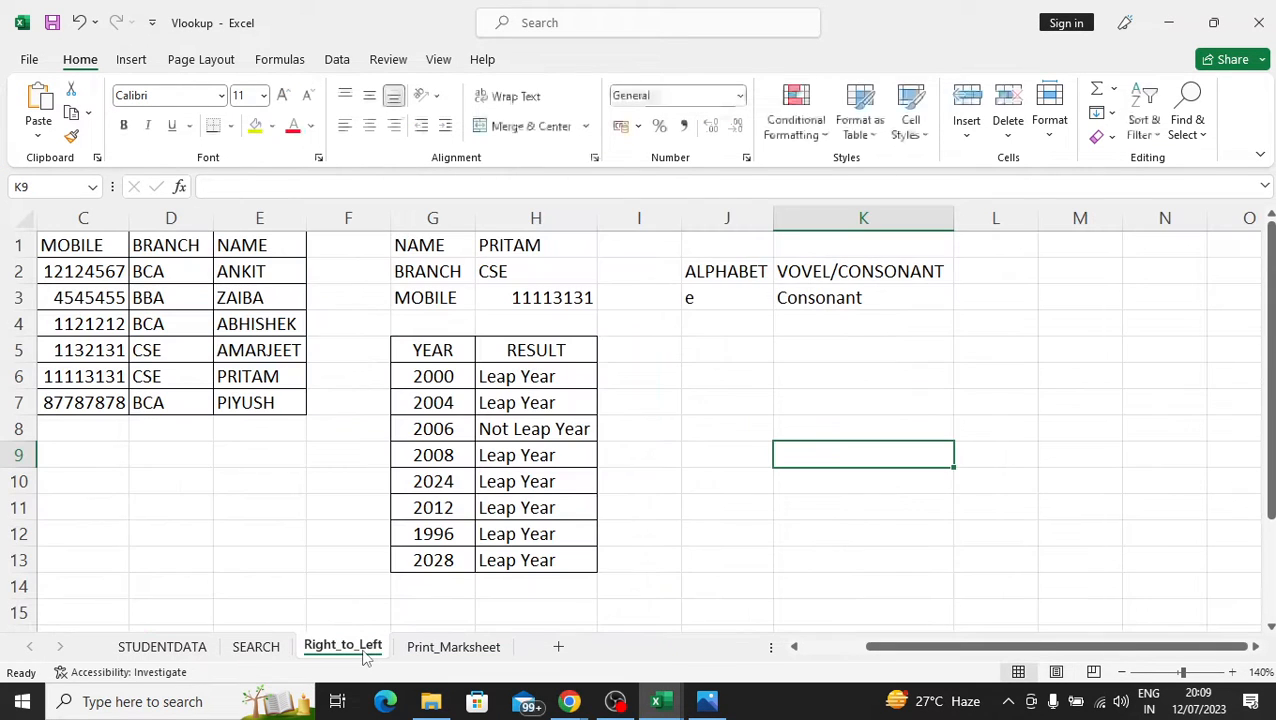
left_click(251, 647)
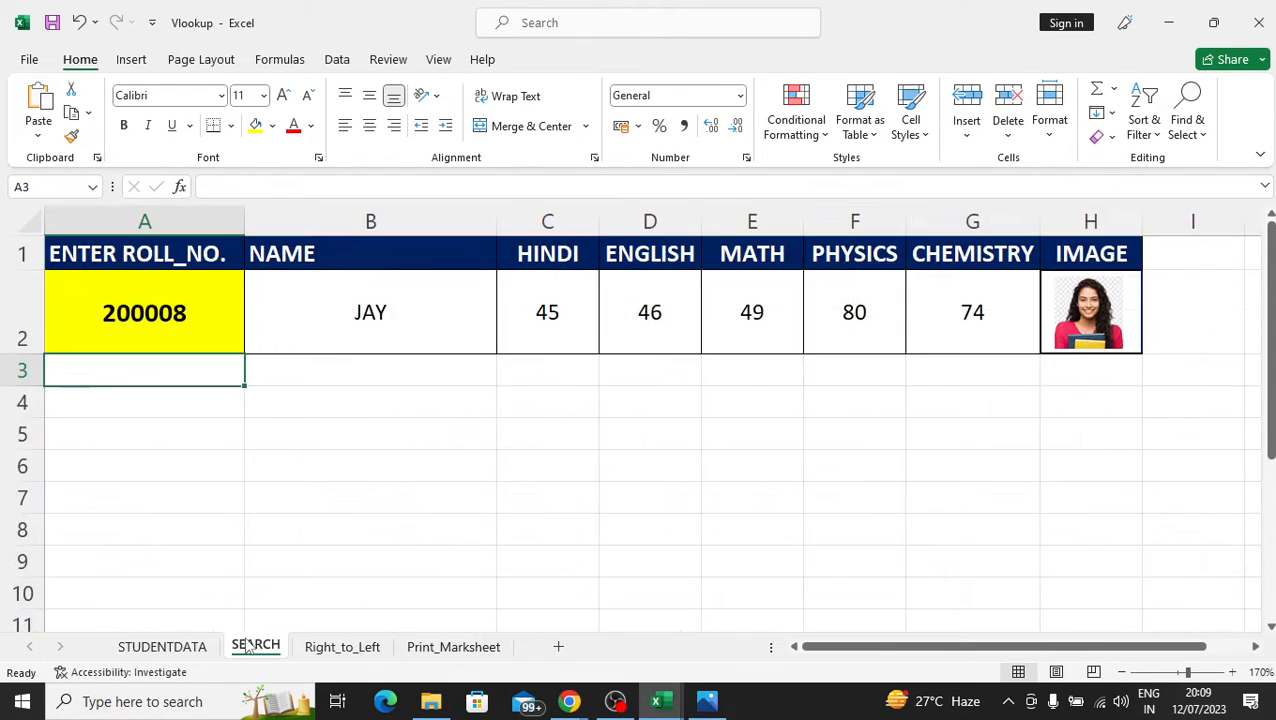
left_click(160, 647)
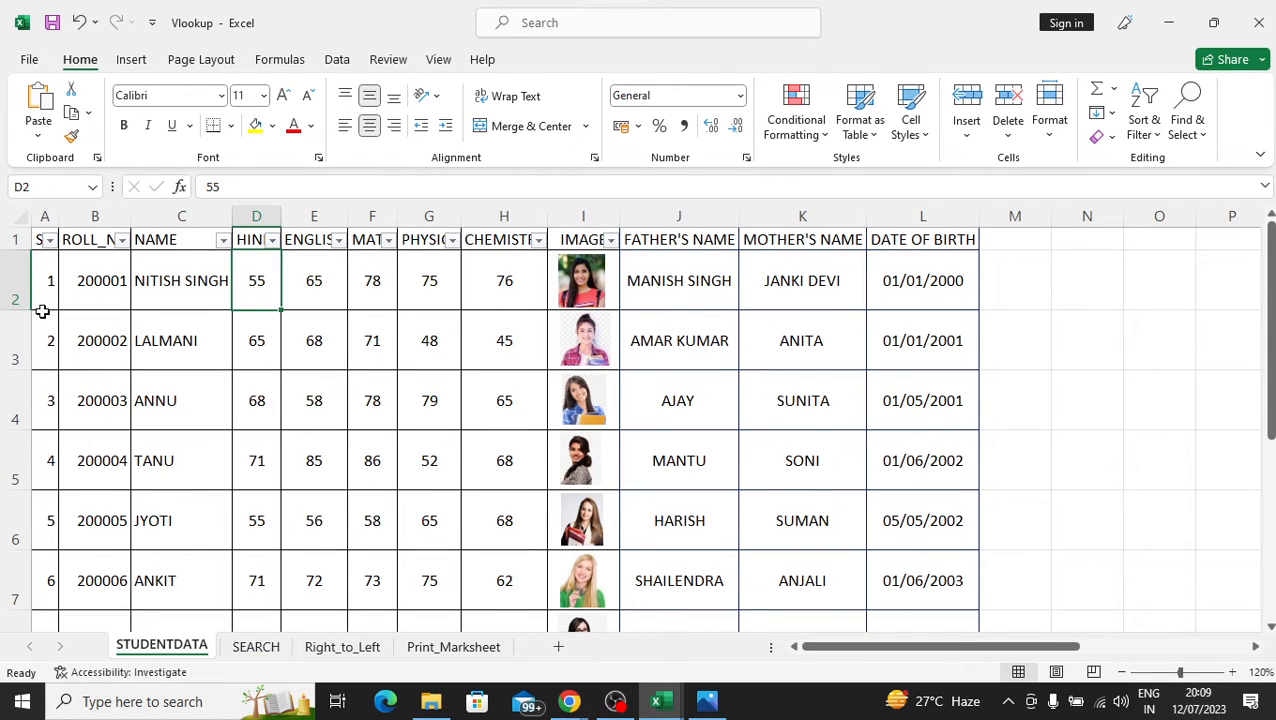
left_click(51, 280)
left_click(51, 330)
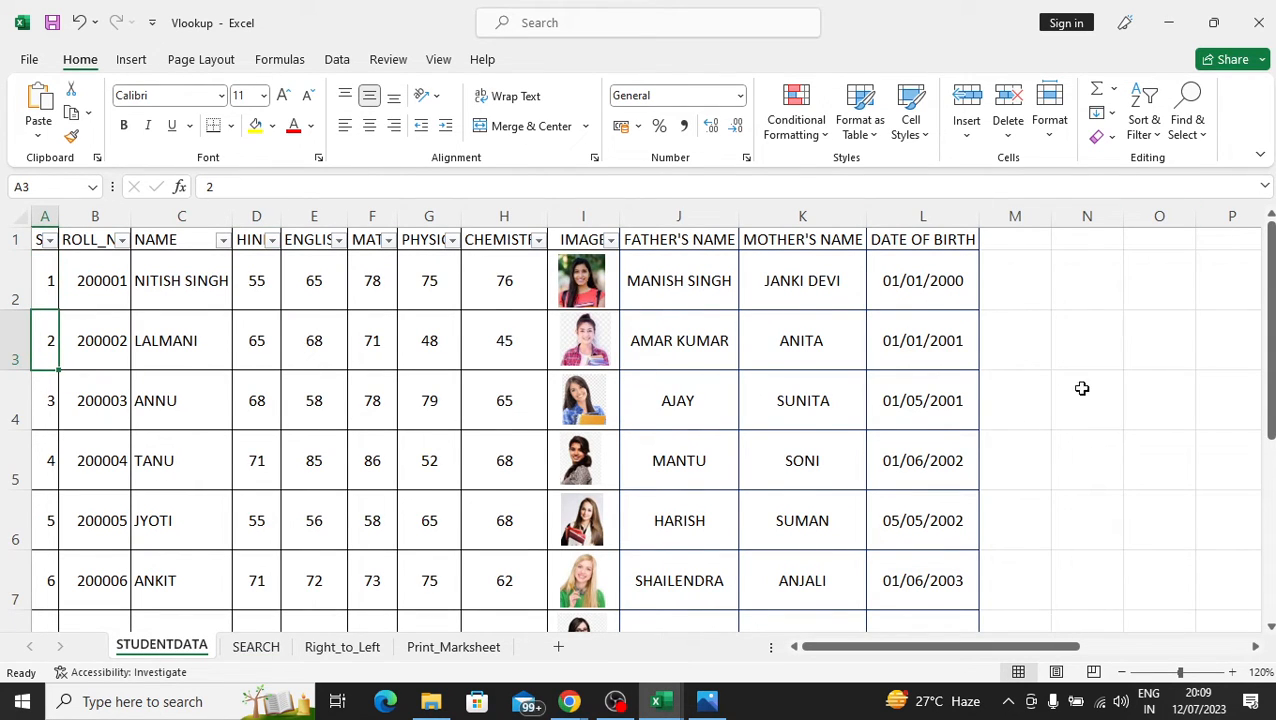
- Close the Vlookup workbook with its changes saved, and open the Loan workbook from the Excel_Projects folder in File Explorer
key("alt+F4")
left_click(578, 371)
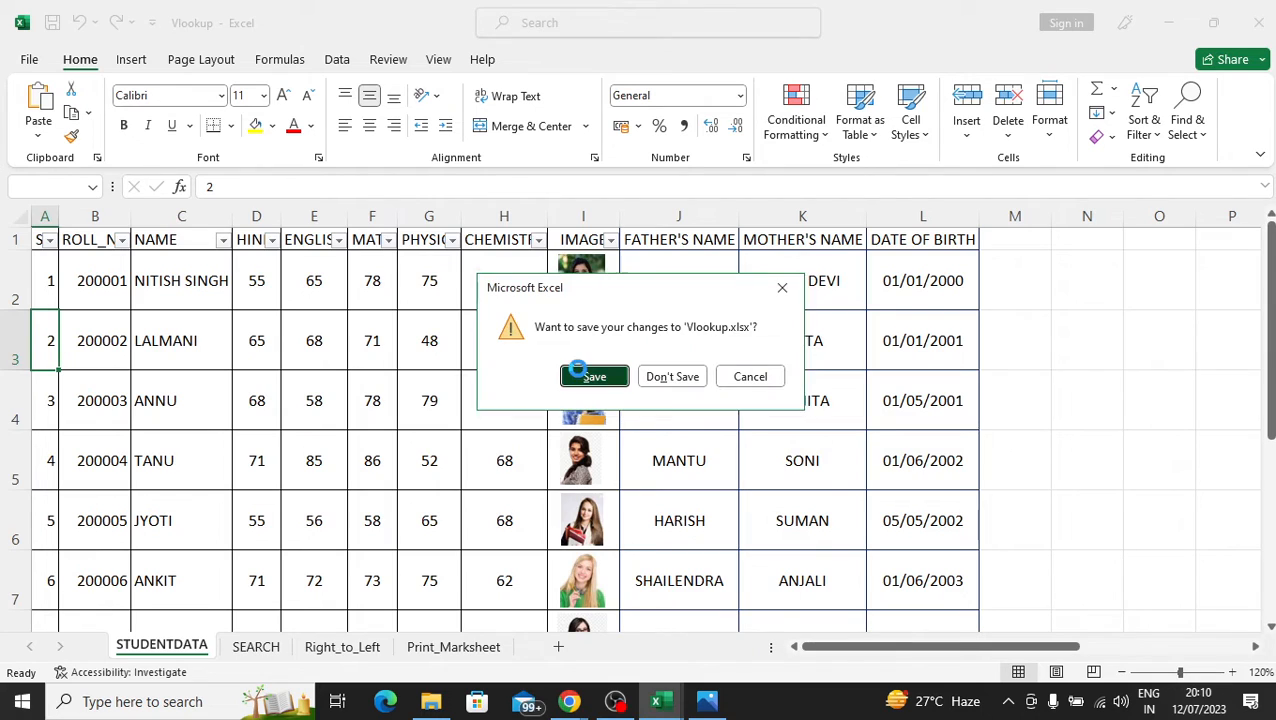
left_click(421, 705)
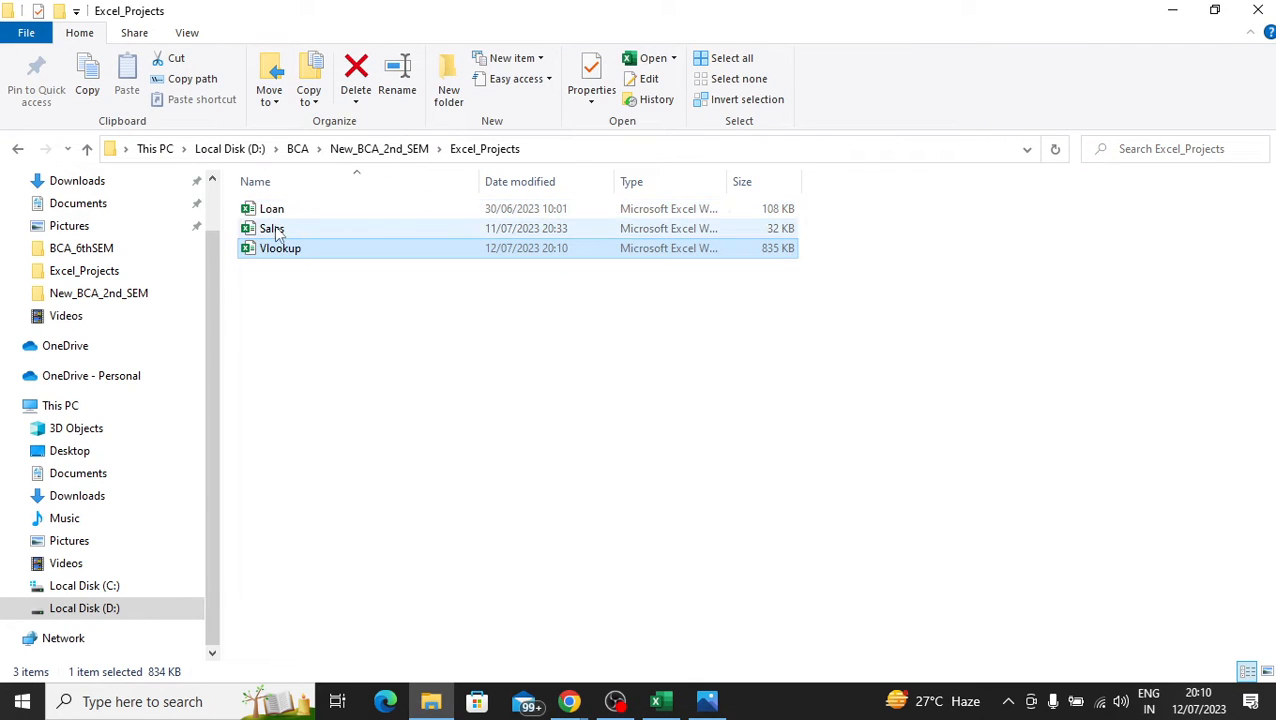
left_click(288, 282)
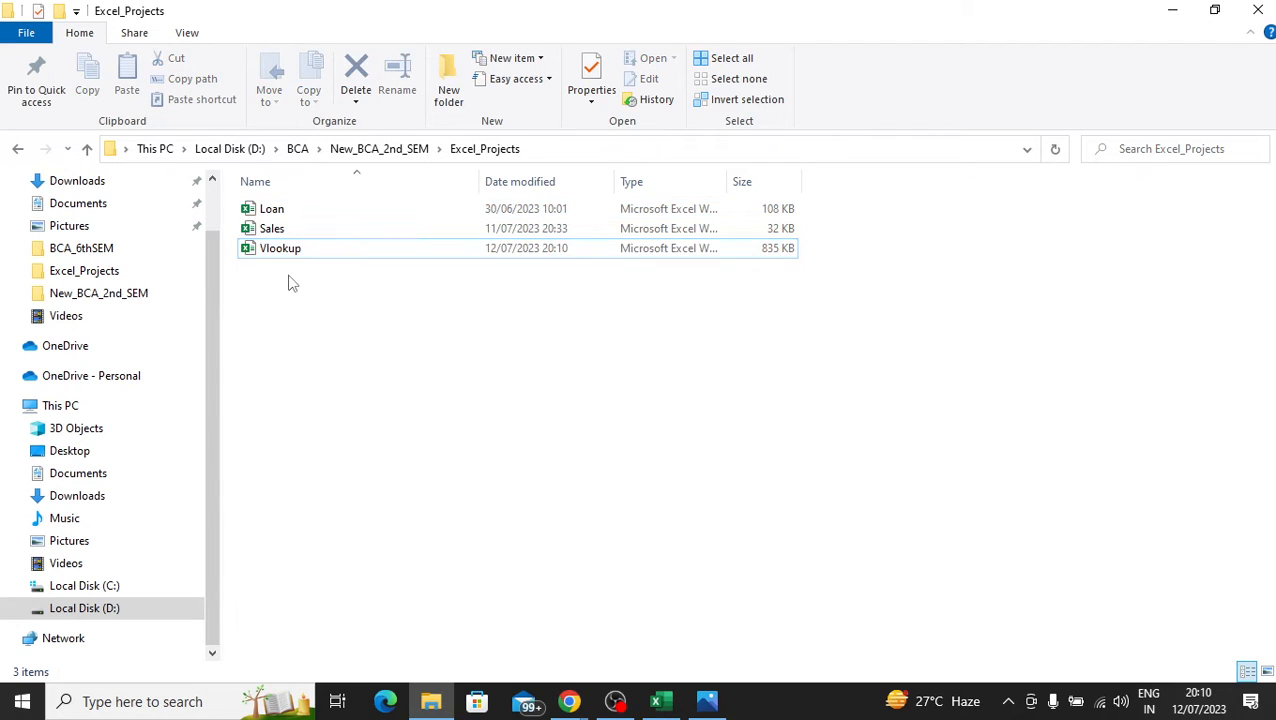
double_click(274, 211)
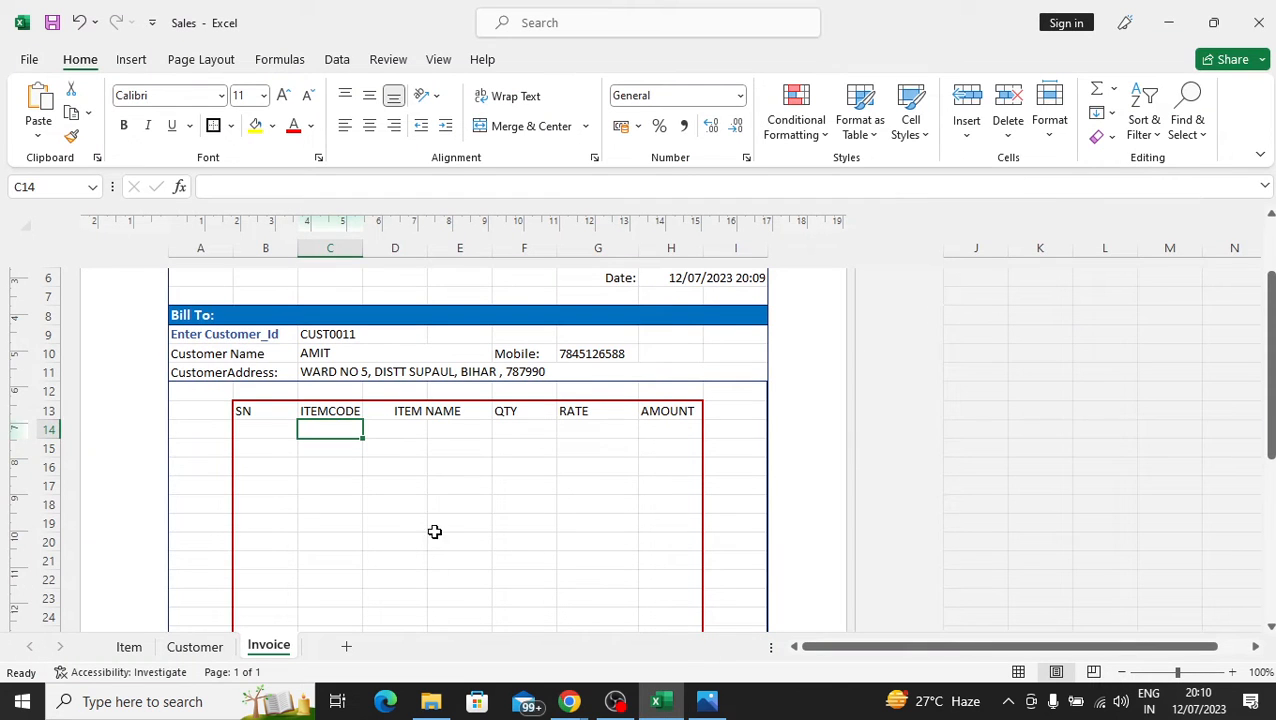
left_click(446, 532)
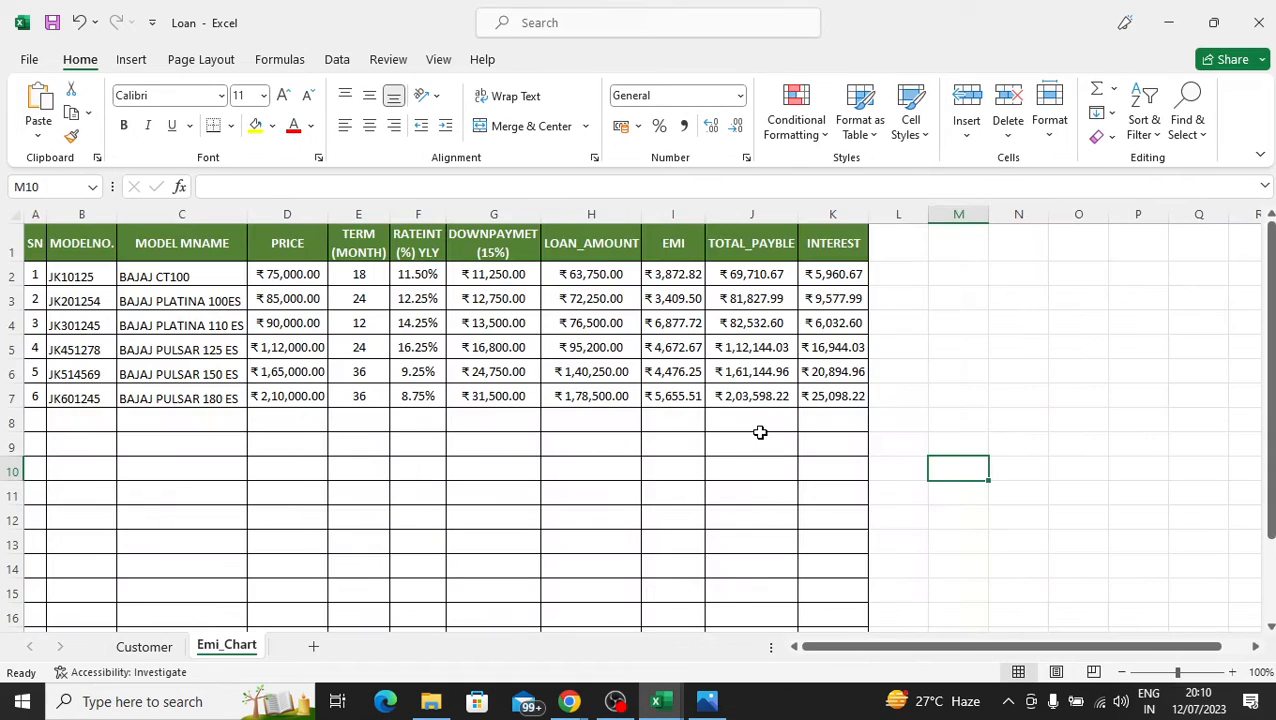
- Examine the serial number formula in cell A2 of the Emi_Chart sheet, and close the Loan workbook with its changes saved
left_click(31, 322)
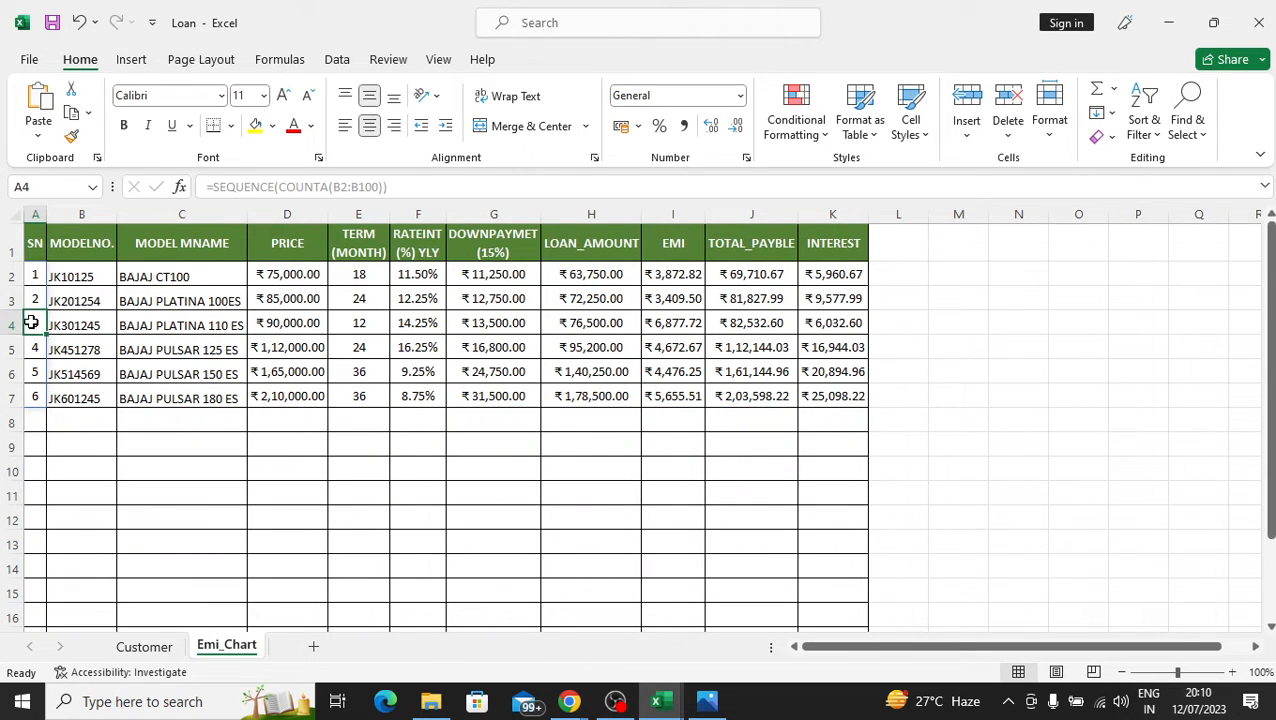
left_click(59, 276)
left_click(34, 278)
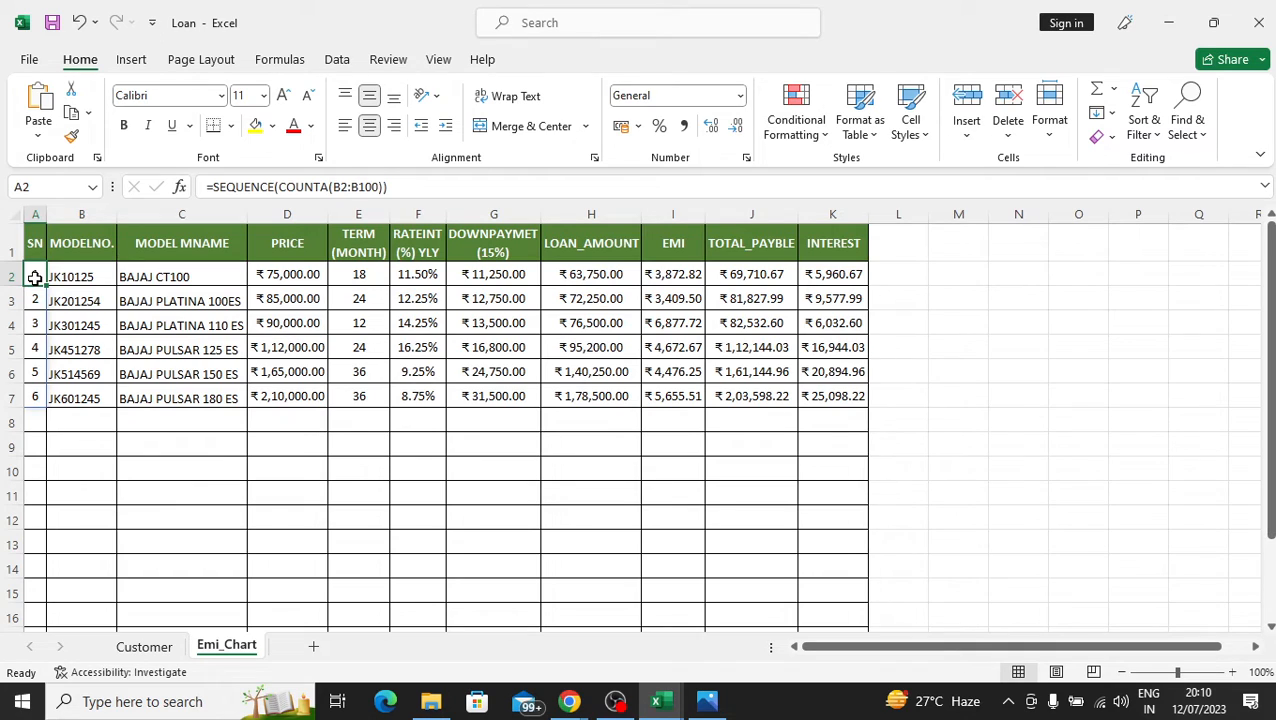
left_click(407, 188)
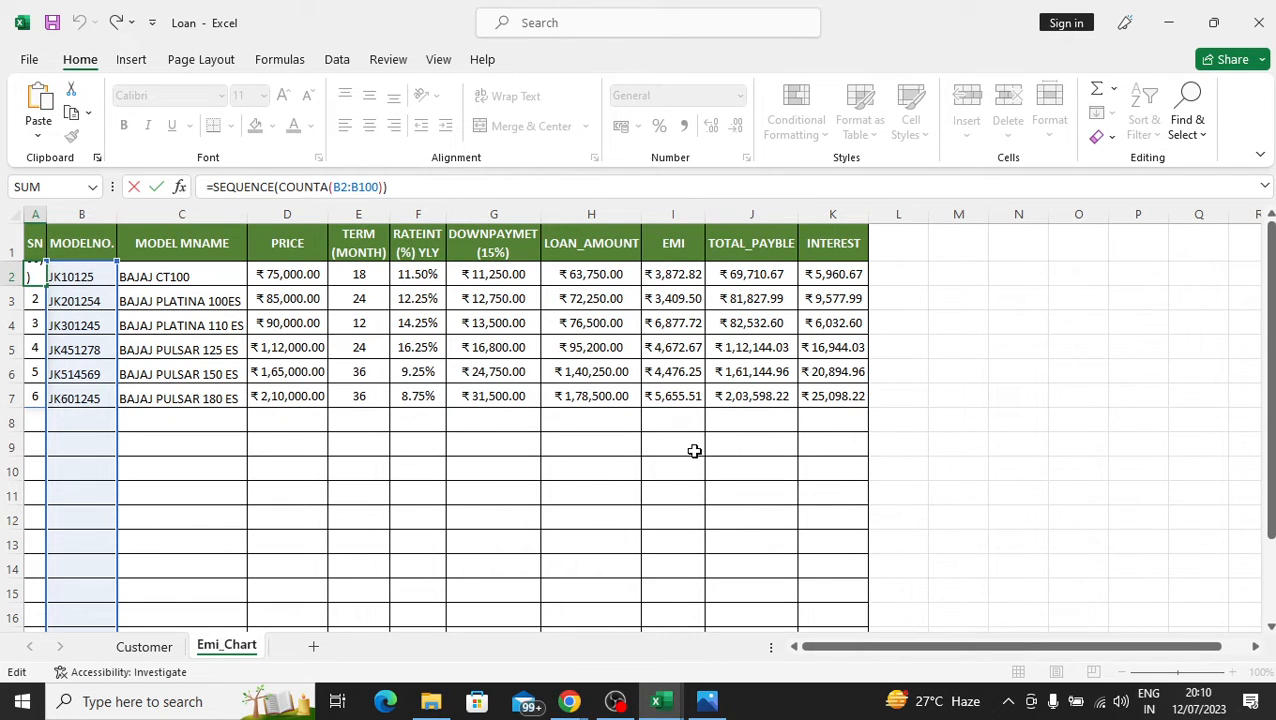
key("Escape")
key("ctrl+w")
left_click(580, 378)
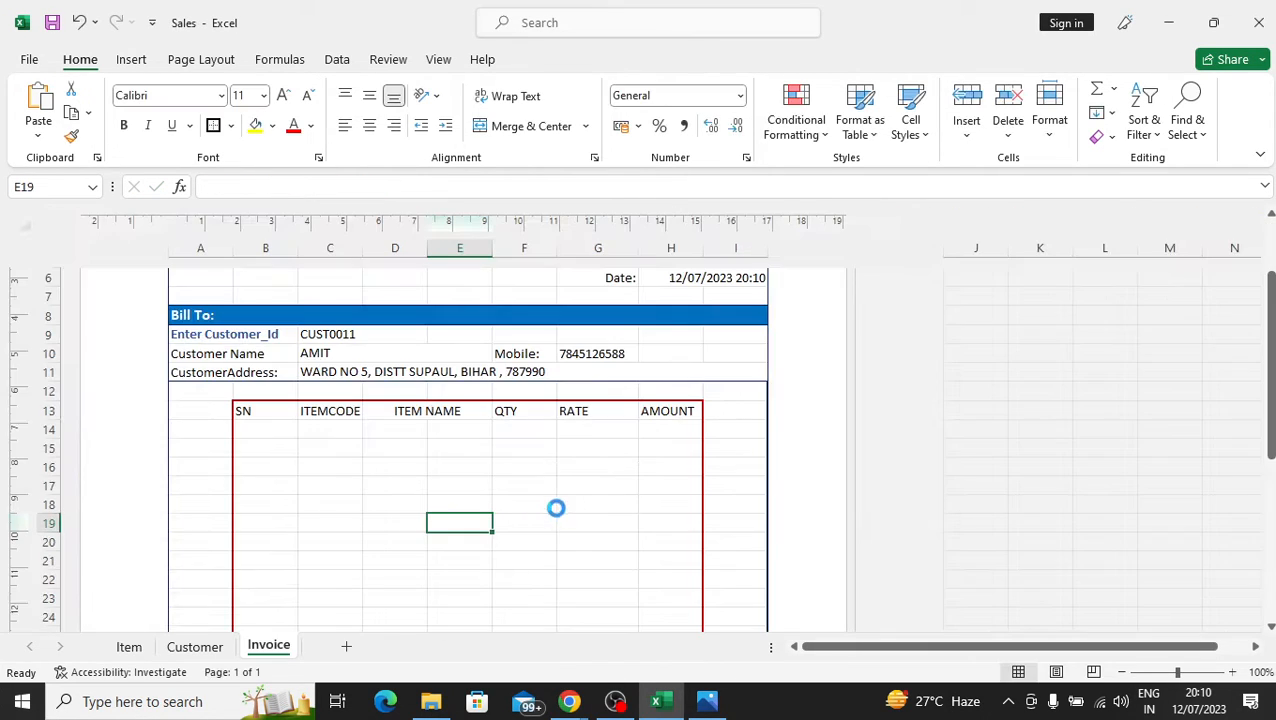
- Enter the formula =SEQUENCE(COUNTA(C14:C34)) in cell B14, the first cell under SN on the Invoice sheet
left_click(278, 430)
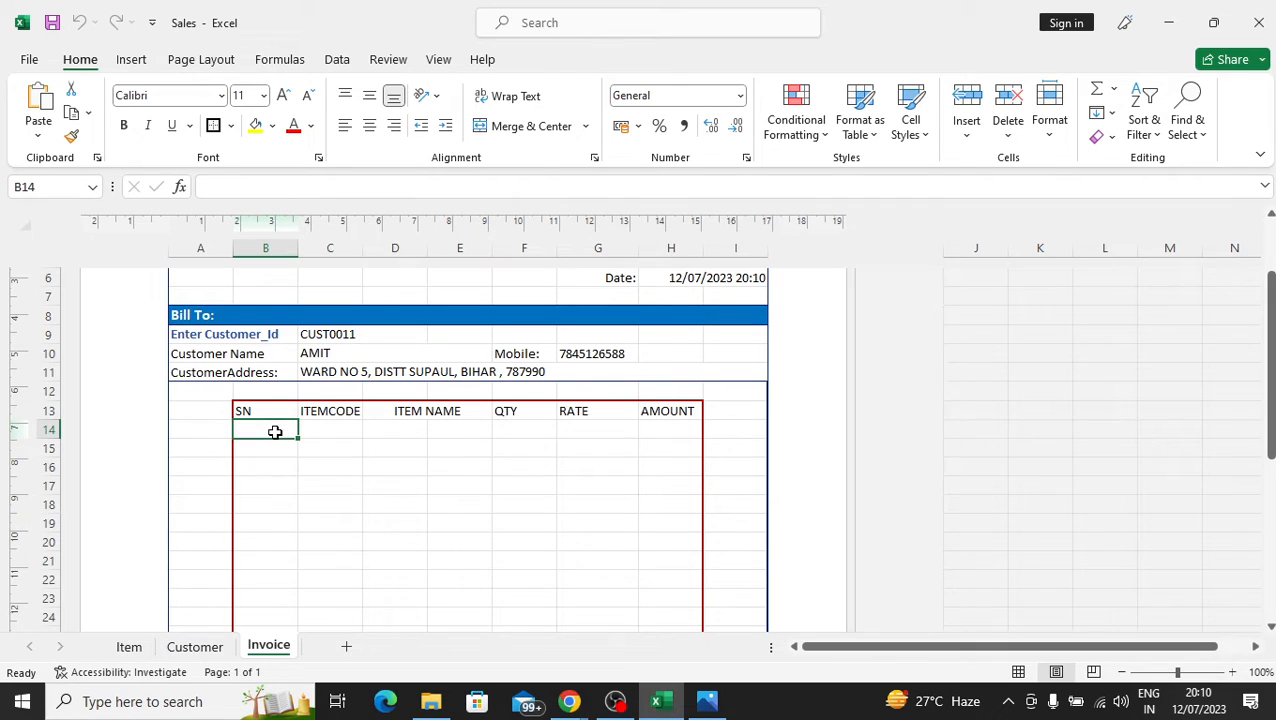
type("=SE")
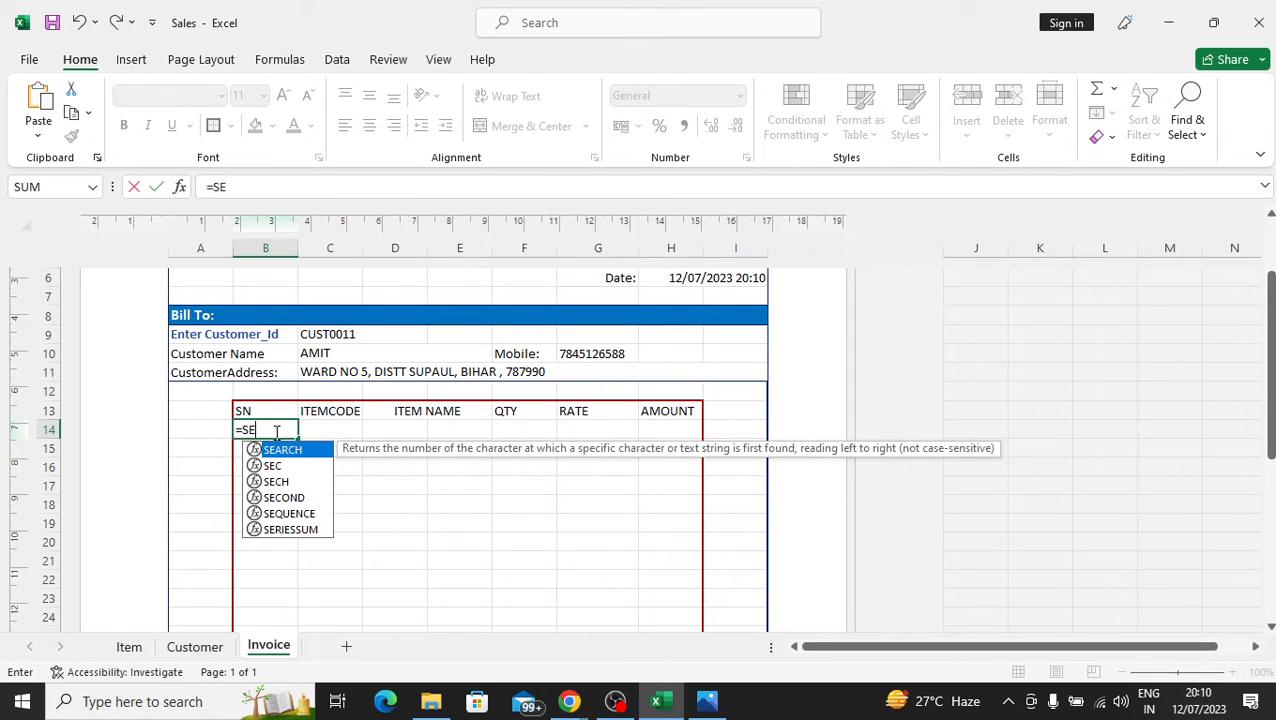
type("QUE")
key("Tab")
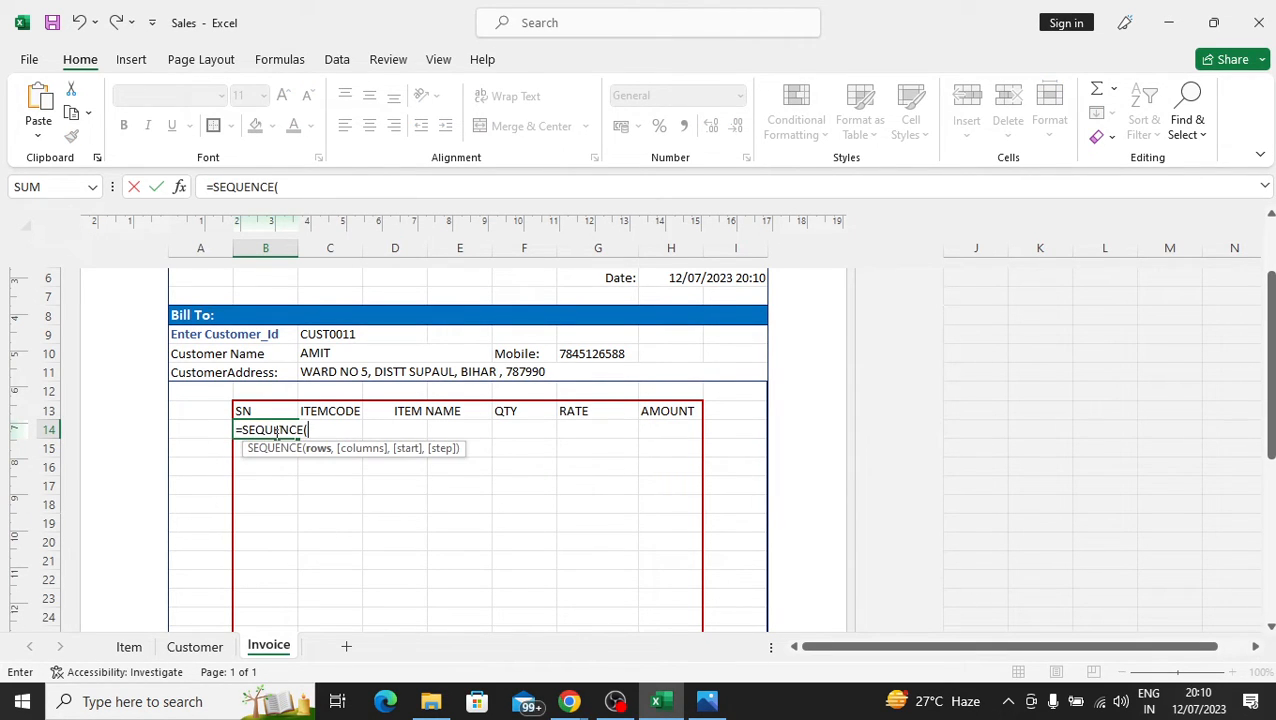
type("COU")
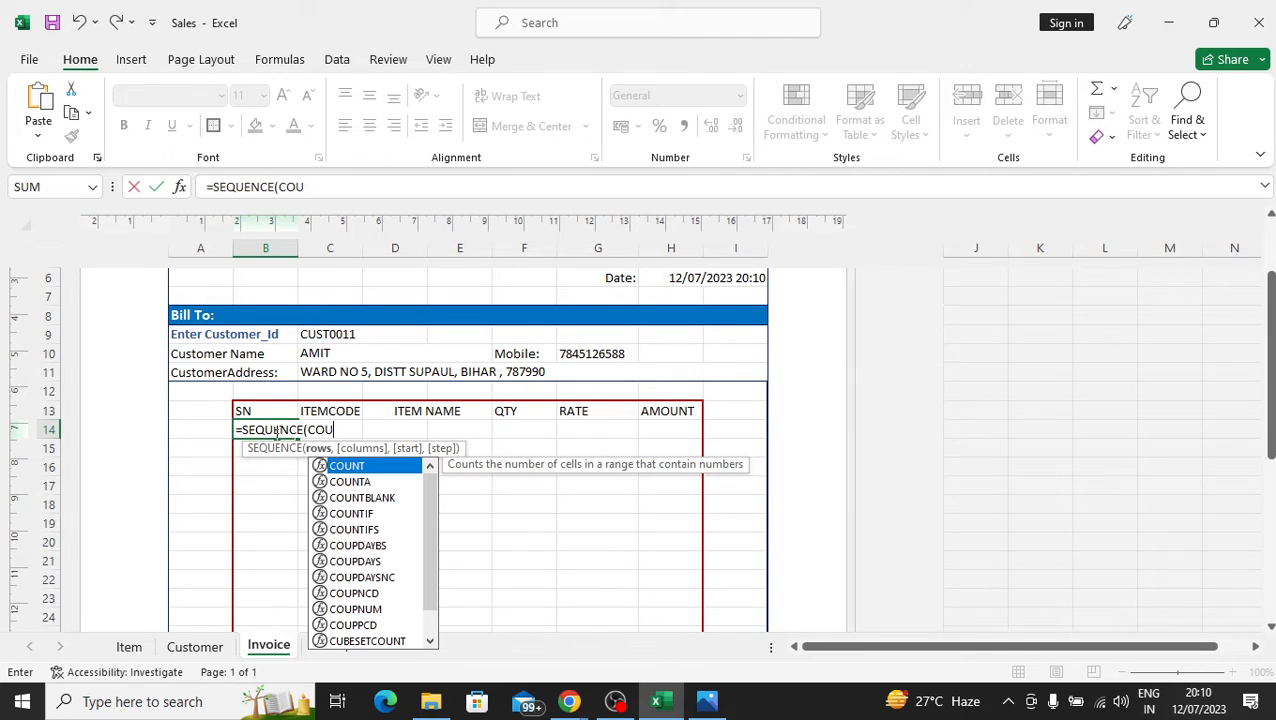
key("Down")
key("Tab")
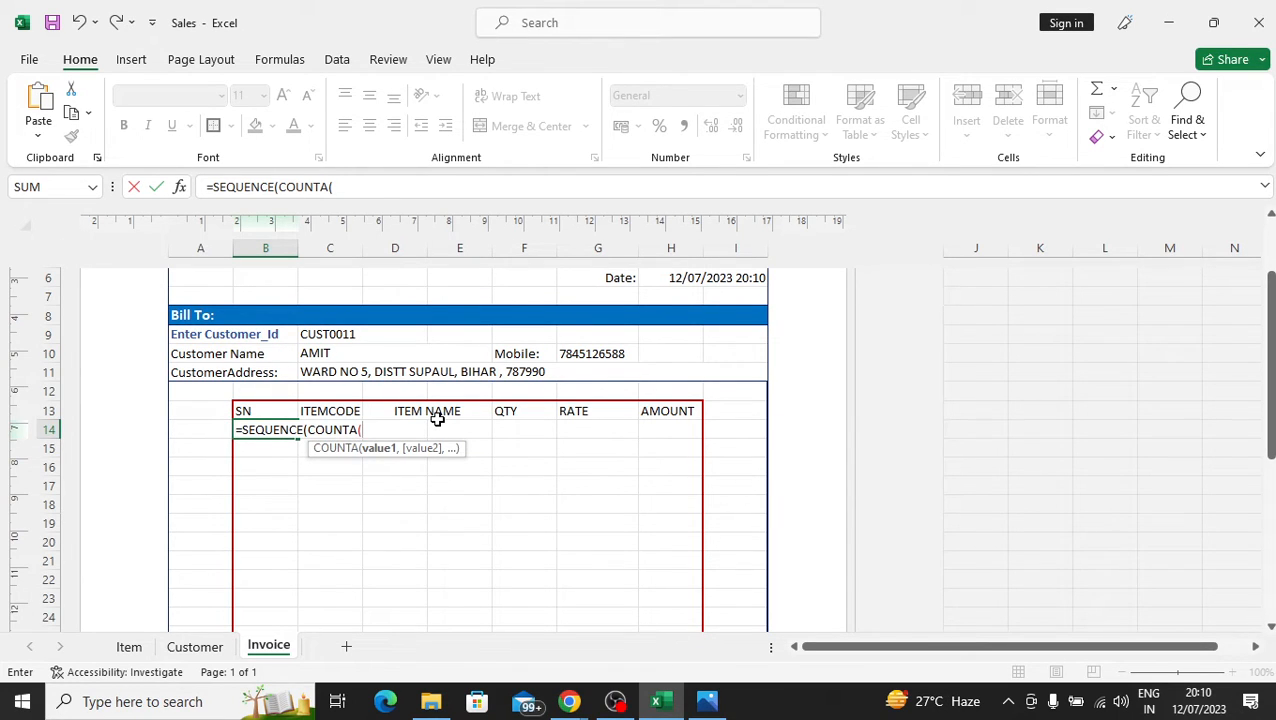
type("C14")
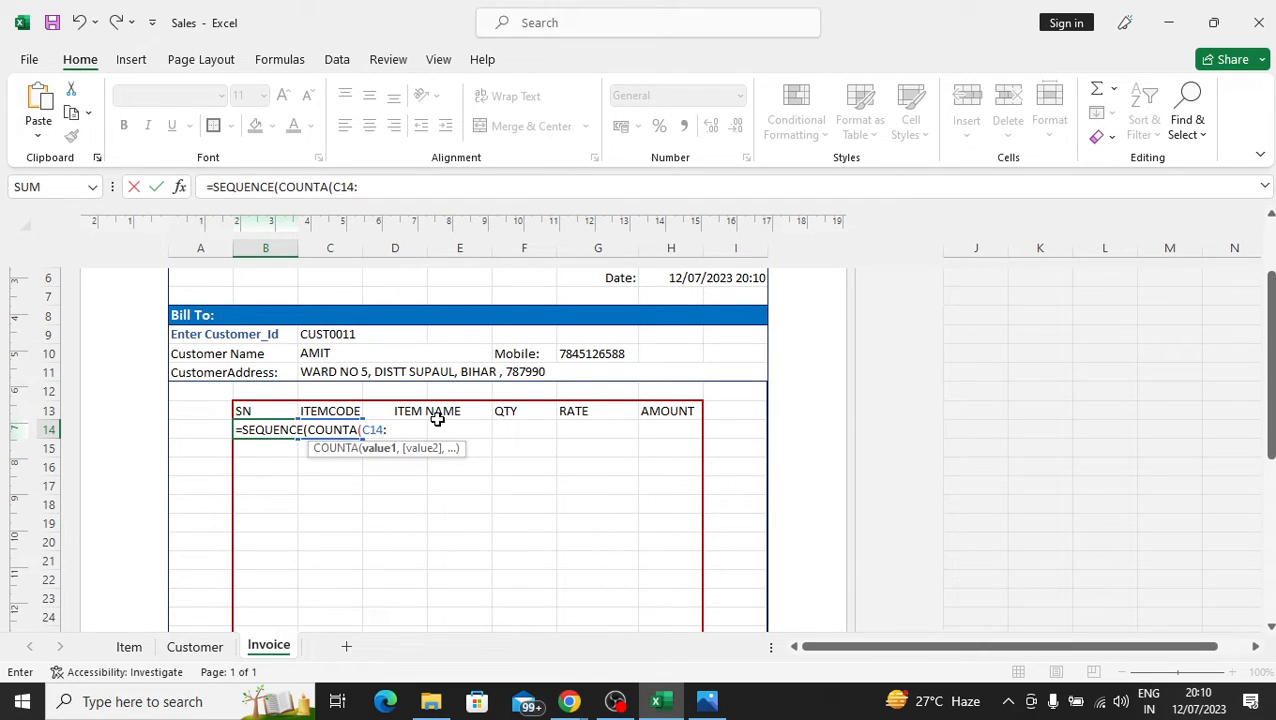
type(":")
left_click_drag(1270, 432, 1270, 528)
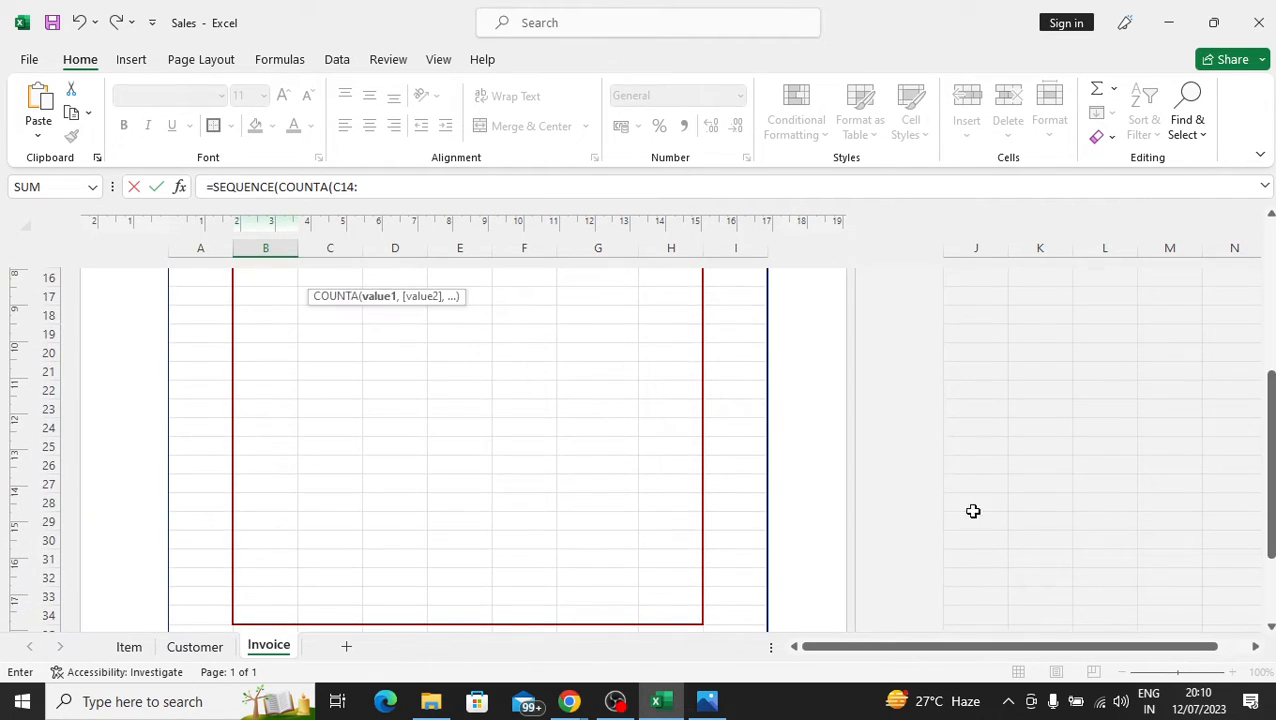
left_click_drag(1265, 400, 1266, 345)
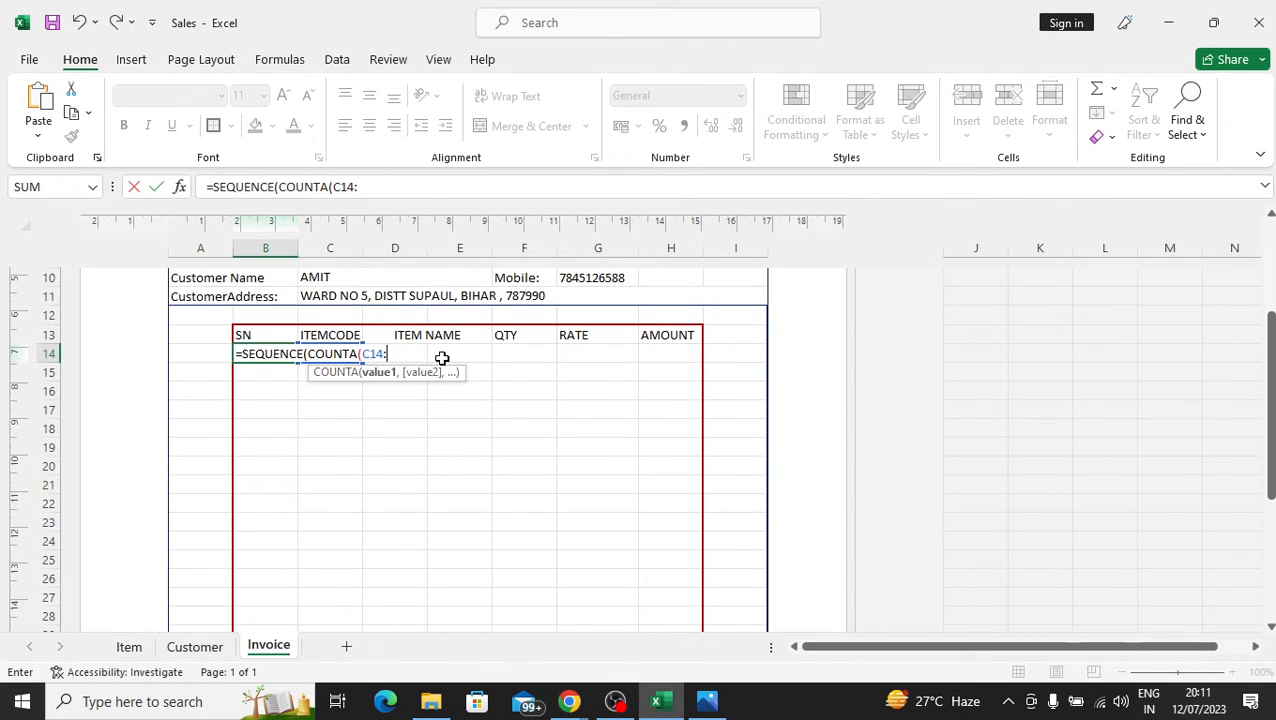
type("C34")
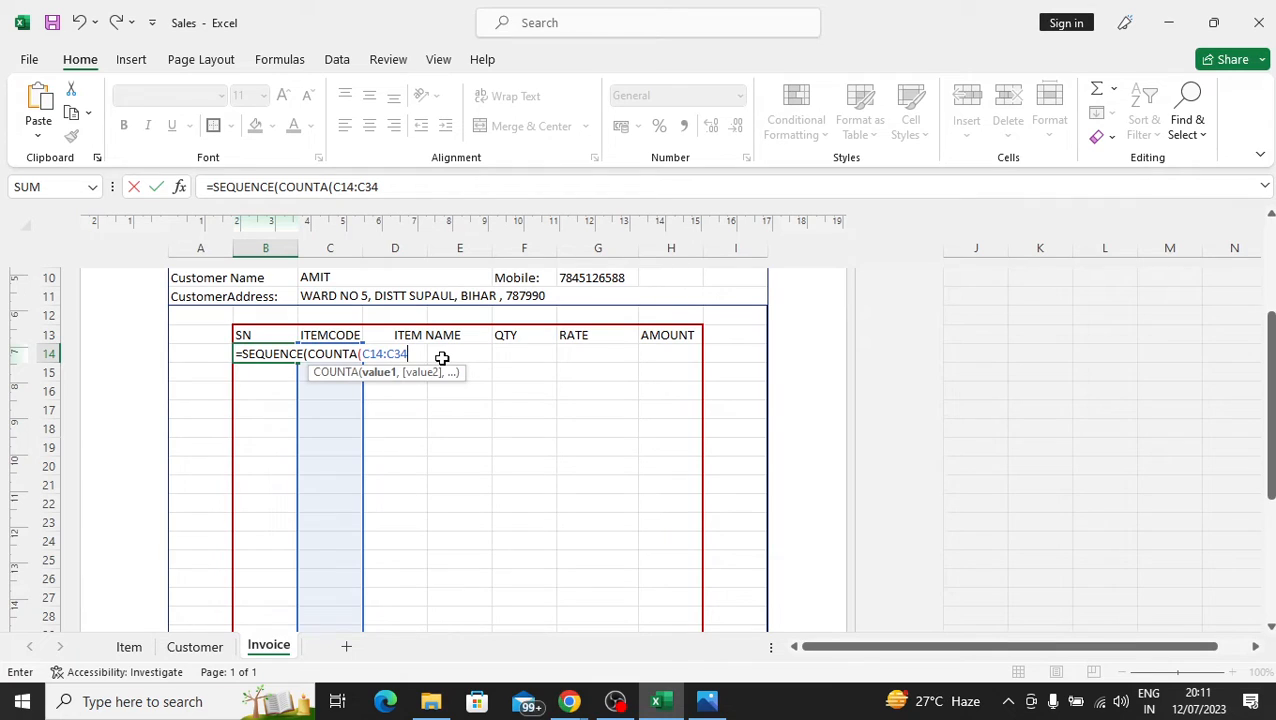
type("))")
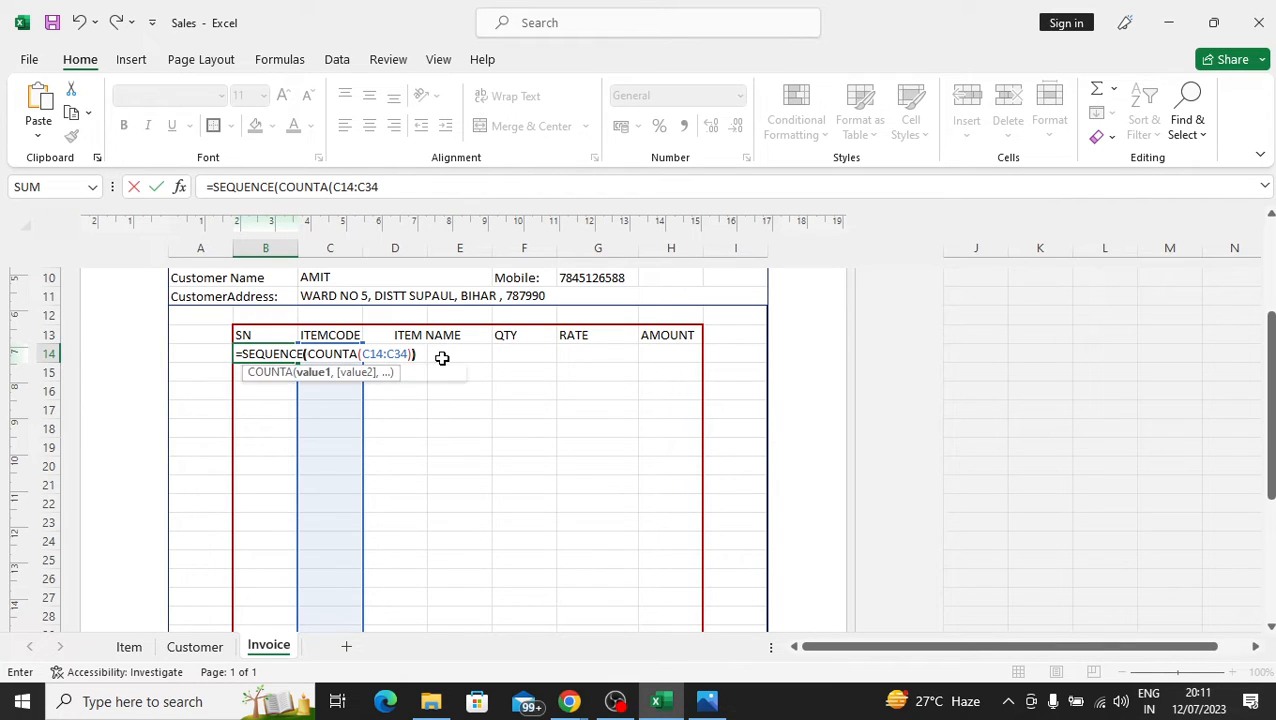
key("Return")
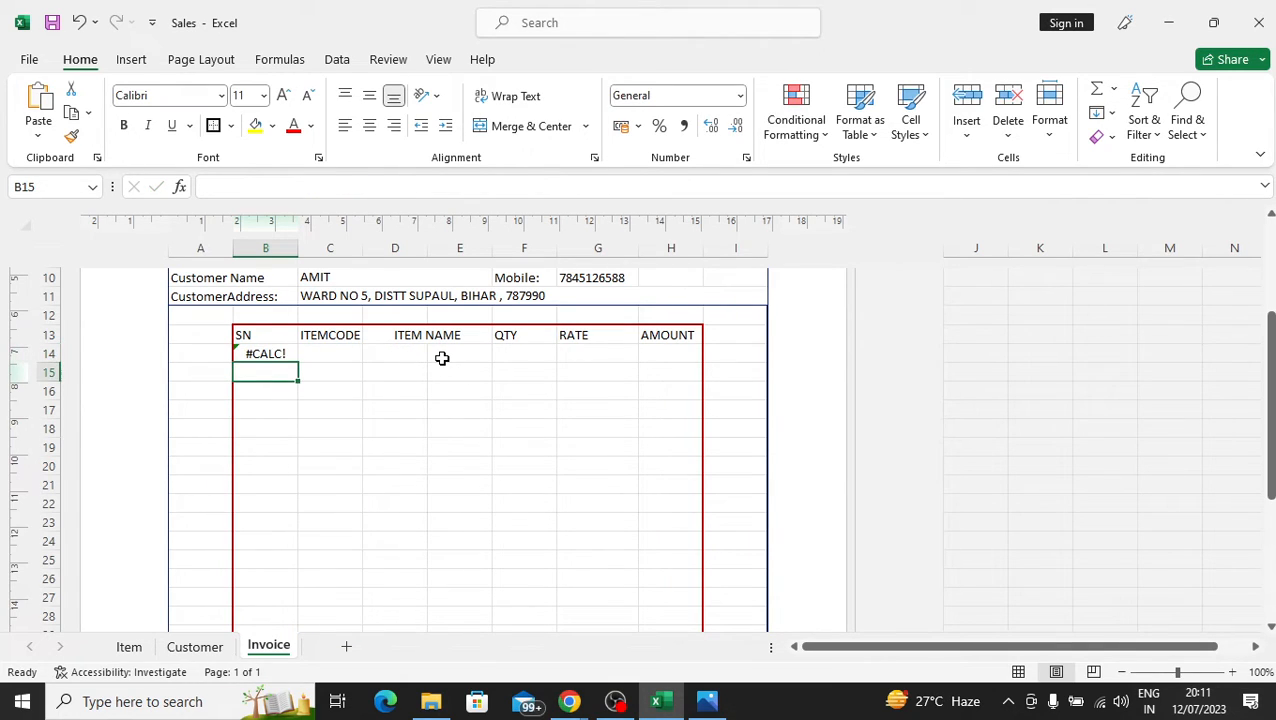
- Enter the test item codes A, B and C in cells C14 to C16 to try out the serial numbering
key("Up")
key("Right")
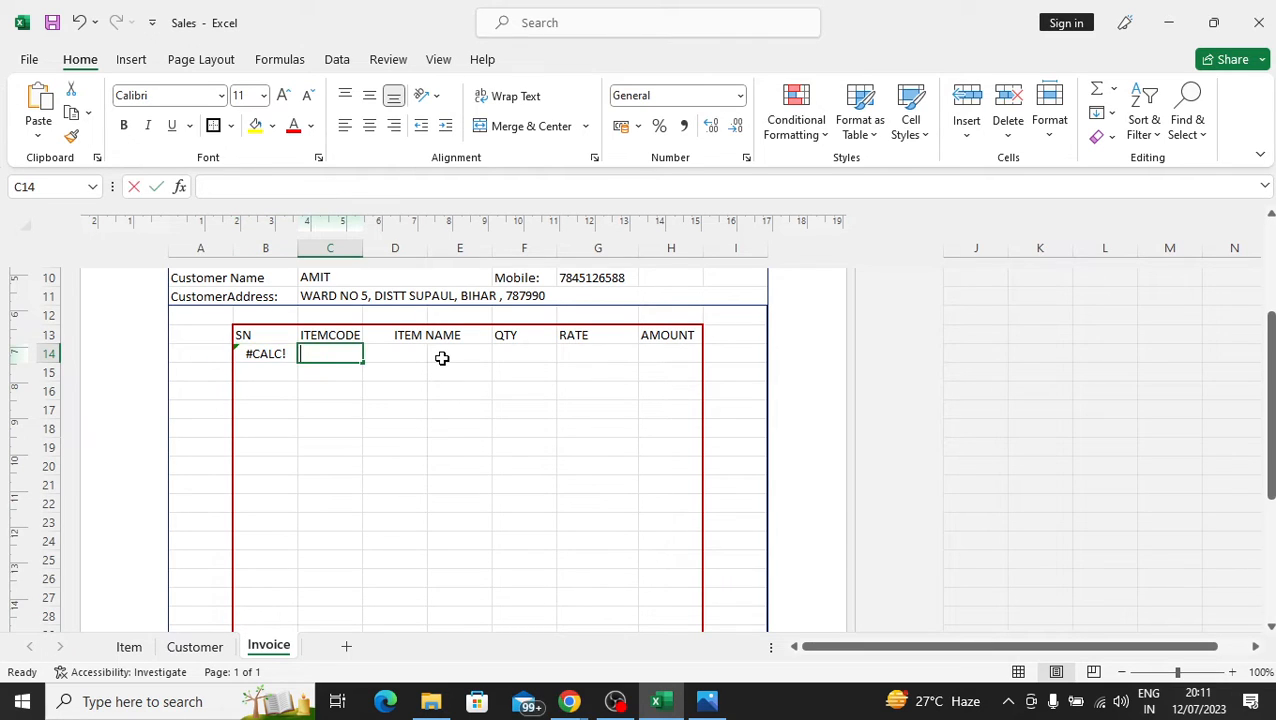
type("A")
key("Return")
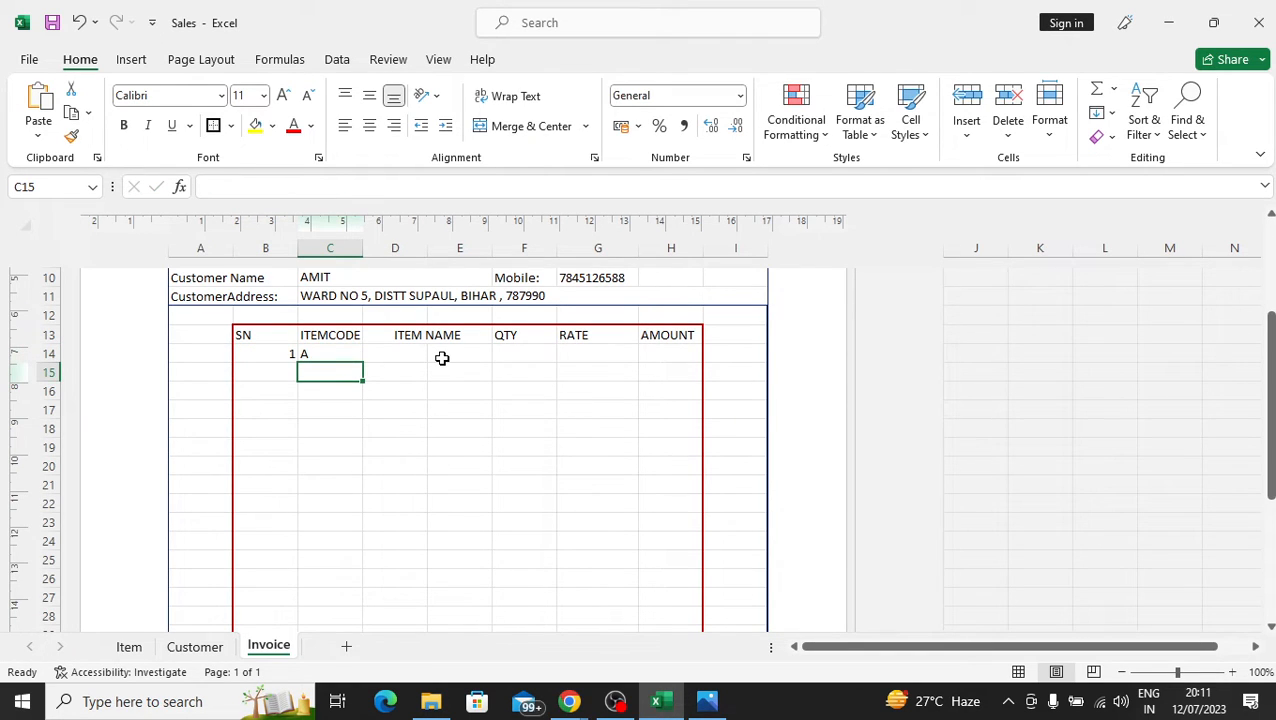
type("B")
key("Return")
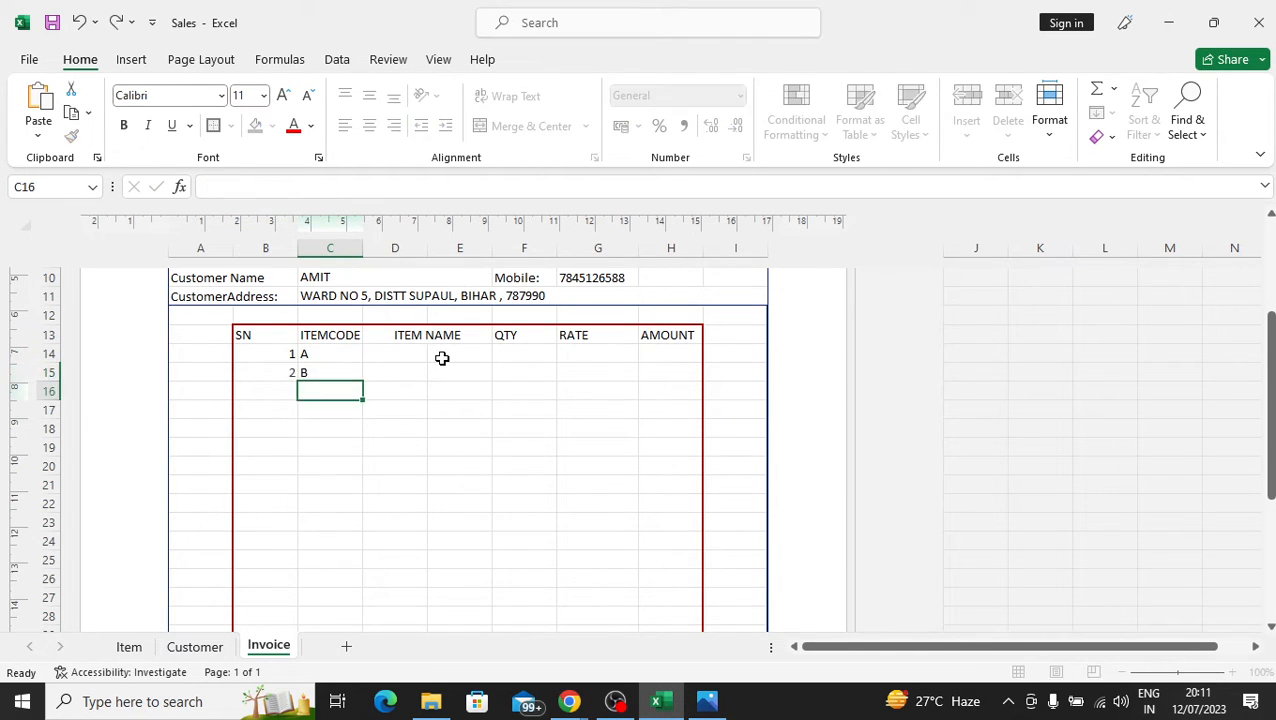
type("C")
key("Return")
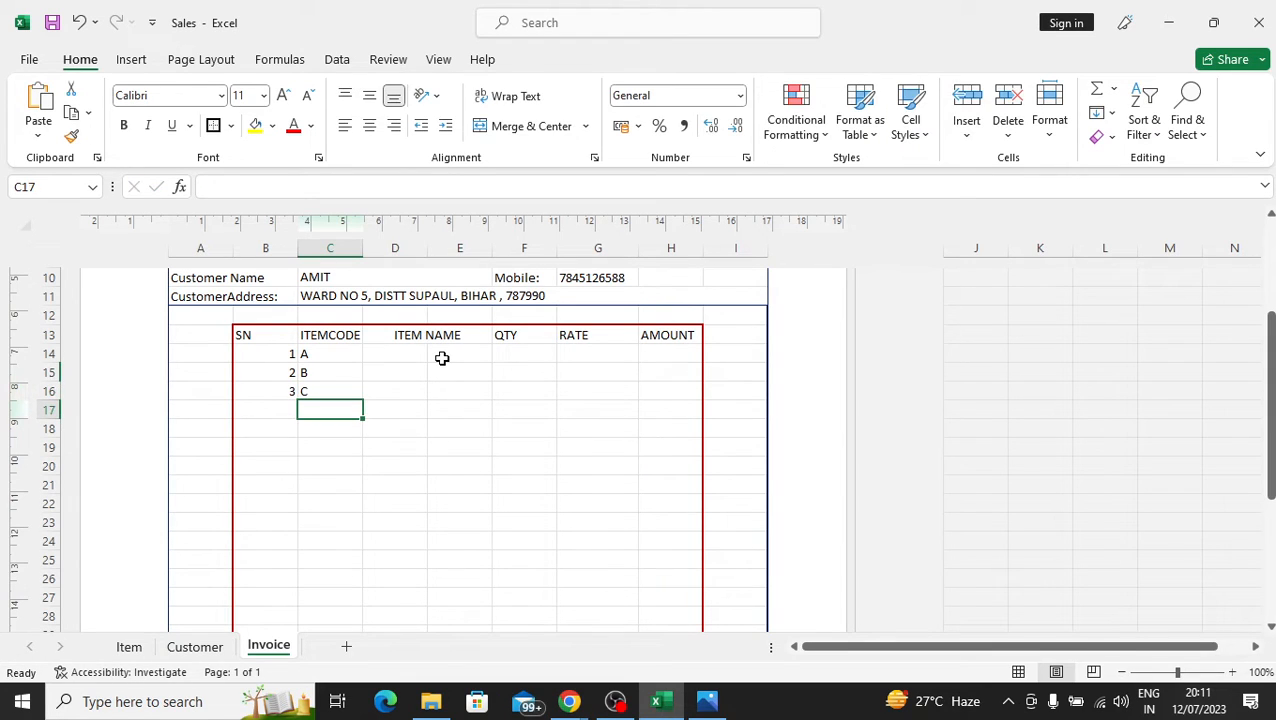
- Clear the test item codes from cells C14 to C16 in the ITEMCODE column
key("Up")
key("Up")
key("Up")
key("Up")
key("Down")
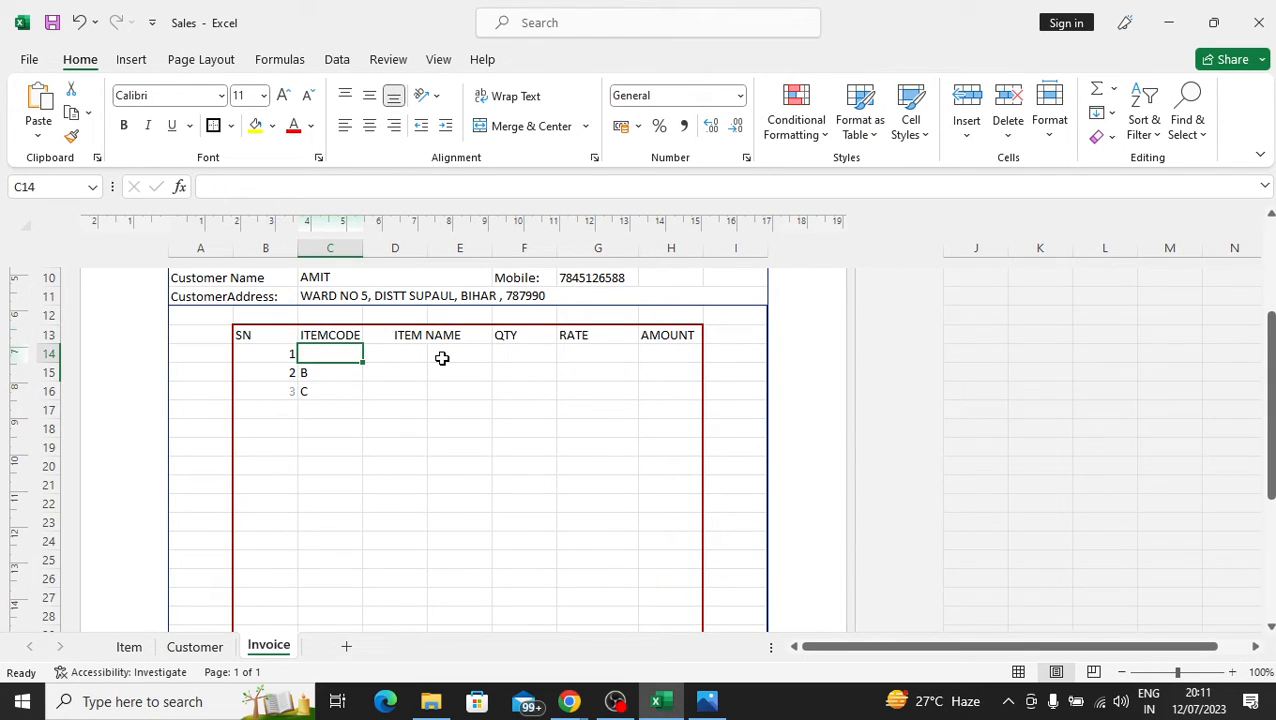
key("Down")
key("Delete")
key("Down")
key("Delete")
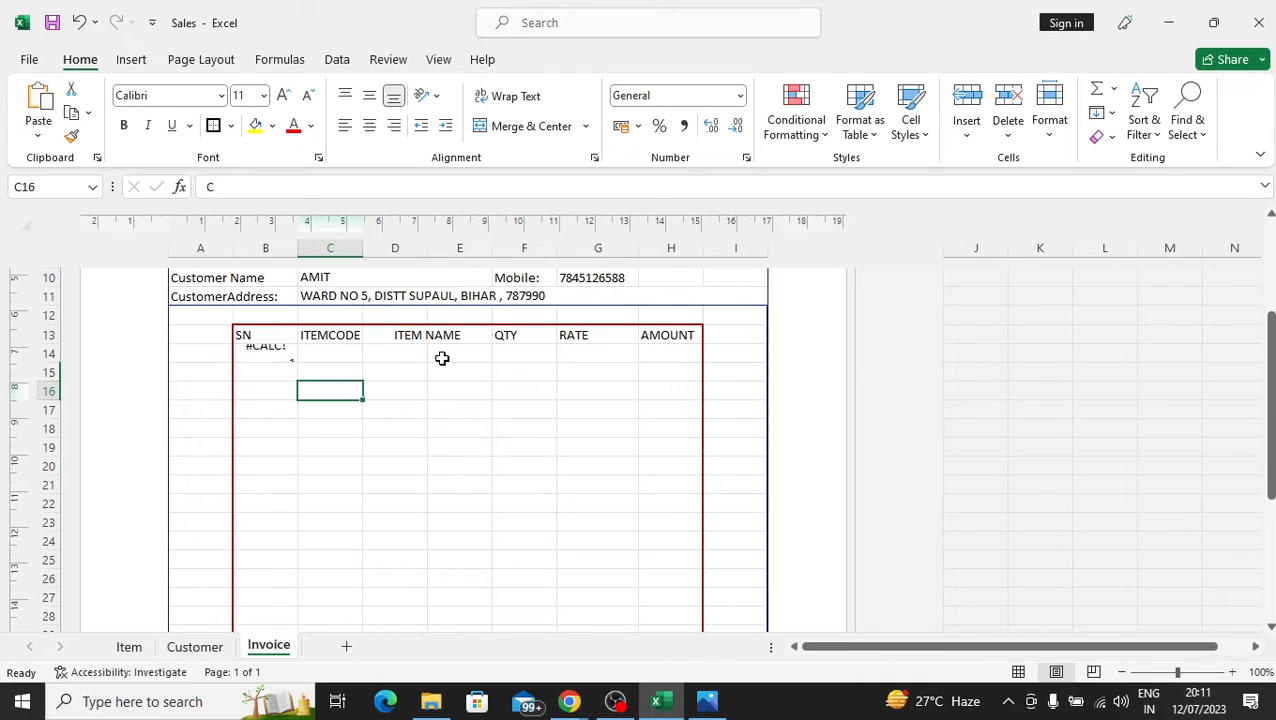
key("Up")
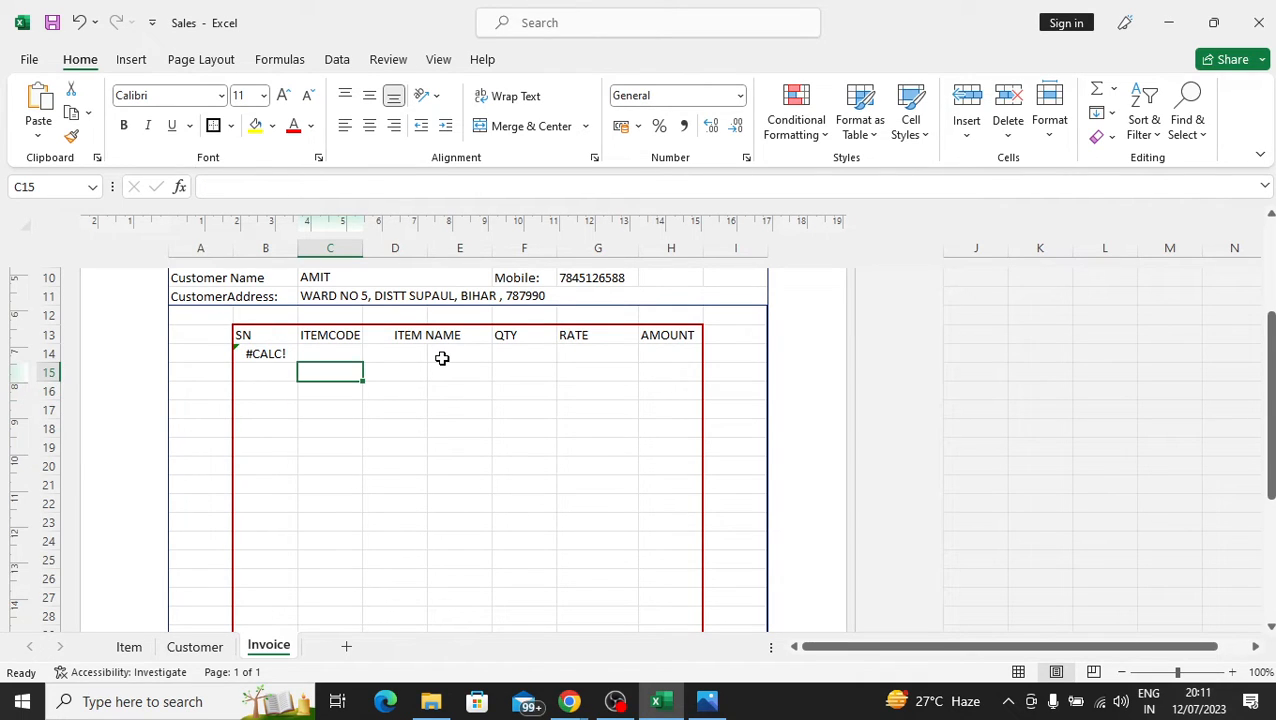
key("Up")
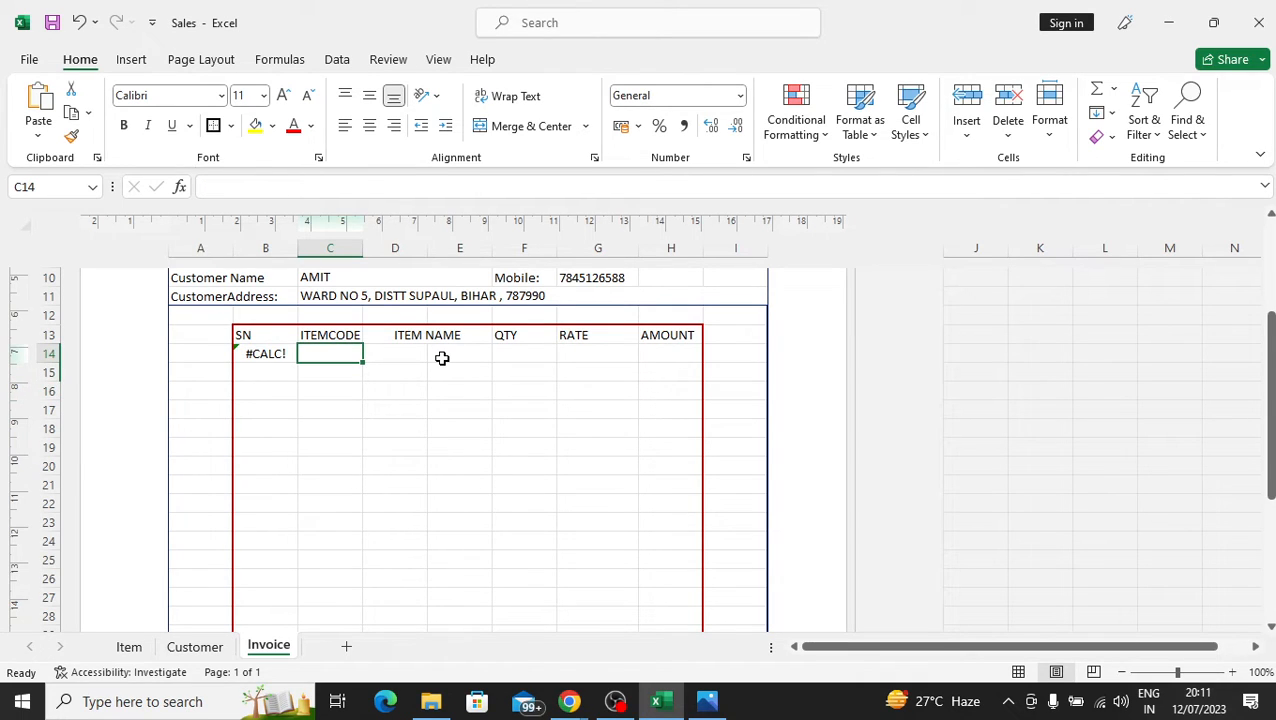
left_click(274, 352)
left_click(318, 347)
left_click(276, 352)
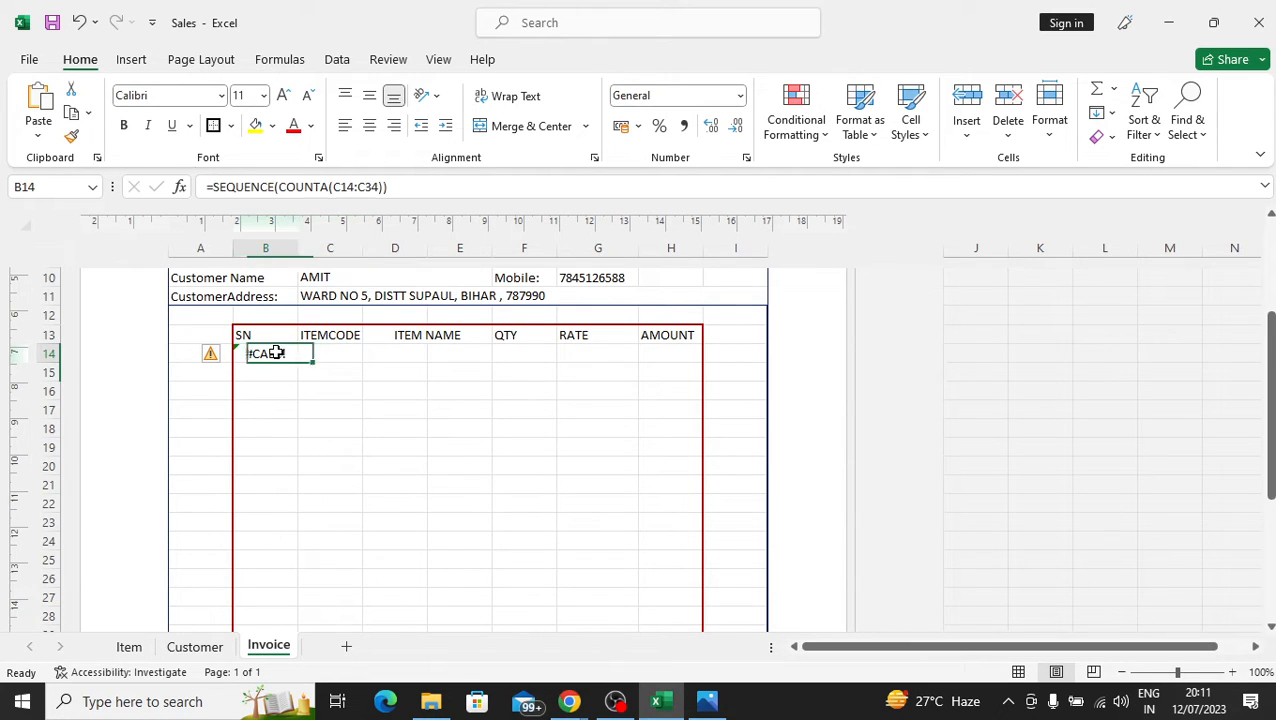
left_click(346, 350)
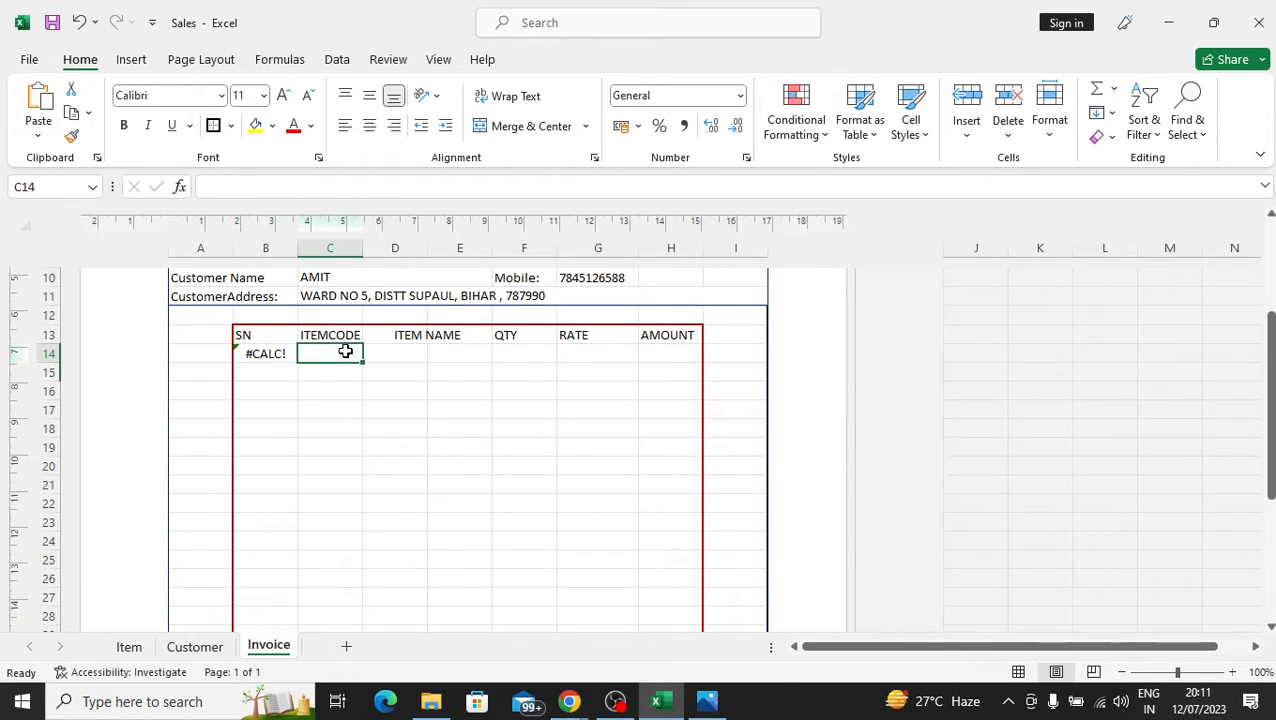
left_click(271, 357)
left_click(330, 353)
- Wrap the serial number formula in cell B14 in an IF test, making it =IF(C14="","",SEQUENCE(COUNTA(C14:C34)))
left_click(278, 348)
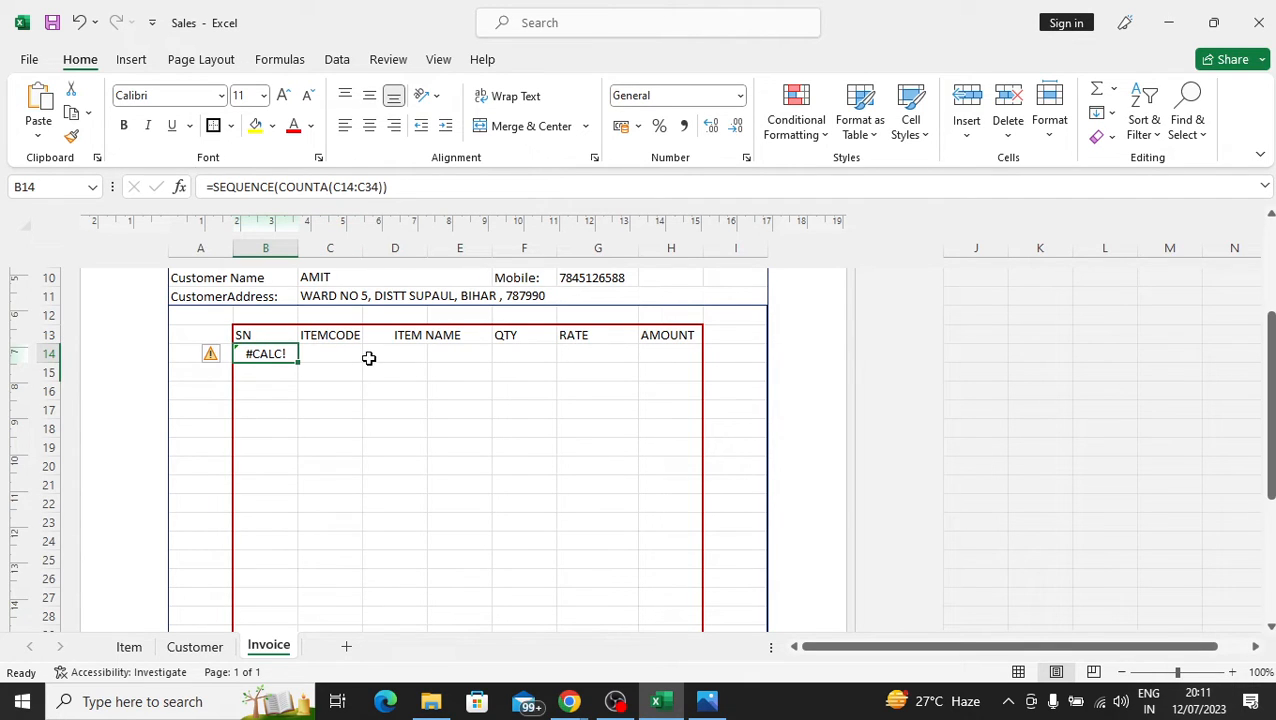
left_click(213, 188)
type("F")
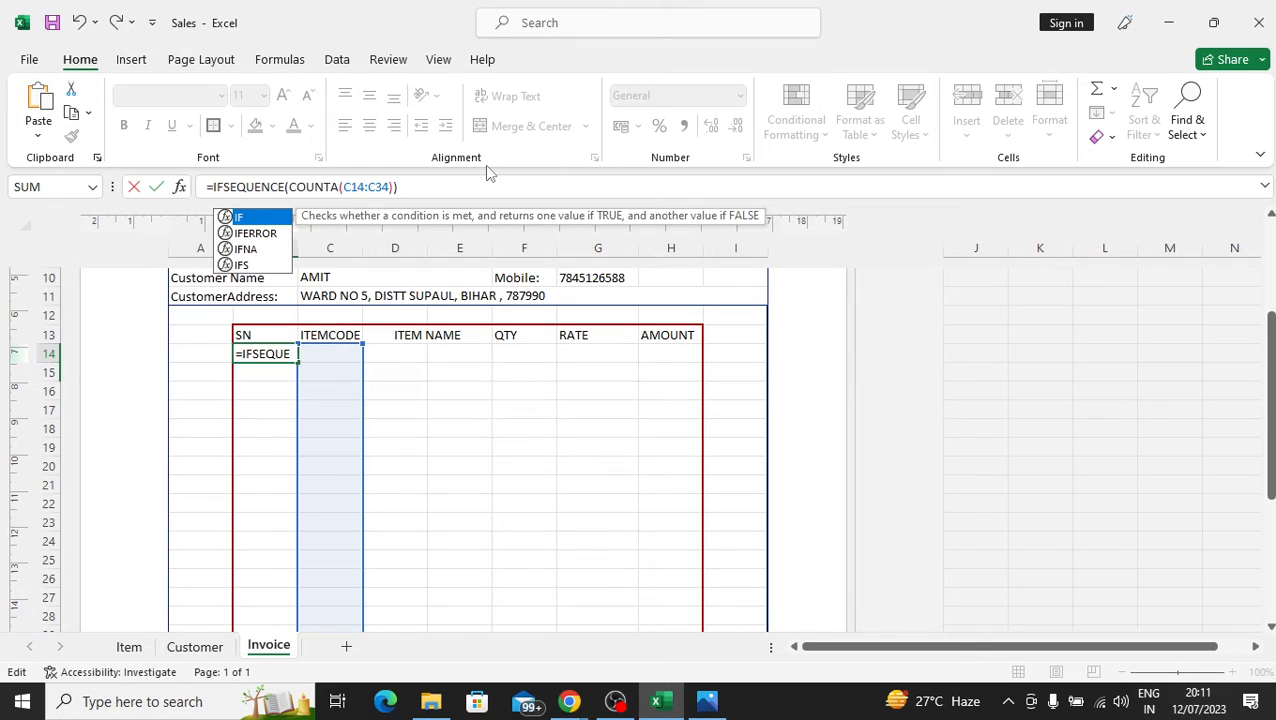
type("(")
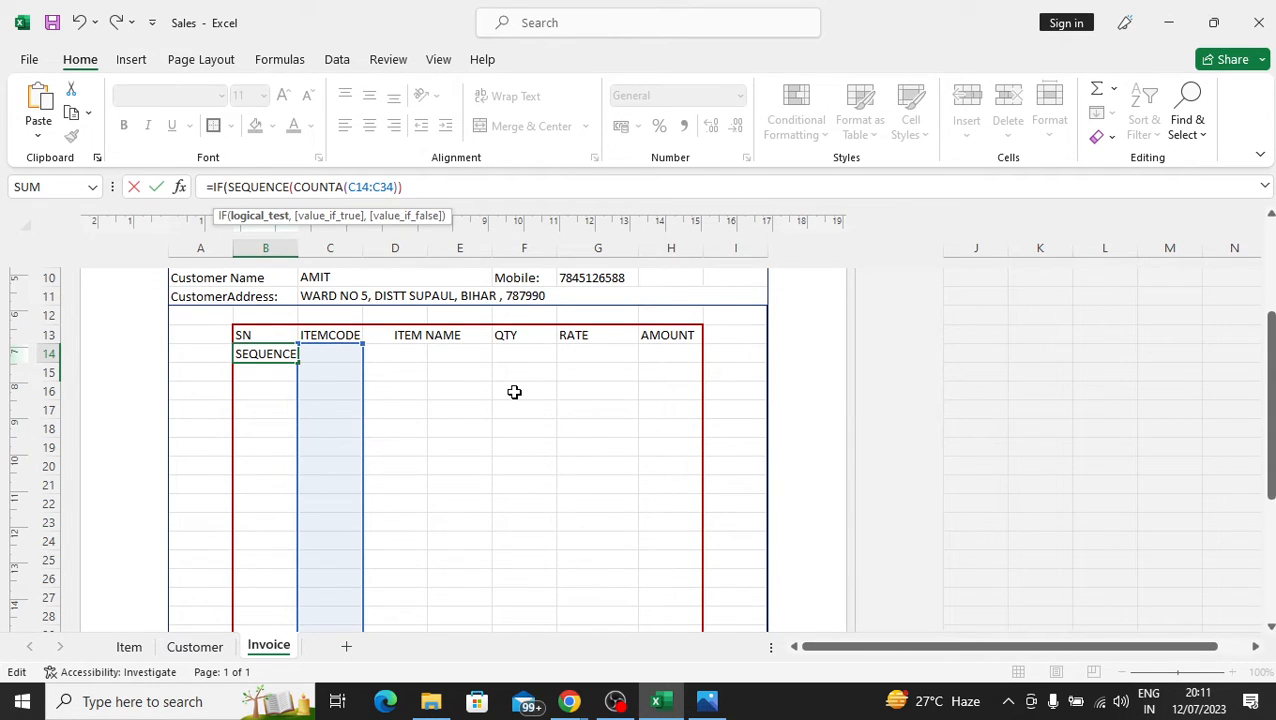
type("C14")
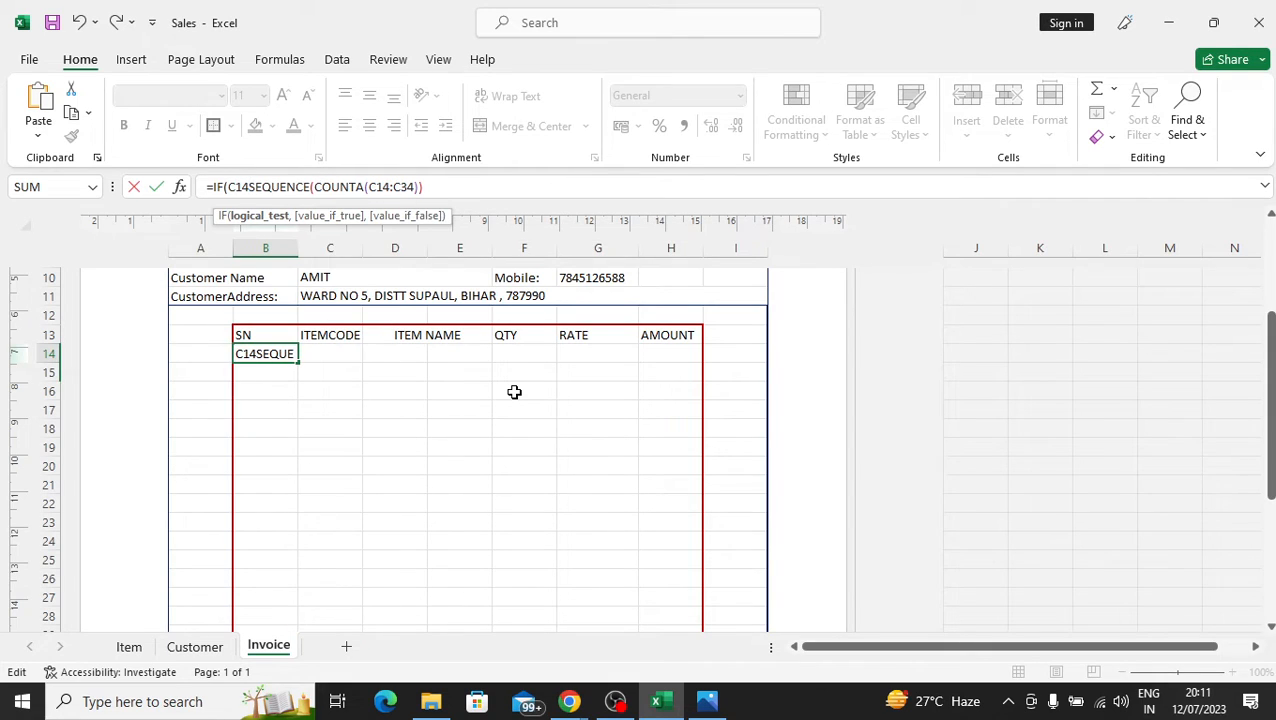
type("=\"\"")
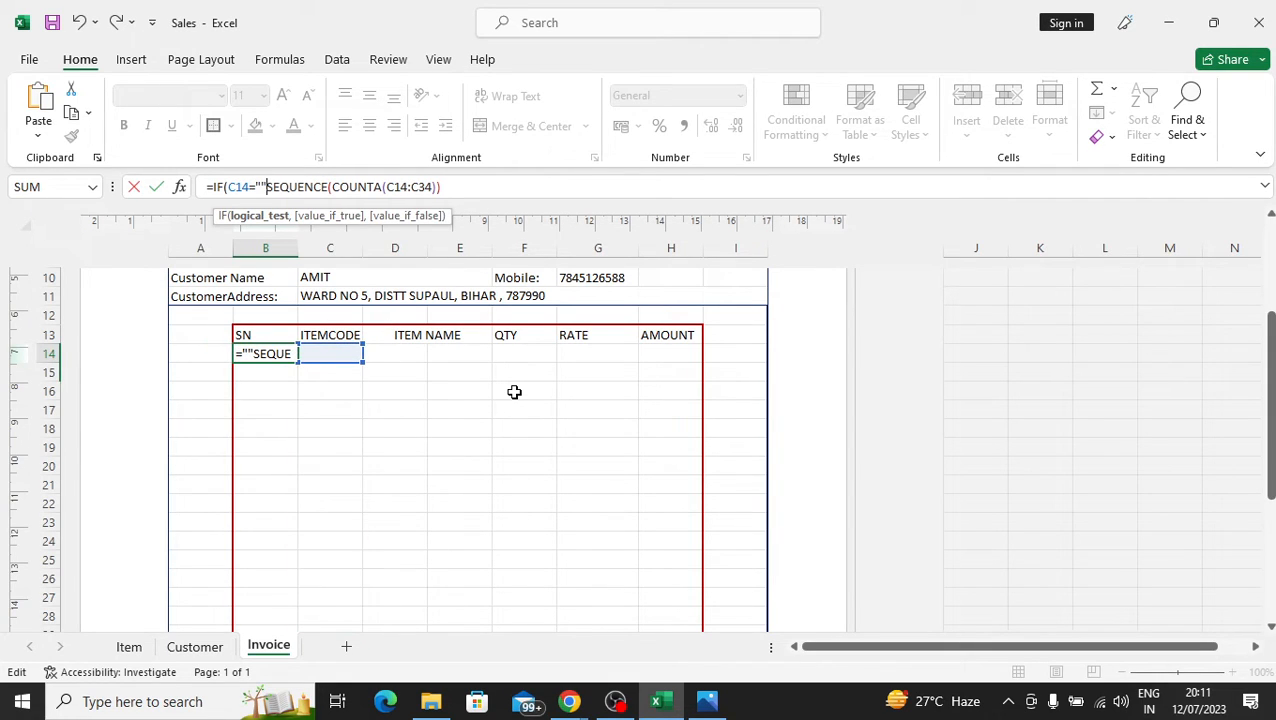
type(",\"")
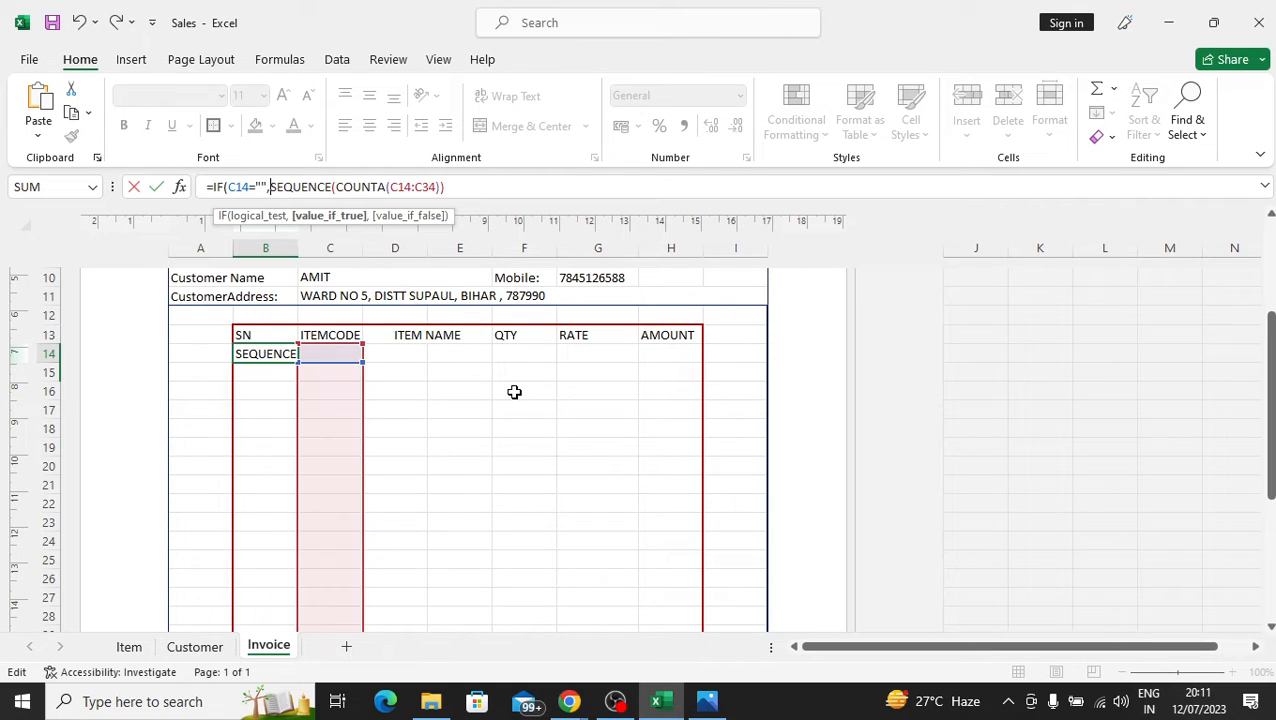
type("\"")
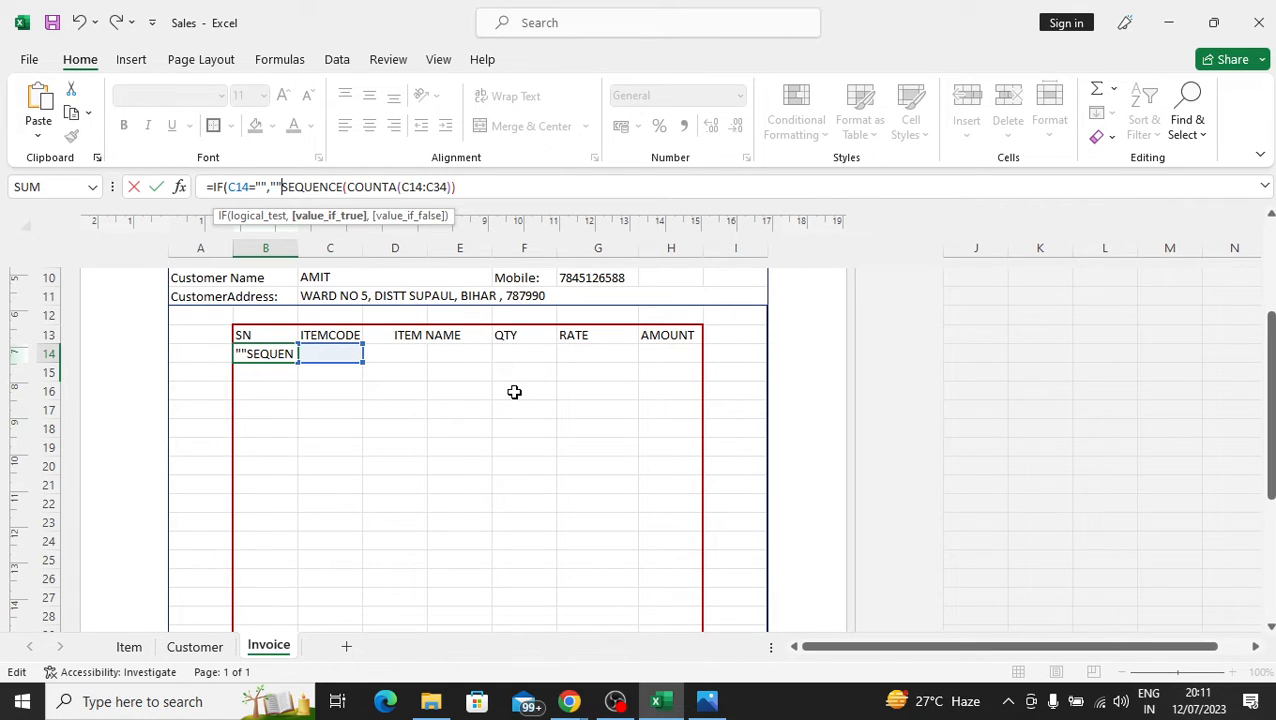
type(",")
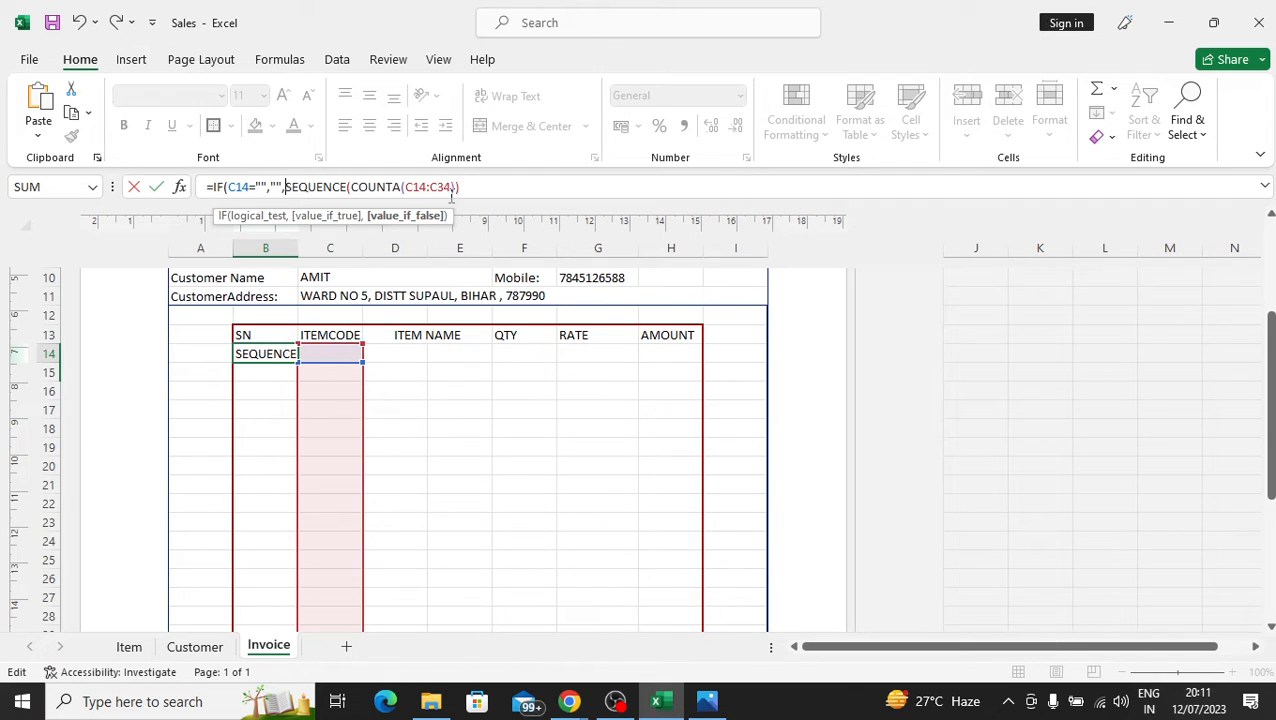
left_click(482, 186)
type(")")
key("Return")
key("Up")
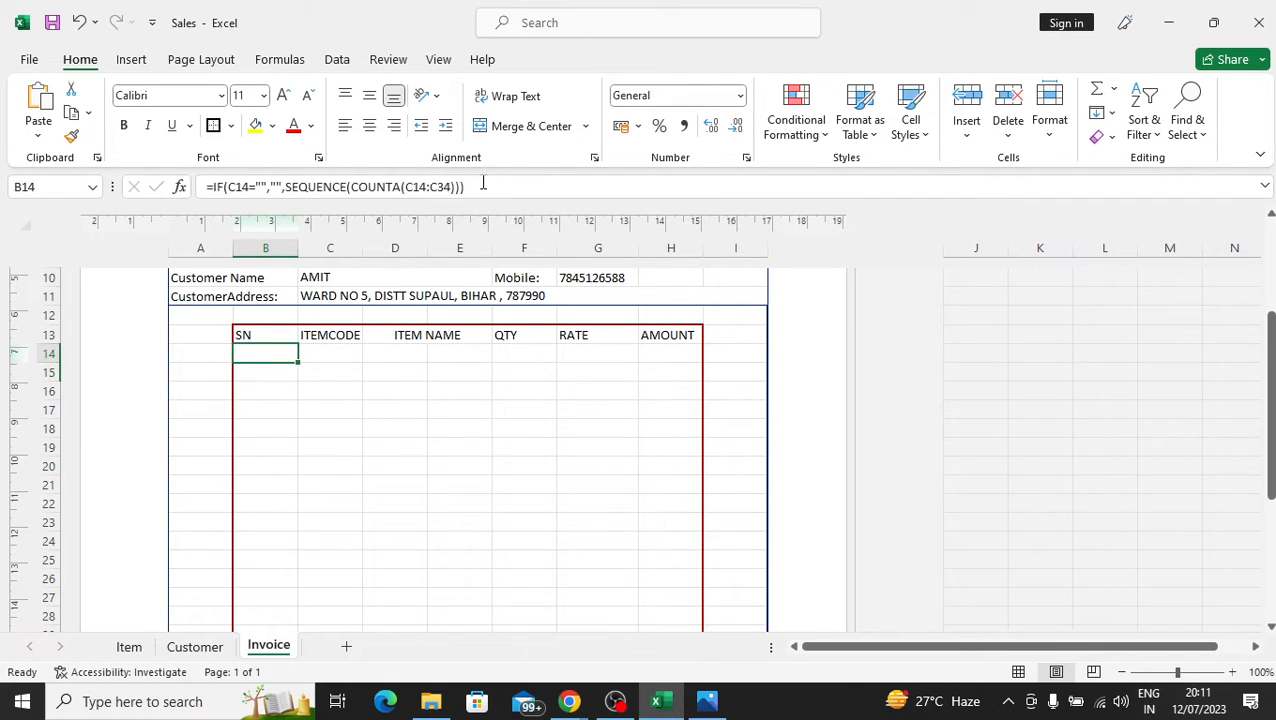
- Enter the test item codes S, B, C and 45454 in cells C14 to C17 to try out the numbering
key("Right")
type("S")
key("Return")
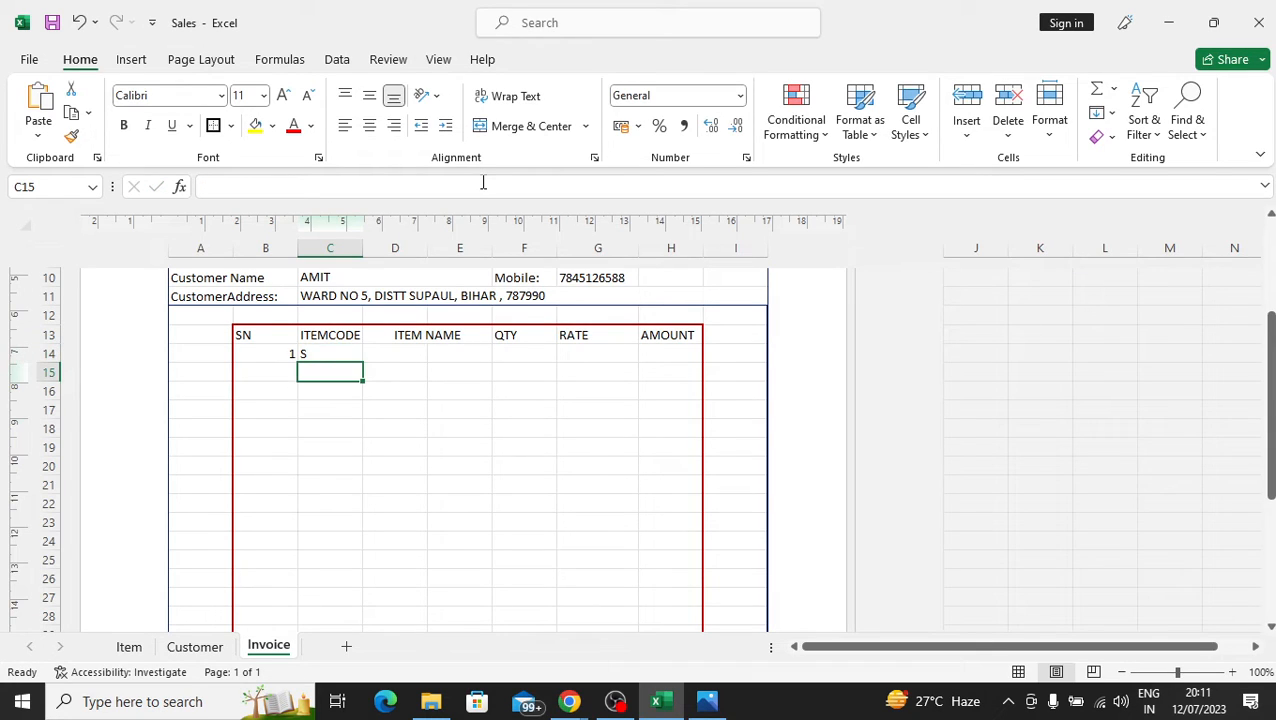
key("Up")
key("Down")
type("B")
key("Return")
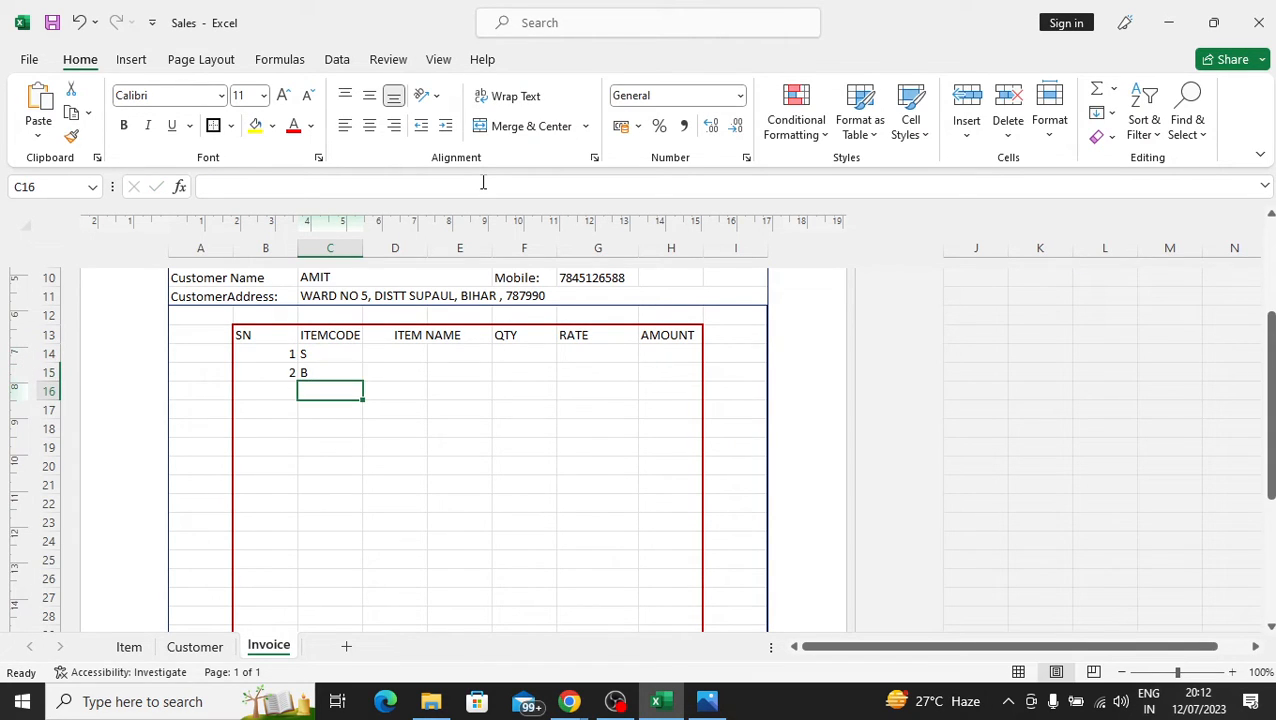
type("C")
key("Return")
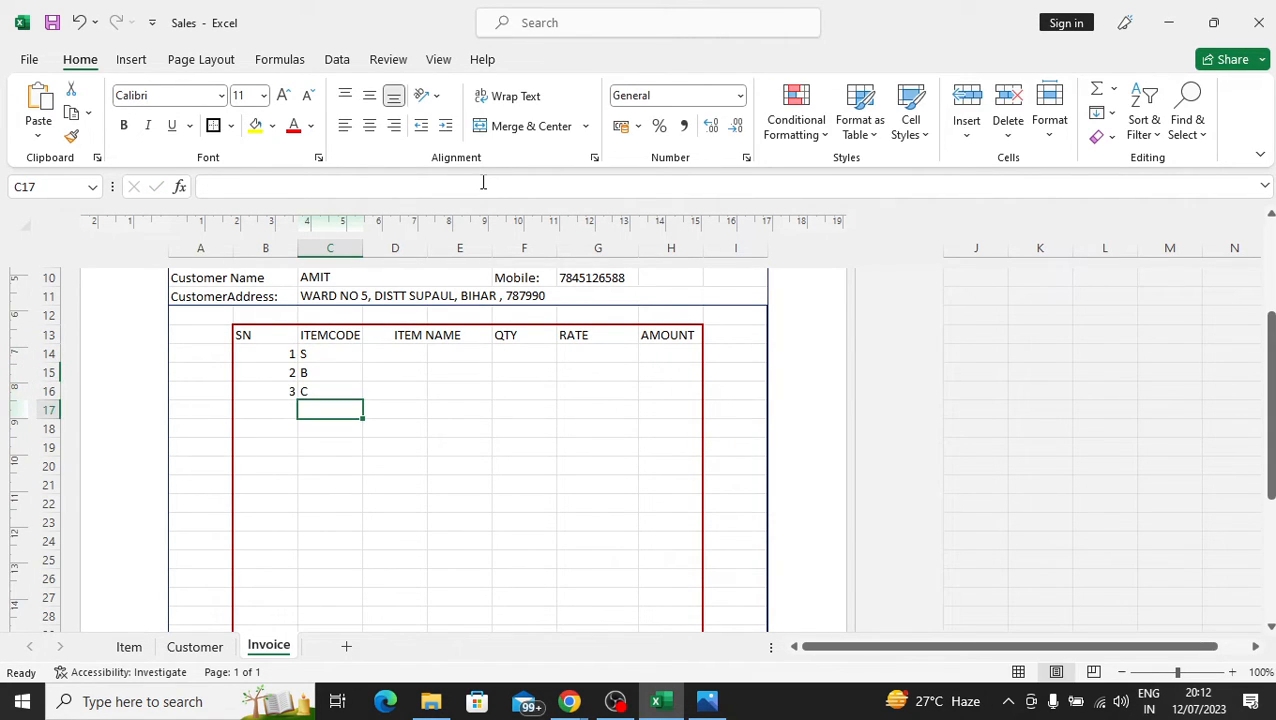
type("45454")
key("Return")
- Clear the test item codes from cells C14 to C17 in the ITEMCODE column
key("Up")
key("Up")
key("Up")
key("Up")
key("Up")
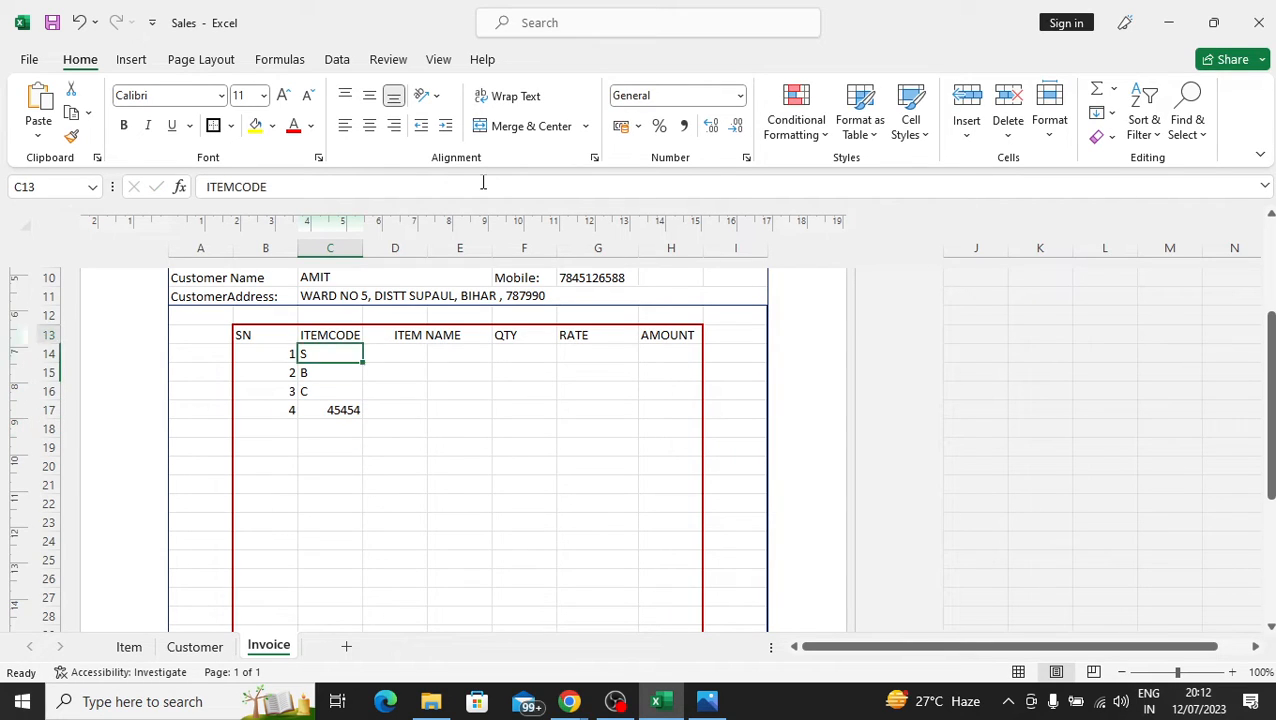
key("Down")
key("shift+Down")
key("shift+Down")
key("shift+Down")
key("Delete")
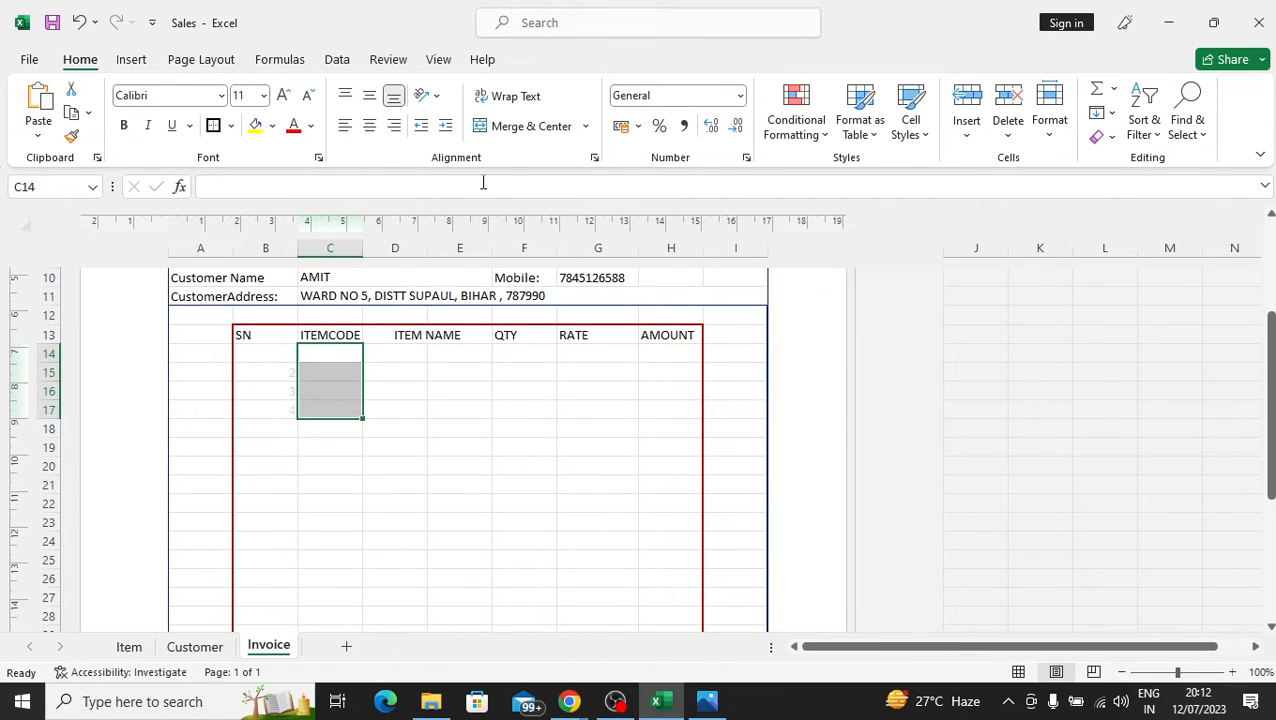
key("Left")
key("Right")
key("Left")
key("Right")
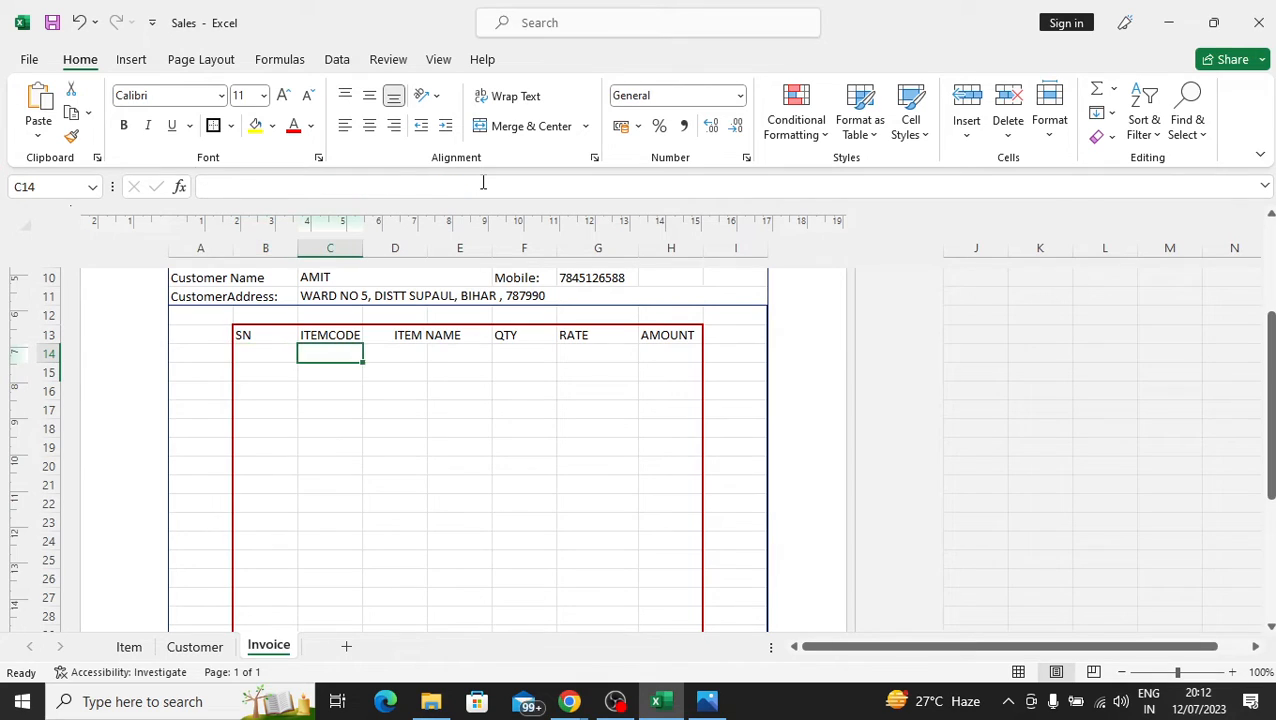
key("Left")
key("Right")
key("Right")
key("Left")
key("Left")
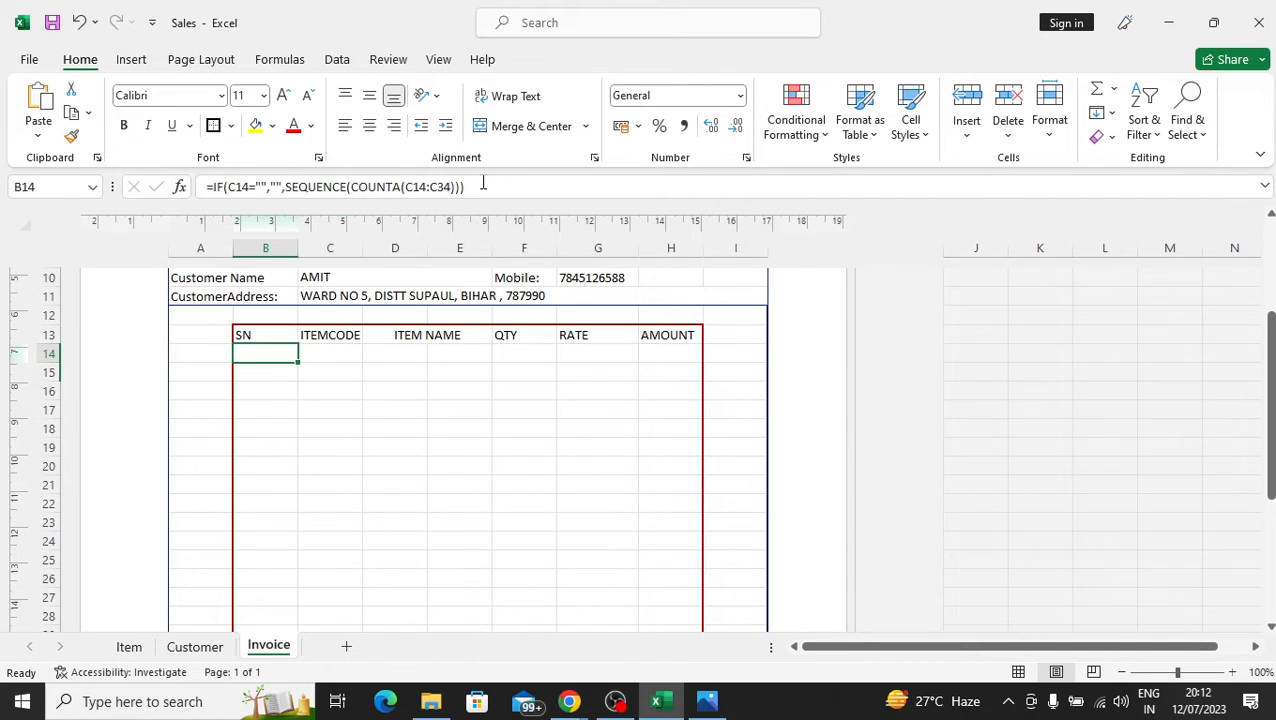
key("Right")
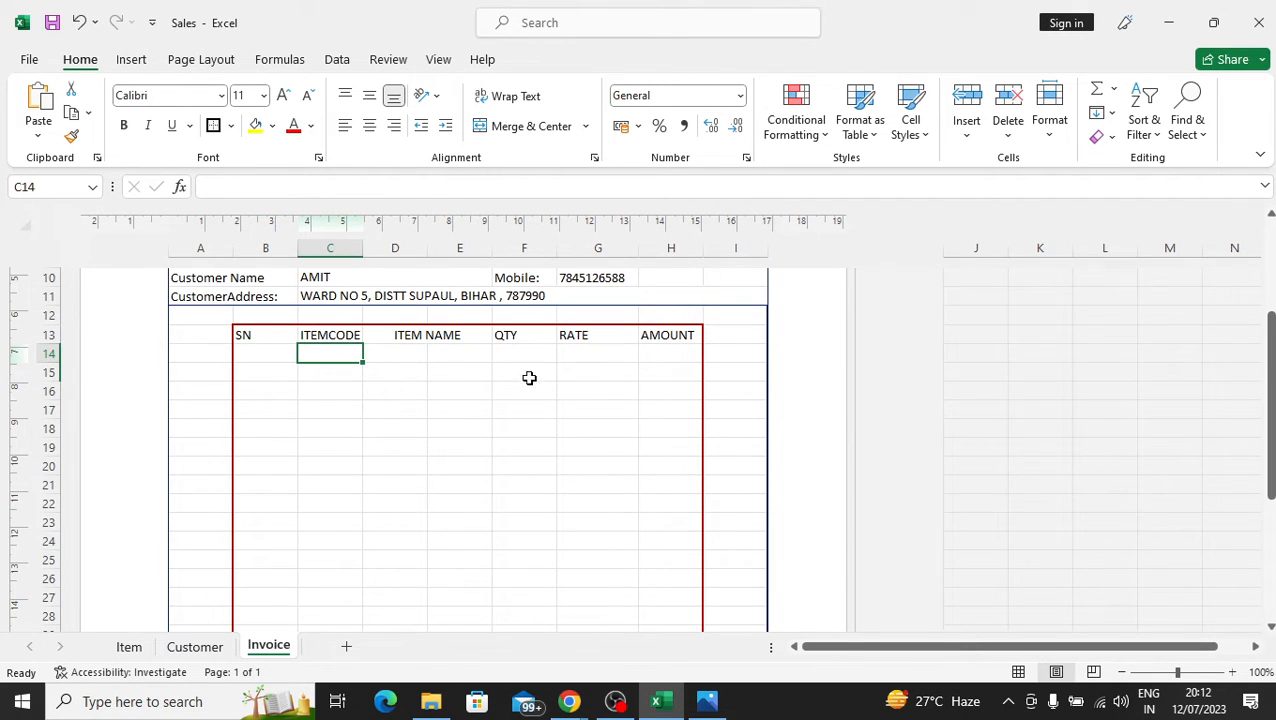
- Review the Customer sheet and the item codes on the Item sheet, and return to cell C14 of the Invoice sheet
left_click(422, 456)
left_click(341, 355)
left_click(195, 646)
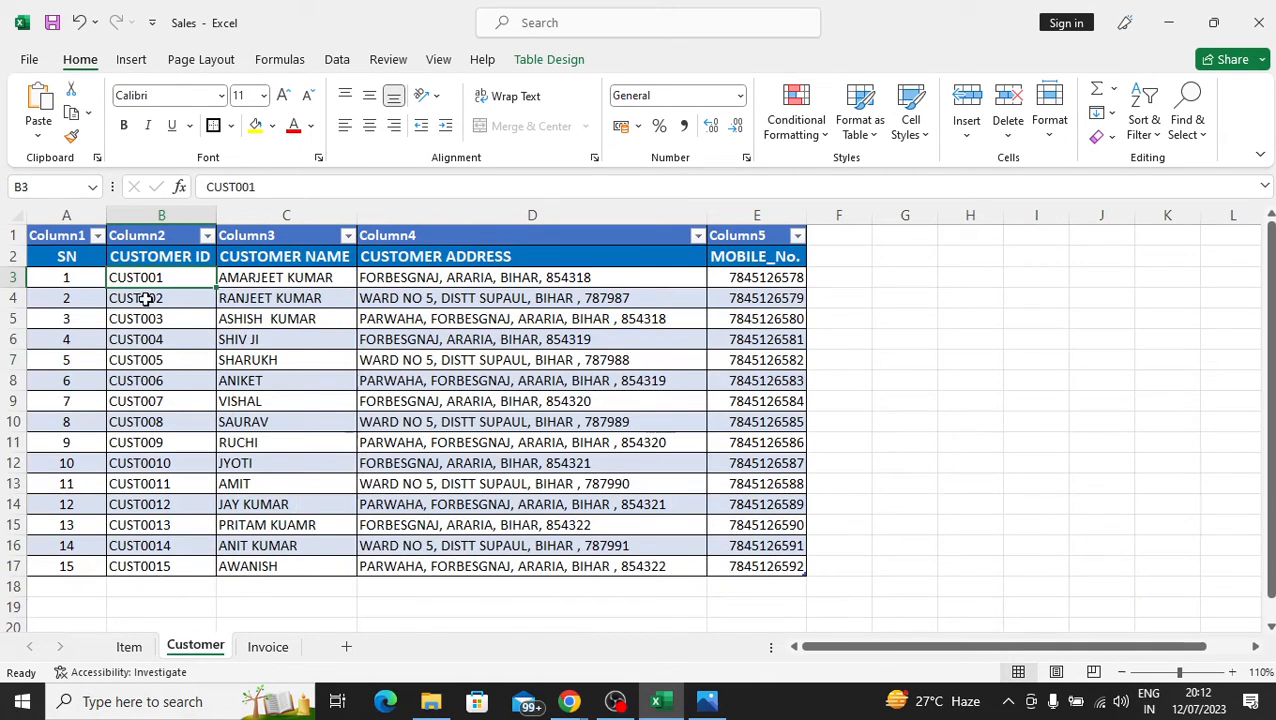
left_click(132, 647)
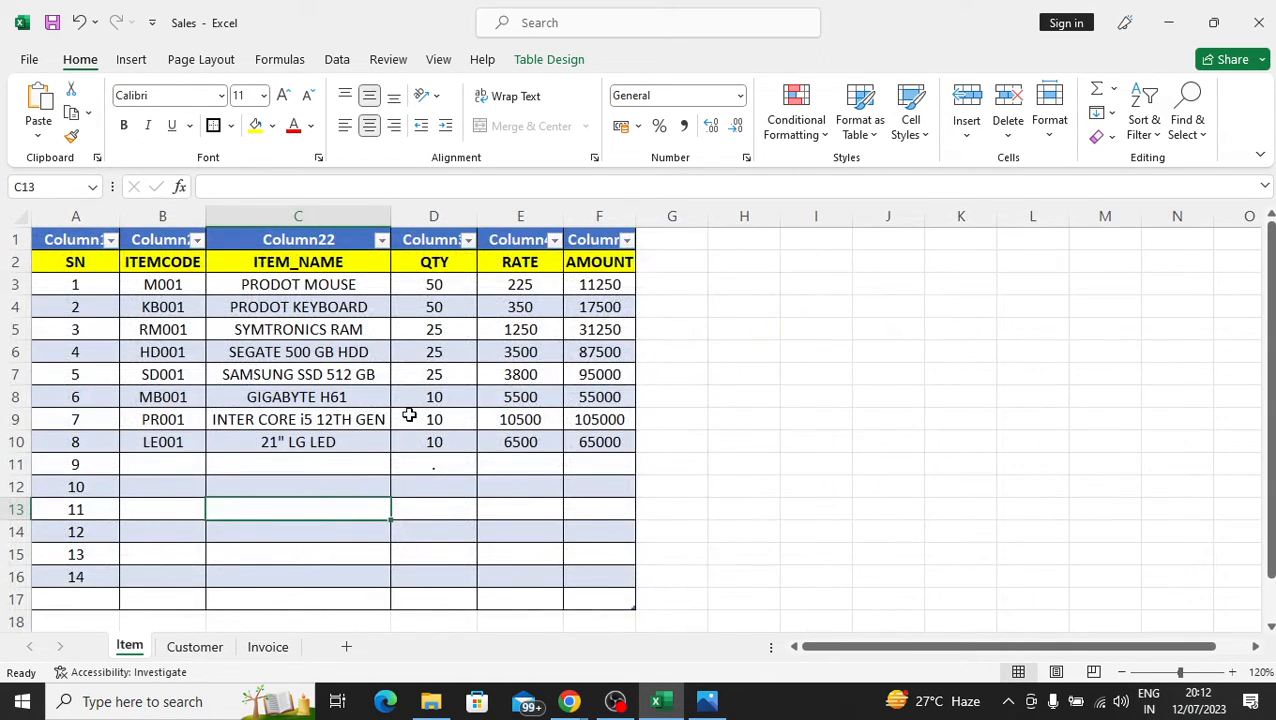
left_click(192, 441)
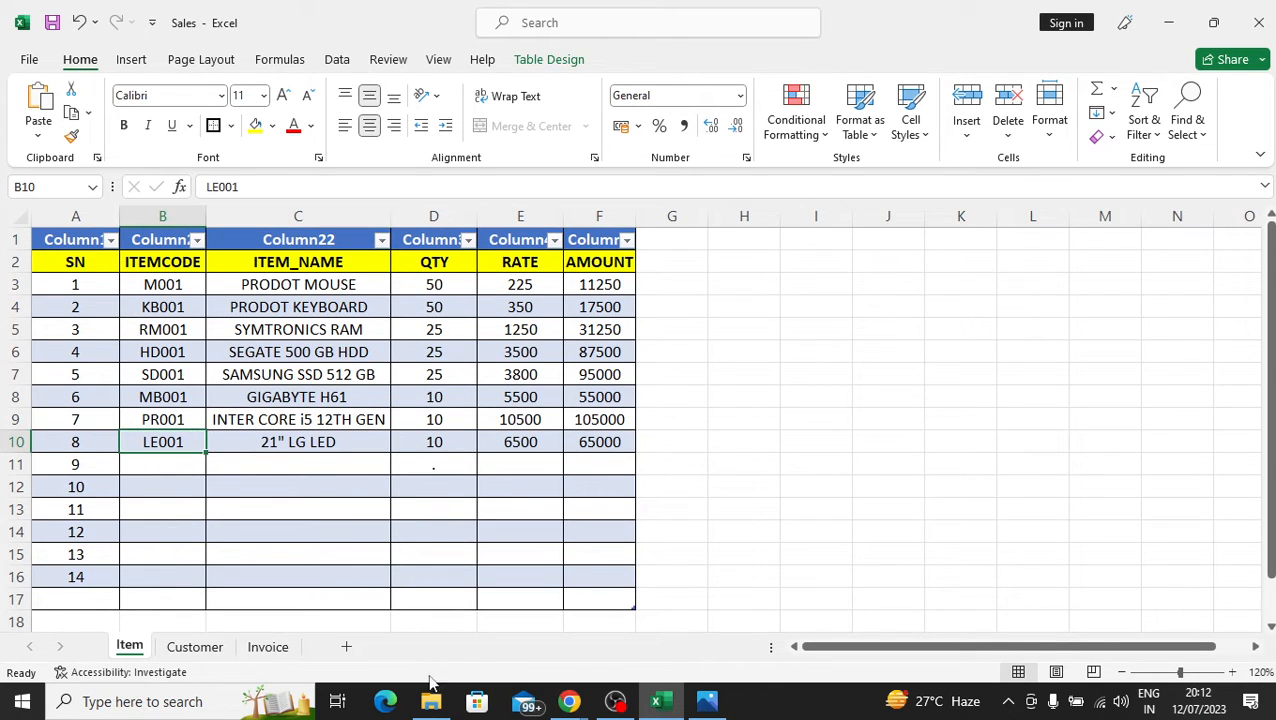
left_click(268, 647)
left_click(354, 392)
left_click(340, 352)
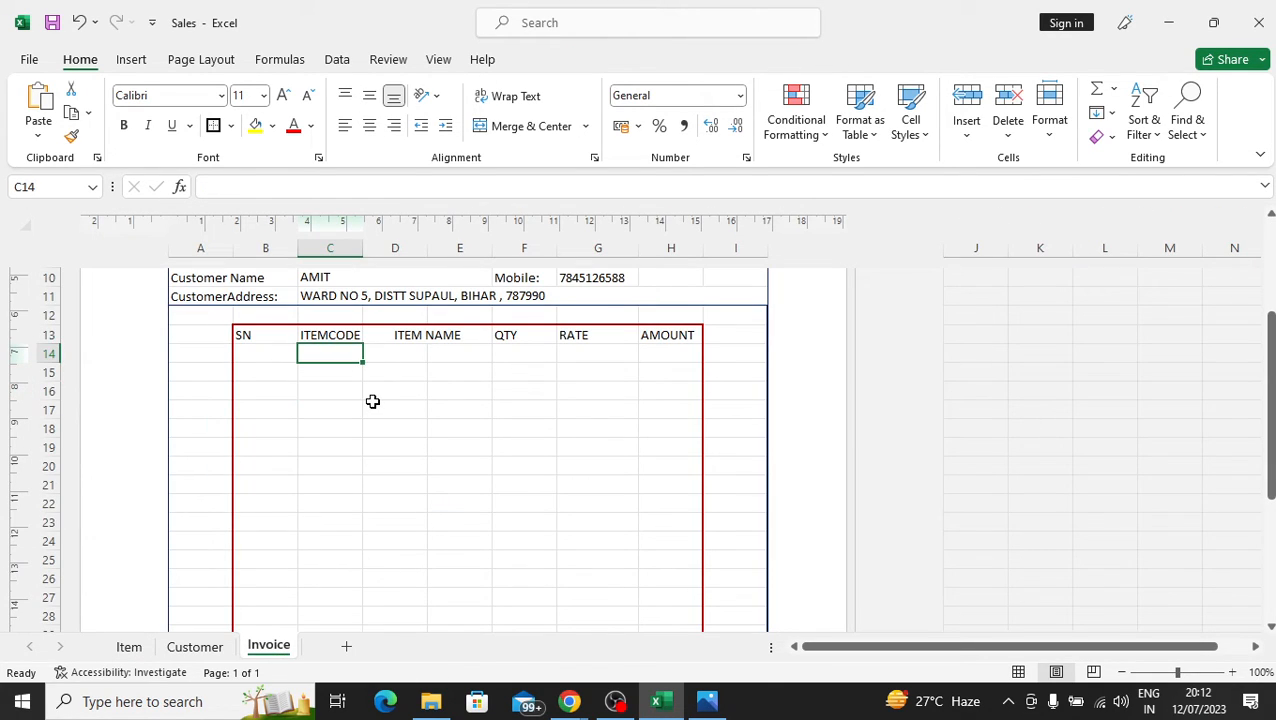
- Align cells C14 to E14 of the invoice table vertically to the middle and horizontally to the left
key("shift+Right")
key("shift+Right")
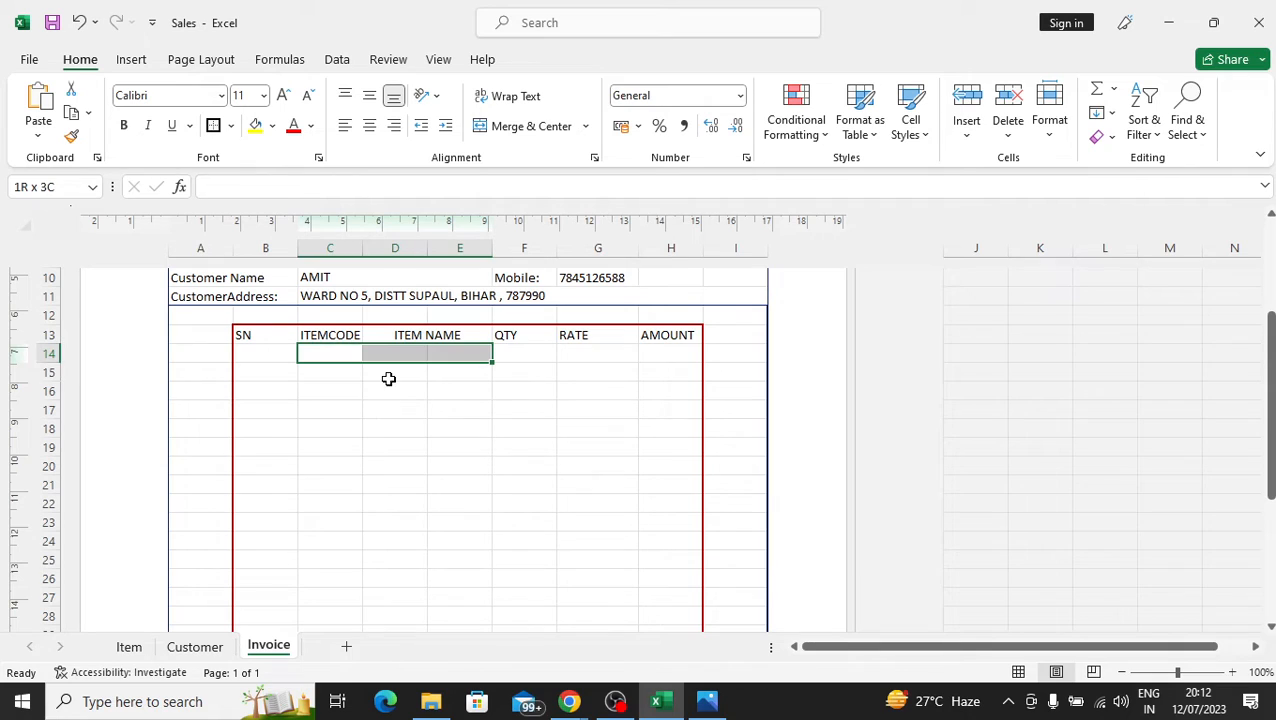
left_click(383, 375)
left_click(346, 354)
key("shift+Right")
key("shift+Right")
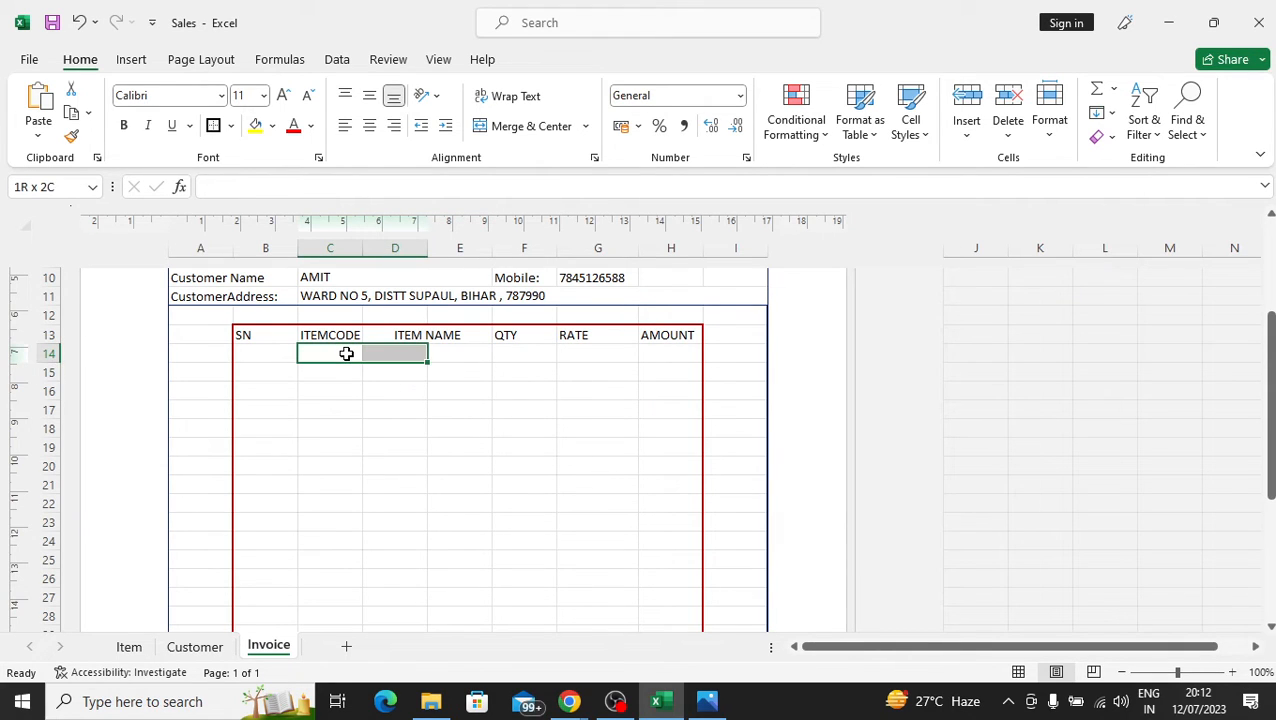
left_click(371, 127)
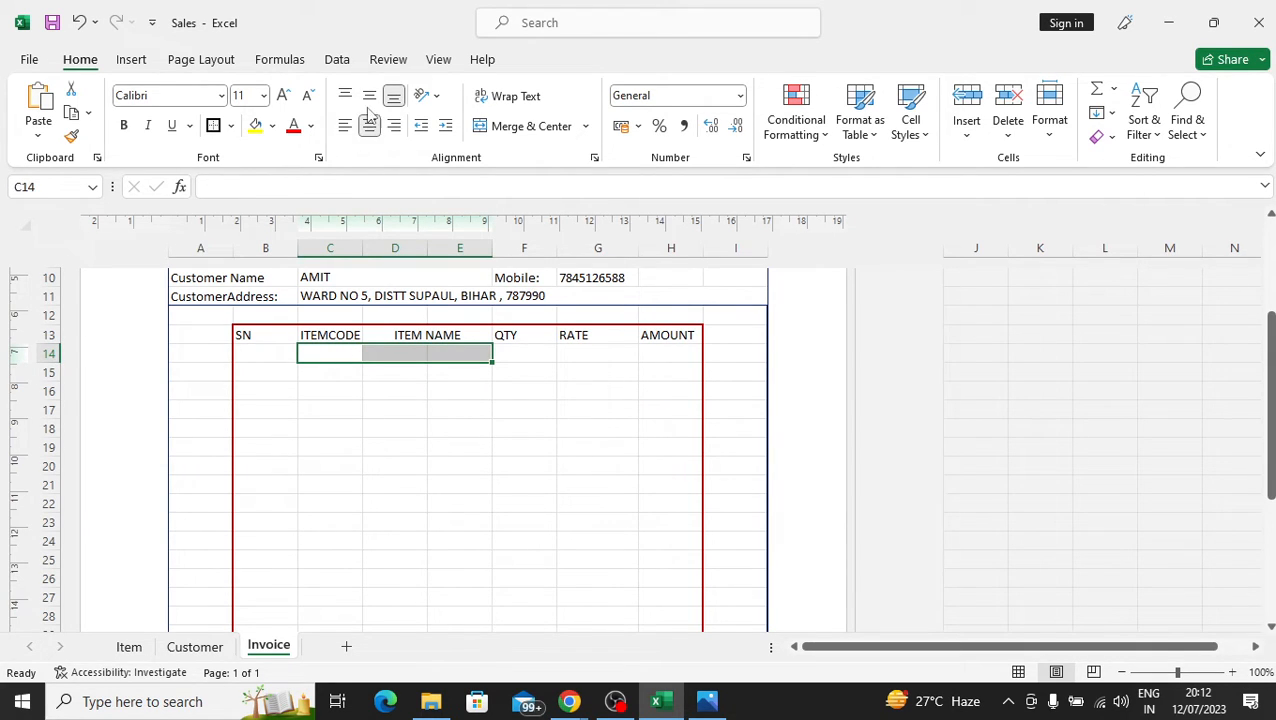
left_click(370, 98)
left_click(344, 127)
left_click_drag(385, 428, 385, 410)
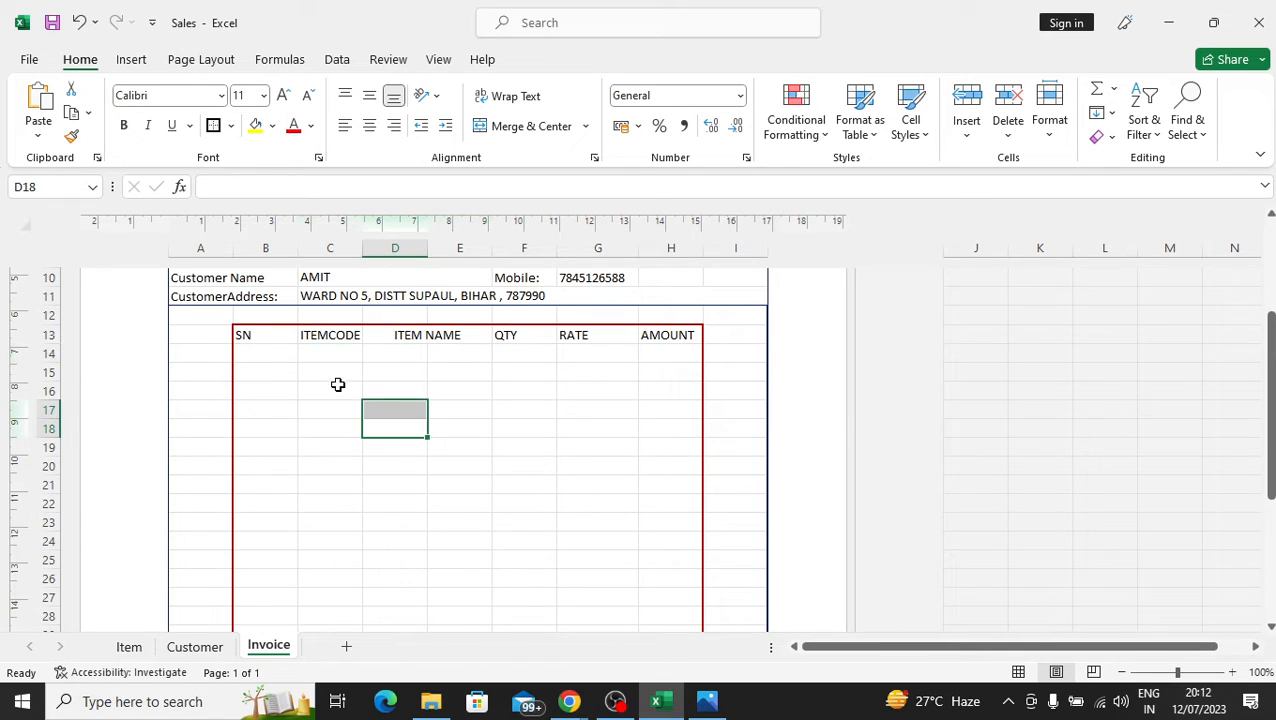
left_click(386, 352)
left_click(373, 390)
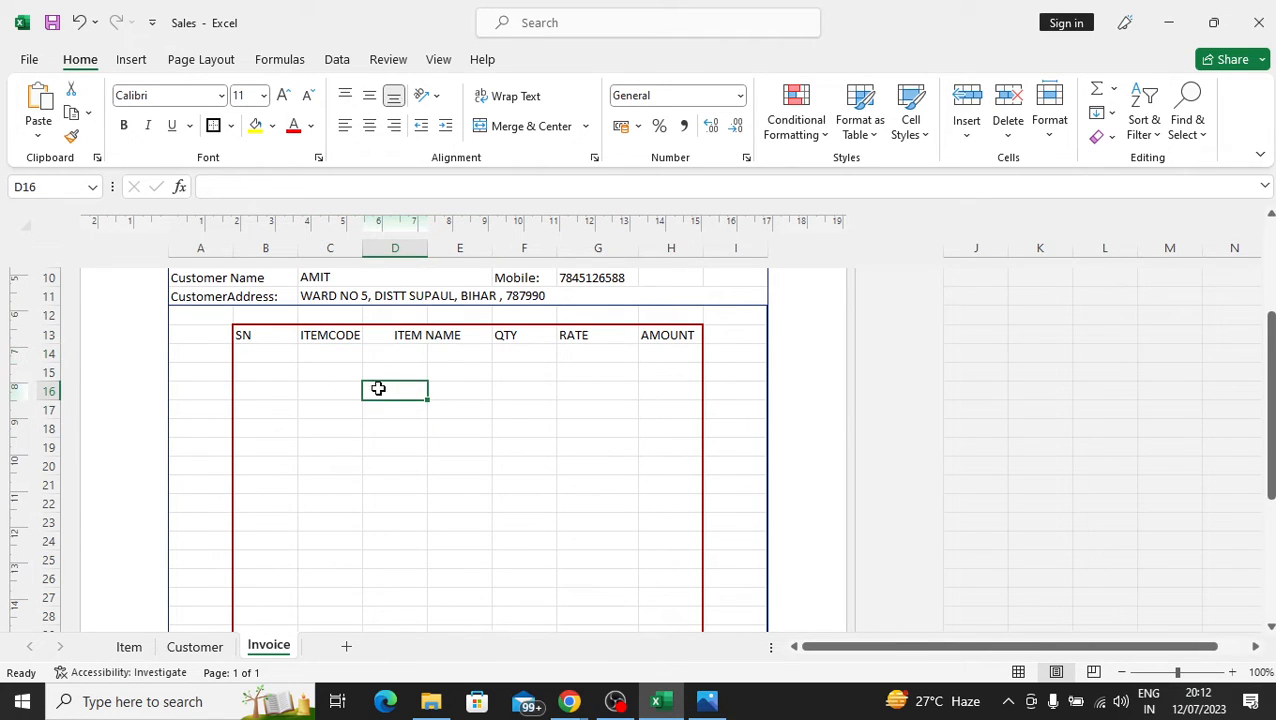
- Merge and center cells D14:E14 and cells D15:E15 under the ITEM NAME heading
left_click_drag(413, 353, 447, 353)
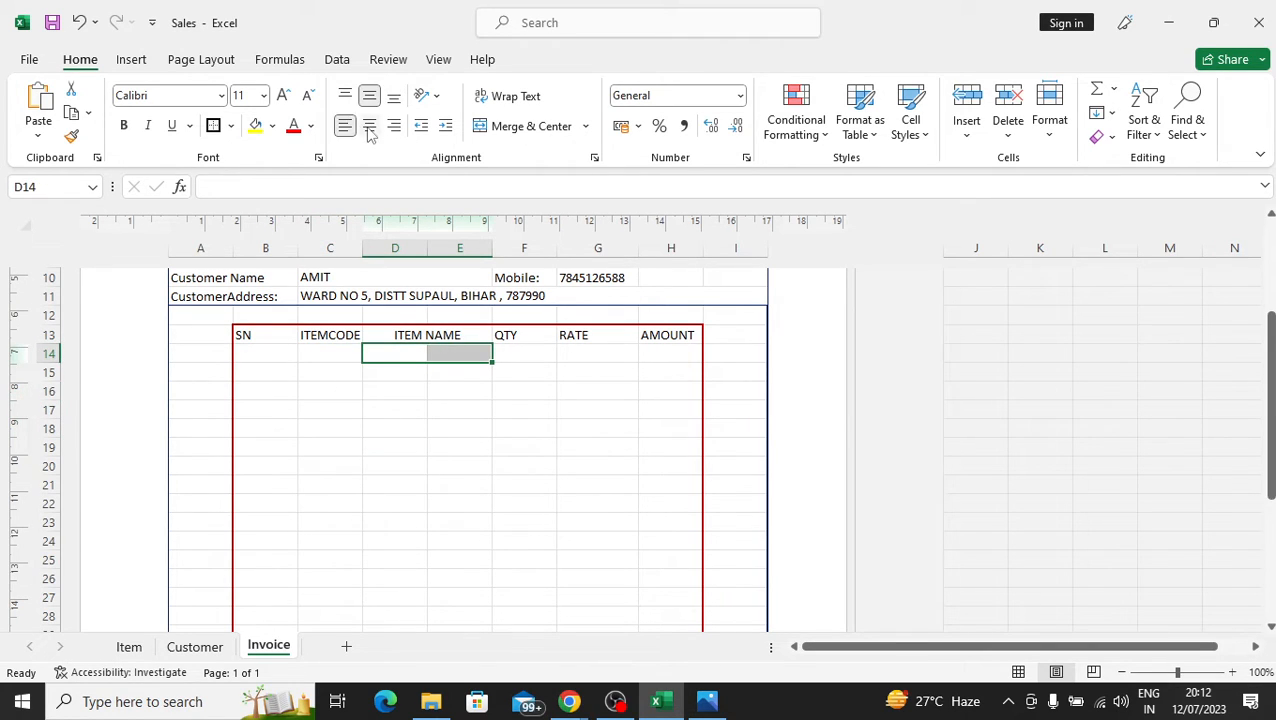
left_click(521, 126)
left_click(462, 411)
left_click_drag(405, 372, 446, 370)
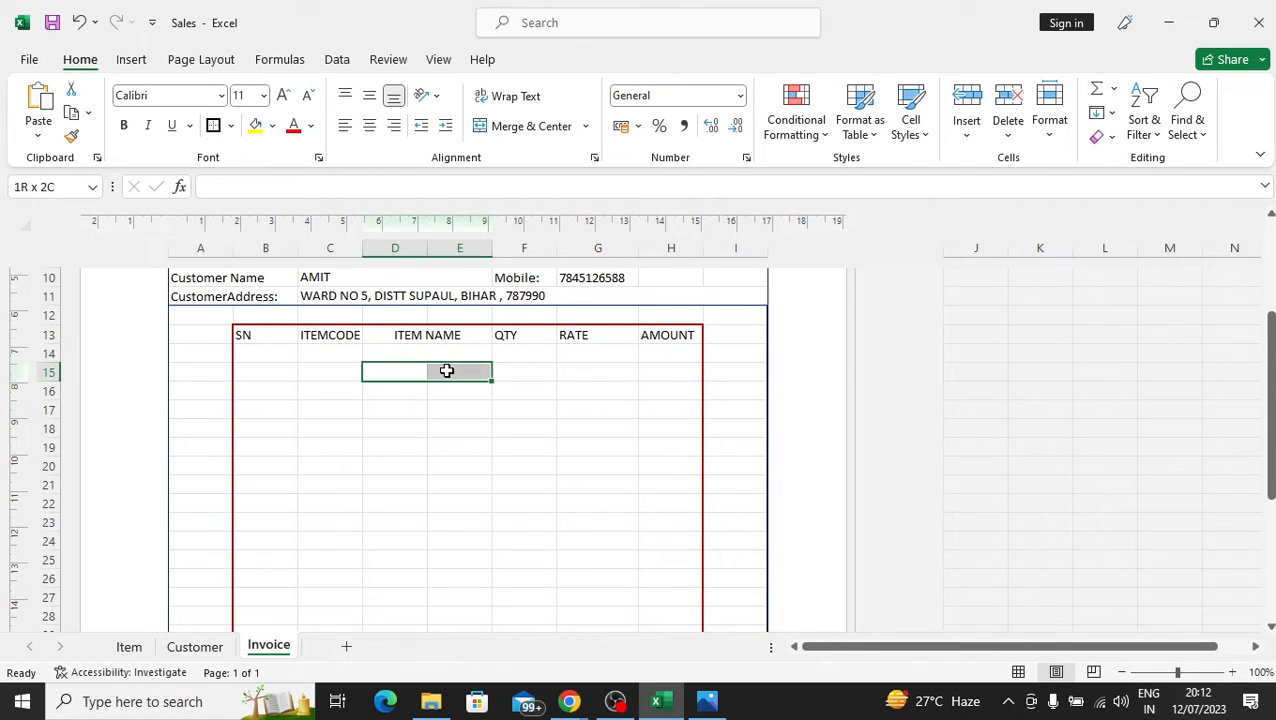
left_click(525, 126)
left_click(462, 451)
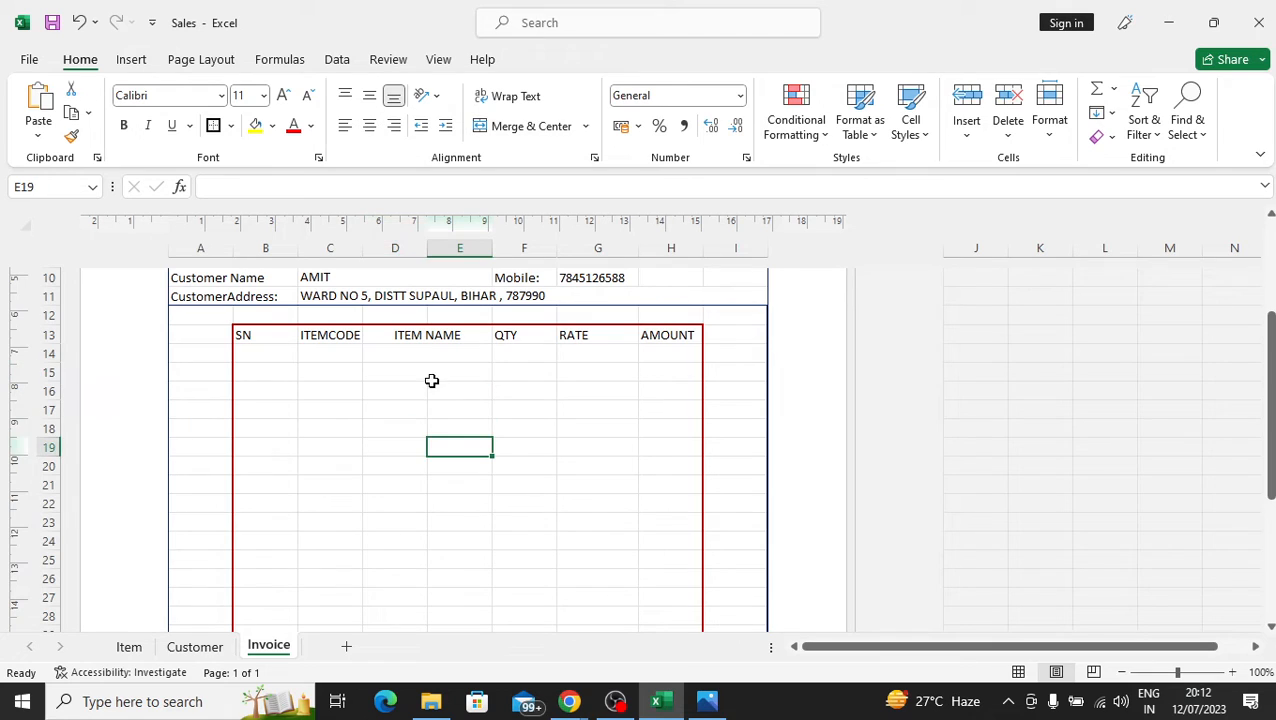
- Copy the merged ITEM NAME cells D14:E15 and paste them onto the range D16:E24
left_click_drag(437, 355, 440, 371)
key("ctrl+c")
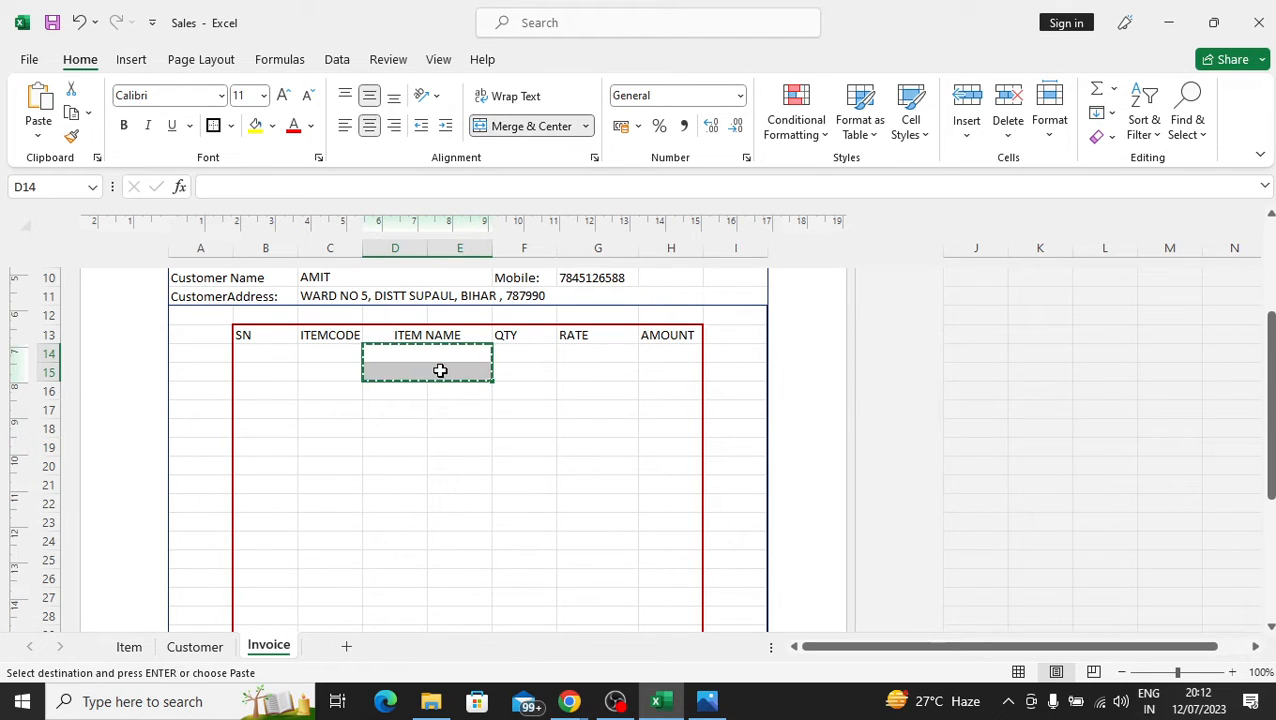
key("Down")
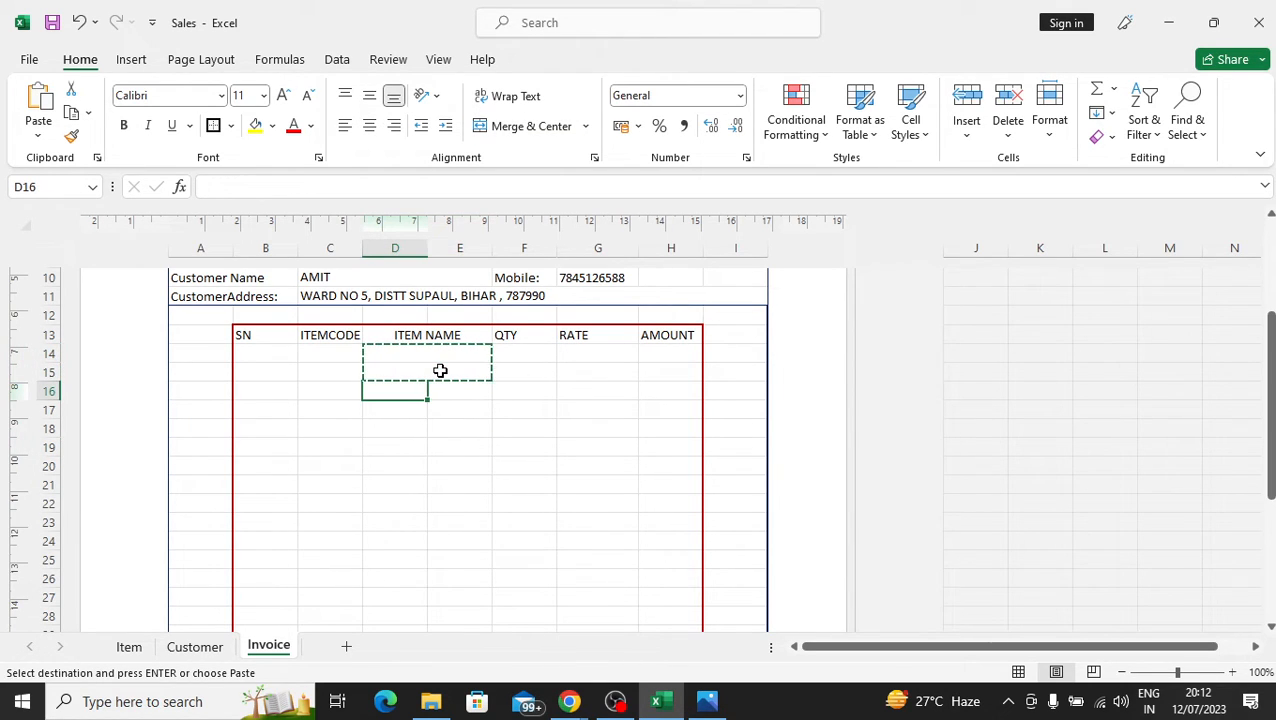
key("shift+Right")
key("shift+Down")
key("shift+Down")
key("shift+Down")
key("shift+Up")
key("shift+Up")
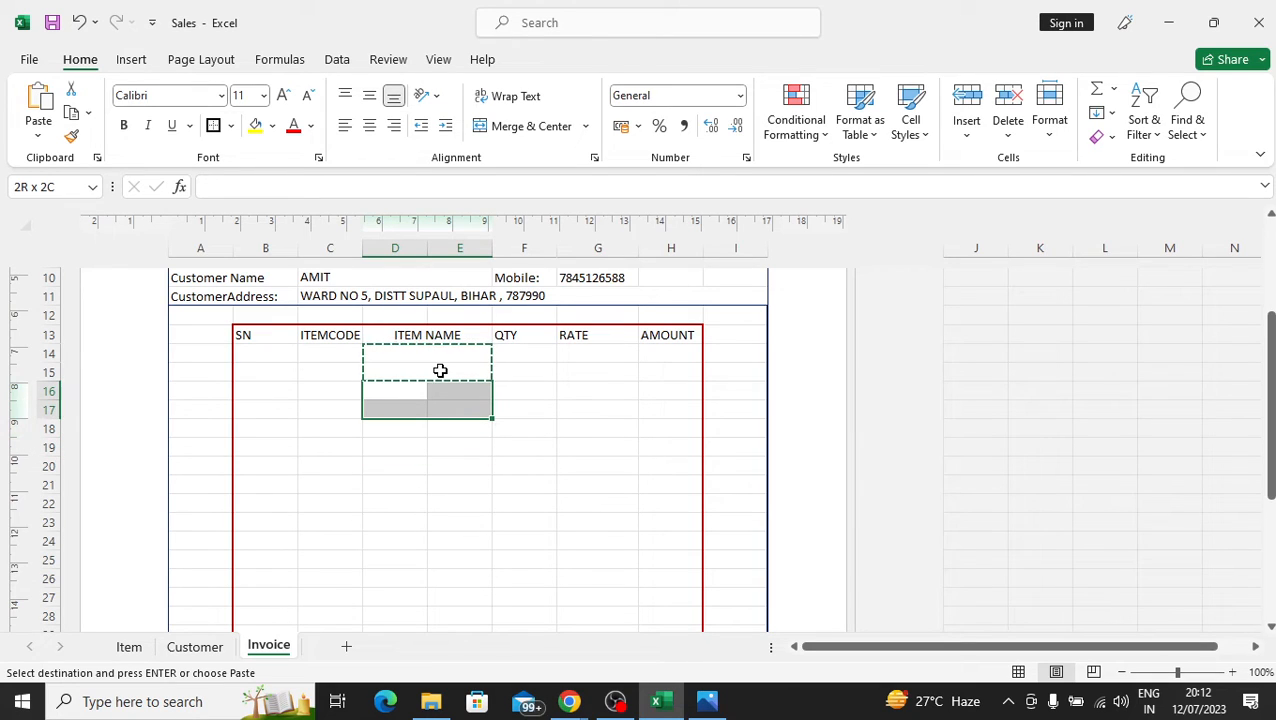
key("shift+Down")
key("shift+Down")
key("shift+Down")
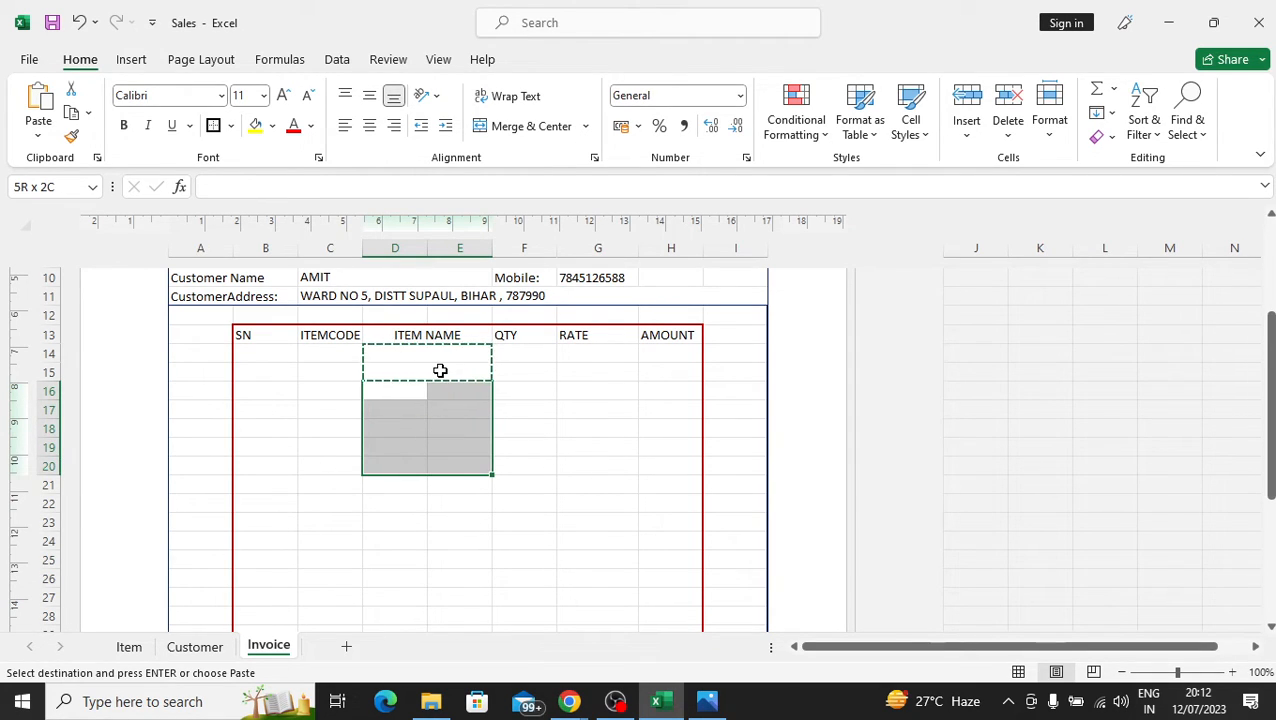
key("shift+Down")
key("shift+Down")
key("shift+Down")
key("shift+Down")
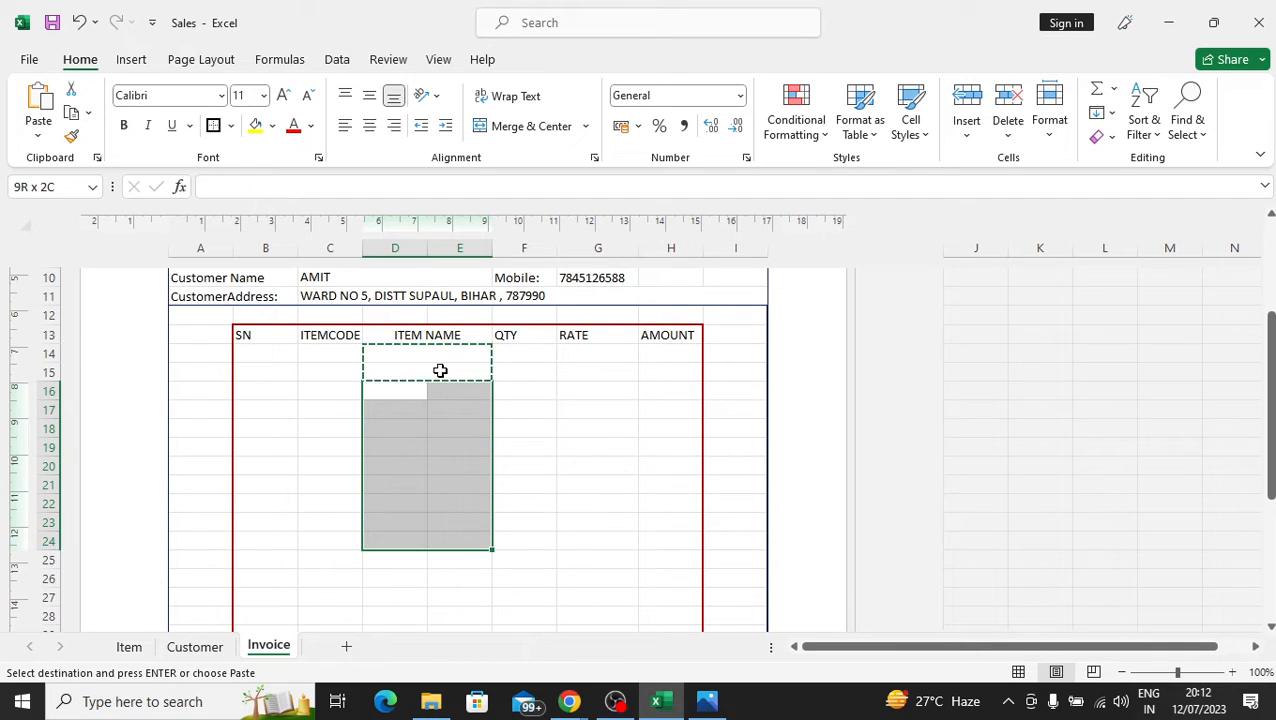
key("ctrl+v")
key("Down")
key("Down")
key("Down")
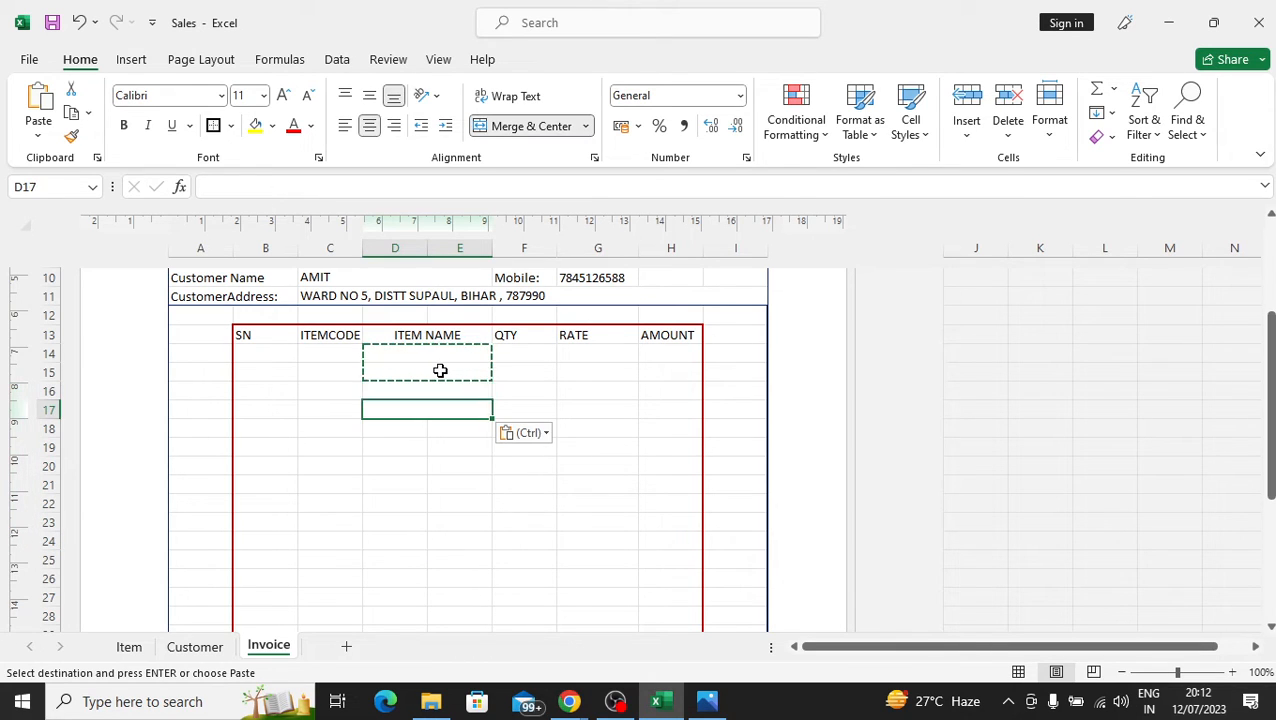
- Paste the copied merged ITEM NAME cells onto D18:E19, D20:E21 and D22:E23, and end the copy mode
key("Up")
key("shift+Right")
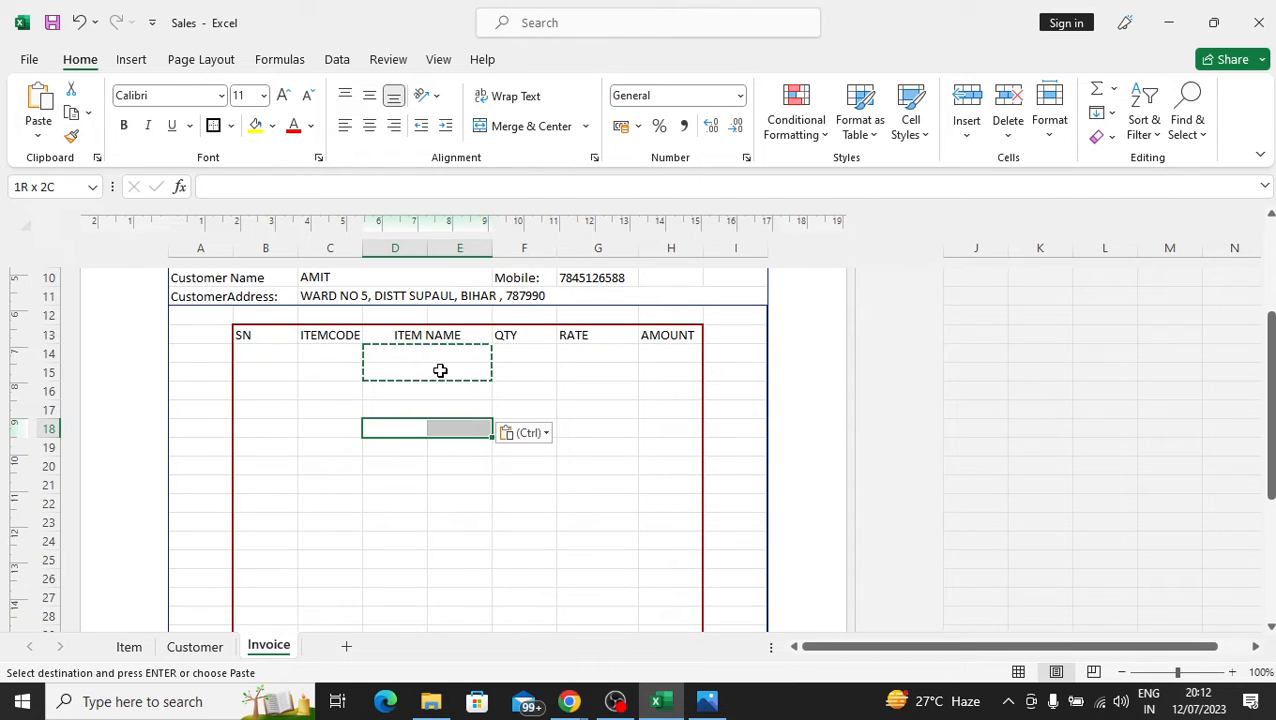
key("ctrl+v")
key("Down")
key("Down")
key("shift+Right")
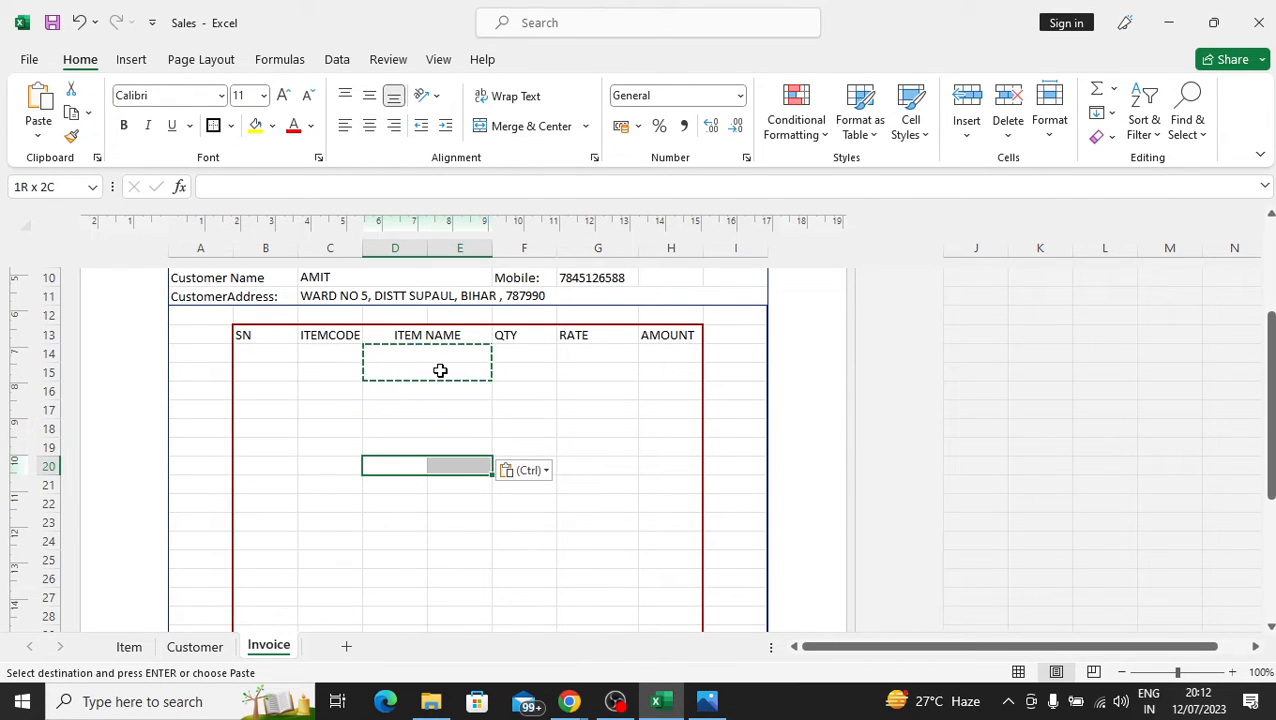
key("ctrl+v")
key("Down")
key("Down")
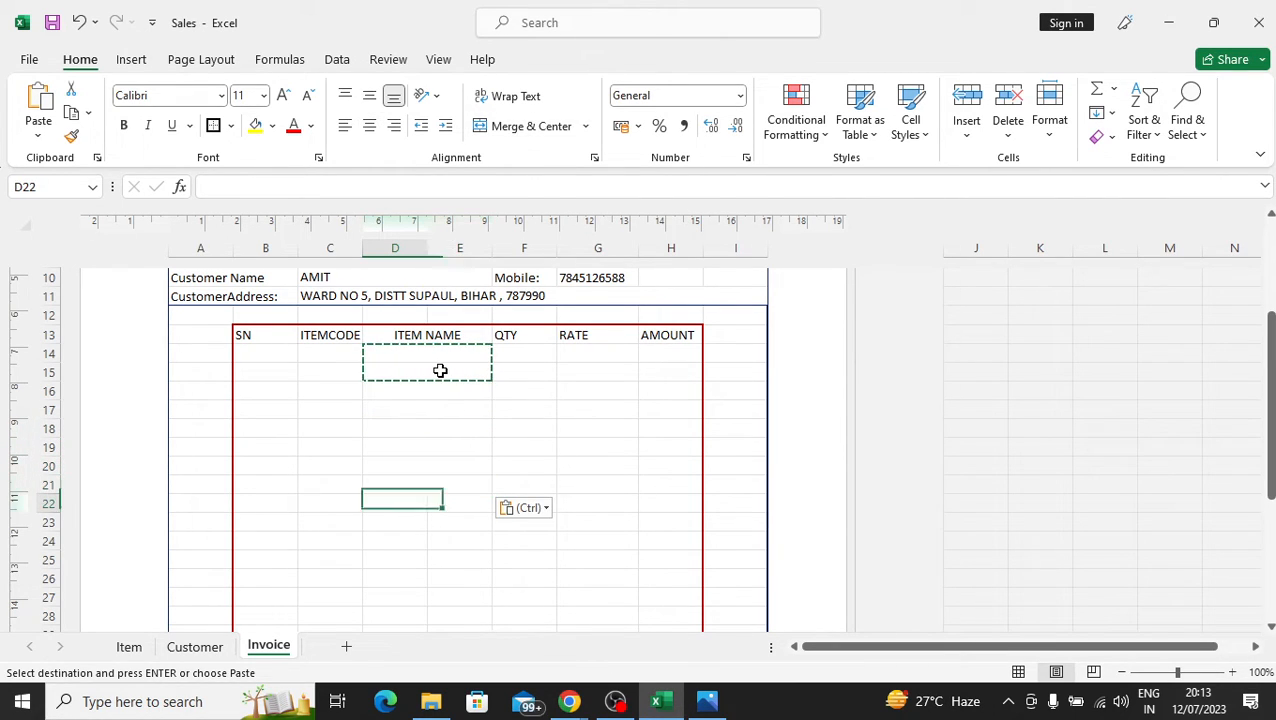
key("shift+Right")
key("ctrl+v")
key("Down")
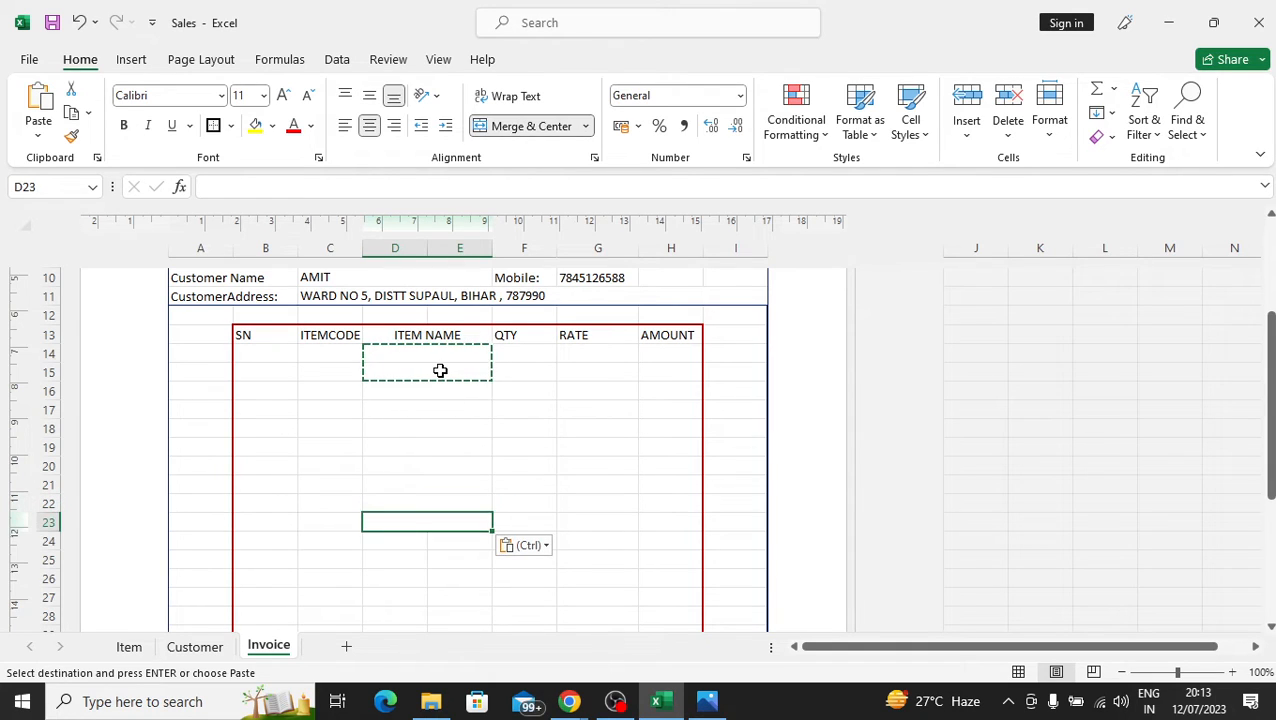
key("Down")
key("Up")
key("Up")
key("Up")
key("Up")
key("Escape")
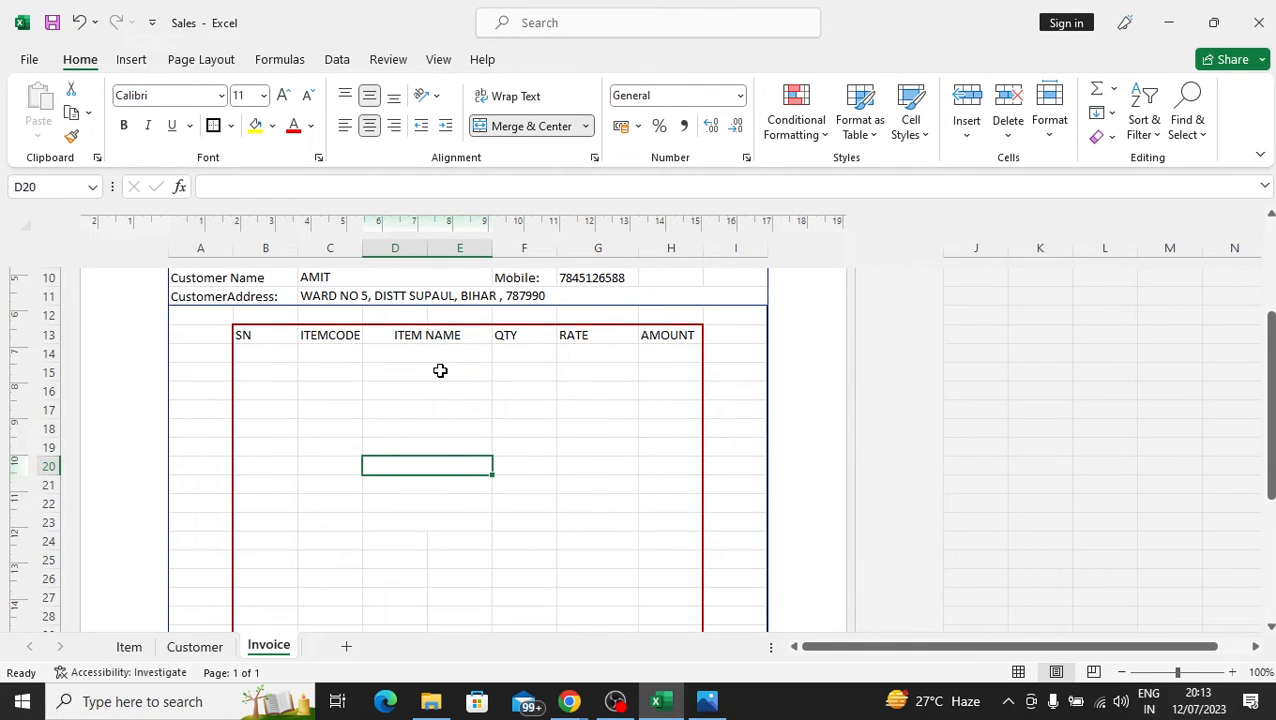
- Check the merged ITEM NAME cells in the invoice table and select the first ITEMCODE cell, C14
left_click(503, 485)
left_click(483, 424)
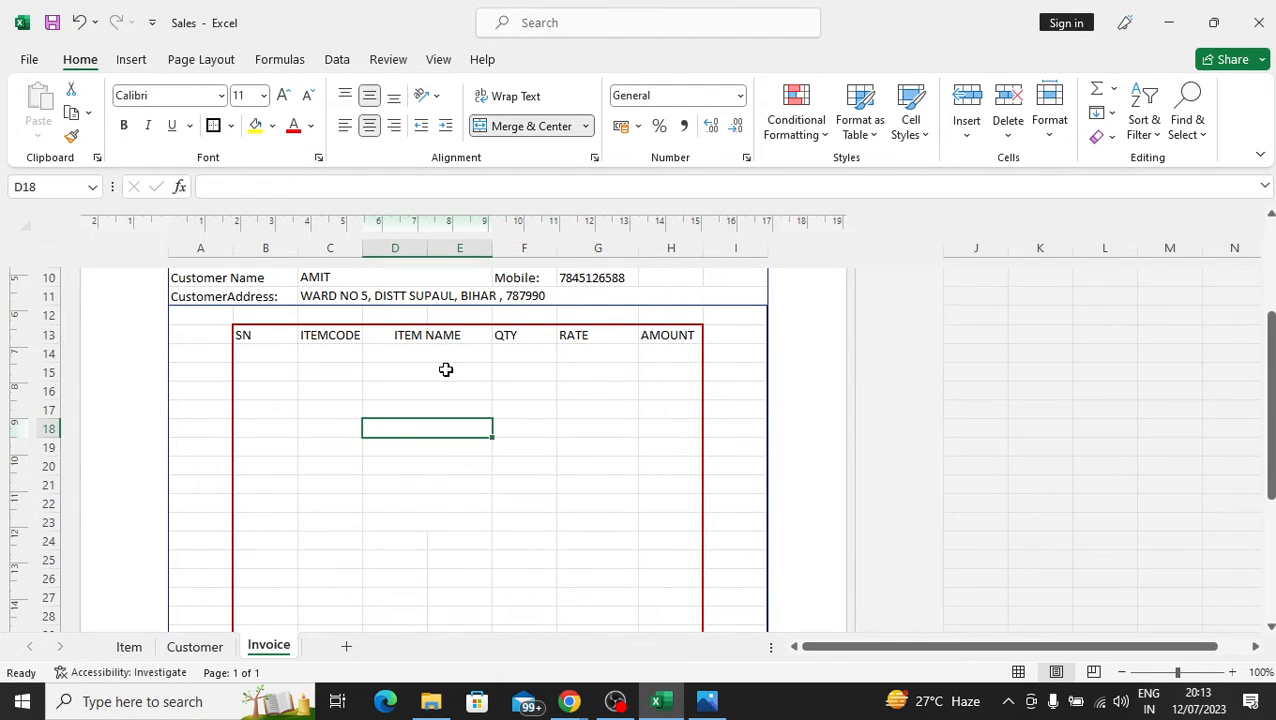
scroll(484, 444, "down", 6)
scroll(507, 464, "up", 8)
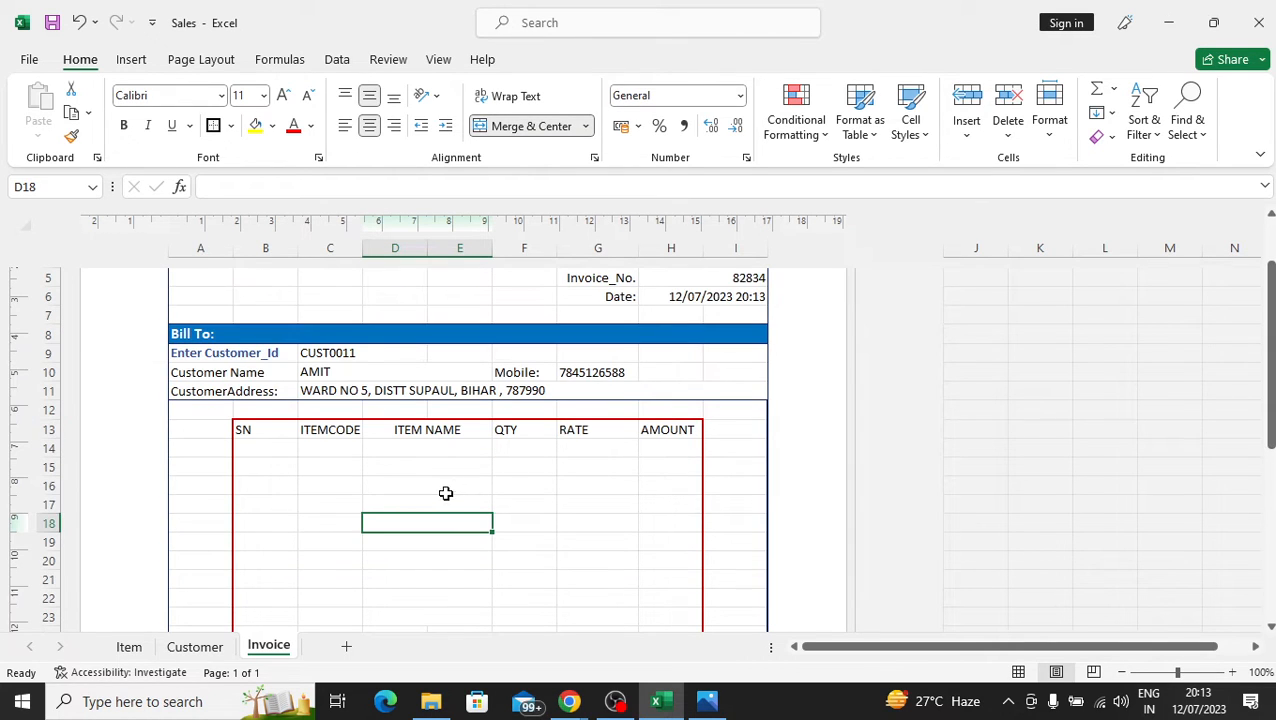
left_click(447, 467)
key("Up")
left_click(336, 444)
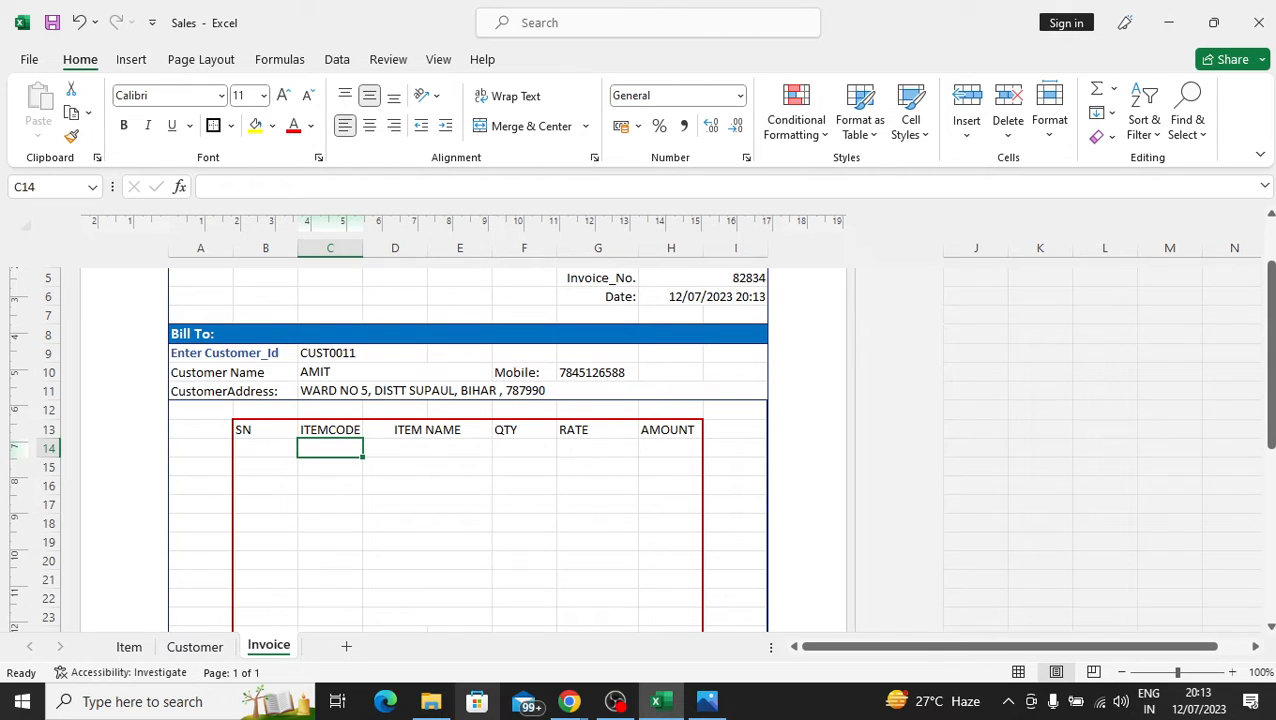
- Switch to the Google Meet call in Chrome, admit the waiting participant, and return to the Sales workbook in Excel
left_click(569, 701)
left_click(503, 573)
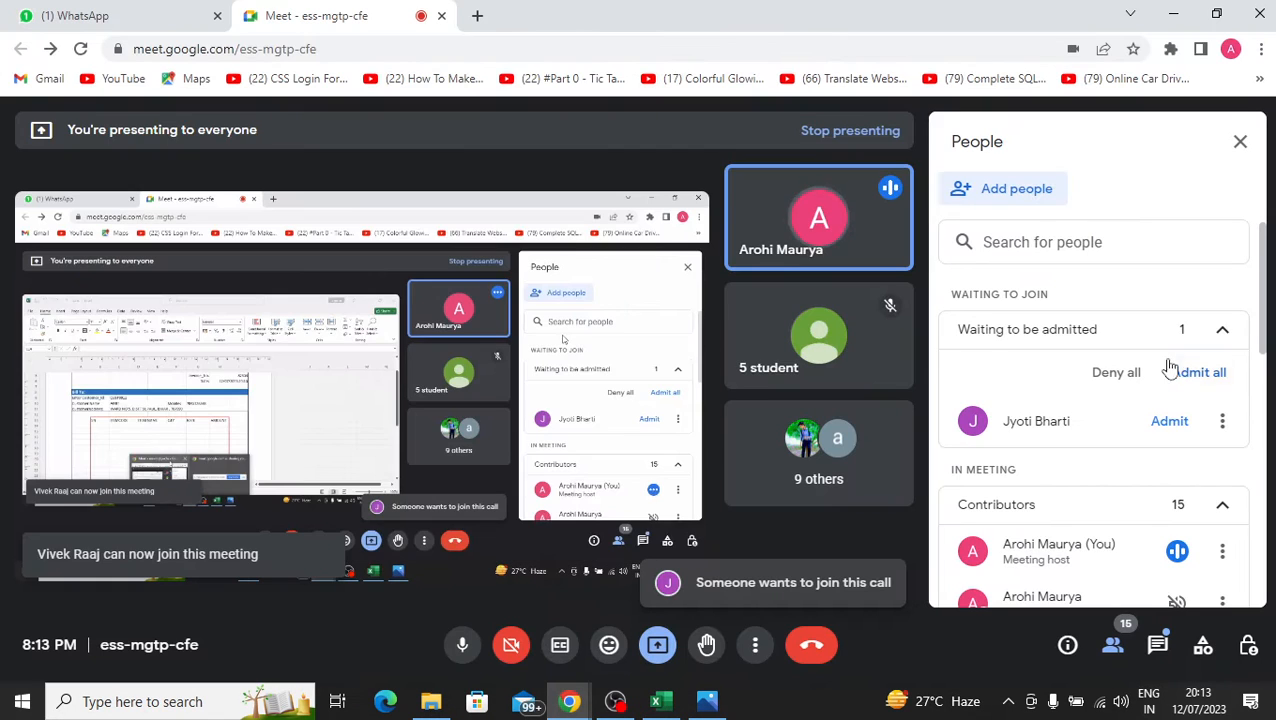
left_click(1198, 372)
left_click(734, 441)
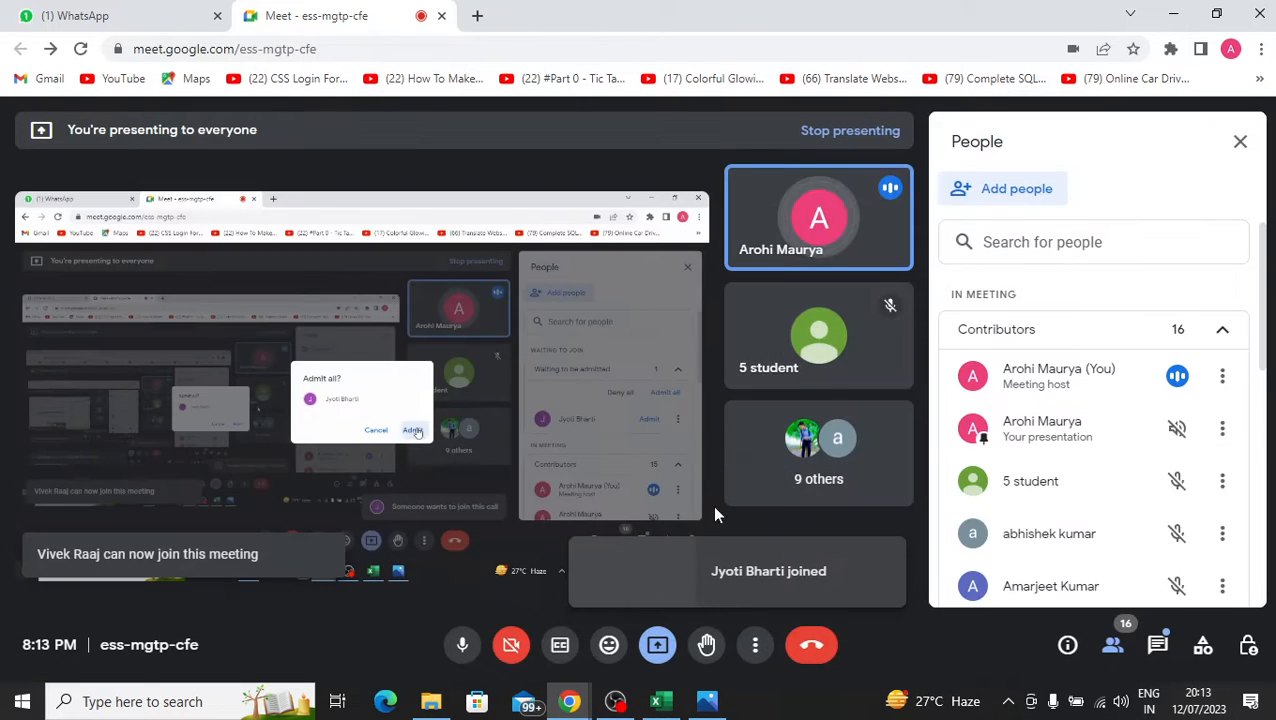
left_click(659, 701)
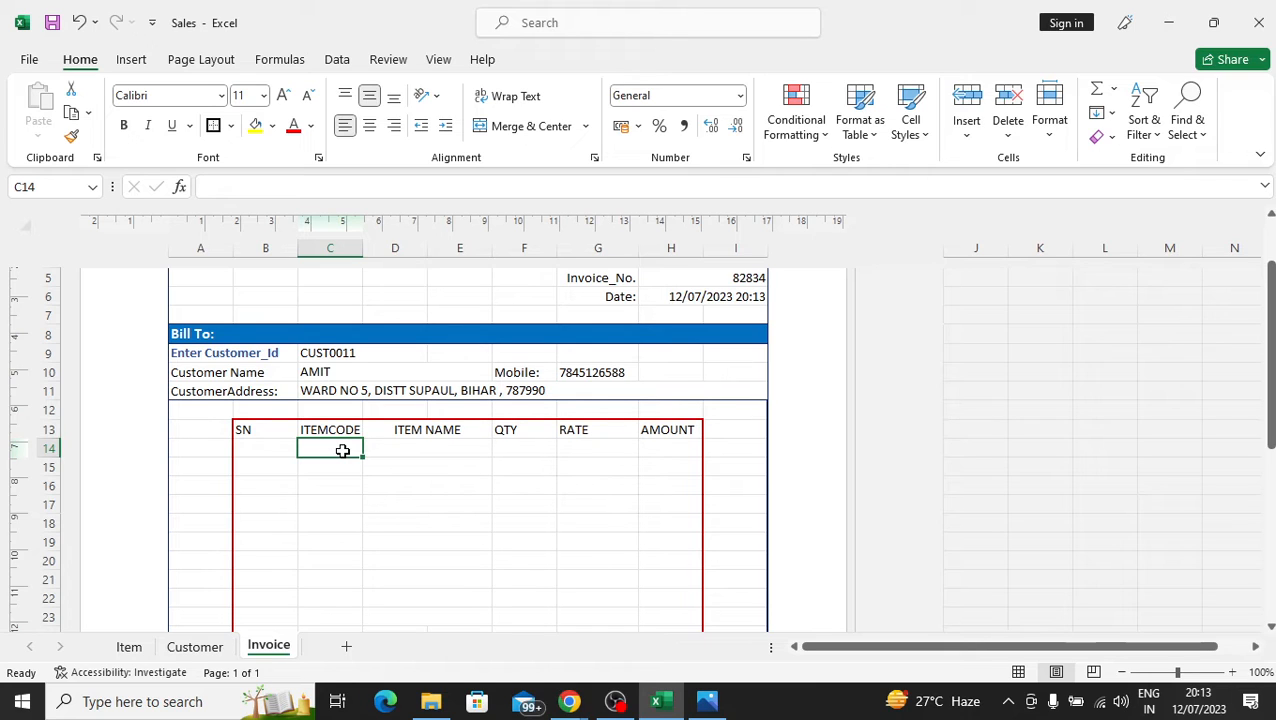
- Add List data validation to cell C14 with the Item sheet codes =Item!$B$3:$B$16 as its source
left_click(348, 64)
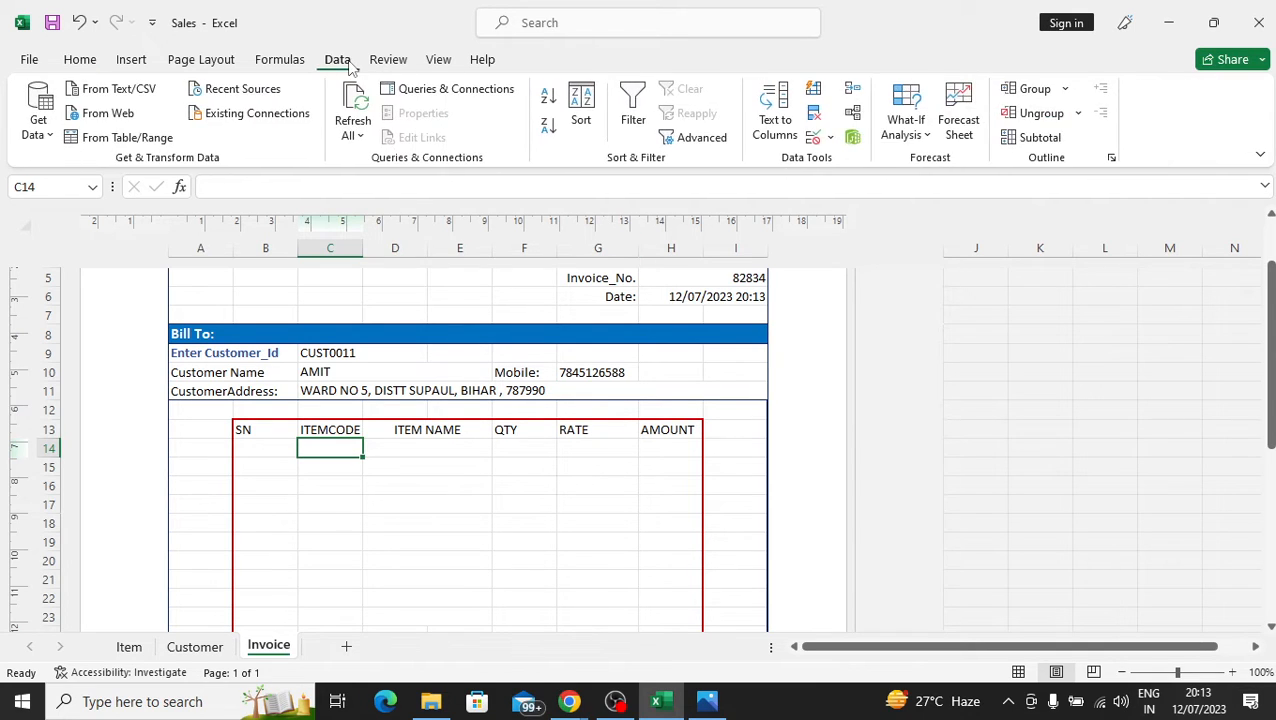
left_click(830, 138)
left_click(848, 163)
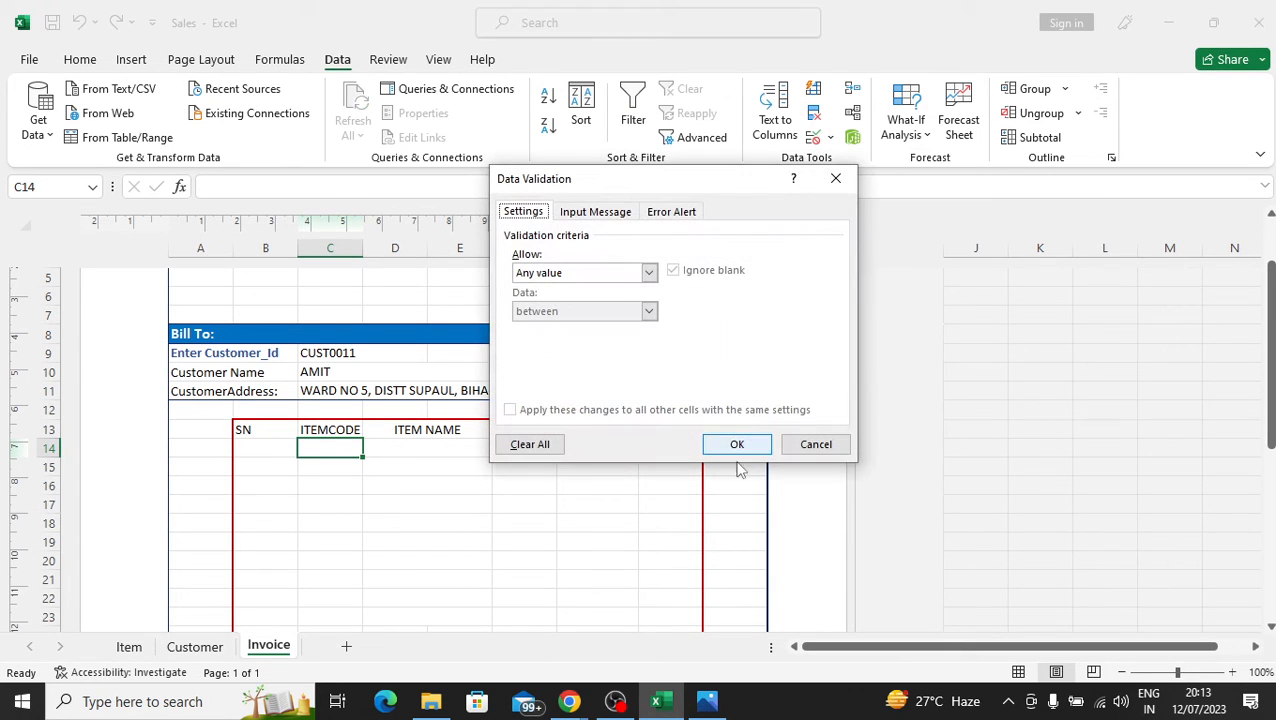
left_click(648, 272)
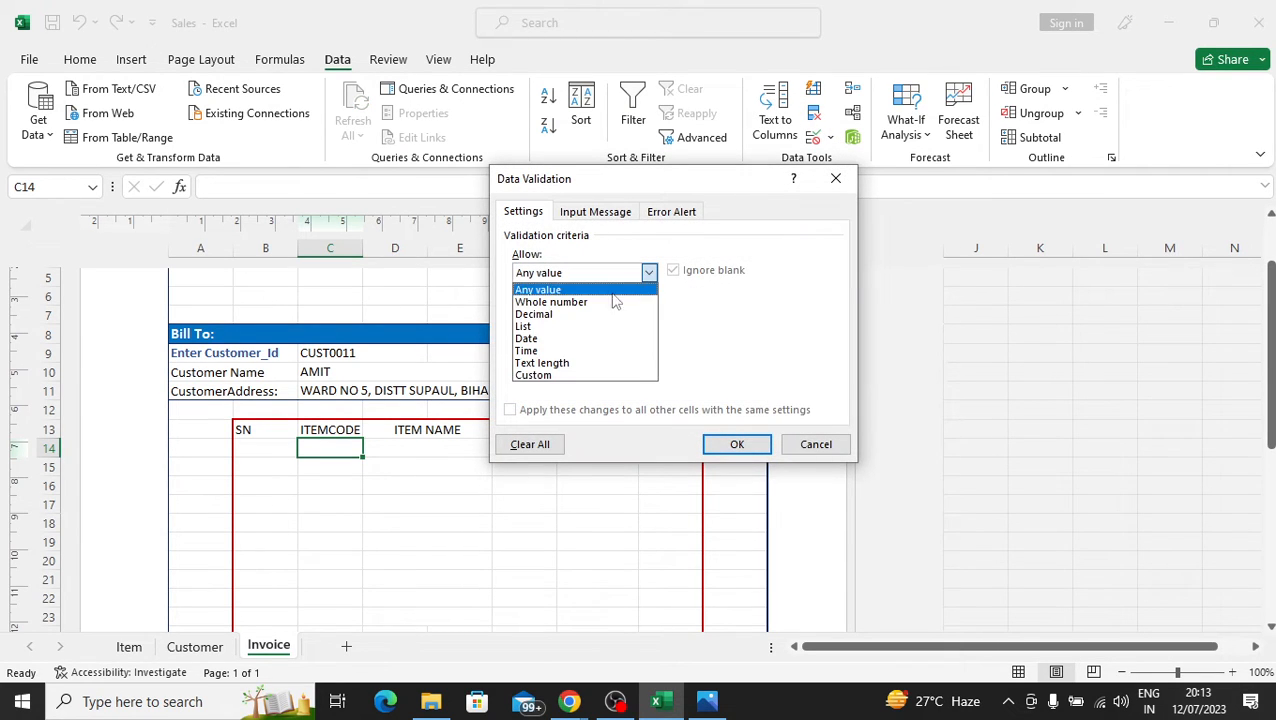
left_click(530, 326)
left_click(546, 349)
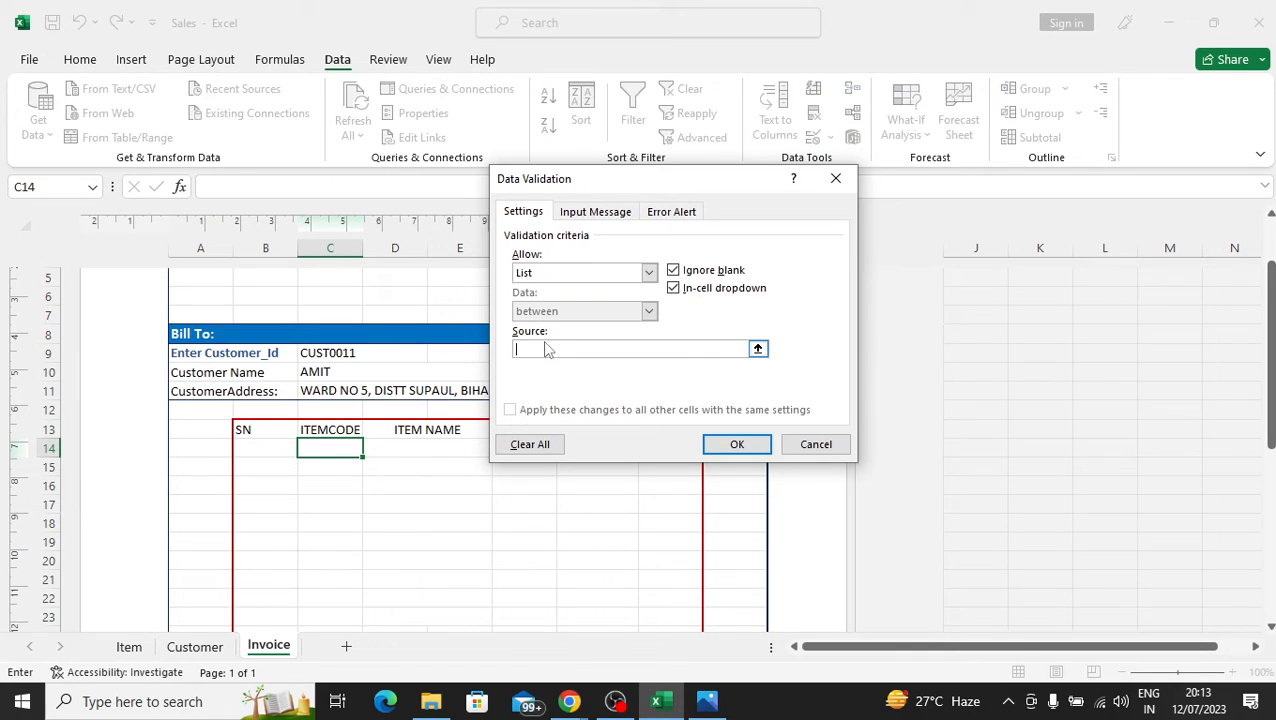
left_click(129, 648)
left_click_drag(195, 284, 165, 577)
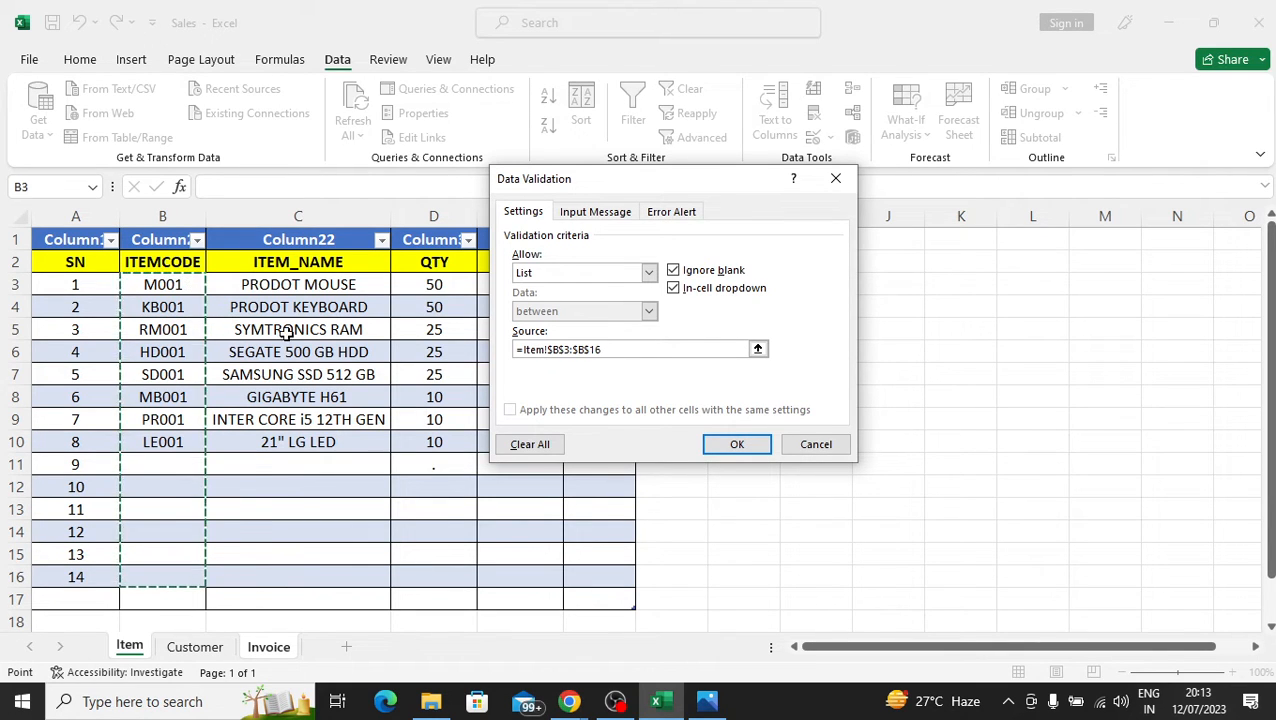
left_click(736, 443)
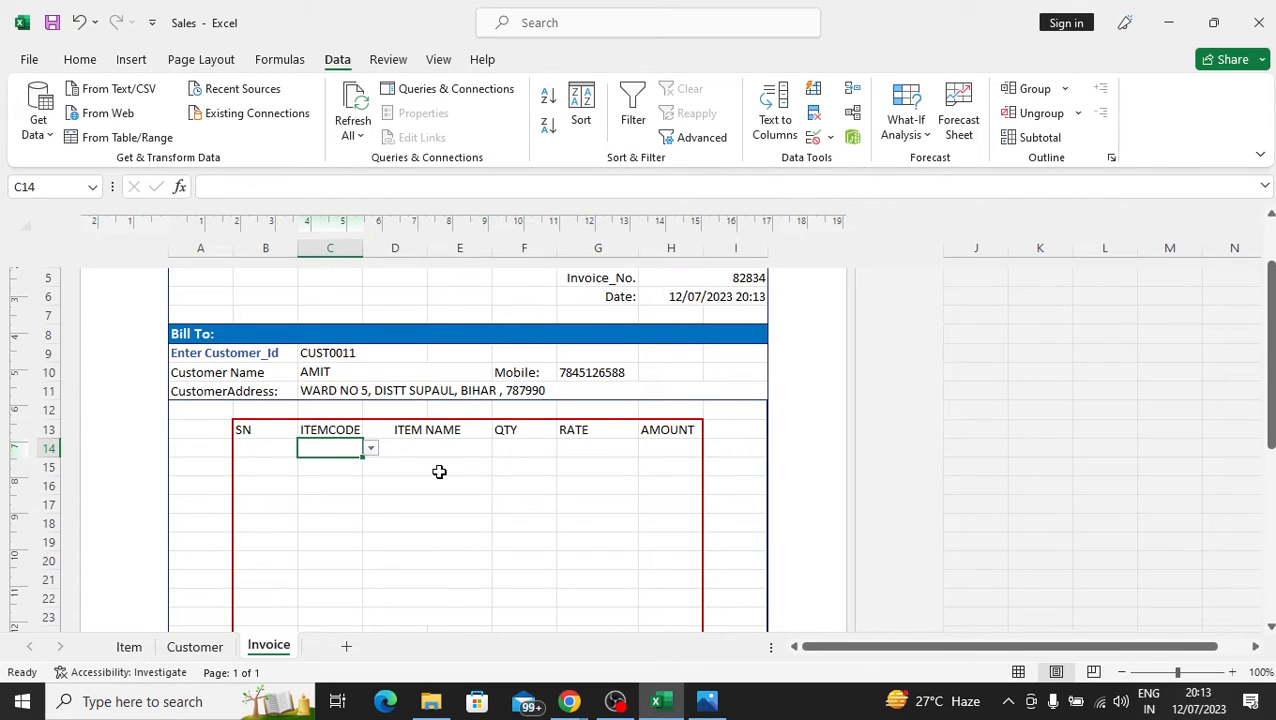
- Try the item code list in cell C14 by choosing M001, and set the cell to KB001
left_click(439, 472)
left_click(353, 447)
left_click(370, 448)
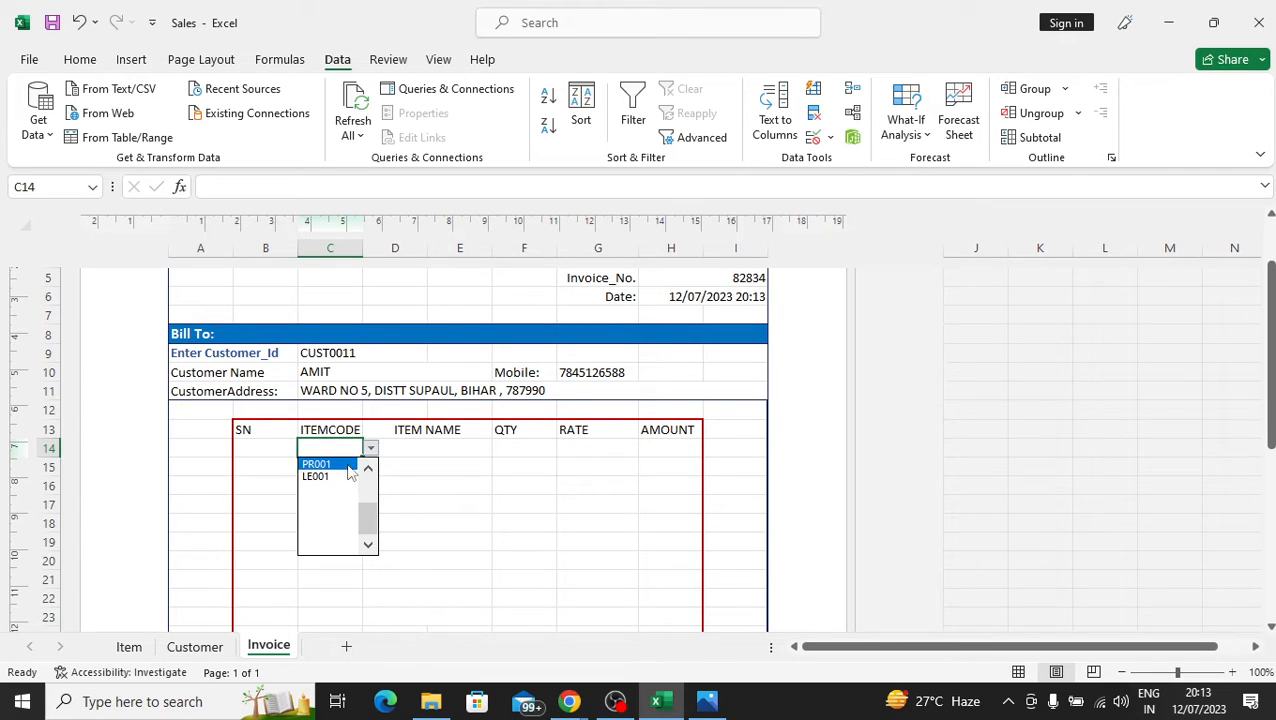
left_click_drag(367, 515, 366, 487)
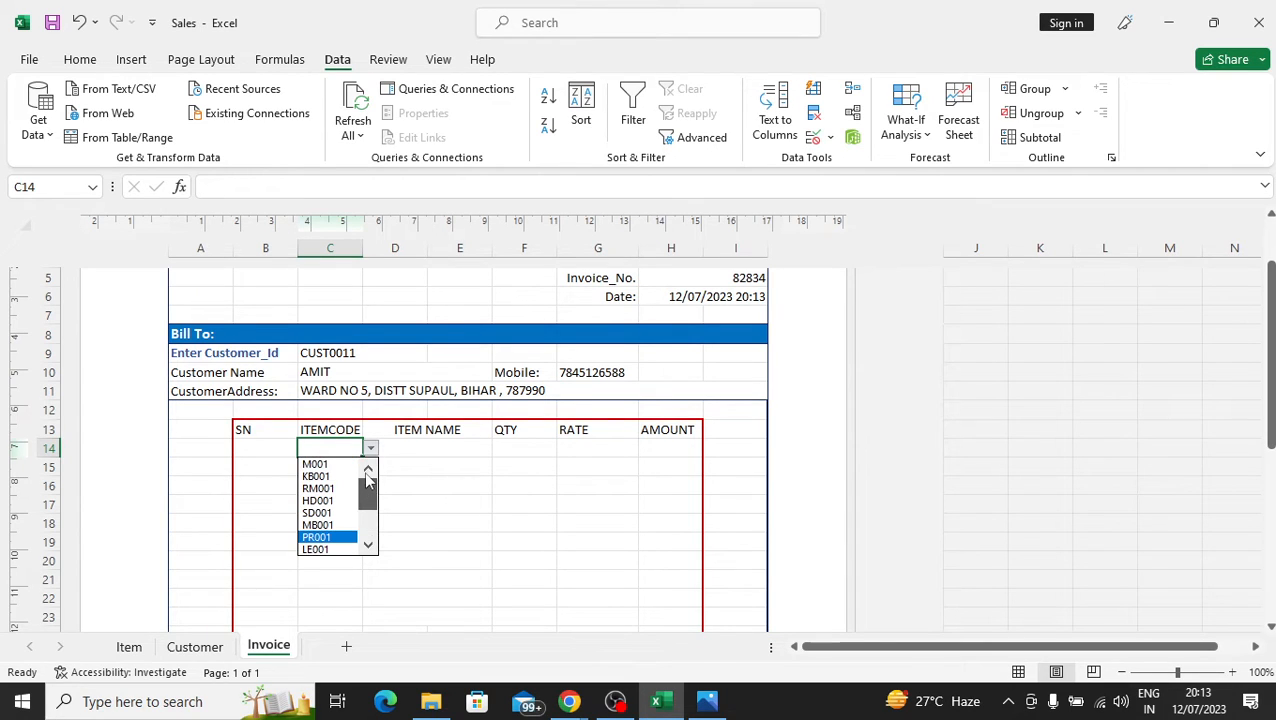
left_click(316, 464)
left_click(370, 448)
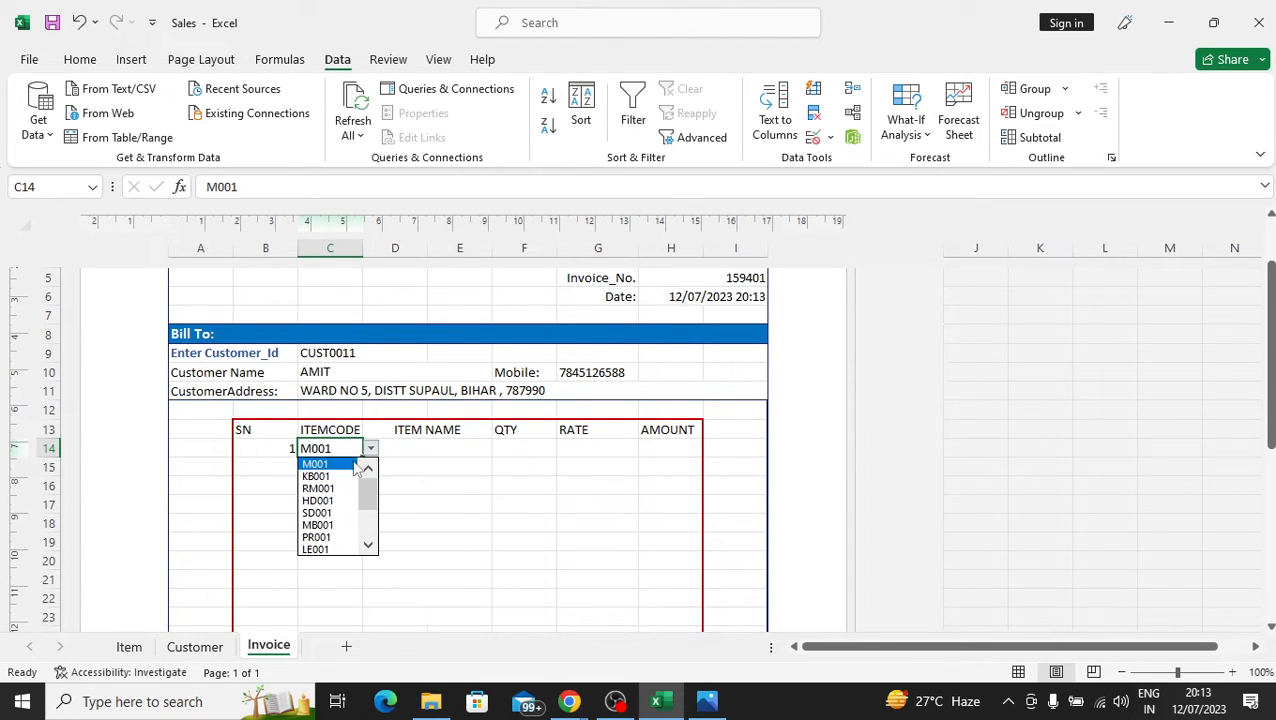
left_click(338, 476)
left_click(338, 476)
left_click(347, 451)
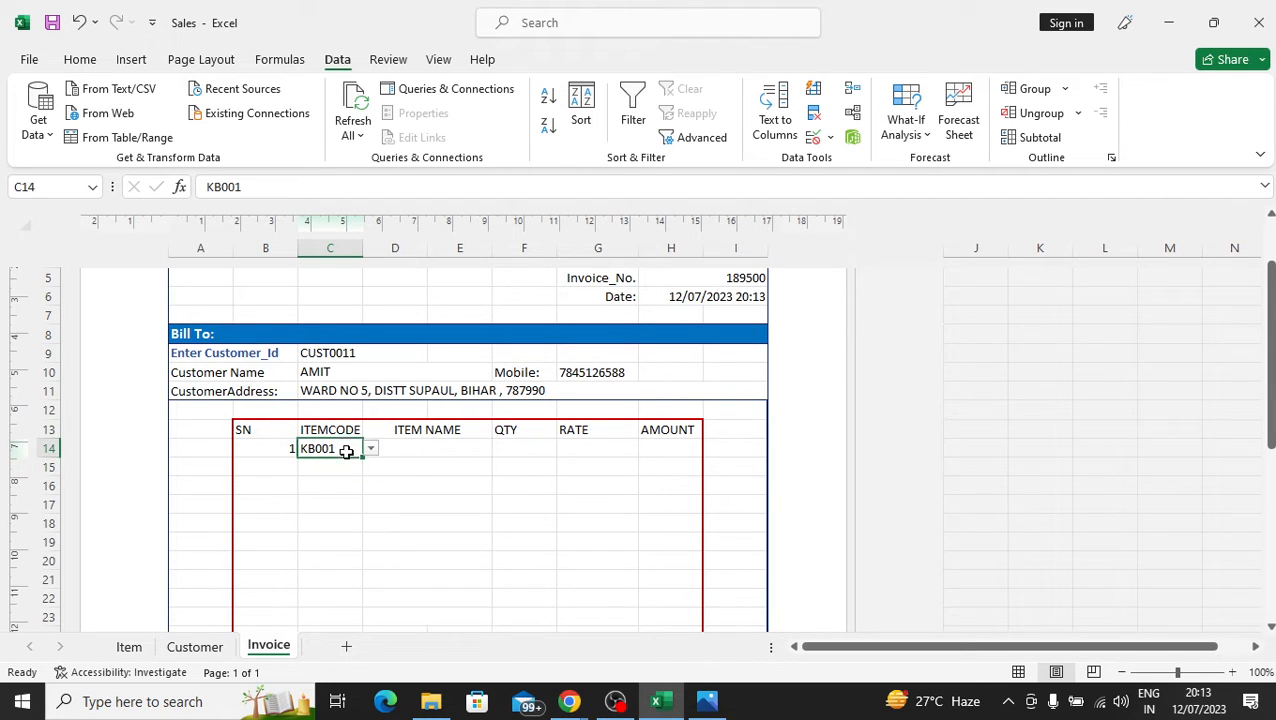
- Fill the item code and its validation list from C14 down through C23
key("shift+Down")
key("shift+Down")
key("shift+Down")
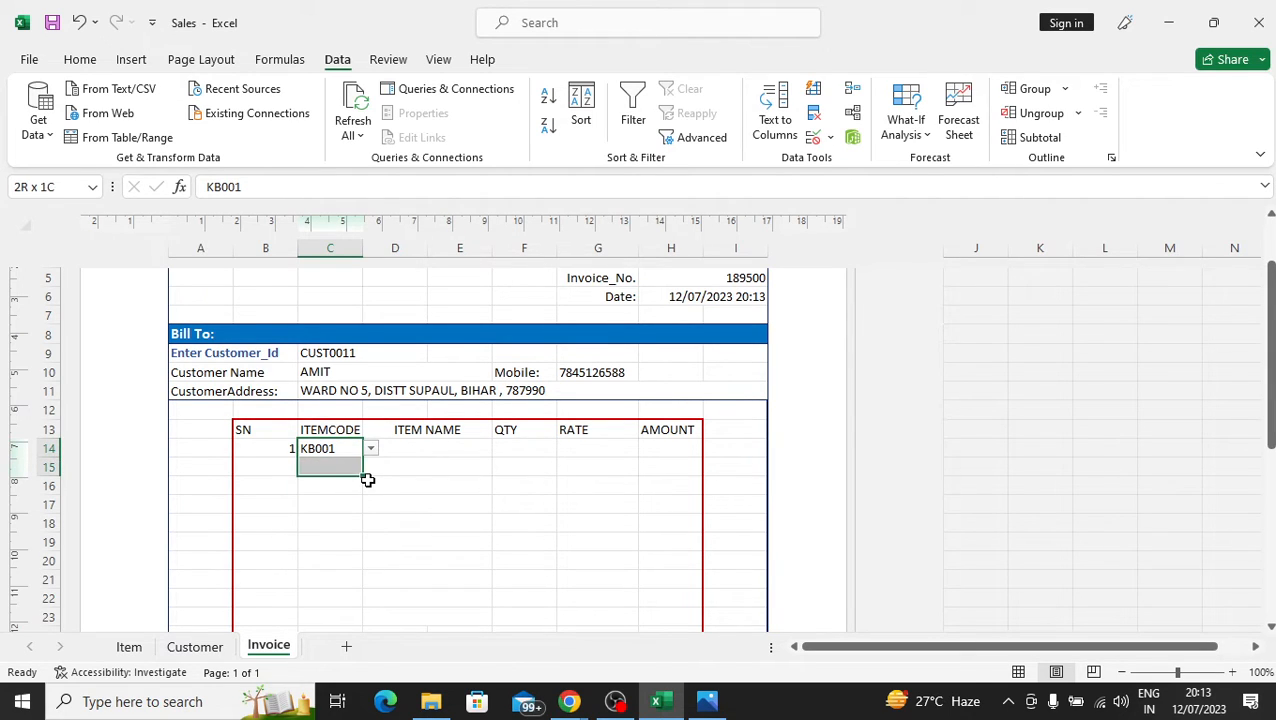
key("shift+Down")
key("shift+Down")
key("shift+Down")
key("shift+Down")
key("shift+Down")
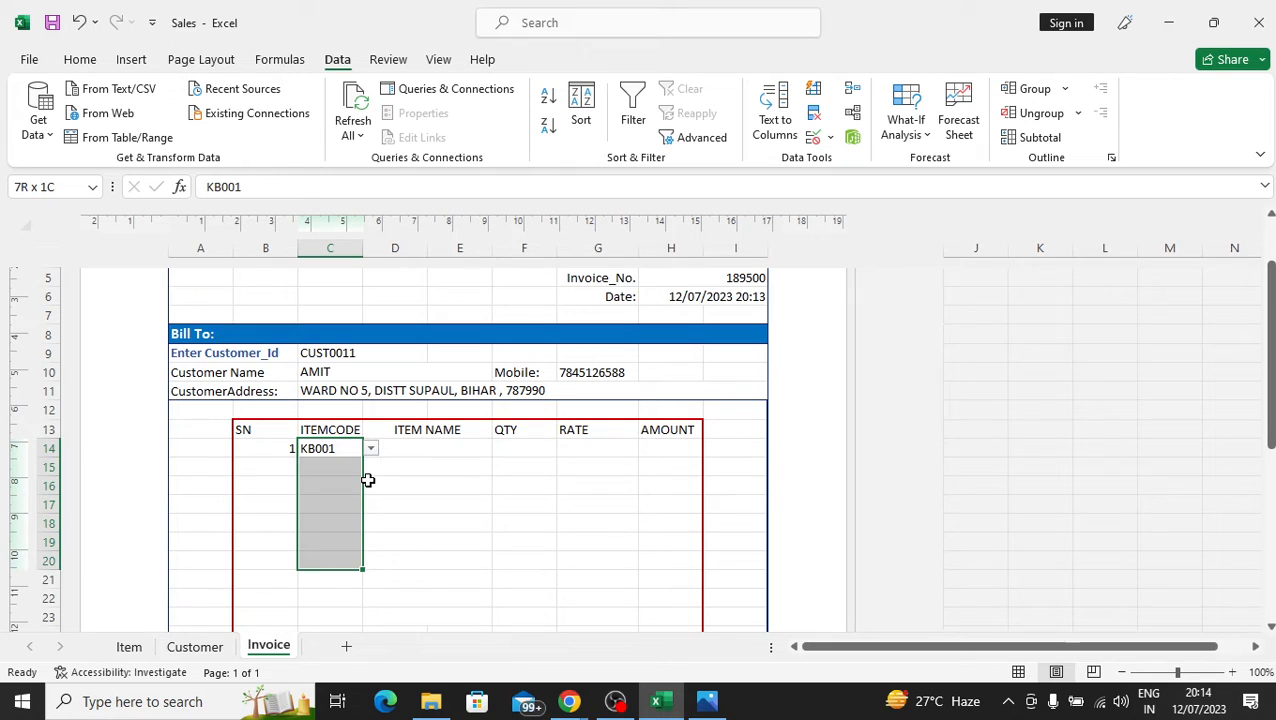
key("shift+Down")
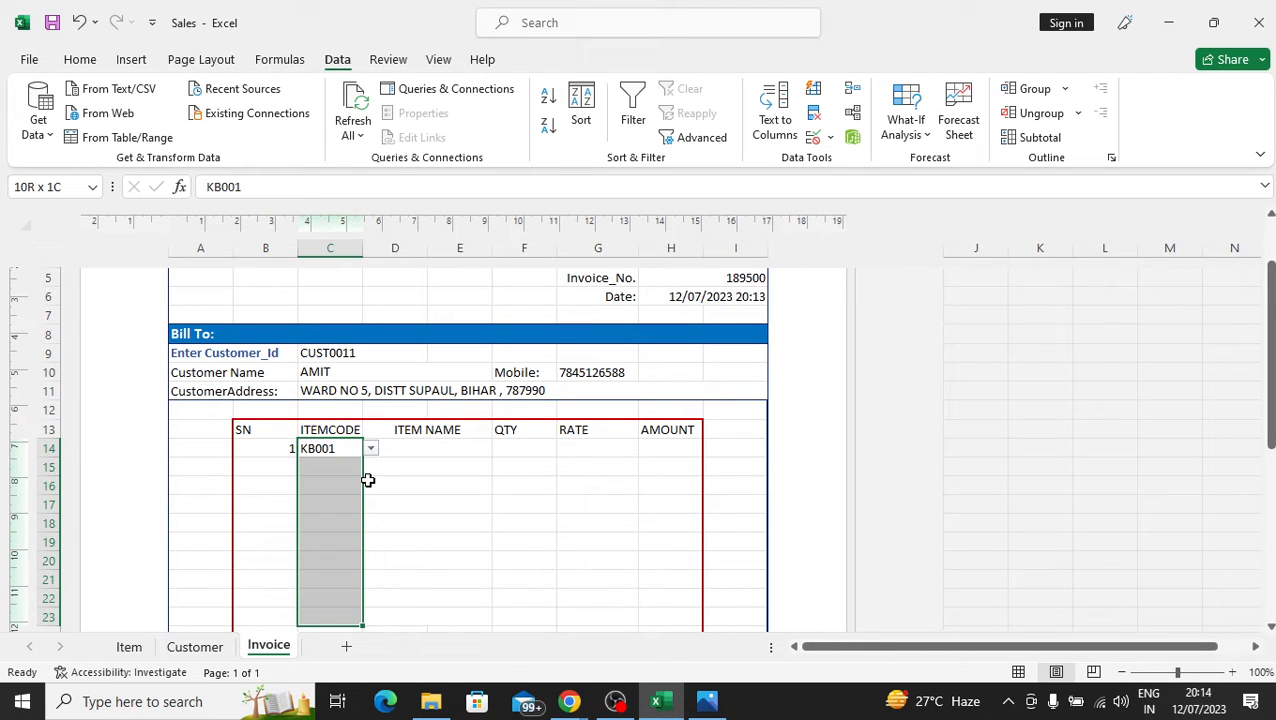
key("ctrl+d")
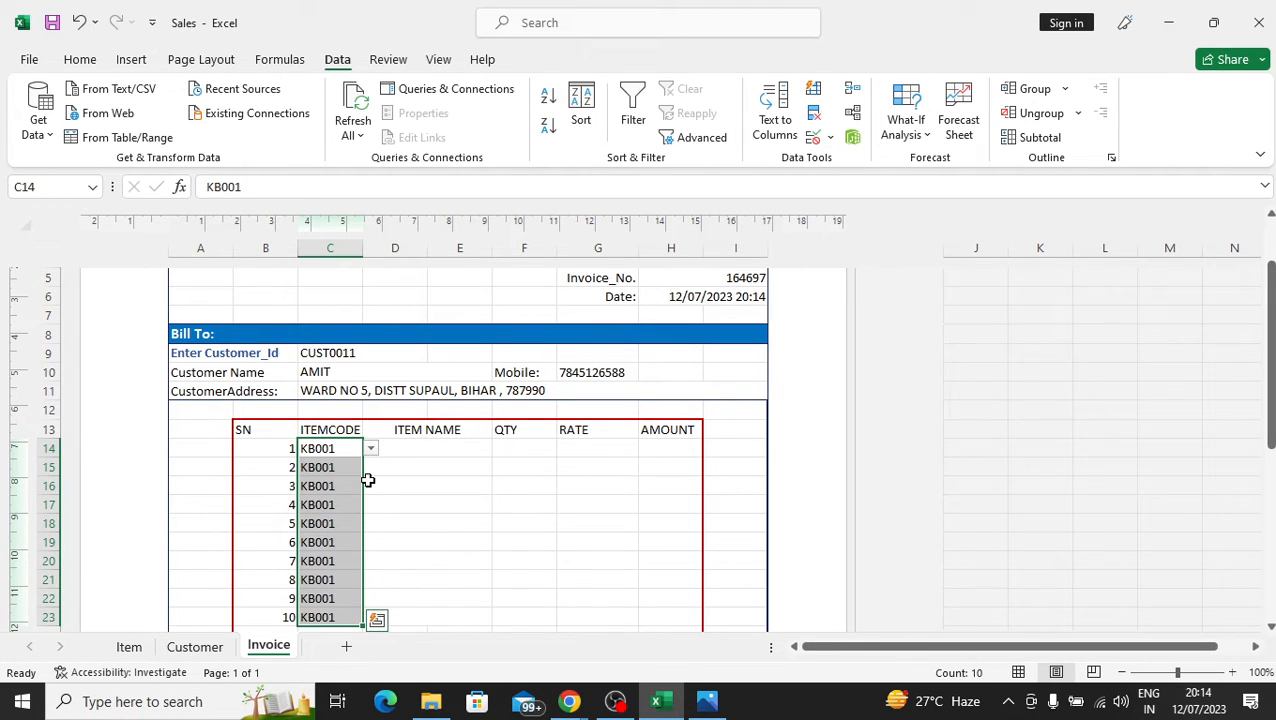
left_click(450, 505)
left_click(335, 449)
left_click(358, 469)
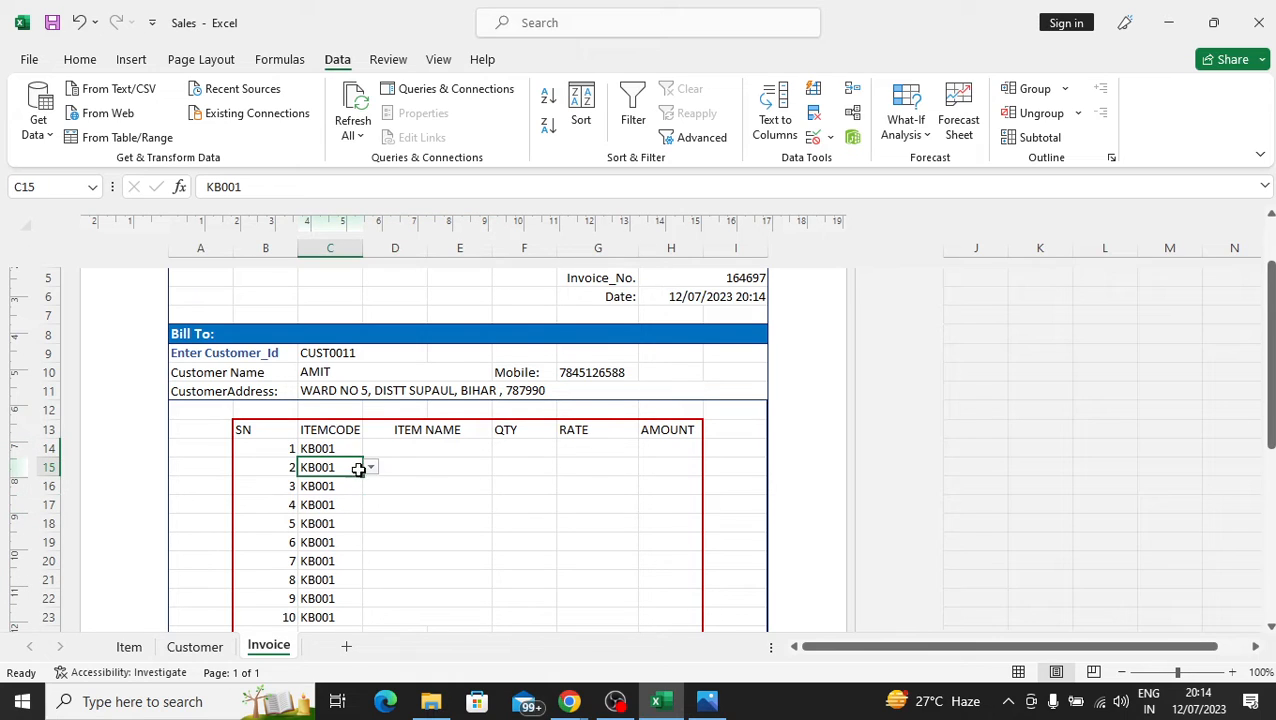
- Set the item codes in cells C14 and C15 to the blank entry of their validation lists
left_click(352, 445)
left_click(370, 449)
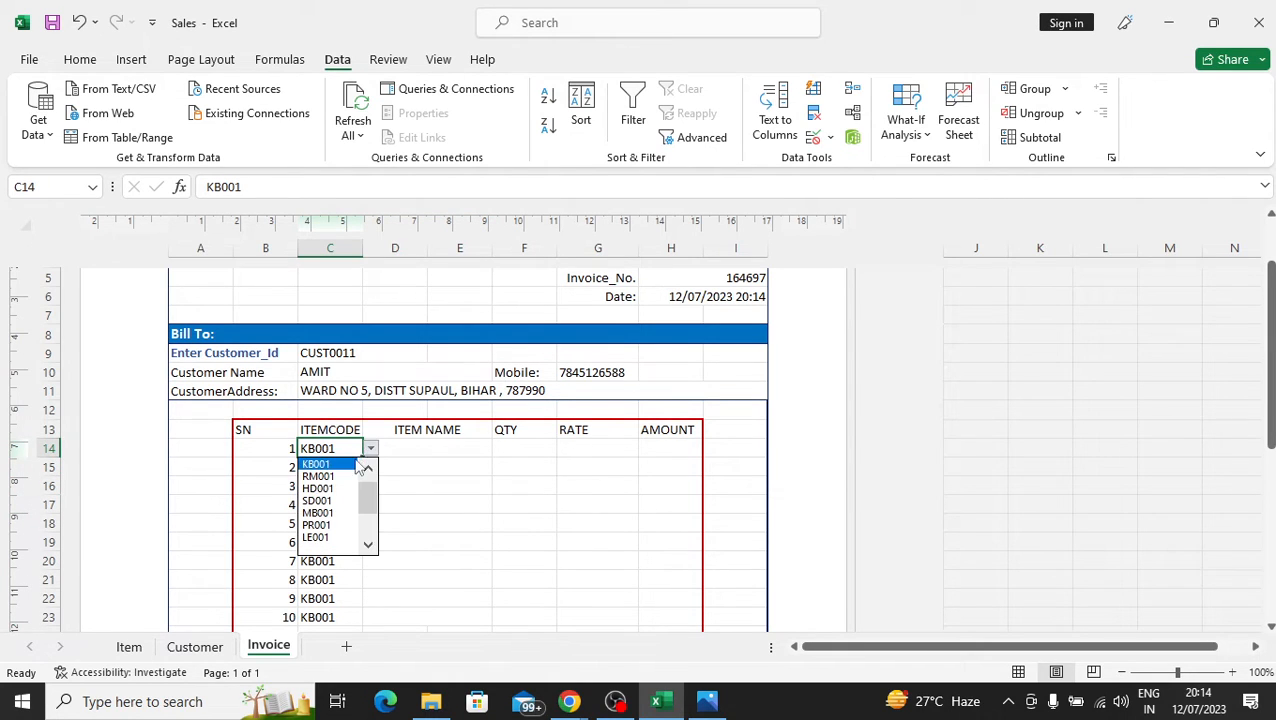
left_click(354, 487)
left_click(345, 467)
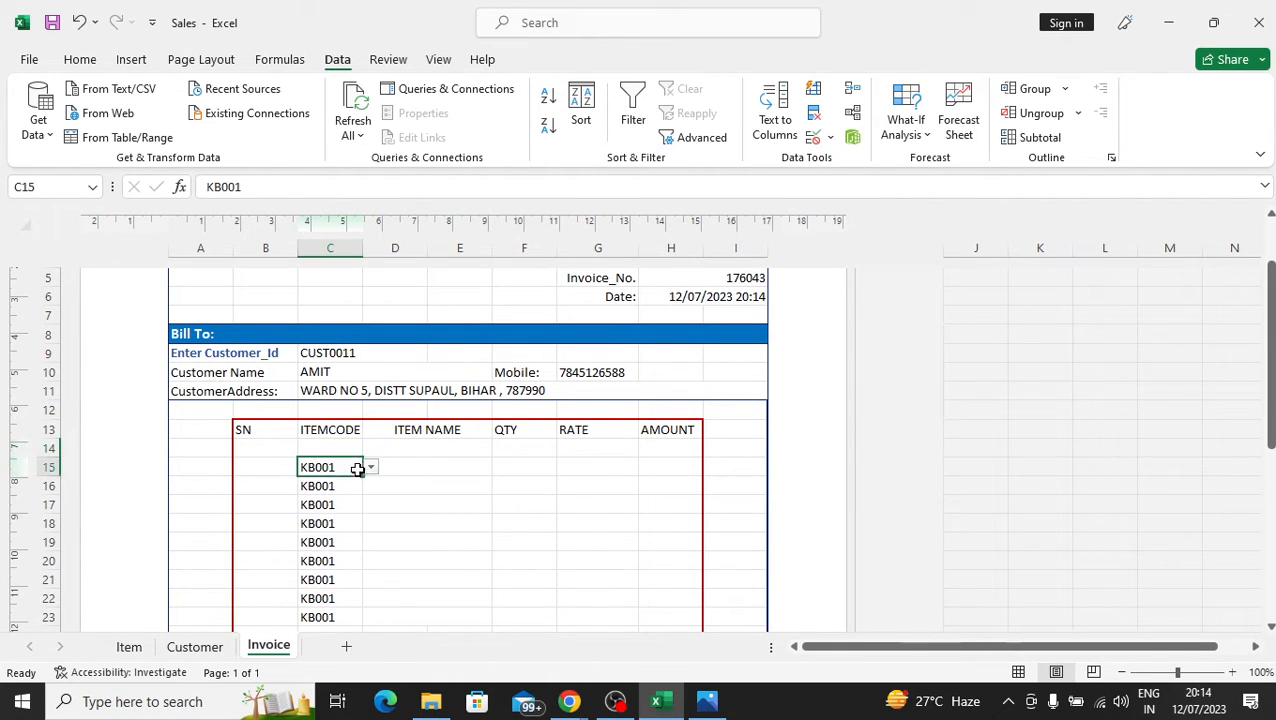
left_click(370, 467)
left_click(330, 563)
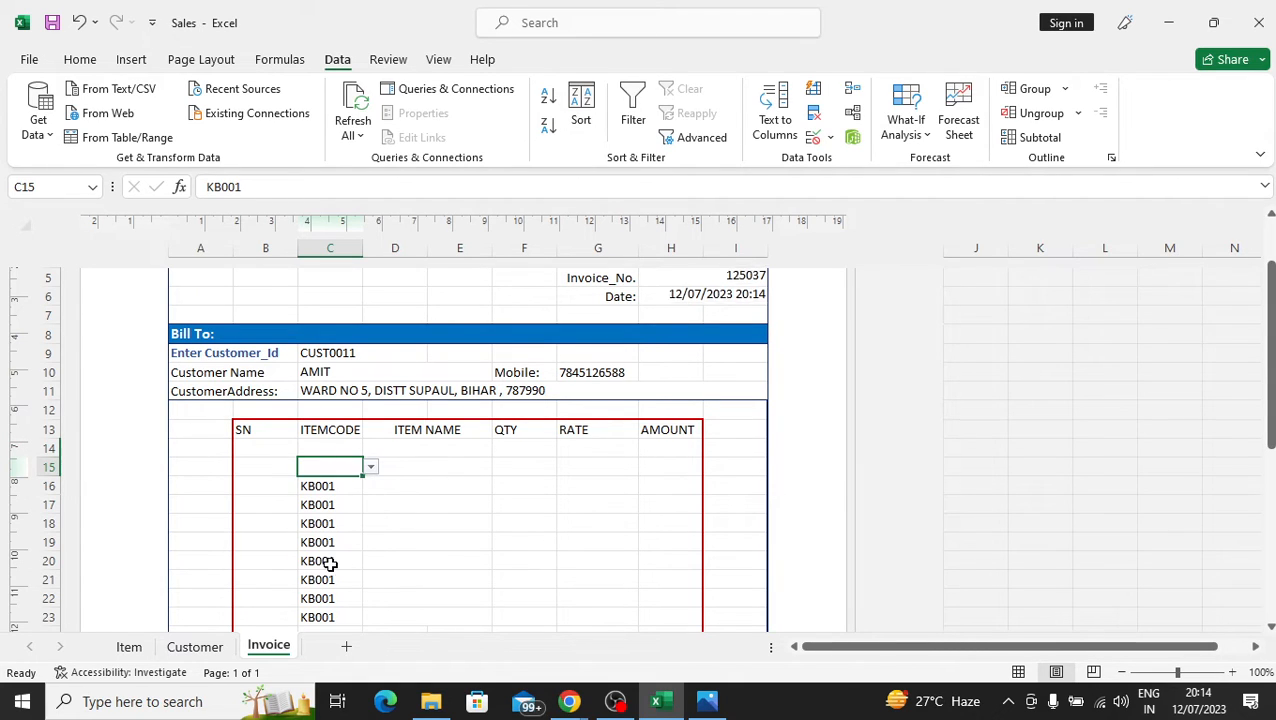
- Set the item codes in C16 and C17 to the blank list entry, and check the source codes on the Item sheet
left_click(345, 486)
left_click(370, 486)
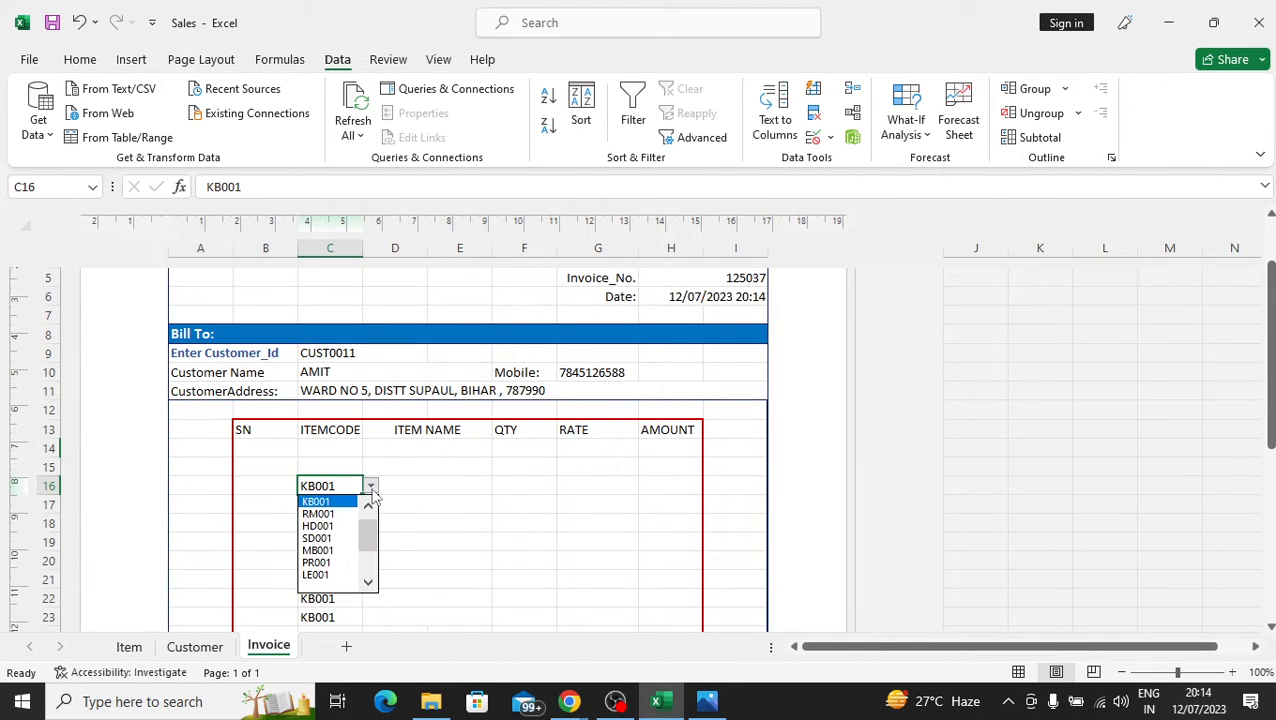
left_click(340, 575)
left_click(360, 505)
left_click(370, 504)
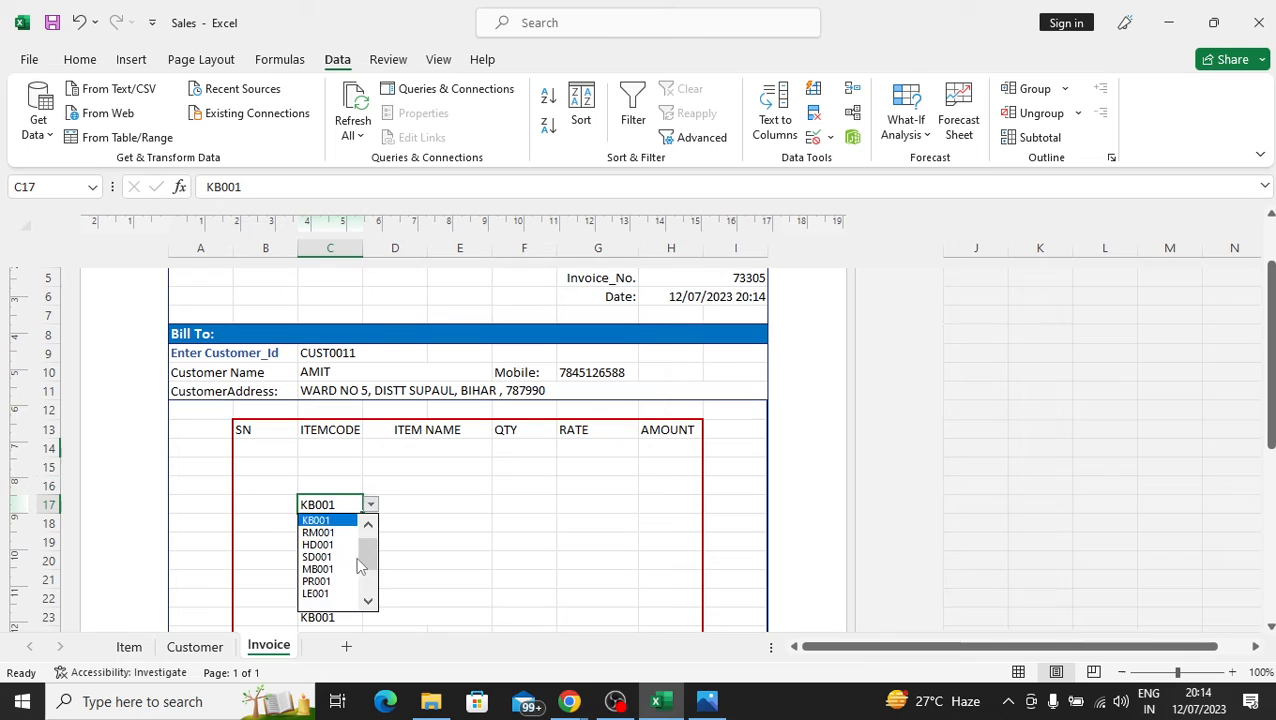
left_click(320, 593)
left_click(370, 504)
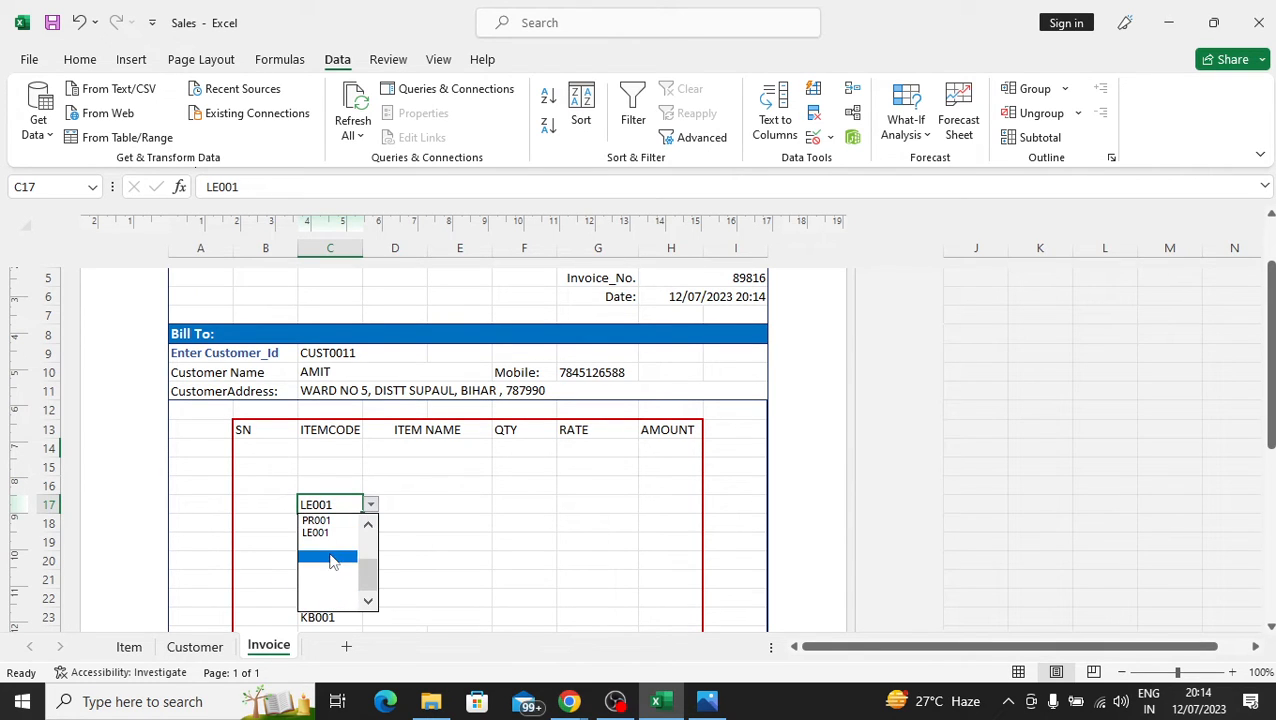
left_click(333, 555)
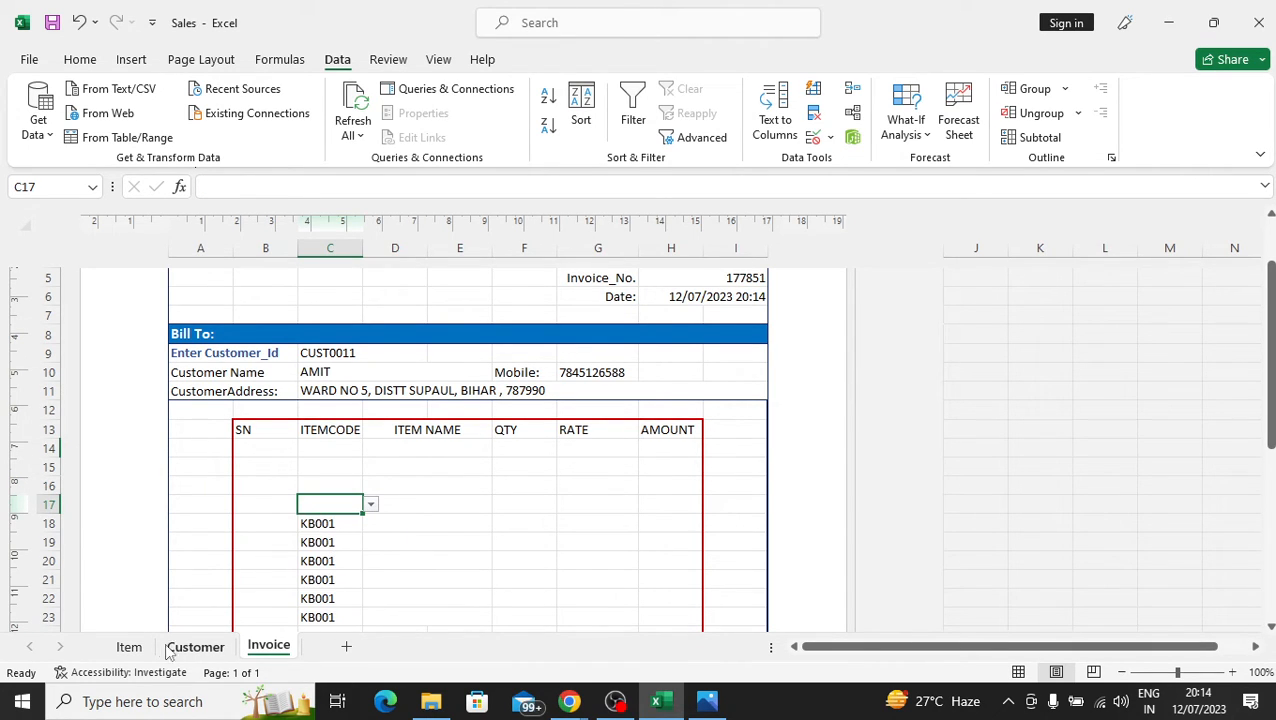
left_click(129, 646)
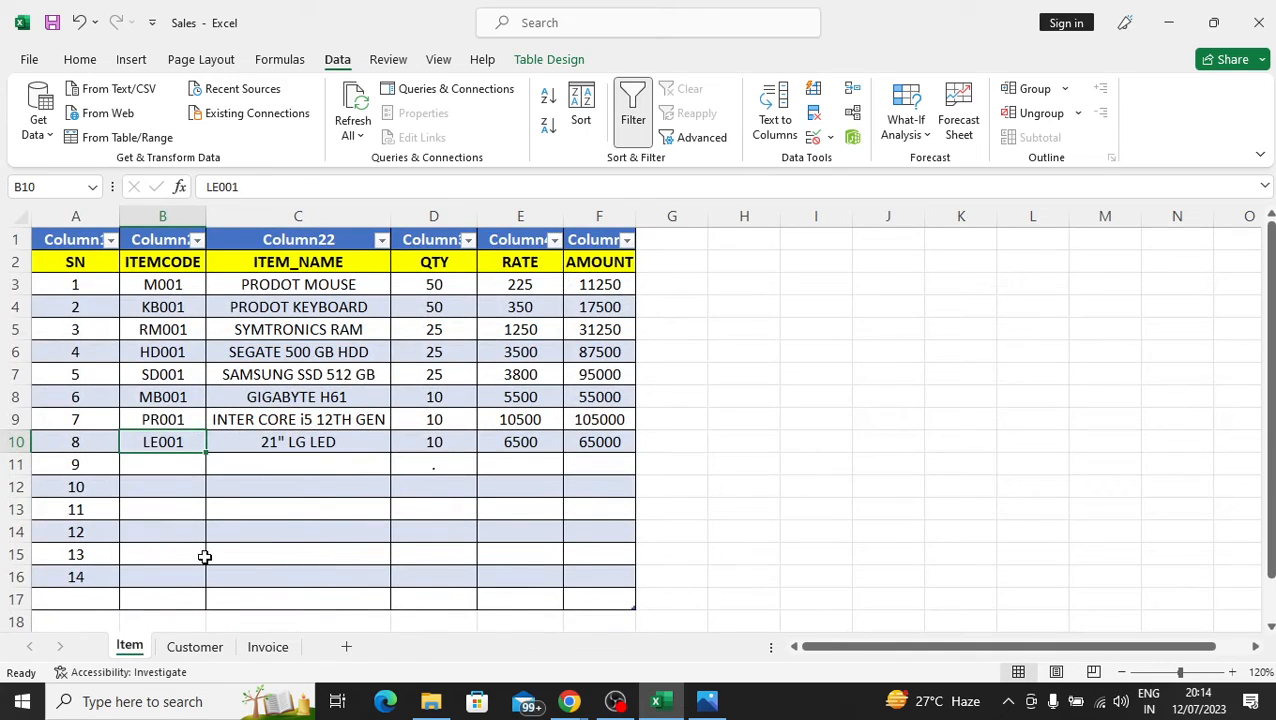
left_click(267, 646)
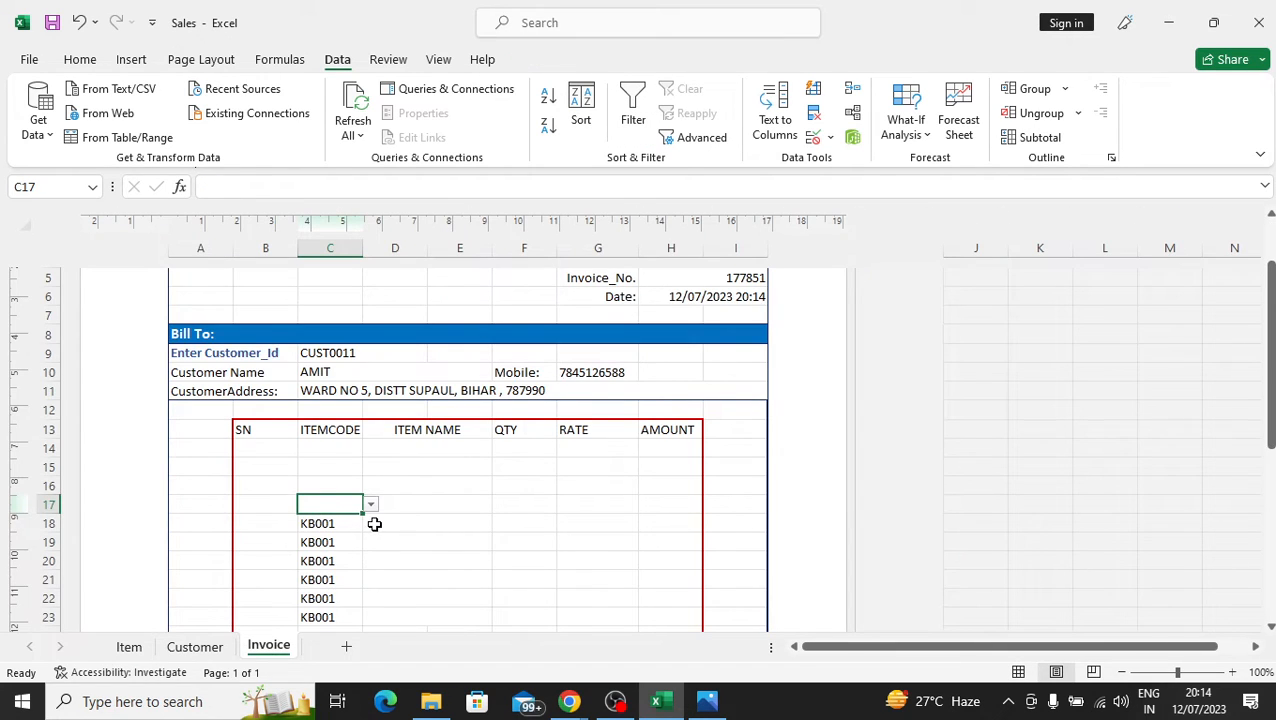
- Set the item codes in cells C18, C19 and C20 to the blank entry of their validation lists
scroll(374, 524, "down", 2)
left_click(340, 430)
left_click(370, 428)
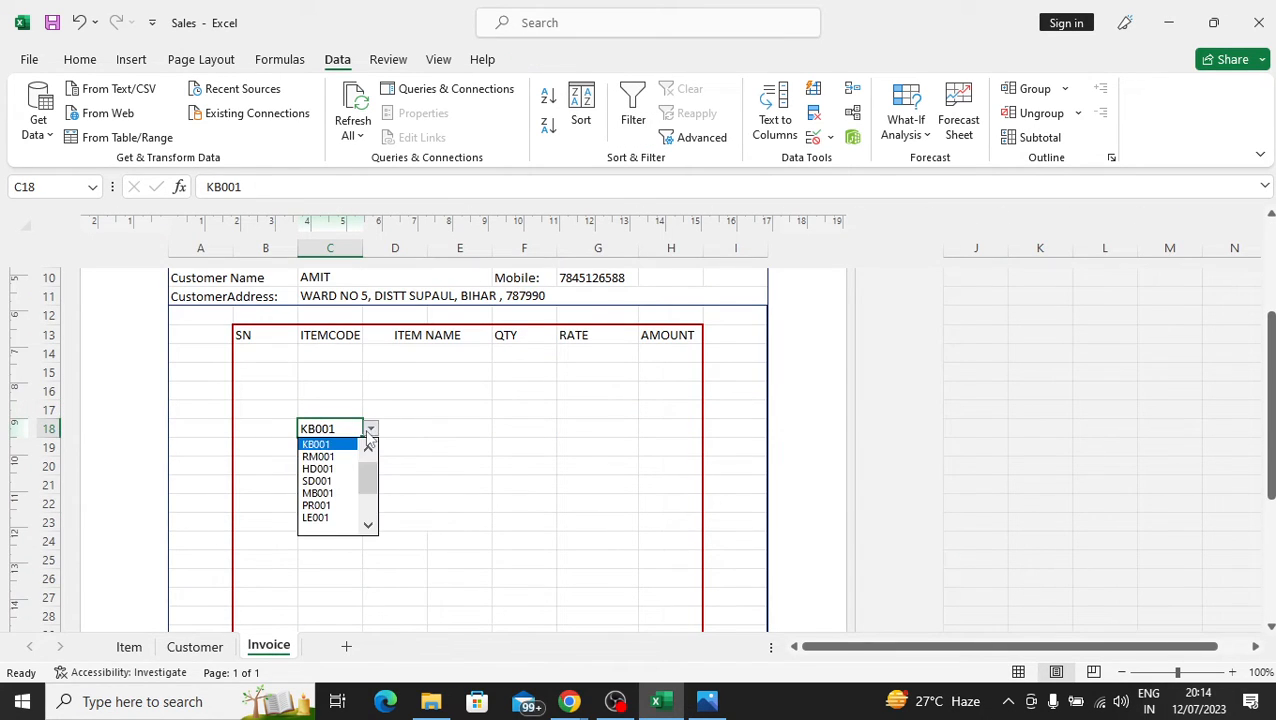
left_click(336, 528)
left_click(353, 456)
left_click(370, 448)
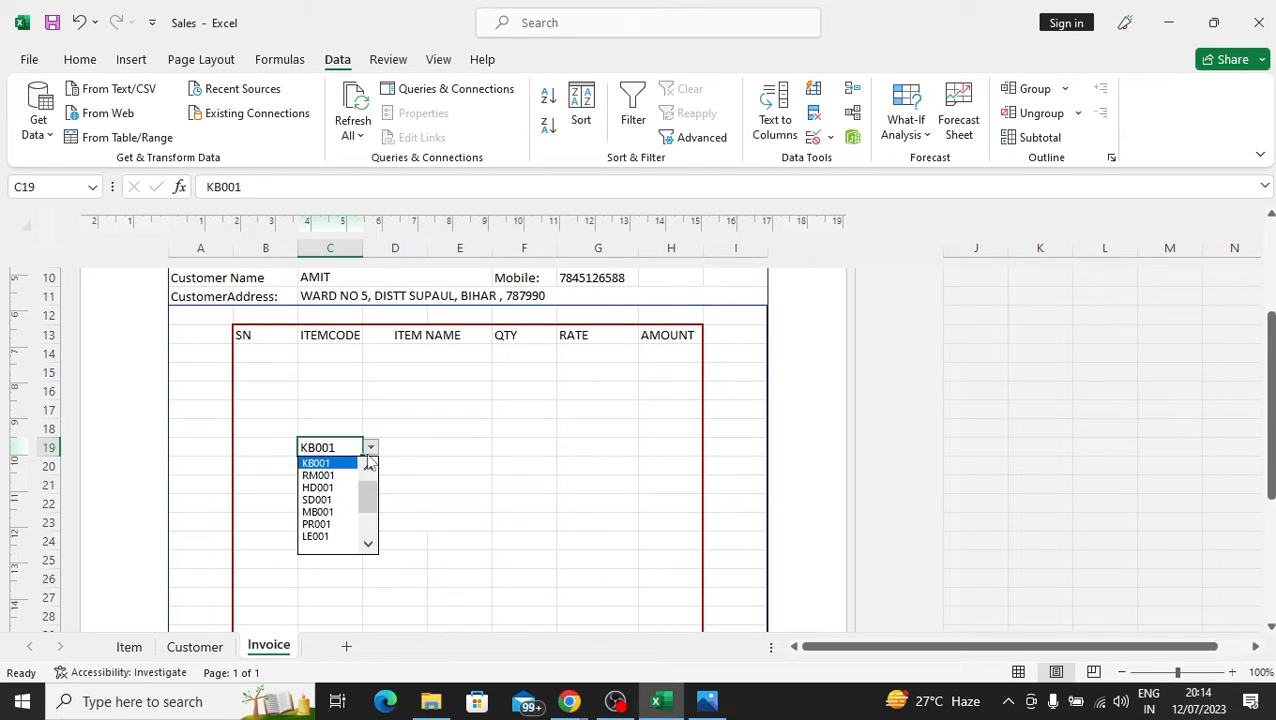
left_click(330, 540)
left_click(350, 468)
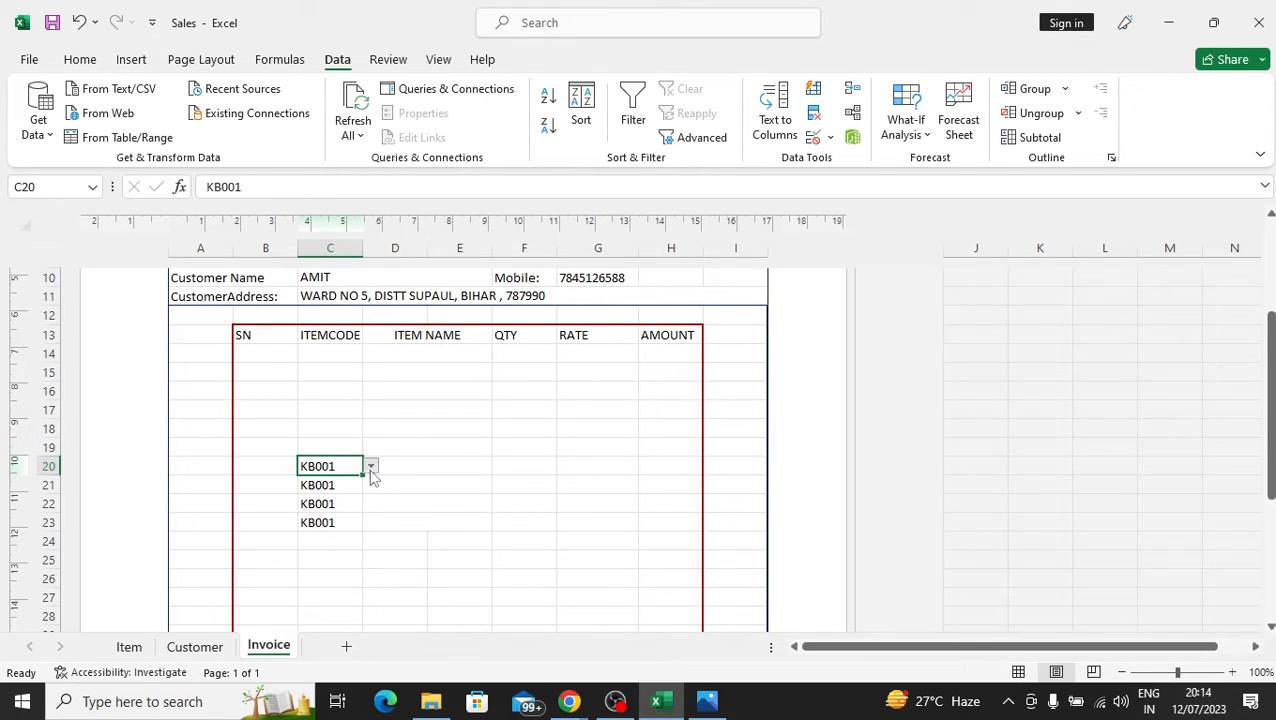
left_click(370, 466)
left_click(336, 568)
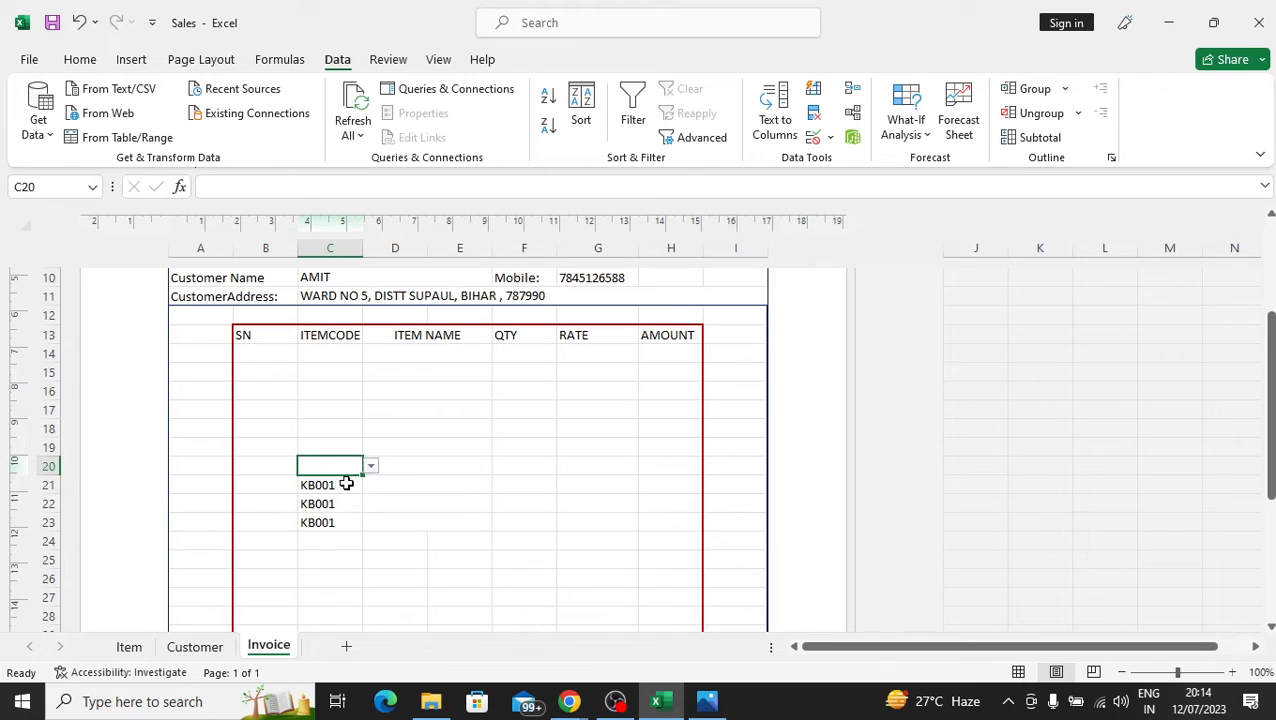
- Set the item codes in cells C21, C22 and C23 to the blank list entry
left_click(346, 484)
left_click(370, 485)
left_click(331, 588)
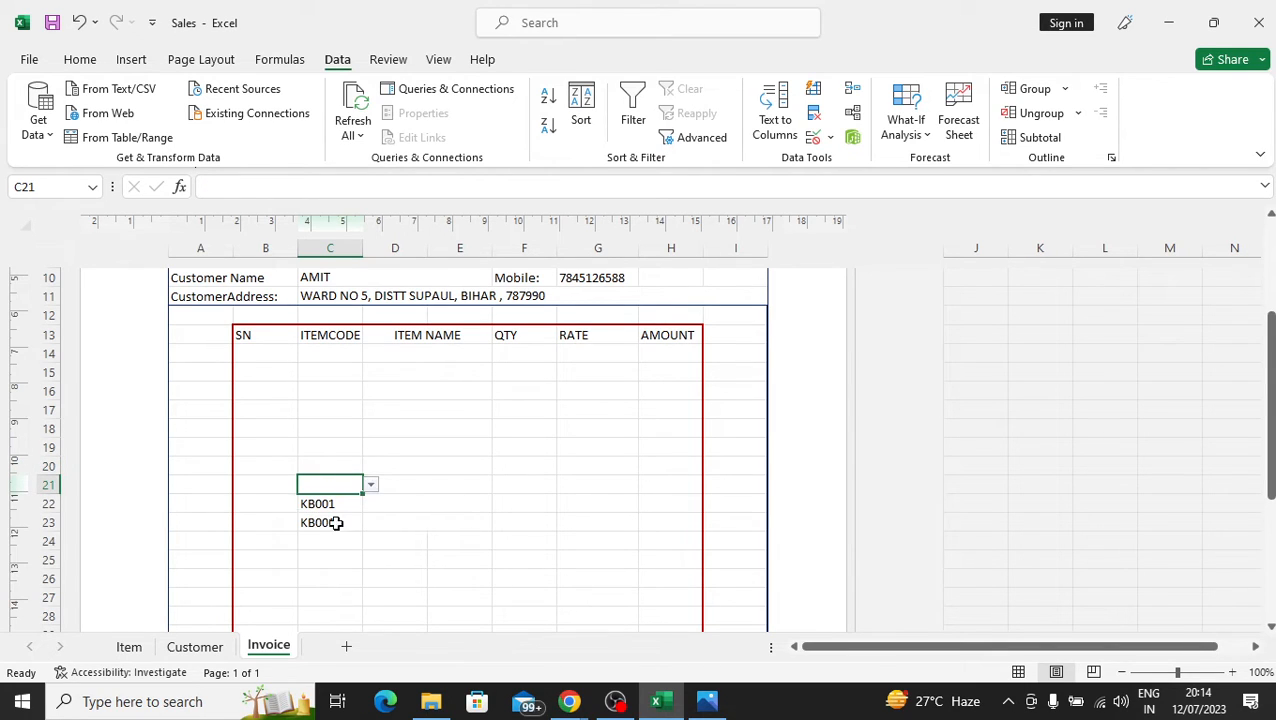
left_click(340, 506)
left_click(370, 503)
left_click(336, 604)
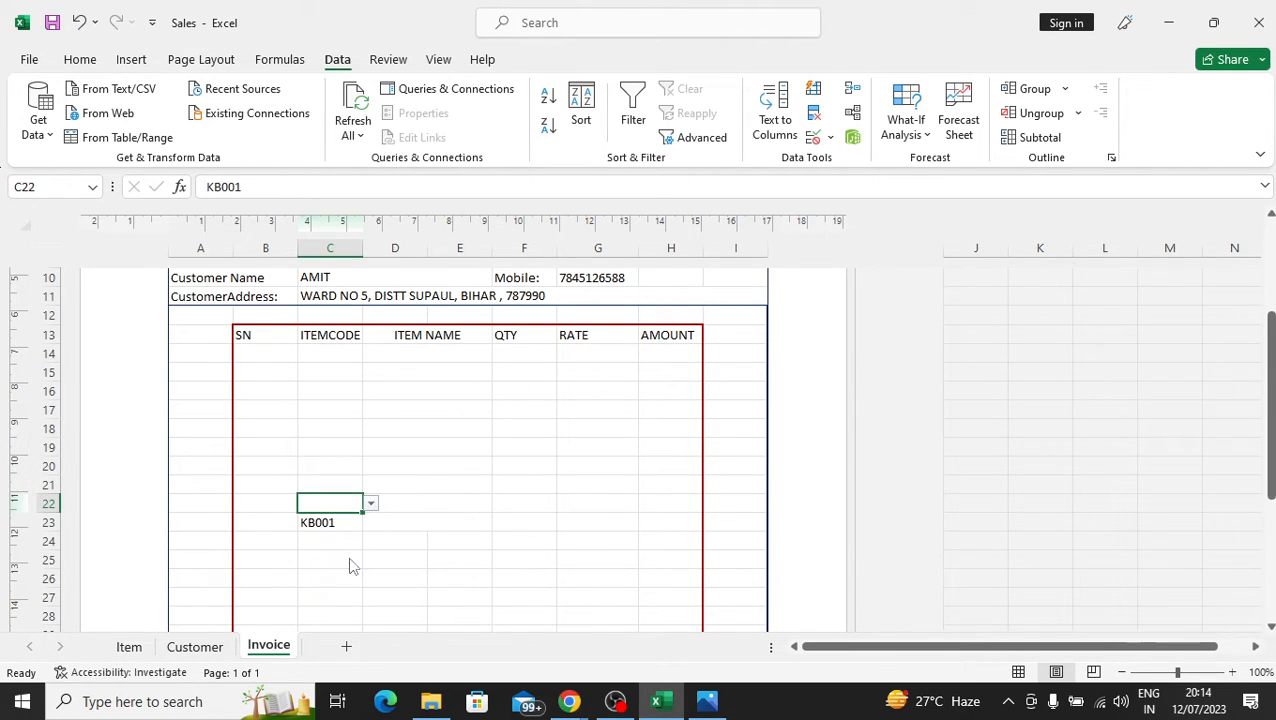
left_click(347, 524)
left_click(370, 522)
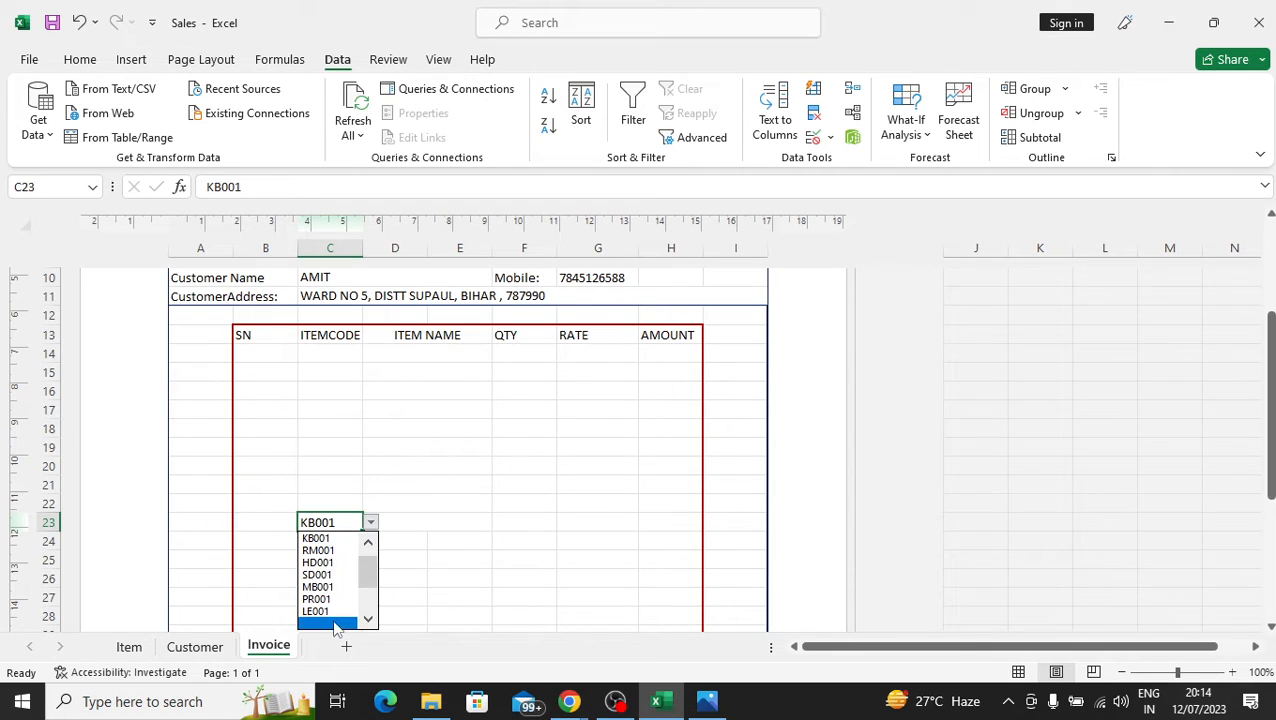
left_click(334, 624)
- Choose item code SD001 from the validation list in cell C14
left_click(403, 516)
left_click(413, 409)
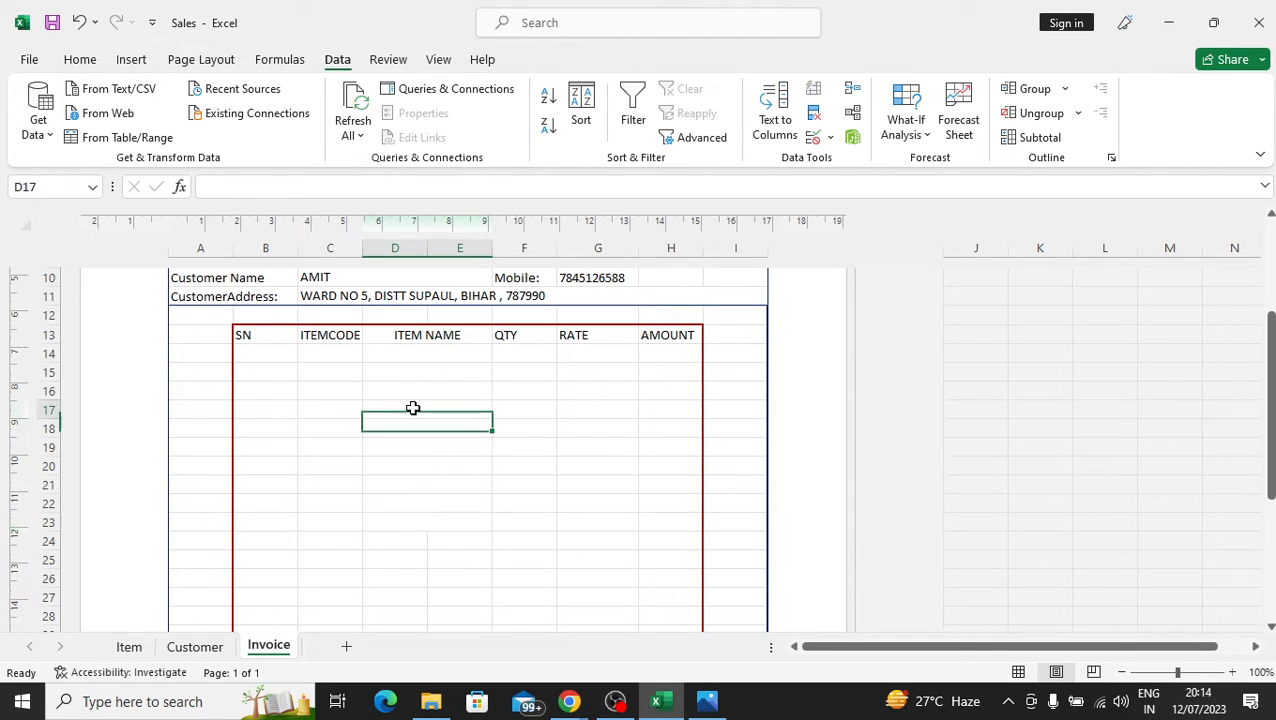
left_click(428, 352)
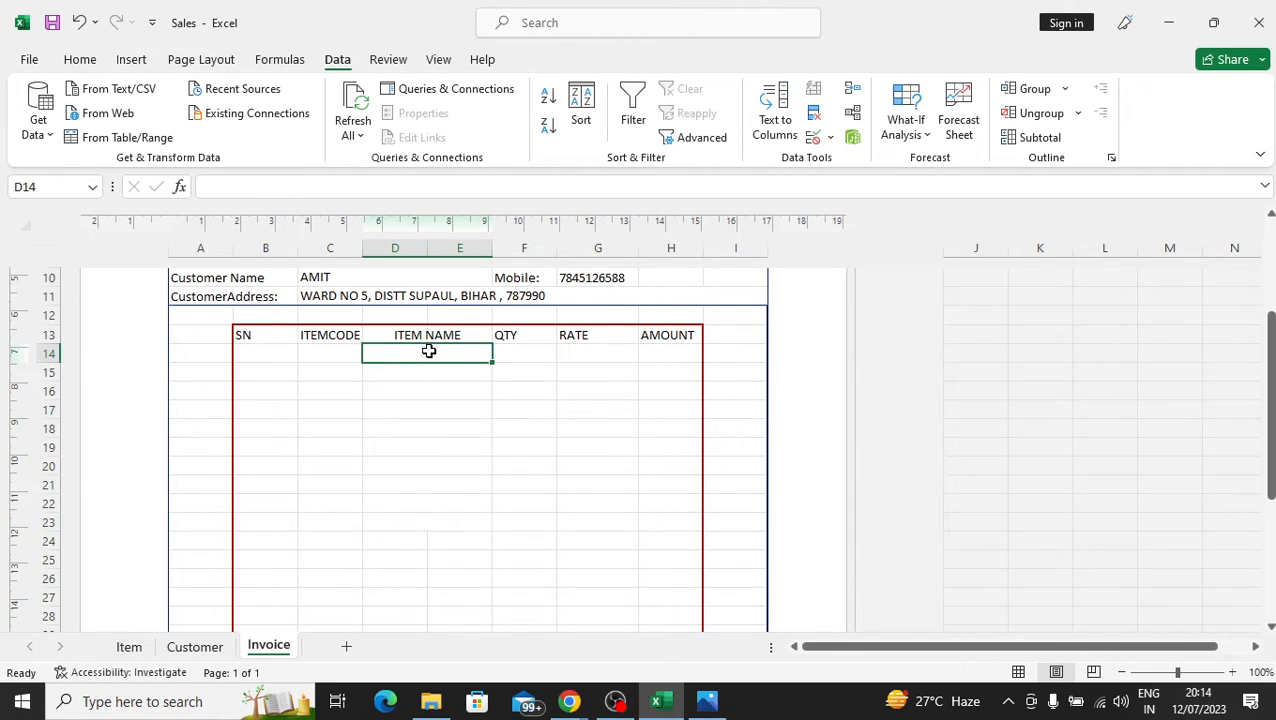
left_click(358, 352)
left_click(370, 354)
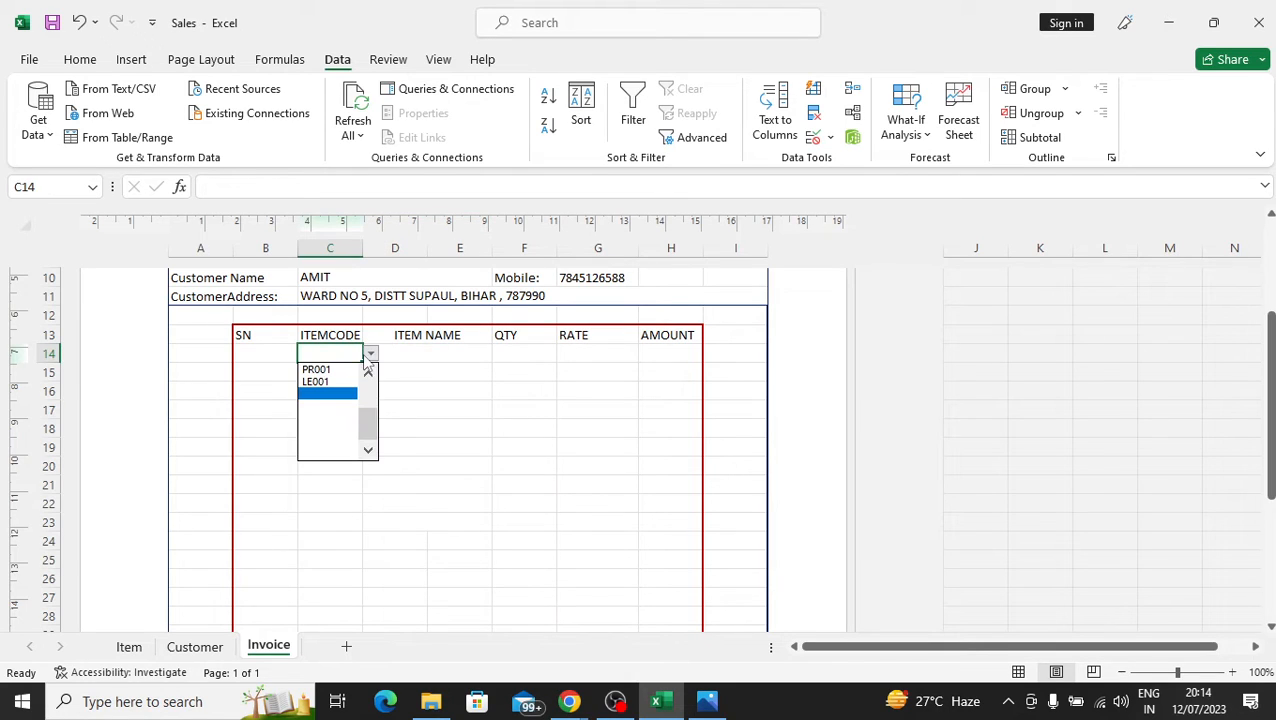
scroll(367, 418, "up", 3)
left_click(318, 396)
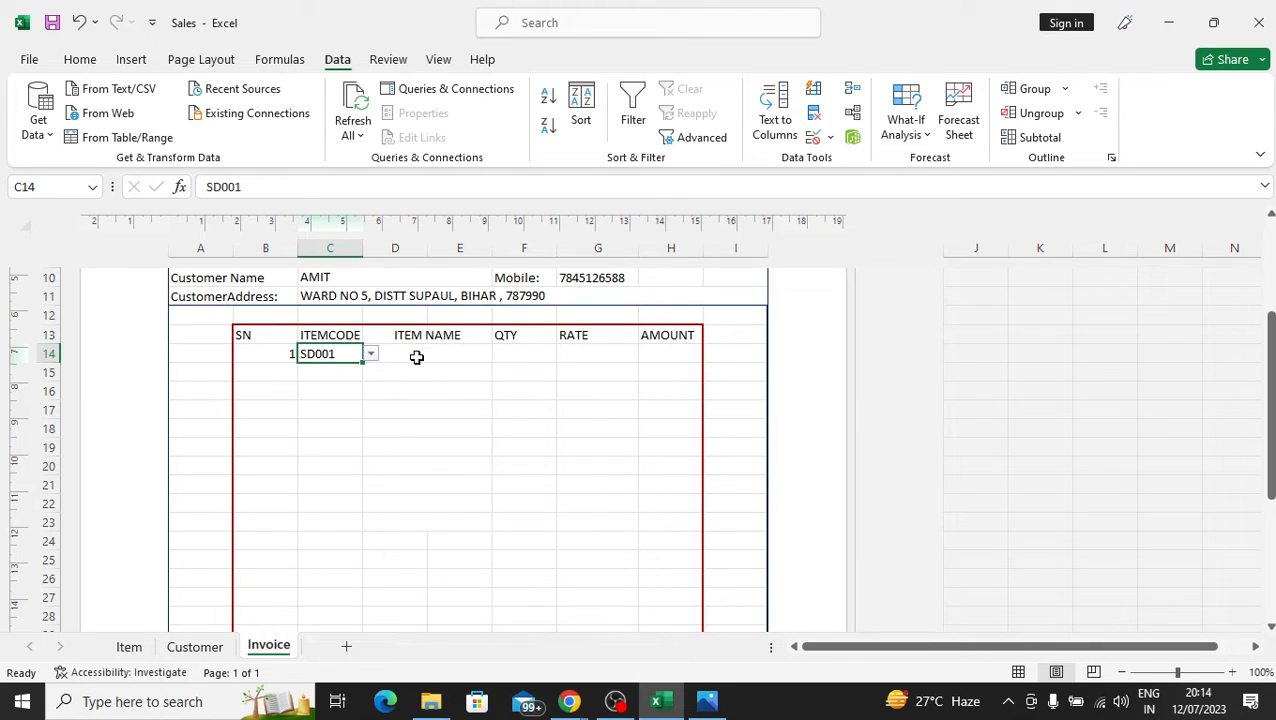
- Enter the formula =VLOOKUP(C14,Item!B3:F100,2,0) in the ITEM NAME cell D14, taking the table range from the Item sheet
left_click(418, 357)
type("=VLO")
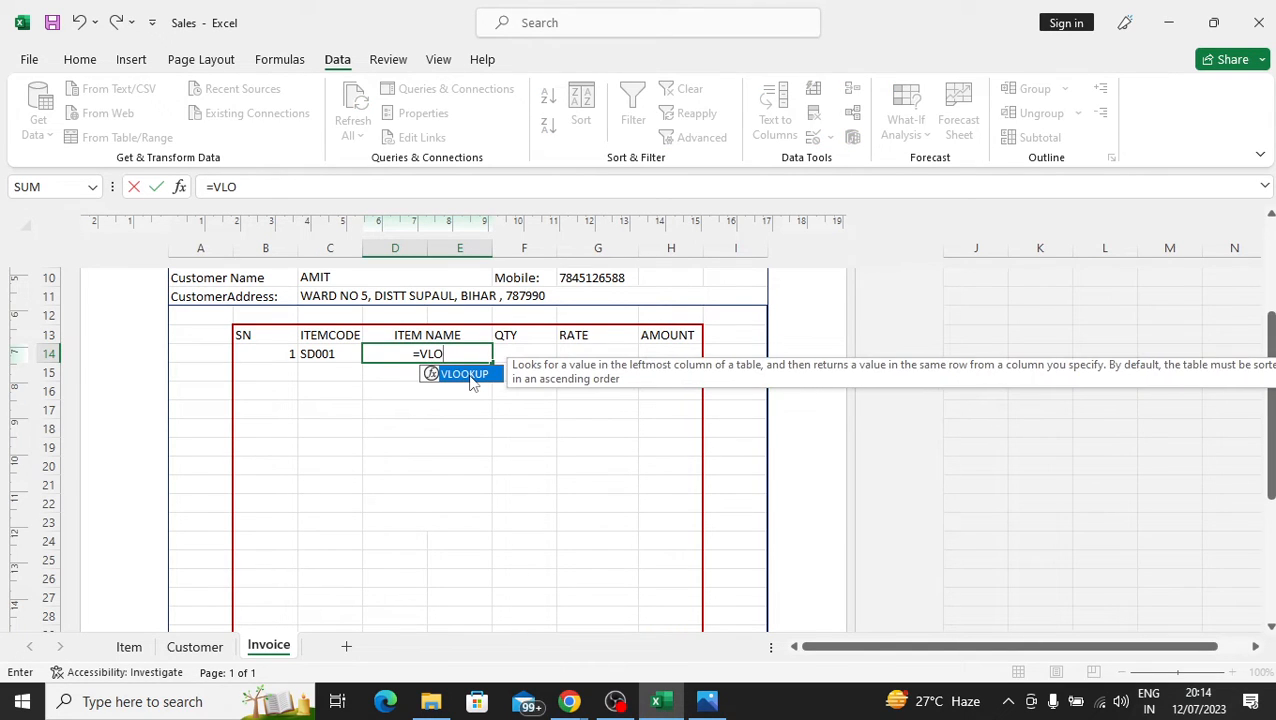
double_click(470, 376)
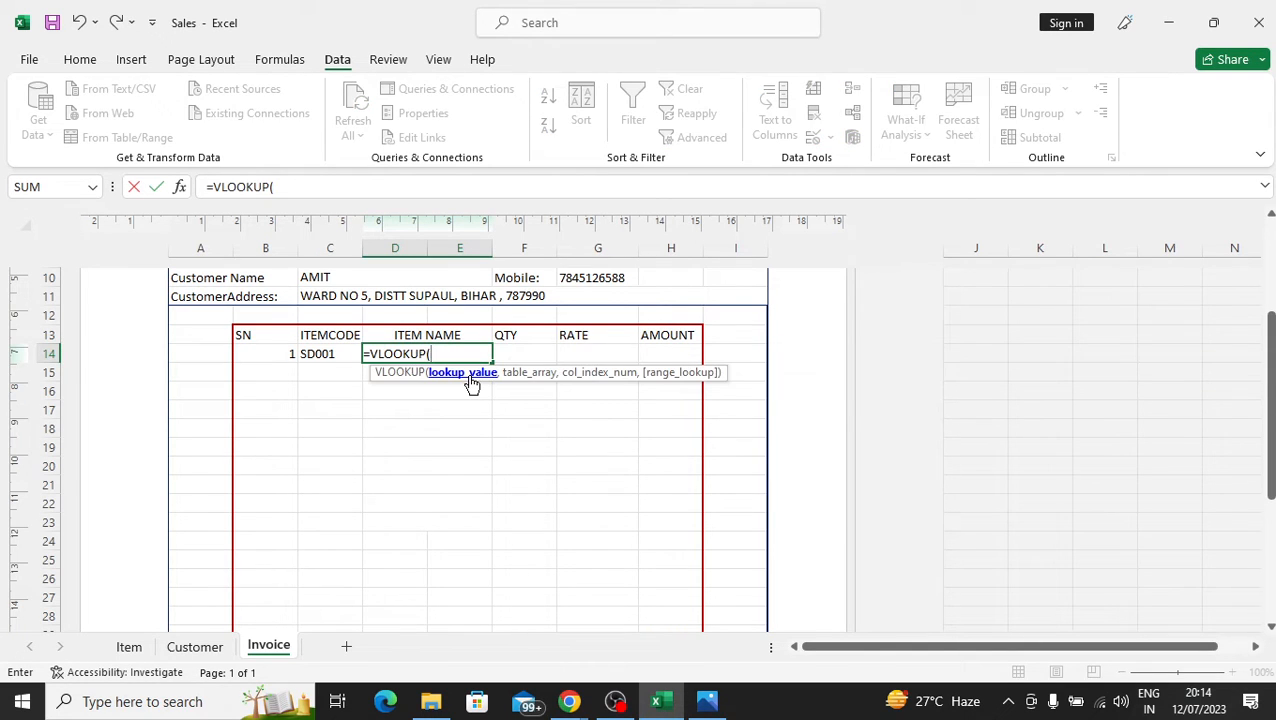
left_click(327, 355)
type(",")
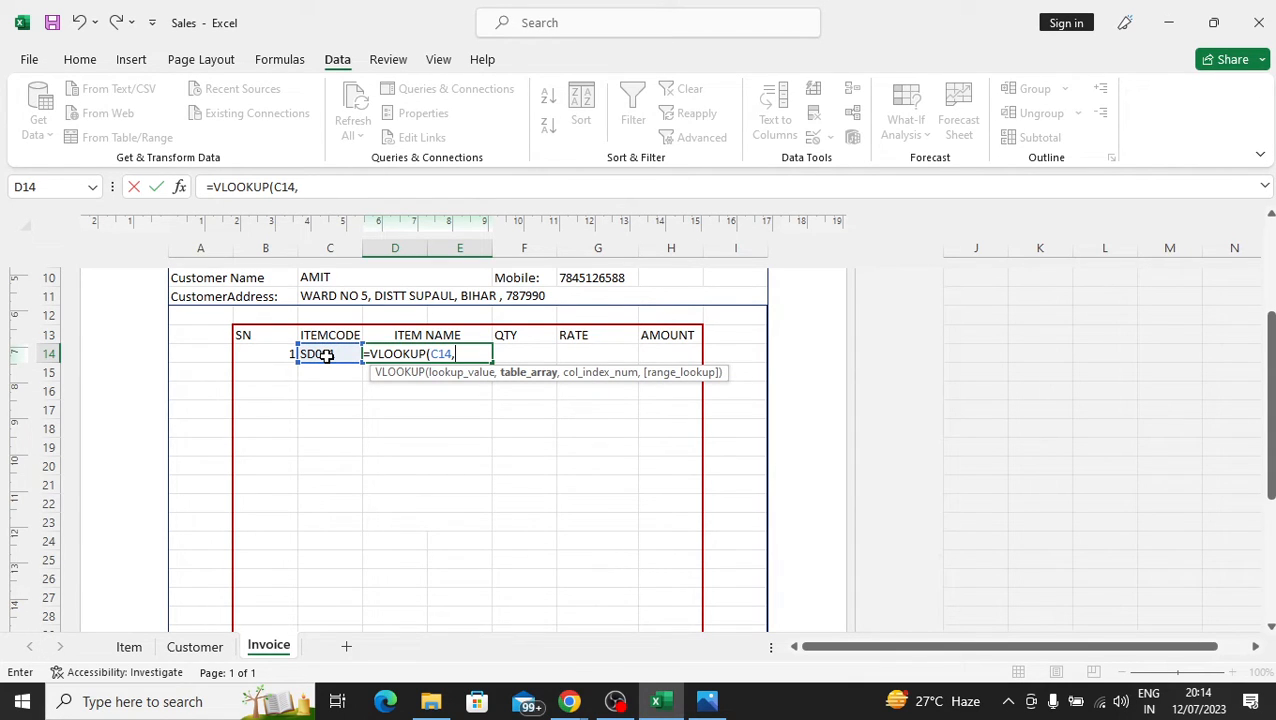
left_click(129, 647)
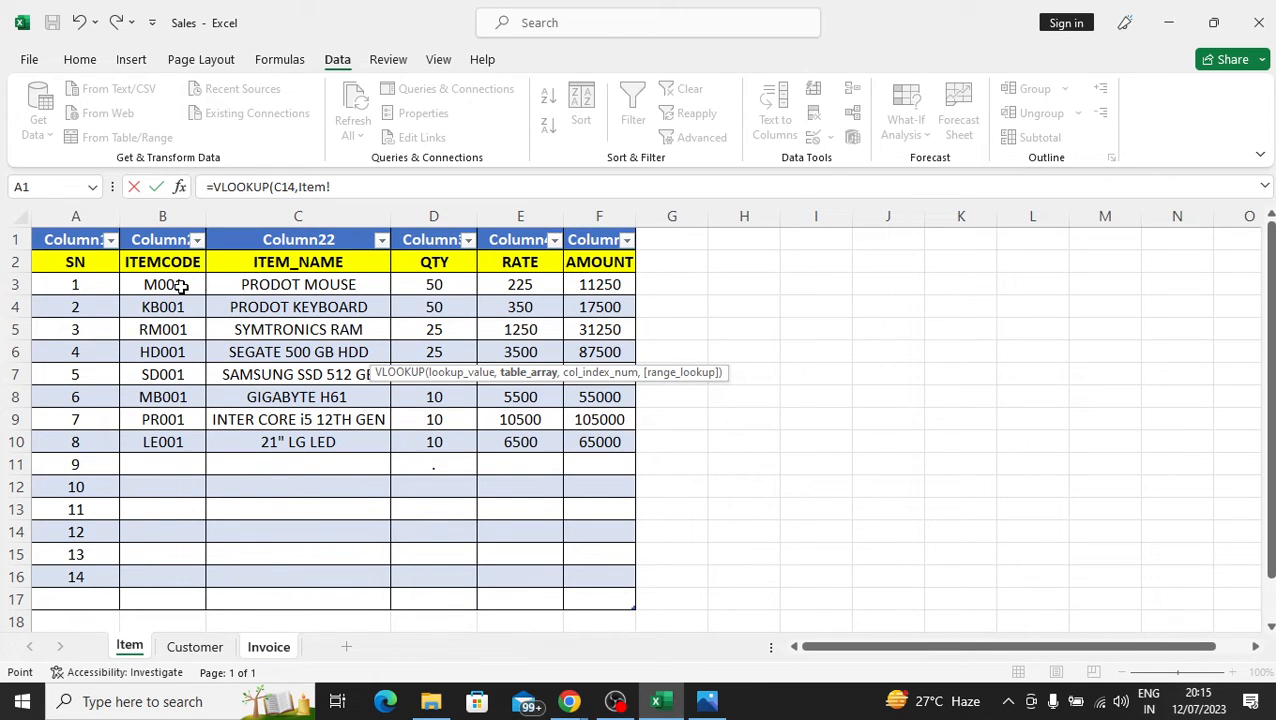
left_click_drag(181, 287, 609, 592)
left_click(402, 190)
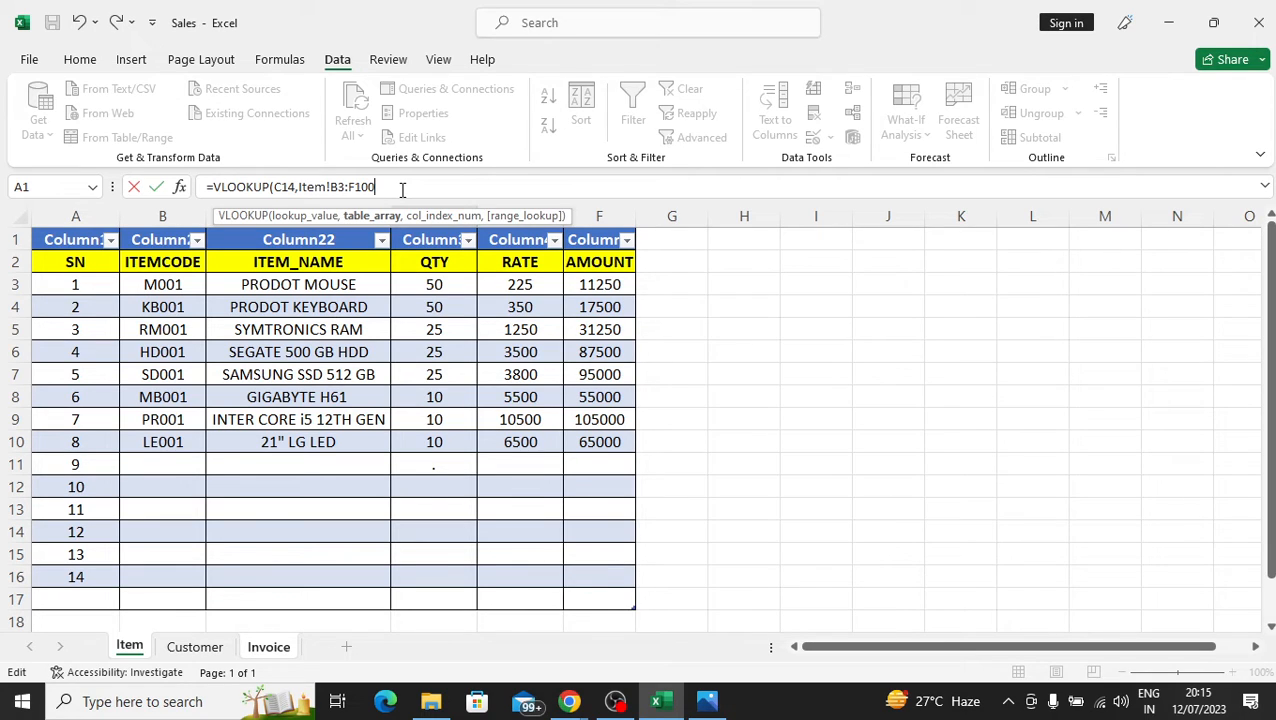
type(",")
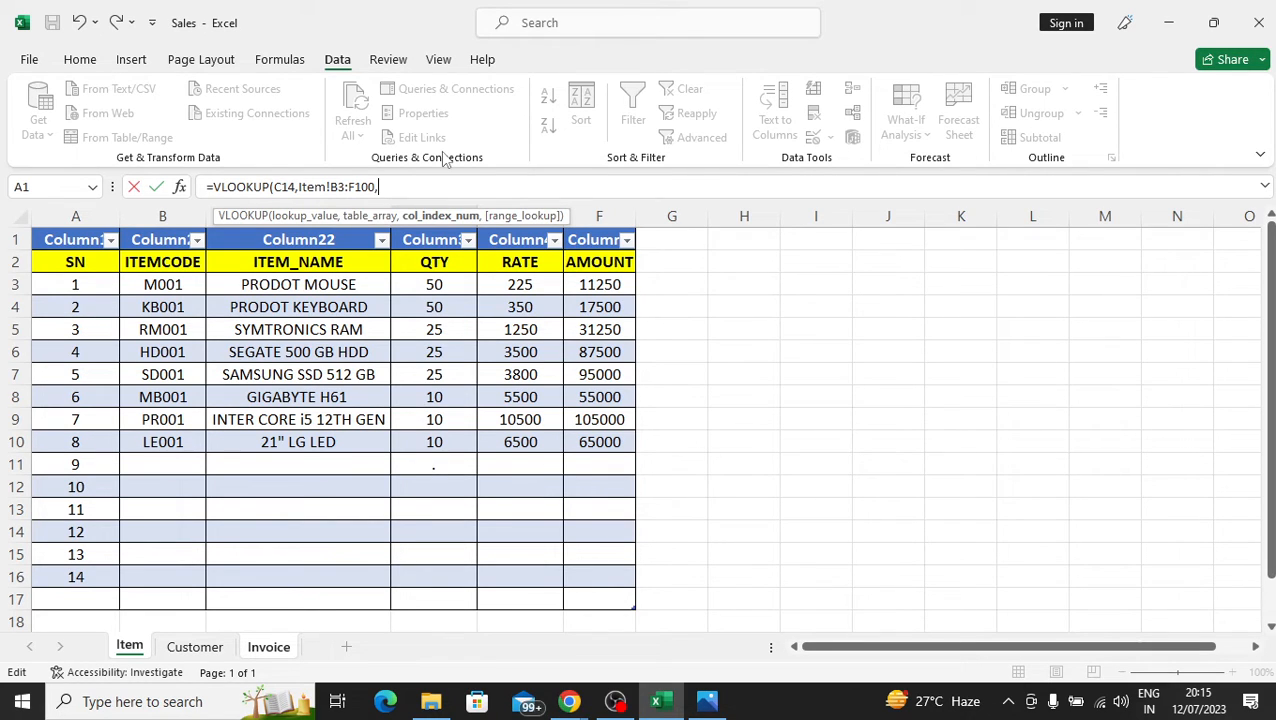
type("2,0")
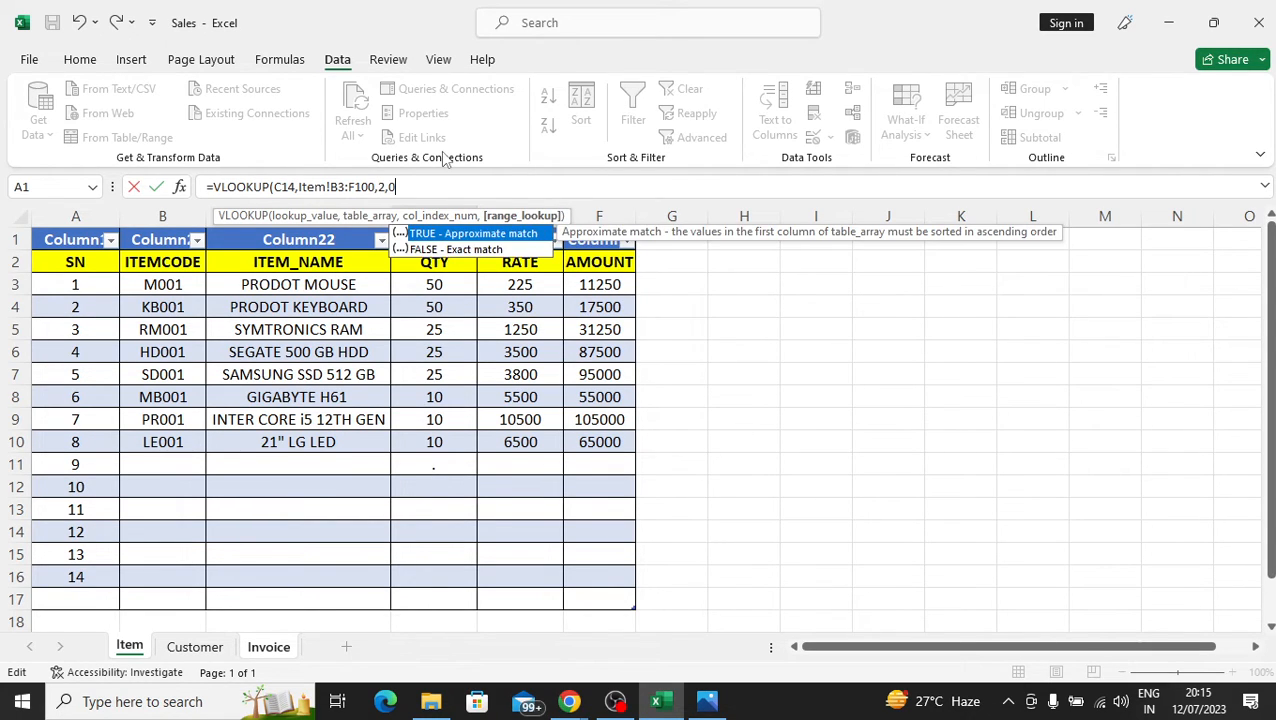
type(")")
key("Return")
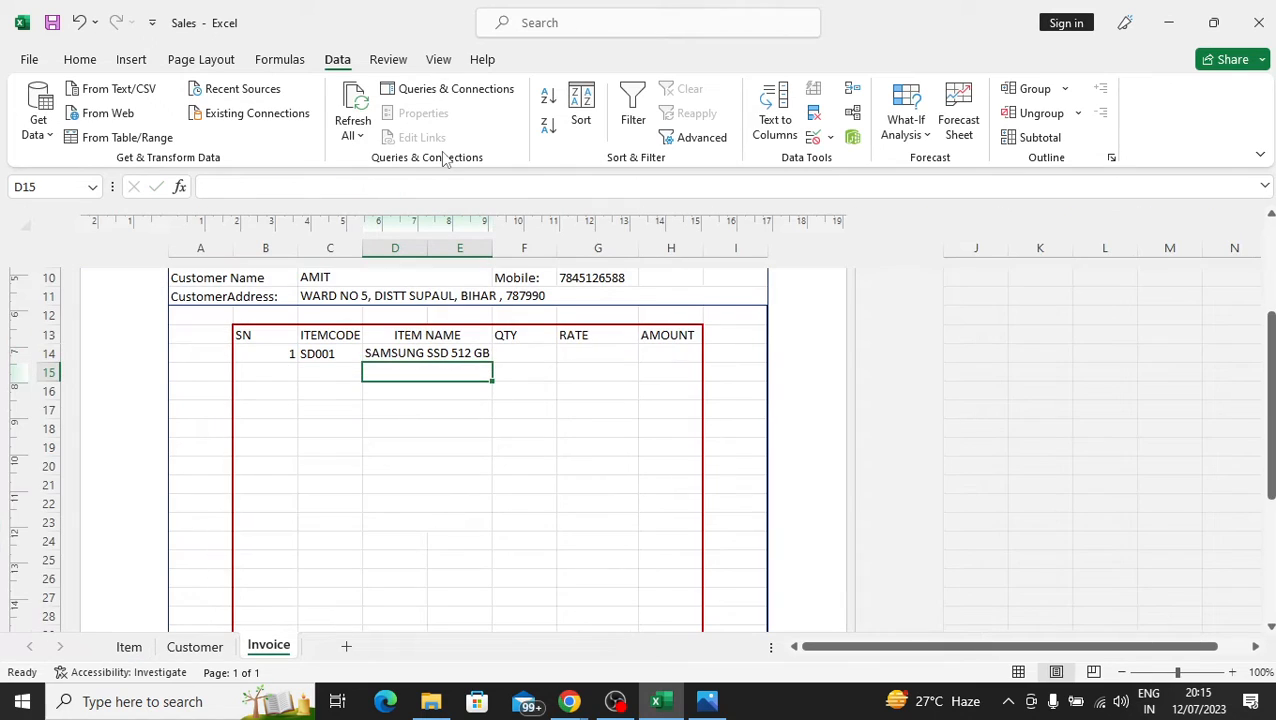
- Review the lookup formula in D14, the QTY and RATE cells of row 14, and the source columns on the Item sheet
left_click(428, 353)
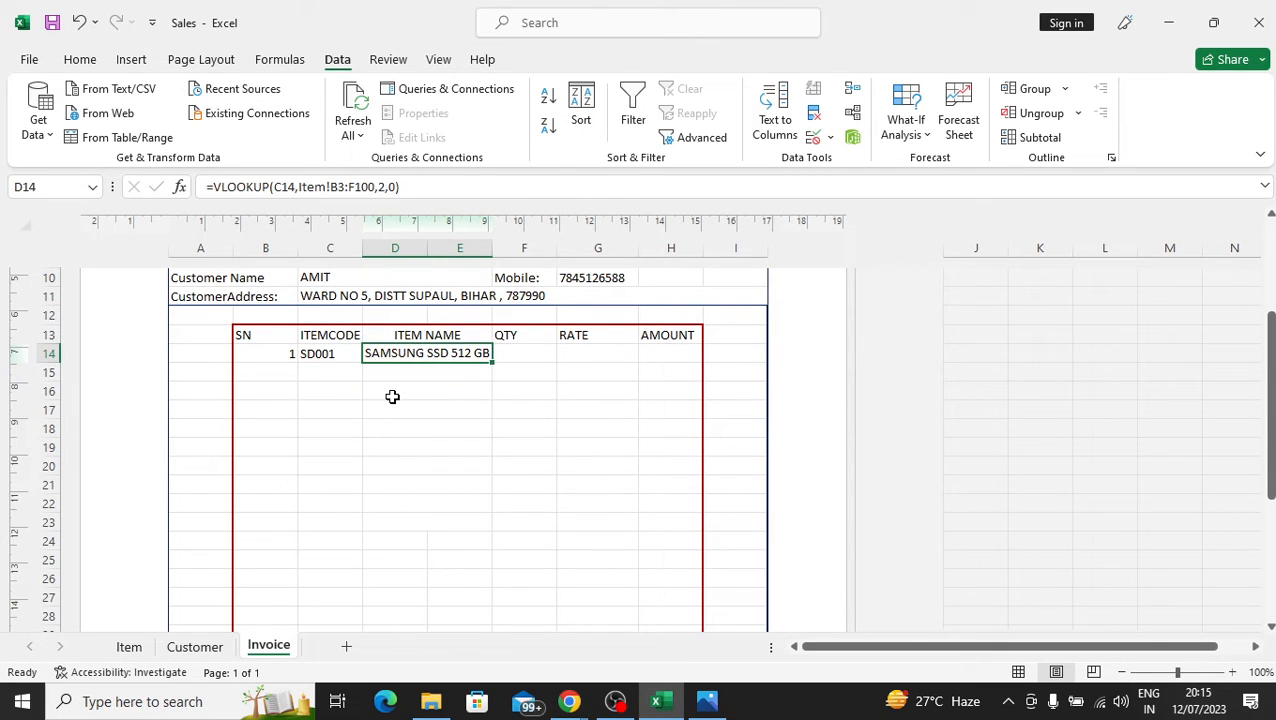
left_click(546, 352)
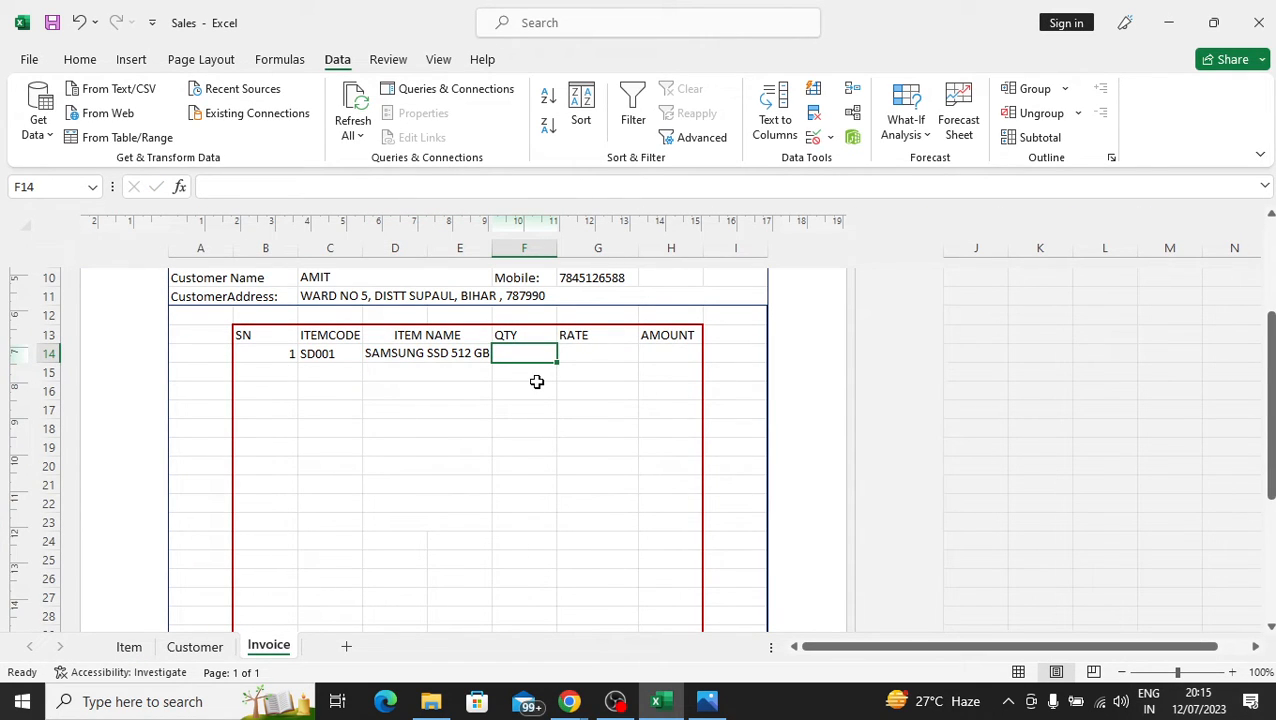
left_click_drag(537, 384, 540, 376)
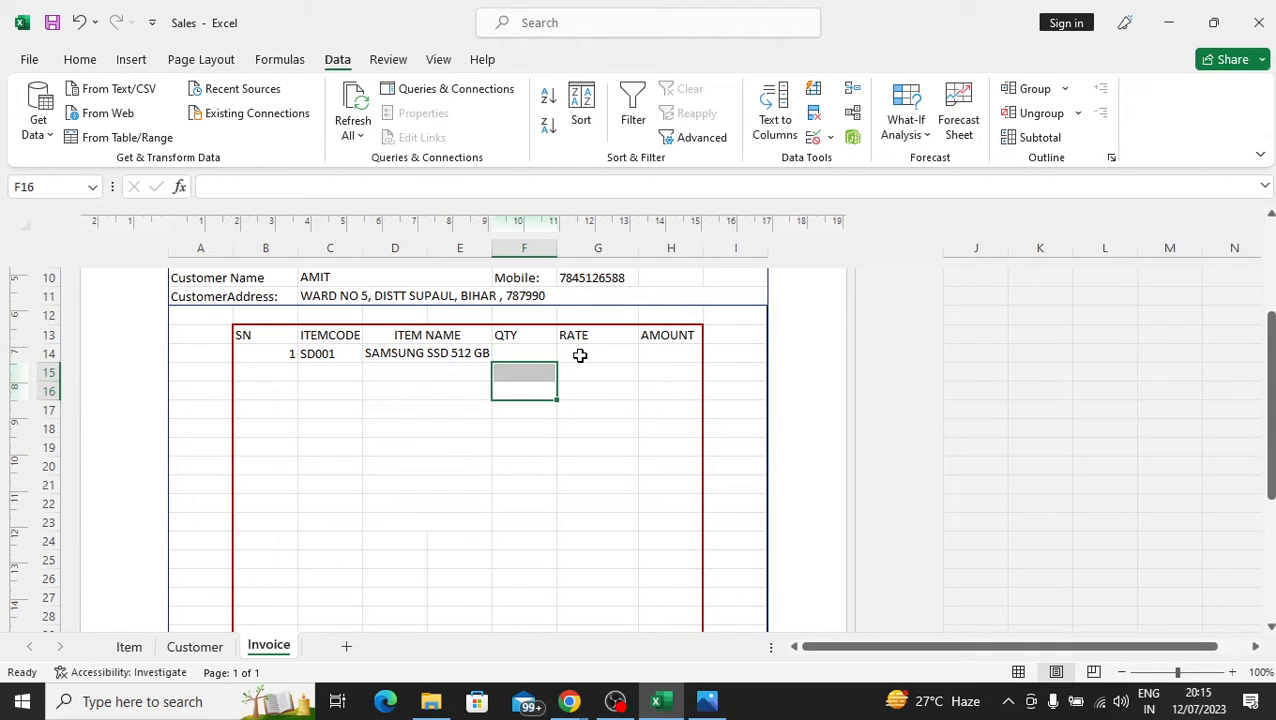
left_click(578, 356)
left_click(547, 354)
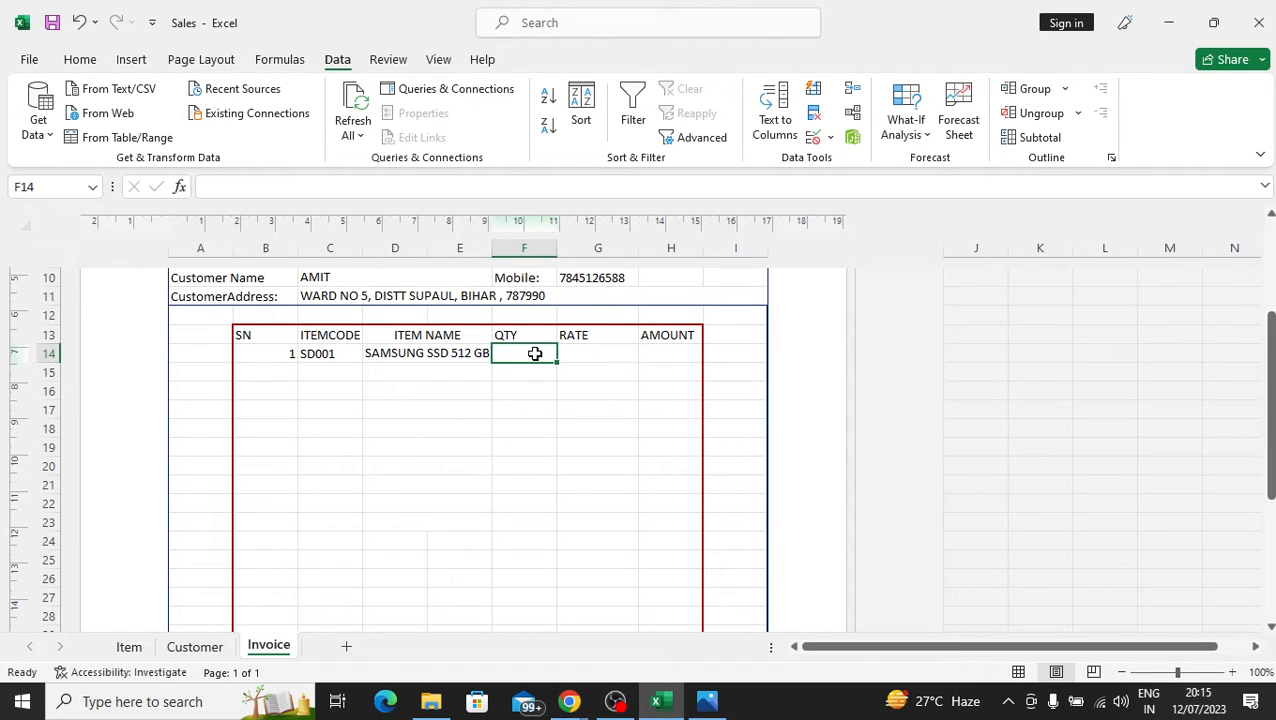
left_click(614, 368)
left_click(538, 356)
left_click(593, 351)
left_click(540, 351)
left_click(592, 356)
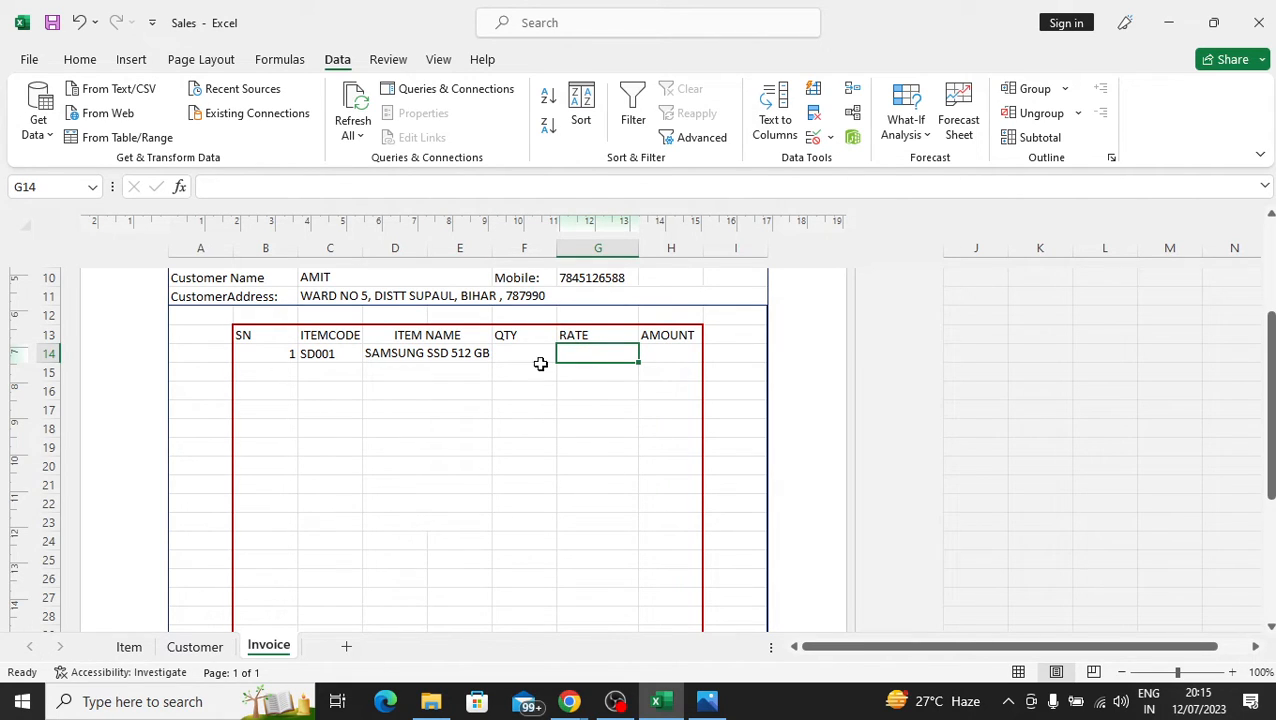
left_click(450, 355)
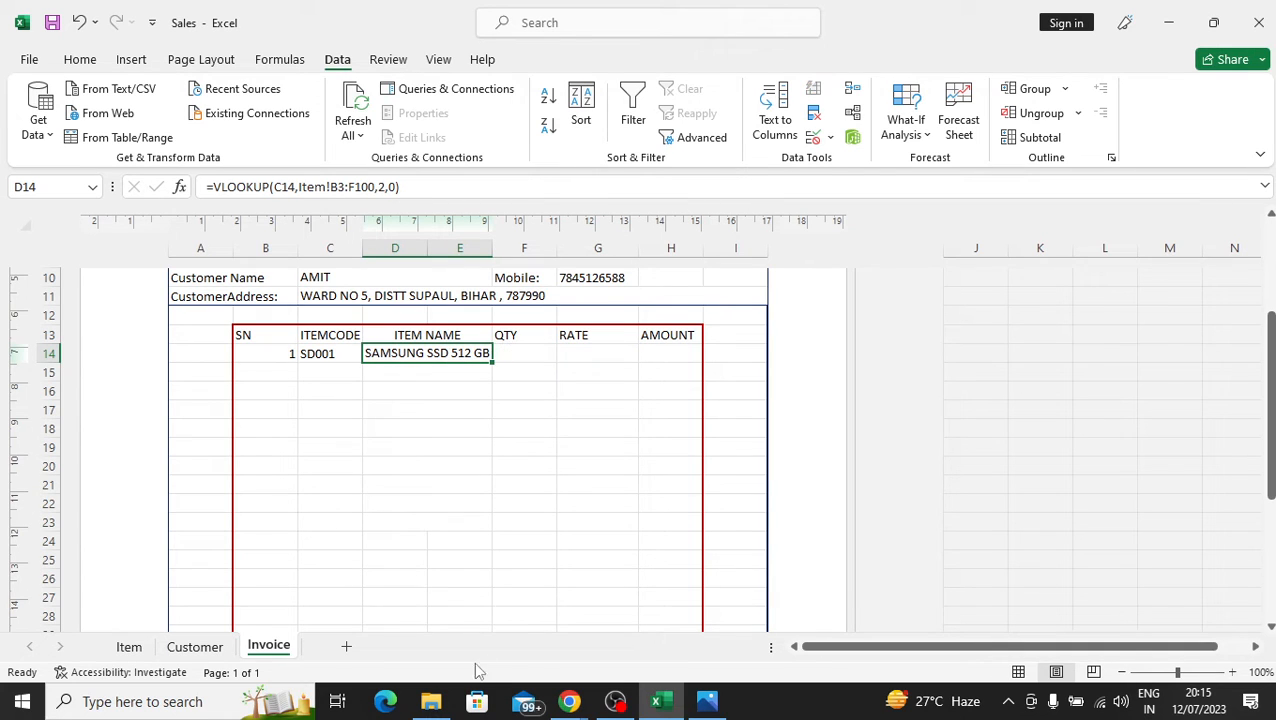
left_click(129, 647)
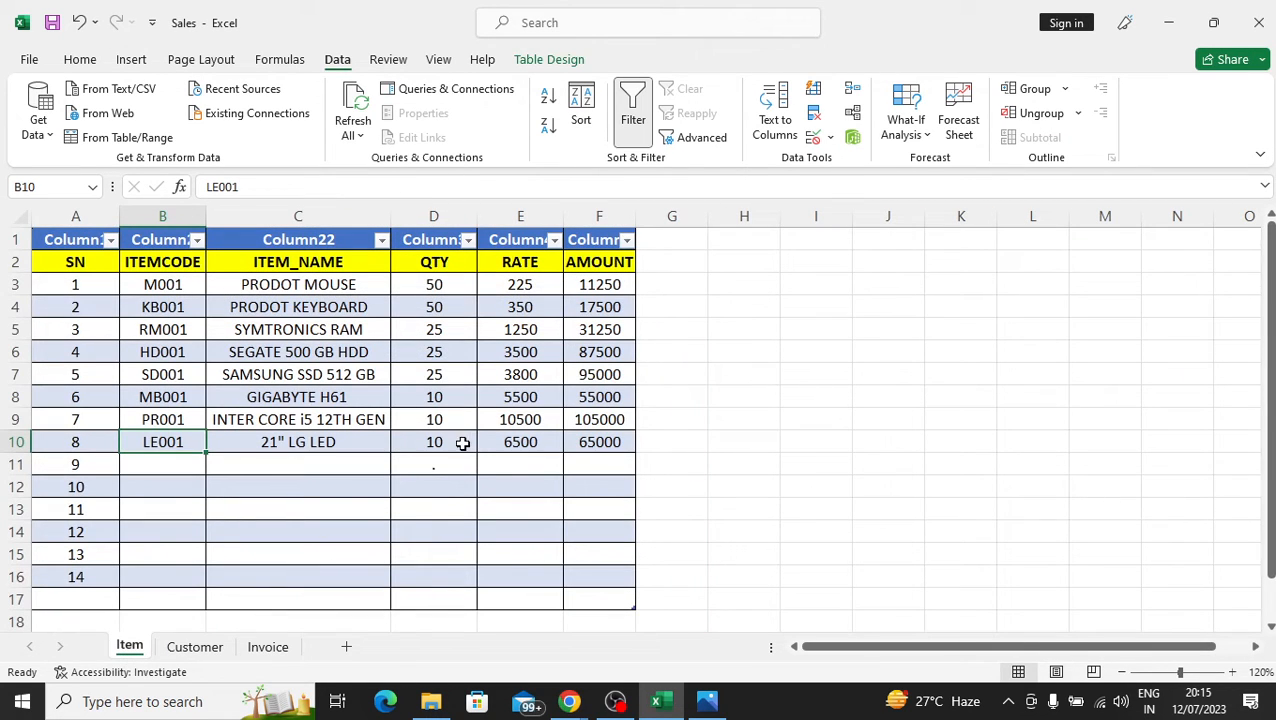
left_click(269, 655)
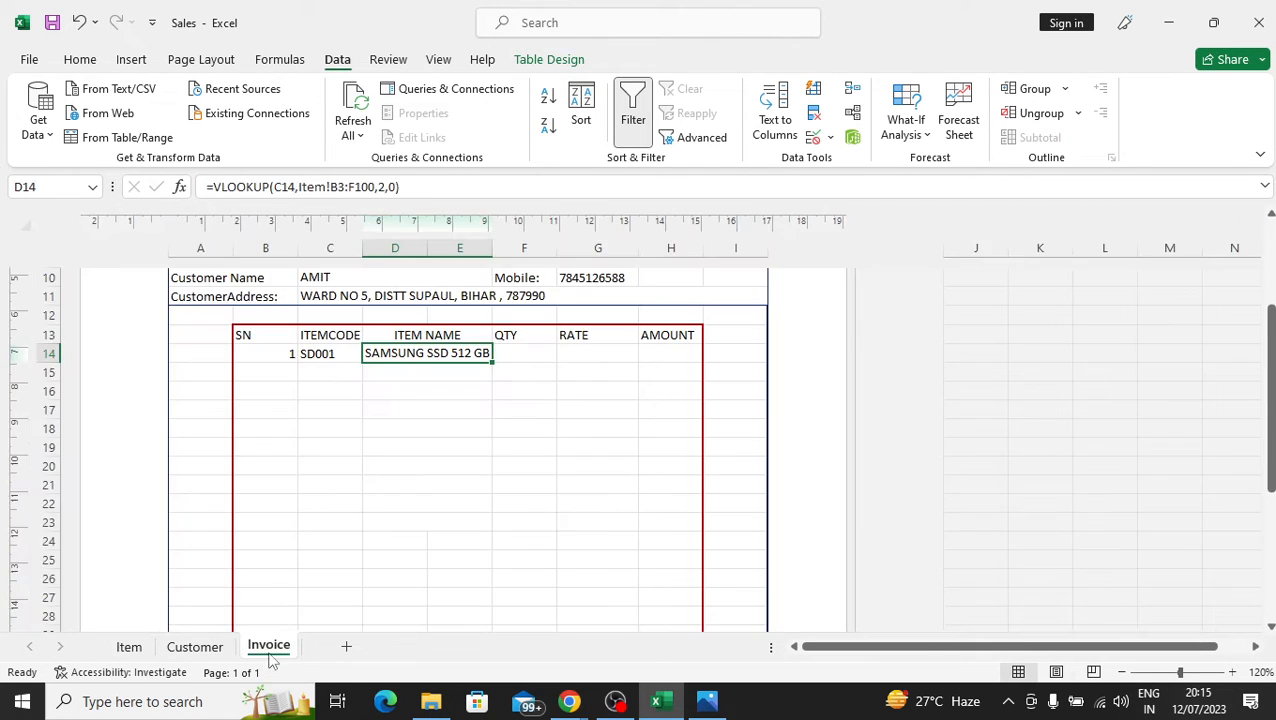
- Copy the VLOOKUP expression from D14 and insert it as a formula in the RATE cell G14
left_click(582, 354)
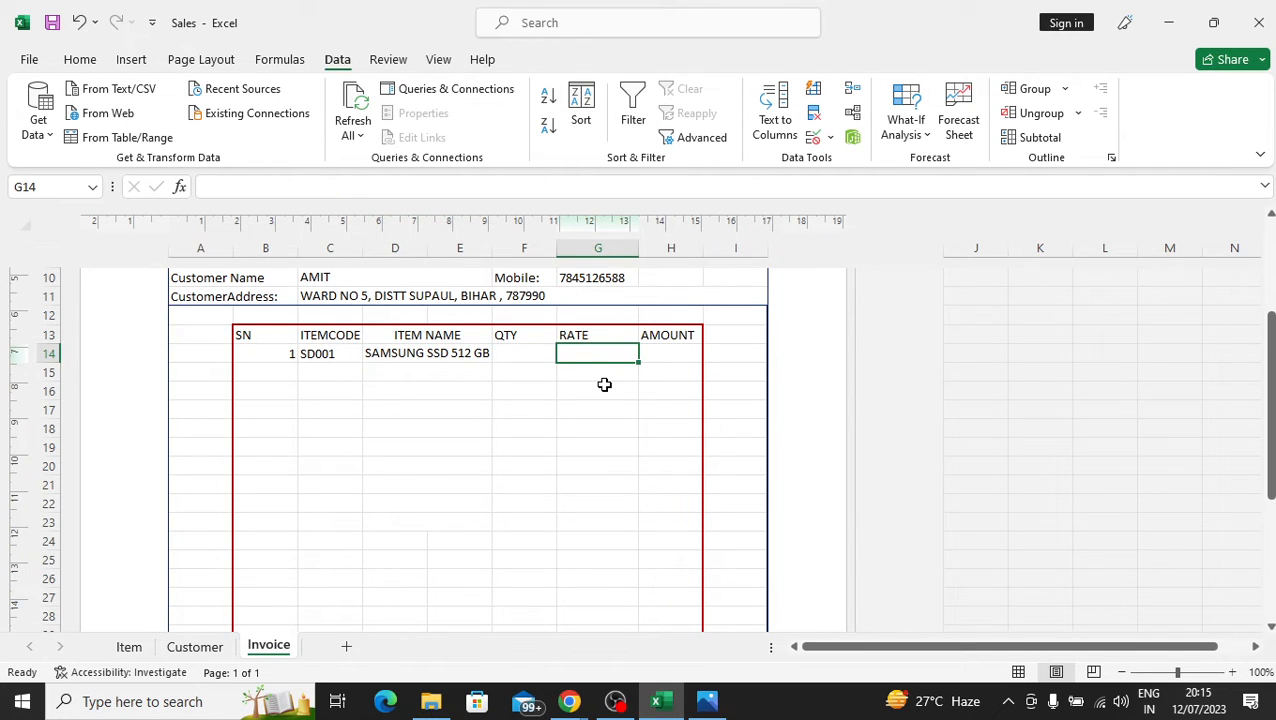
left_click(473, 353)
left_click(413, 187)
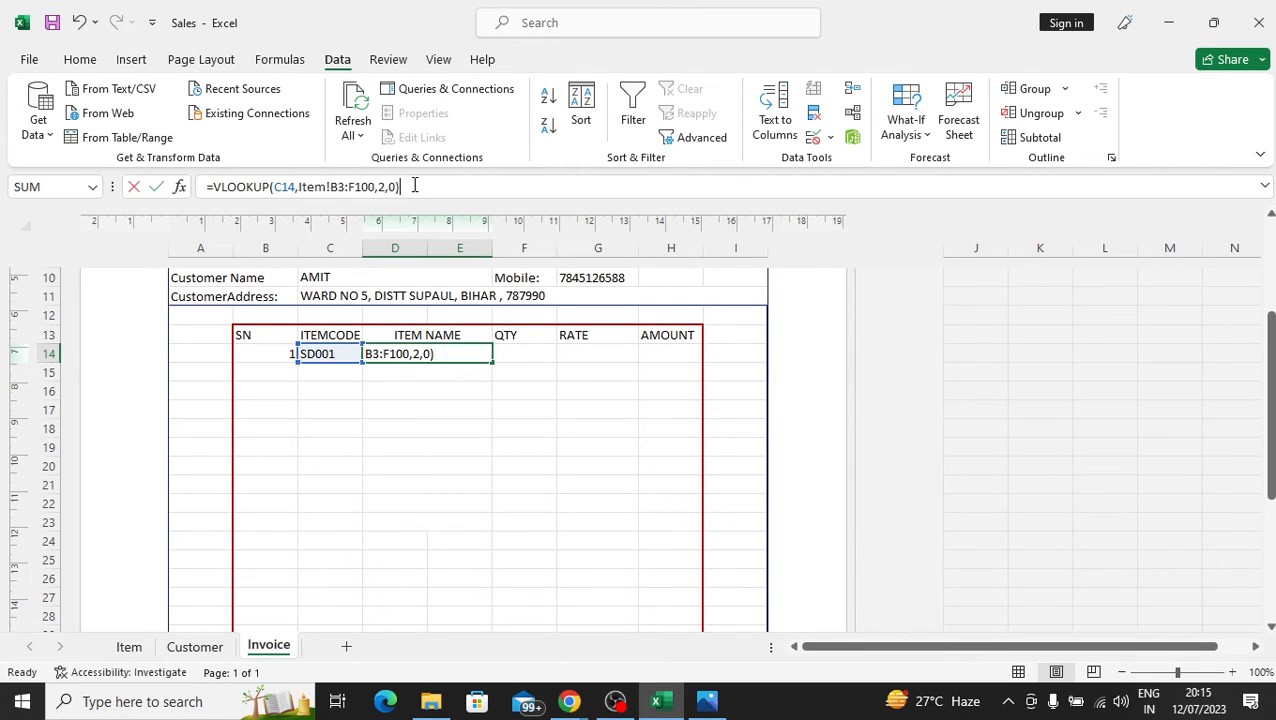
left_click_drag(403, 186, 213, 187)
key("ctrl+c")
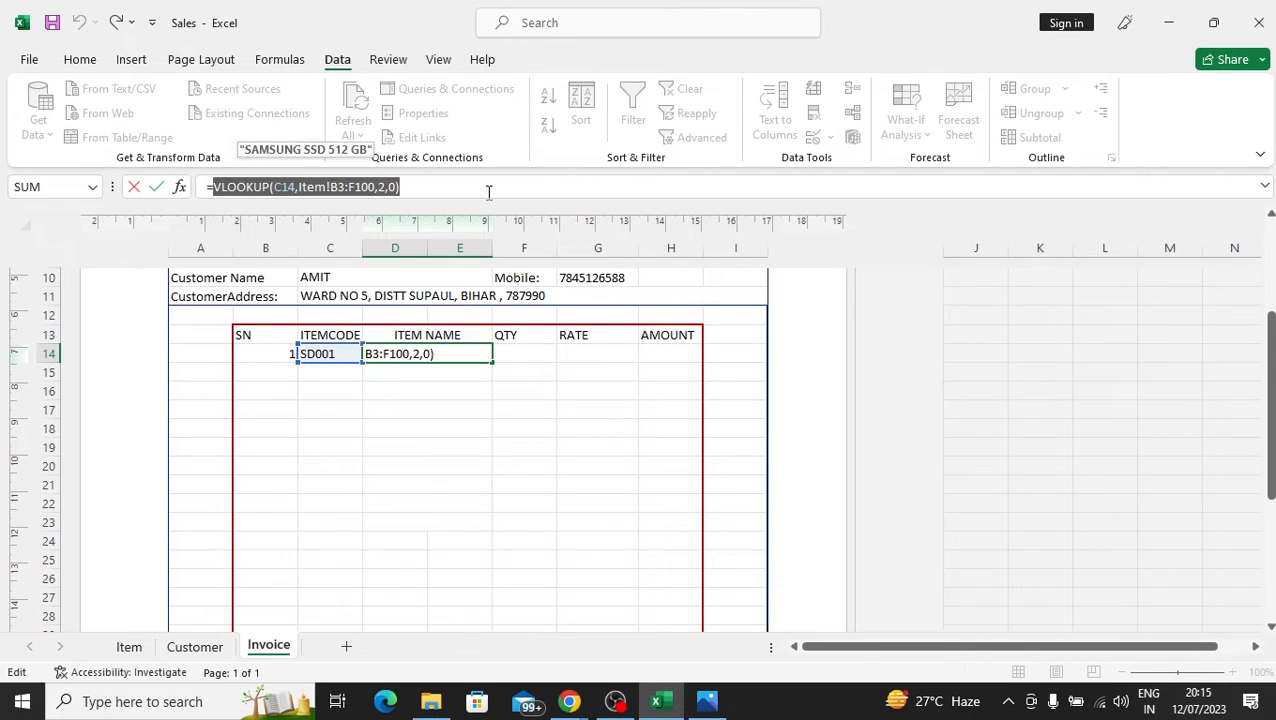
key("Escape")
left_click(593, 353)
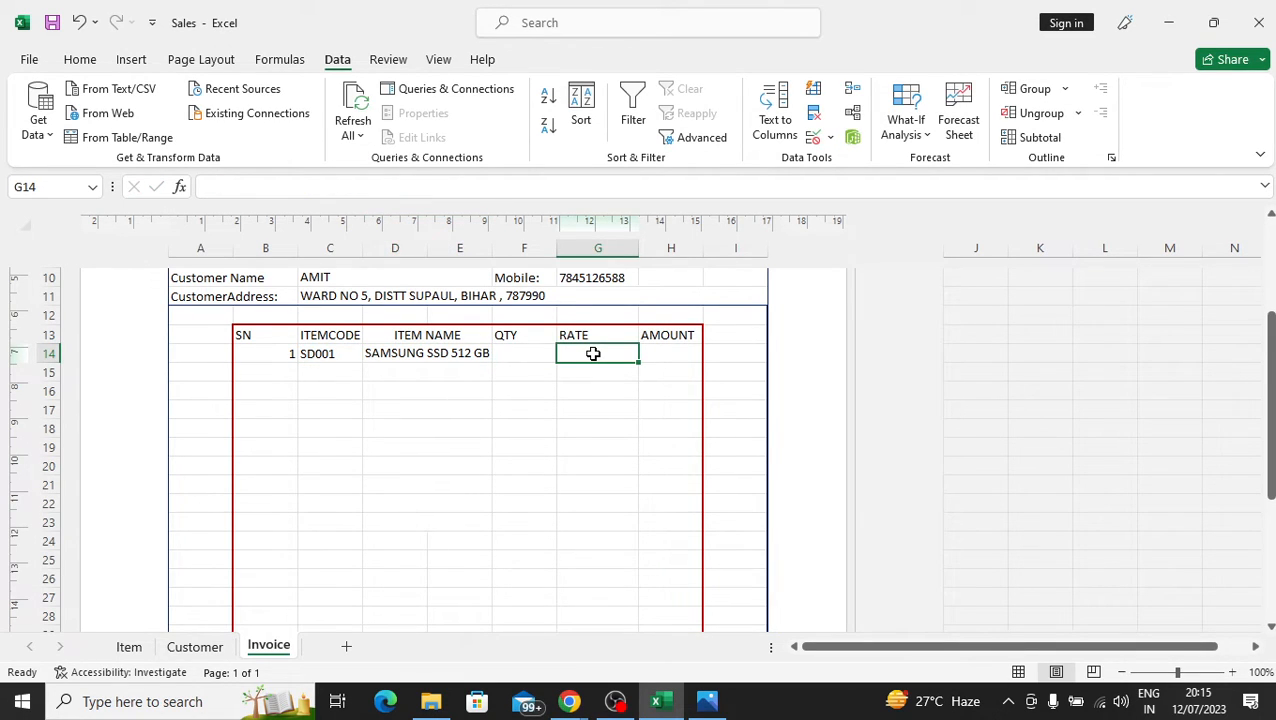
type("=")
key("ctrl+v")
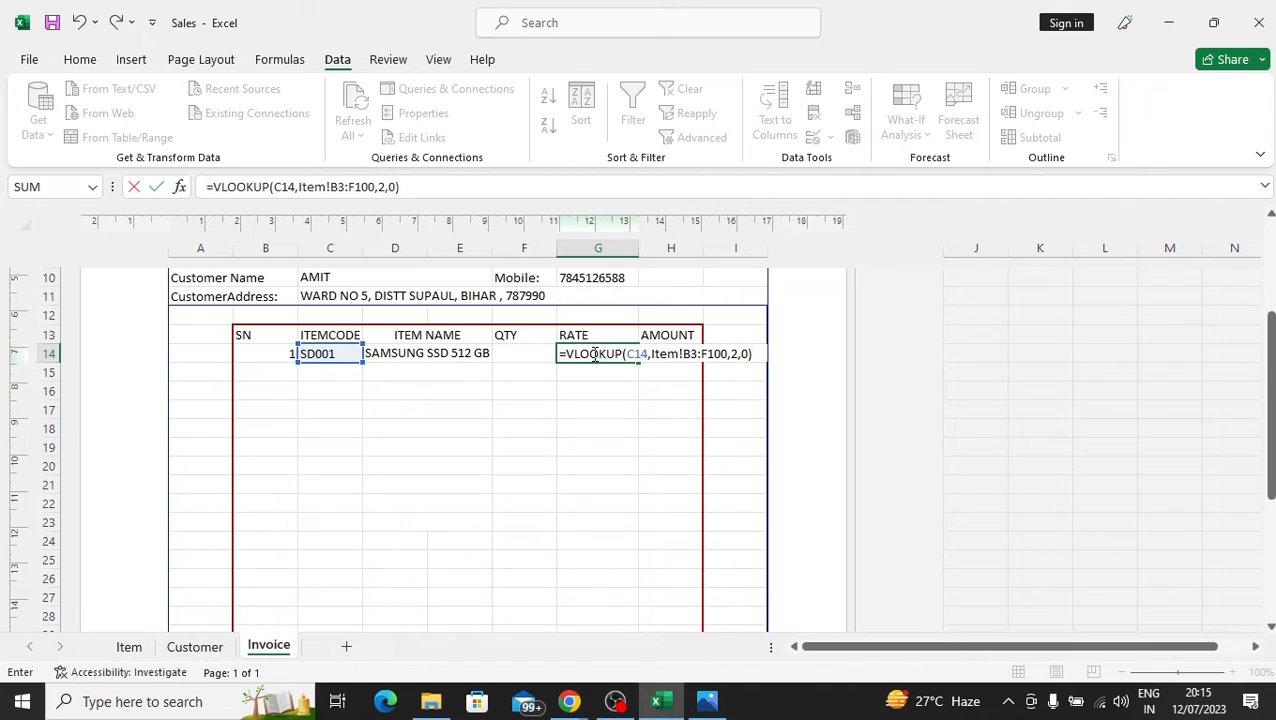
- Change the column index of the G14 lookup to the RATE column of the Item range, and check it against the Item sheet
left_click(736, 353)
key("BackSpace")
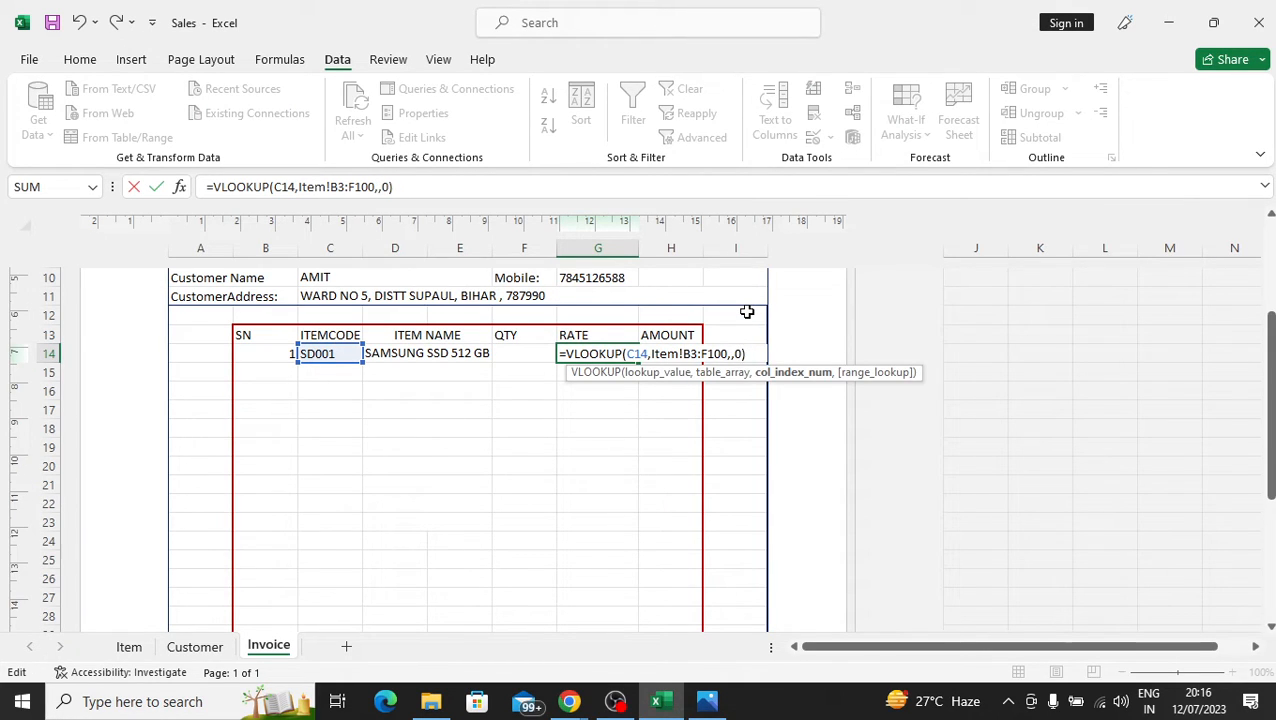
type("3")
key("Return")
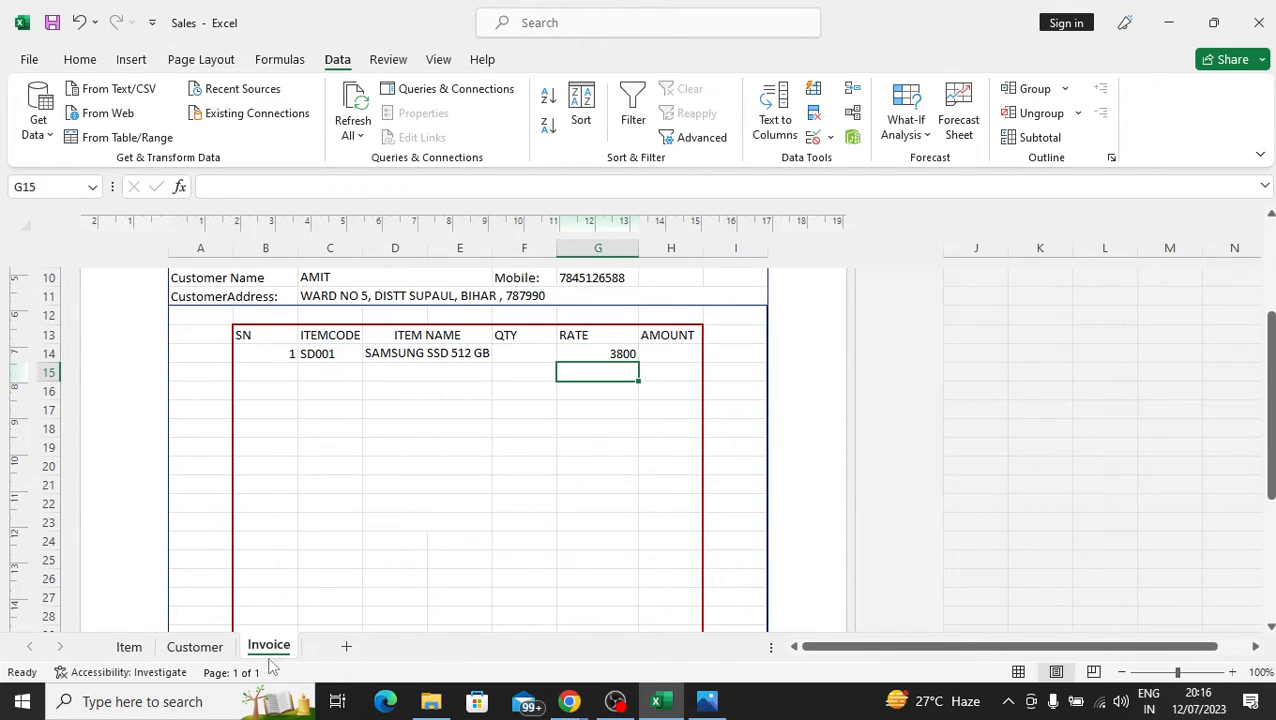
left_click(129, 647)
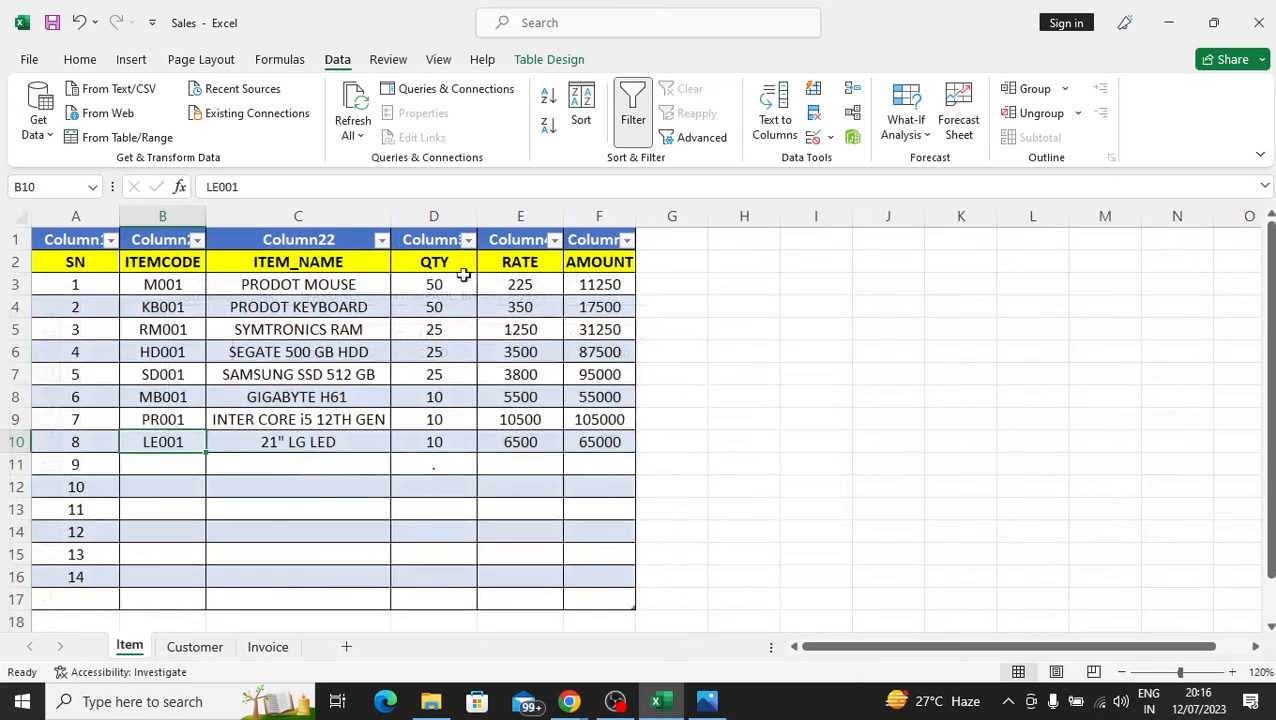
- Compare the item codes with the values in the RATE column on the Item sheet, and return to the Invoice sheet's item table
left_click(538, 374)
left_click(182, 373)
left_click(518, 375)
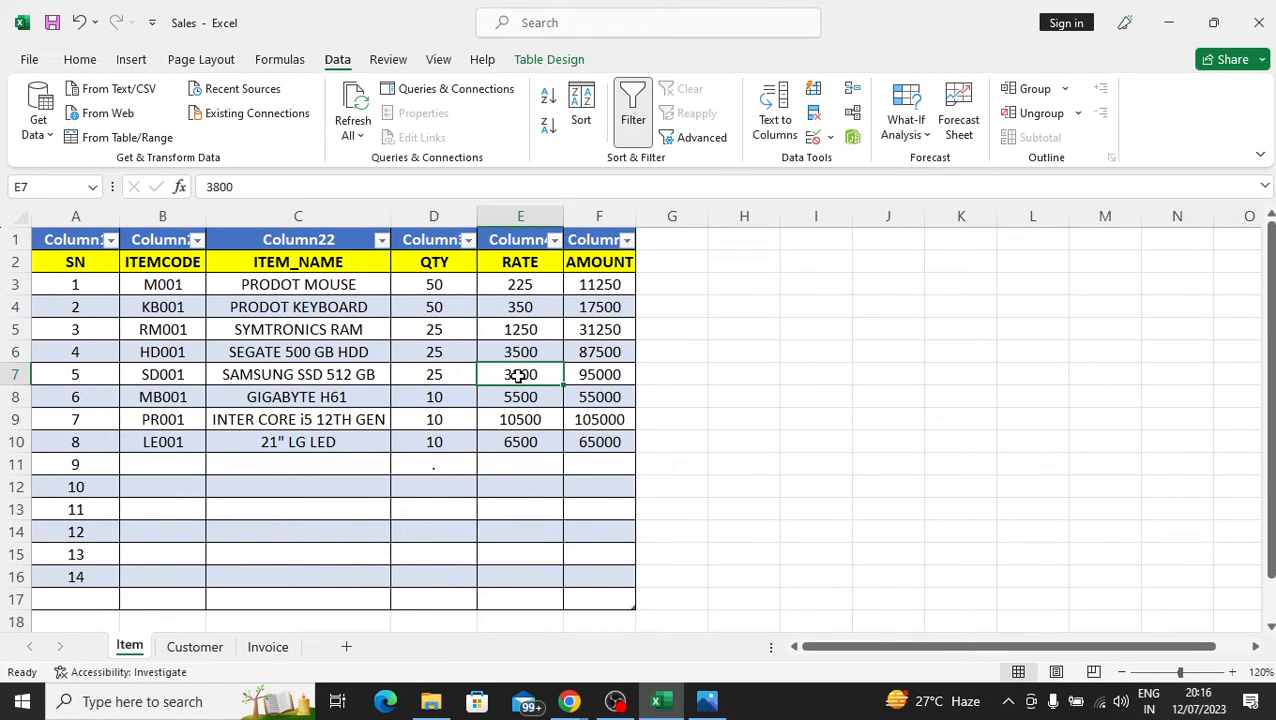
left_click(158, 333)
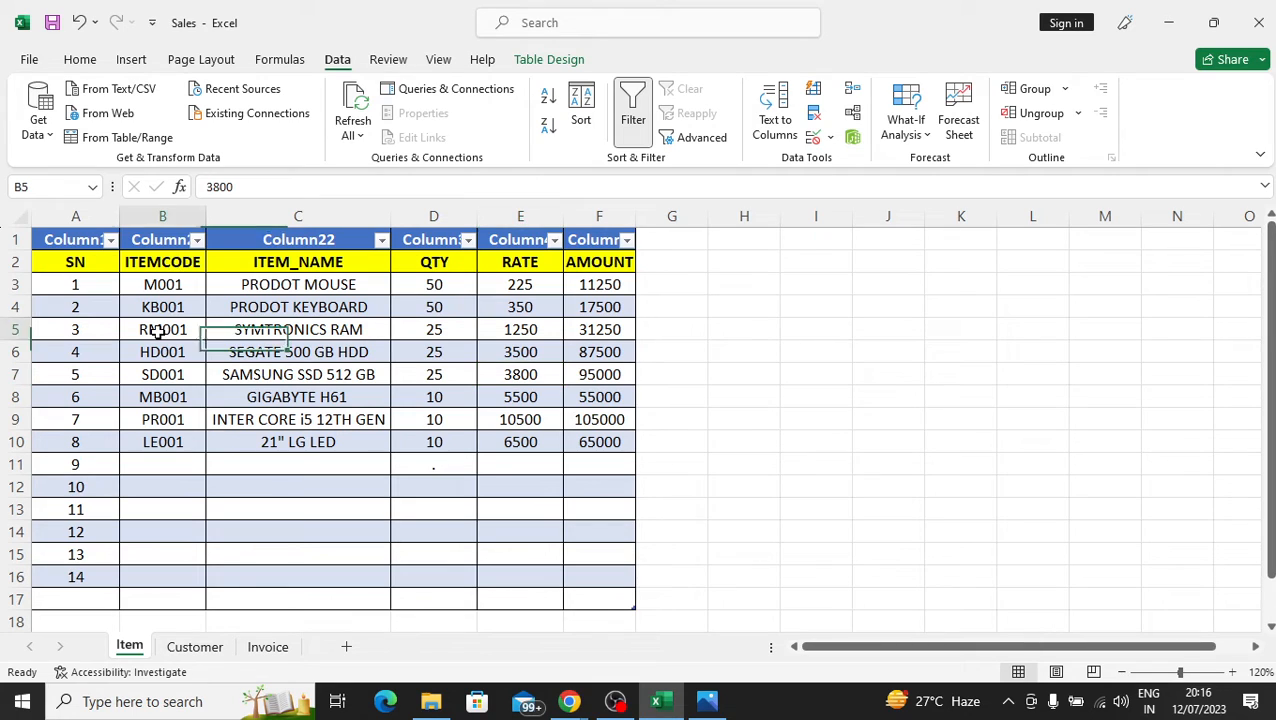
left_click(258, 300)
left_click(450, 314)
left_click(522, 310)
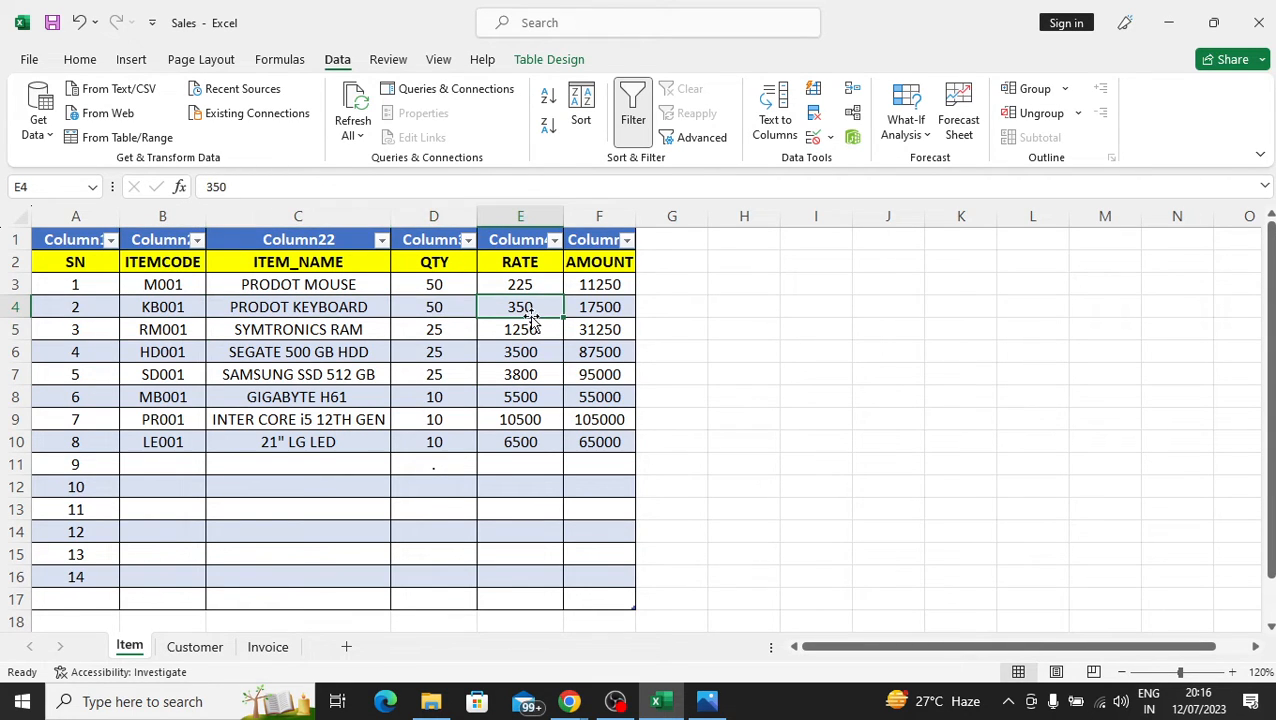
left_click_drag(530, 262, 532, 421)
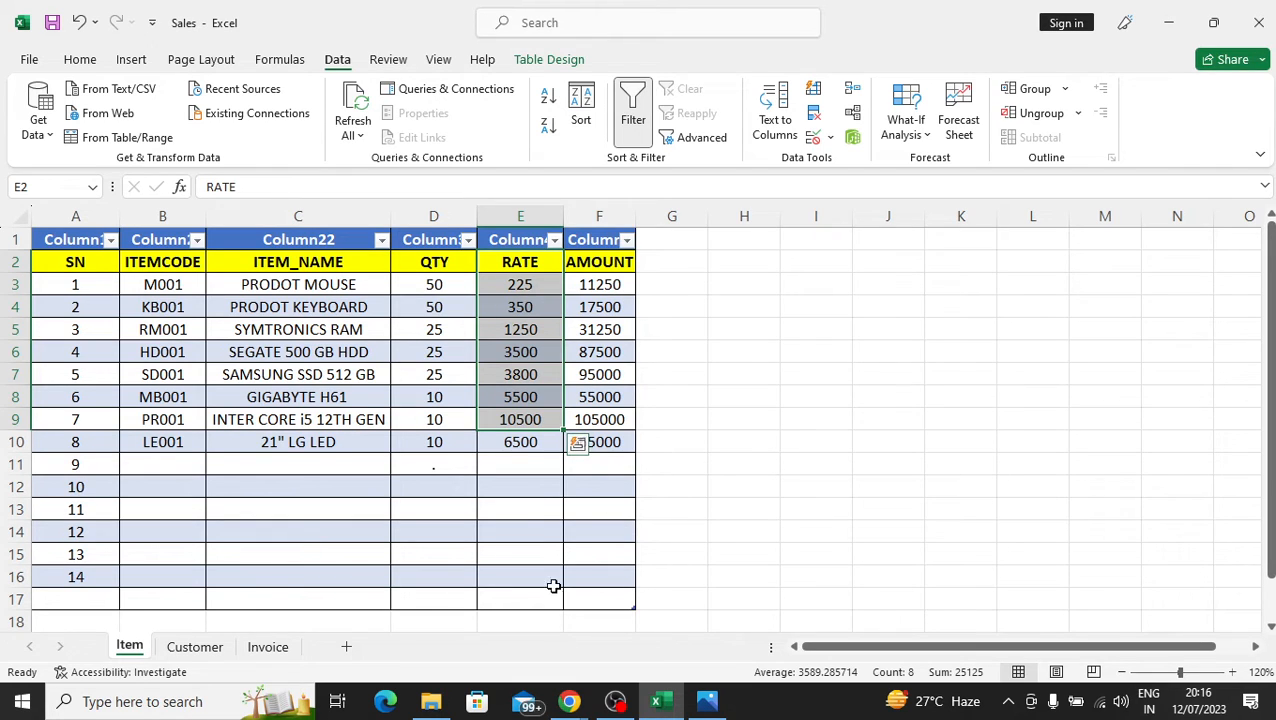
left_click(276, 650)
left_click(669, 369)
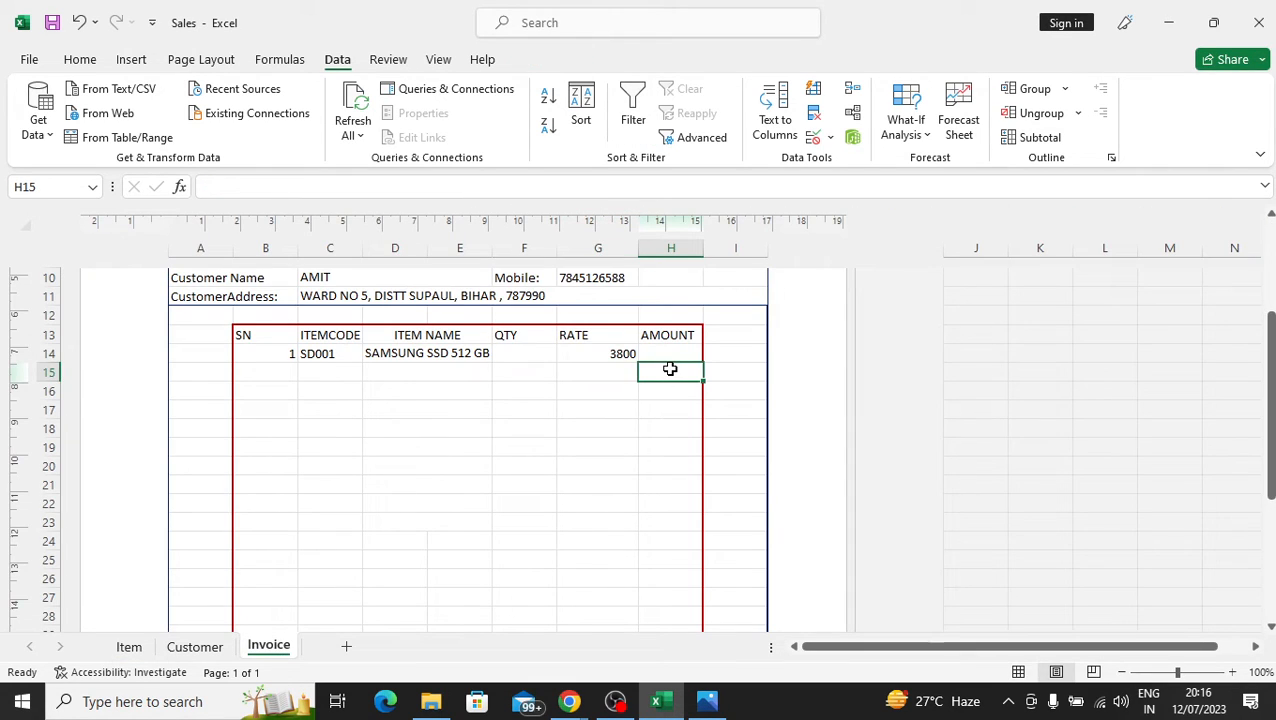
left_click(518, 370)
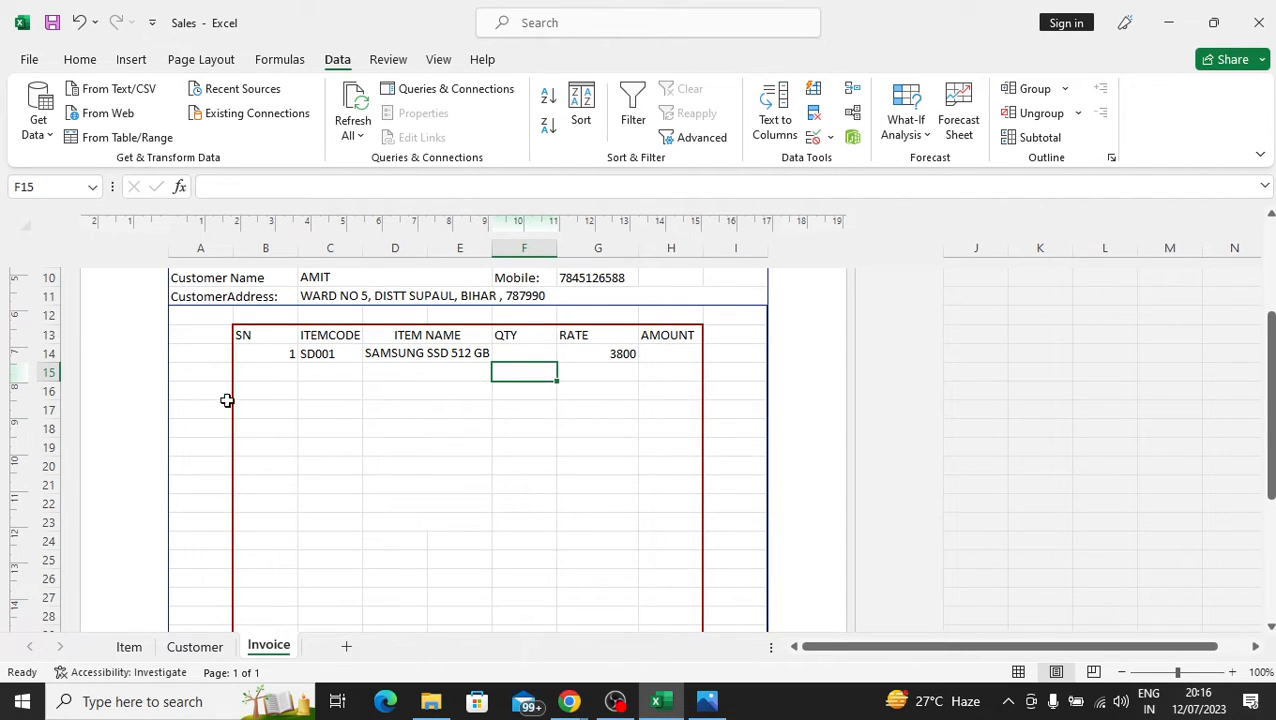
- Test the ITEMCODE dropdown in C15 by choosing HD001, and reset the cell to the blank entry
left_click(281, 368)
left_click(330, 376)
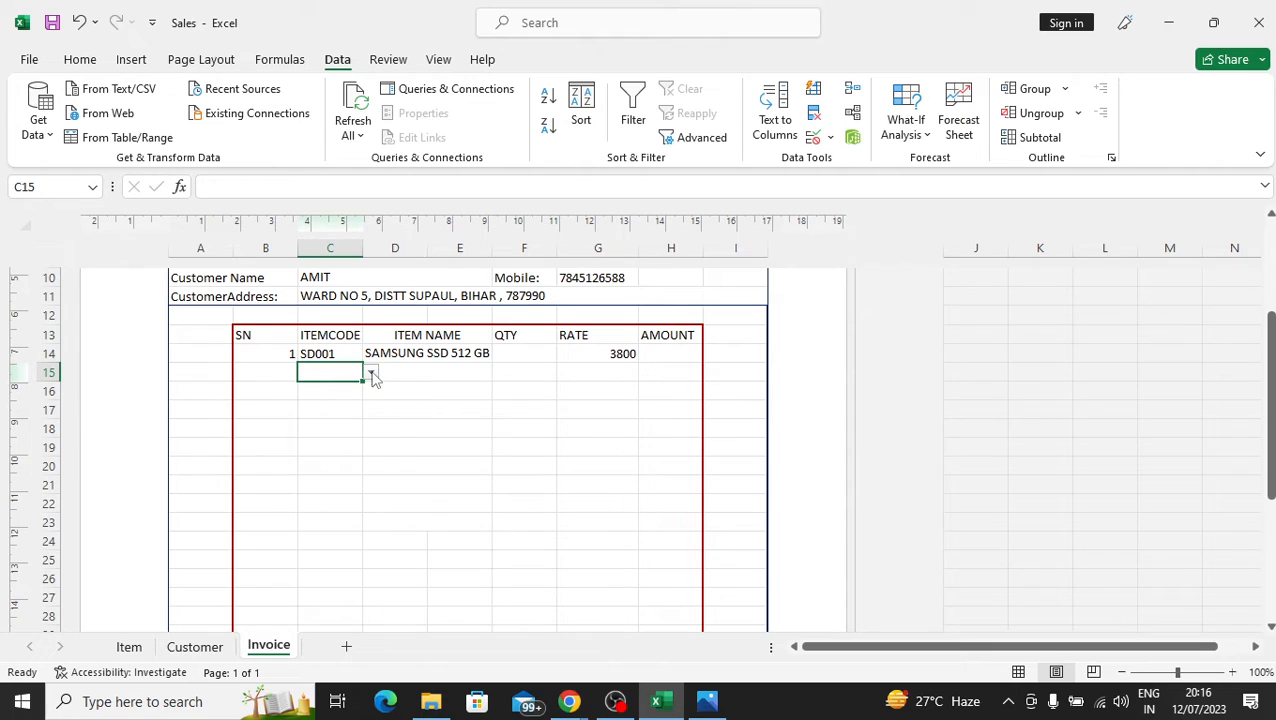
left_click(371, 376)
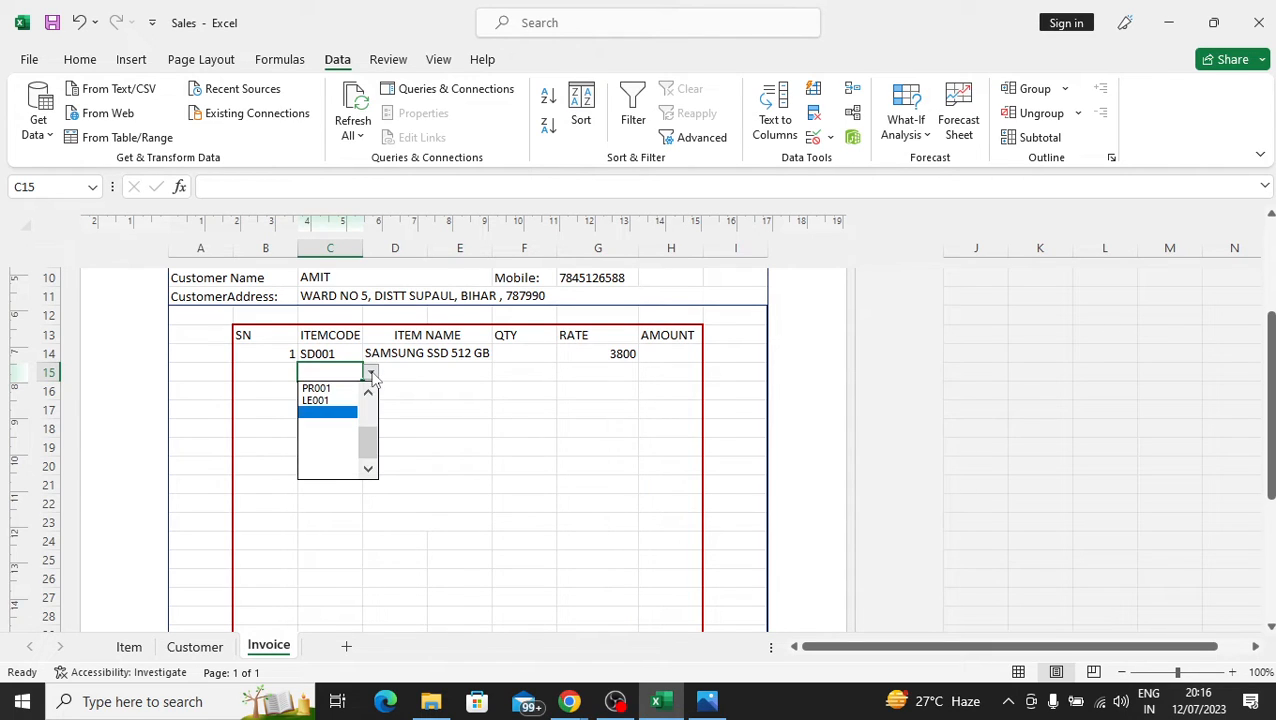
left_click_drag(373, 444, 371, 426)
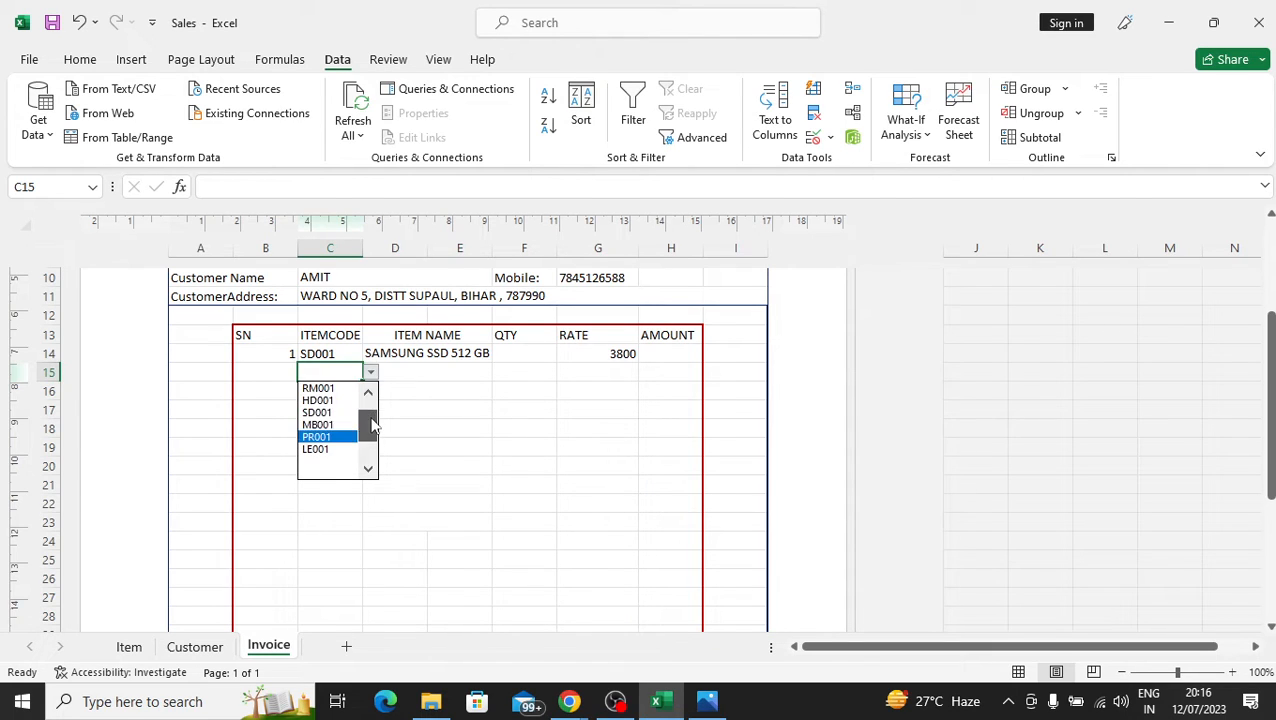
left_click(322, 401)
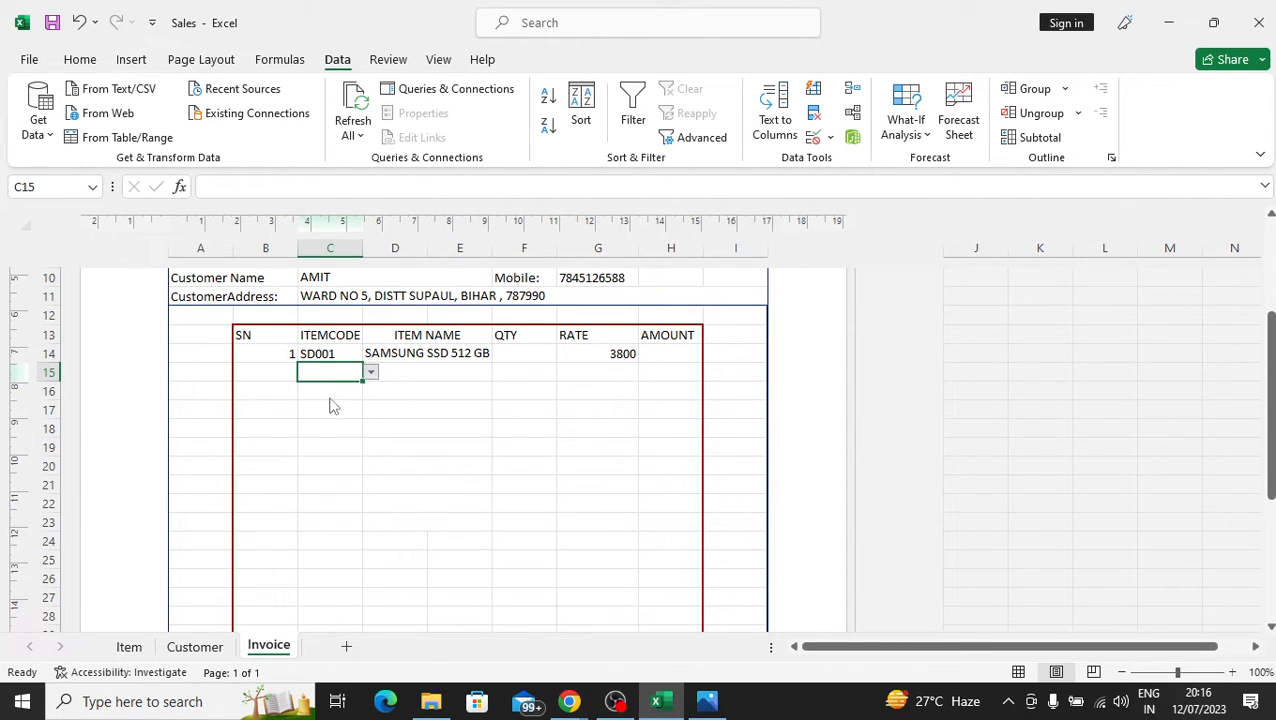
left_click(403, 370)
left_click(345, 375)
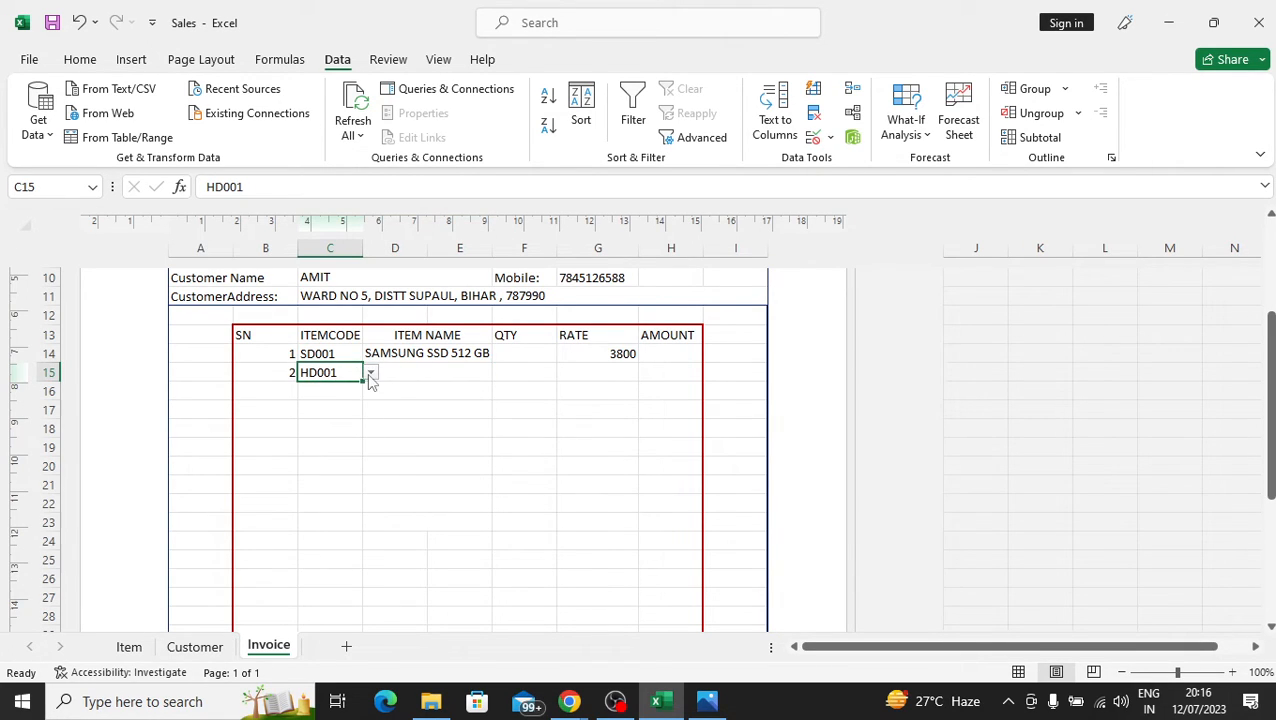
left_click(370, 376)
left_click(325, 450)
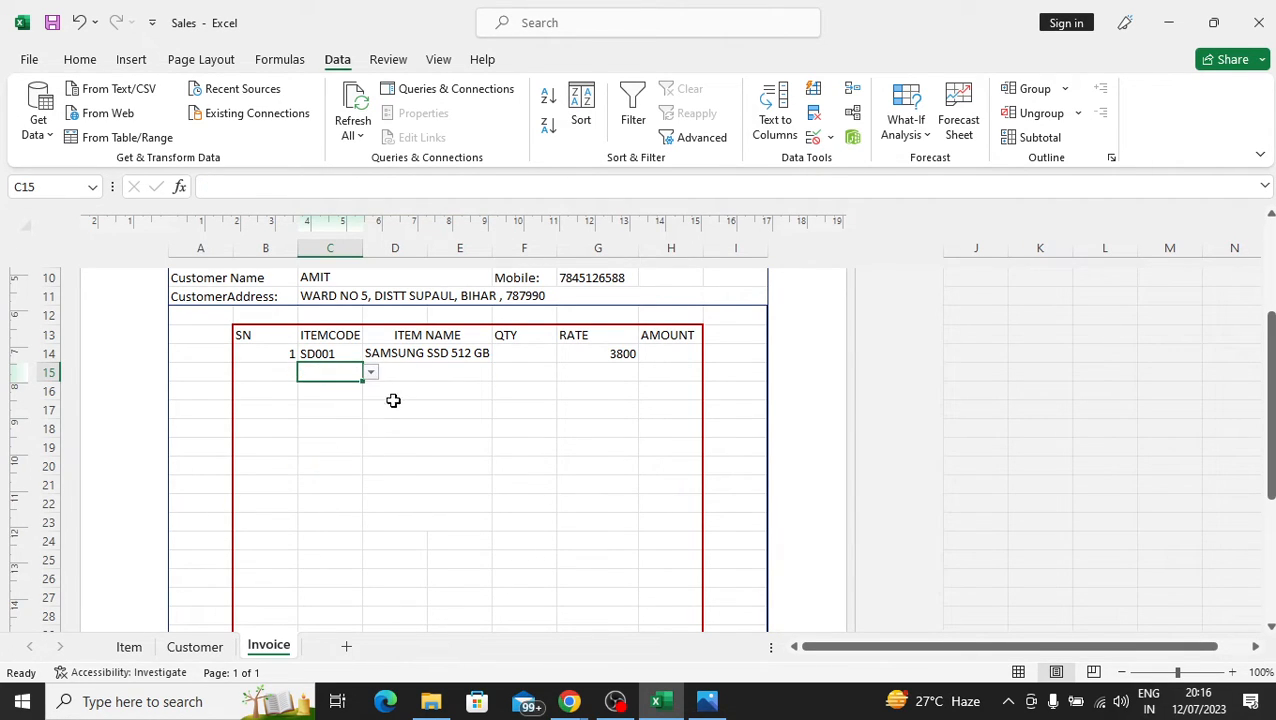
- Set the ITEMCODE in C14 to the blank entry of its dropdown list
left_click(415, 354)
left_click(348, 358)
left_click(370, 354)
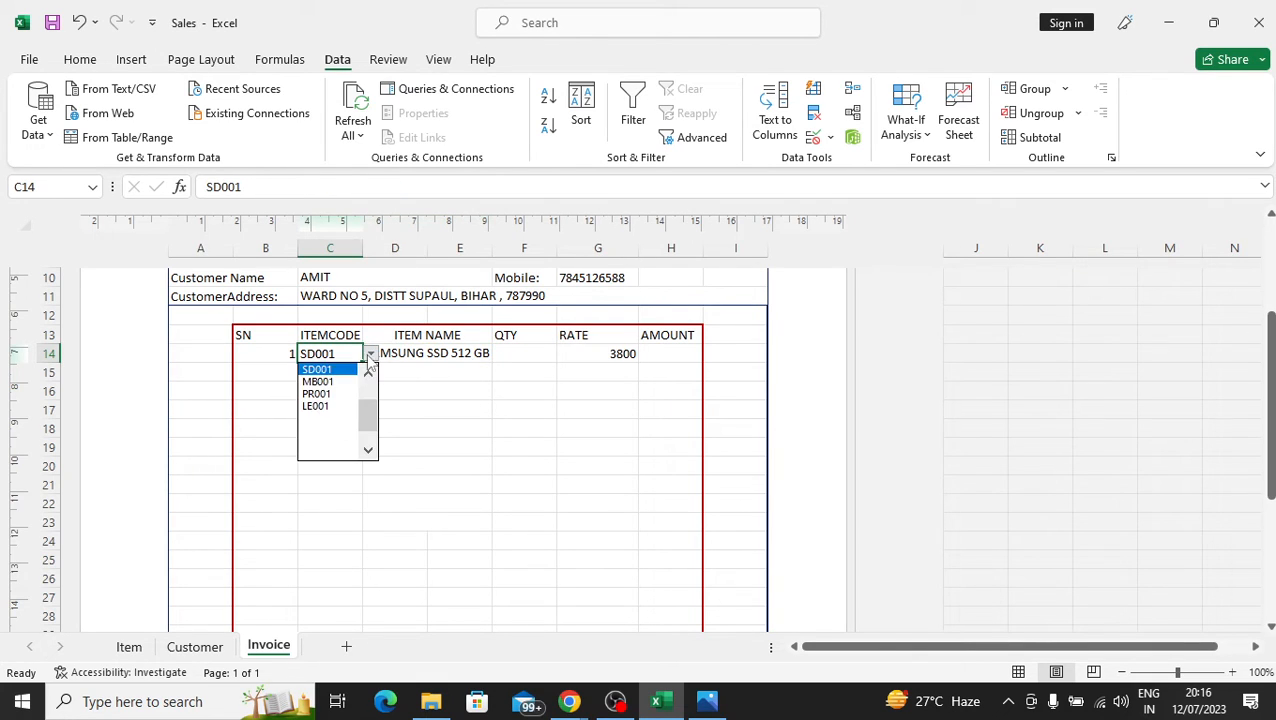
left_click(344, 420)
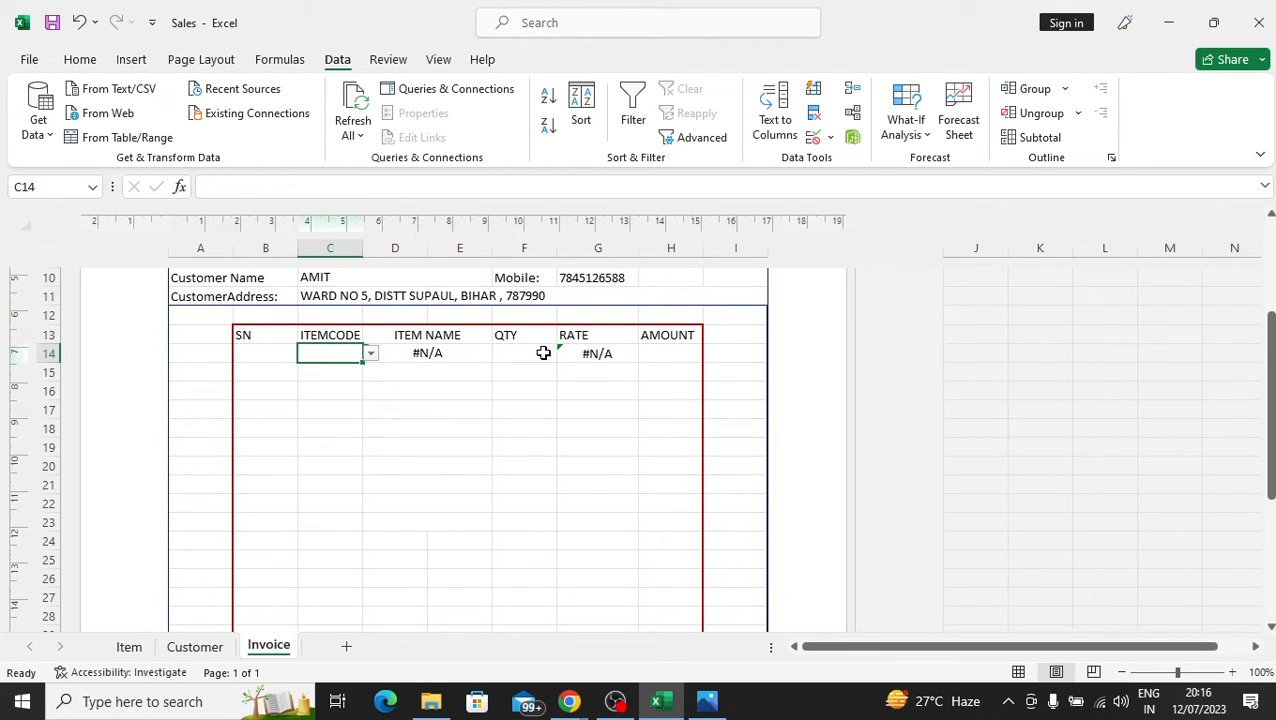
- Wrap the ITEM NAME lookup in D14 in a blank check: =IF(C14="","",VLOOKUP(C14,Item!B3:F100,2,0))
left_click(390, 355)
left_click(214, 187)
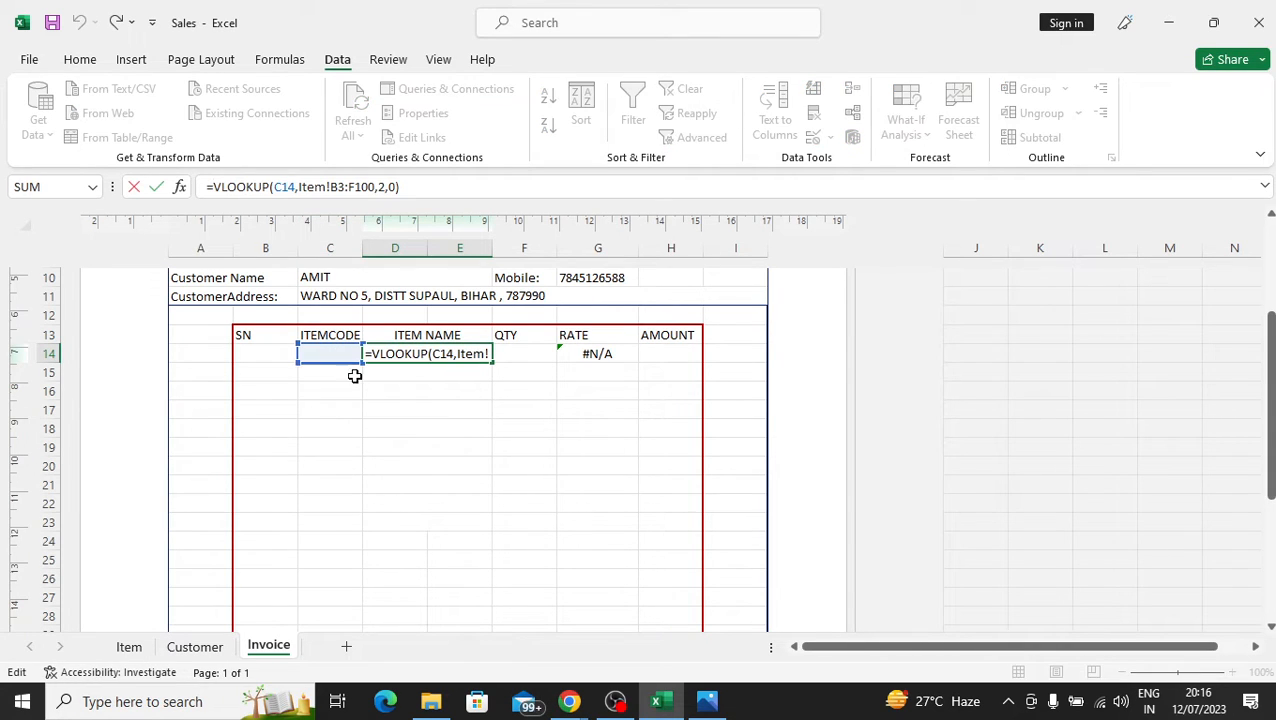
type("IF")
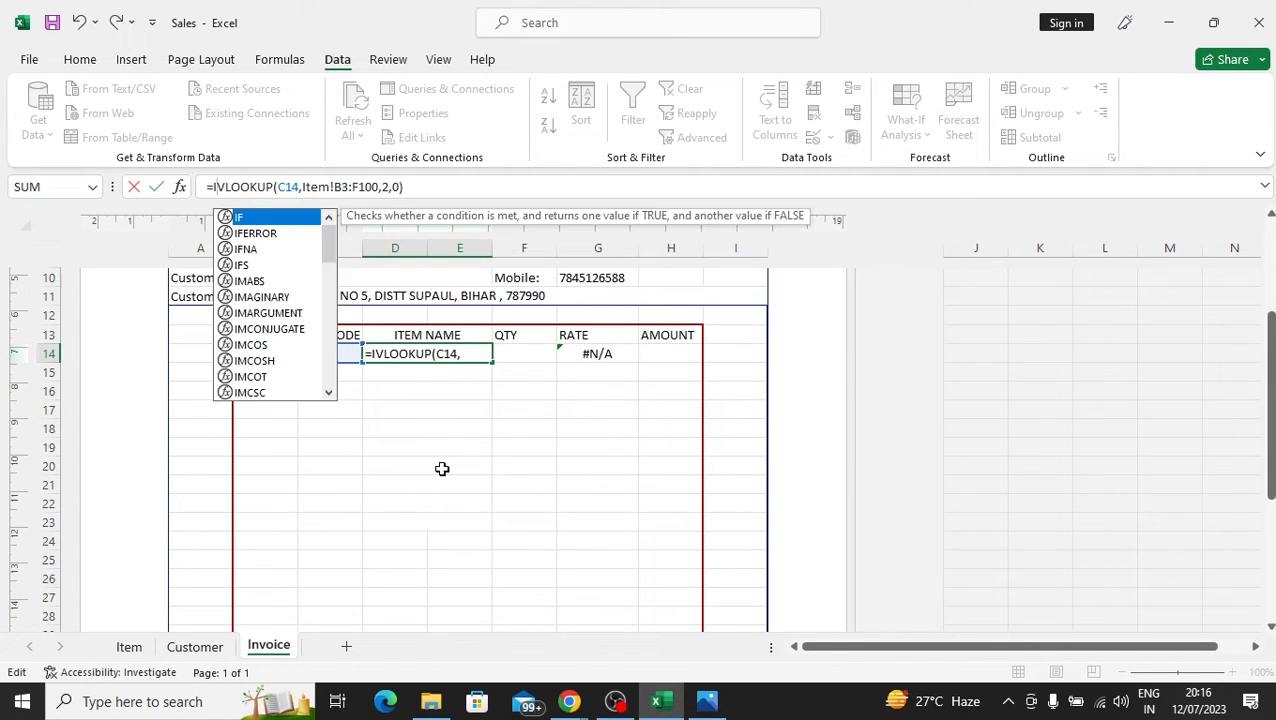
type("(")
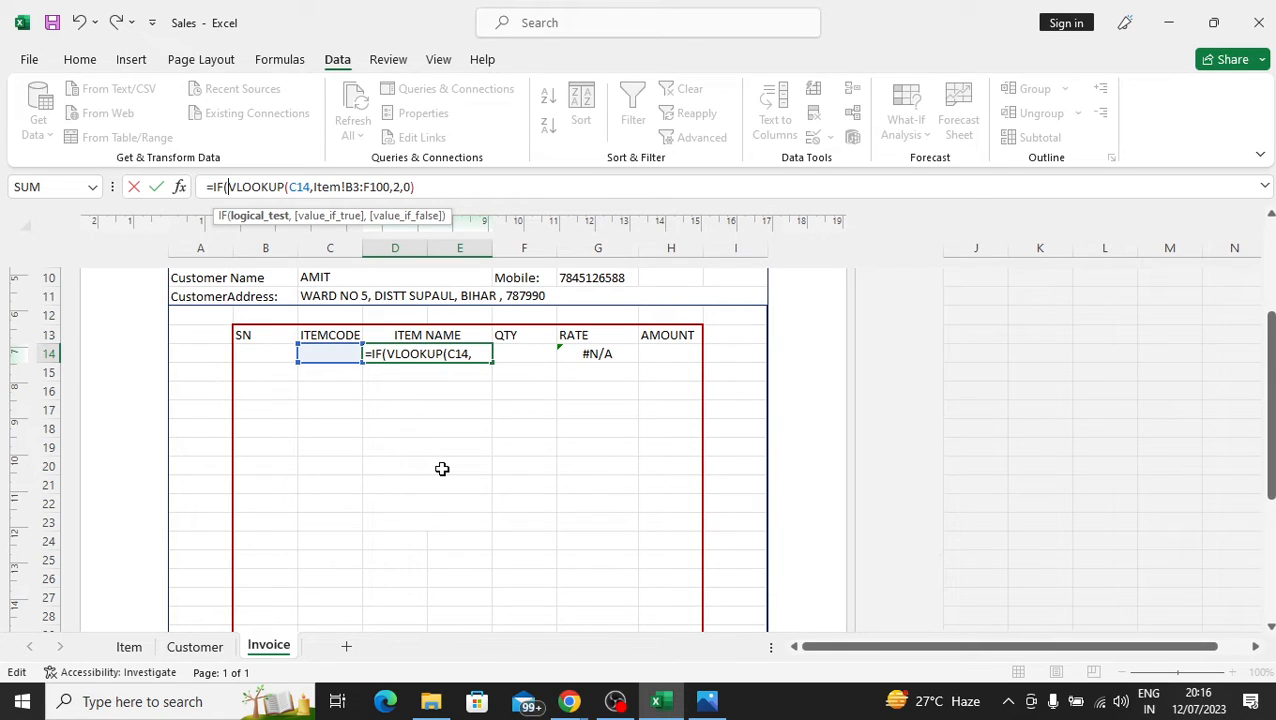
left_click(327, 354)
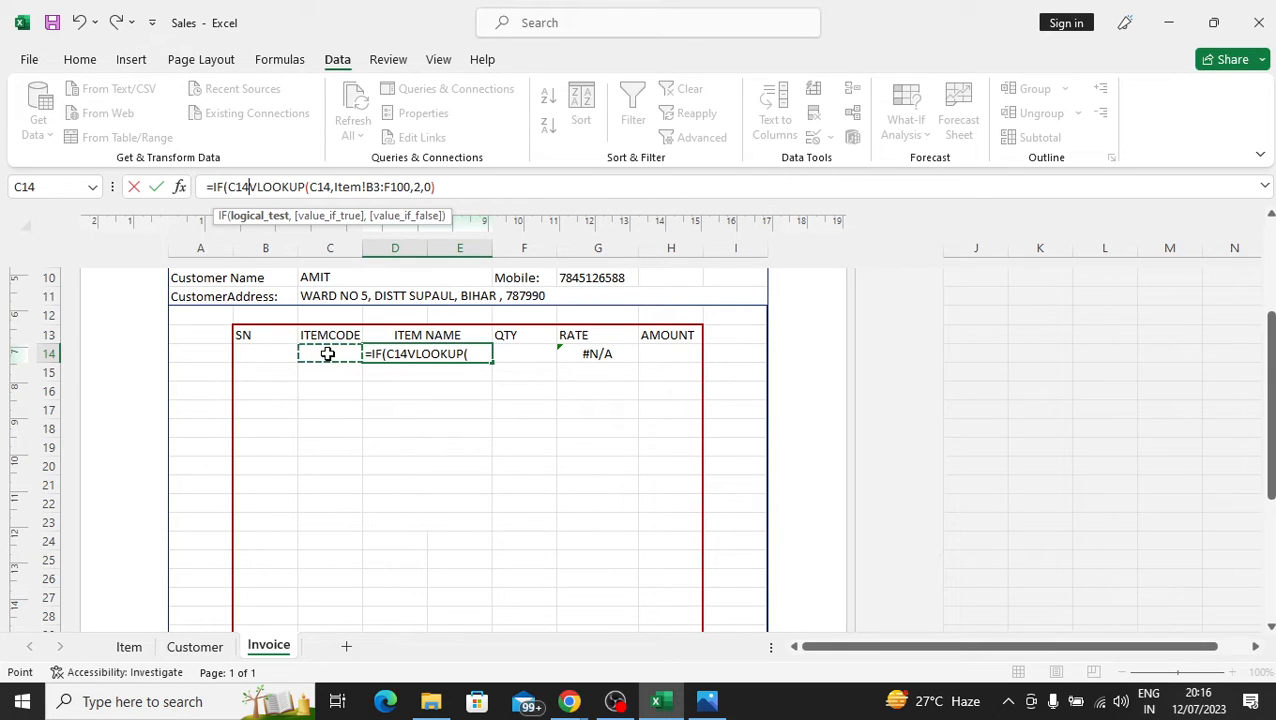
type("=")
type("\"\"")
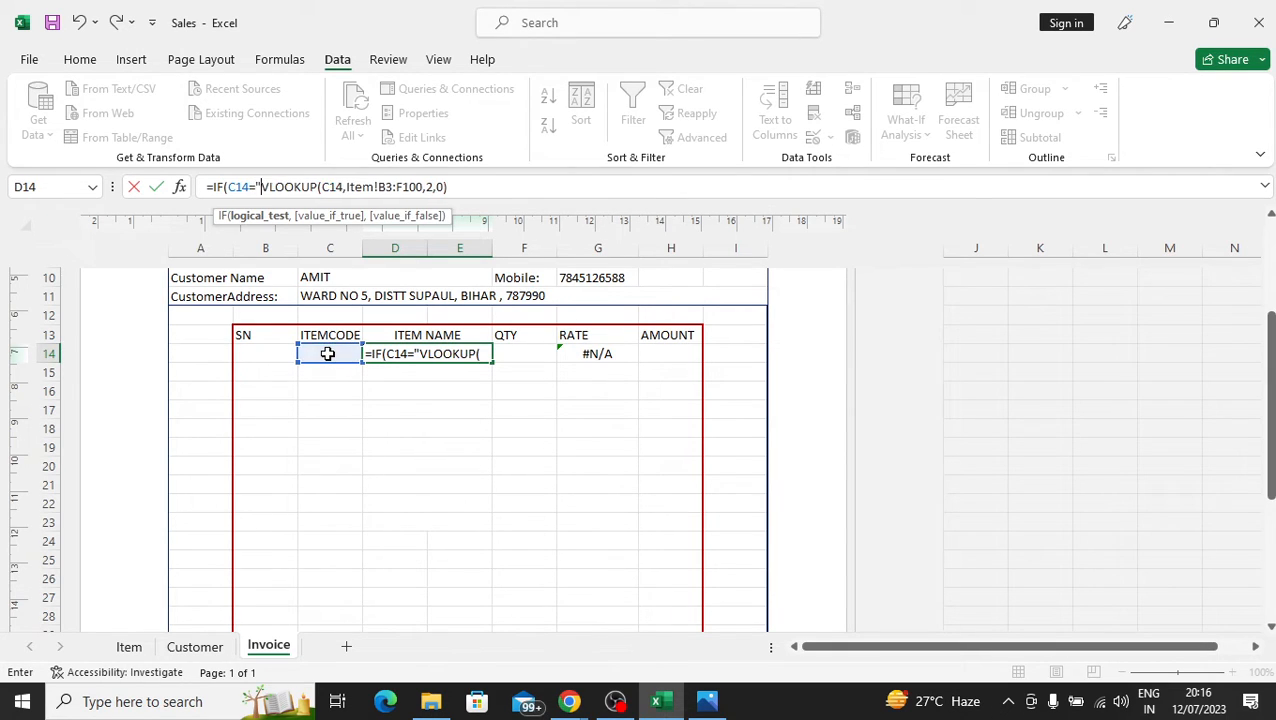
type(",\"\"")
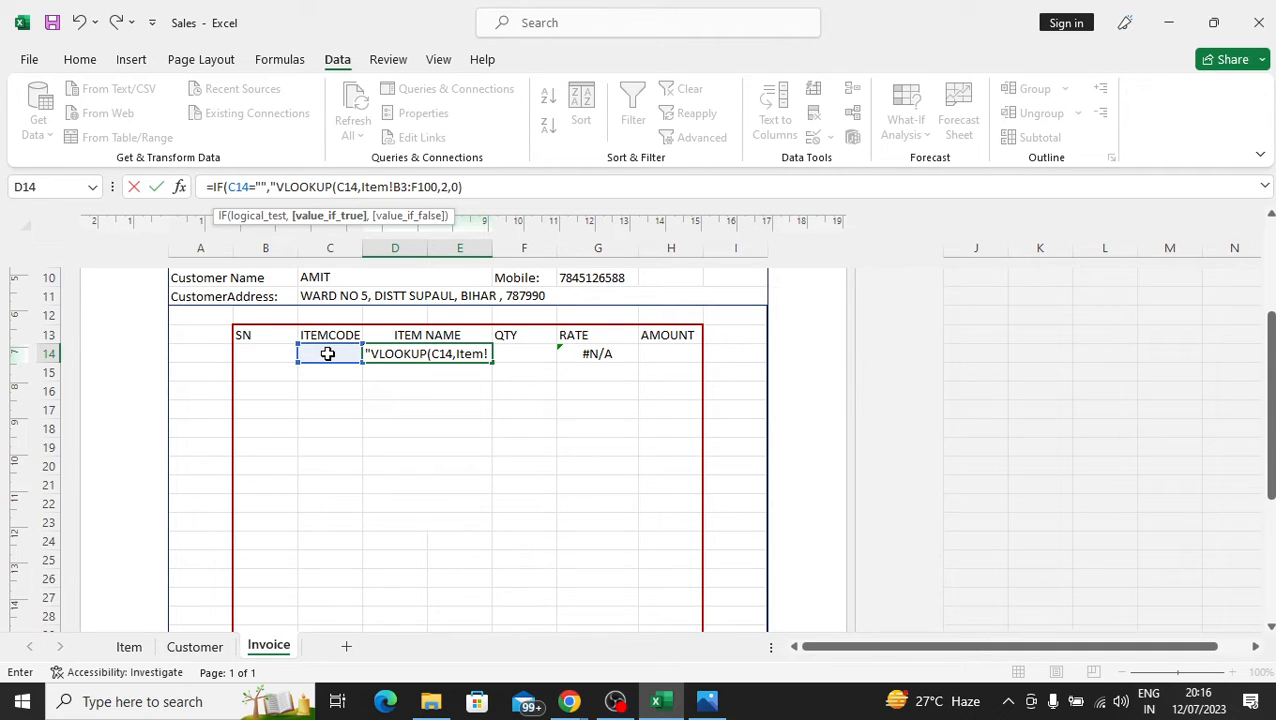
type(",")
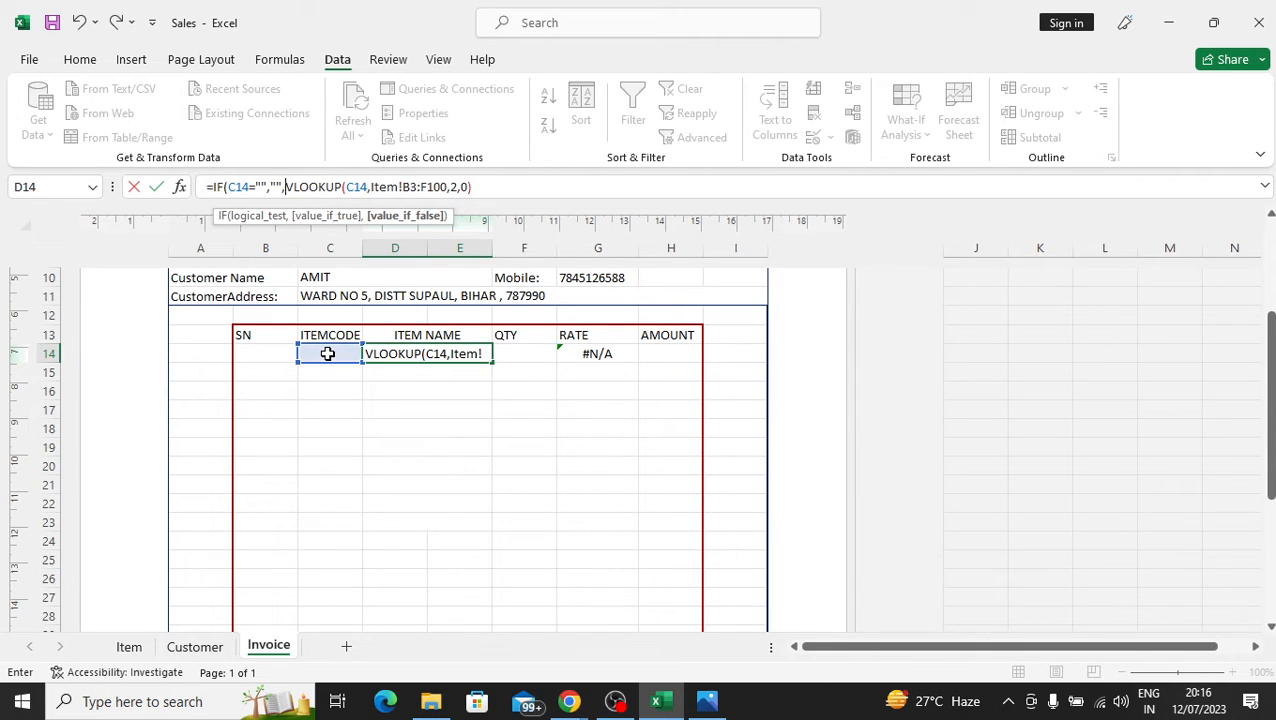
left_click(506, 193)
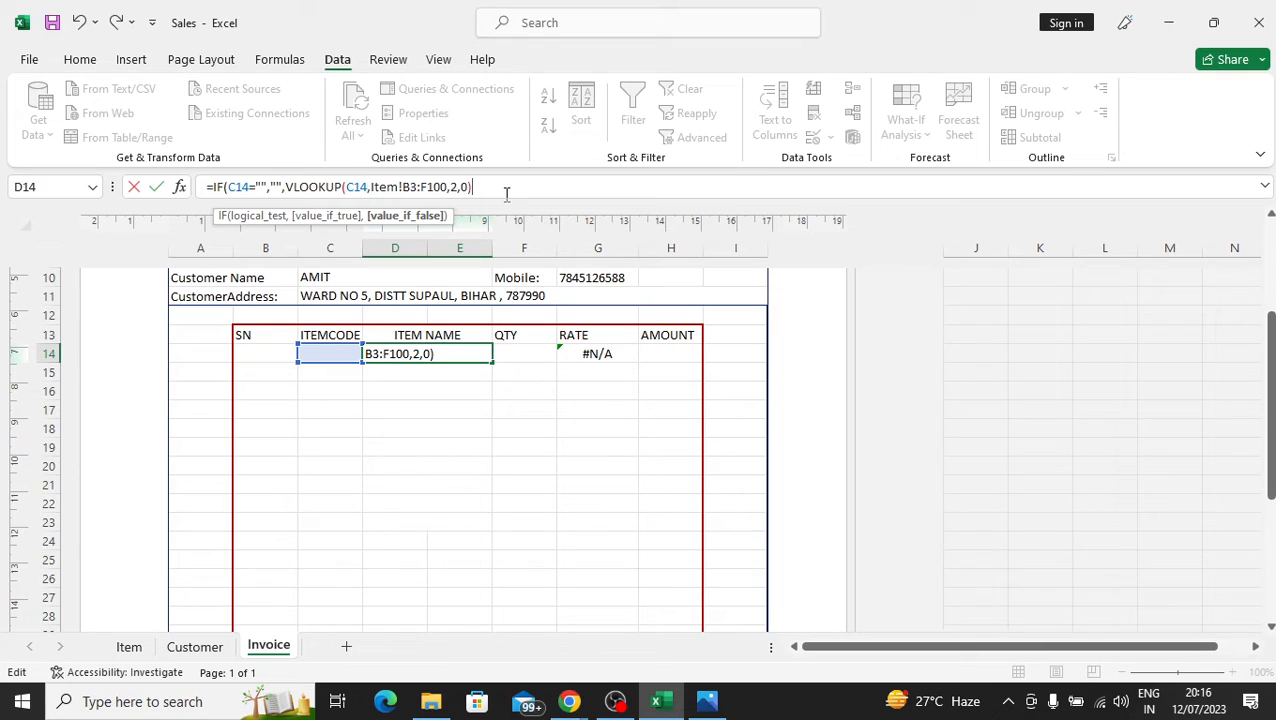
key("Return")
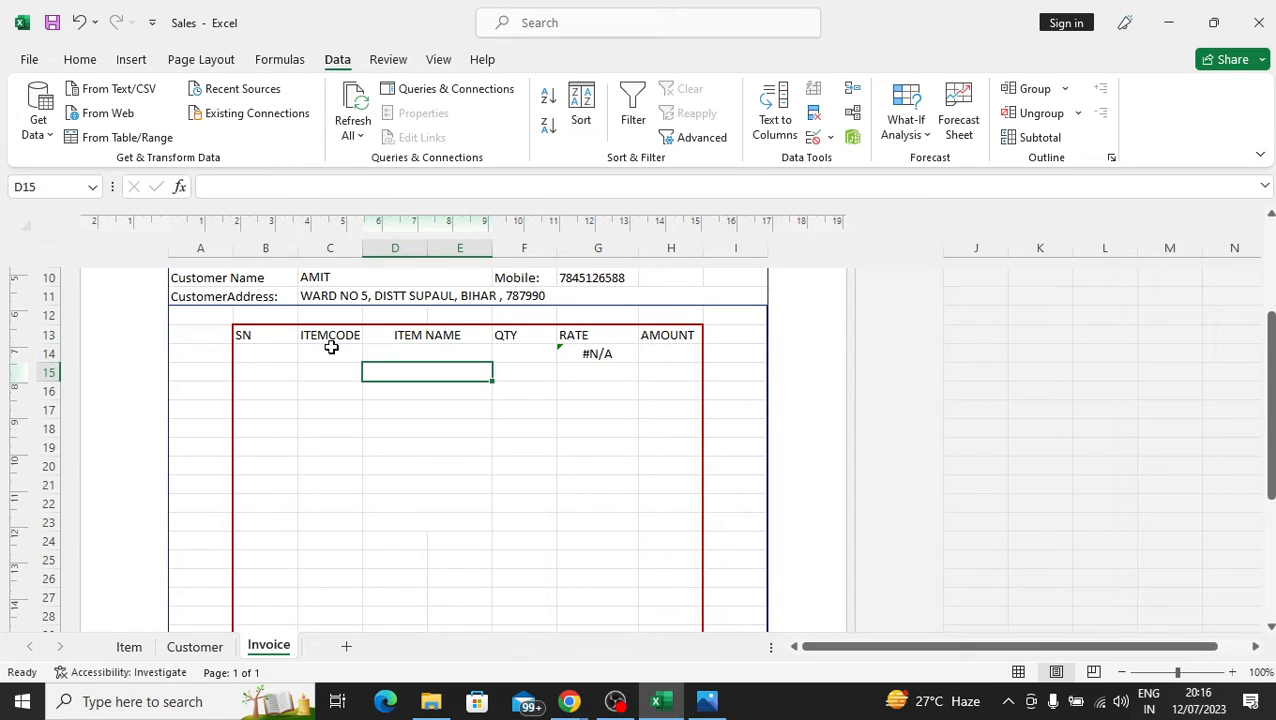
- Test the lookups by choosing LE001 as the ITEMCODE in C14, and reset the cell to the blank entry
left_click(331, 347)
left_click(370, 353)
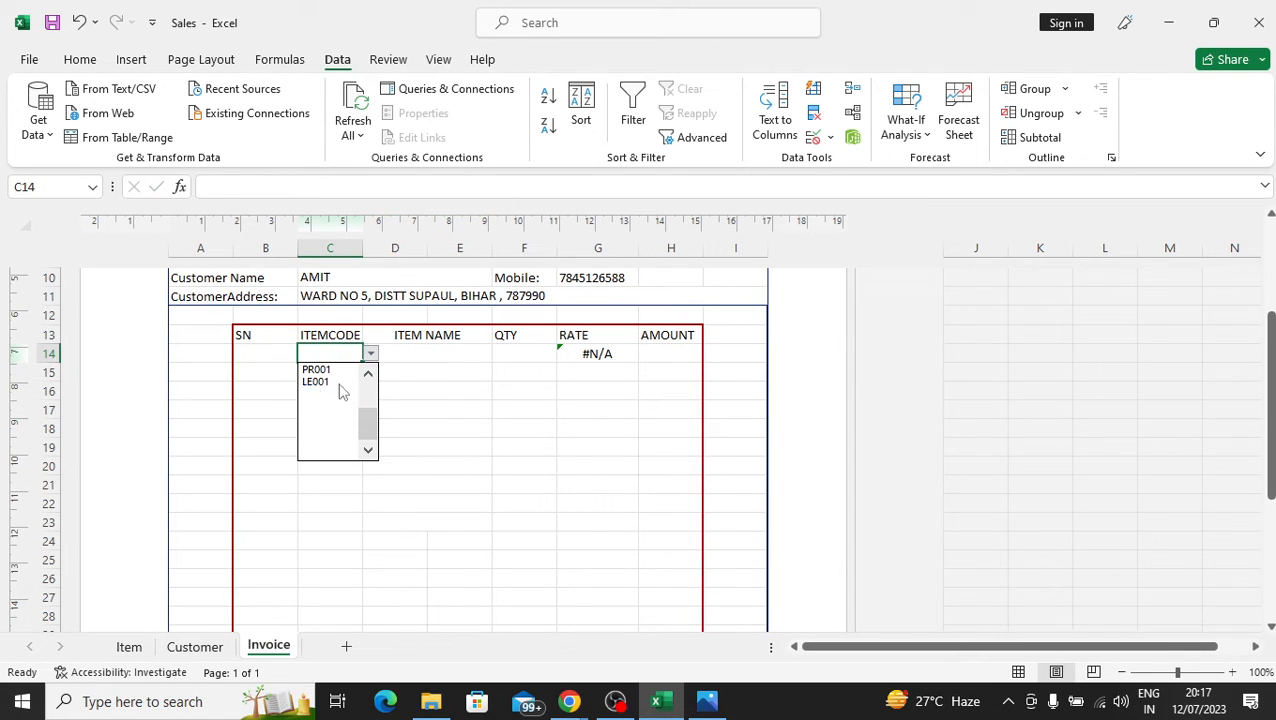
left_click(336, 382)
left_click(370, 353)
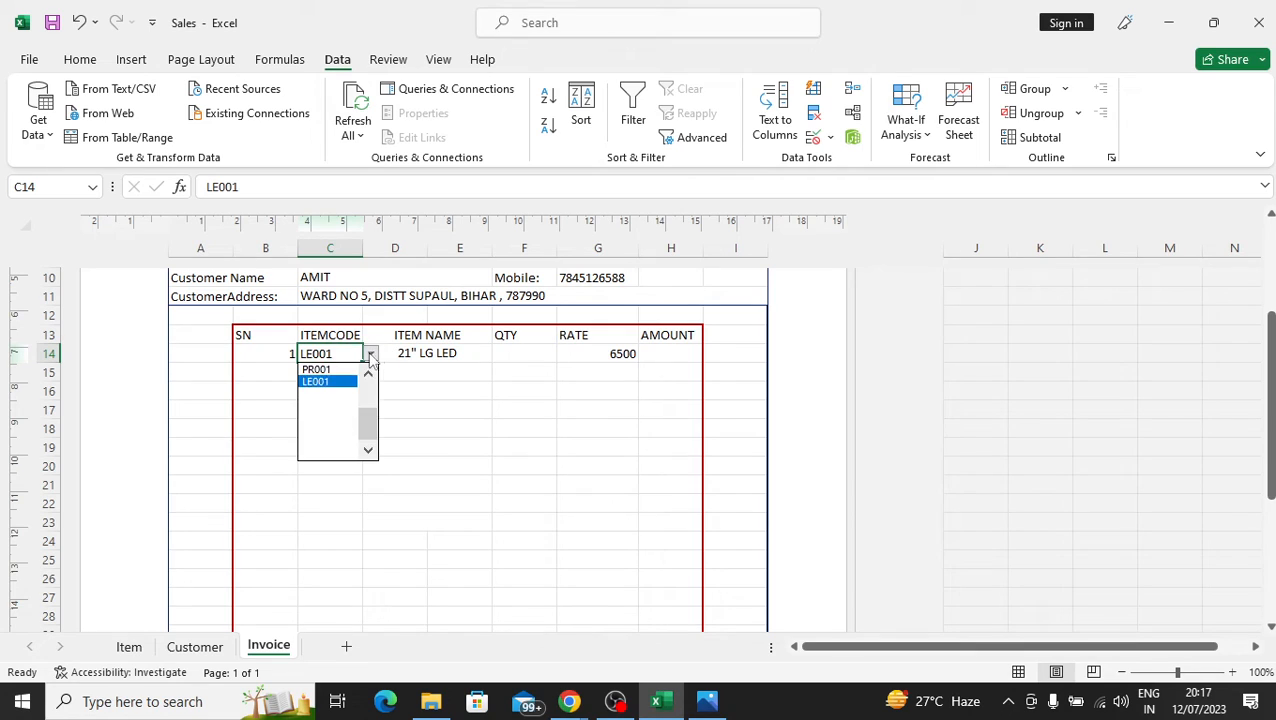
left_click(341, 406)
- Wrap the RATE lookup in G14 in a blank check: =IF(C14="","",VLOOKUP(C14,Item!B3:F100,4,0))
left_click(590, 355)
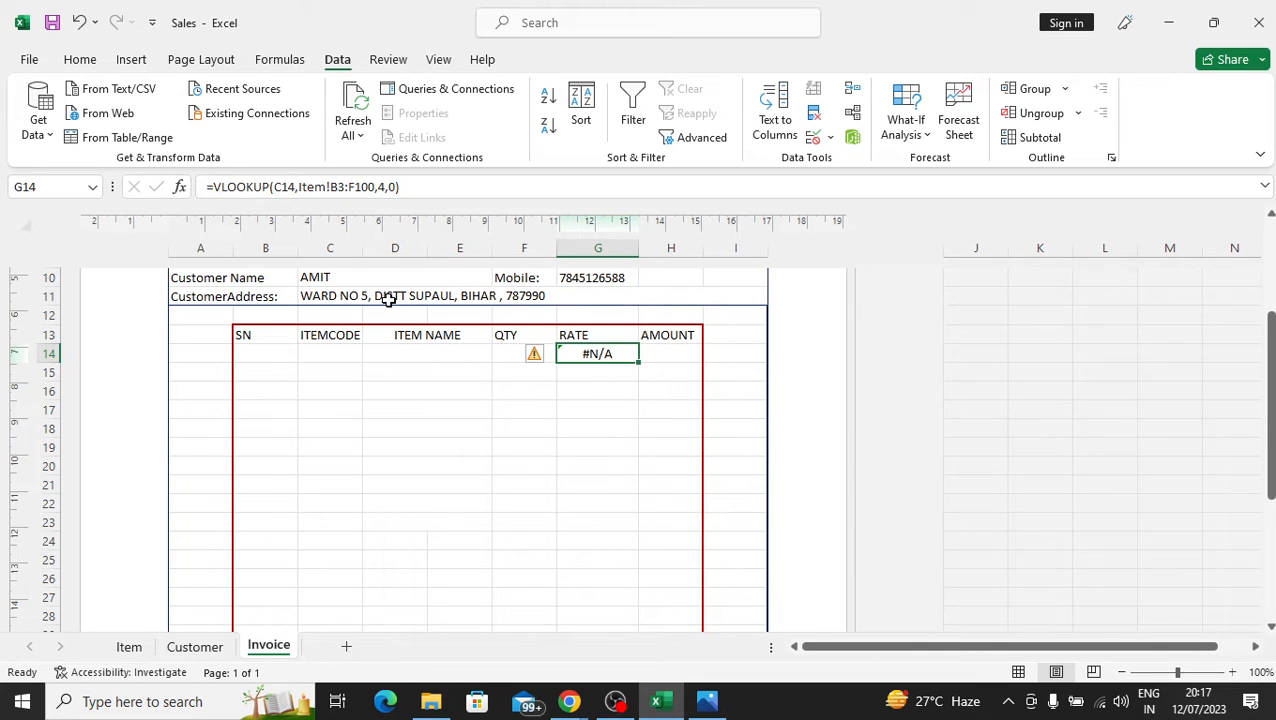
left_click(217, 187)
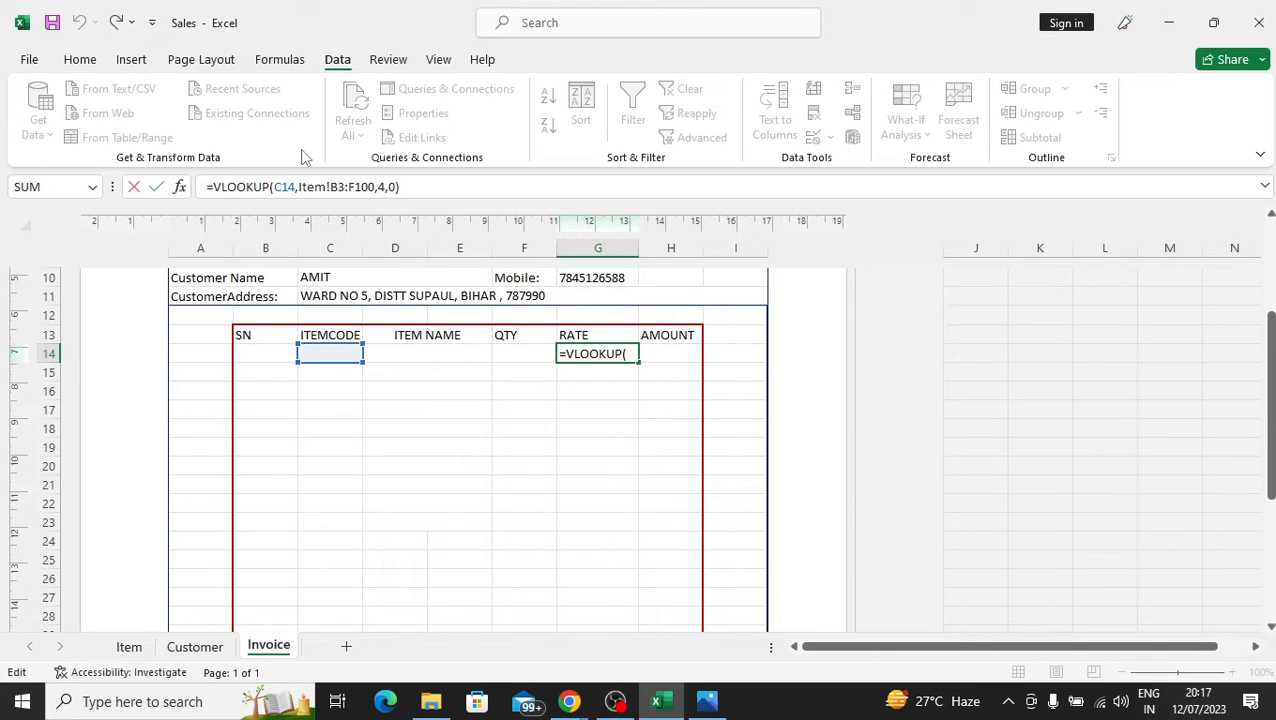
type("IF")
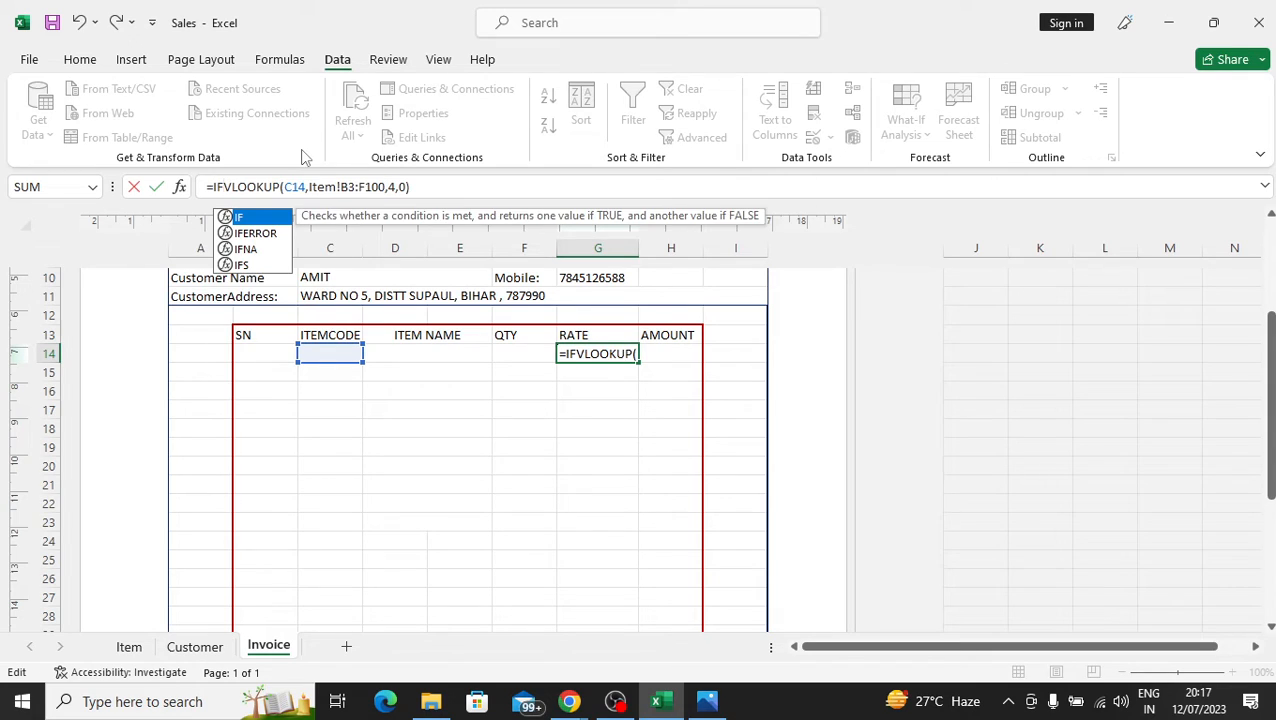
type("(")
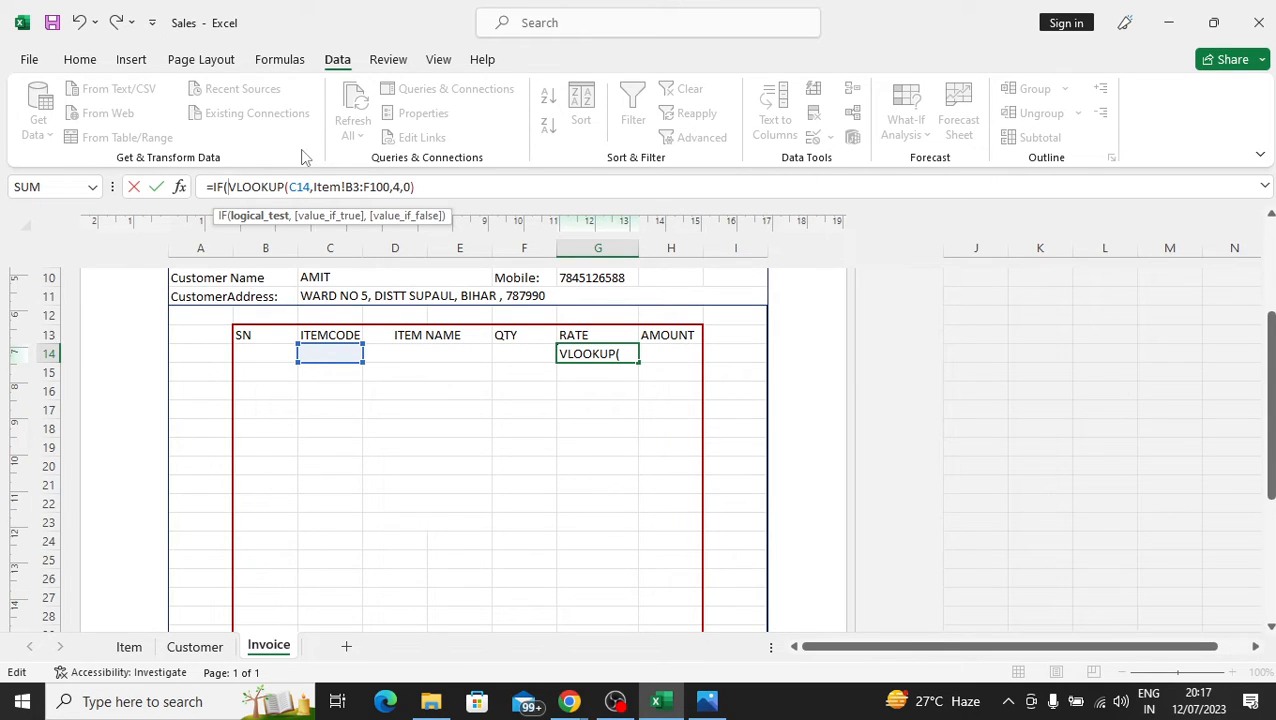
left_click(321, 354)
type("=")
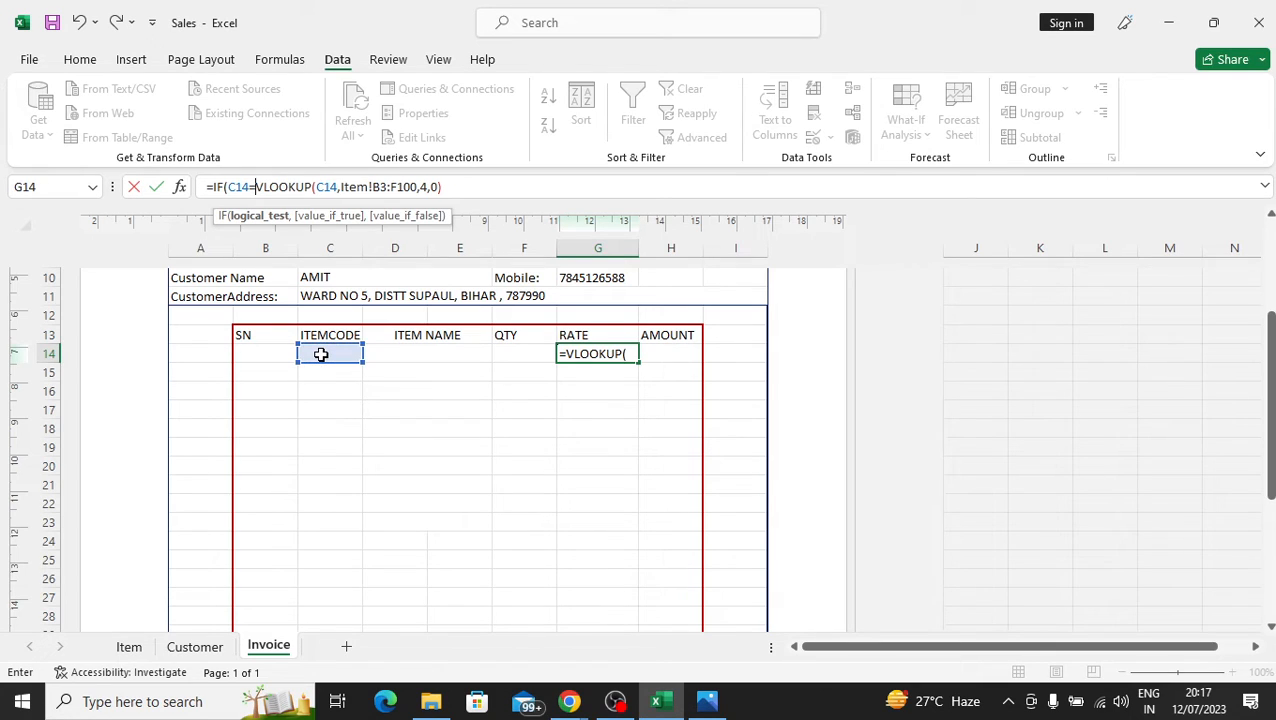
type("\"\"")
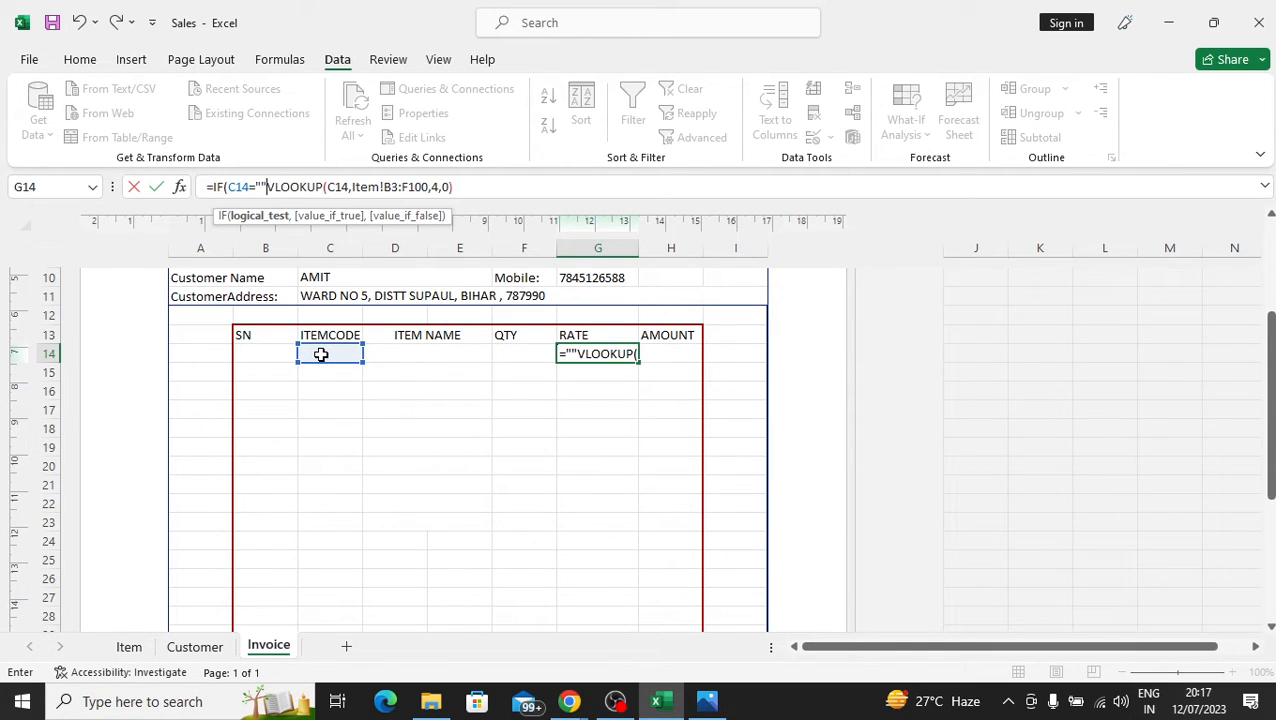
type(",\"\"")
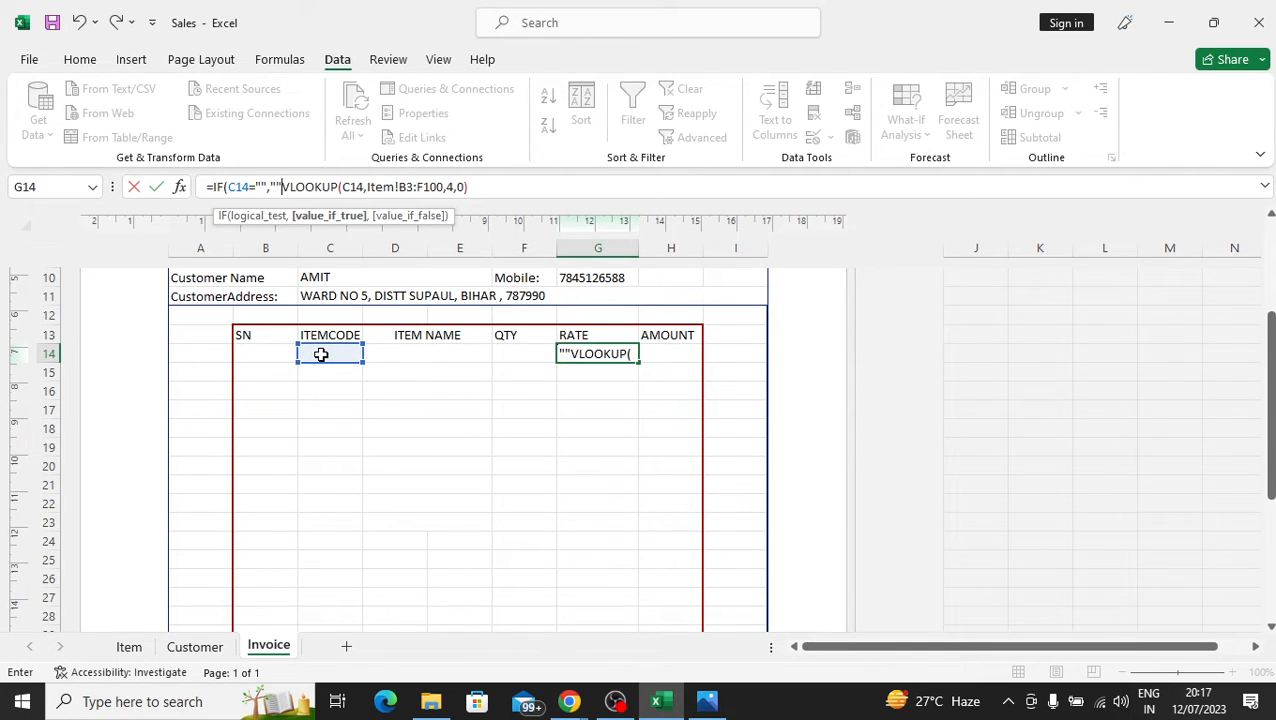
type(",")
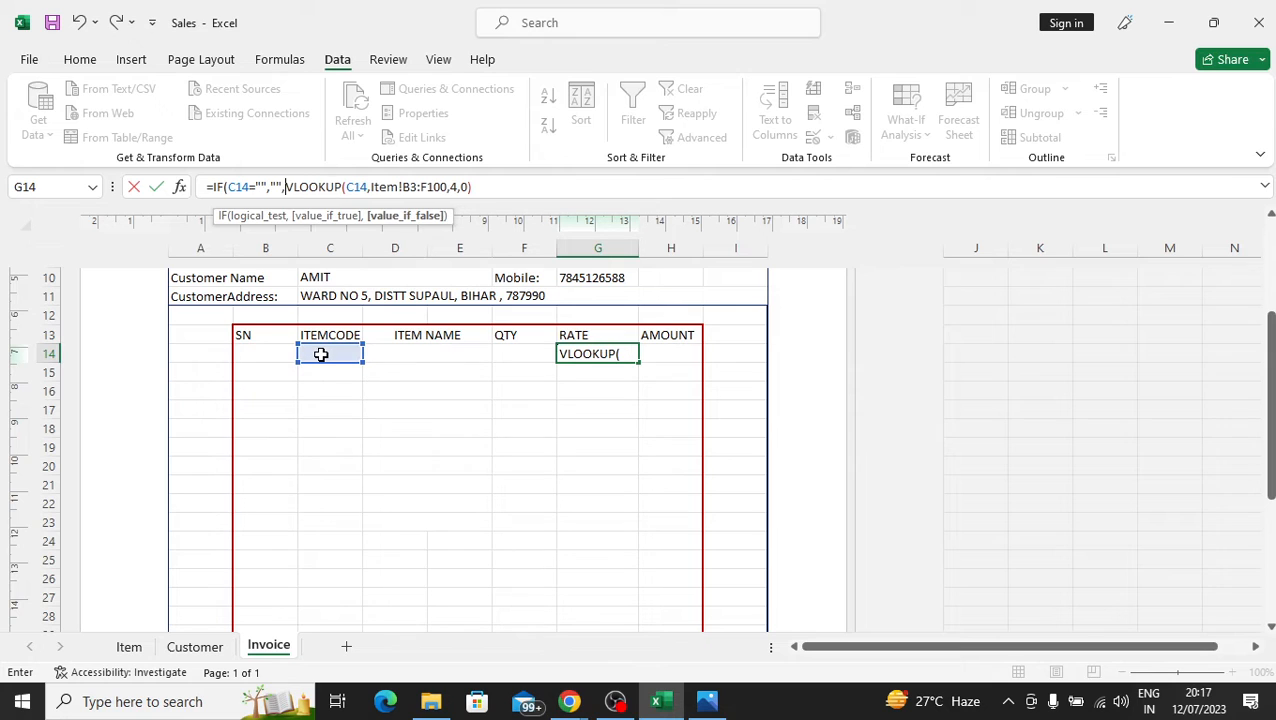
left_click(480, 184)
type(")")
key("Return")
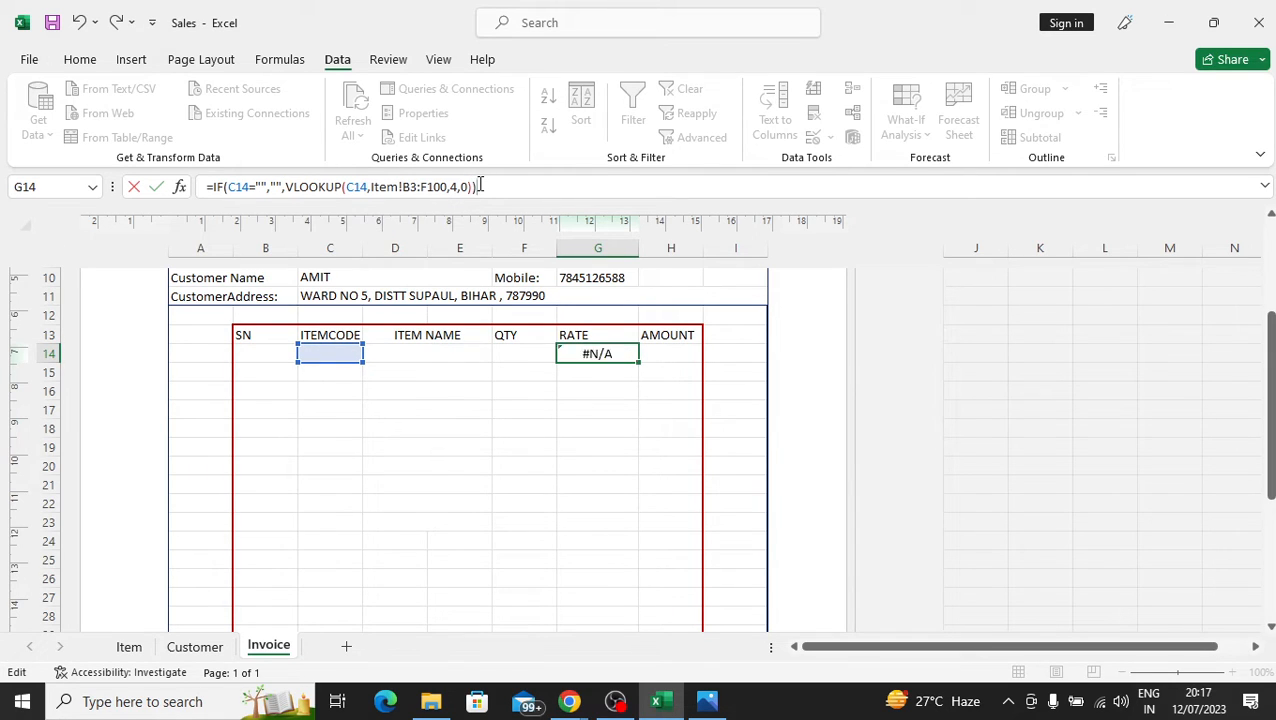
left_click(593, 354)
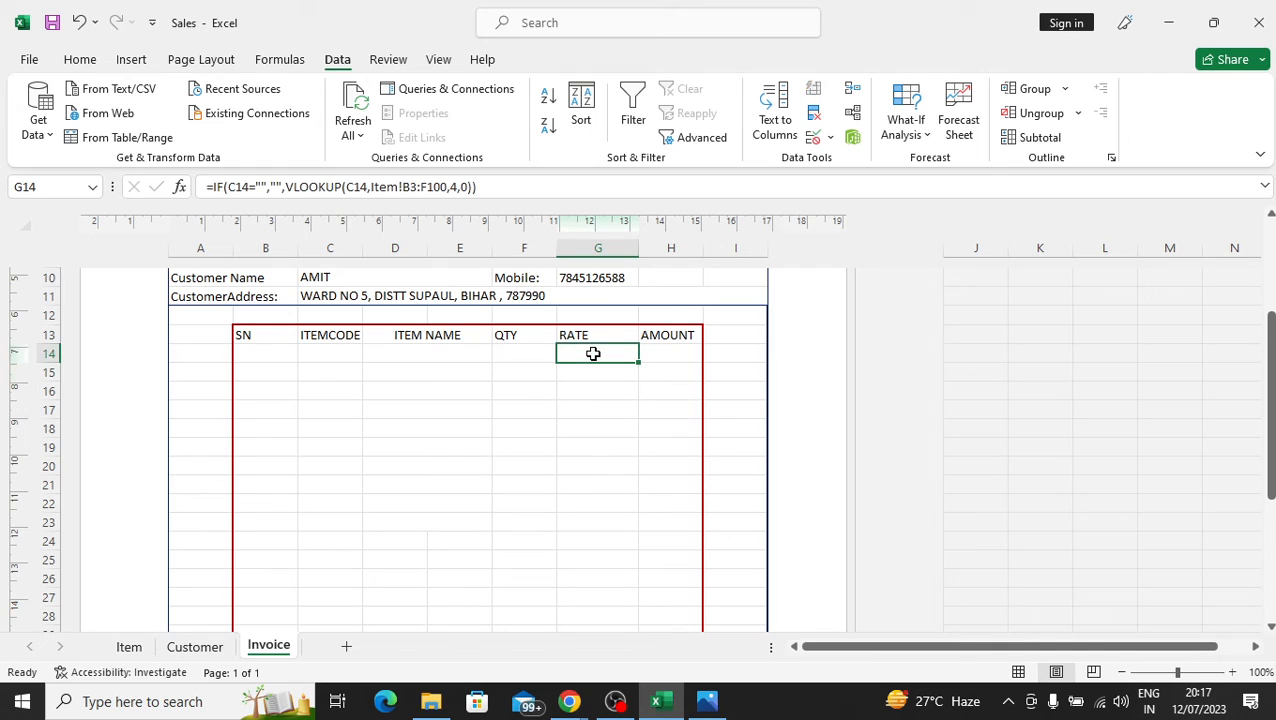
- Choose LE001 as the ITEMCODE in C14 and enter 5 as its QTY in F14
left_click(660, 350)
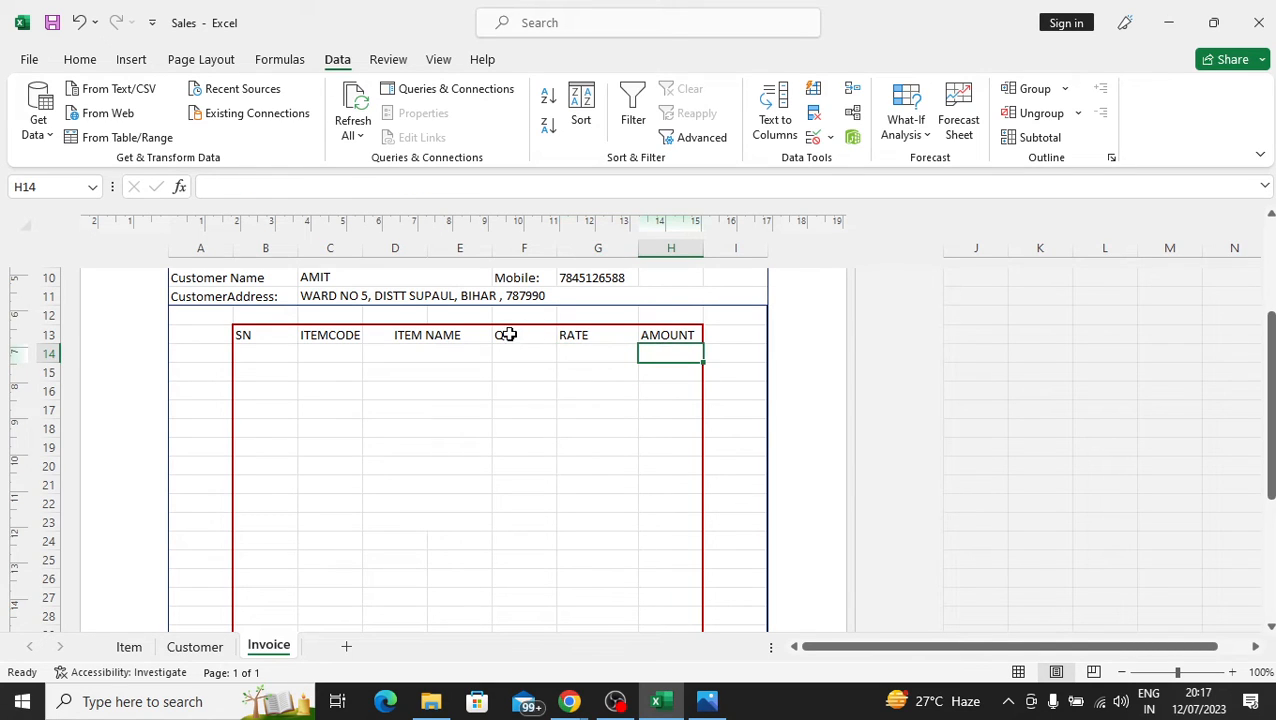
left_click(328, 348)
left_click(370, 354)
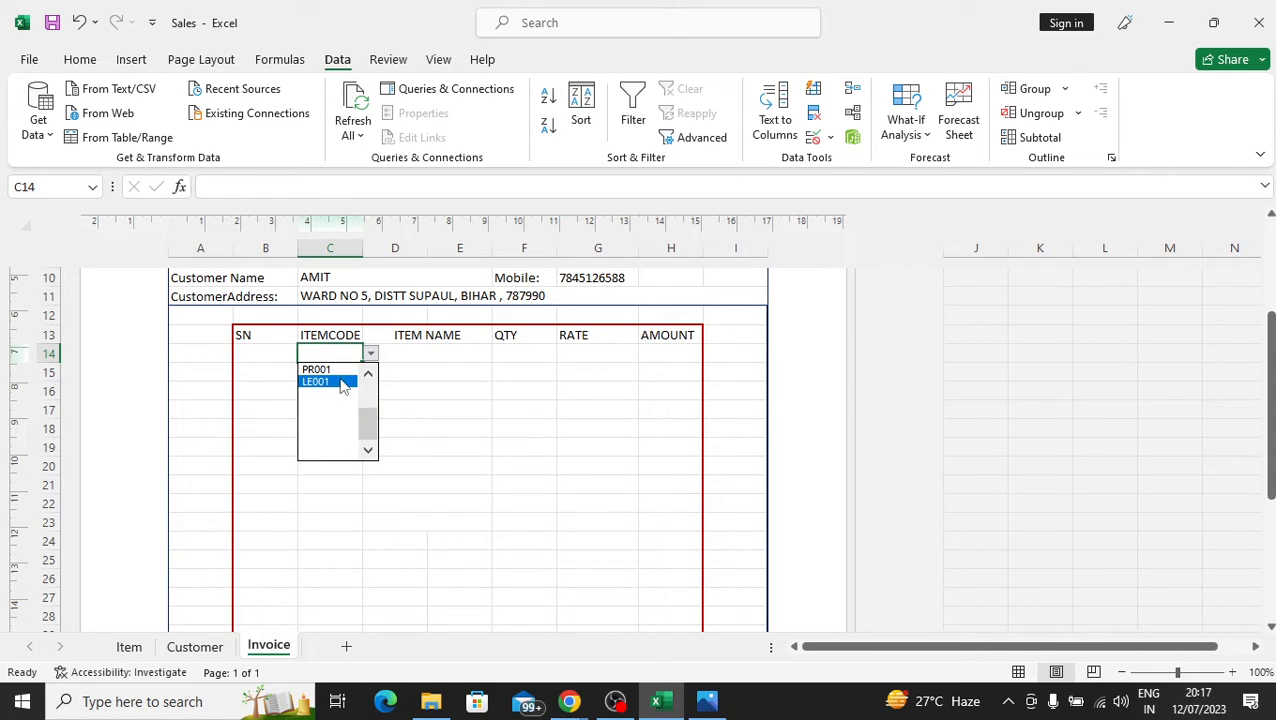
left_click(340, 381)
left_click(528, 356)
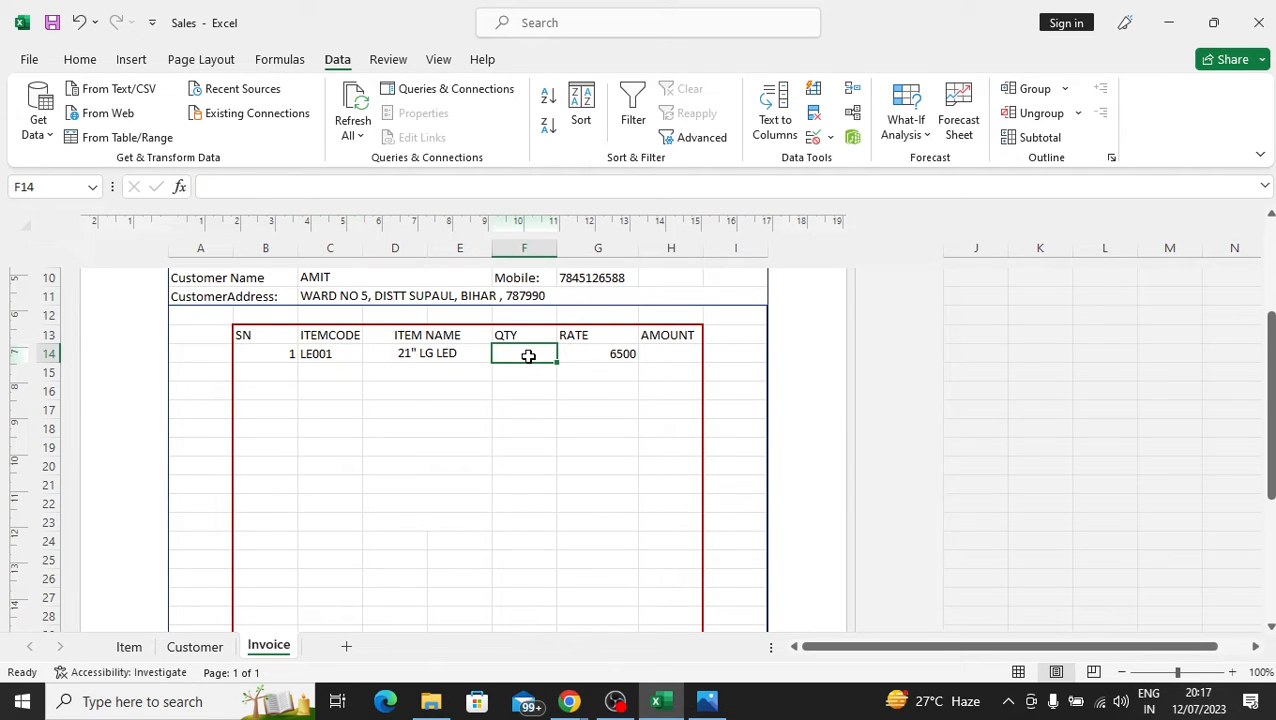
type("5")
key("Return")
left_click(534, 354)
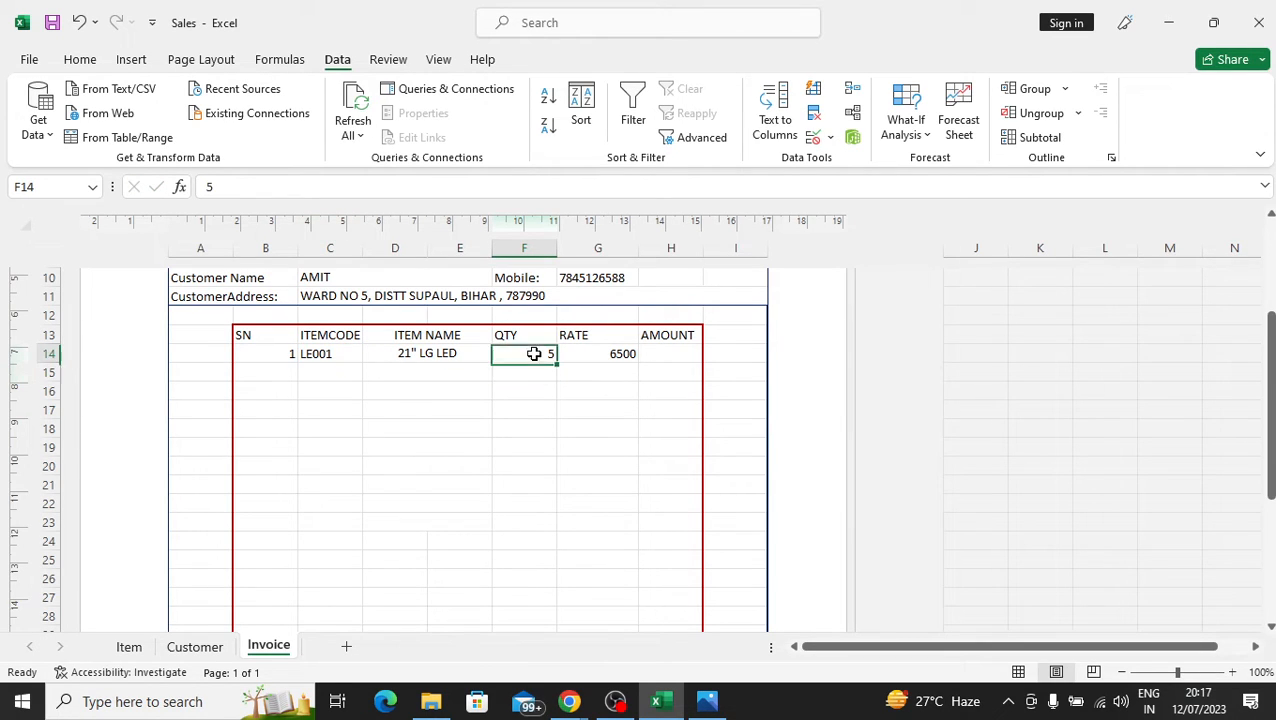
- Calculate the AMOUNT in H14 by multiplying quantity and rate with =F14*G14
left_click(670, 352)
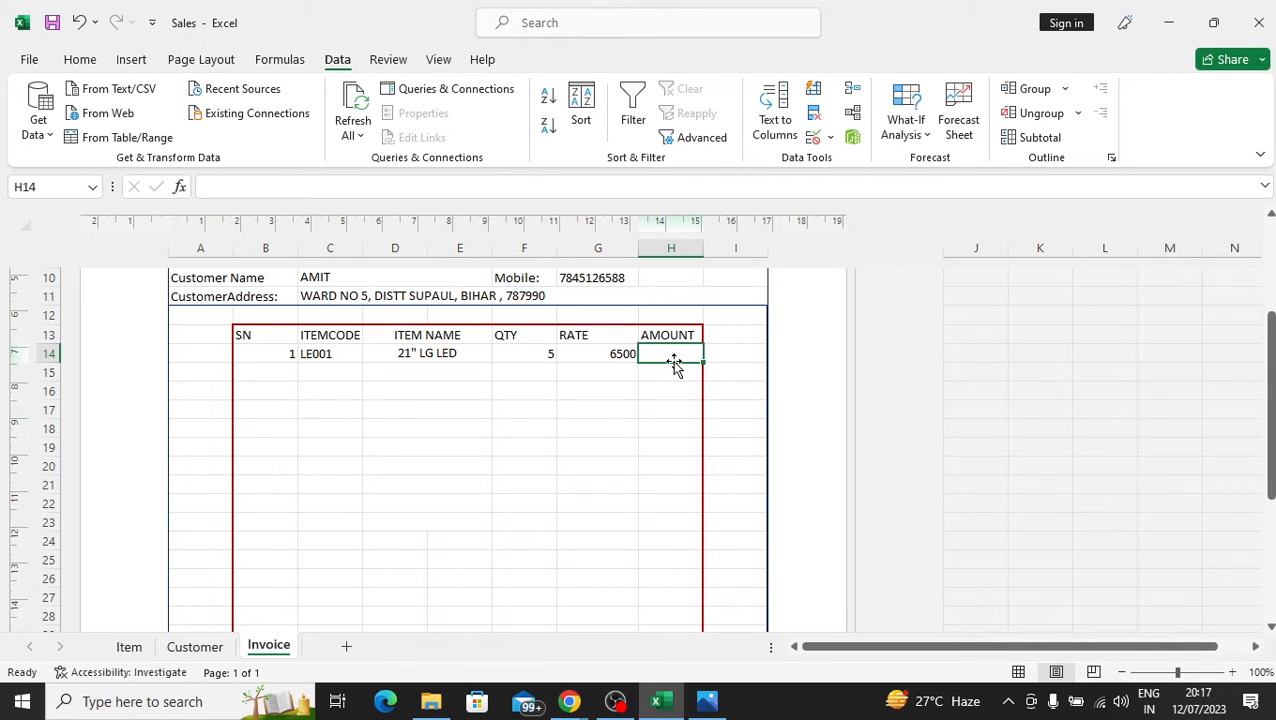
type("=")
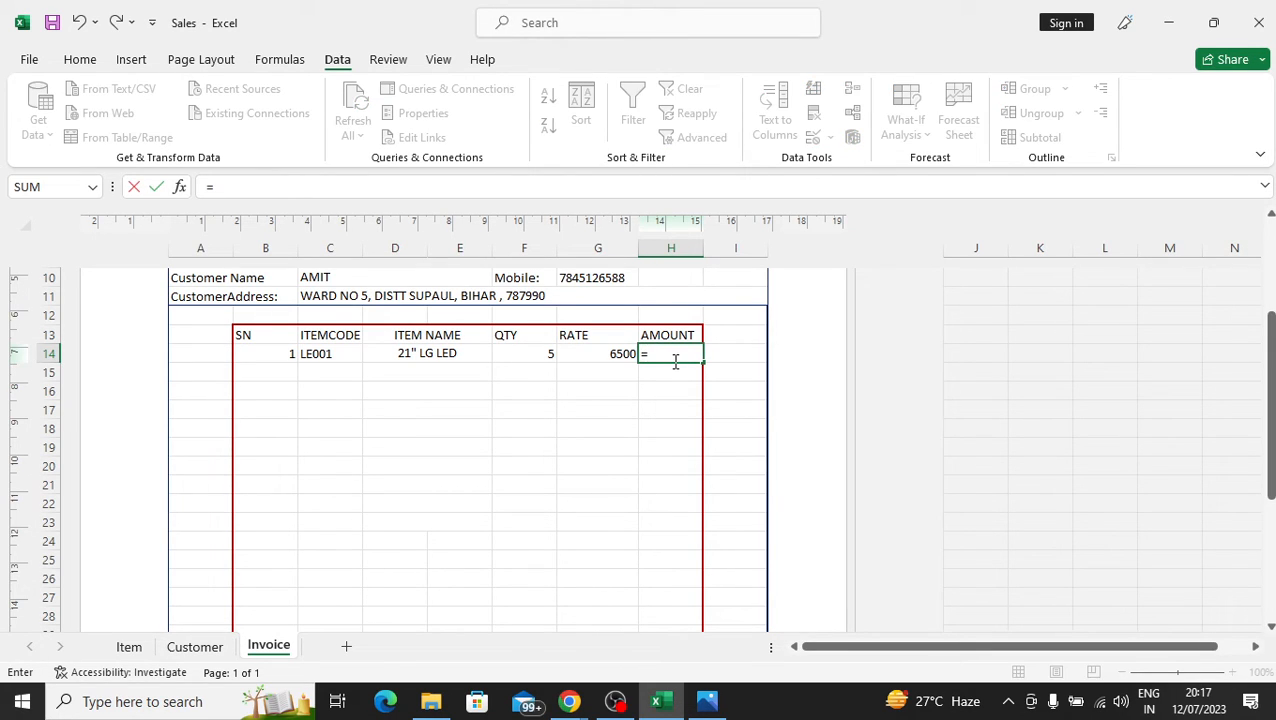
left_click(549, 356)
type("*")
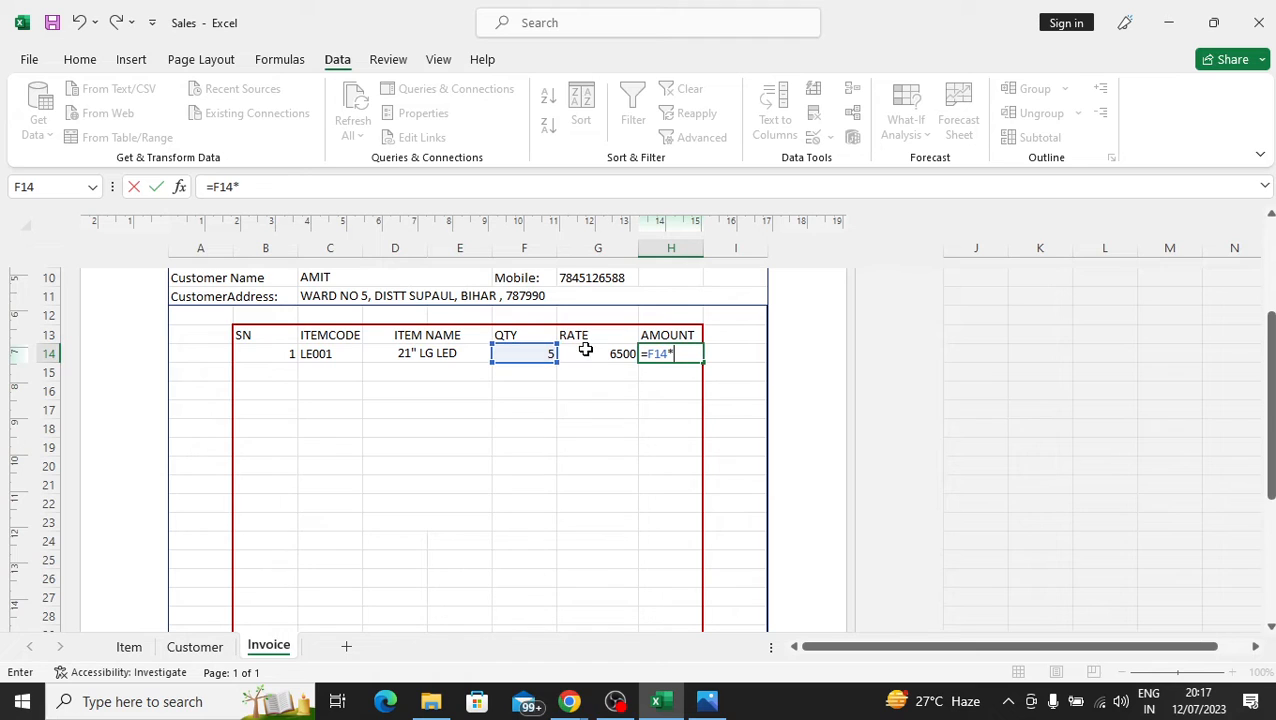
left_click(597, 352)
key("Return")
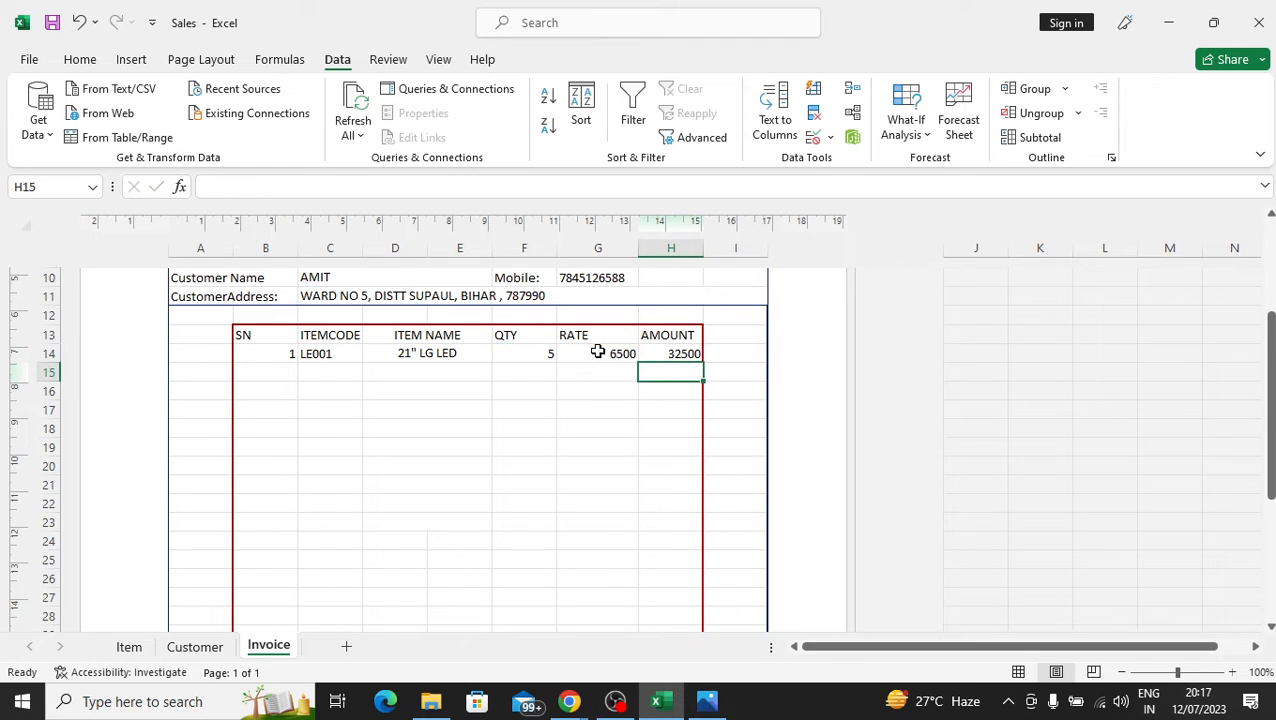
left_click(668, 353)
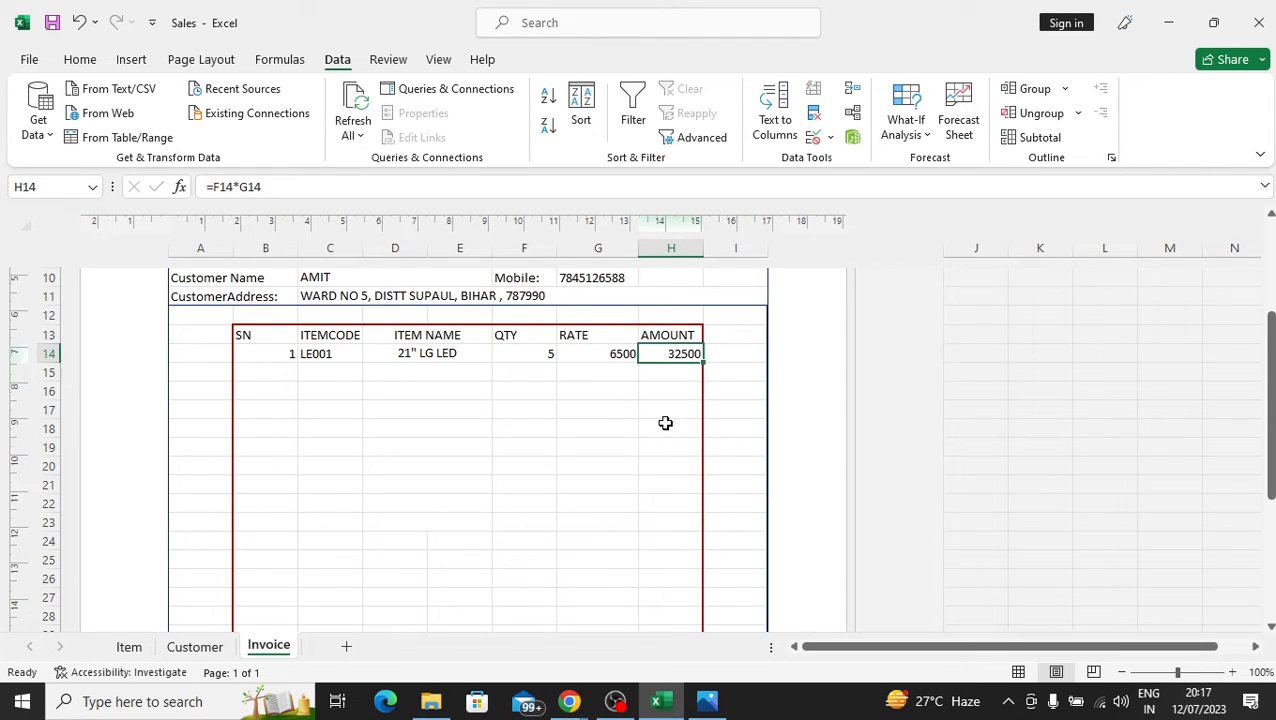
- Reset the ITEMCODE in C14 to the blank entry of its dropdown list
left_click(316, 356)
left_click(370, 353)
left_click(327, 393)
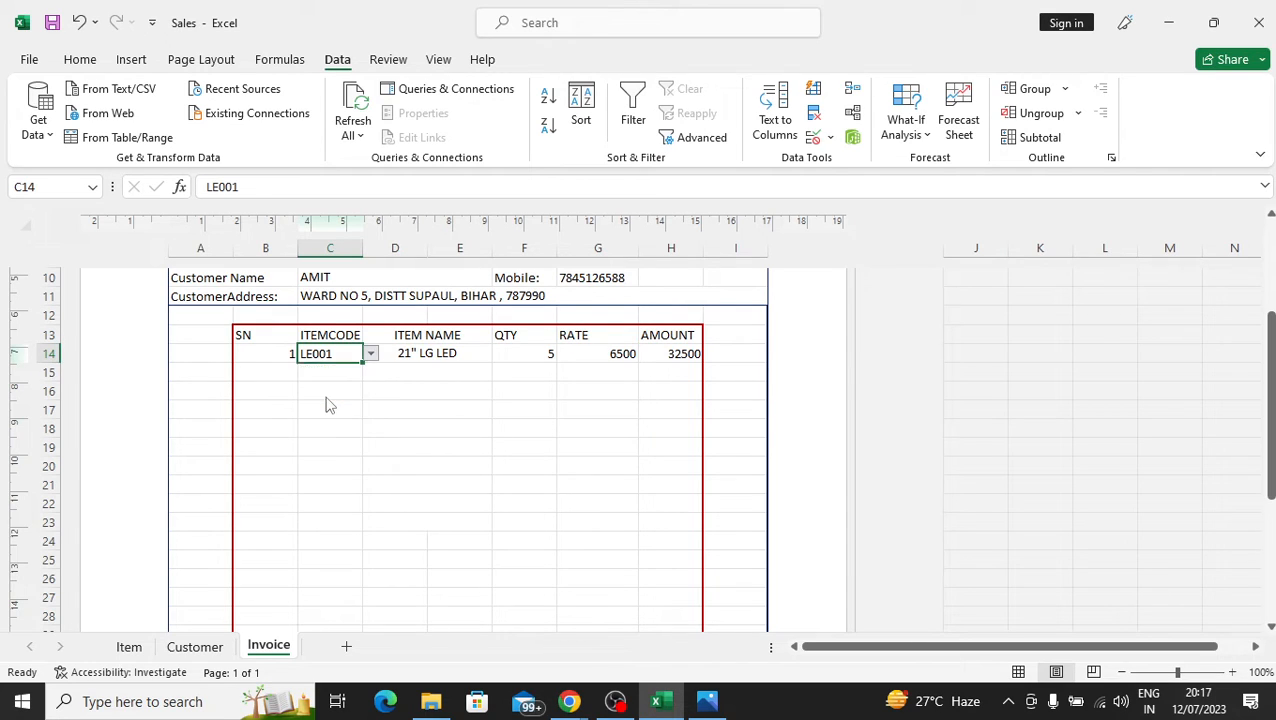
- Wrap the AMOUNT calculation in H14 in a blank check: =IF(C13="","",F14*G14)
left_click(672, 356)
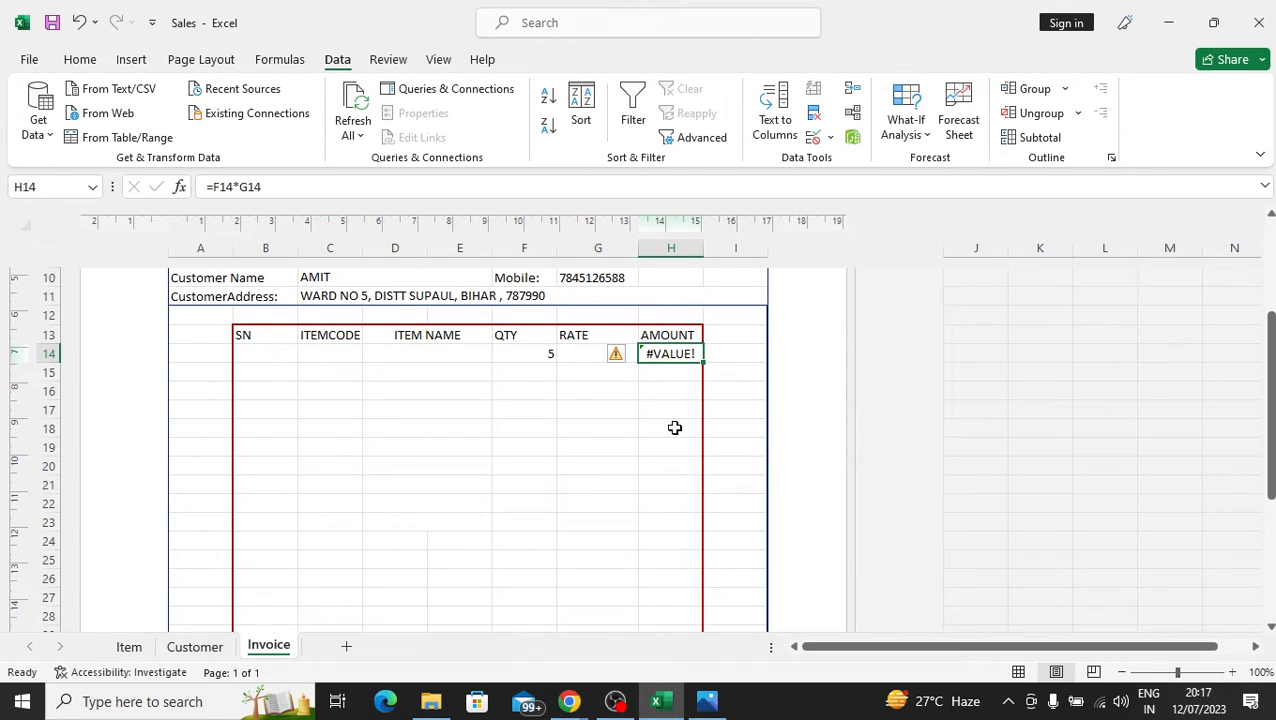
left_click(214, 185)
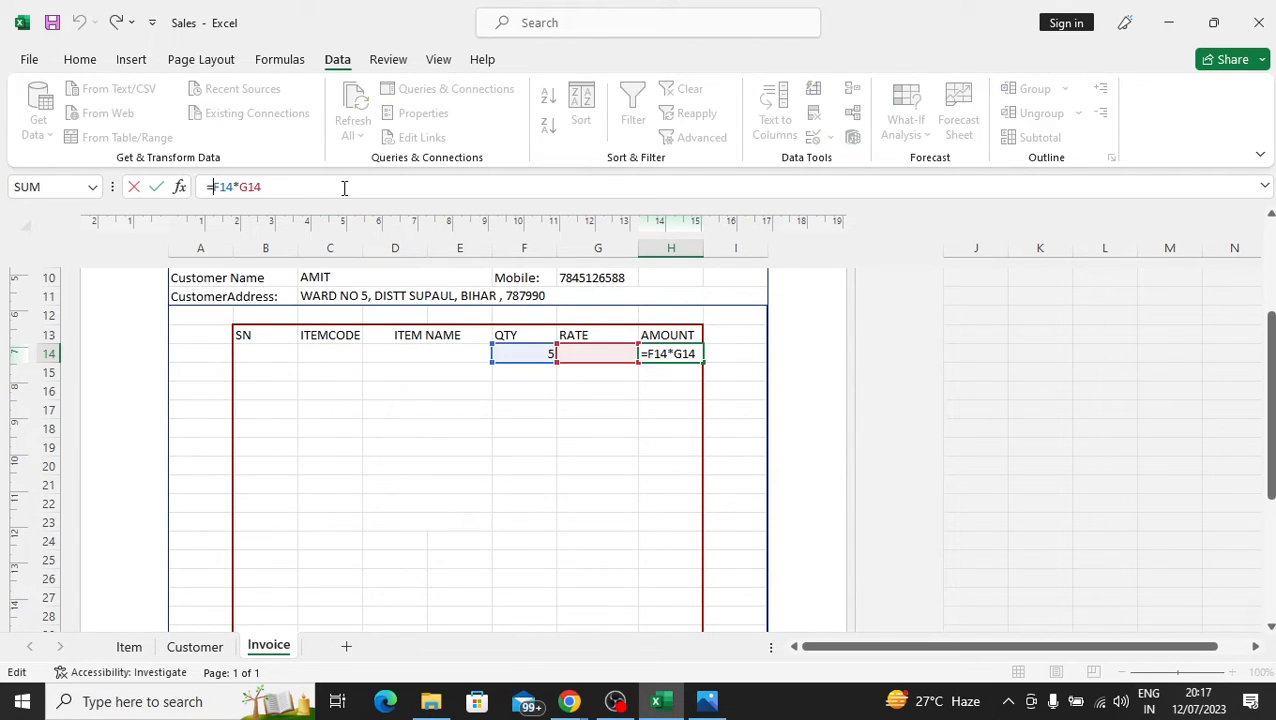
type("IF")
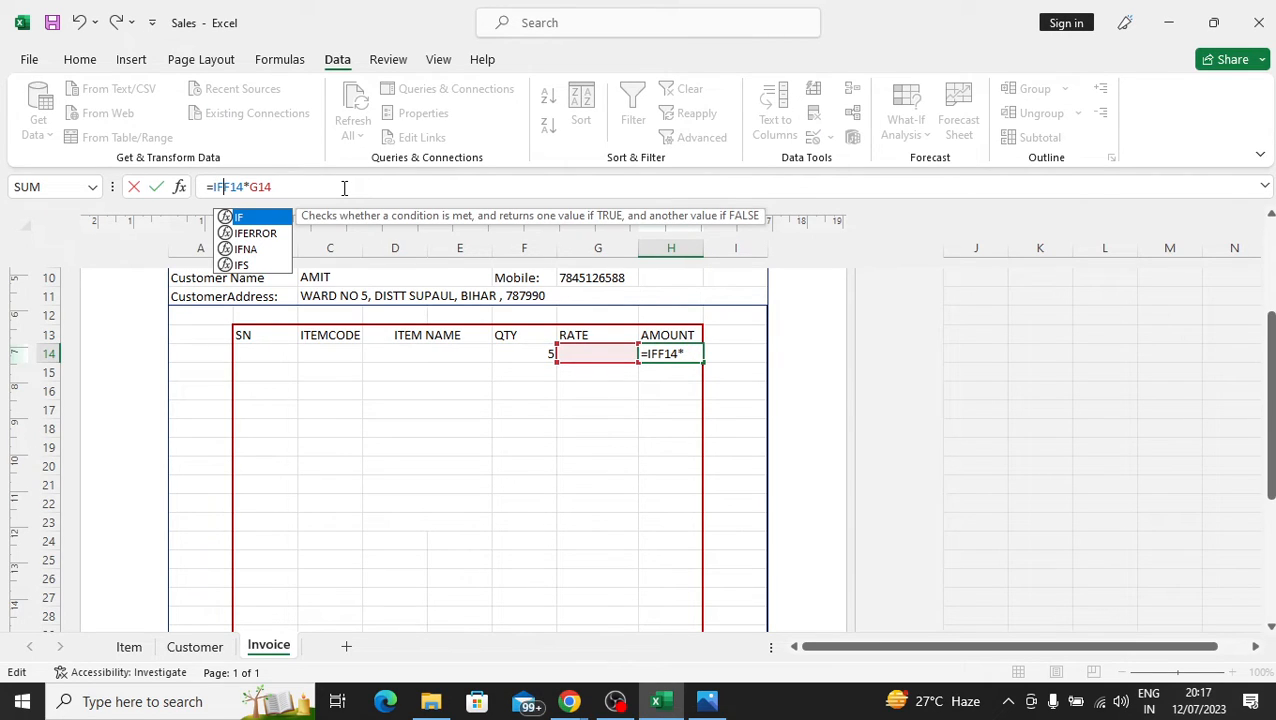
type("(")
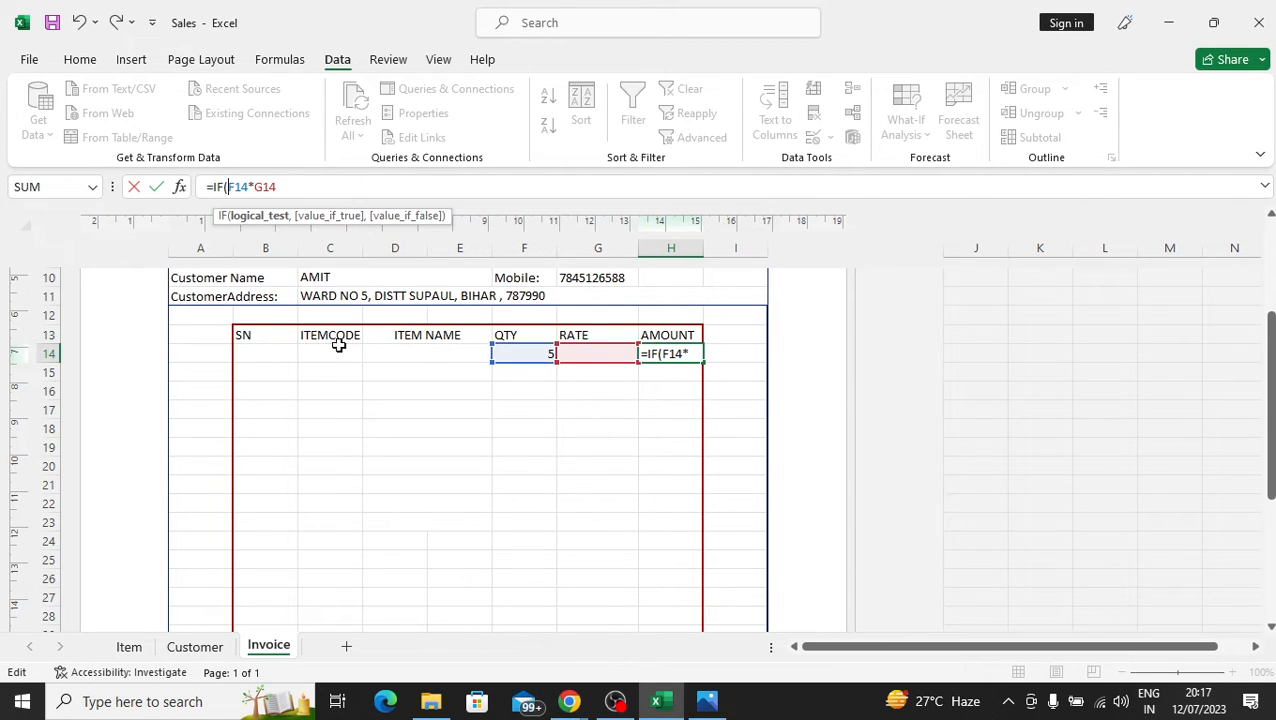
left_click(339, 340)
type("=")
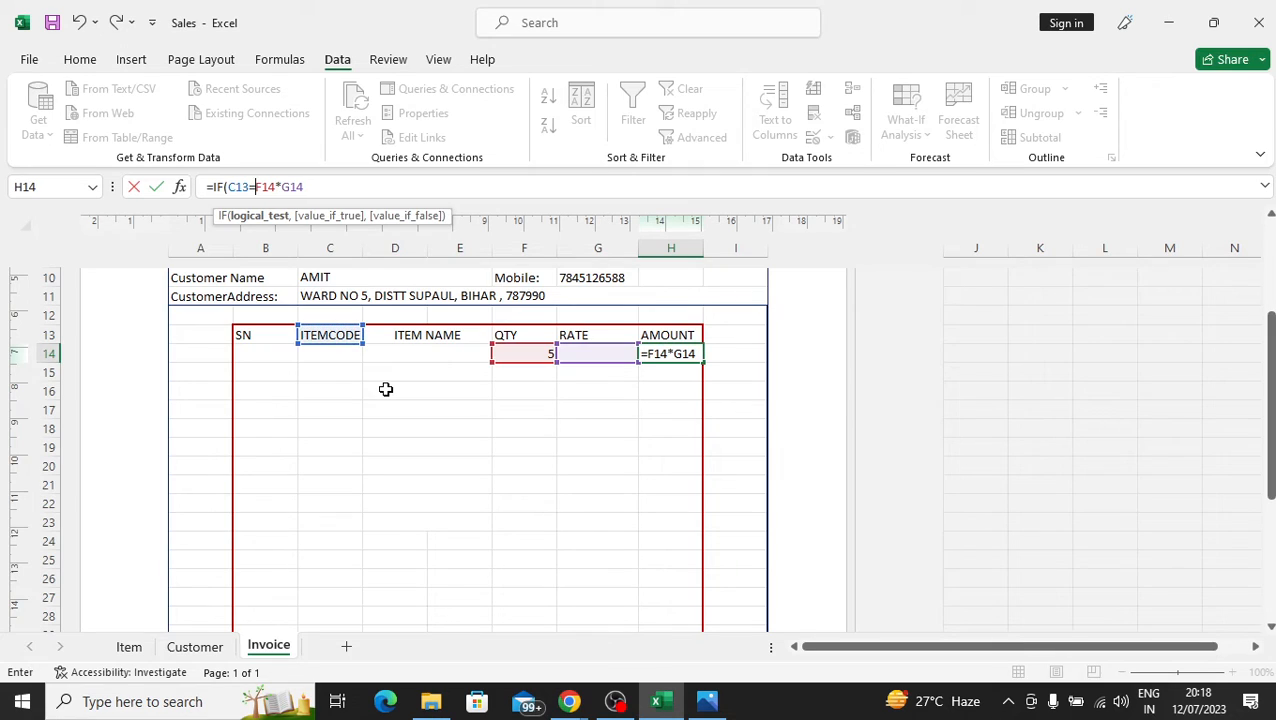
type("\"\"")
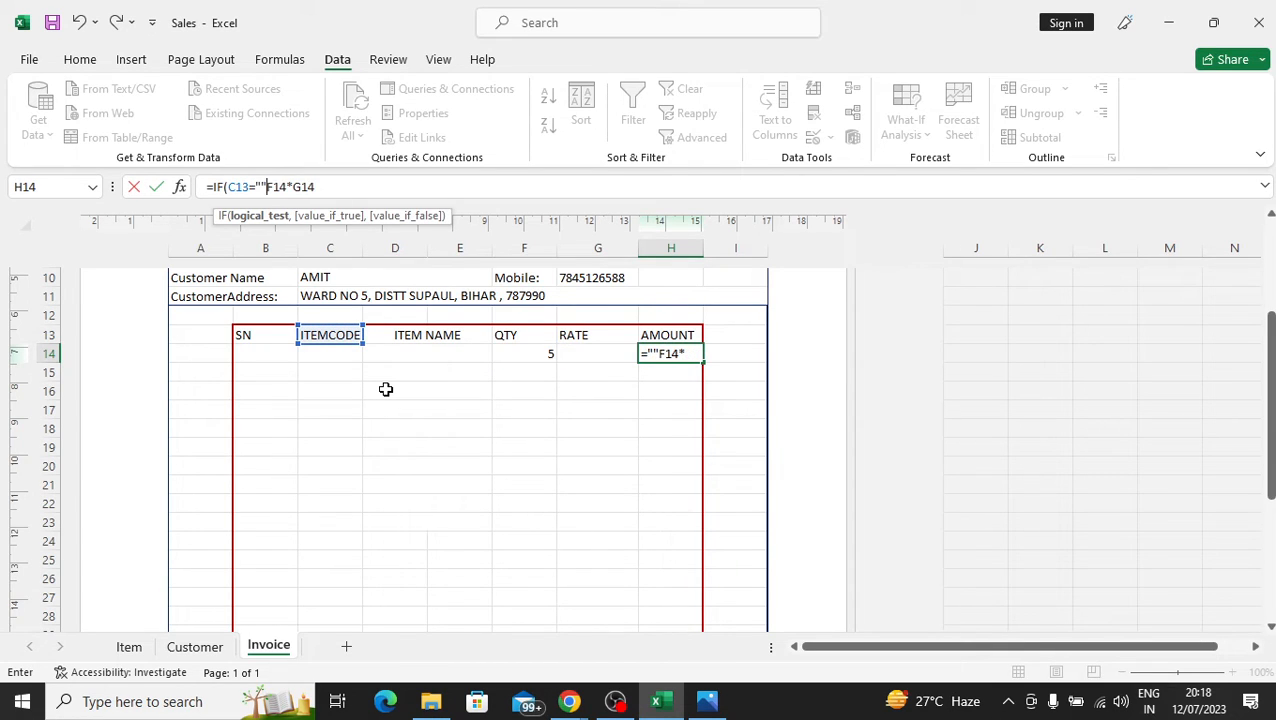
type(",\"\"")
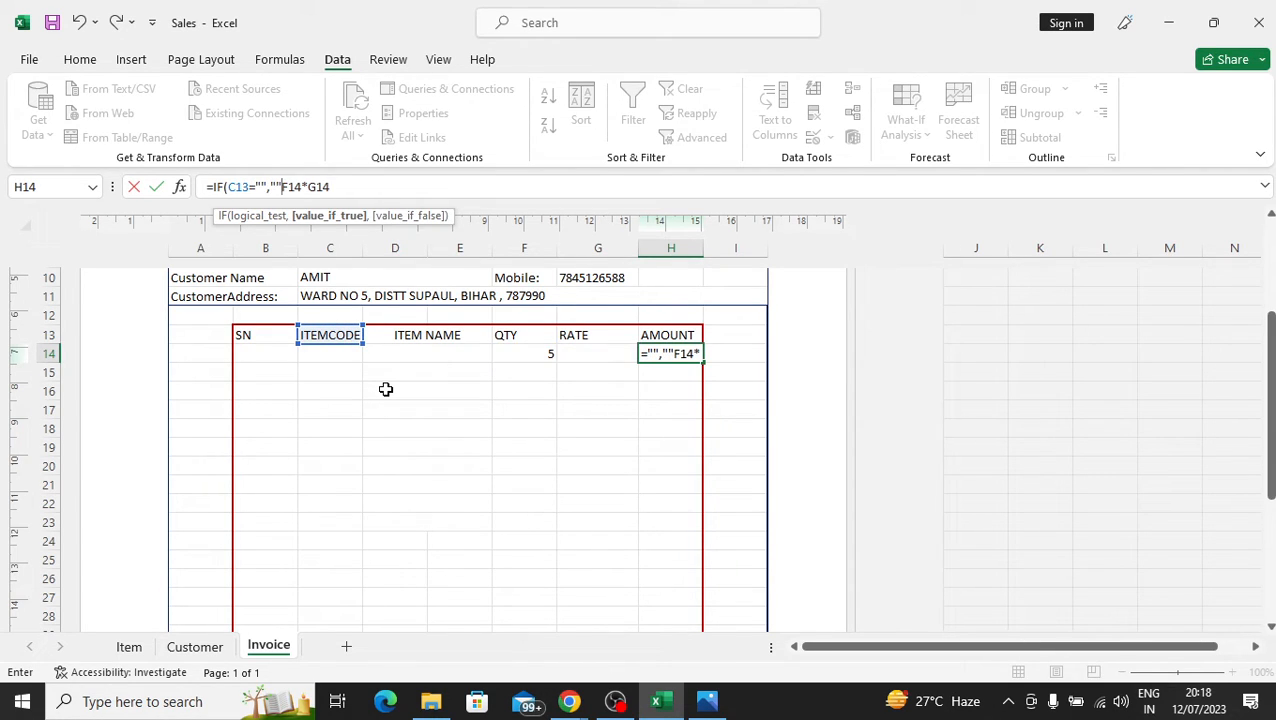
type(",")
left_click(338, 186)
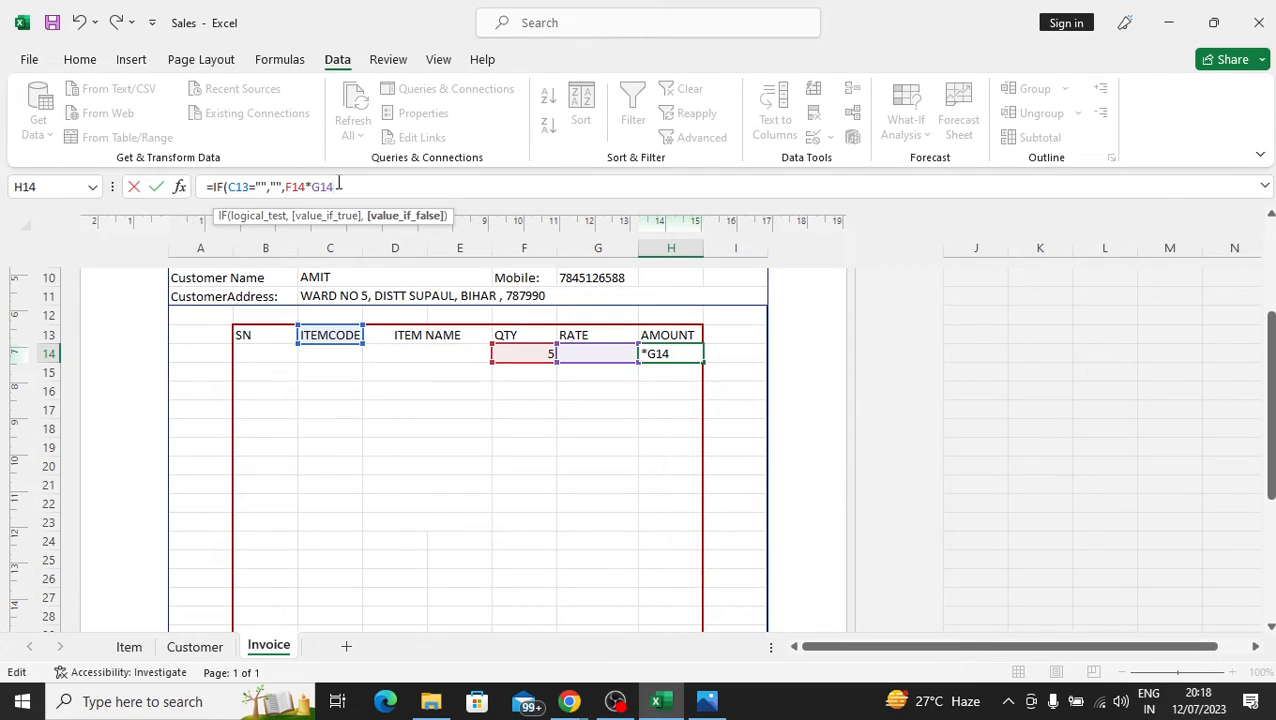
type(")")
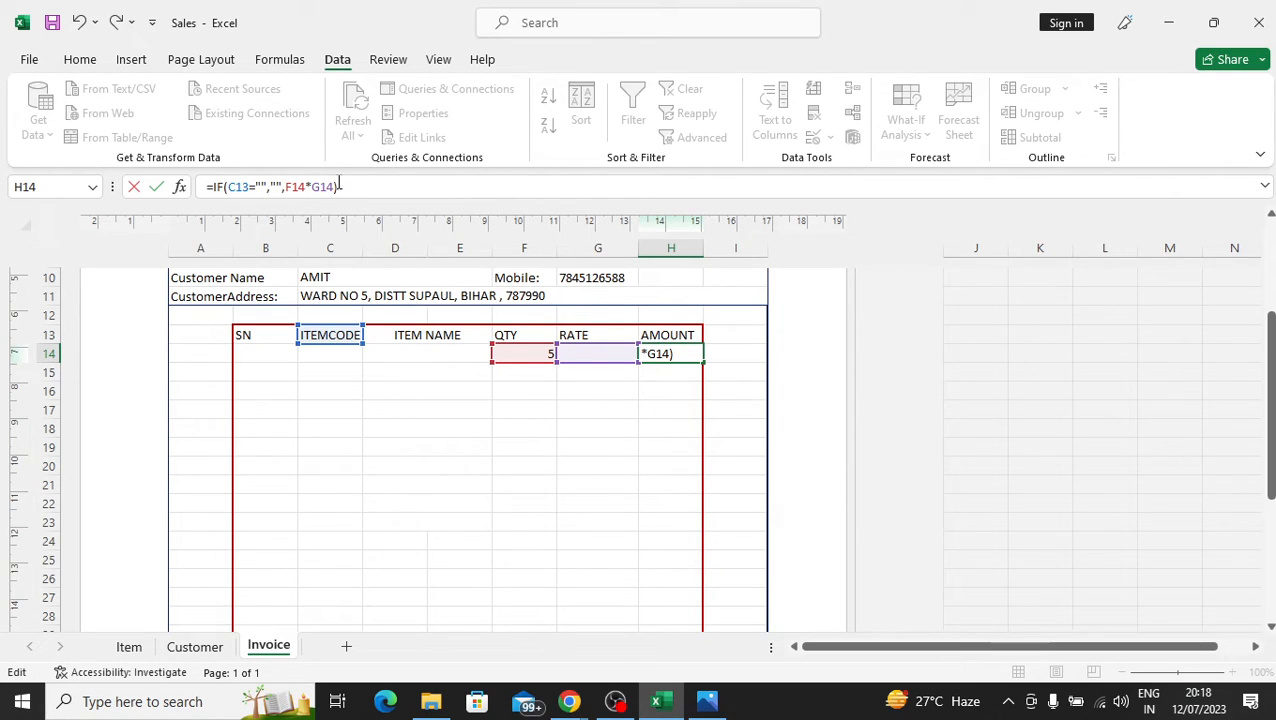
key("Return")
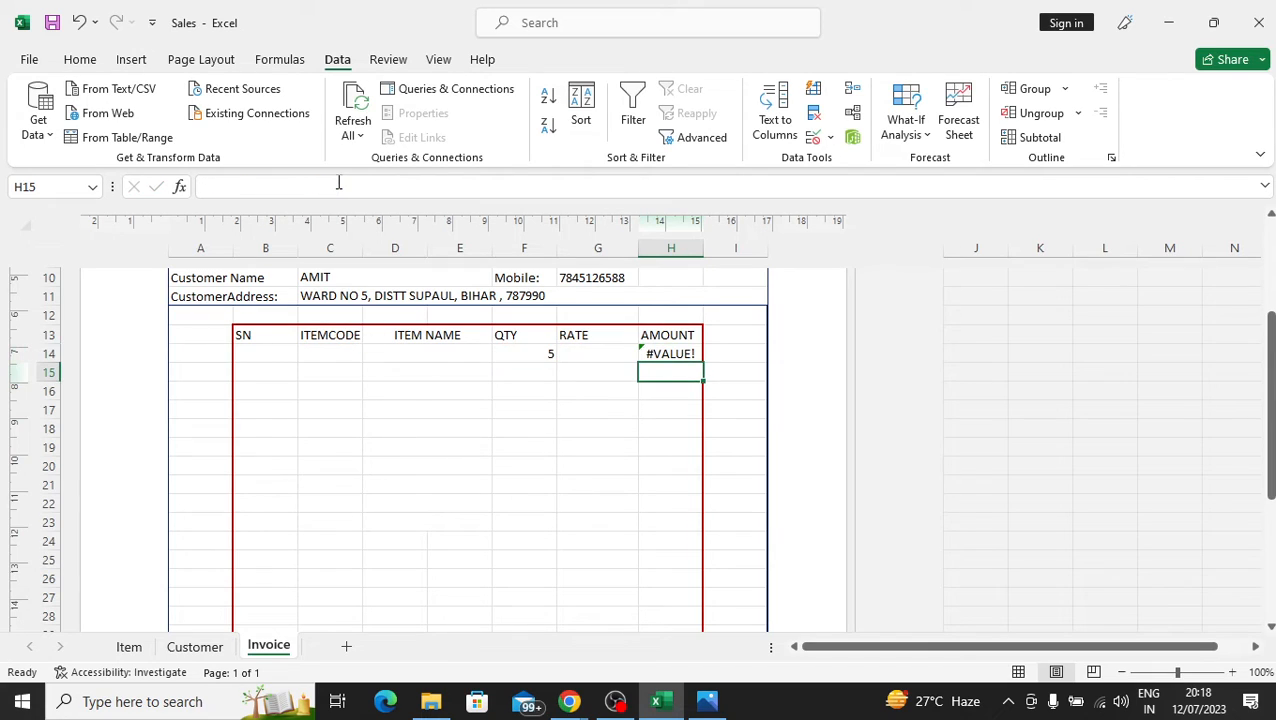
- Inspect the AMOUNT formula in H14 and the QTY and RATE cells it refers to
left_click(676, 353)
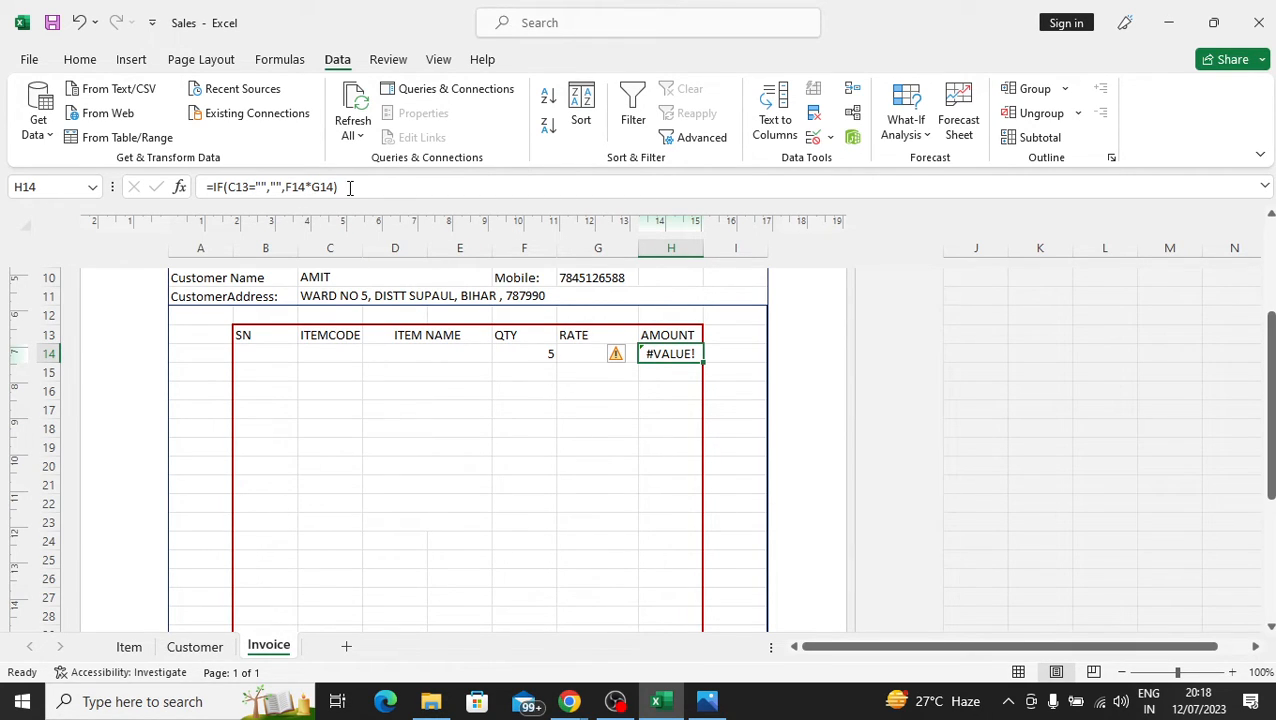
left_click(395, 194)
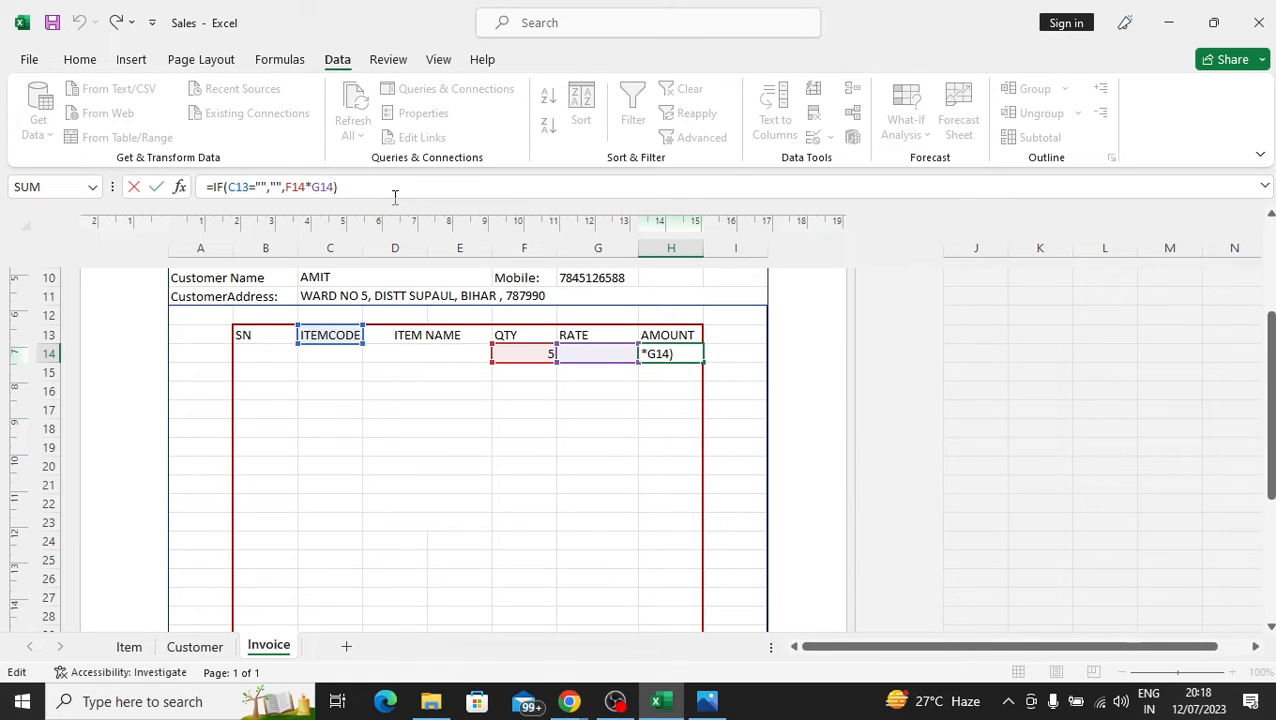
key("Return")
left_click(527, 350)
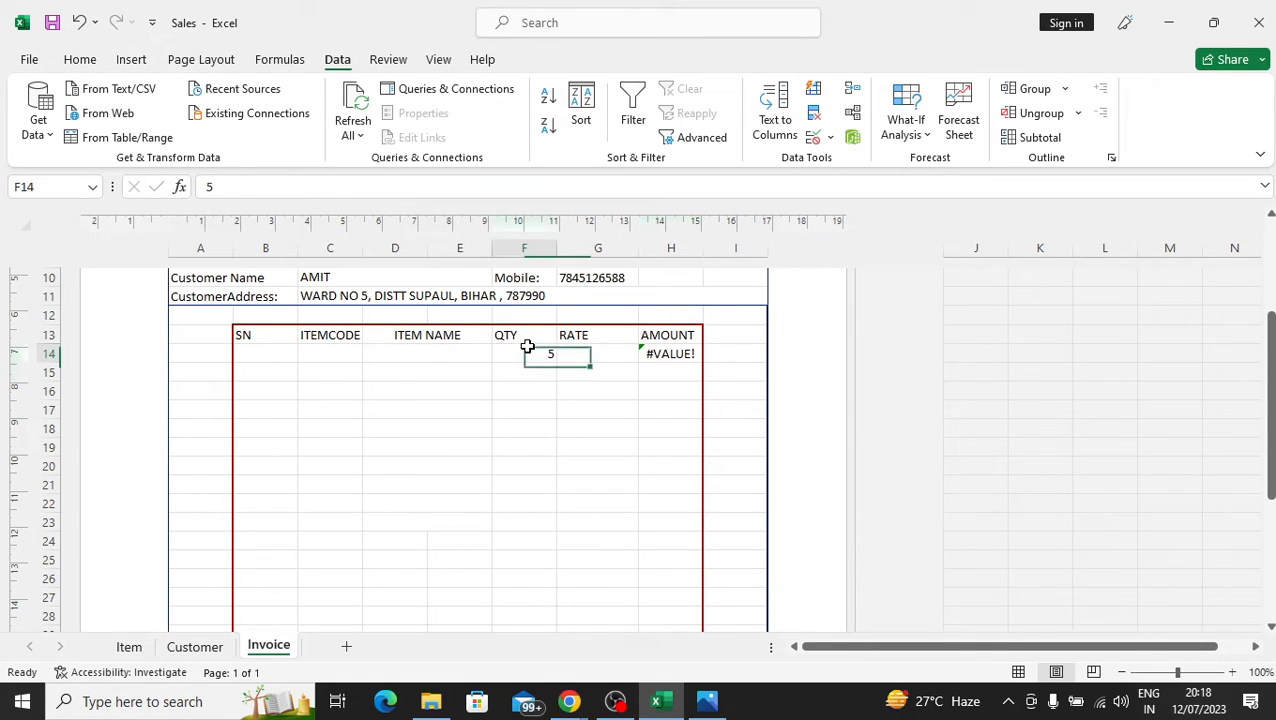
left_click(603, 354)
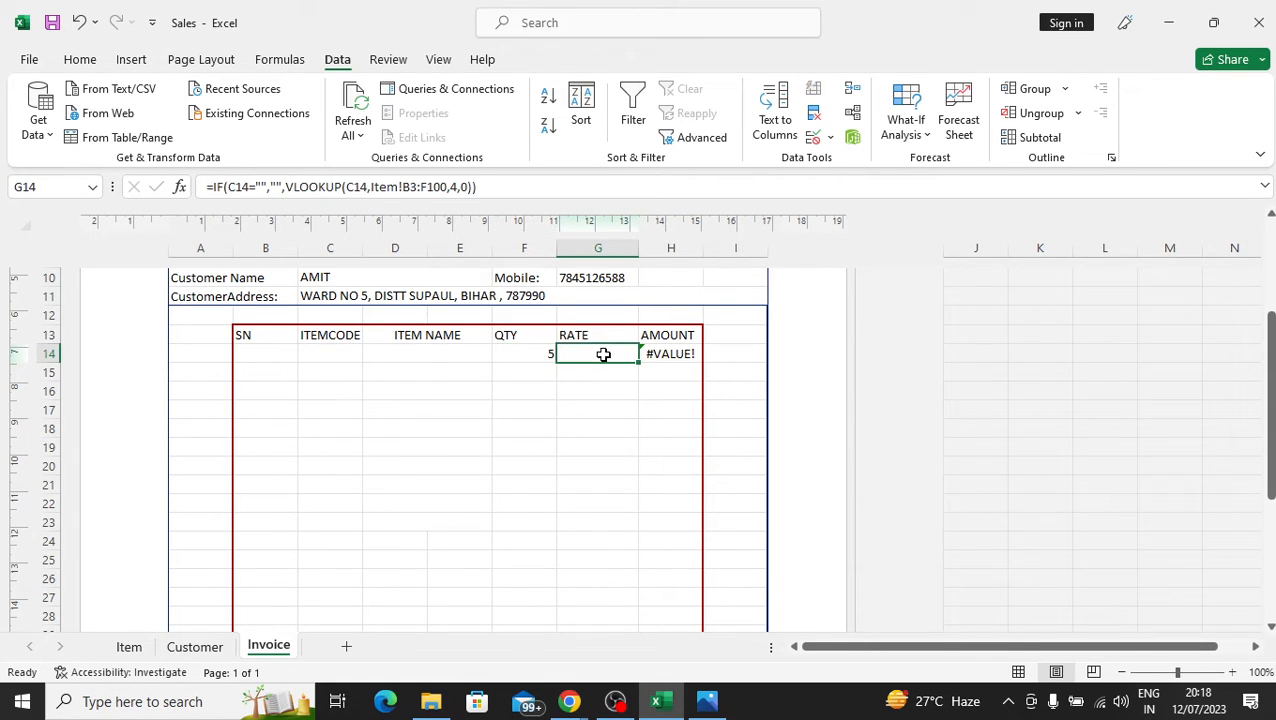
- Test the AMOUNT formula by choosing LE001 as the ITEMCODE in C14, and reset the cell to the blank entry
left_click(320, 356)
left_click(370, 354)
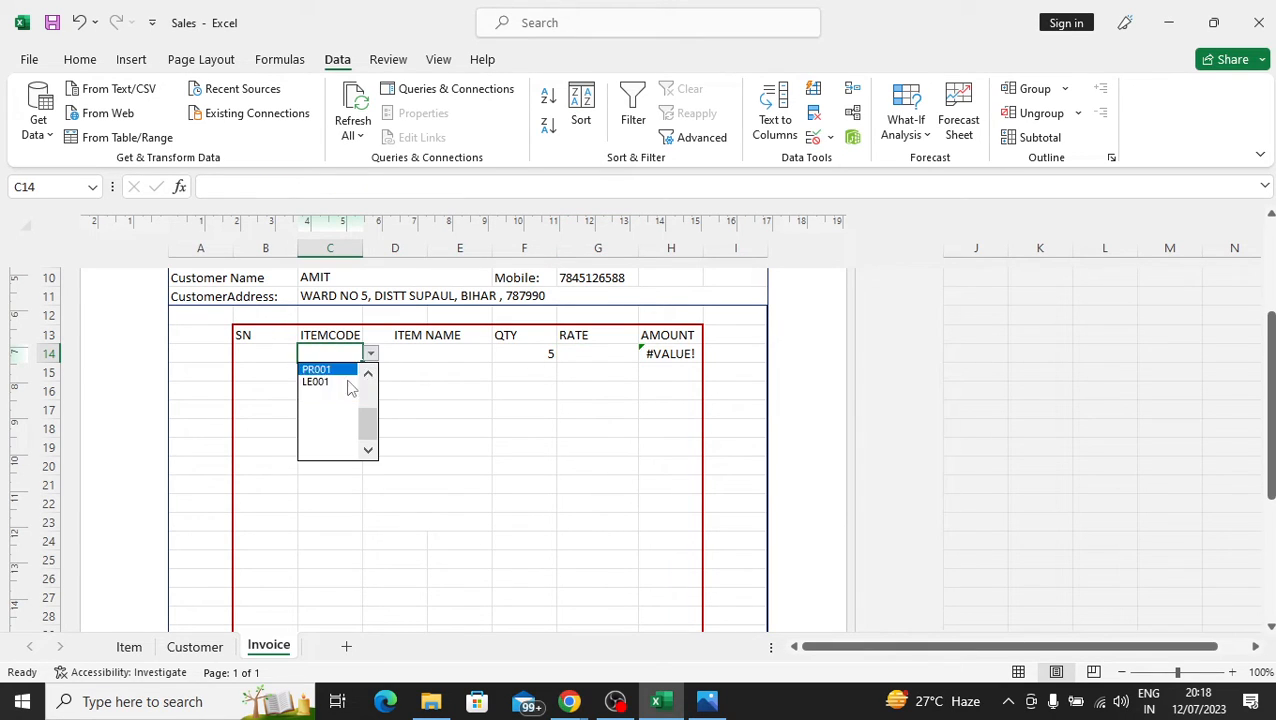
left_click(330, 382)
left_click(669, 372)
left_click(595, 353)
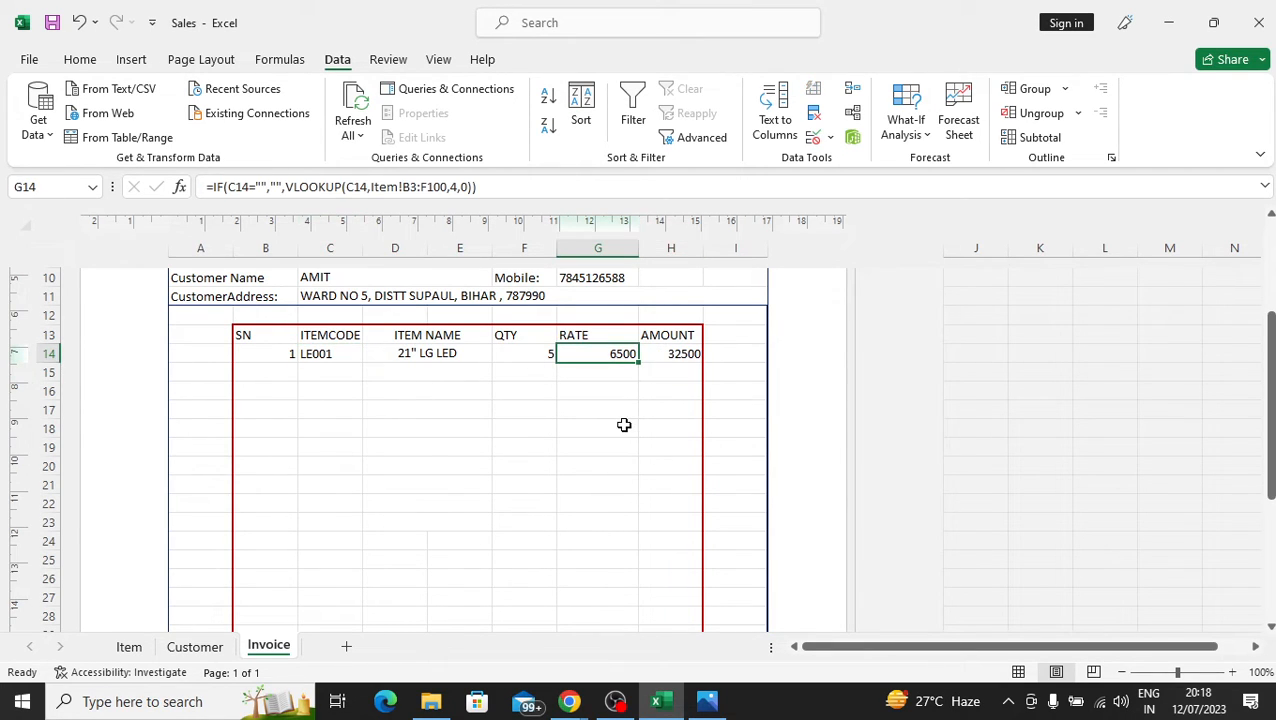
left_click(672, 353)
left_click(353, 354)
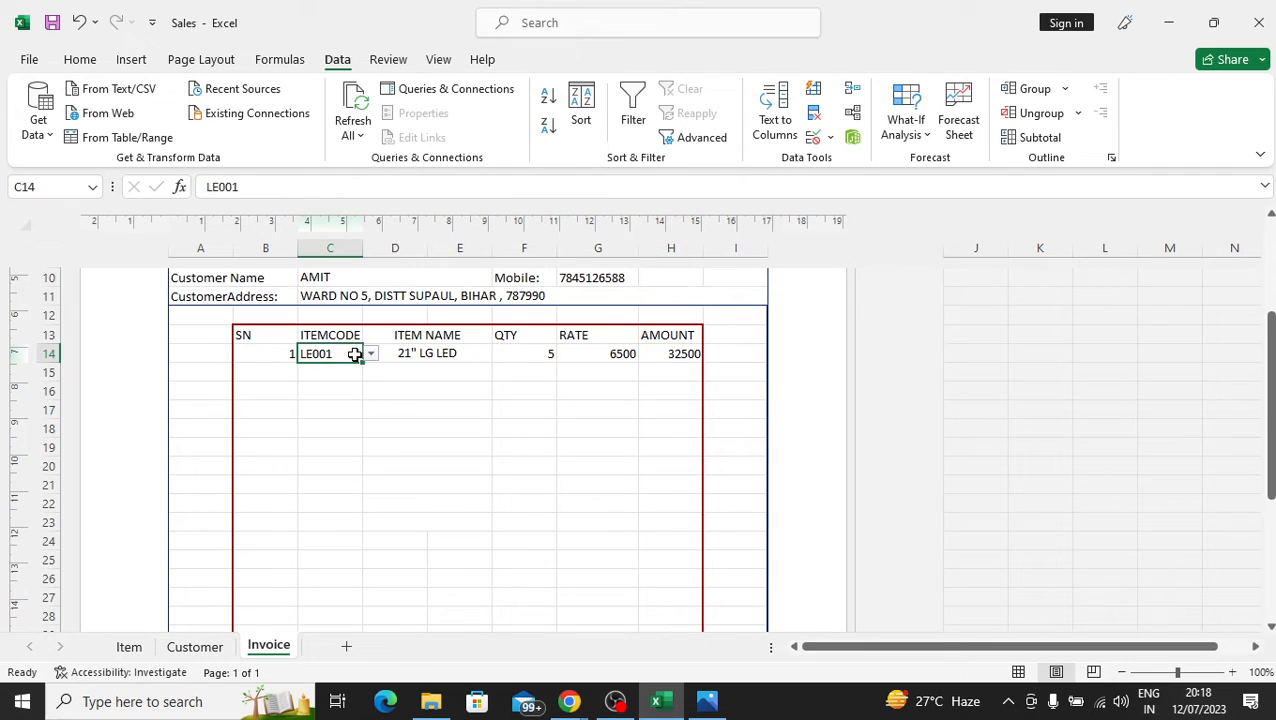
left_click(370, 354)
left_click(336, 393)
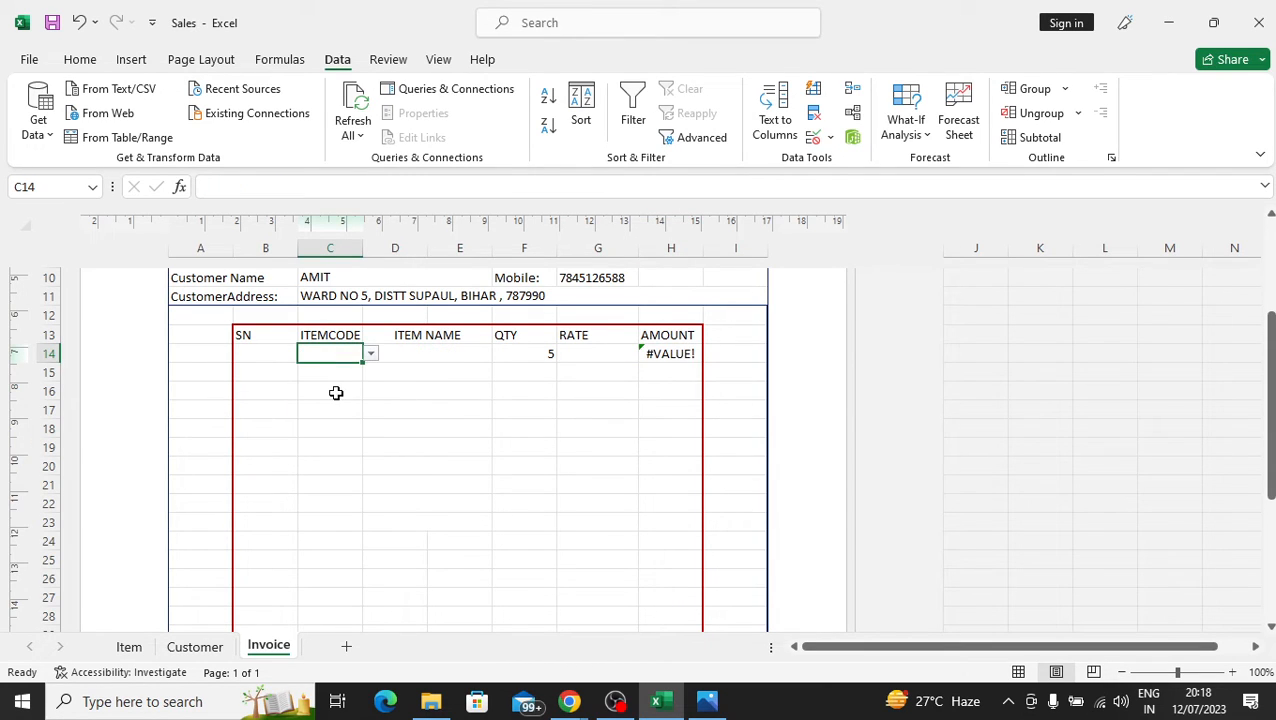
- Correct the blank check in the AMOUNT formula in H14 to refer to C14: =IF(C14="","",F14*G14)
left_click(672, 353)
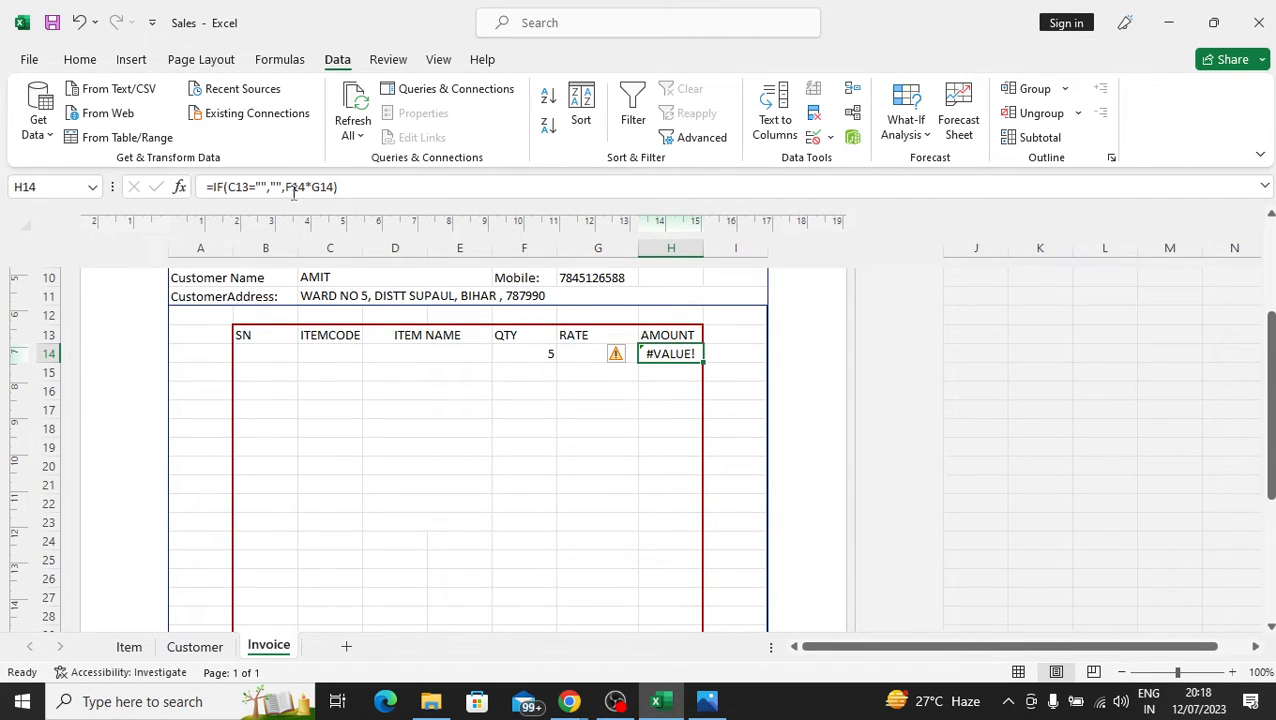
left_click(240, 187)
key("Delete")
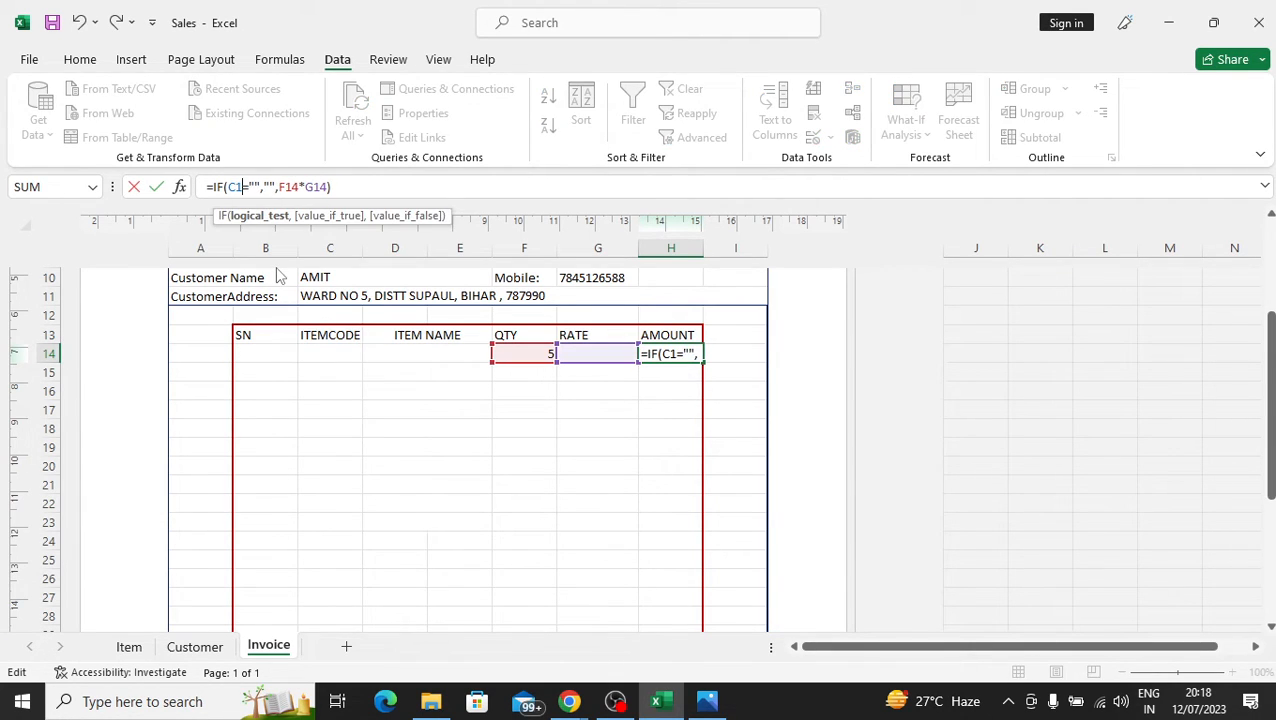
type("4")
key("Return")
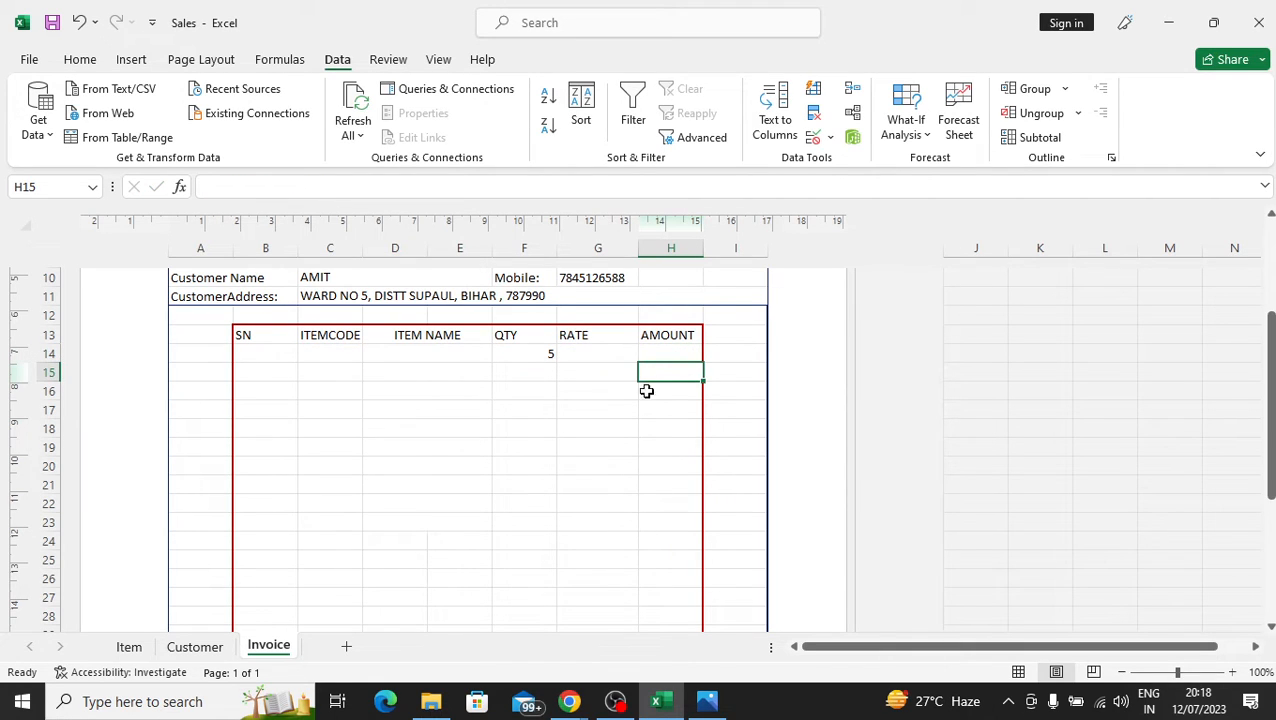
left_click(660, 352)
left_click(563, 377)
left_click(538, 355)
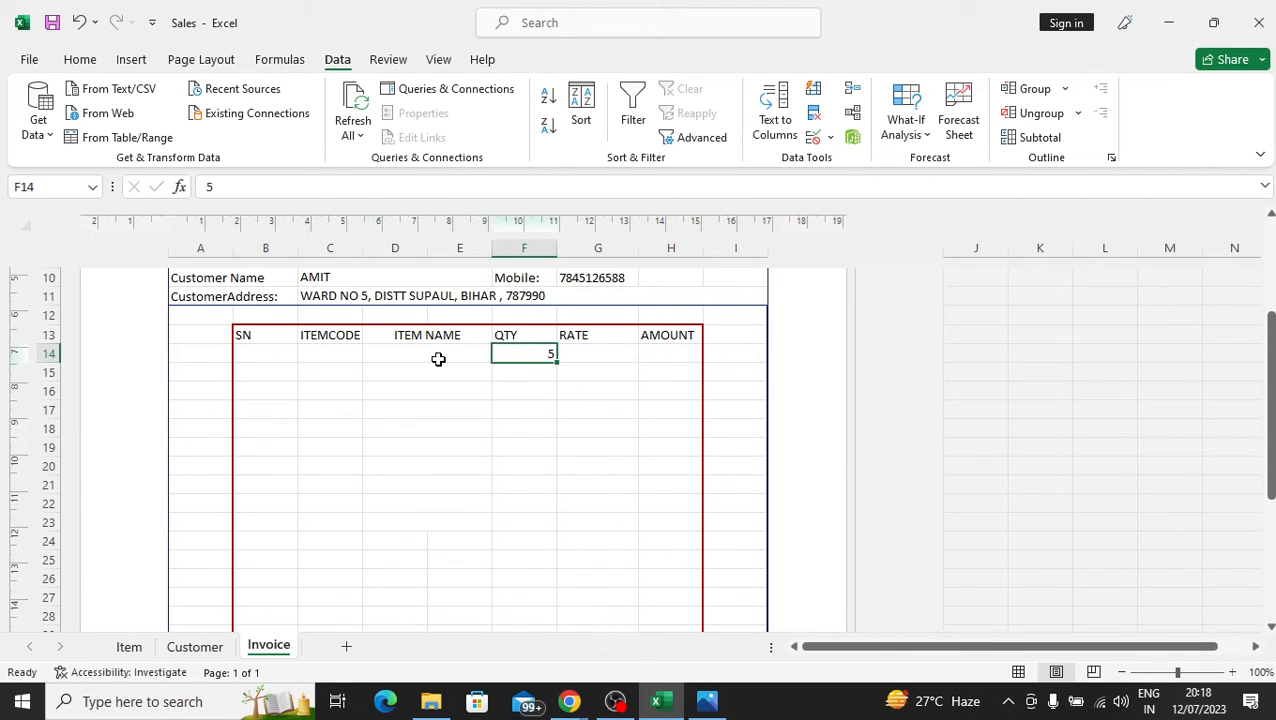
left_click(438, 358)
left_click(322, 360)
- Fill the ITEM NAME lookup formula from D14 down through row 23
left_click(399, 352)
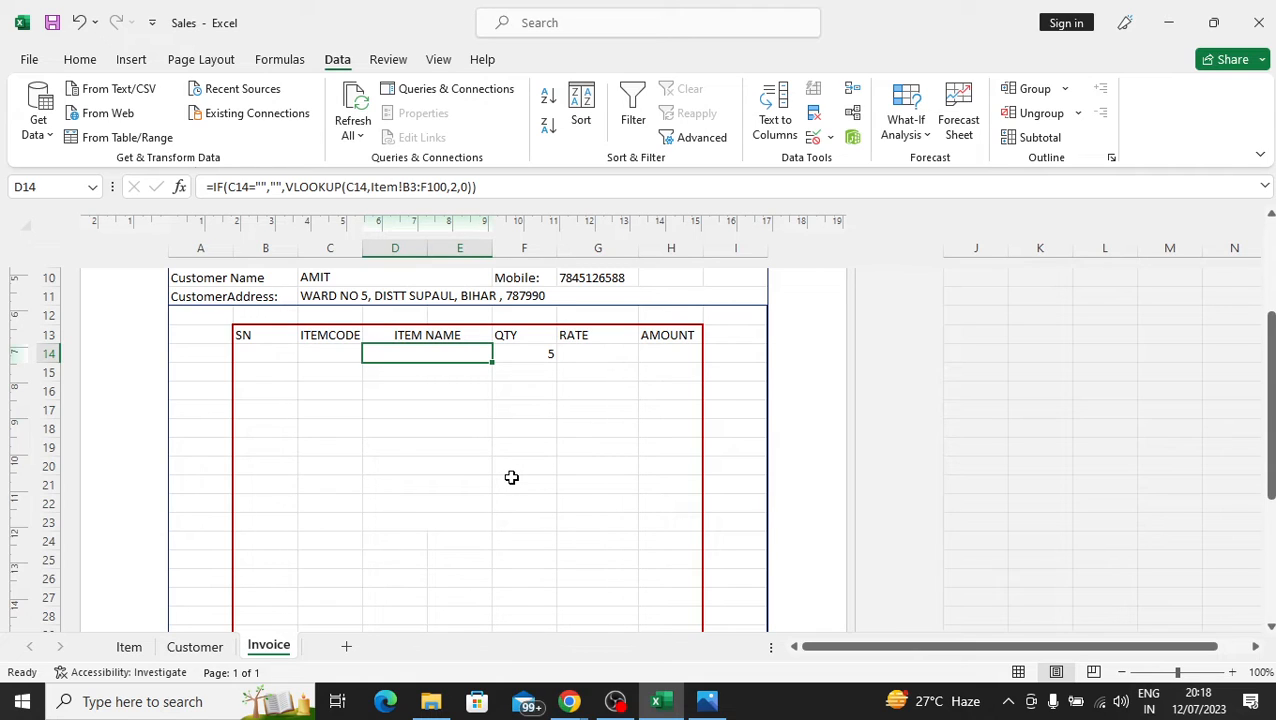
key("shift+Down")
key("shift+Down")
key("shift+Down")
key("shift+Down")
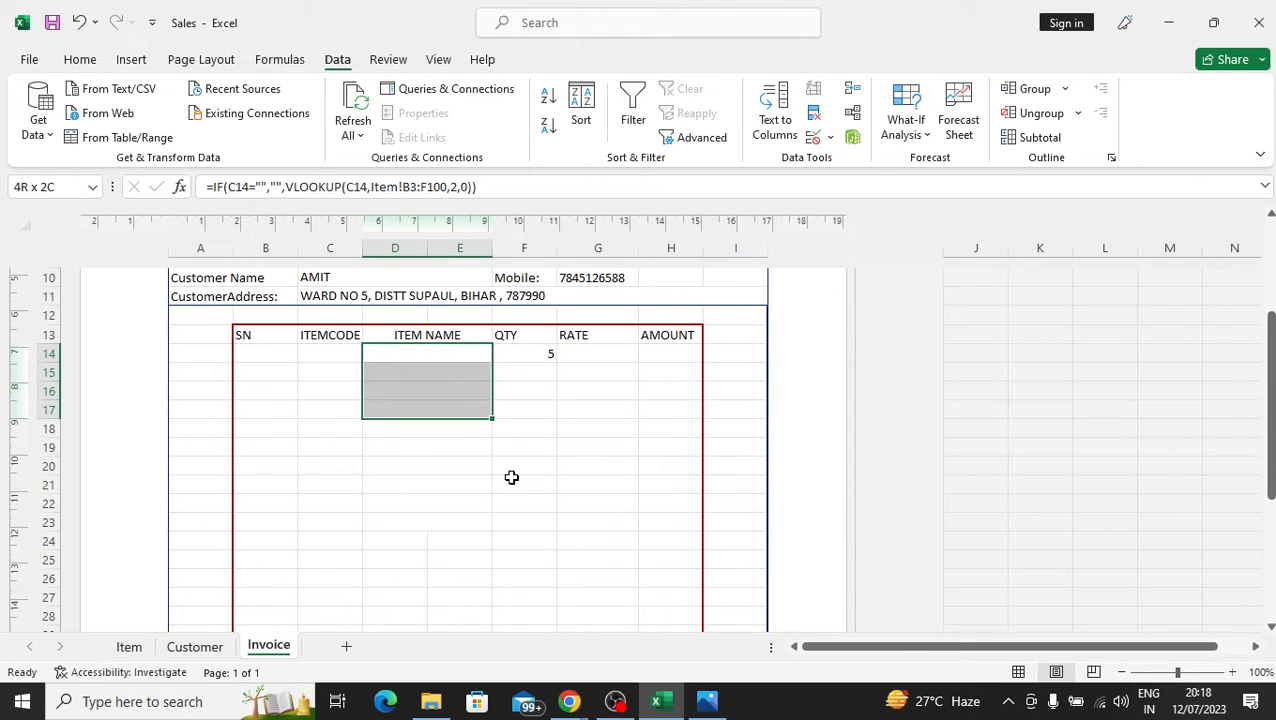
key("shift+Down")
key("shift+Down")
key("shift+Down")
key("shift+Down")
key("shift+Down")
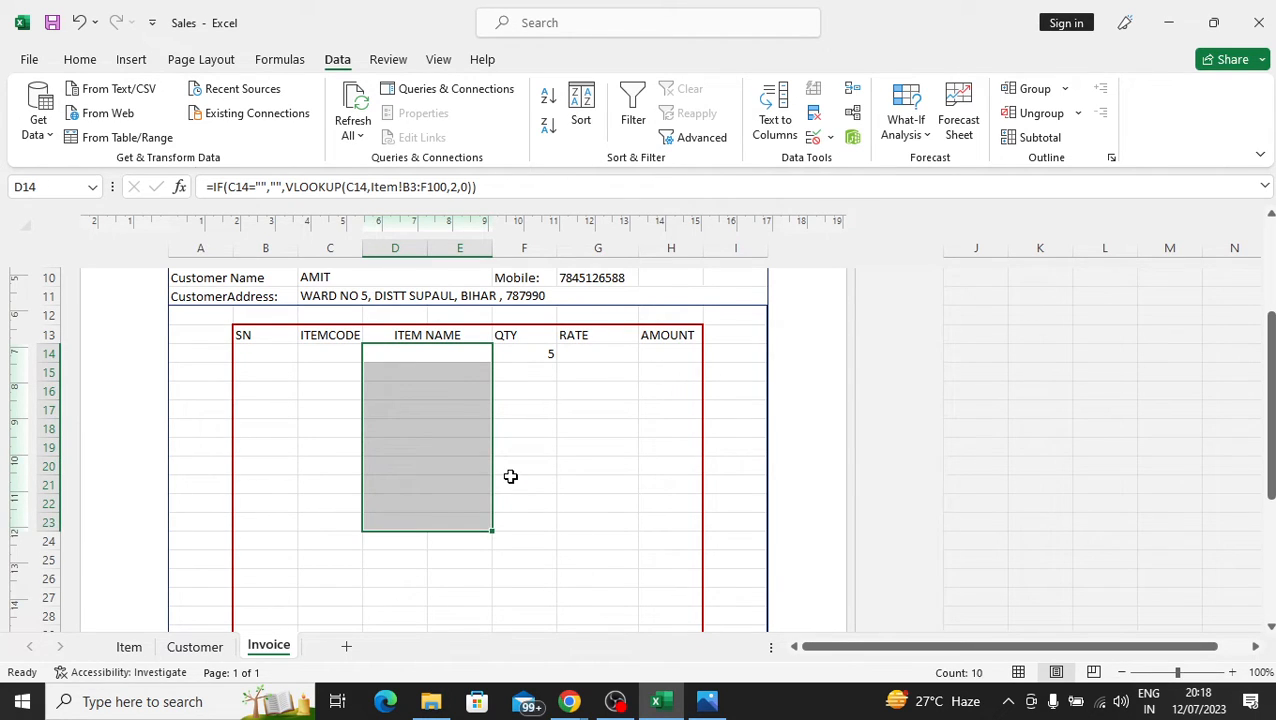
- Test the filled ITEM NAME formula in row 22 by choosing LE001 and then SD001 as the ITEMCODE in C22, and inspect the formula in D22
left_click(518, 479)
left_click(328, 497)
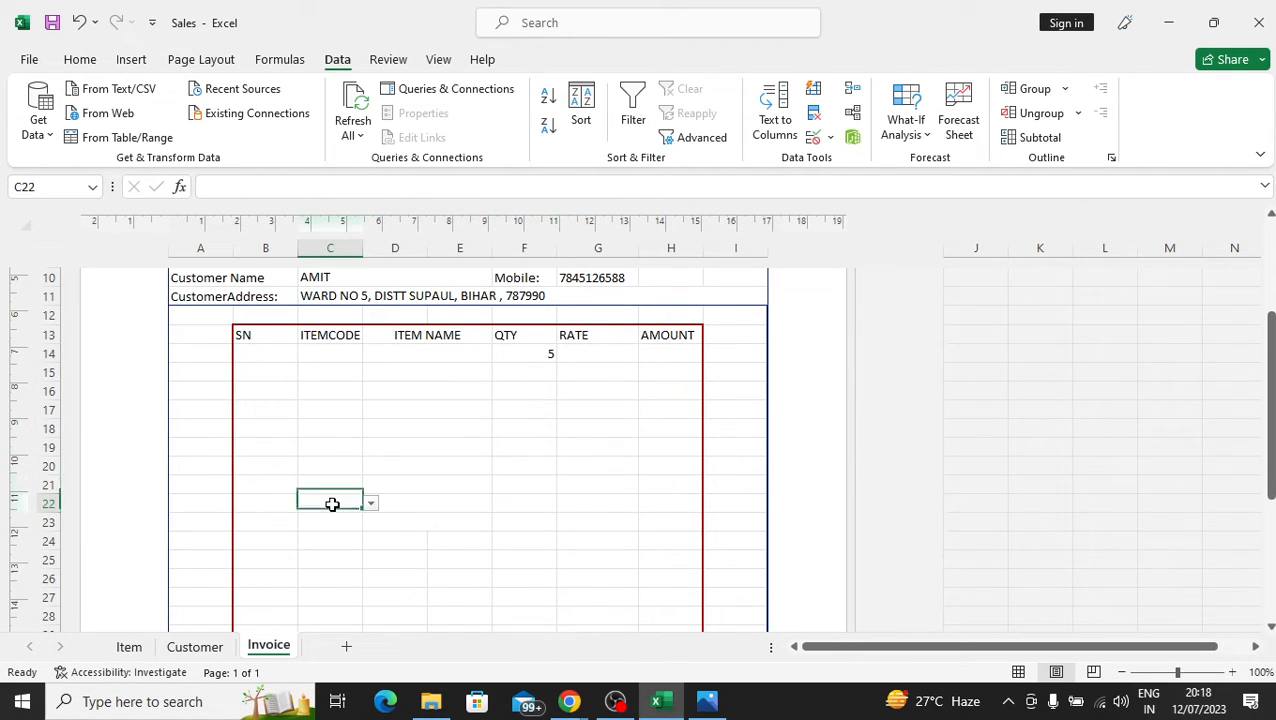
left_click(370, 503)
left_click(338, 532)
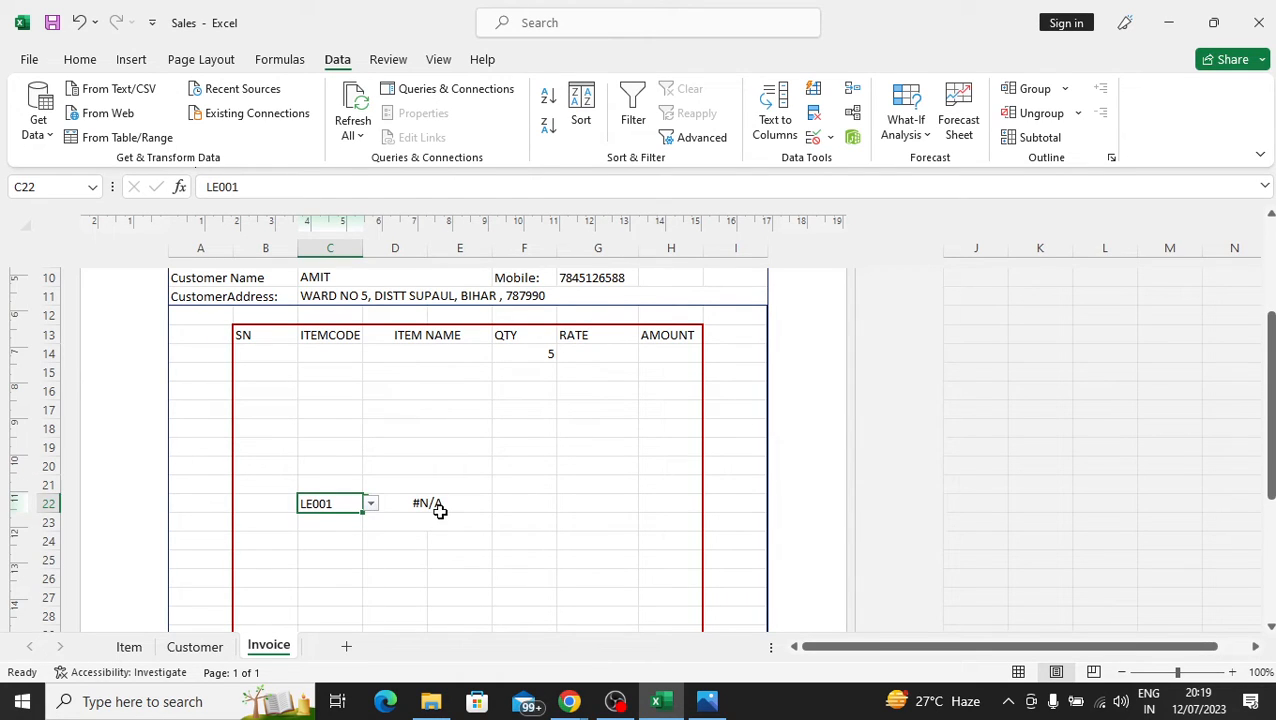
left_click(369, 503)
scroll(347, 527, "up", 3)
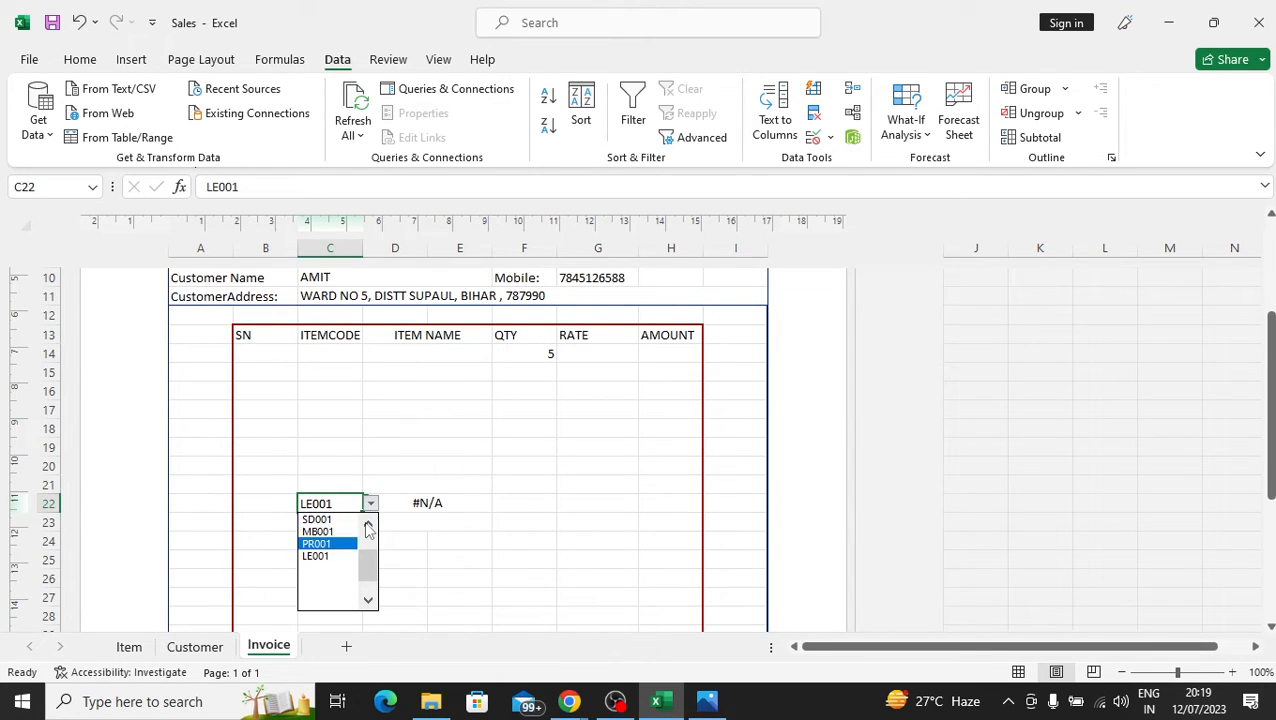
left_click(336, 527)
left_click(424, 505)
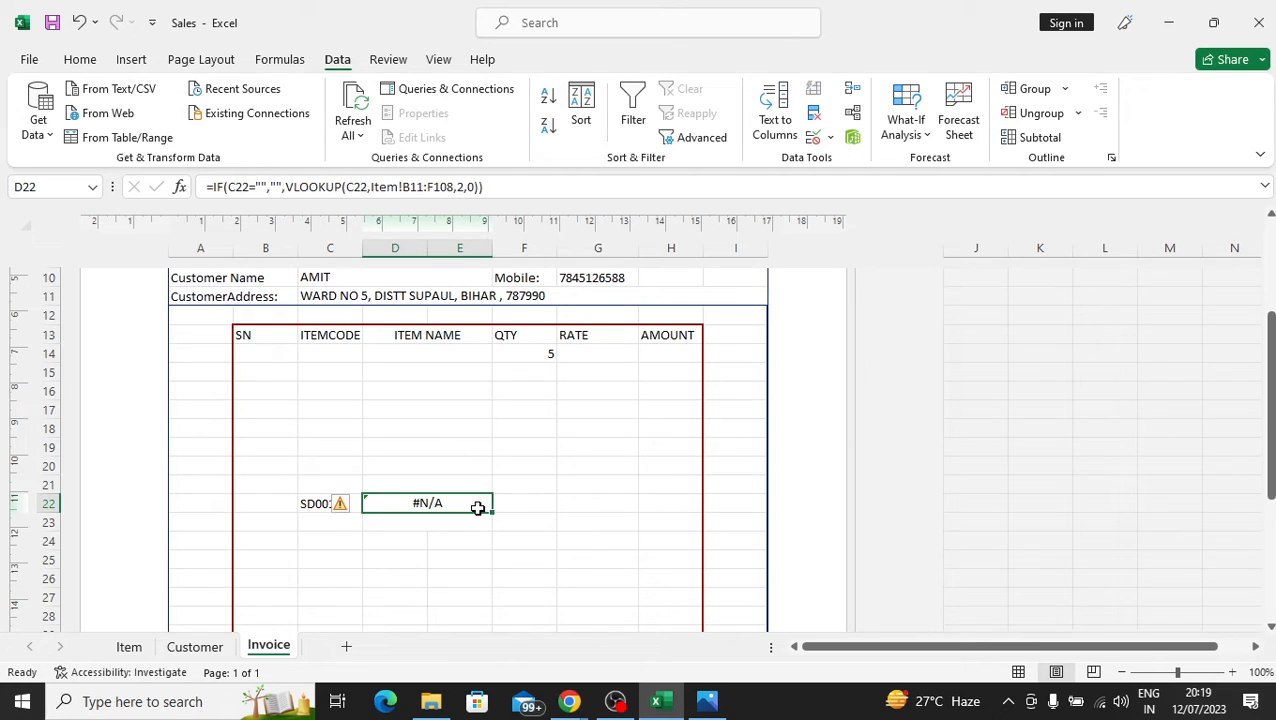
- Test row 14 by choosing PR001 as the ITEMCODE in C14, and inspect the copied ITEM NAME formula in D15
left_click(336, 360)
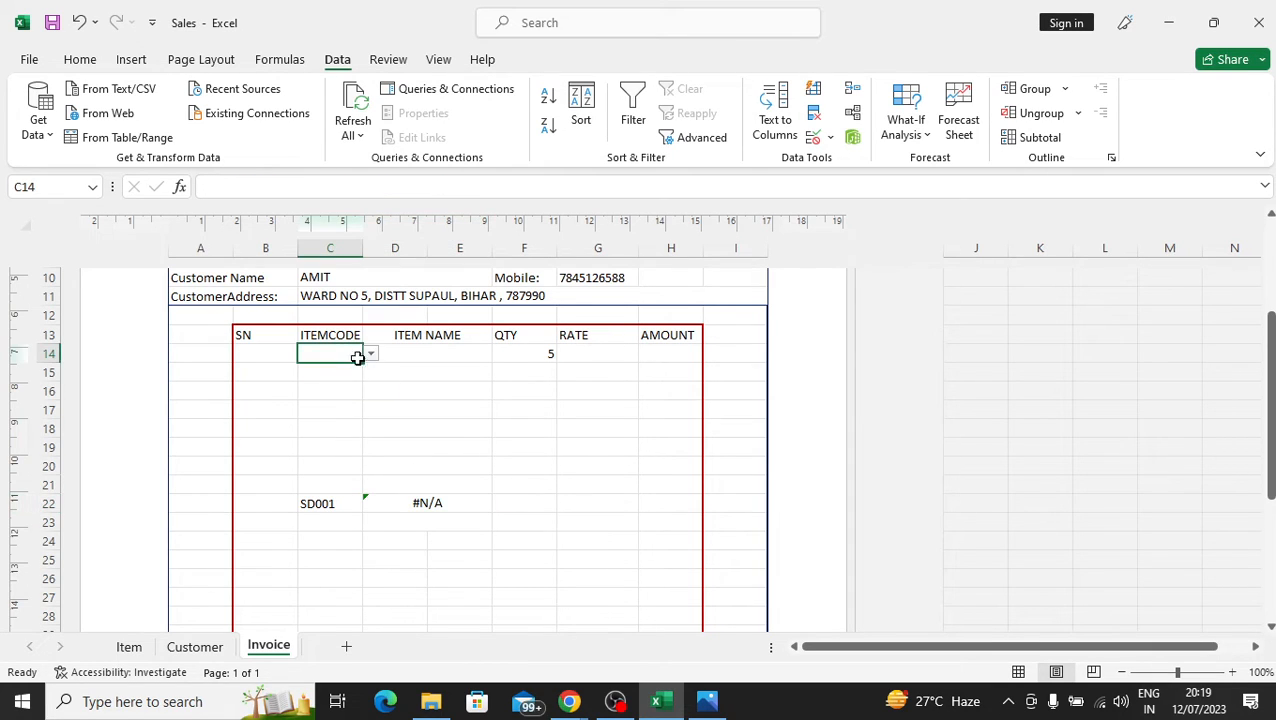
left_click(370, 353)
left_click(336, 377)
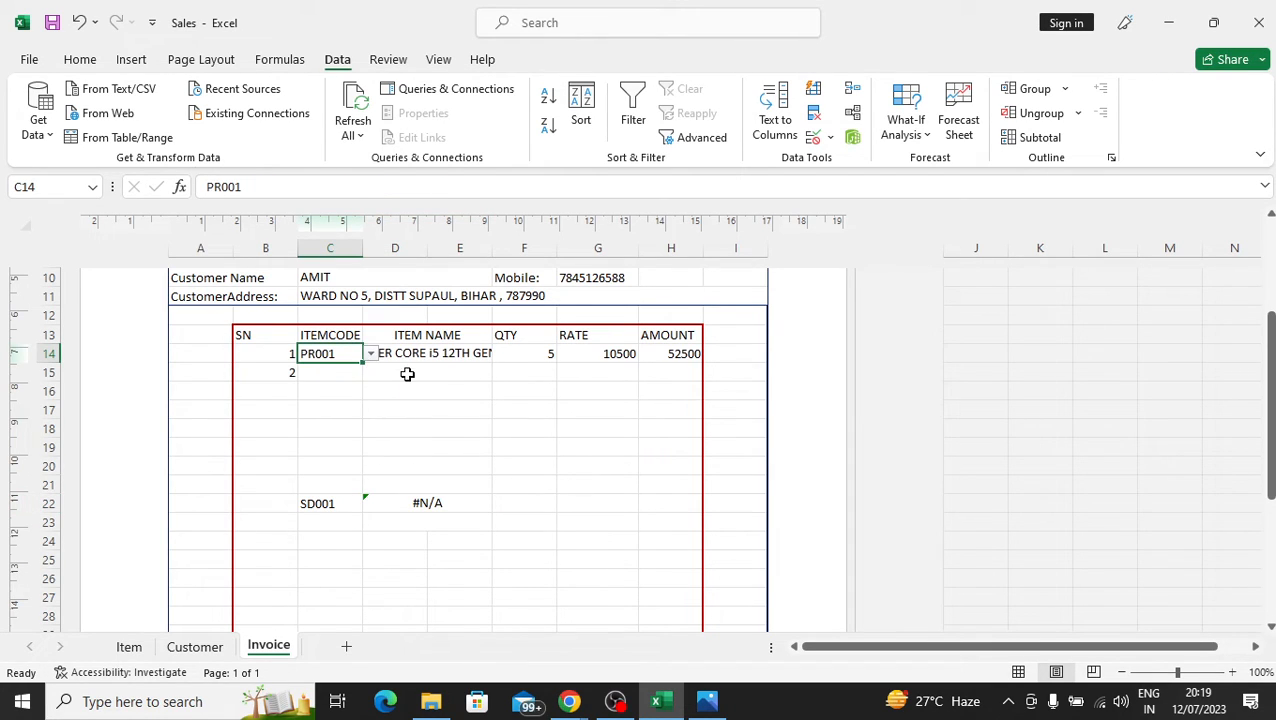
left_click(472, 376)
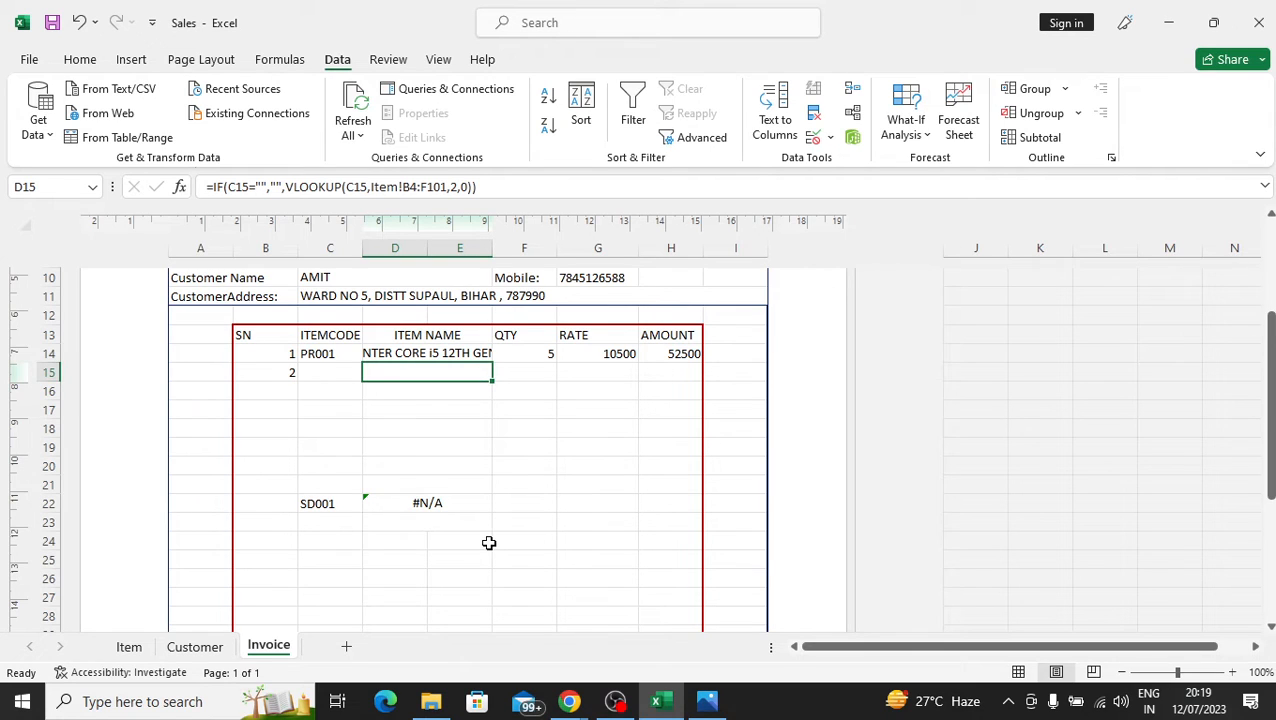
- Undo the test item codes, the ITEM NAME fill down to row 23 and the last AMOUNT formula edit
key("ctrl+z")
key("ctrl+z")
key("ctrl+z")
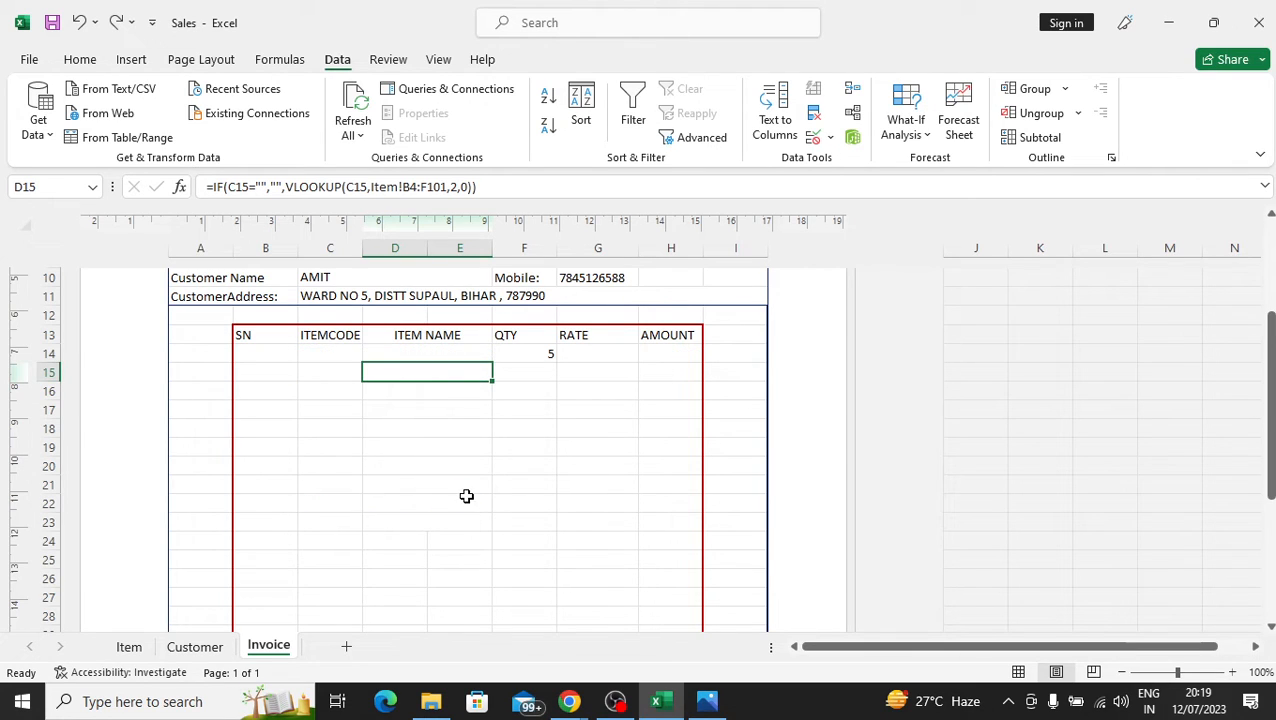
key("ctrl+z")
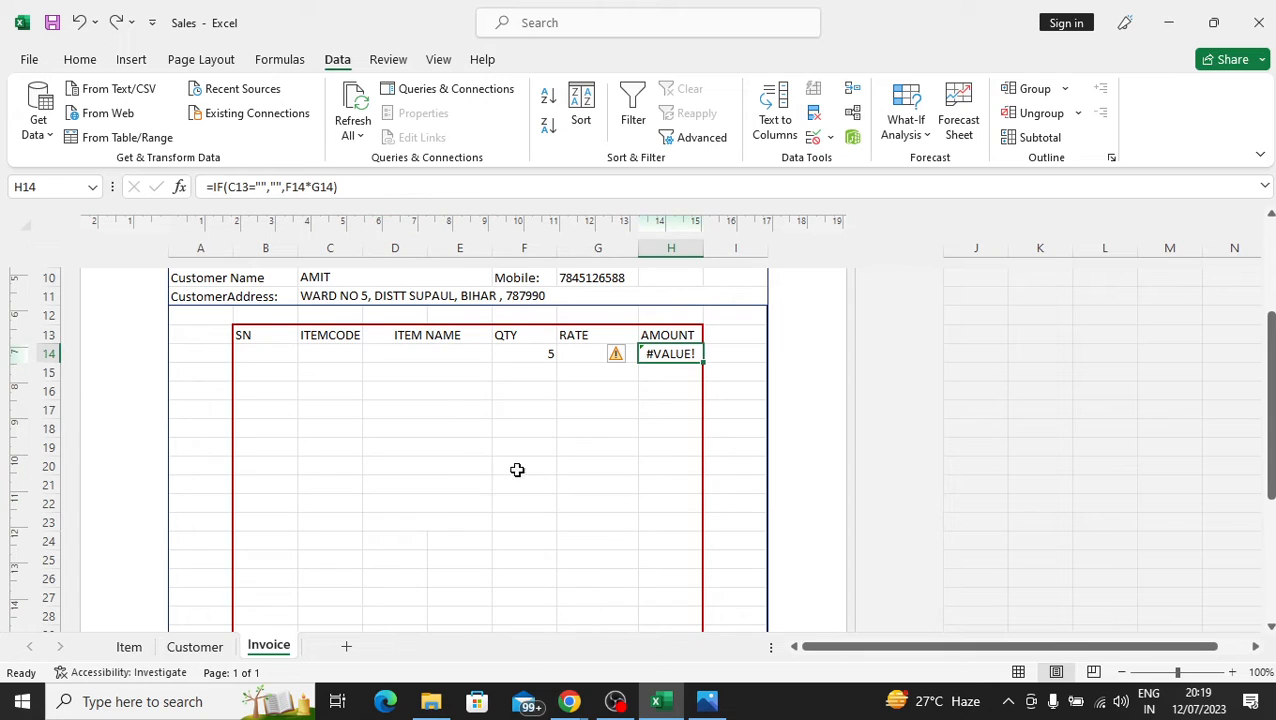
- Change the blank check in the AMOUNT formula in H14 to C14: =IF(C14="","",F14*G14)
left_click(600, 428)
left_click(672, 357)
left_click(244, 186)
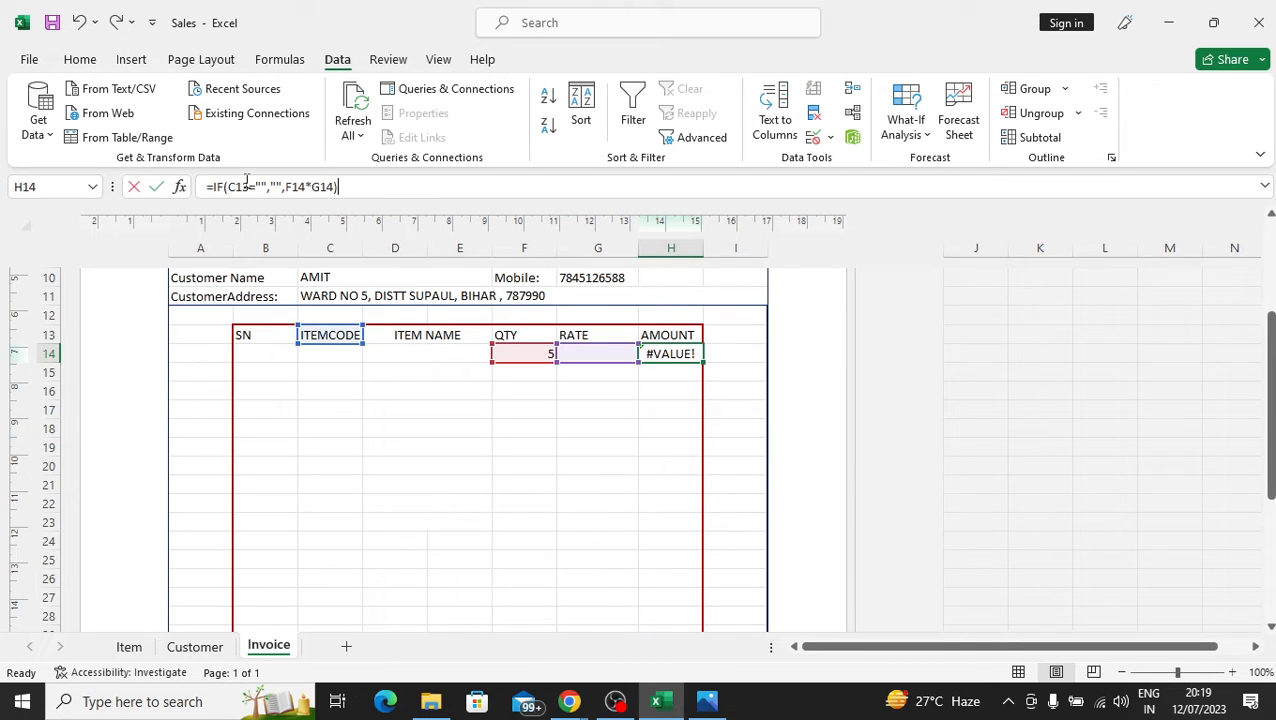
key("BackSpace")
type("4")
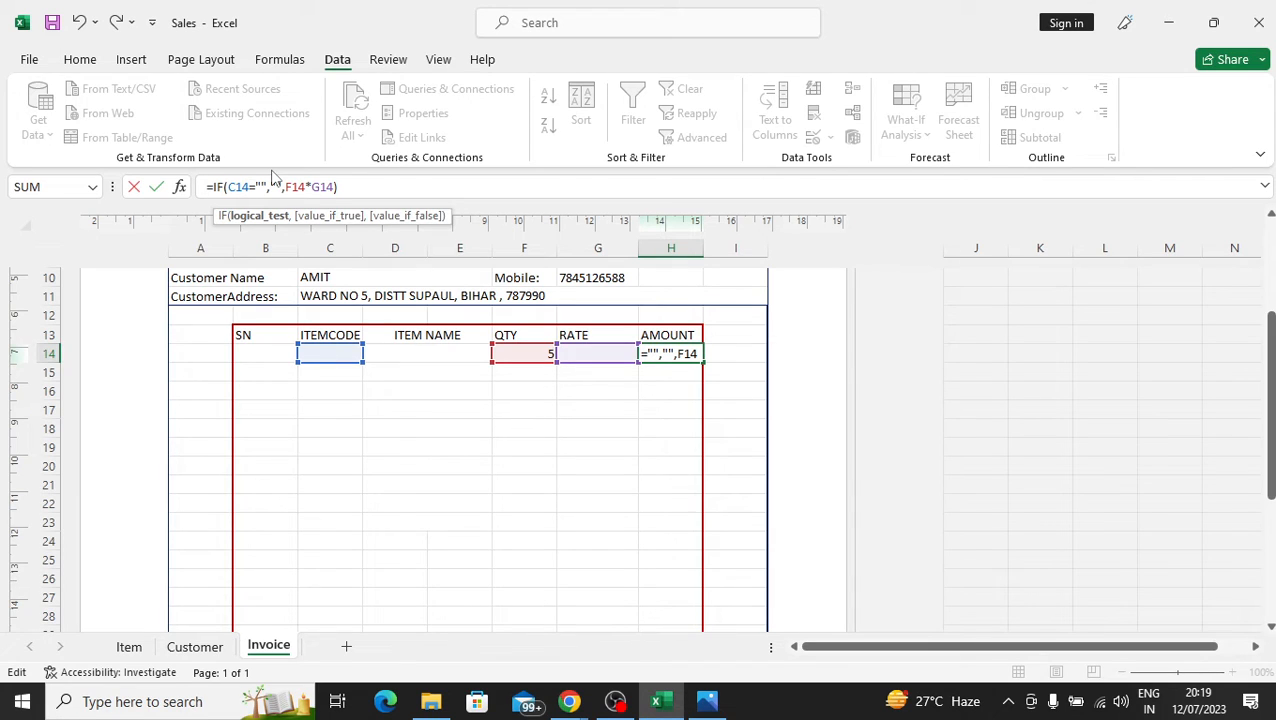
key("Return")
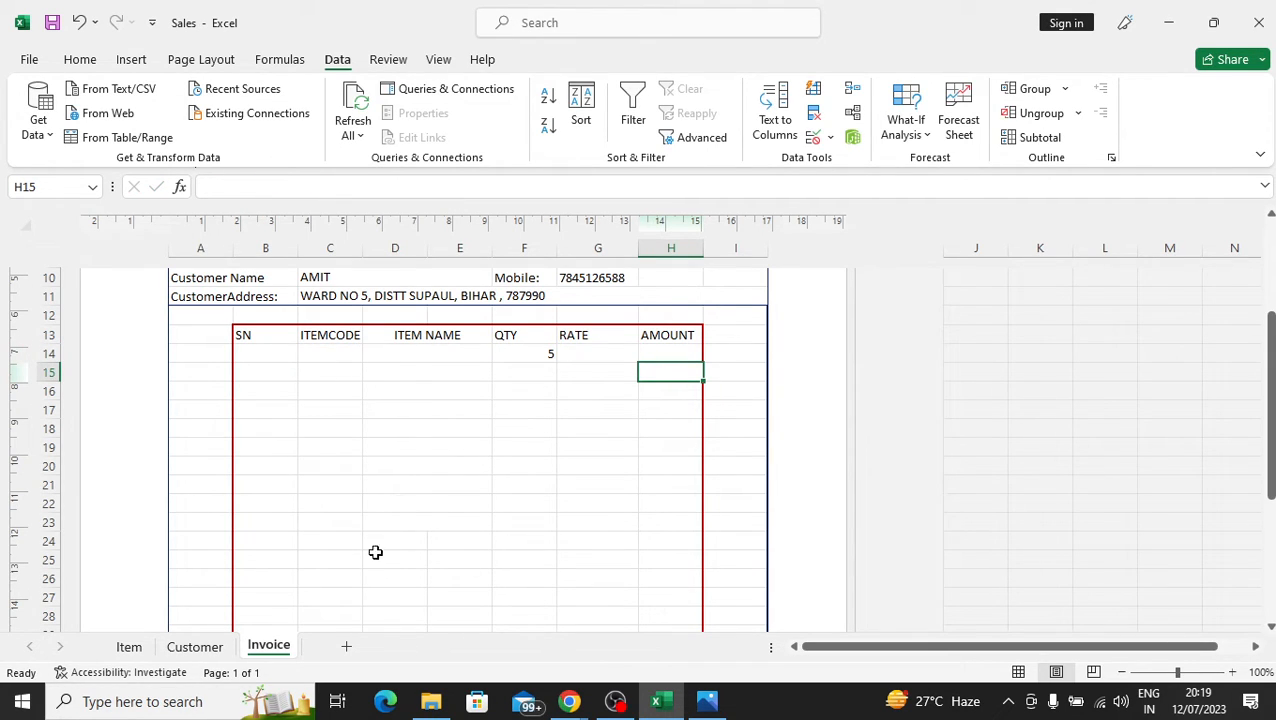
- Review the RATE formula in G14 and the ITEMCODE column heading
left_click(405, 340)
left_click(562, 354)
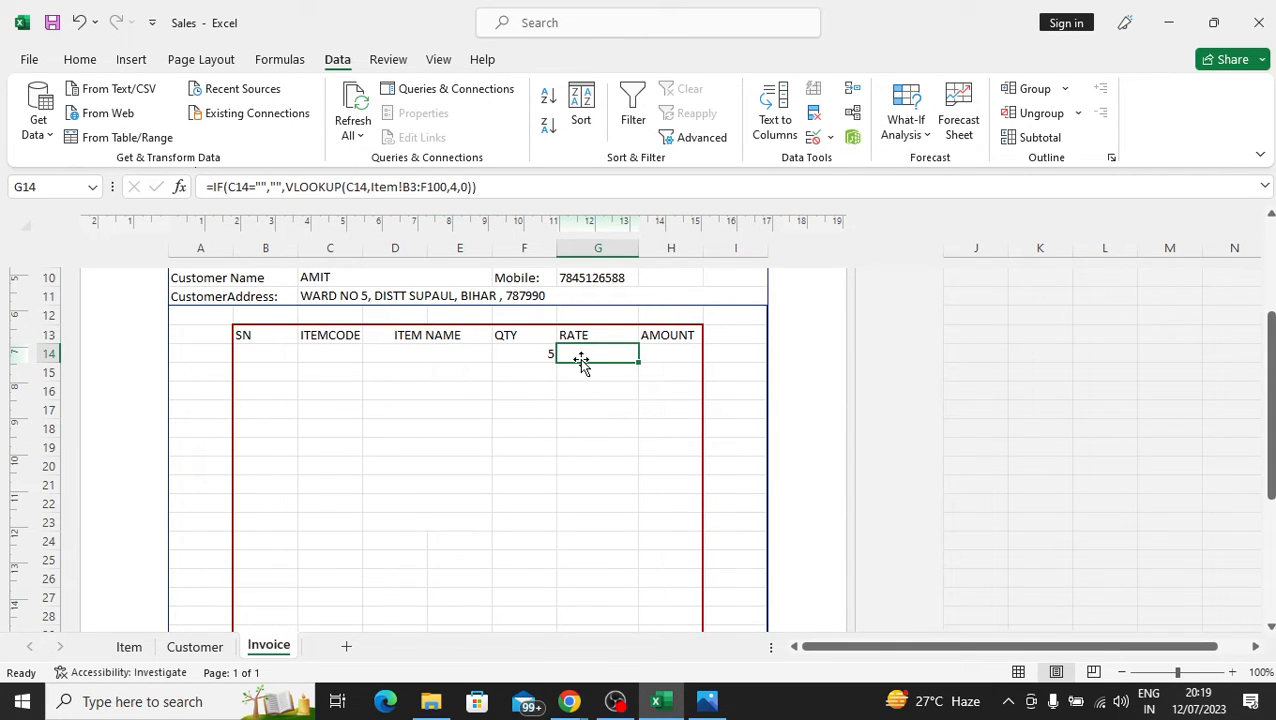
left_click(343, 337)
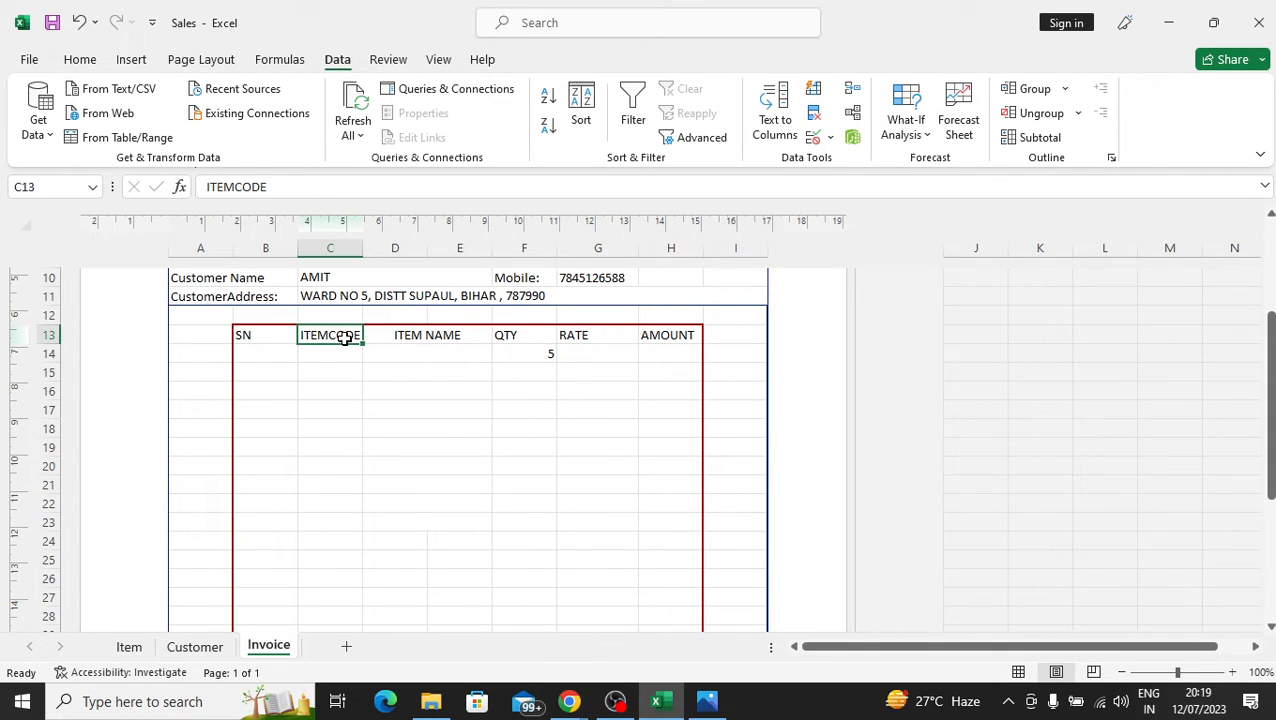
- Switch to the Google Meet window, mute the microphone, and return to the Sales workbook in Excel
mouse_move(569, 701)
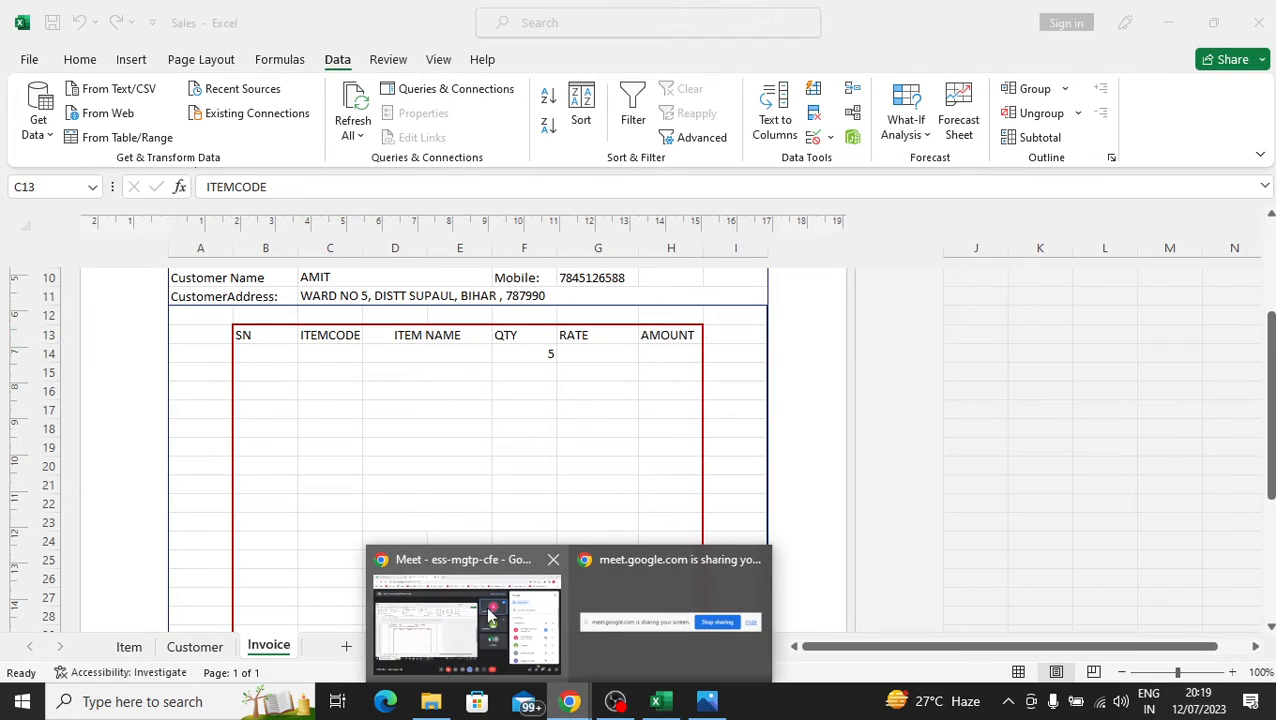
left_click(447, 600)
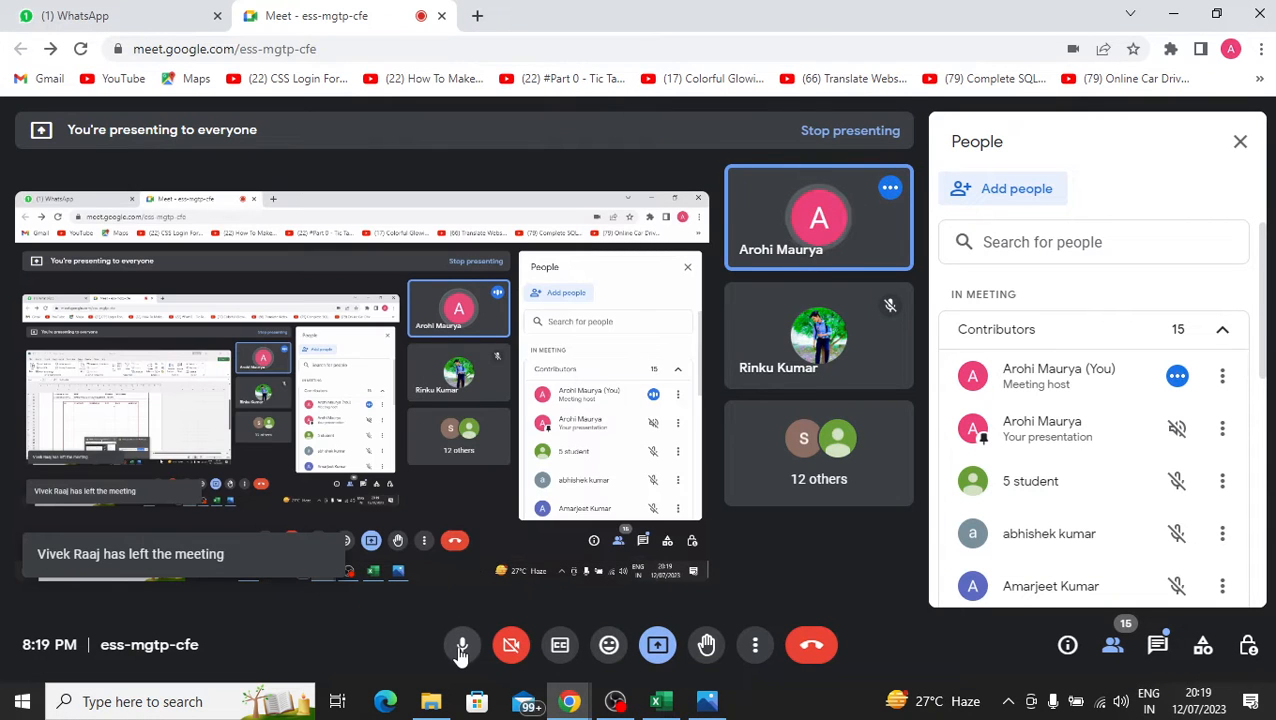
left_click(463, 647)
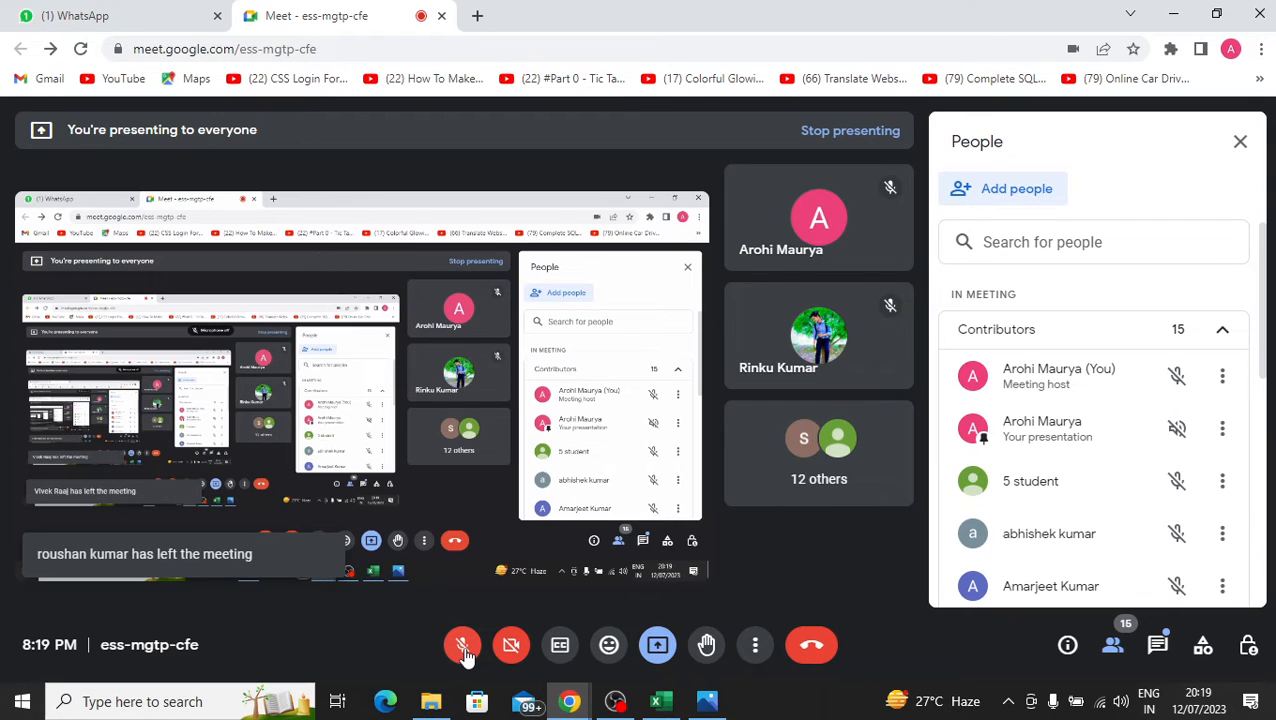
left_click(660, 702)
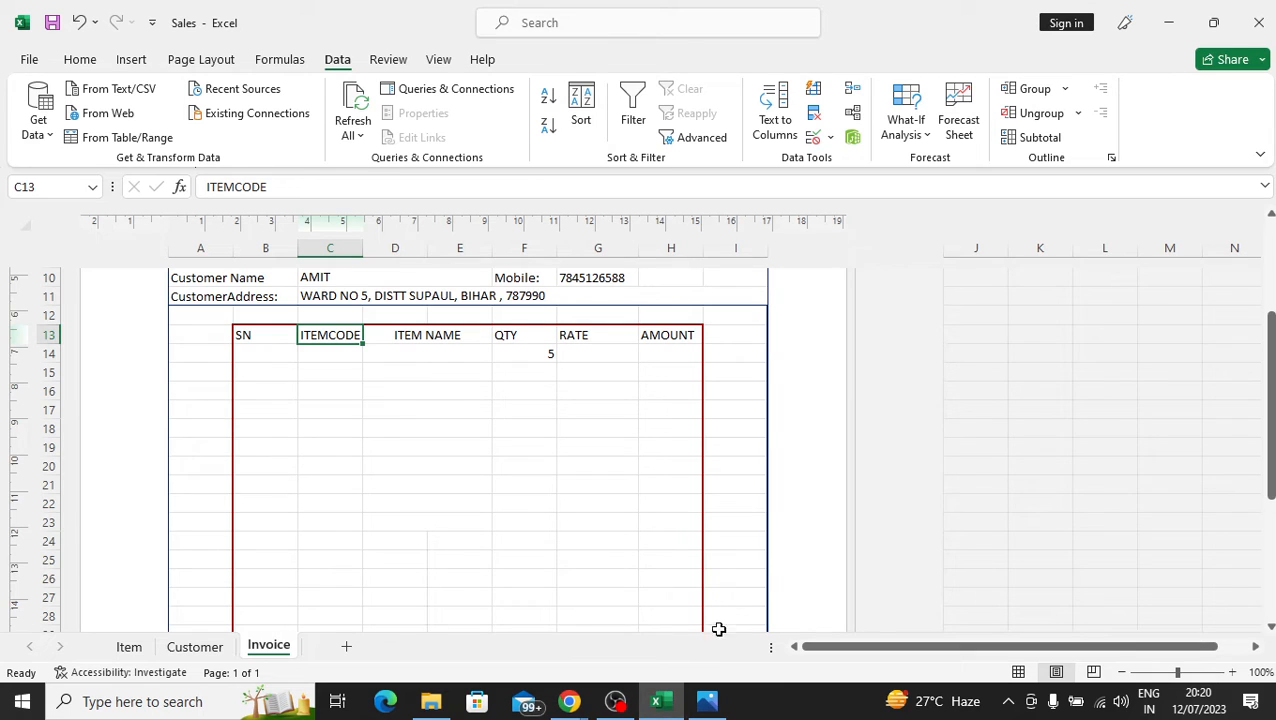
- Switch to the Google Meet window, turn the microphone on, and go back to the Excel invoice
mouse_move(570, 705)
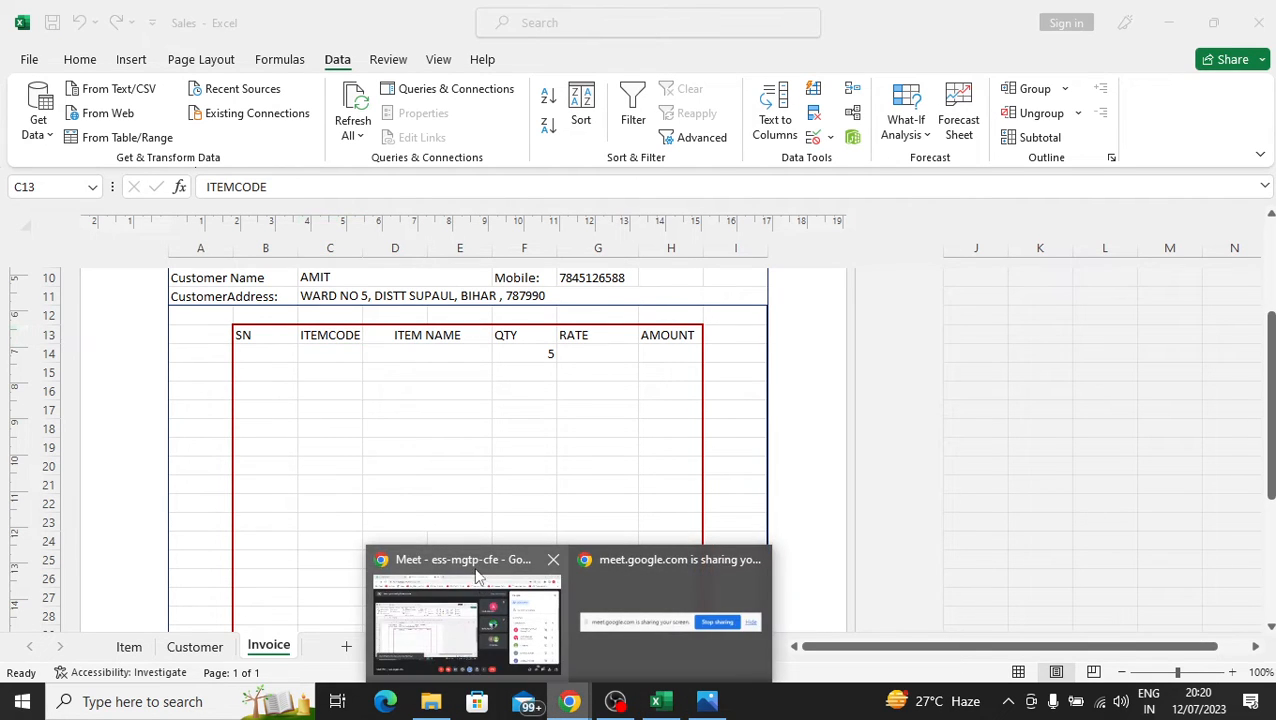
left_click(478, 590)
left_click(459, 650)
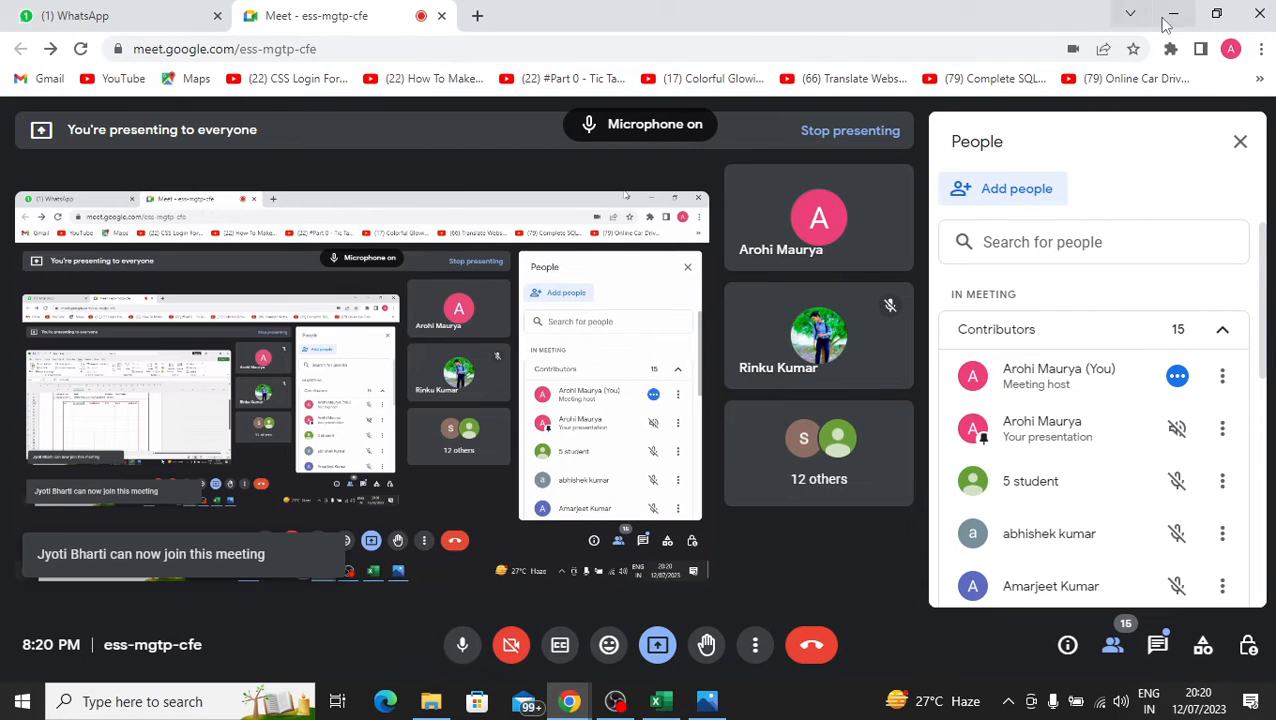
left_click(1173, 14)
- Inspect the ITEMCODE cell C14 and the lookup formulas in D14 and G14
left_click(343, 356)
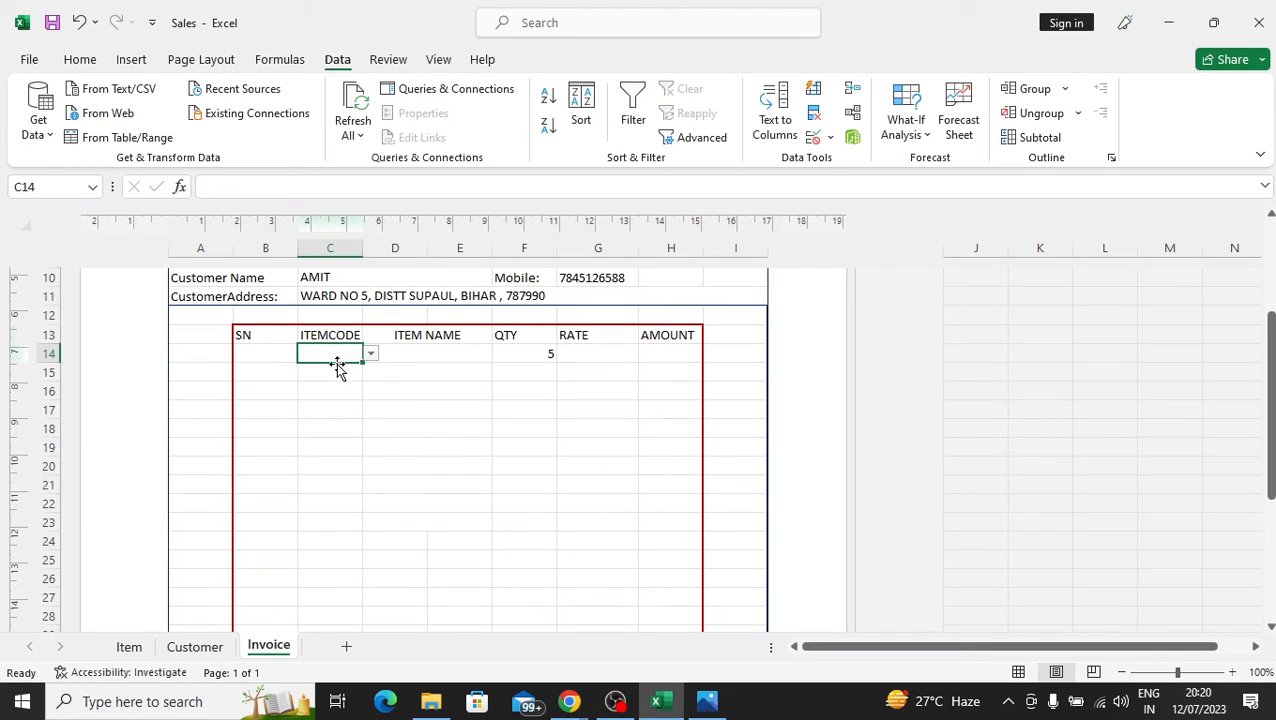
left_click(410, 354)
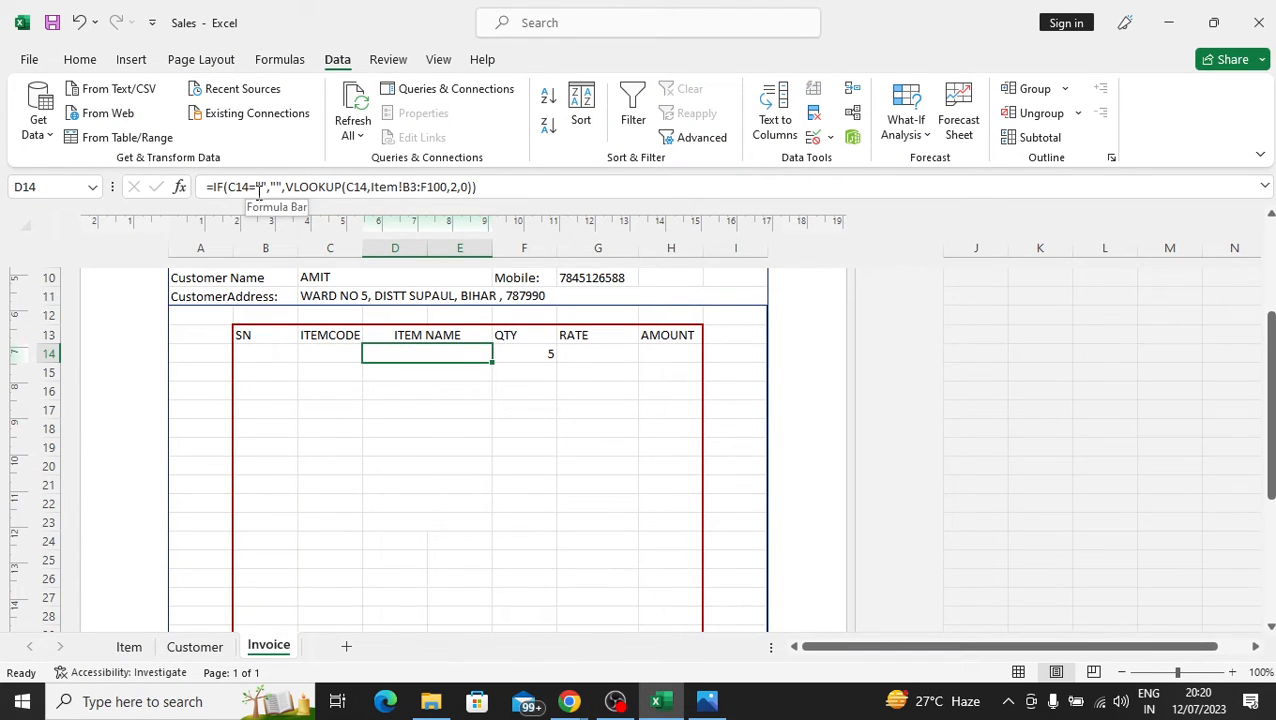
left_click(604, 356)
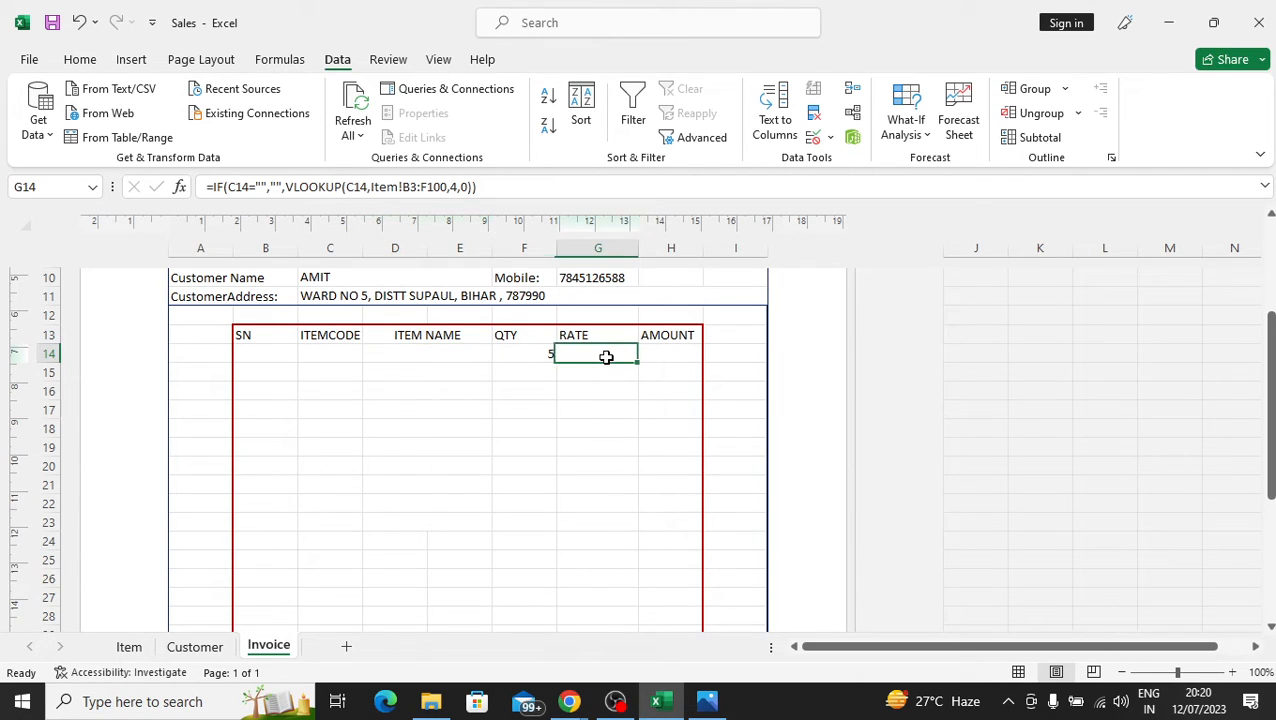
- Copy the text of the ITEM NAME formula in D14 without its equals sign and paste it into D15 after an equals sign
left_click(461, 354)
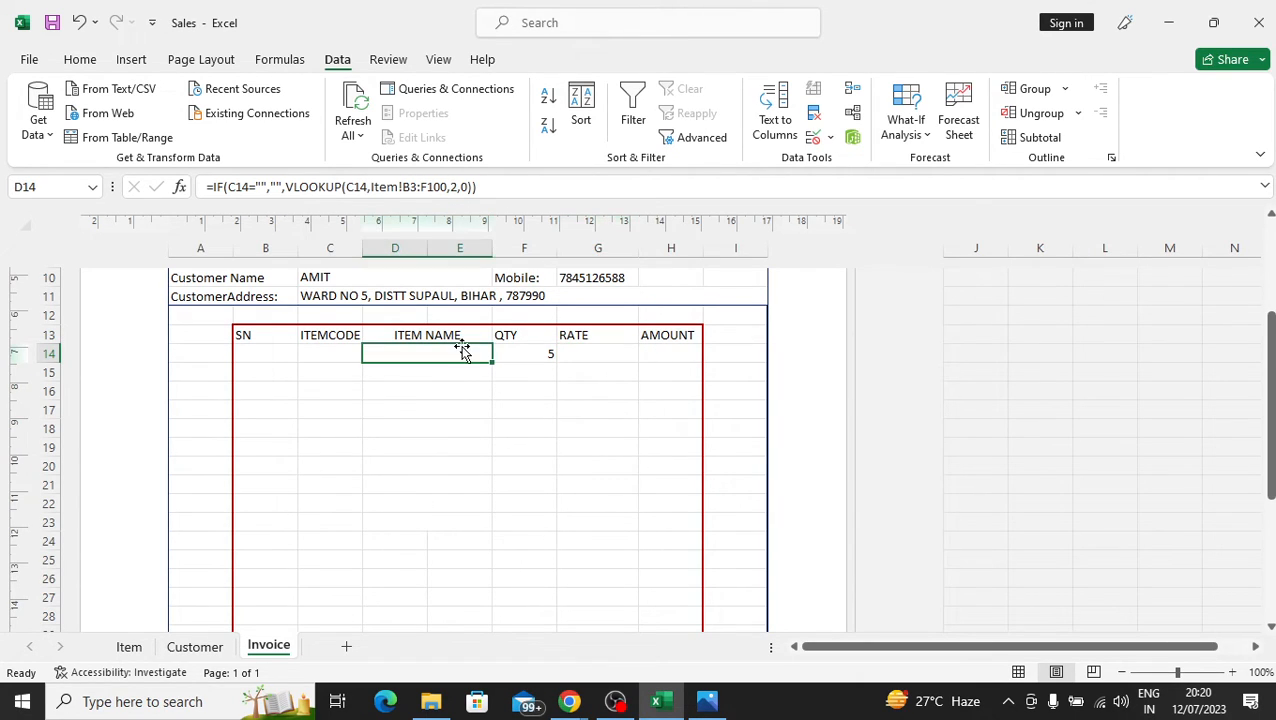
left_click_drag(482, 188, 205, 190)
key("ctrl+c")
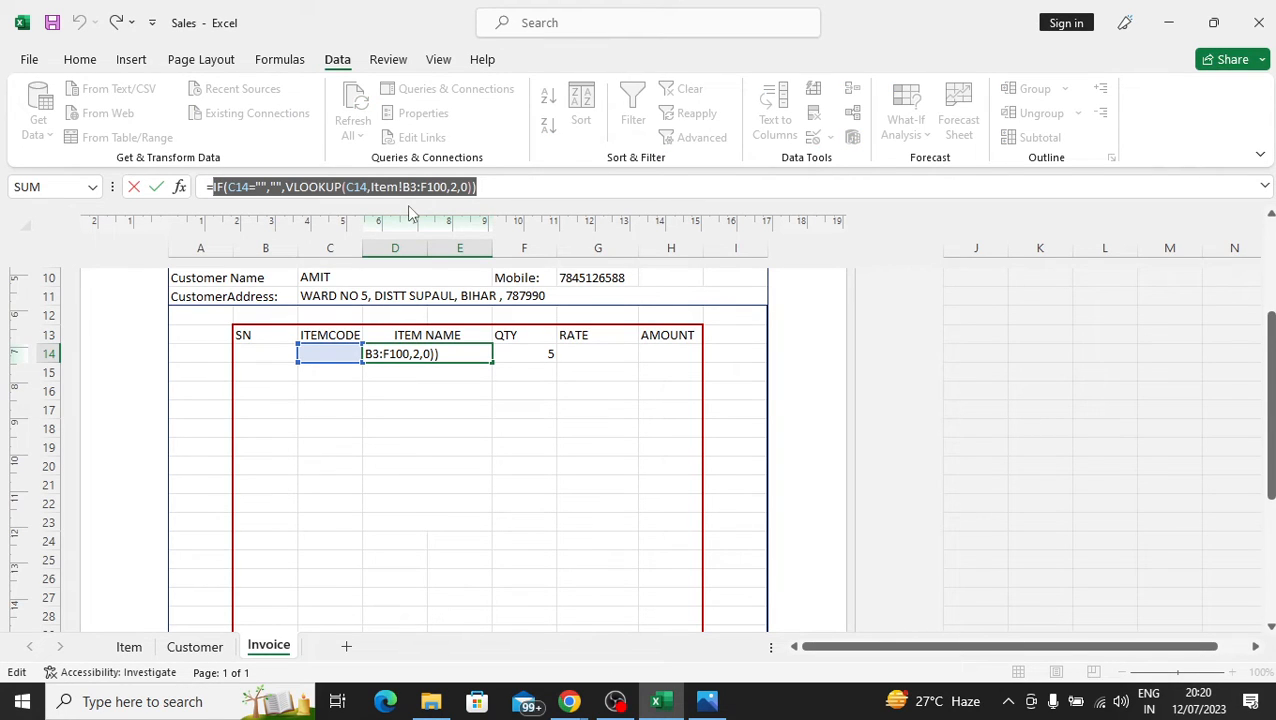
key("Escape")
left_click(410, 371)
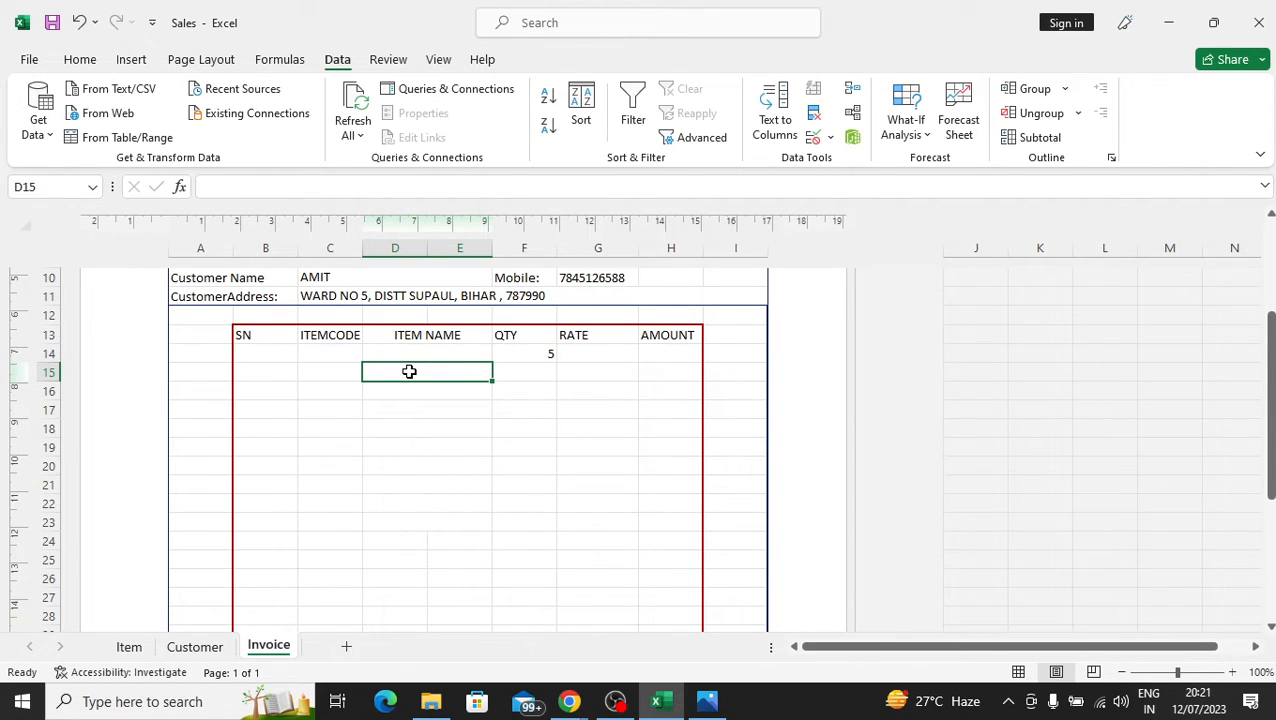
type("=")
key("ctrl+v")
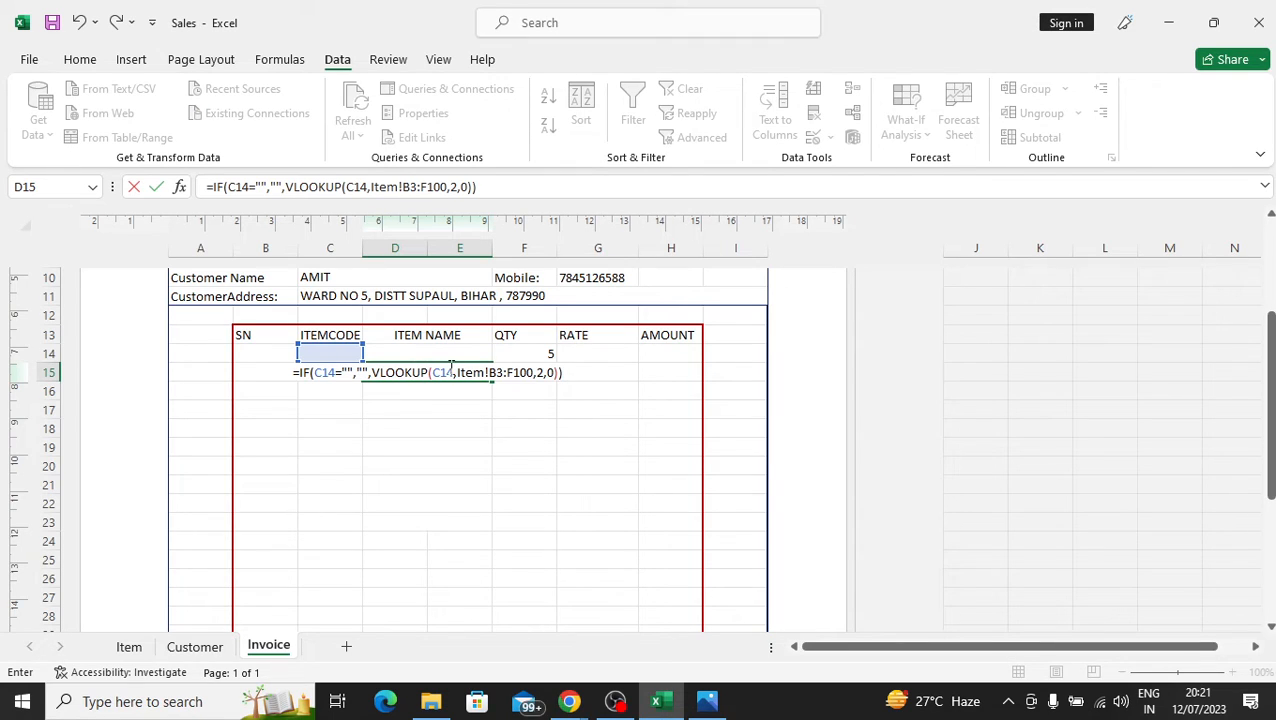
- Change the blank check of the ITEM NAME formula in D15 to C15: =IF(C15="","",VLOOKUP(C14,Item!B3:F100,2,0))
left_click(448, 372)
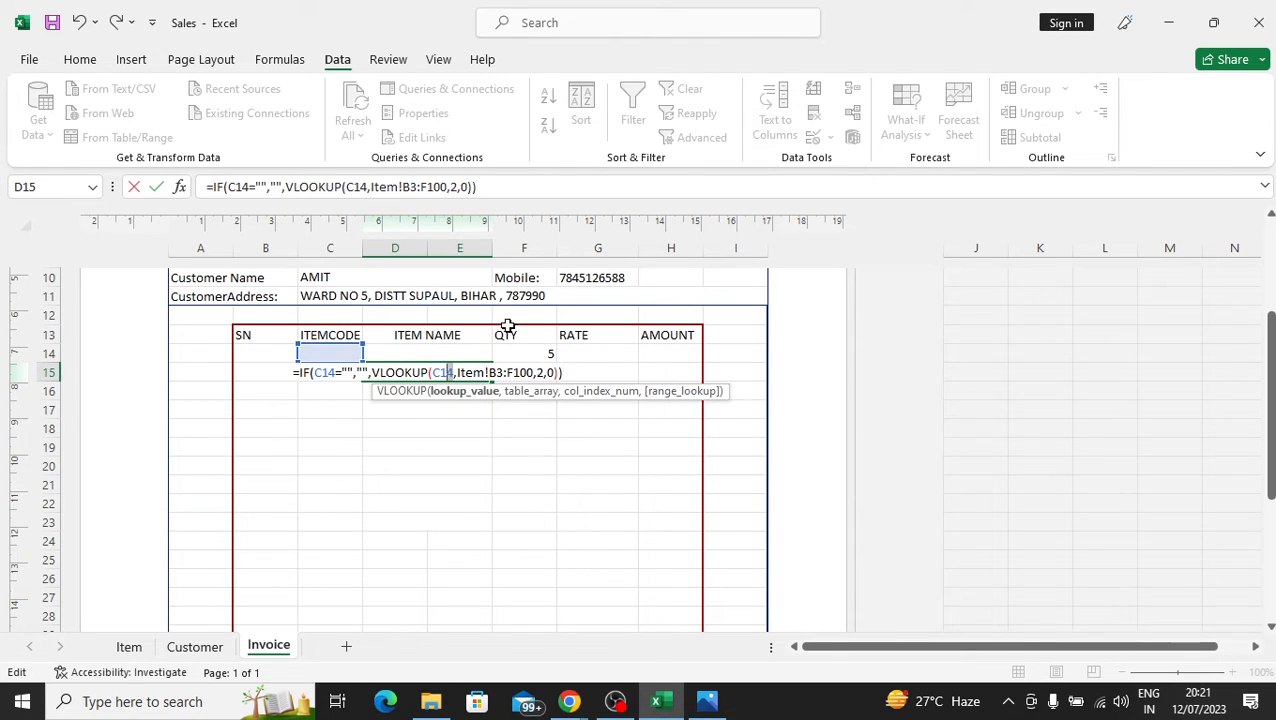
left_click(249, 186)
key("BackSpace")
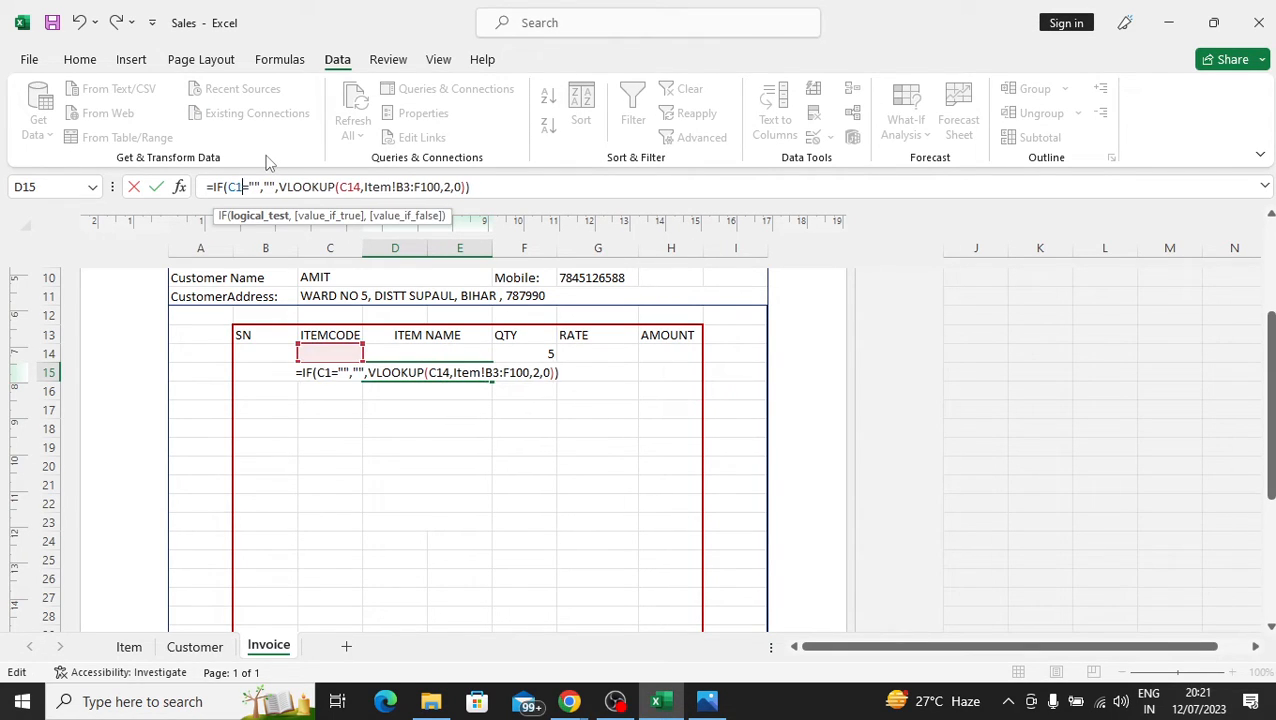
type("5")
key("Return")
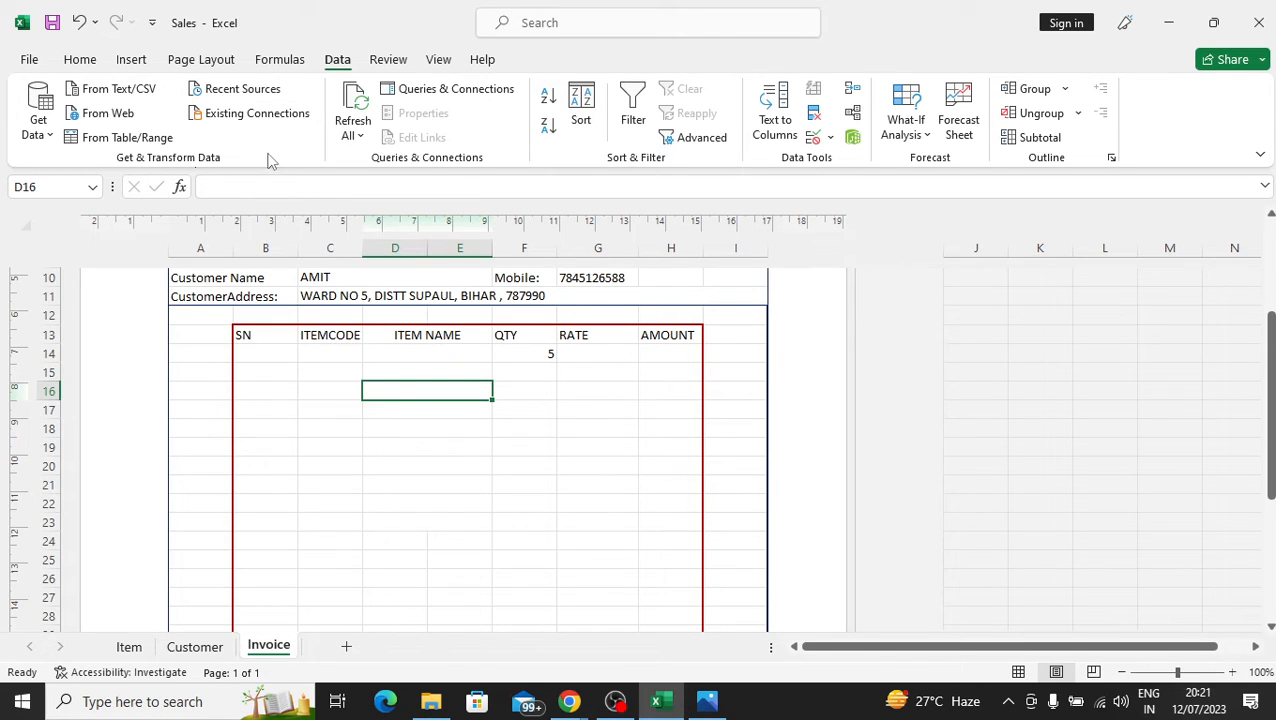
- Test the ITEM NAME formula in D15 by choosing LE001 and then HD001 as the ITEMCODE in C15, and inspect the formula
left_click(455, 370)
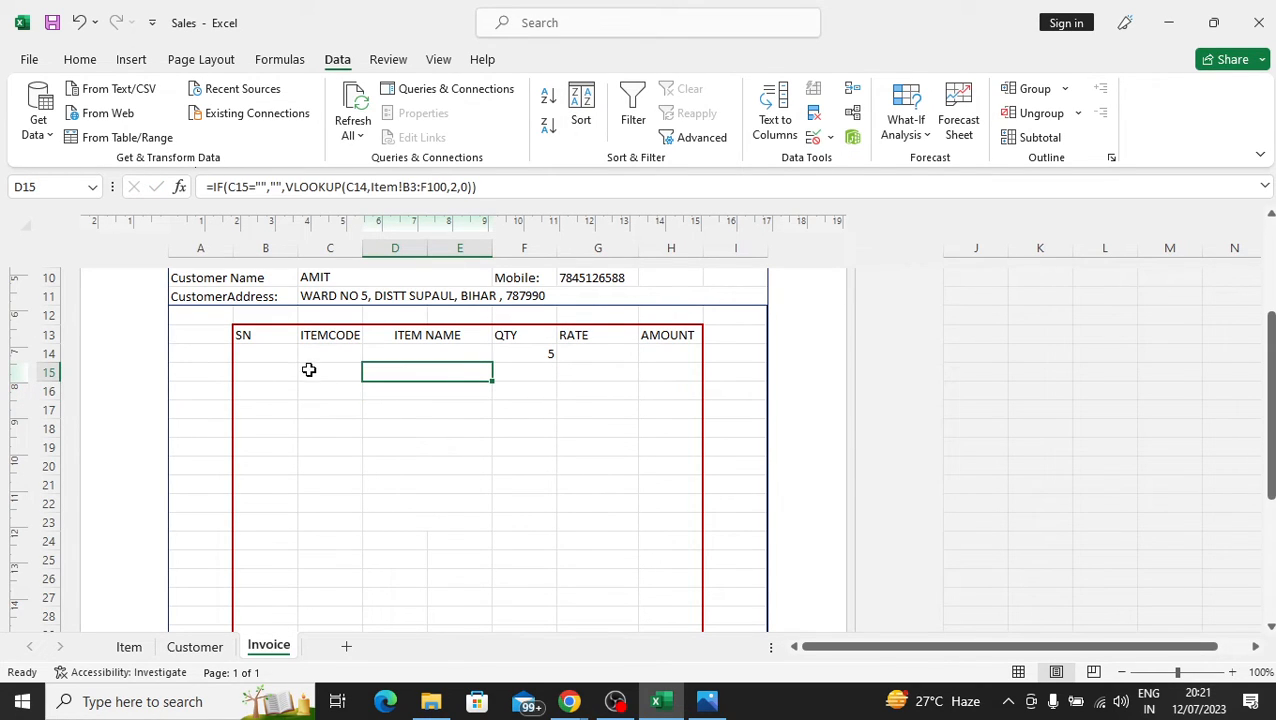
left_click(325, 370)
left_click(370, 372)
left_click(340, 400)
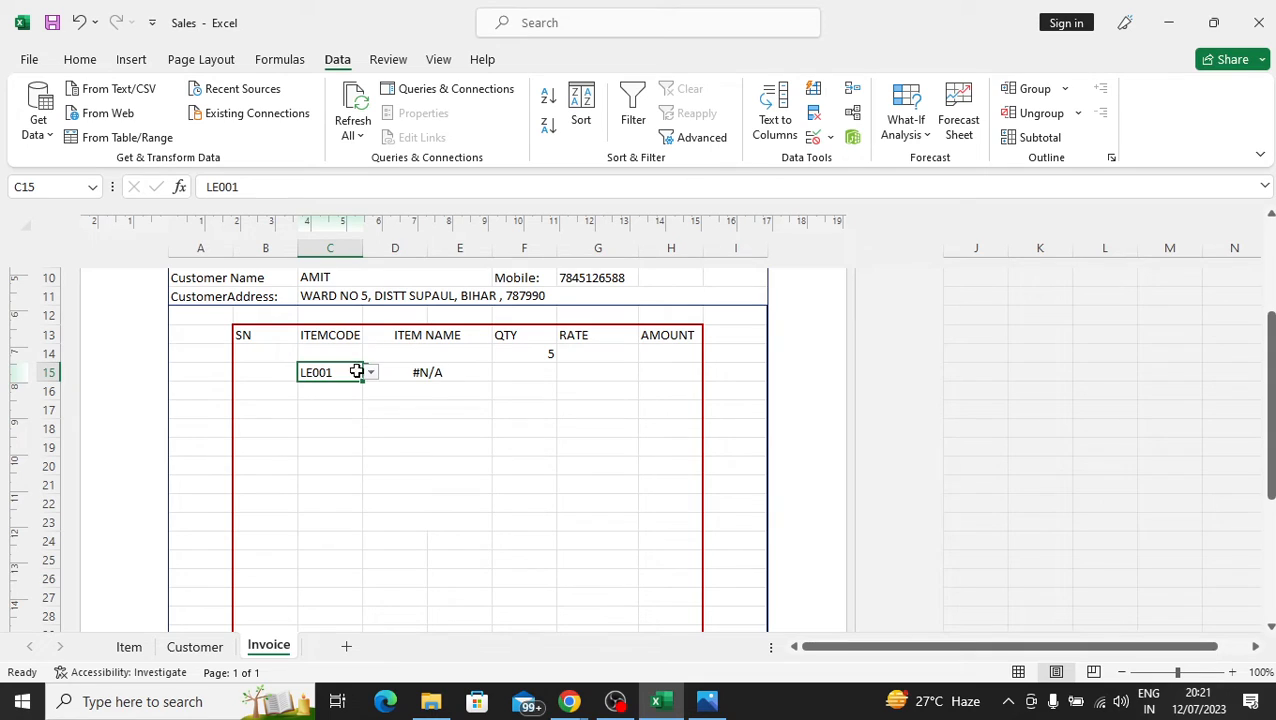
left_click(369, 372)
scroll(368, 403, "up", 3)
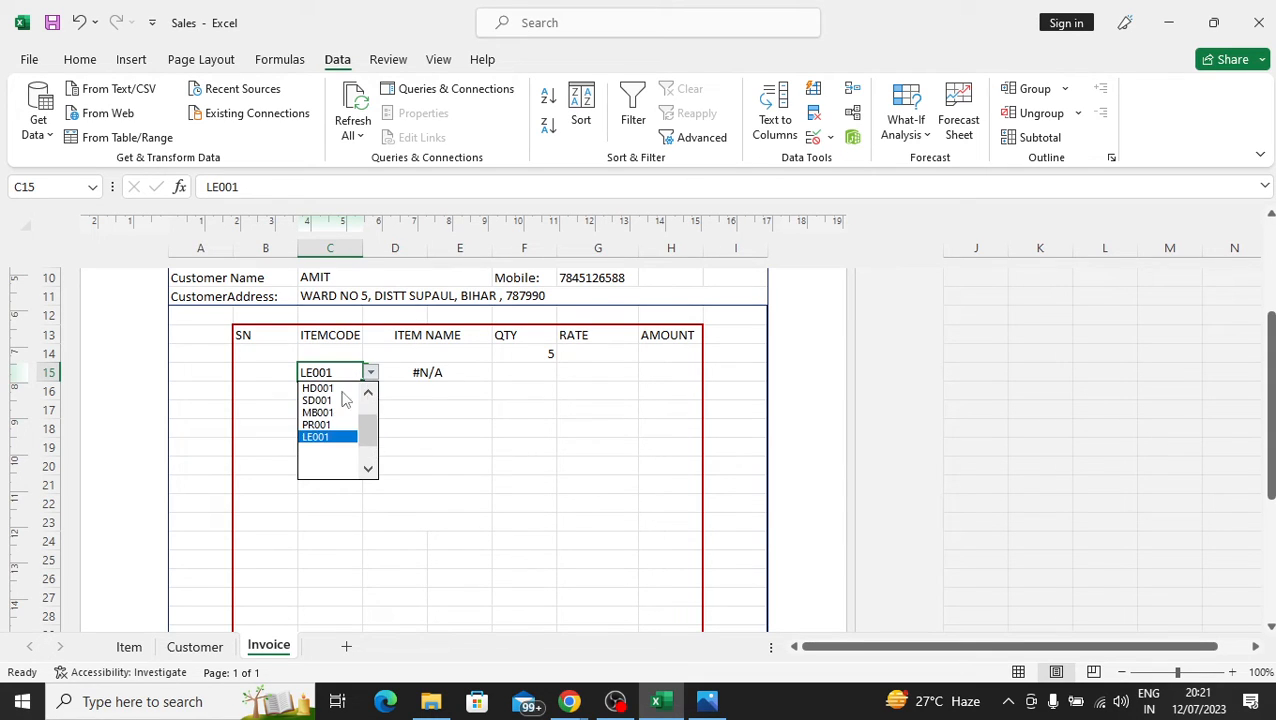
left_click(333, 399)
left_click(378, 372)
left_click(378, 372)
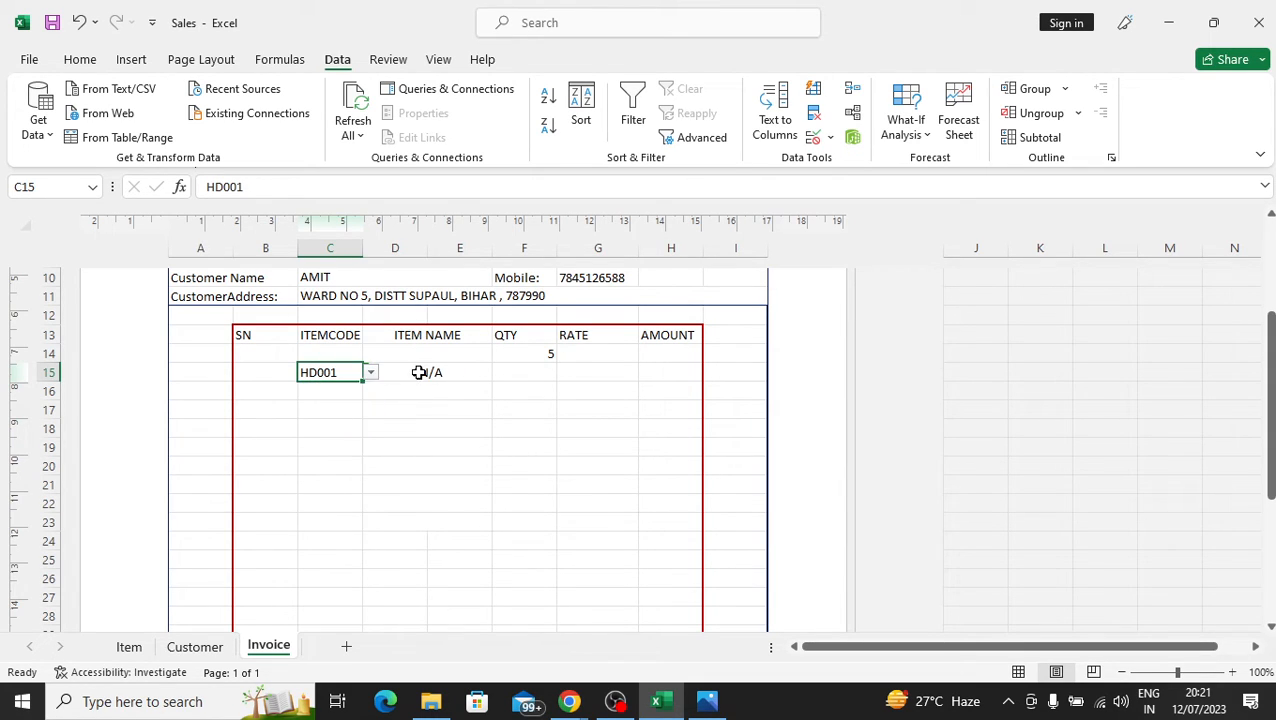
left_click(419, 372)
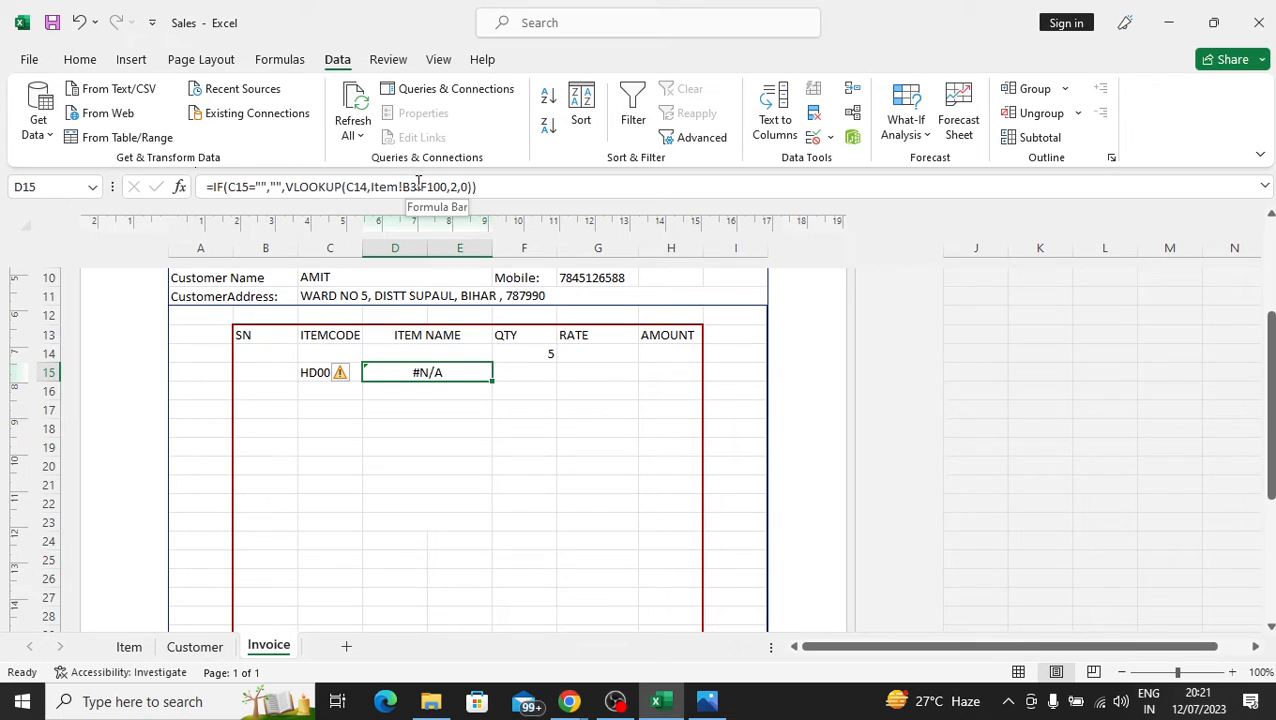
- Change the lookup value of the ITEM NAME formula in D15 to C15: =IF(C15="","",VLOOKUP(C15,Item!B3:F100,2,0))
left_click(417, 186)
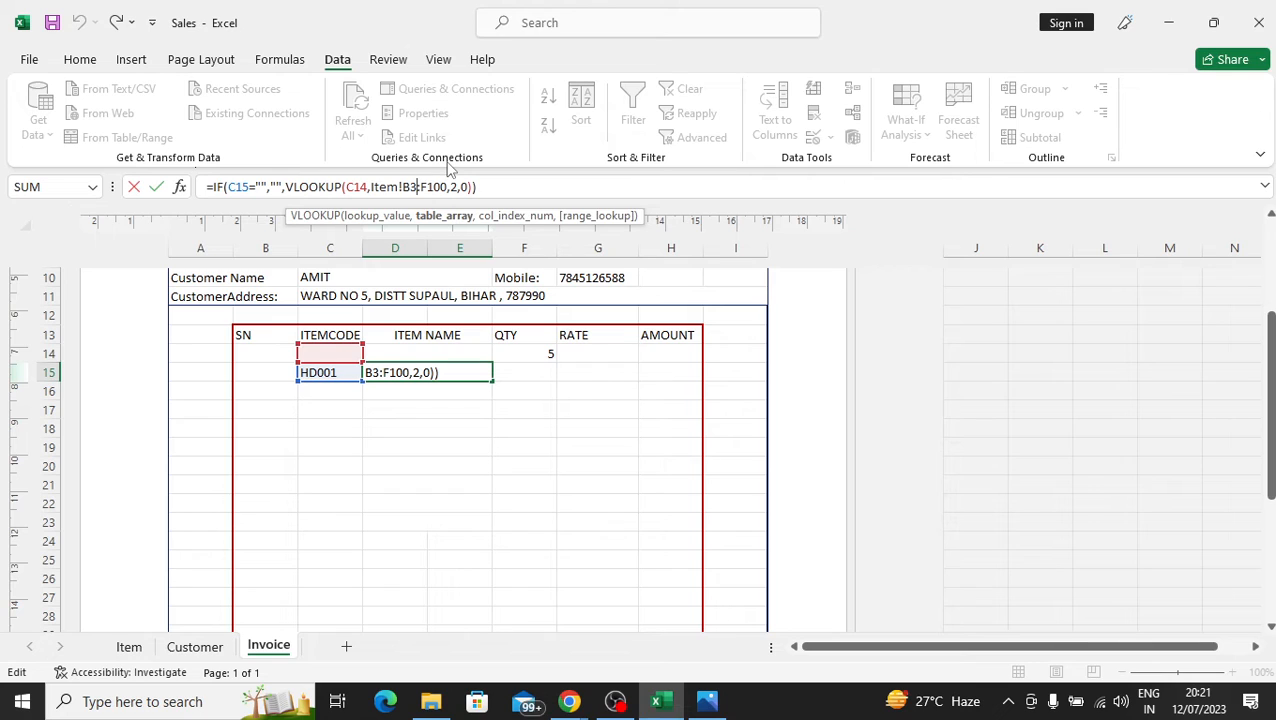
left_click(368, 186)
key("BackSpace")
type("5")
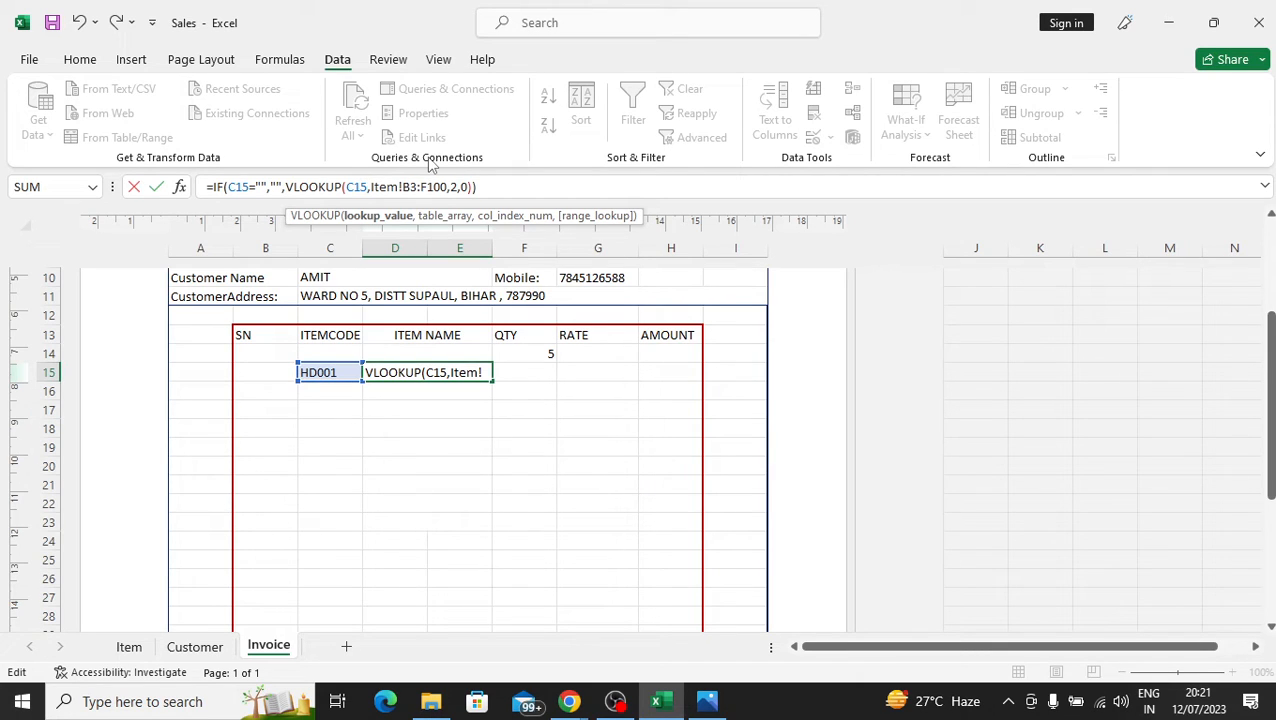
key("Return")
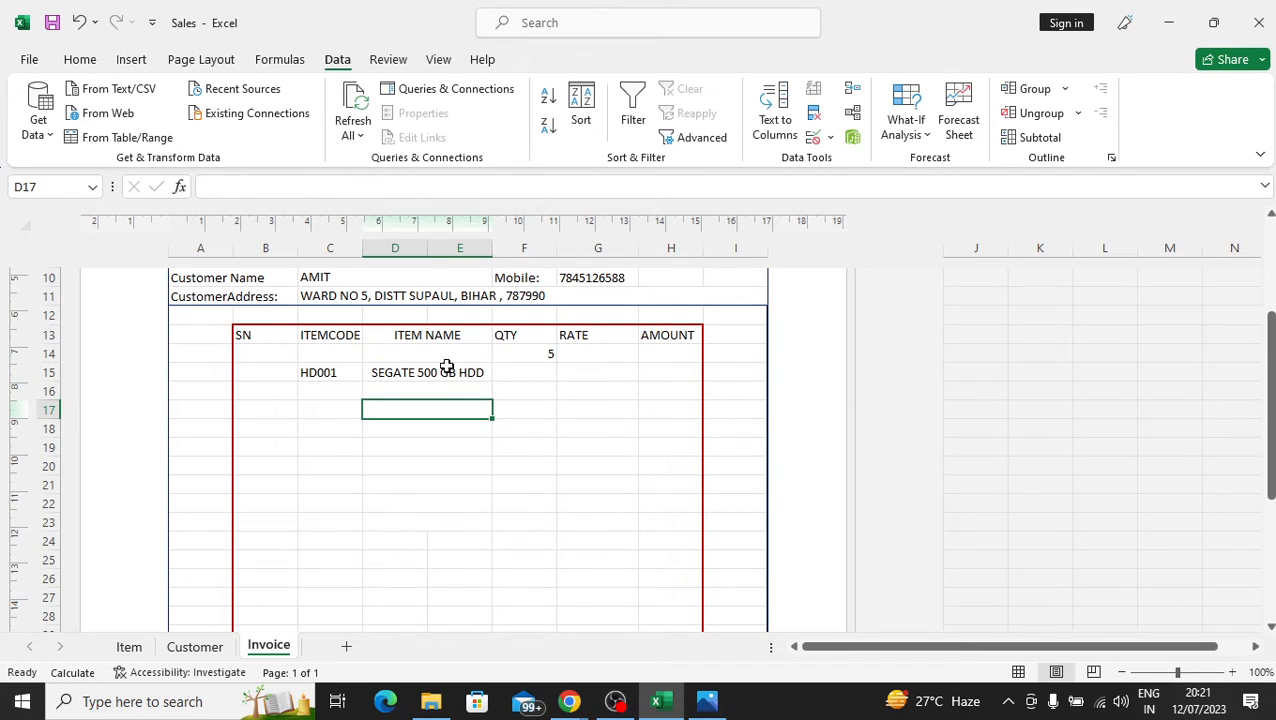
- Inspect the ITEMCODE in C15 and the corrected formula in D15, and view the source table on the Item sheet
left_click(328, 372)
left_click(411, 368)
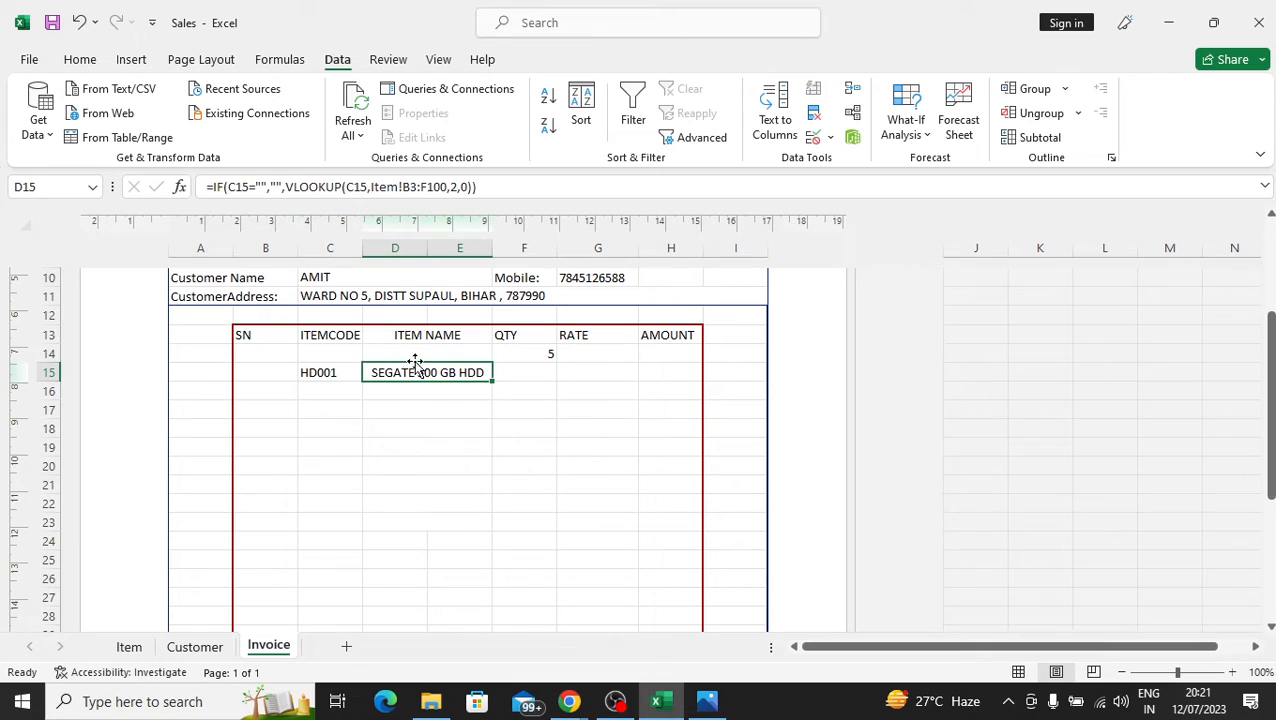
left_click(415, 187)
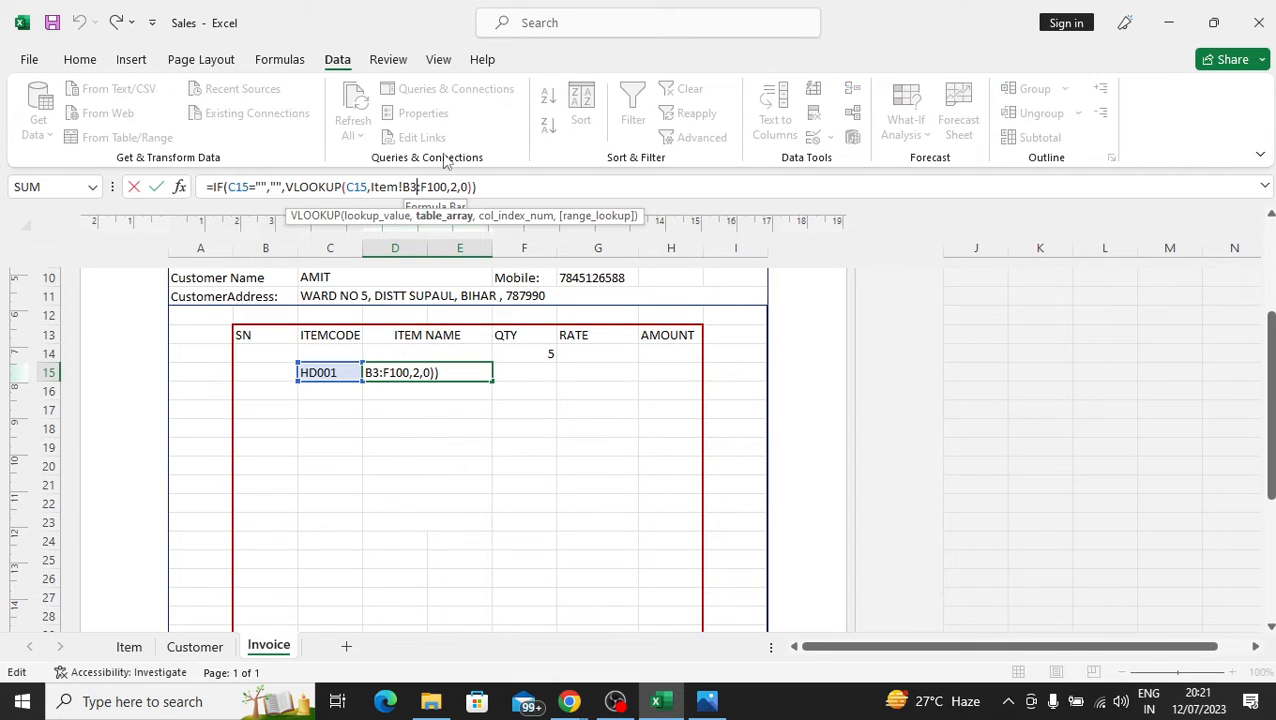
left_click(141, 652)
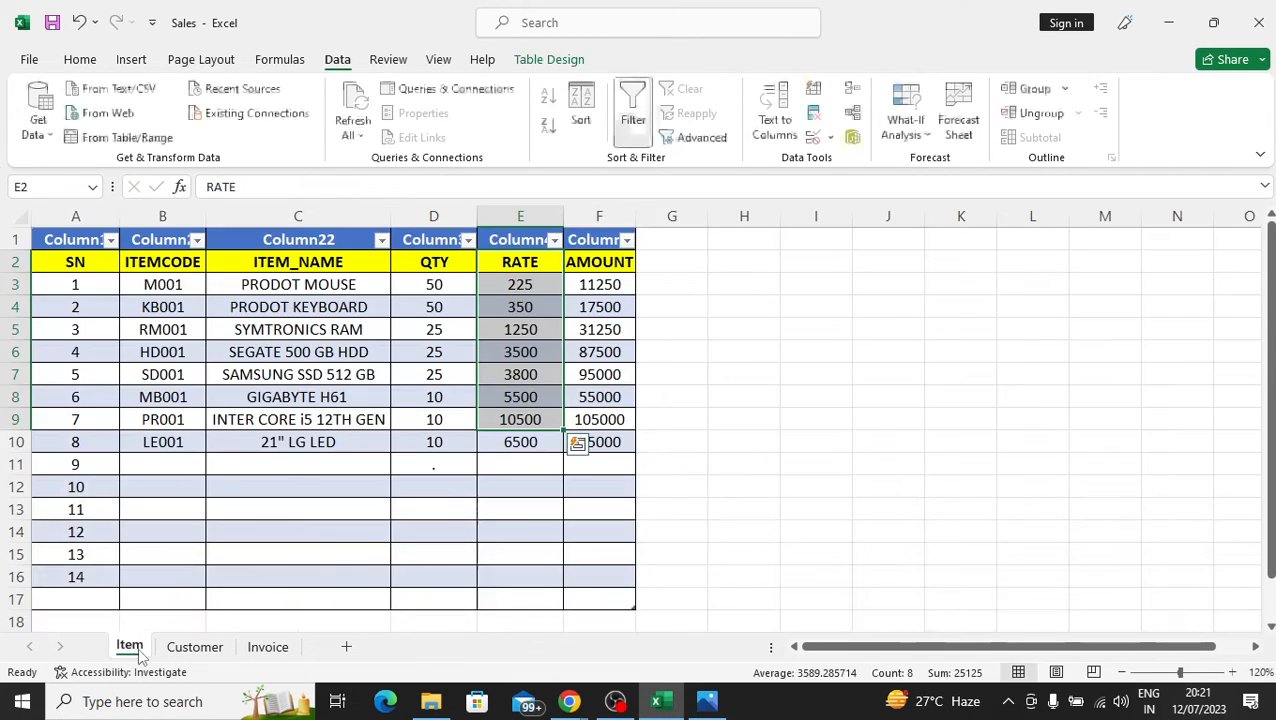
left_click(172, 285)
left_click(320, 289)
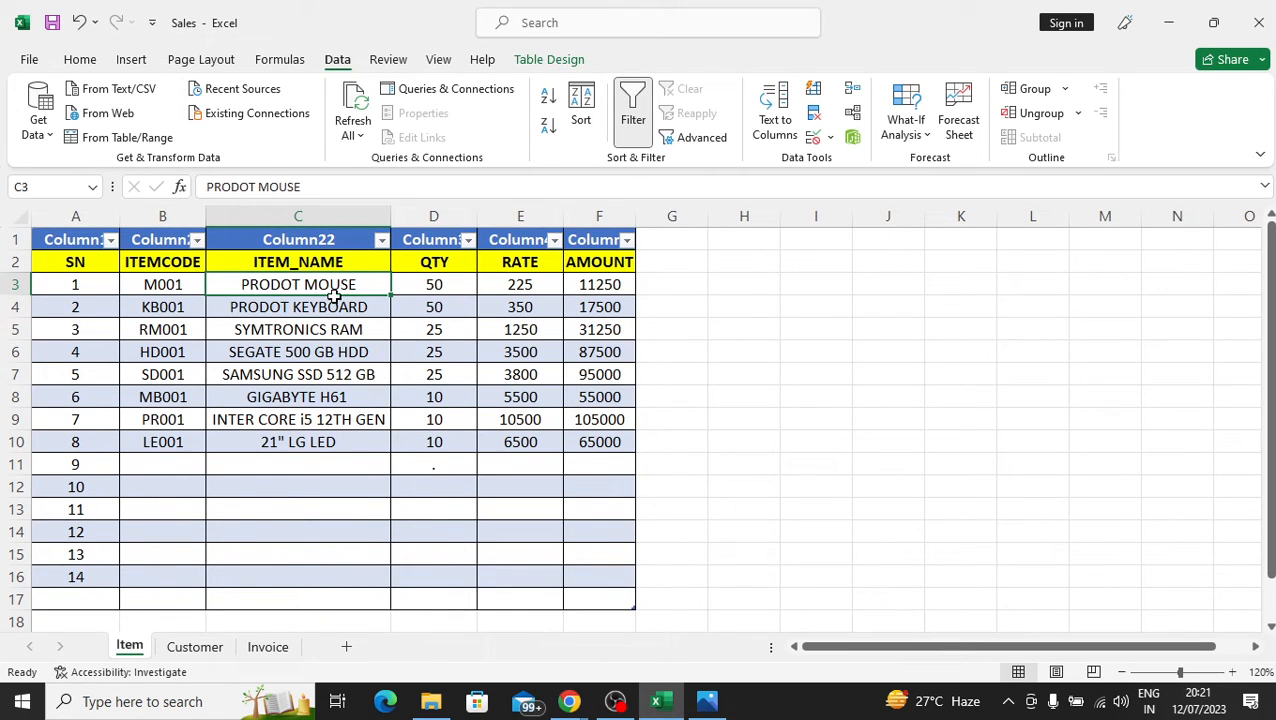
left_click(162, 287)
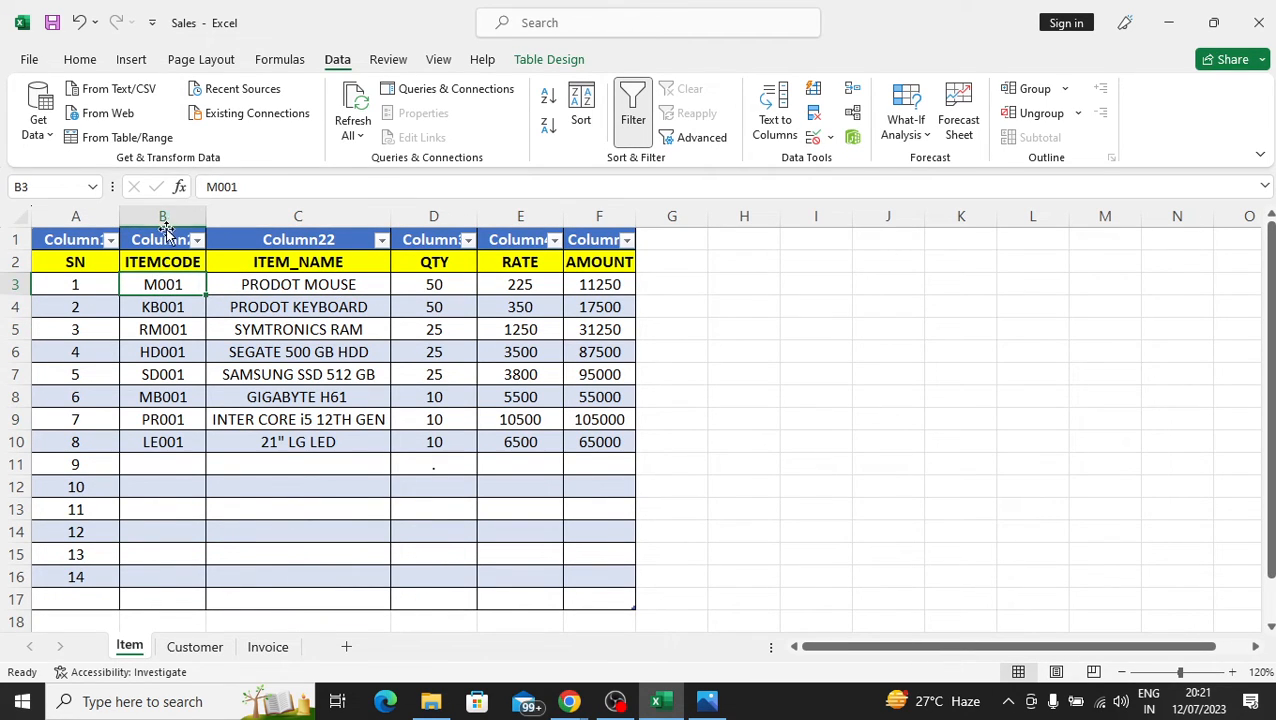
left_click(601, 598)
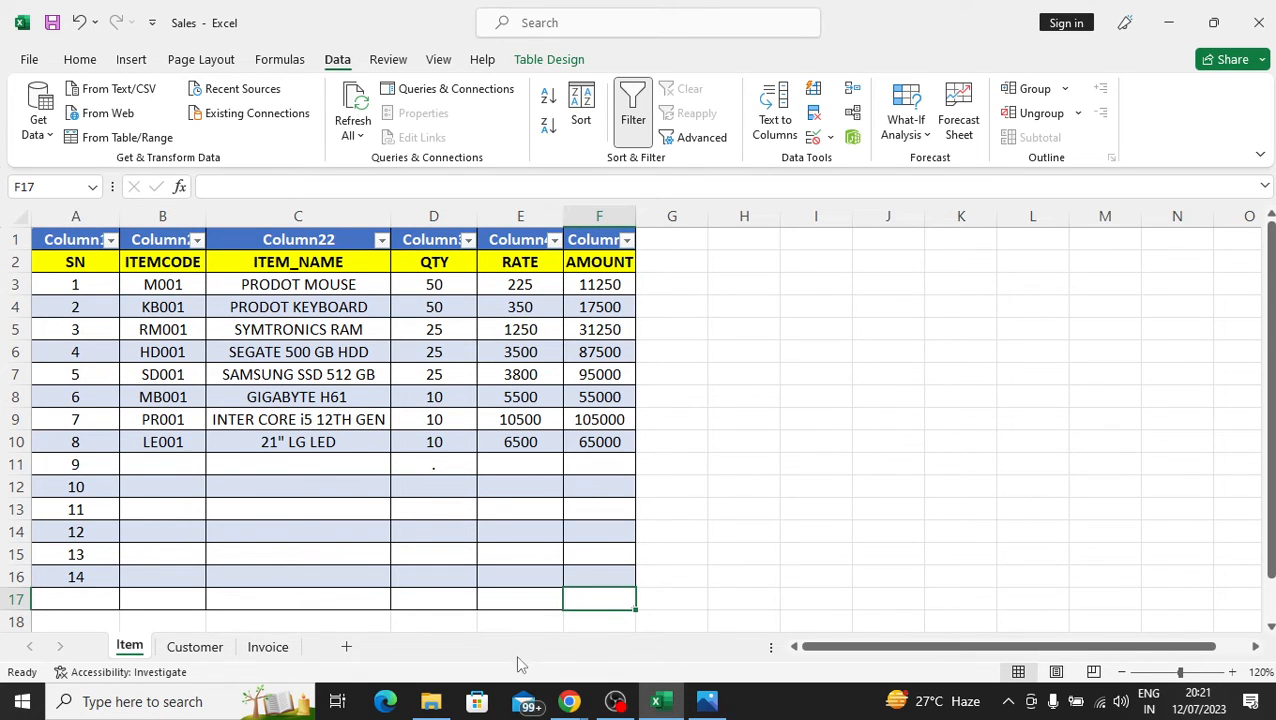
left_click(659, 703)
left_click(659, 703)
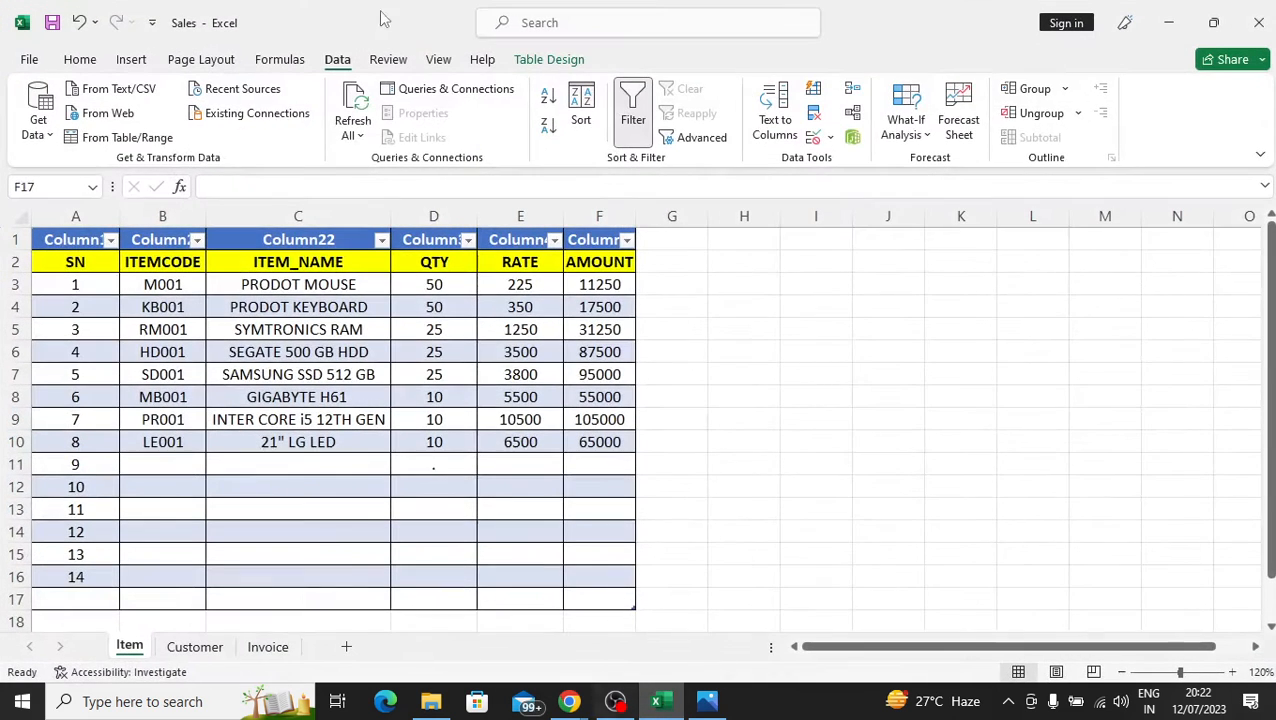
- On the Invoice sheet, copy the rate lookup formula from G14 without its equals sign
left_click(267, 647)
left_click(522, 380)
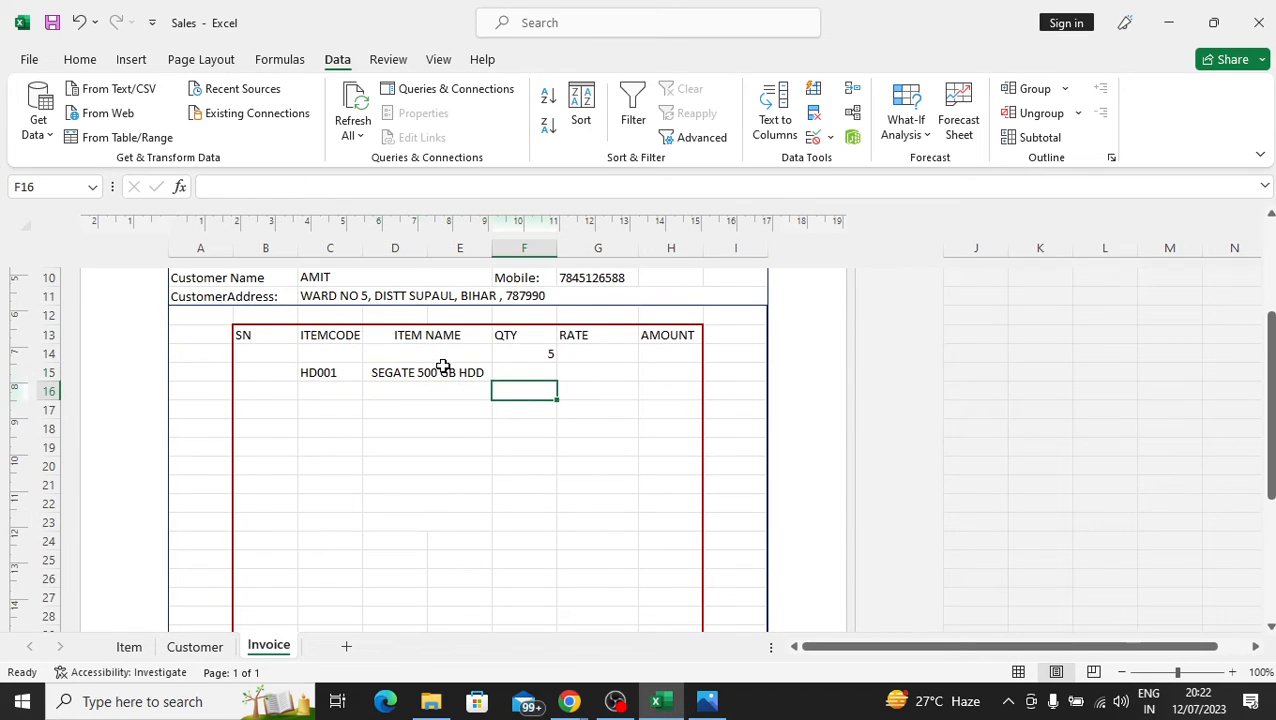
left_click(443, 366)
left_click(541, 372)
left_click(592, 367)
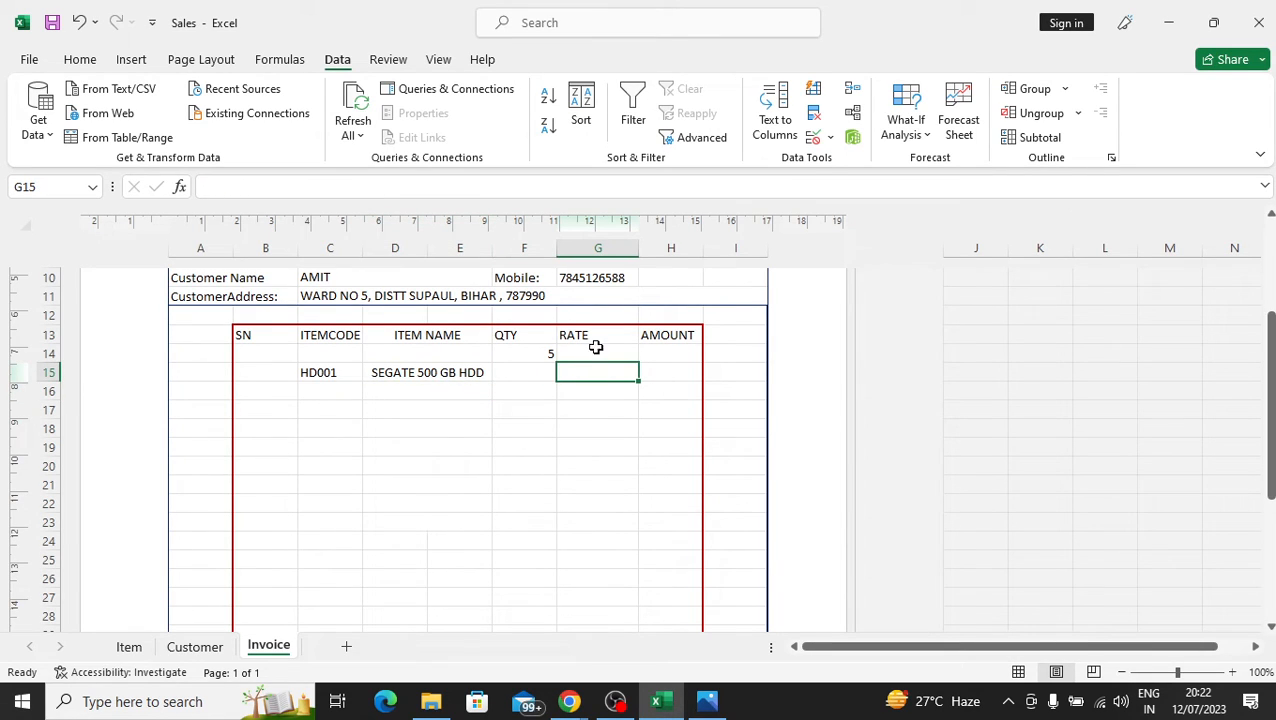
left_click(592, 349)
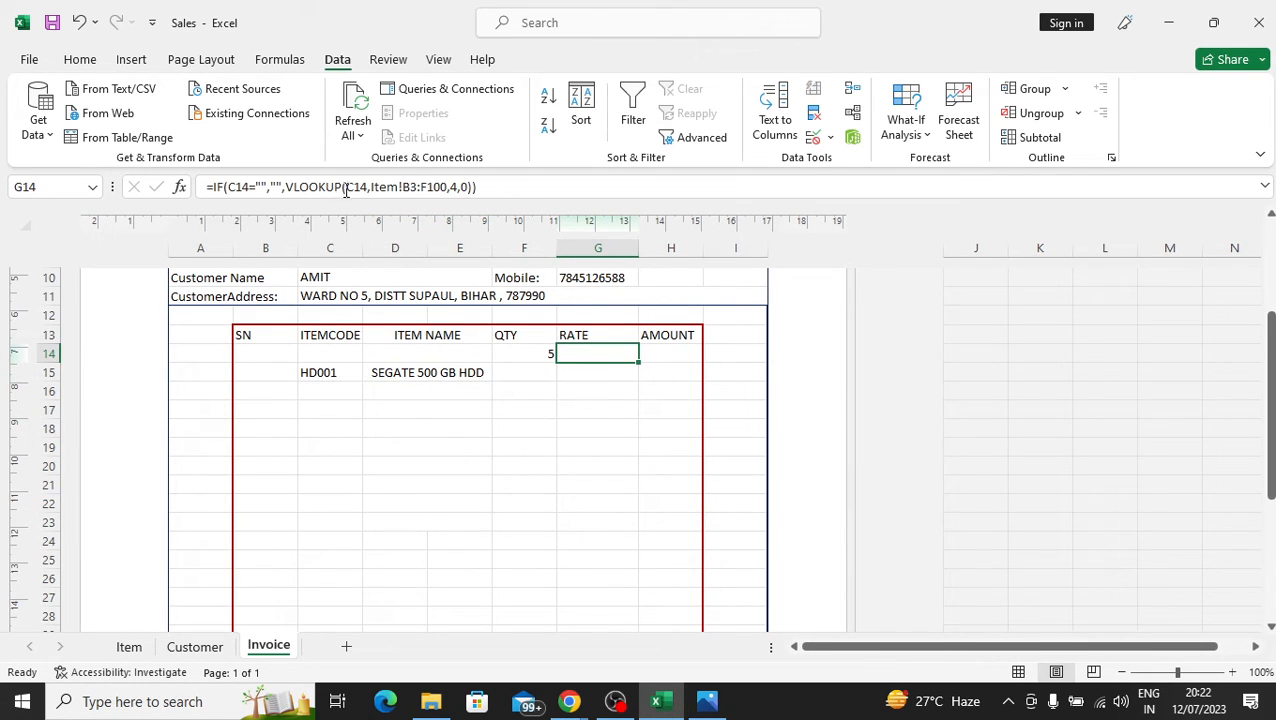
left_click(497, 188)
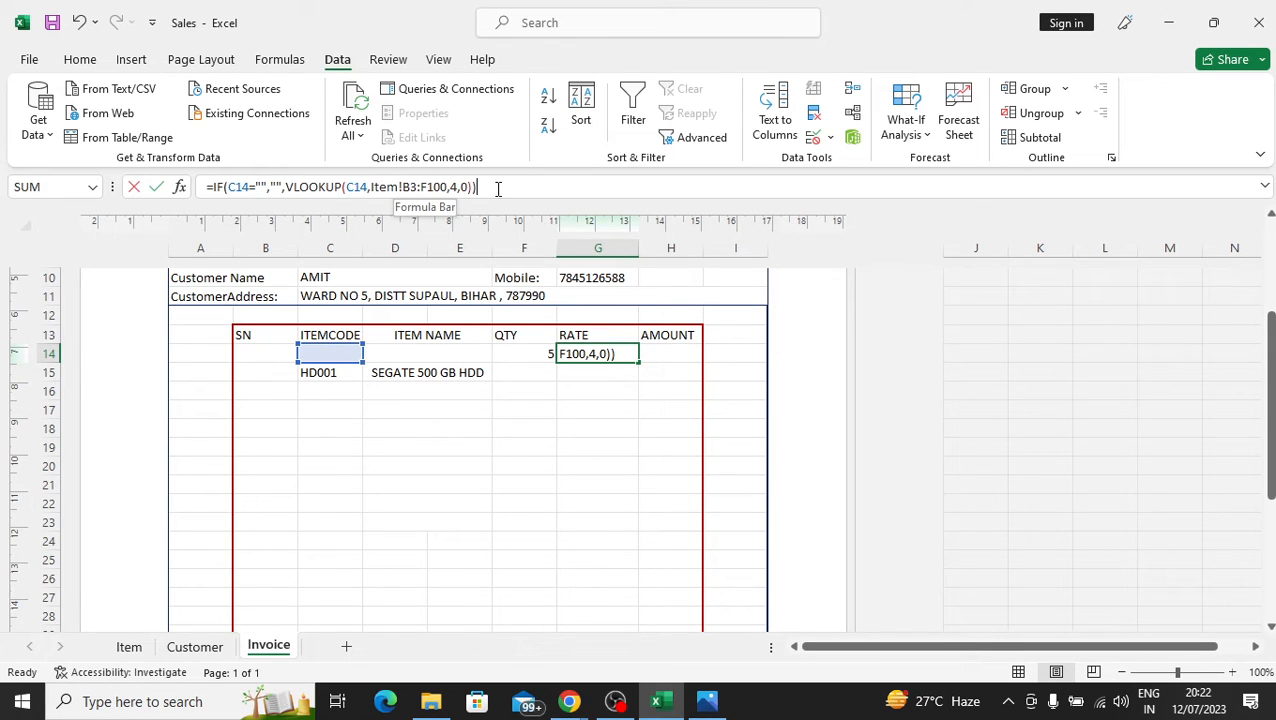
left_click_drag(497, 188, 212, 188)
key("ctrl+c")
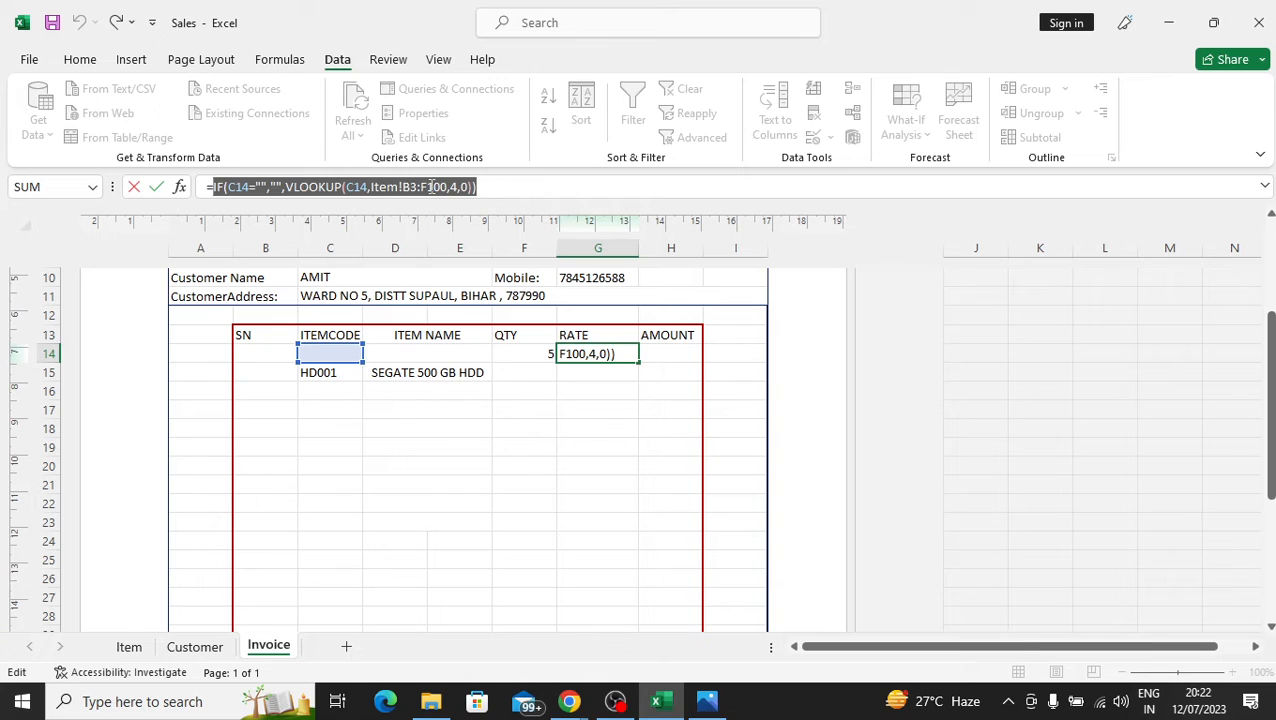
key("Escape")
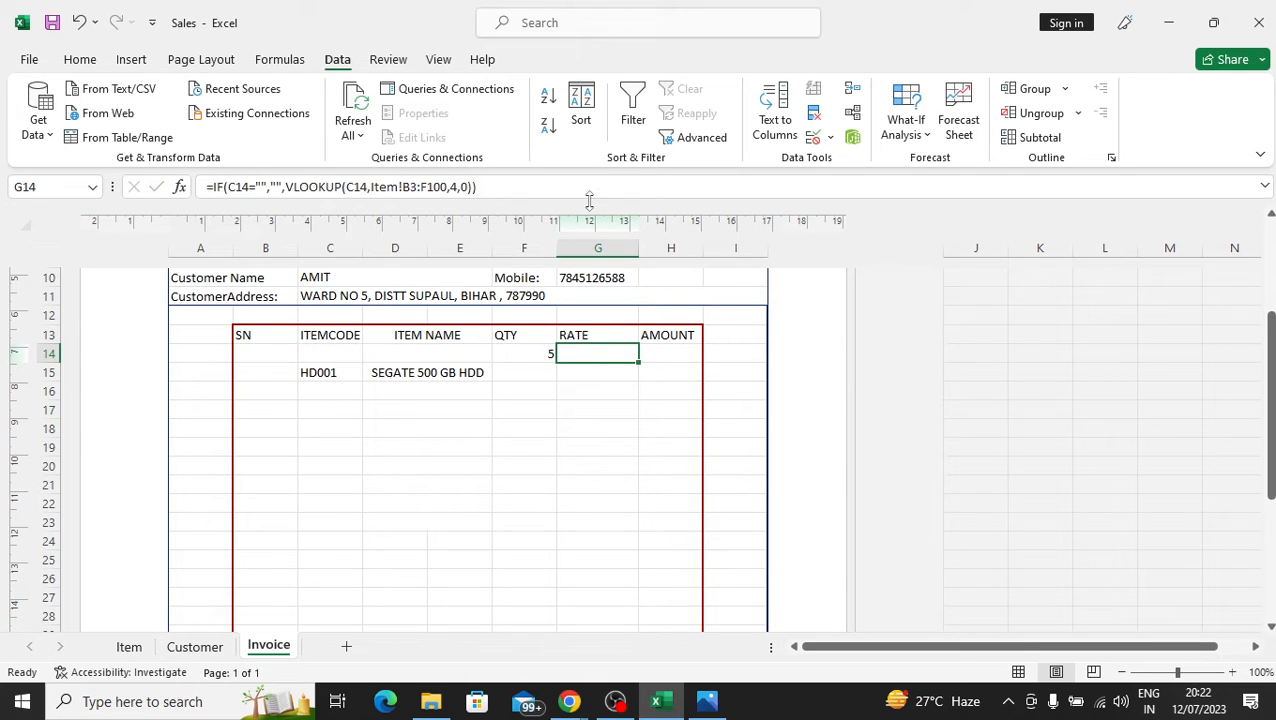
- Reuse the copied rate formula in G15, adapting it to =IF(C15="","",VLOOKUP(C15,Item!B3:F100,4,0))
left_click(617, 372)
type("=")
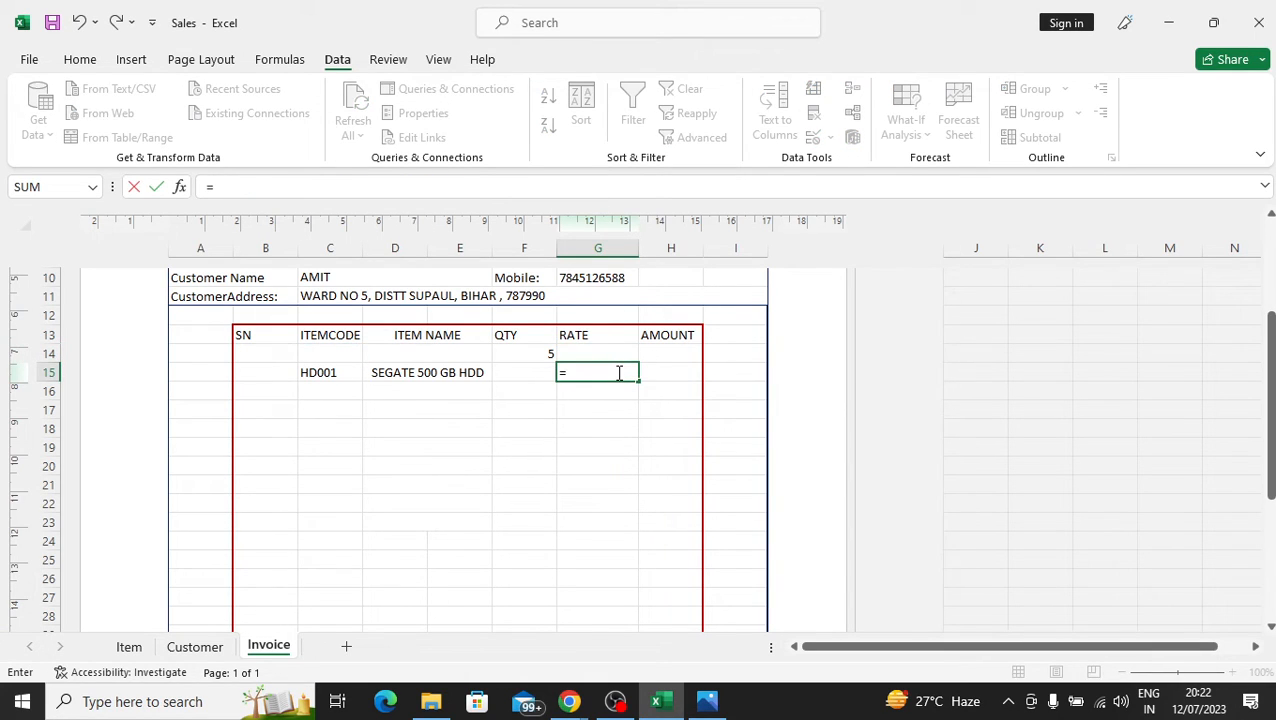
key("ctrl+v")
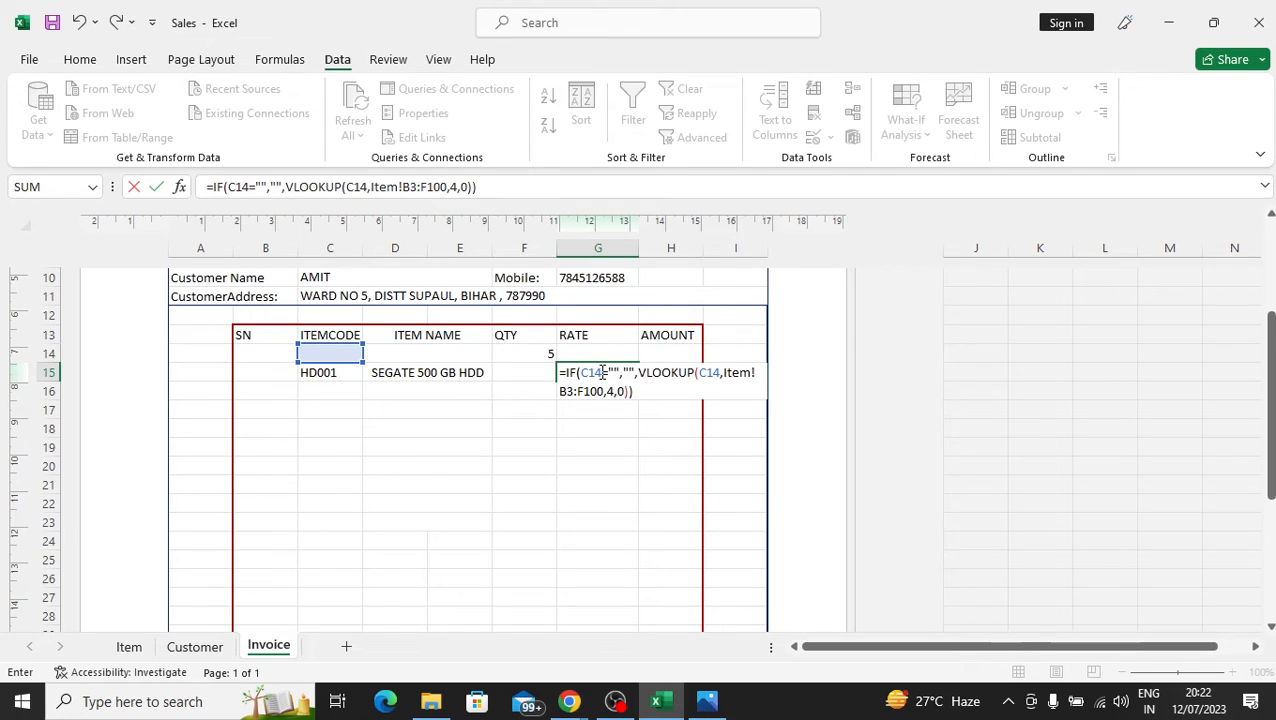
left_click(603, 372)
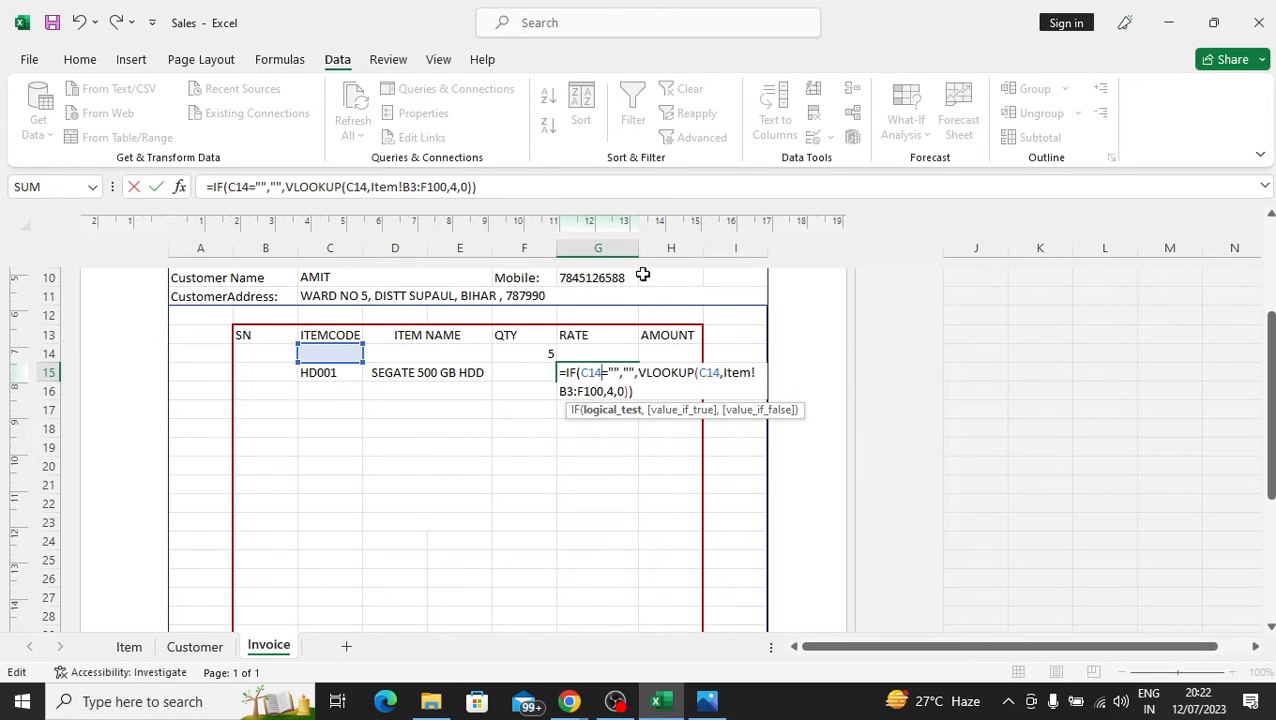
key("BackSpace")
type("5")
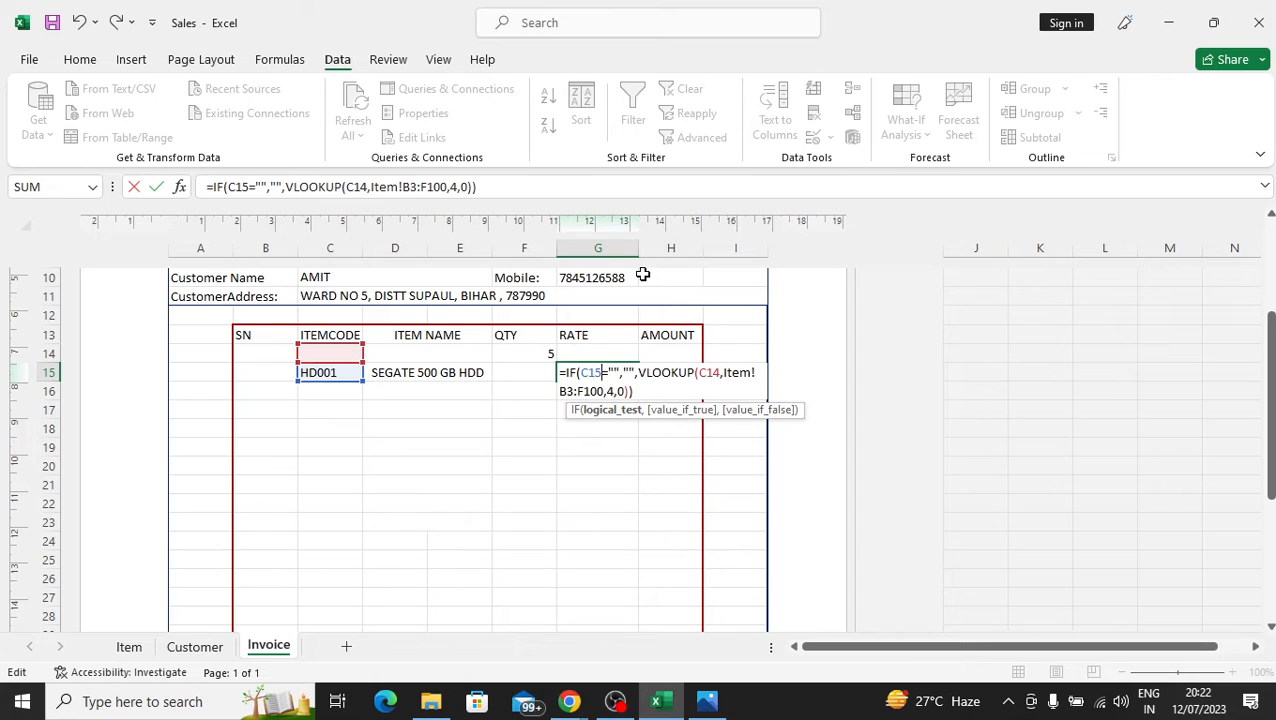
left_click(715, 372)
key("BackSpace")
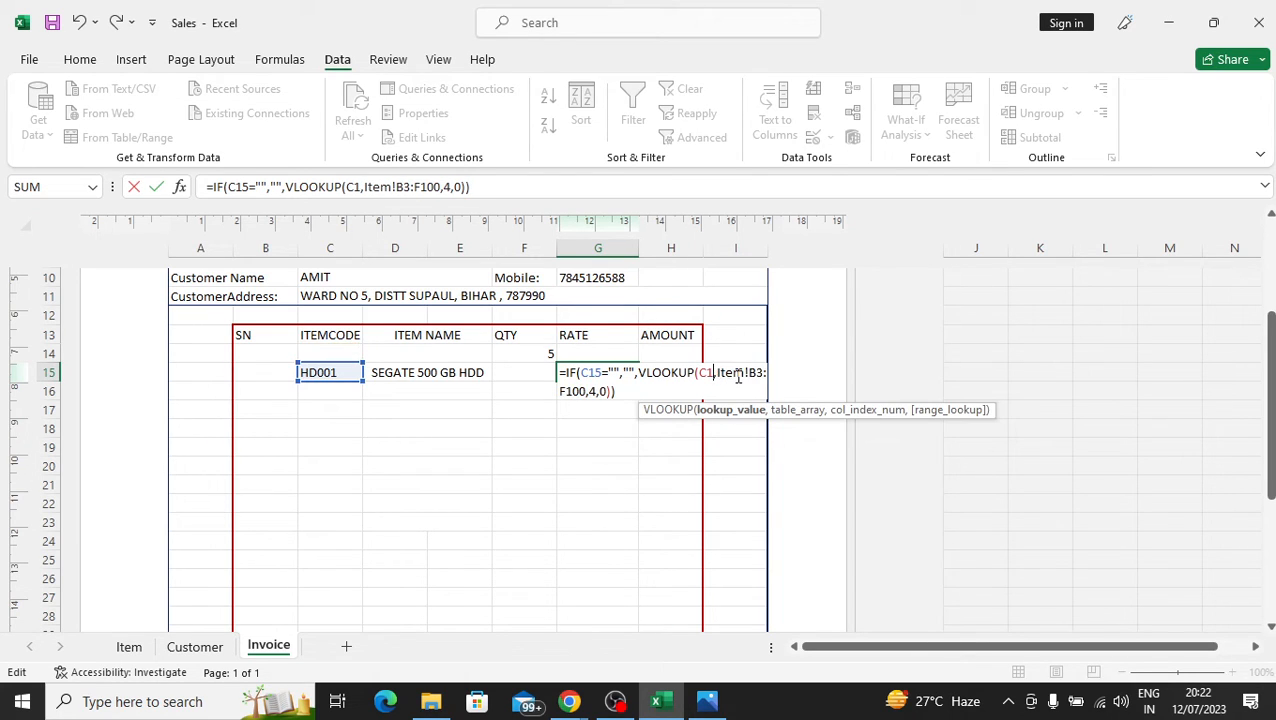
type("5")
key("Return")
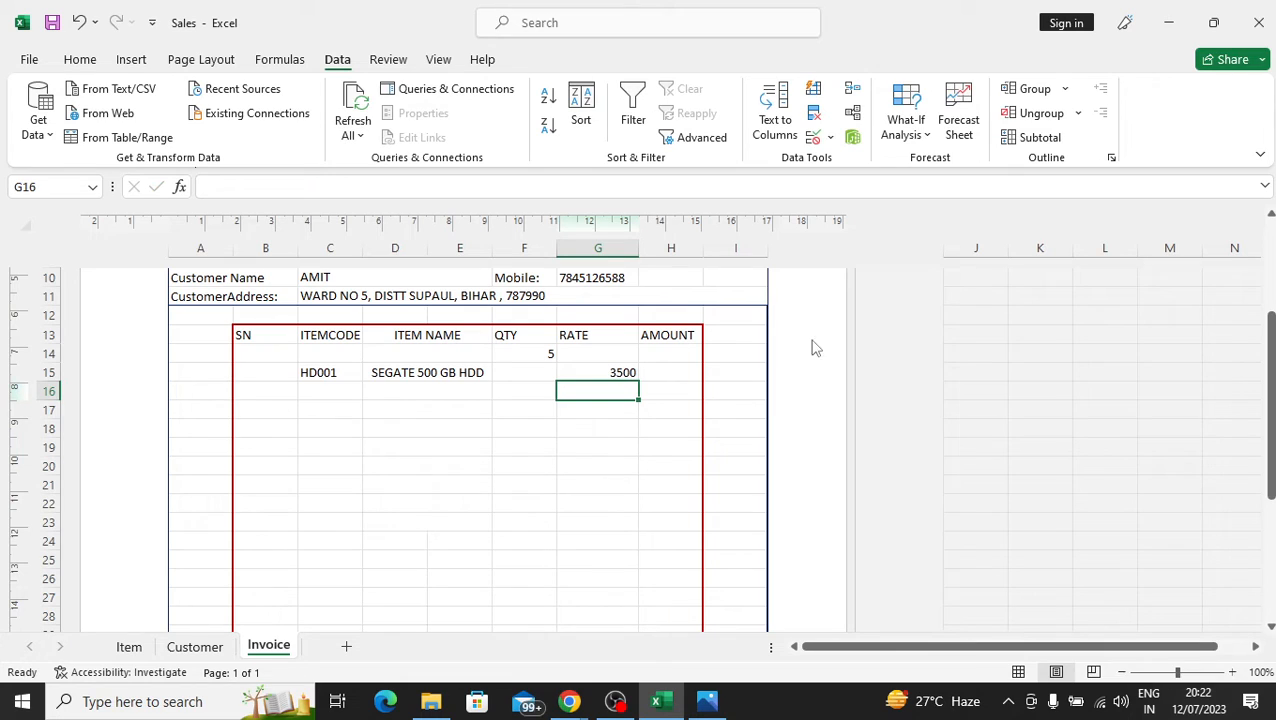
- Set the item code in C15 to the blank entry of its validation list
left_click(425, 372)
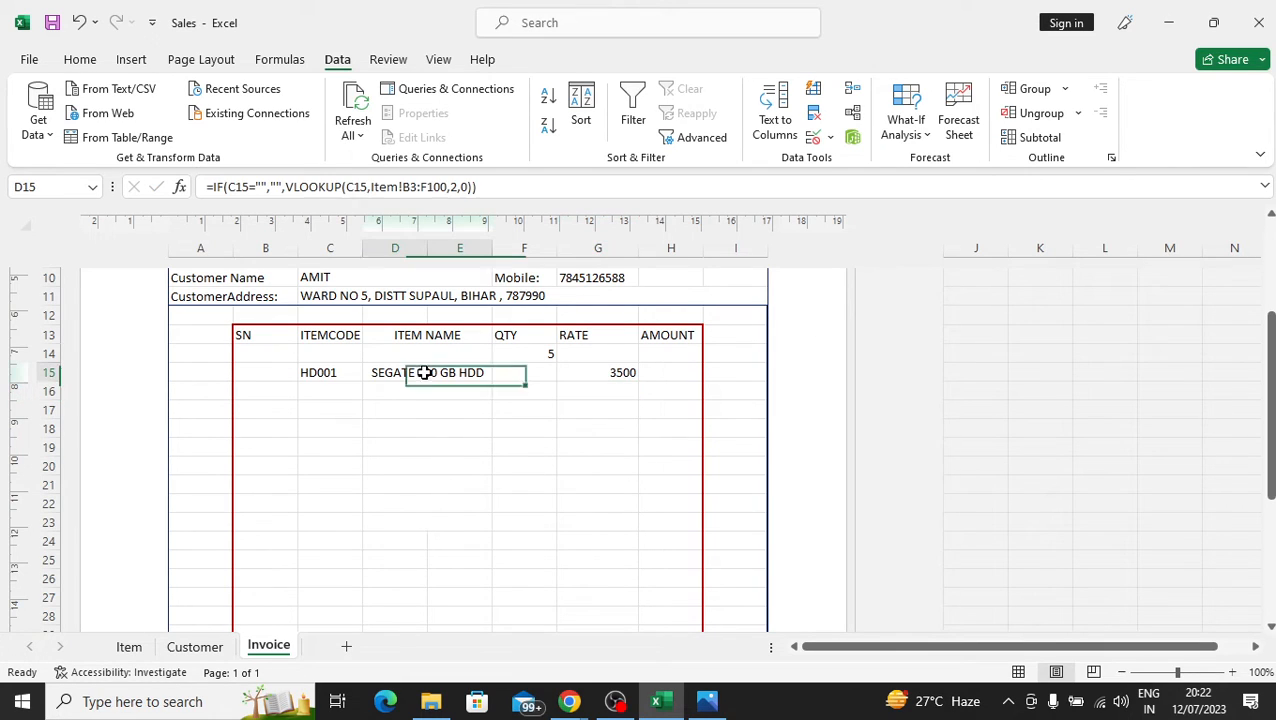
left_click(465, 411)
left_click(356, 373)
left_click(370, 372)
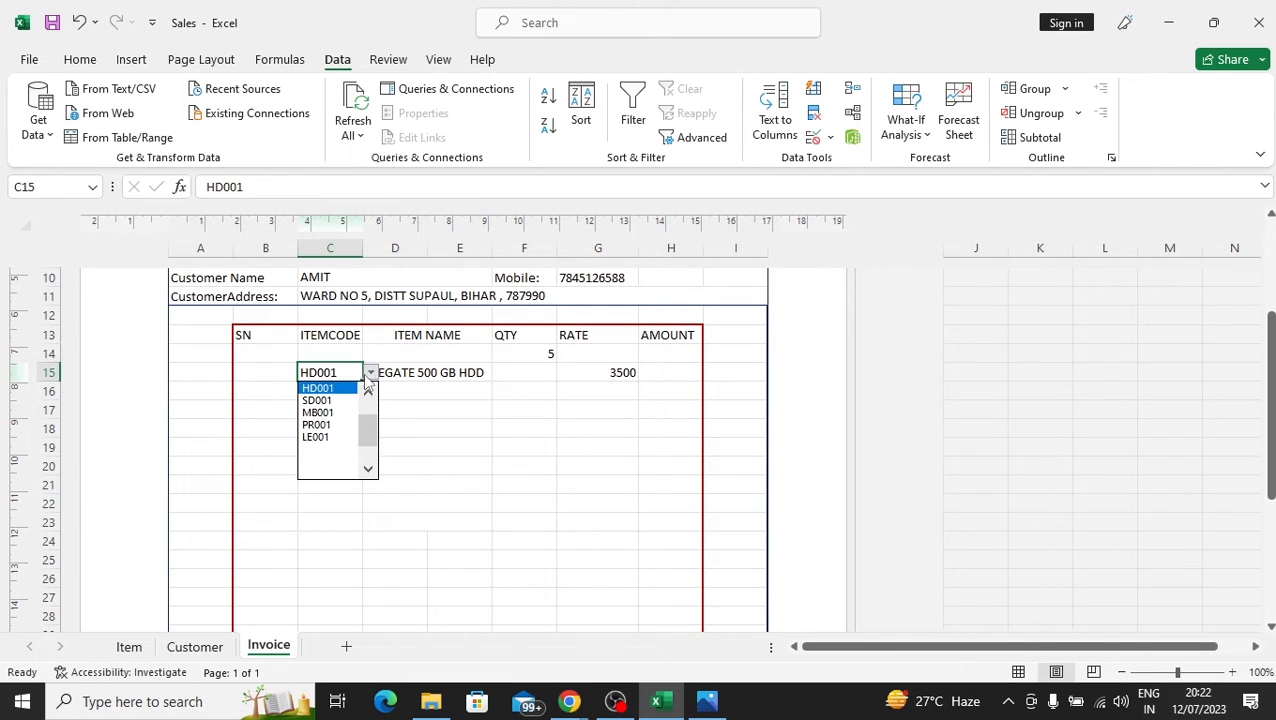
left_click(333, 449)
- Fill the item name lookup formula from D15 down the rows below it in the Item Name column
left_click(420, 377)
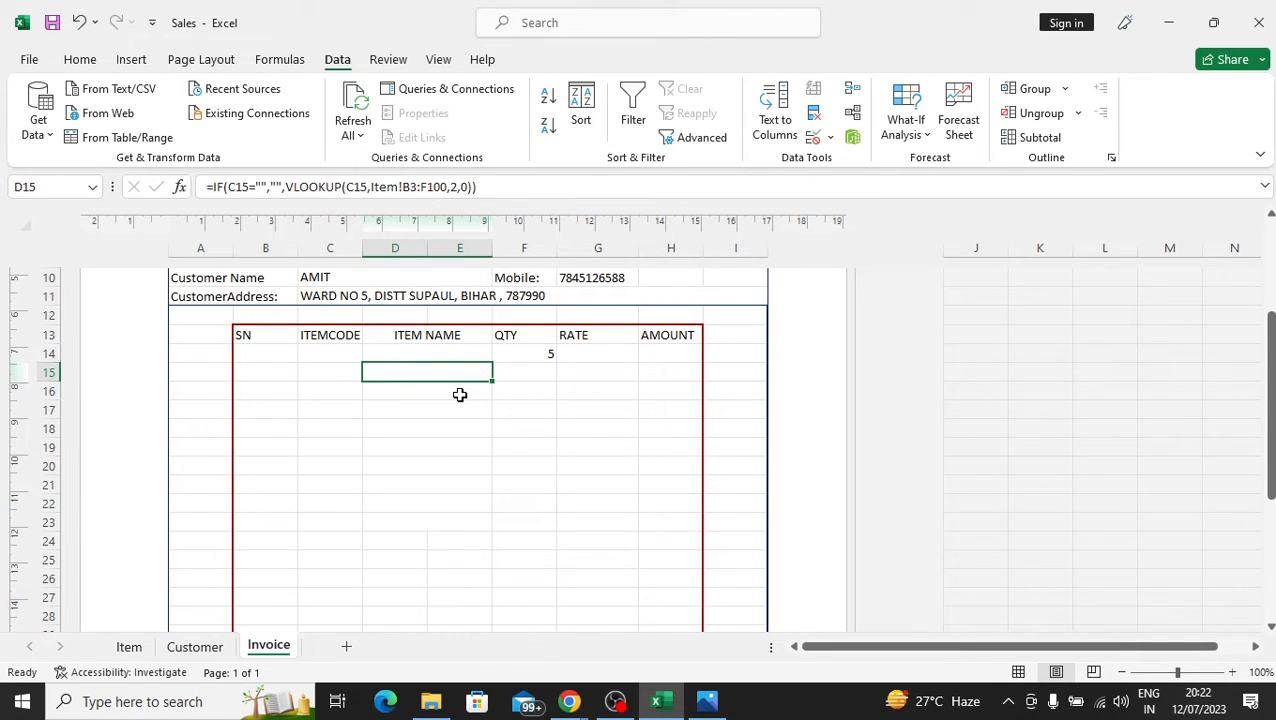
key("shift+Down")
key("shift+Down")
key("shift+Down")
key("shift+Down")
key("shift+Down")
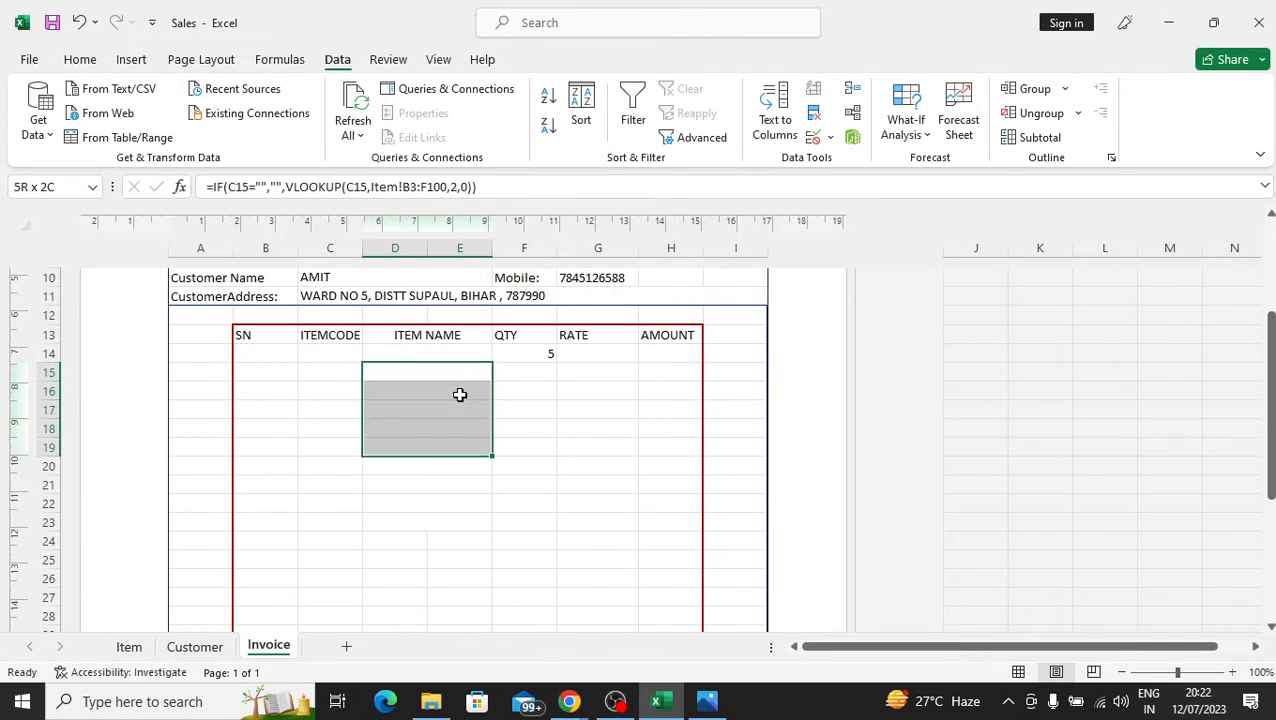
key("shift+Down")
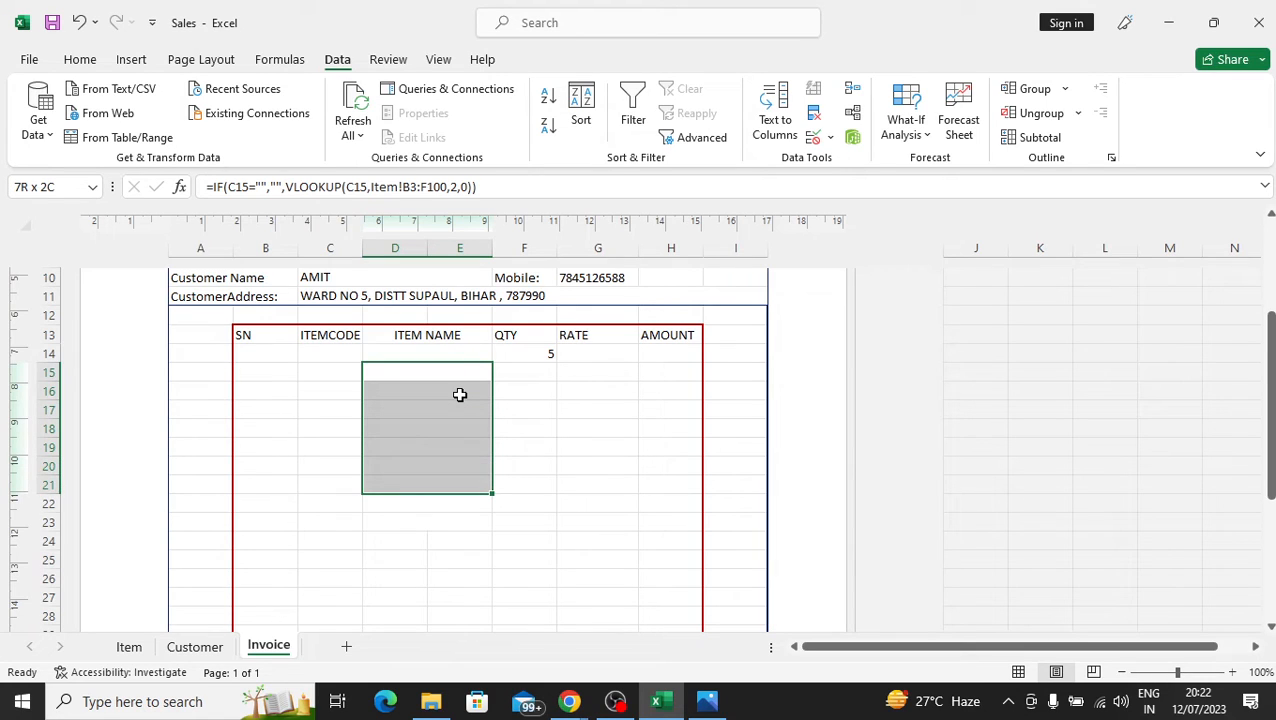
key("shift+Down")
key("shift+Down")
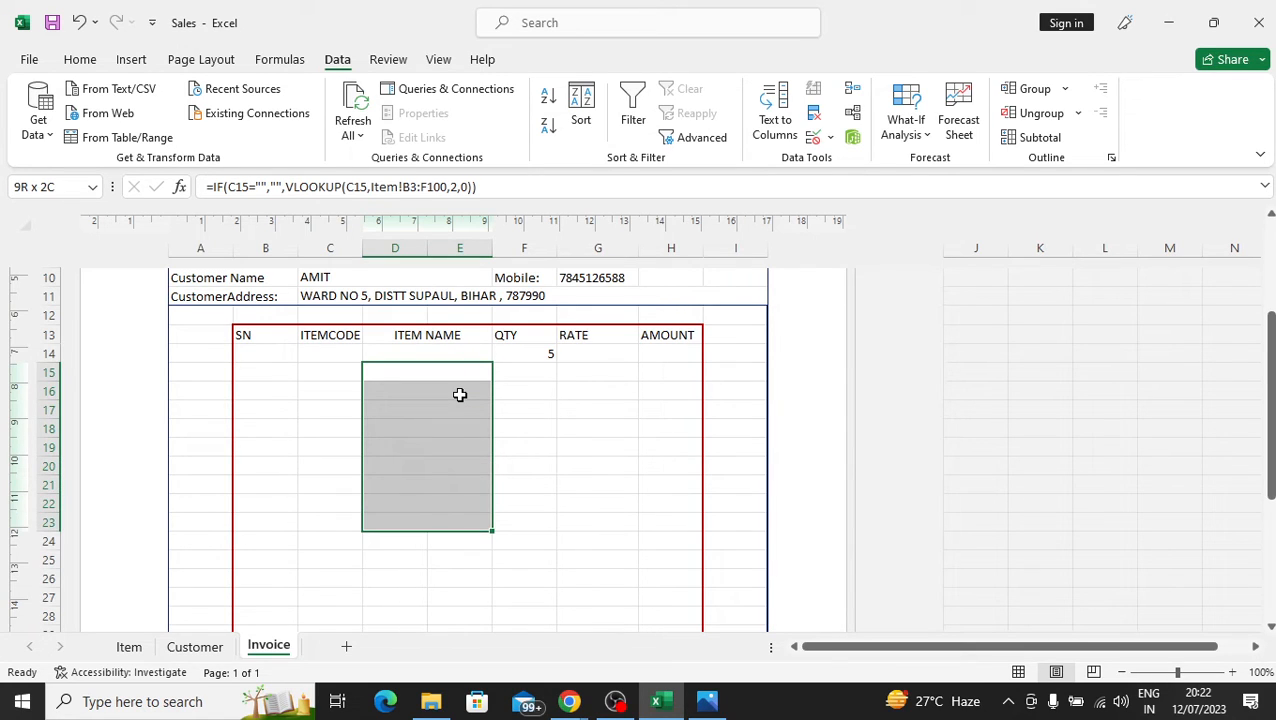
- Edit the item name formulas in D16 and D17, setting the D16 lookup range to start at Item!B3
left_click(459, 394)
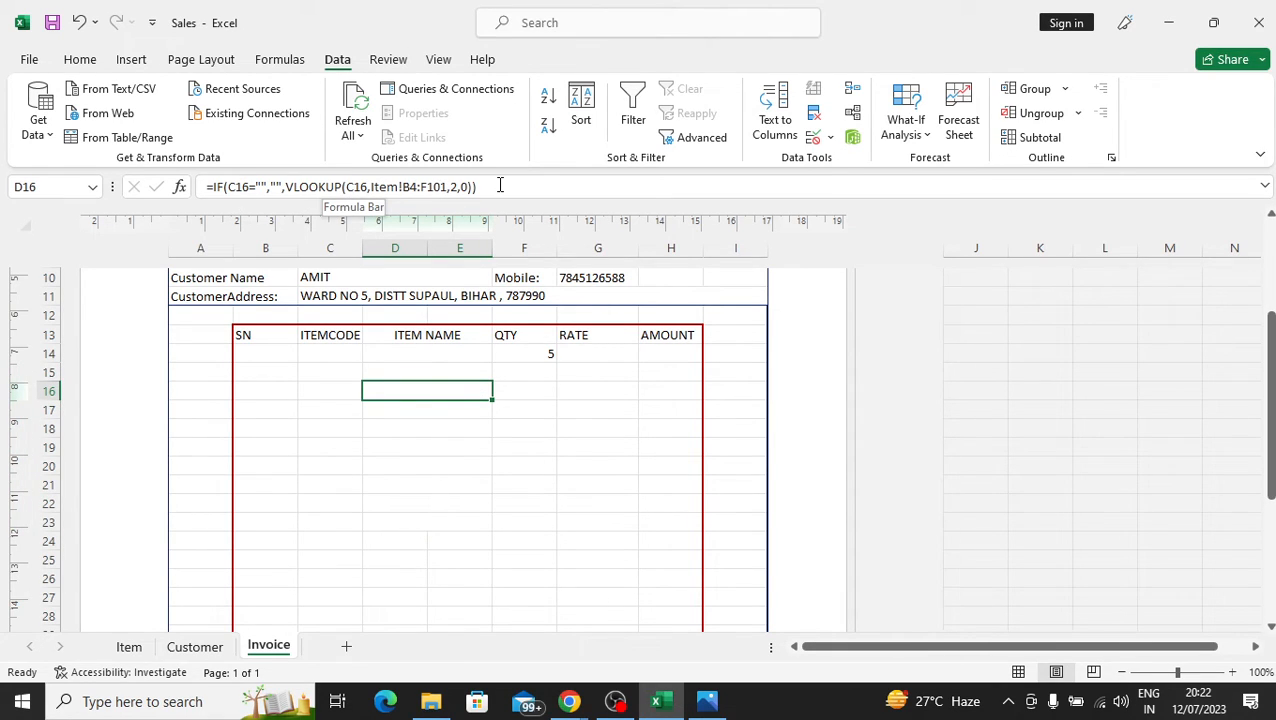
left_click(413, 188)
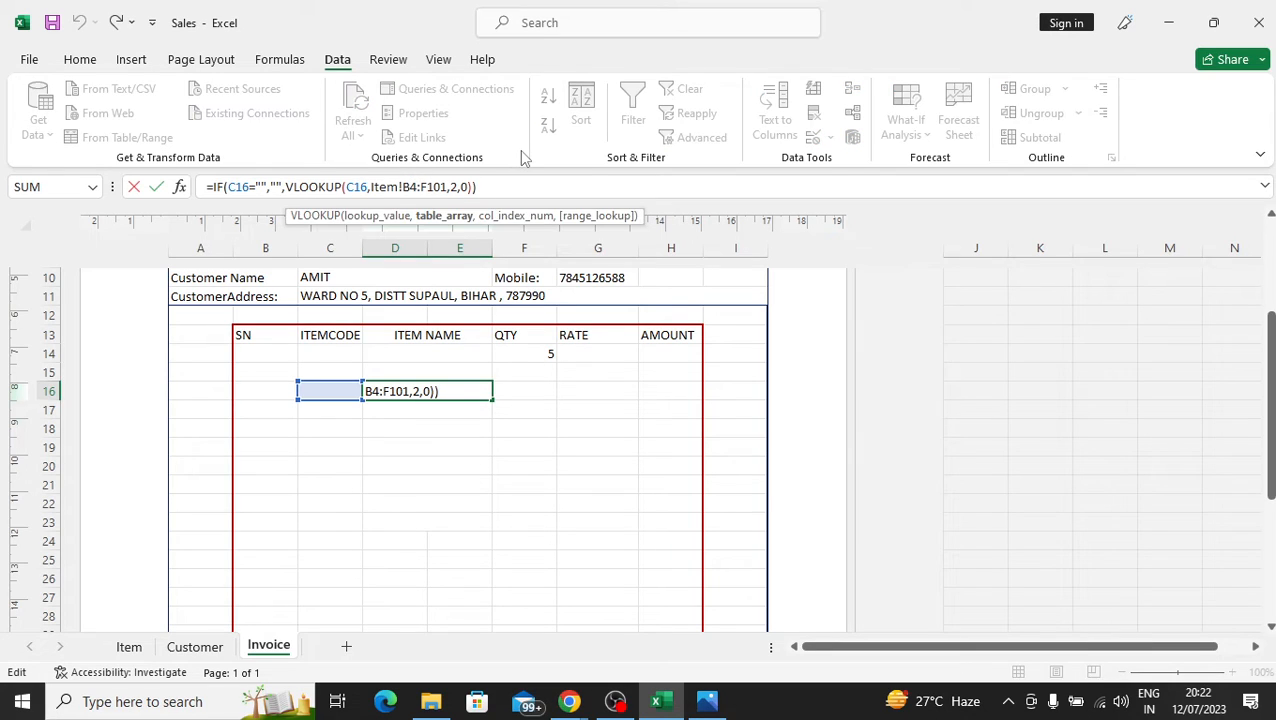
key("BackSpace")
type("3")
key("Return")
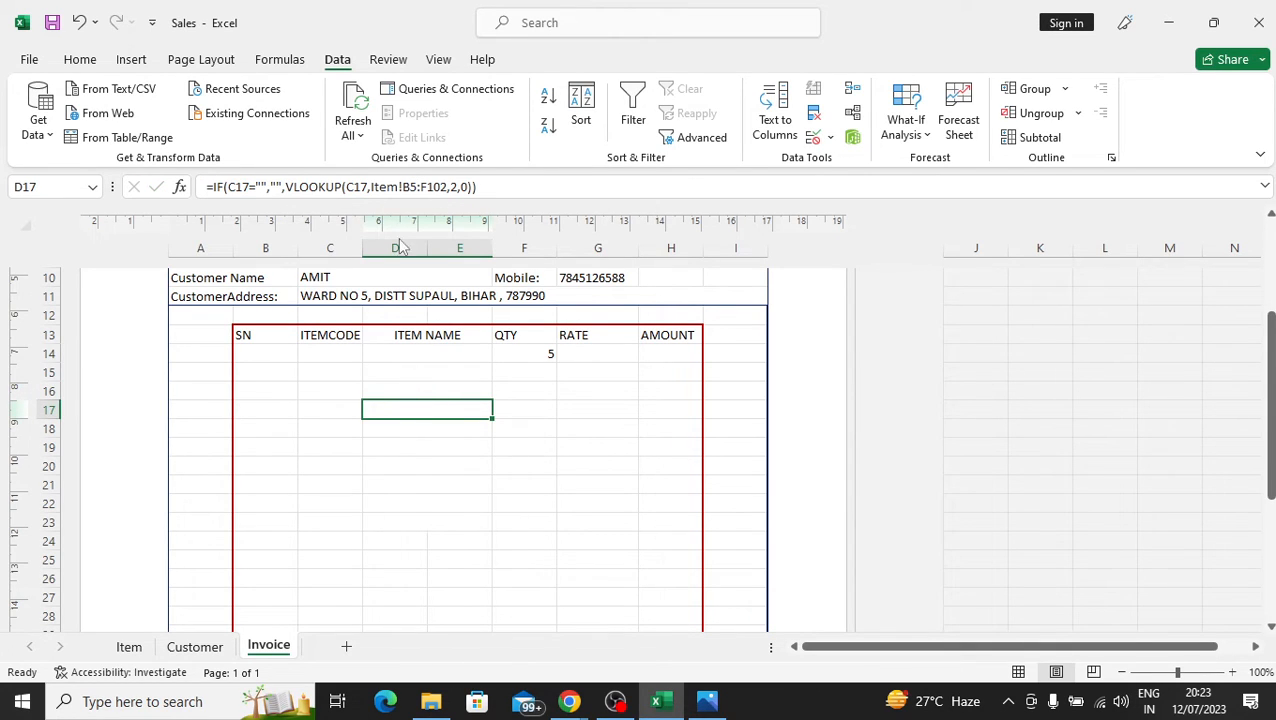
left_click(408, 187)
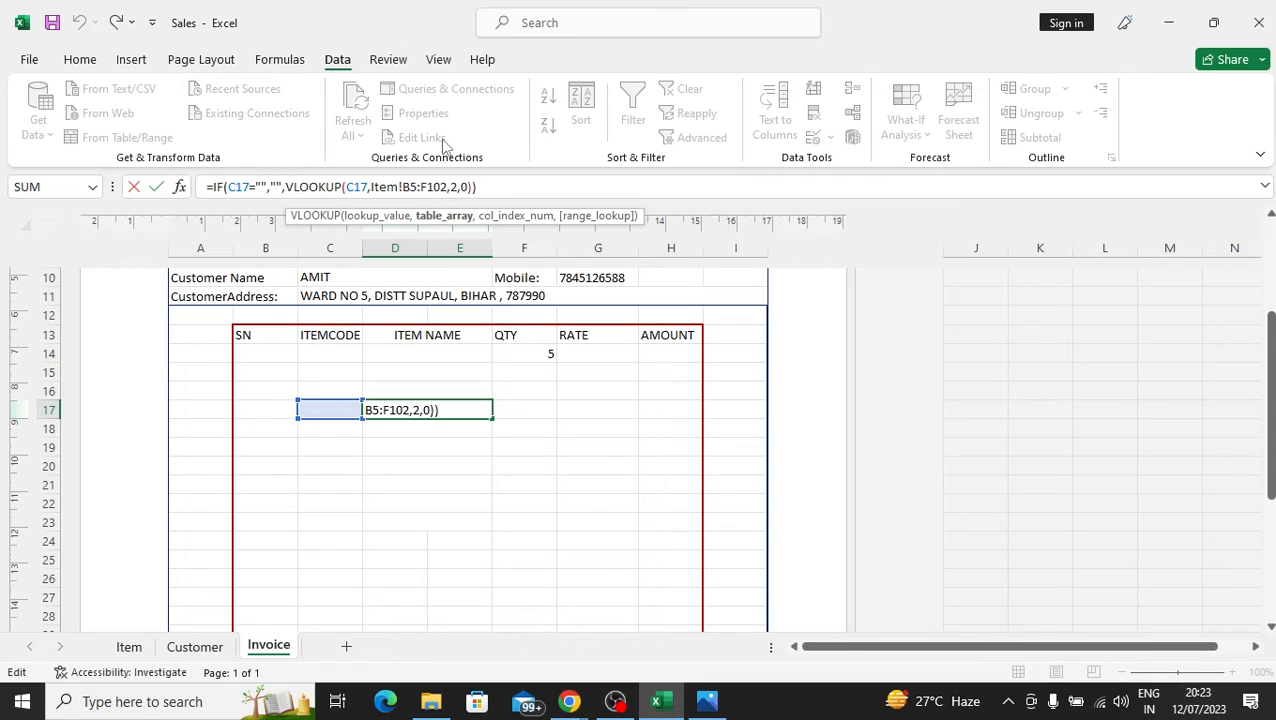
key("Return")
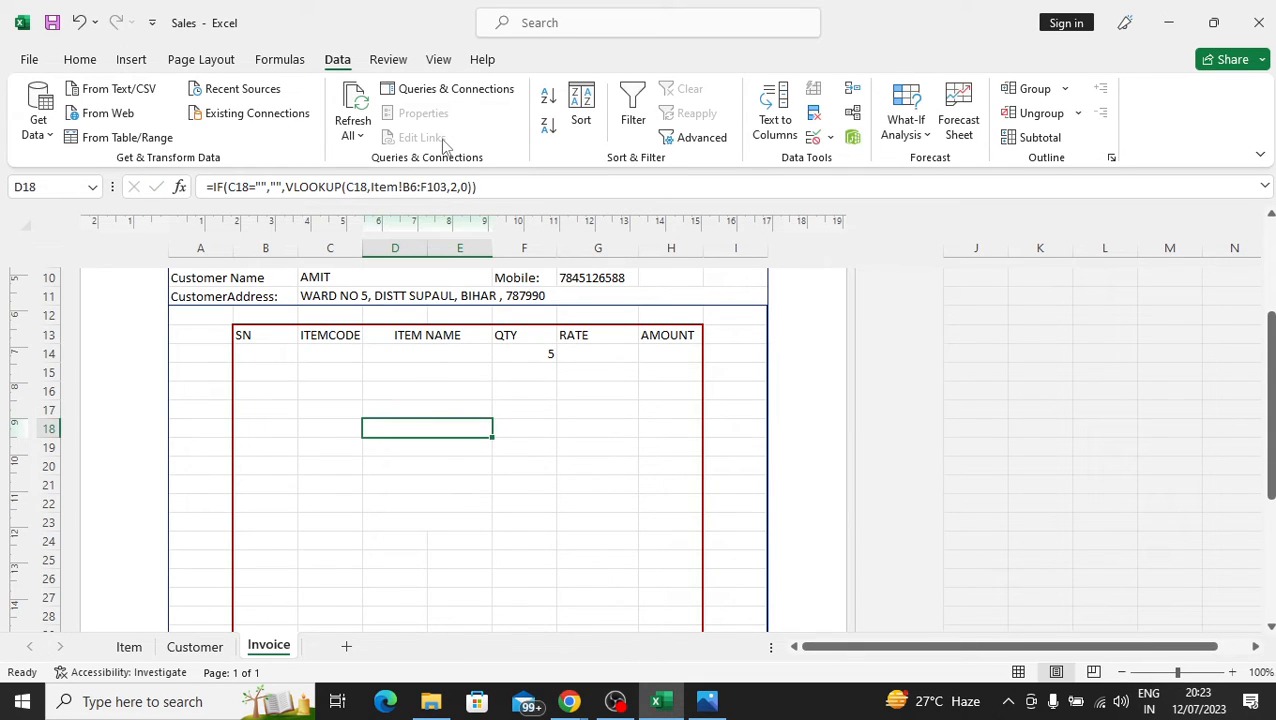
- Choose item code LE001 for the invoice line in C16
left_click(333, 371)
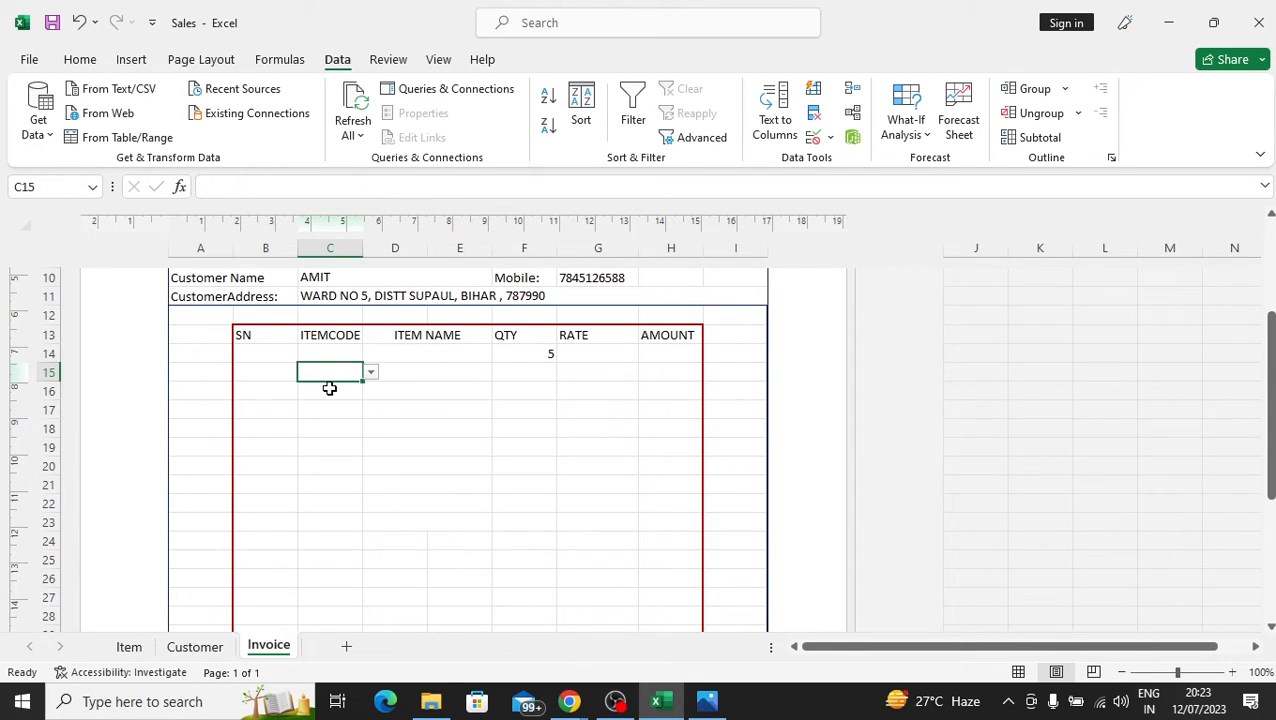
left_click(329, 389)
left_click(371, 391)
left_click(336, 421)
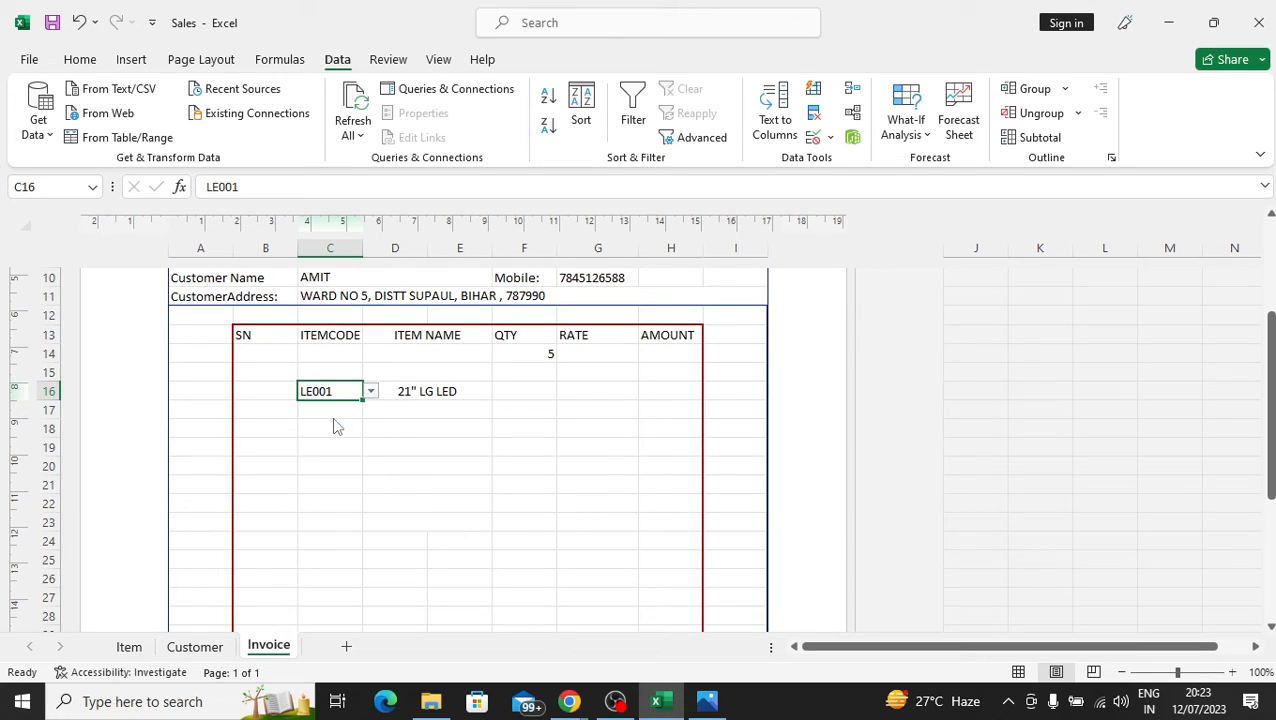
- Choose an item code for the invoice line in C17, trying LE001 first and settling on SD001
left_click(352, 410)
left_click(370, 410)
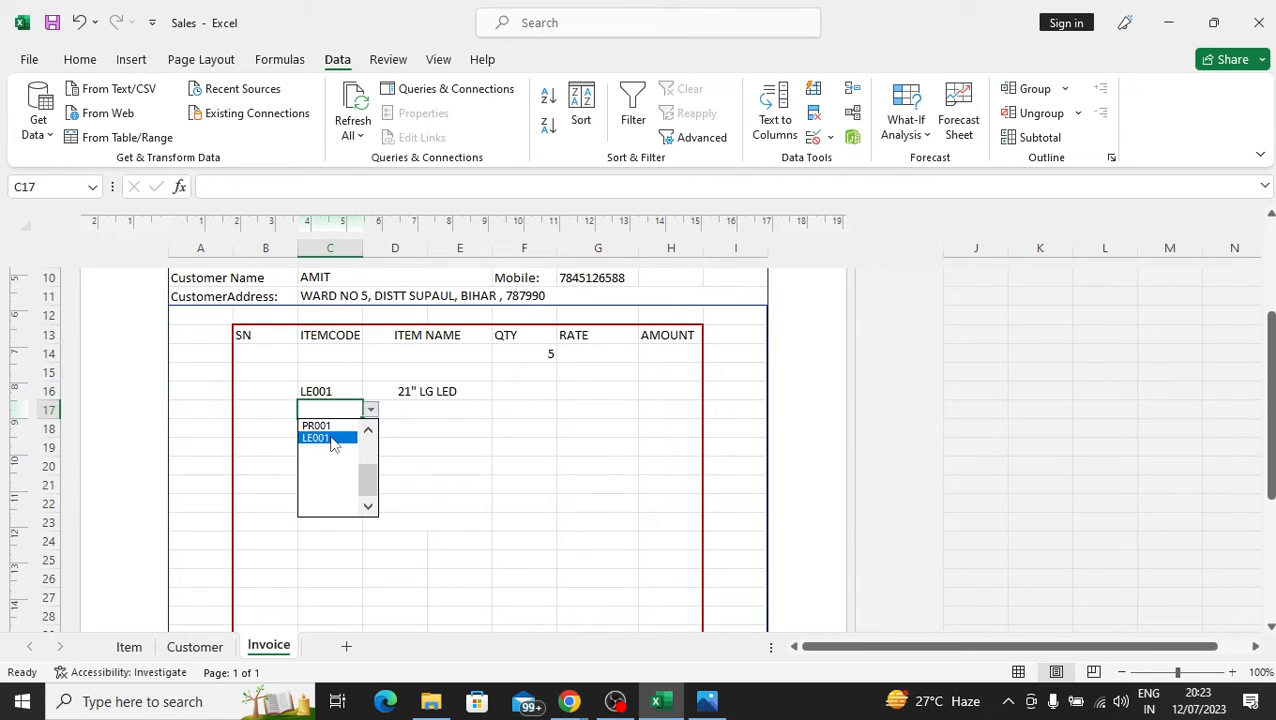
left_click(333, 438)
left_click(370, 410)
key("Up")
key("Up")
key("Up")
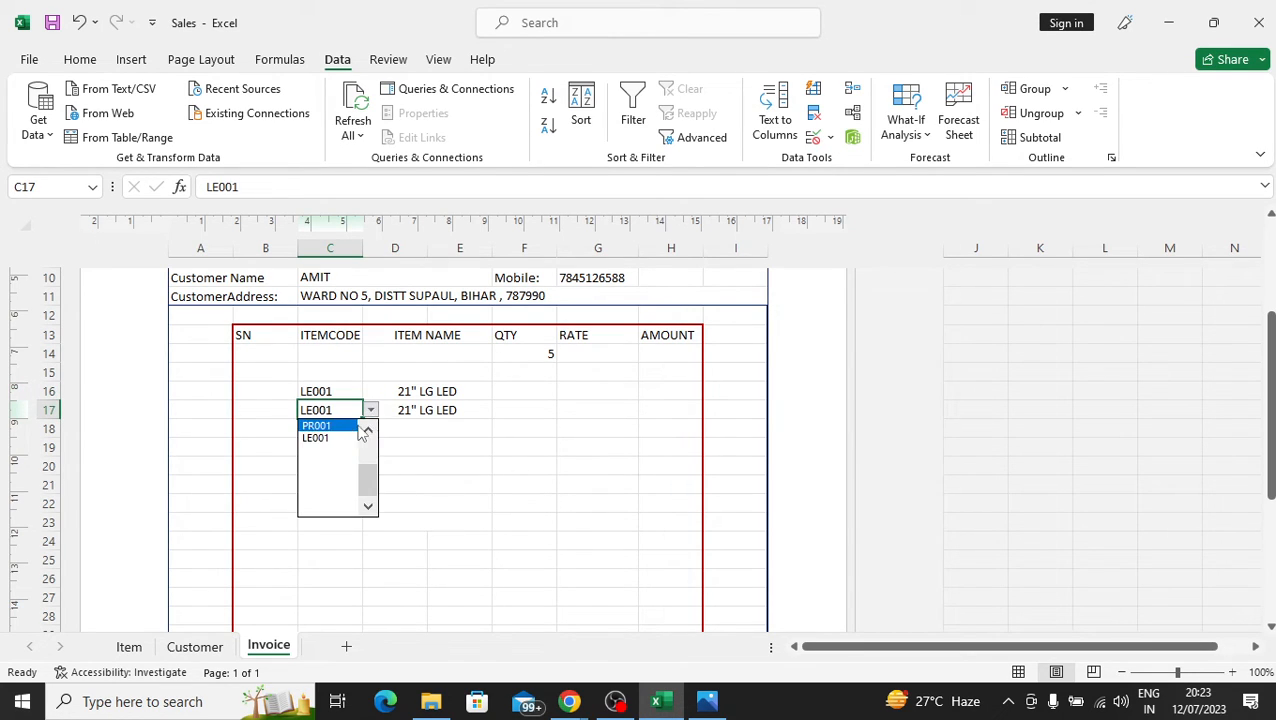
key("Return")
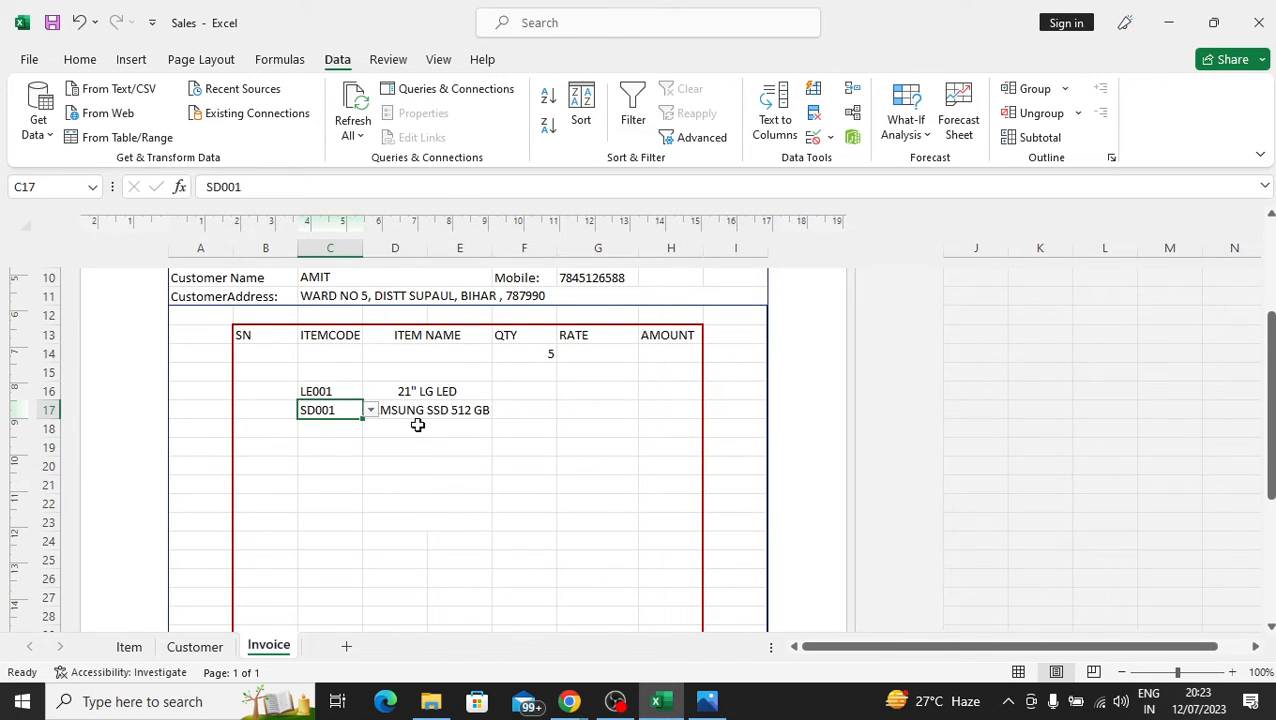
- Set the lookup range in the D18 item name formula to start at Item!B3
left_click(418, 425)
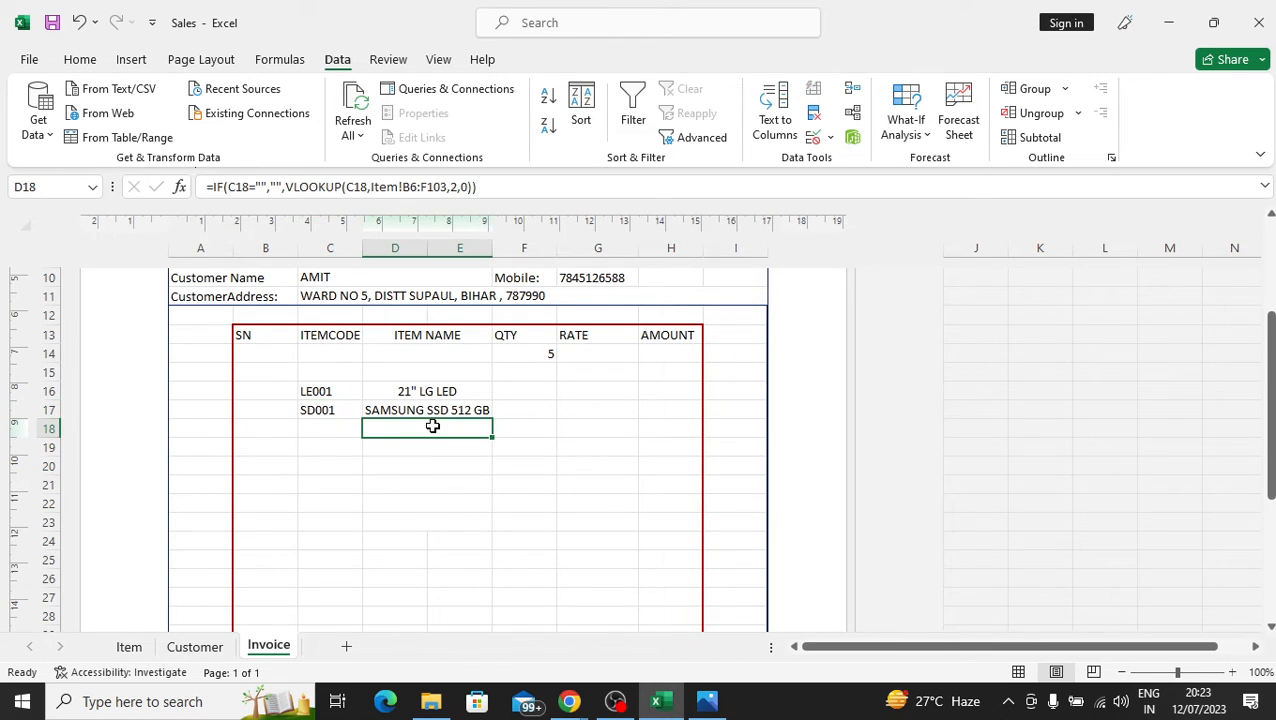
left_click(418, 186)
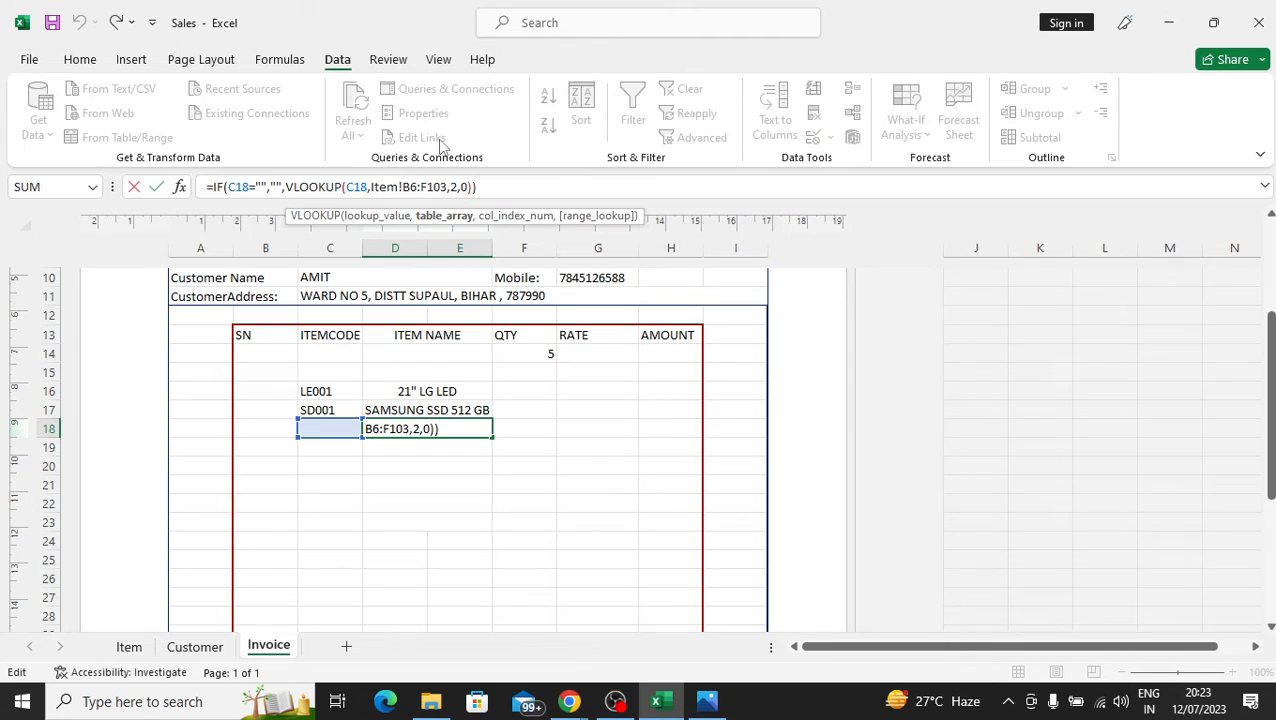
key("BackSpace")
type("3")
key("Return")
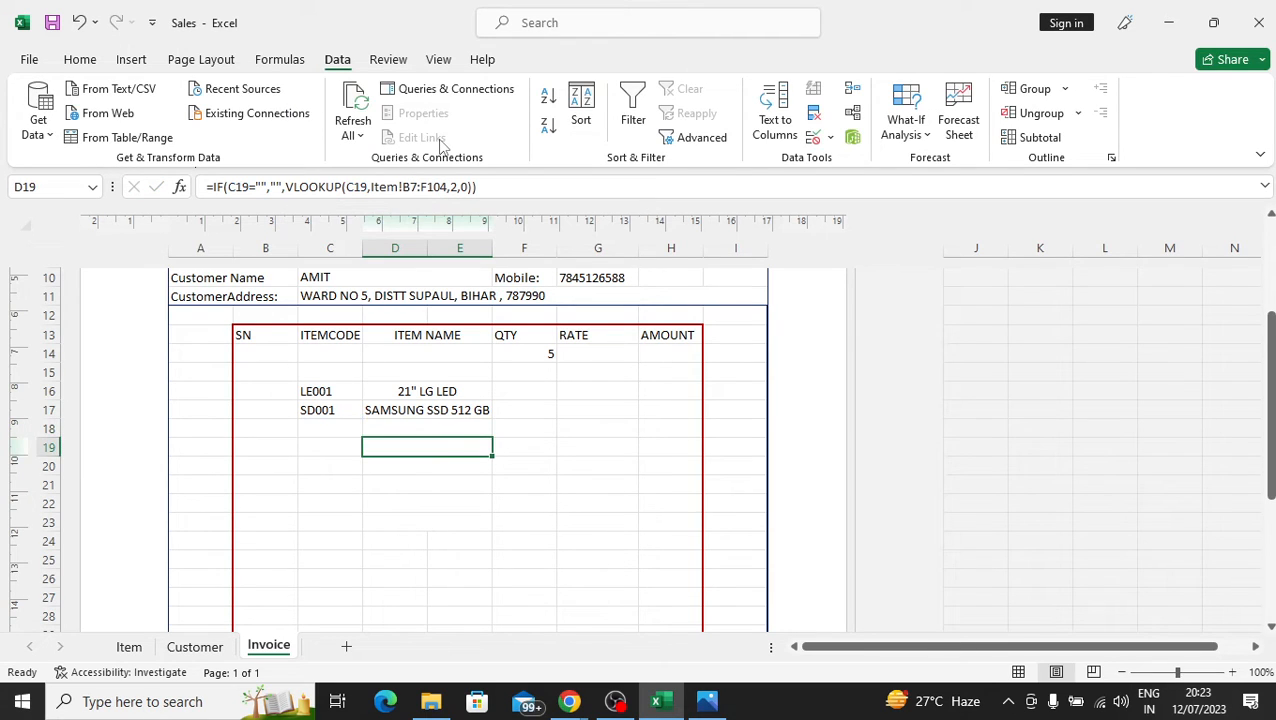
- Set the lookup ranges in the D19 and D20 item name formulas to start at Item!B3
left_click(415, 187)
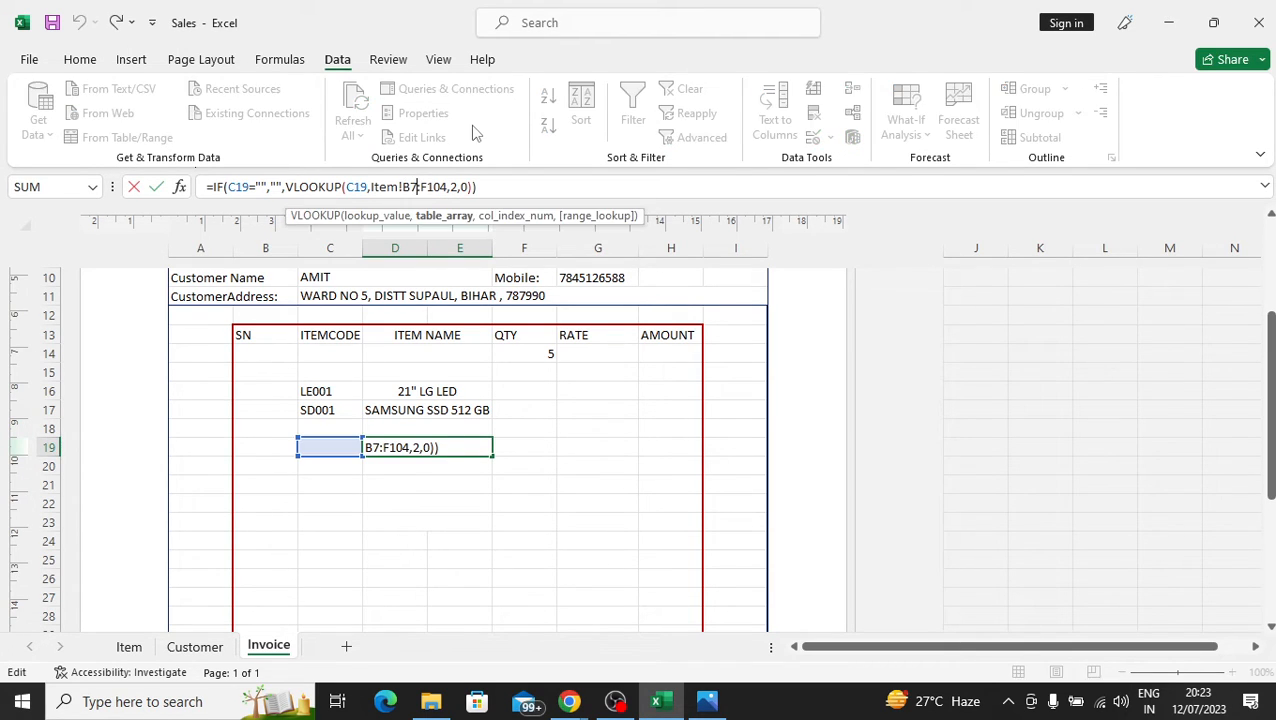
key("BackSpace")
type("3")
key("Return")
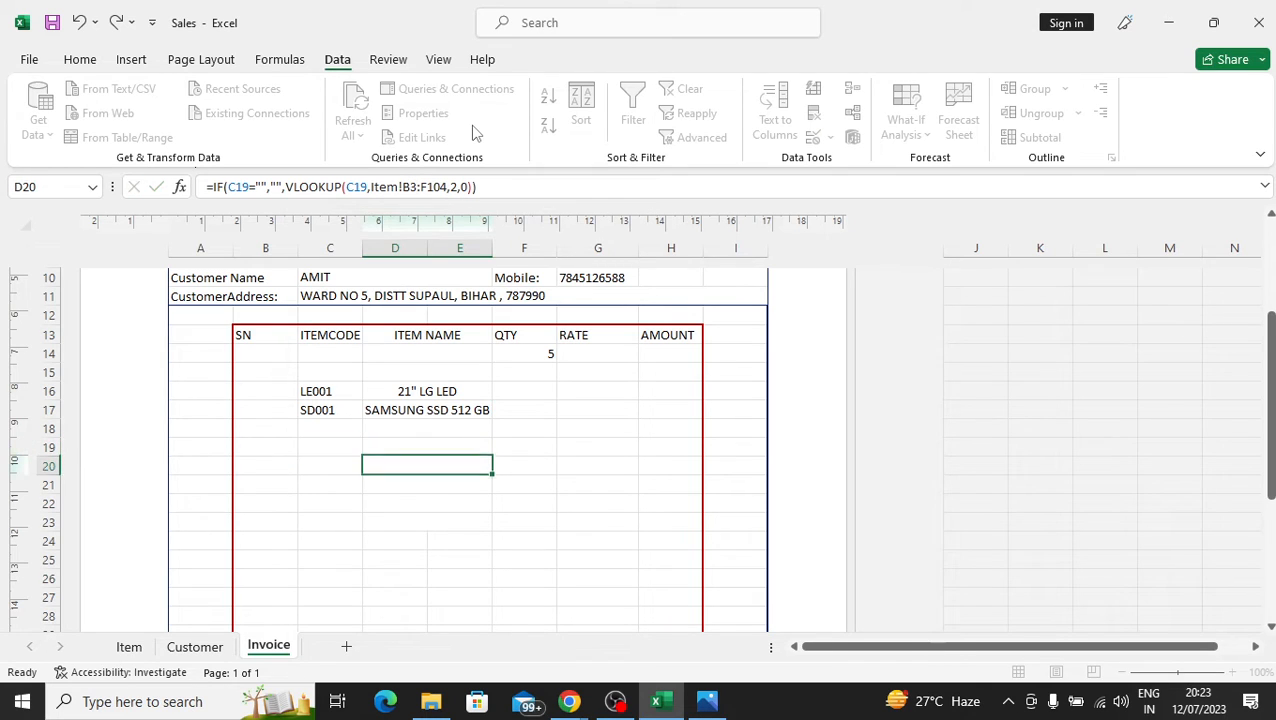
left_click(414, 187)
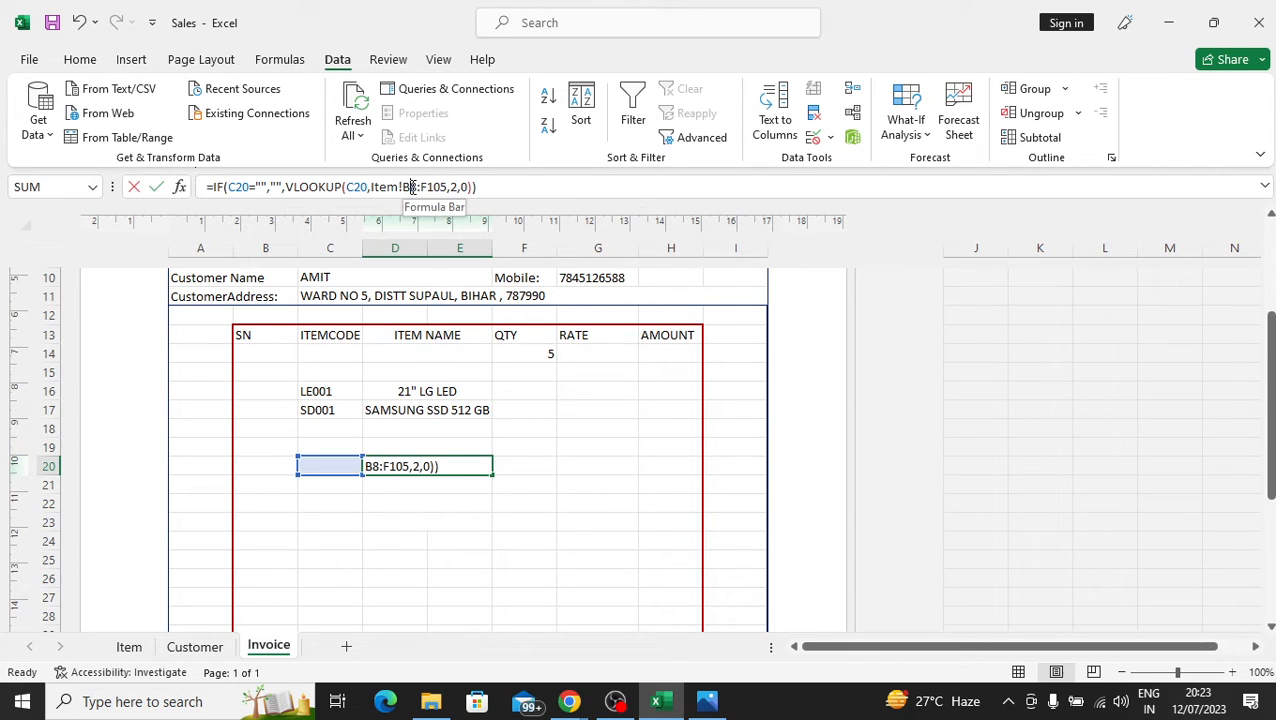
key("BackSpace")
type("3")
key("Return")
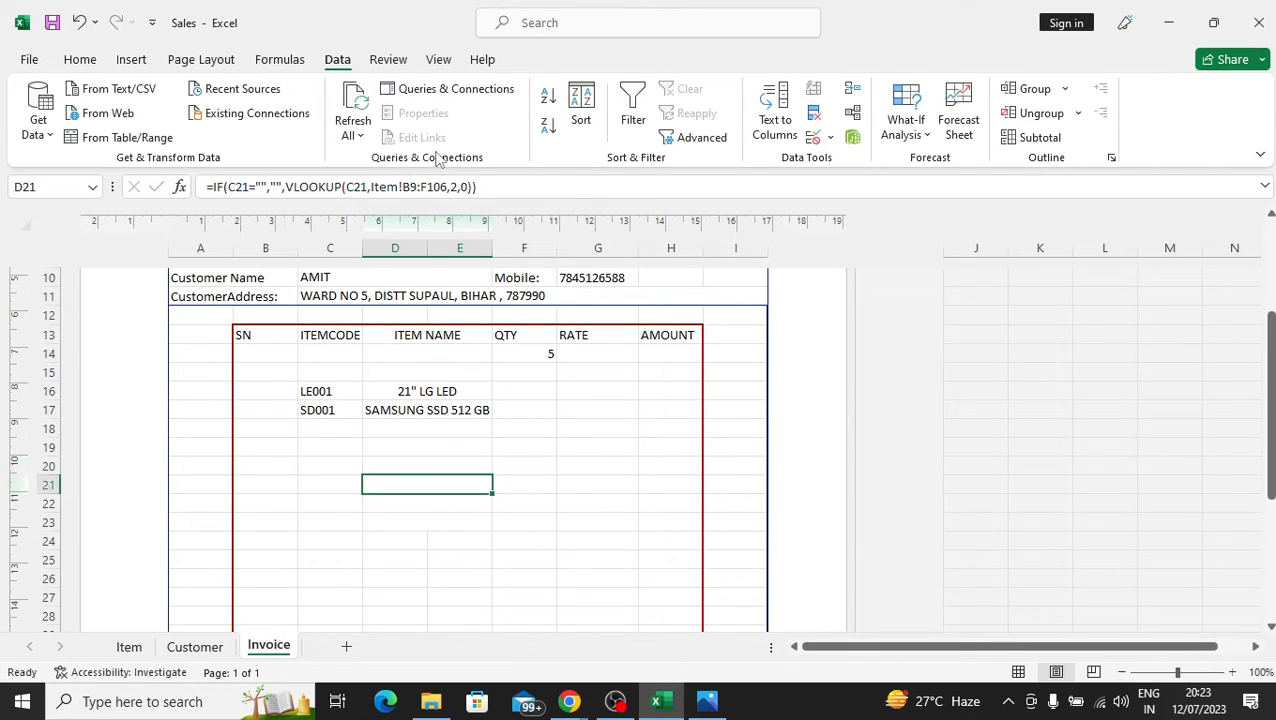
- Edit the item name formulas in D21 and D22, setting the D22 lookup range to start at Item!B3
left_click(417, 187)
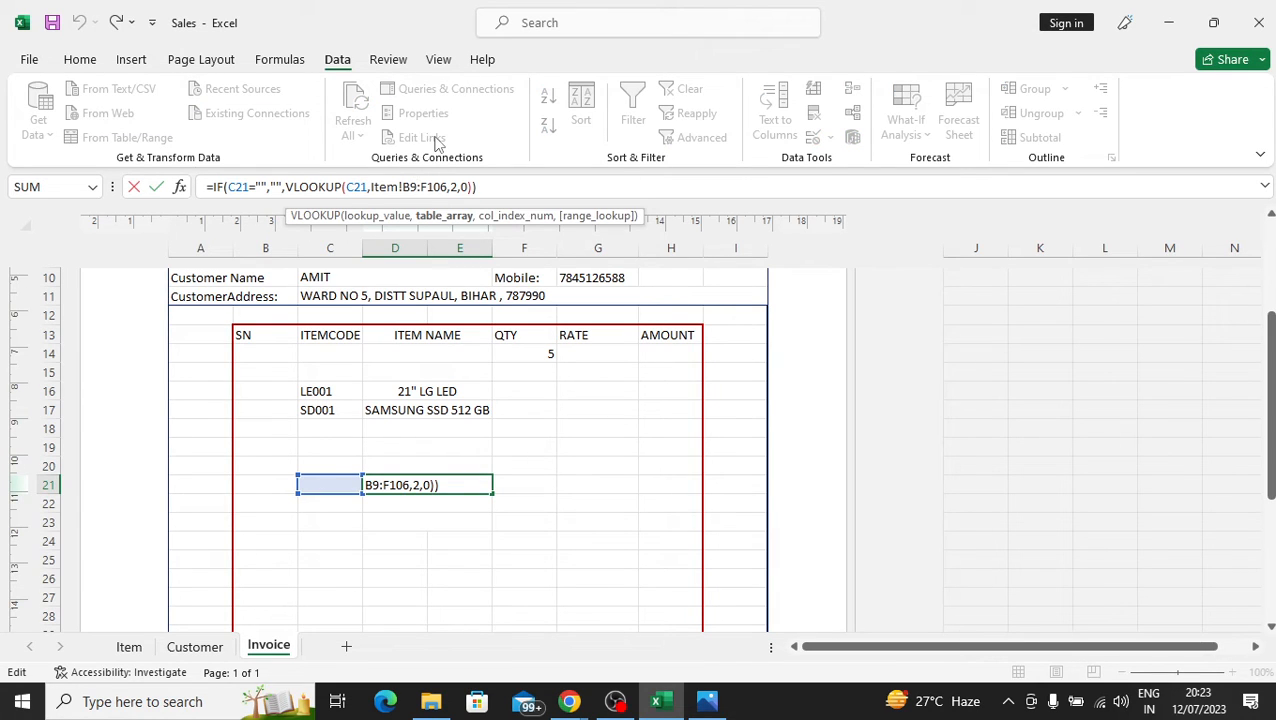
key("Return")
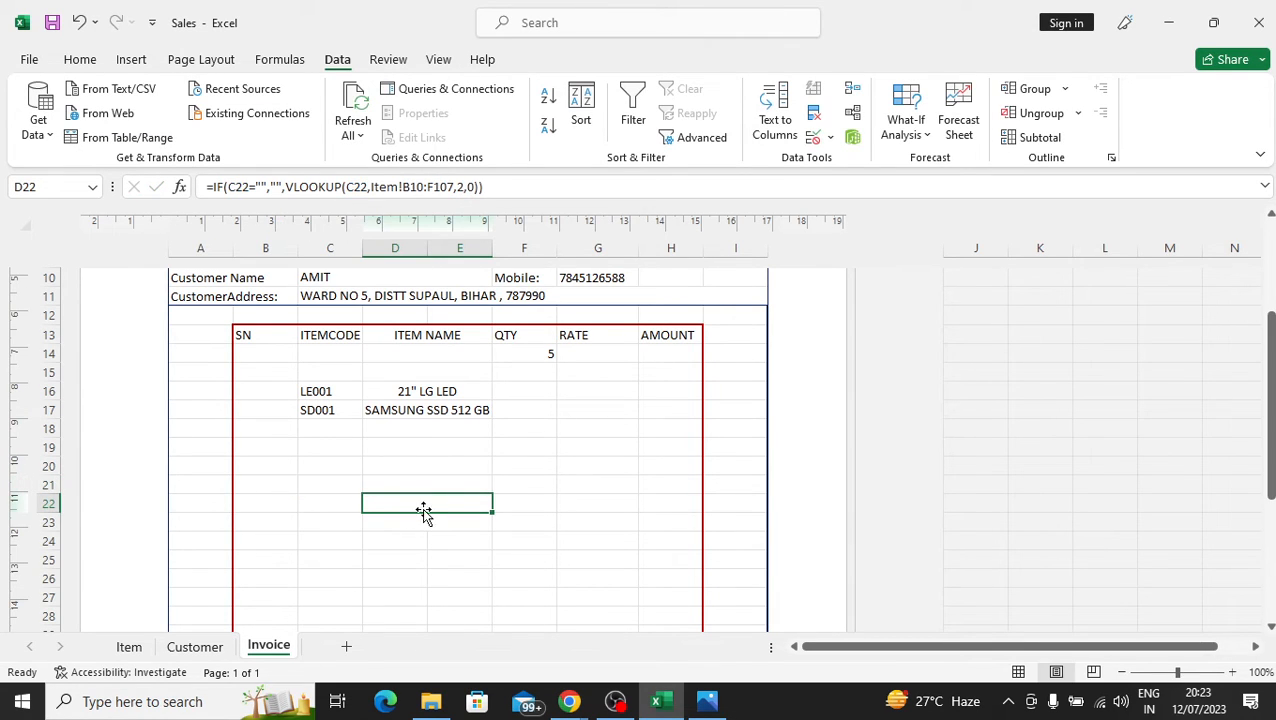
left_click(424, 187)
key("BackSpace")
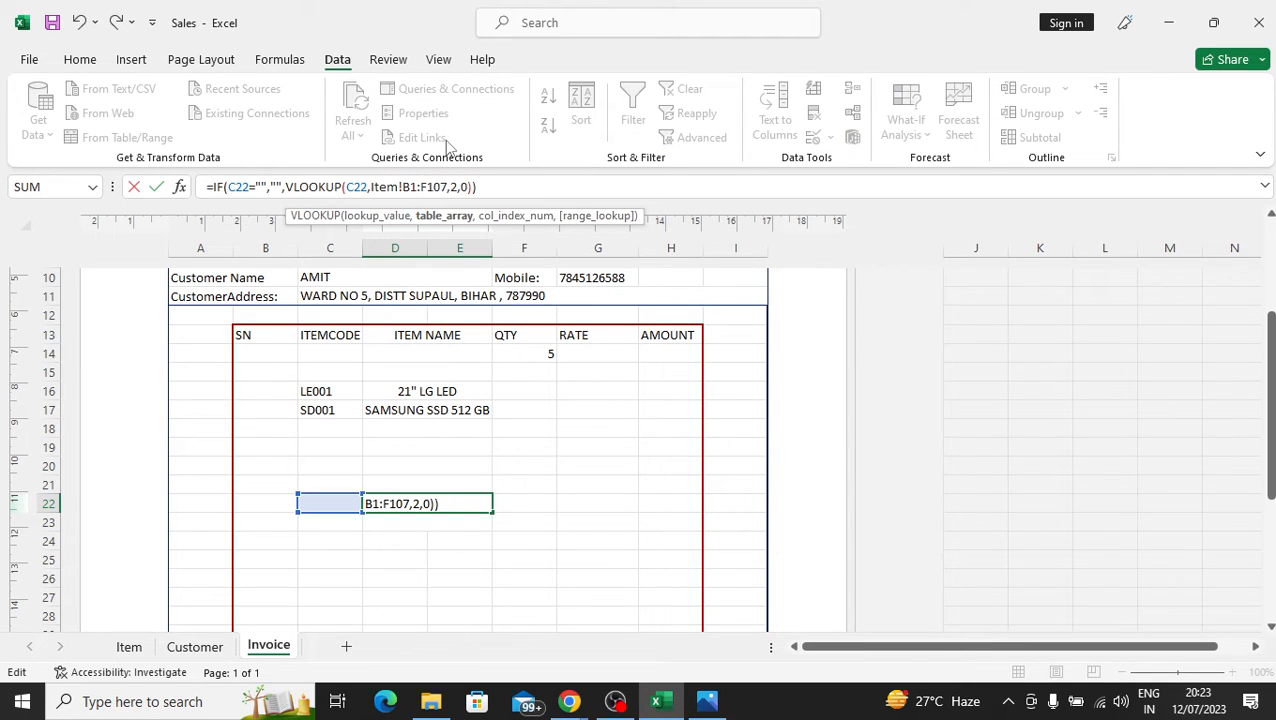
key("BackSpace")
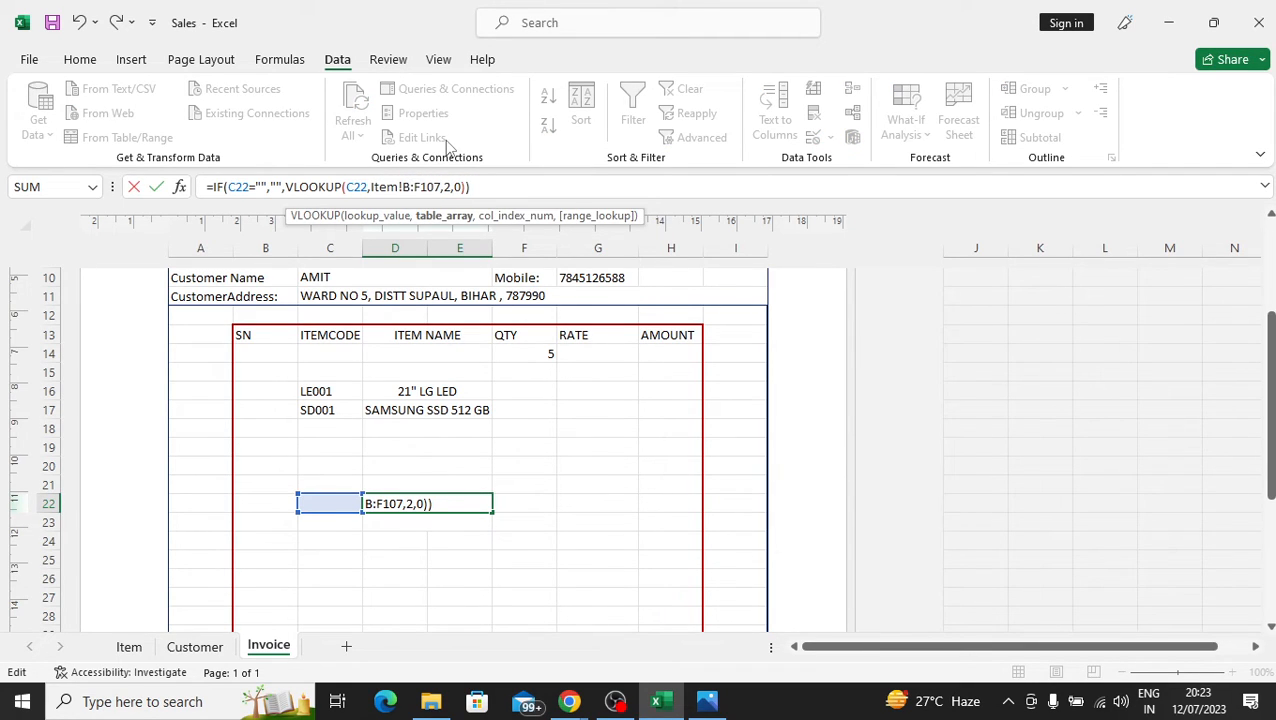
type("3")
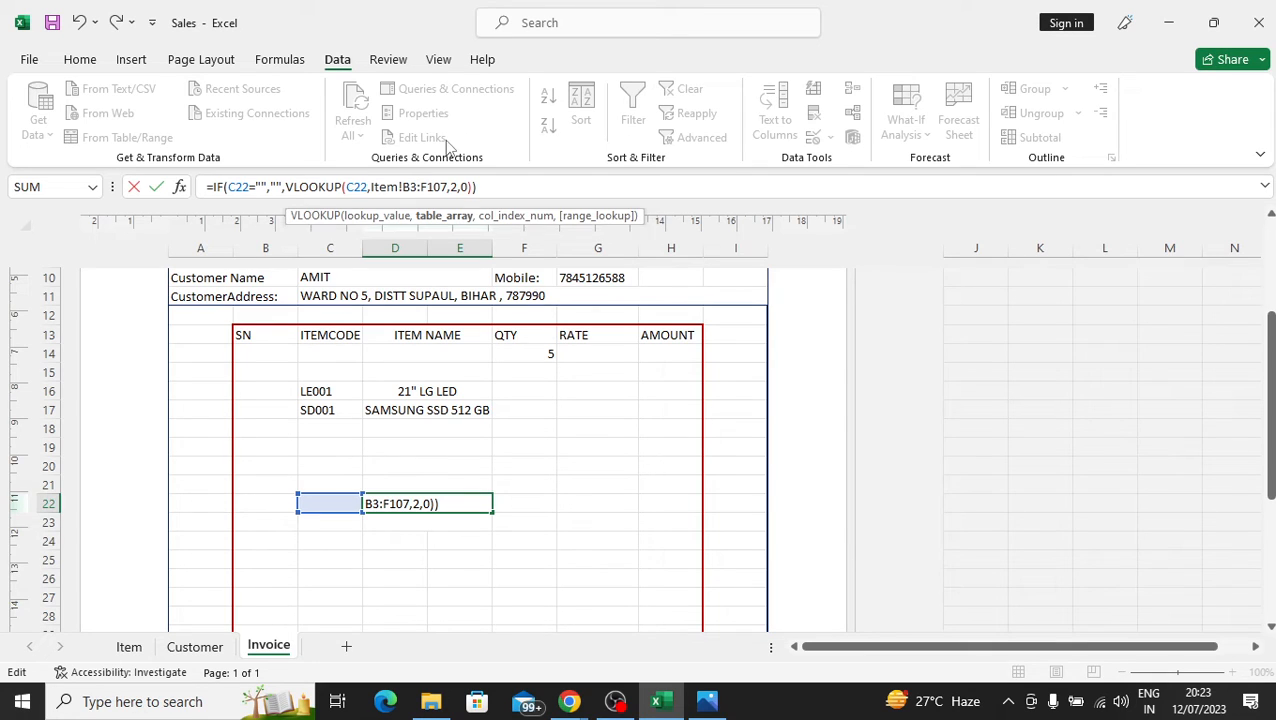
key("Return")
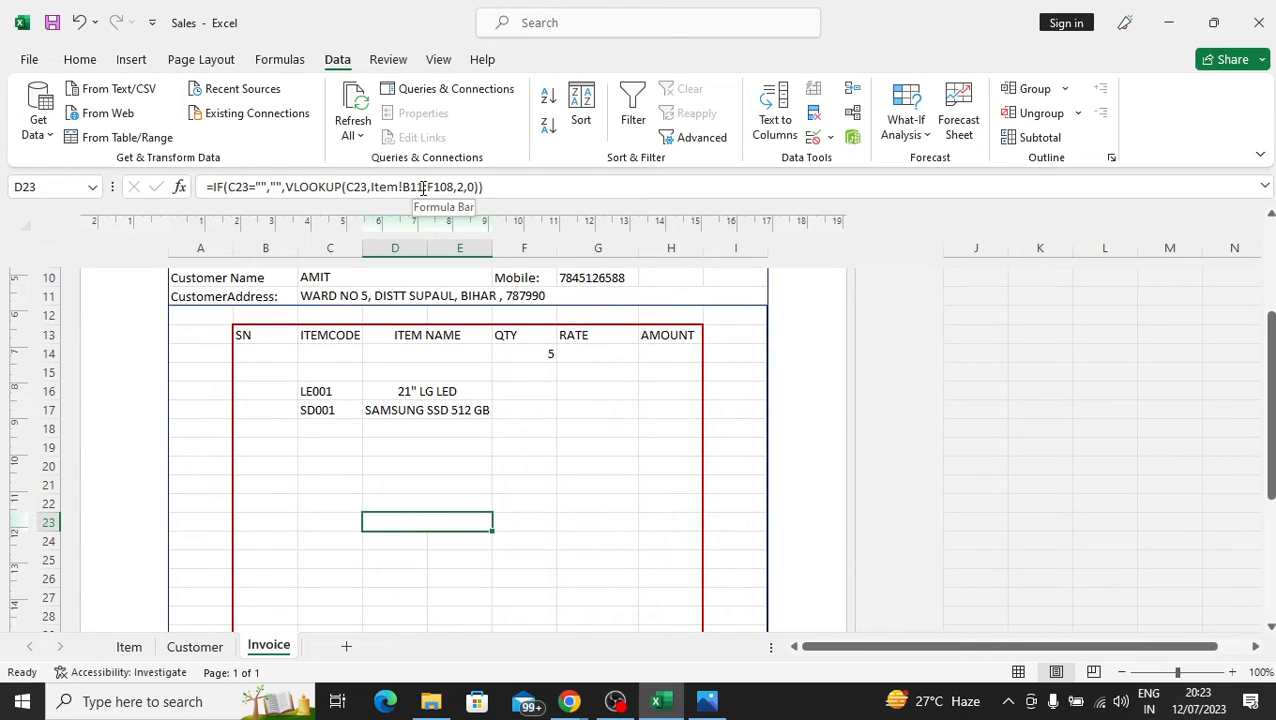
- Set the lookup range in the D23 item name formula to start at Item!B3
left_click(428, 187)
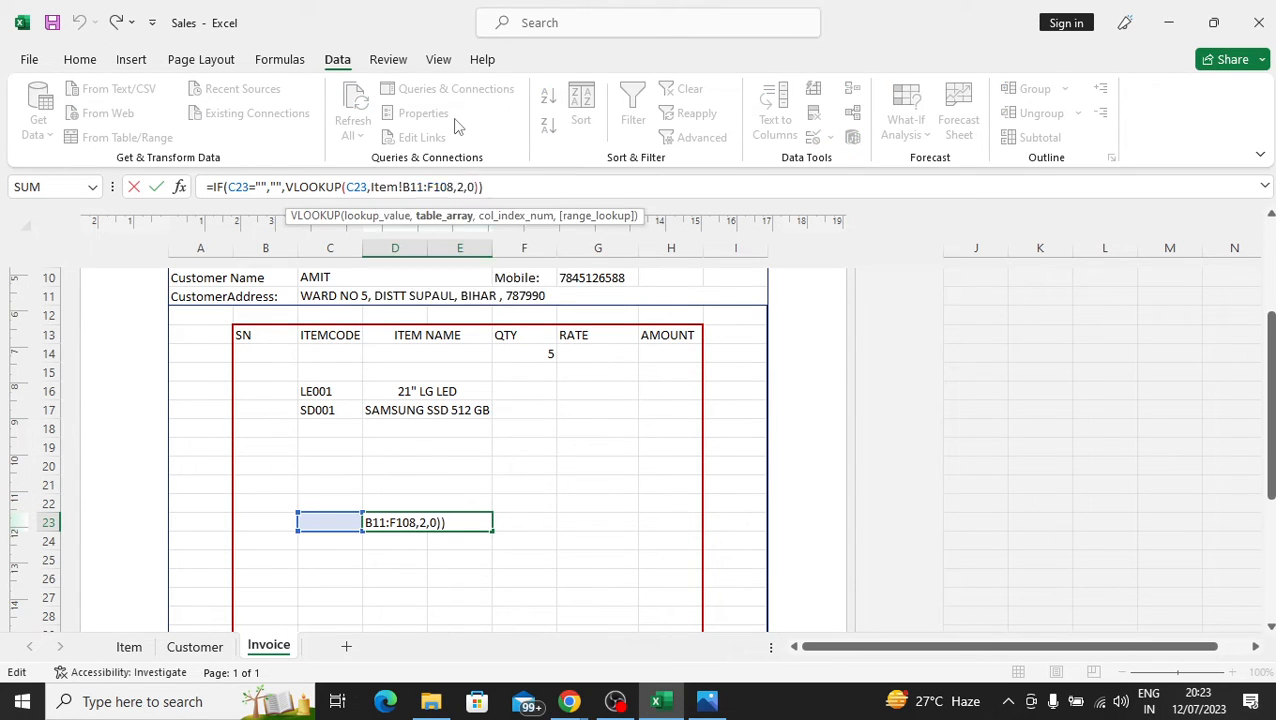
key("BackSpace")
key("BackSpace")
type("3")
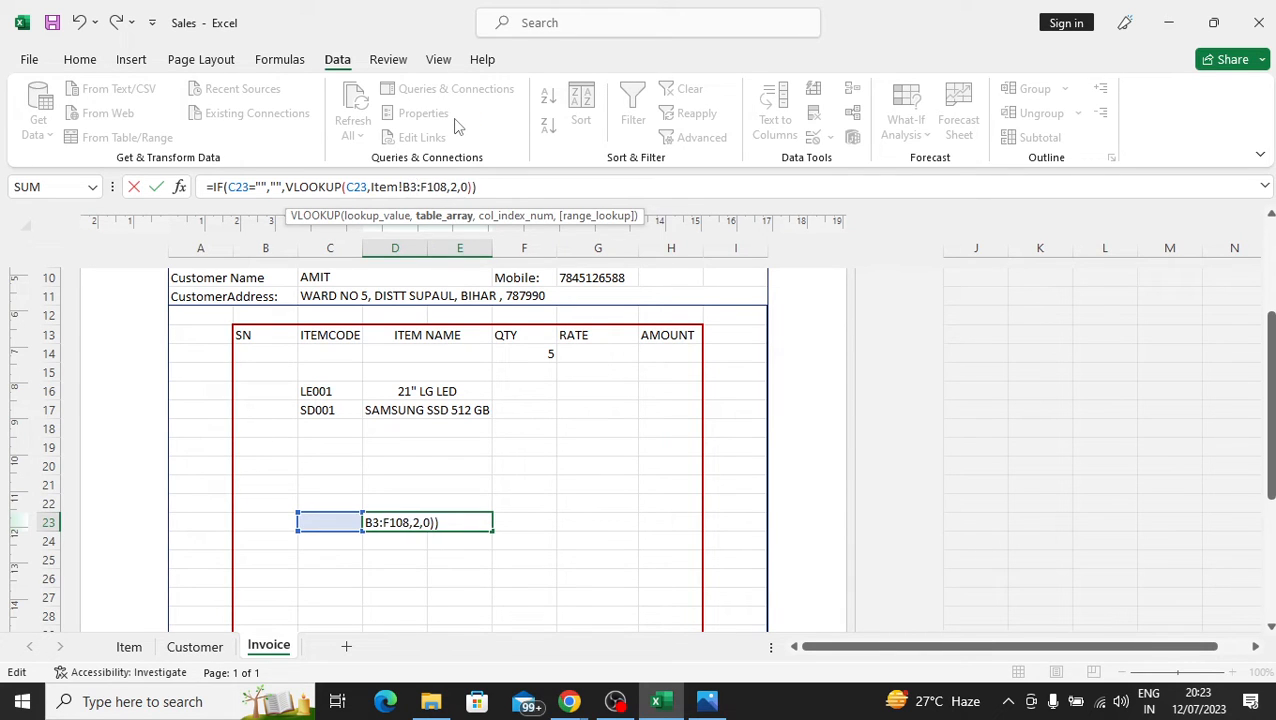
key("Return")
- Check the Google Meet call window and return to the Sales workbook in Excel
mouse_move(569, 701)
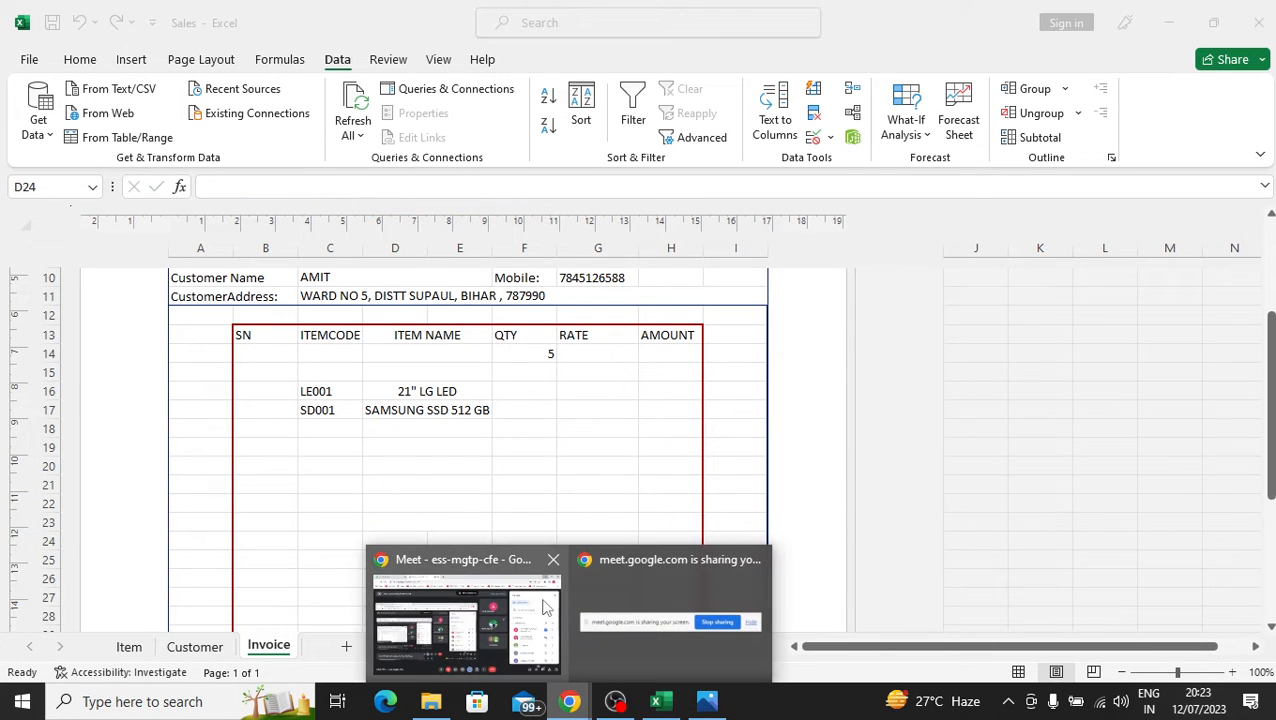
left_click(515, 567)
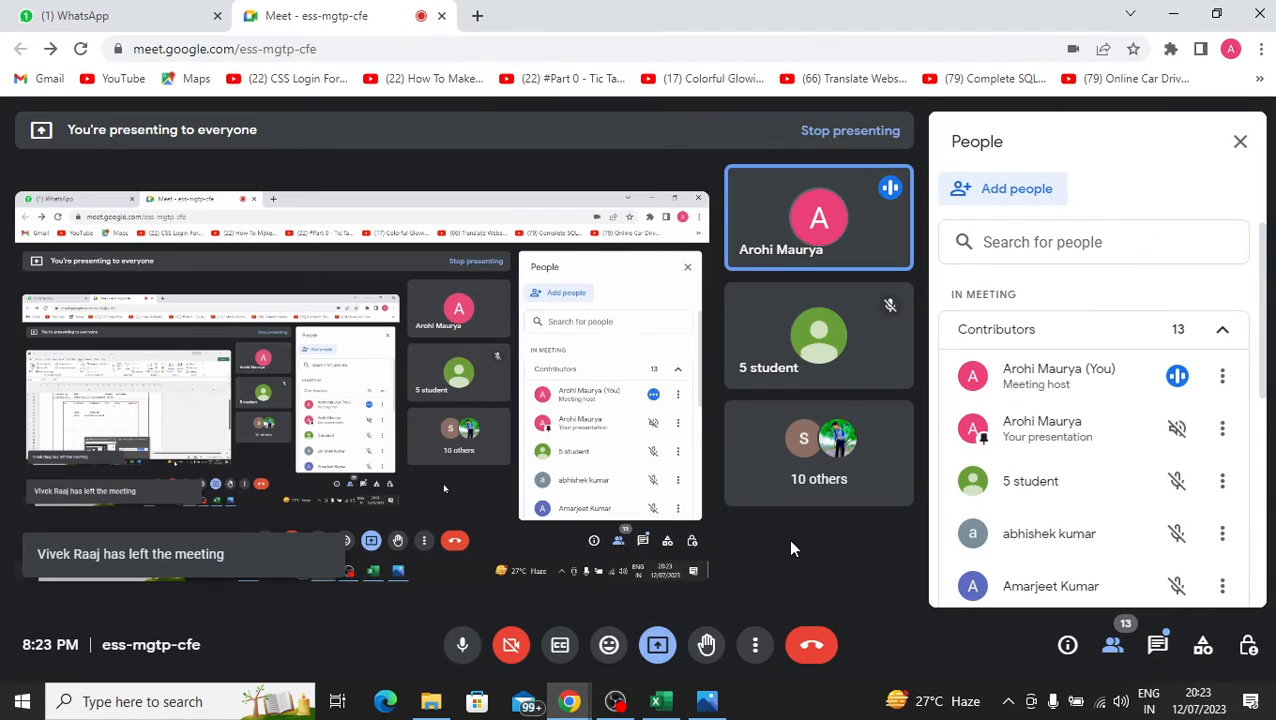
left_click(656, 701)
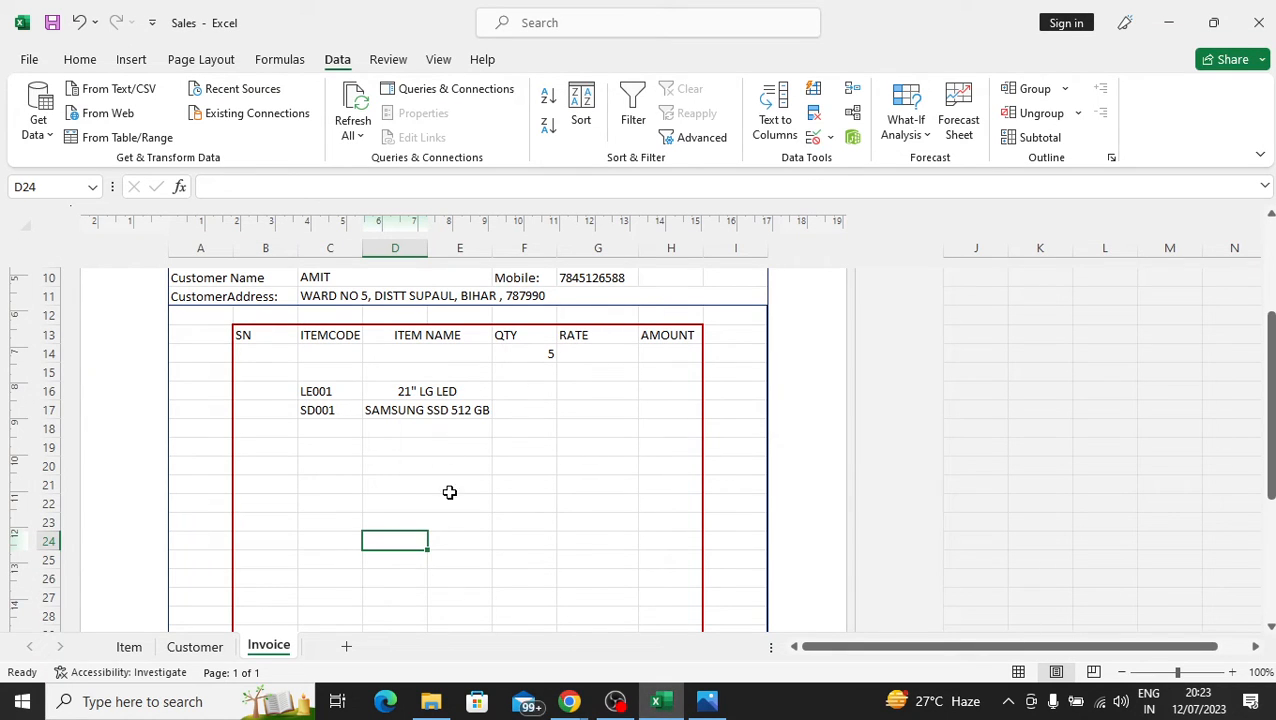
- Inspect the item name formula in D23 and the first cells of the RATE column, including the formula in G15
left_click(437, 521)
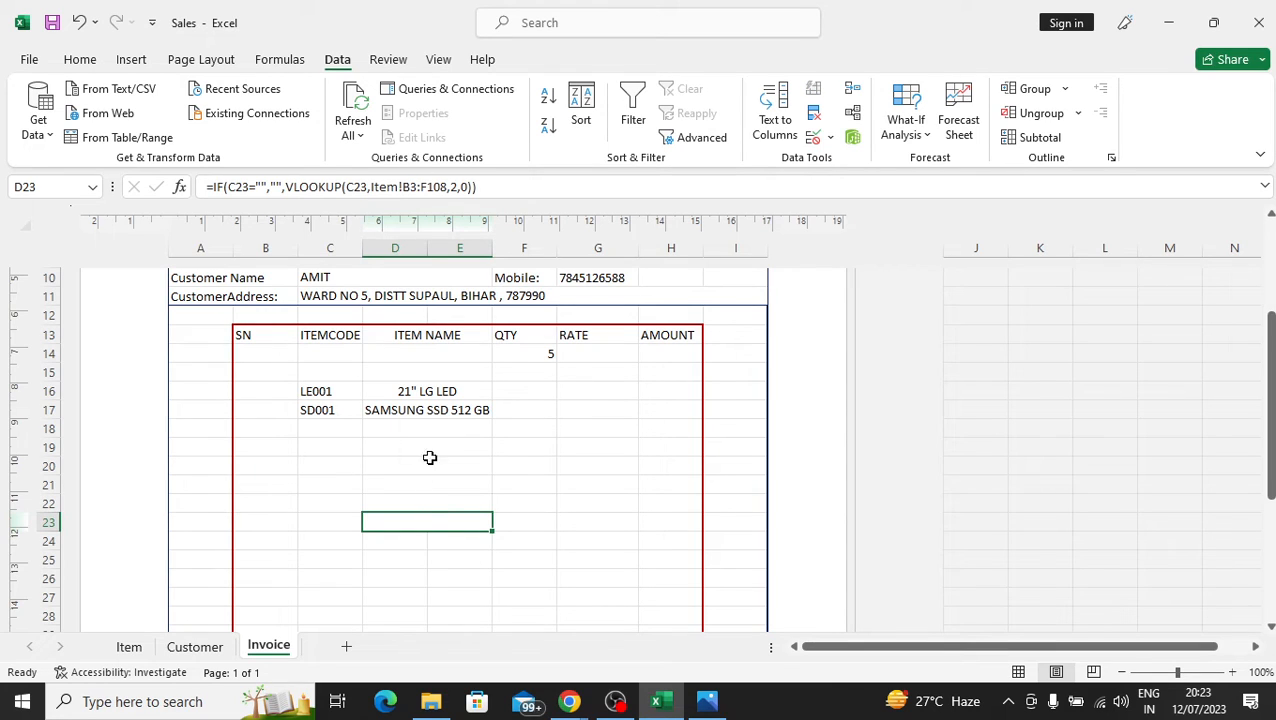
left_click(416, 541)
left_click(444, 518)
left_click(598, 354)
left_click(605, 376)
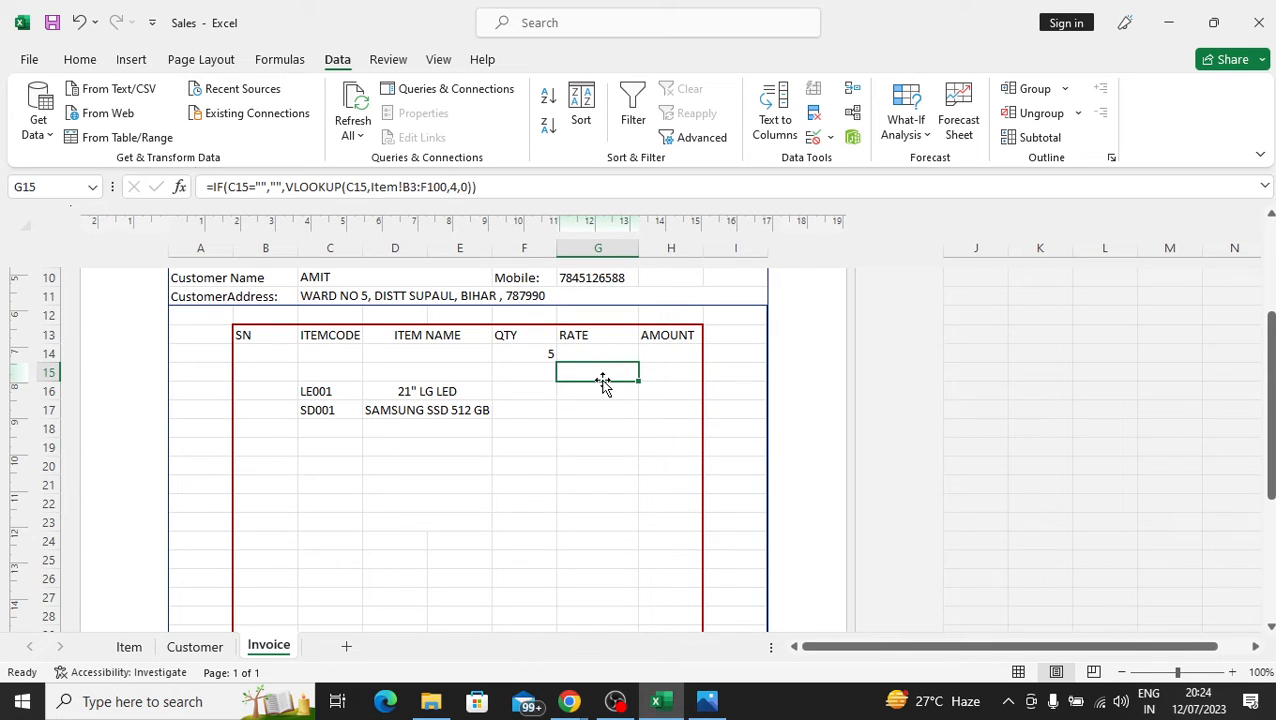
left_click(598, 360)
left_click(596, 376)
left_click(595, 394)
- Fill the rate lookup formula from G15 down through G23
left_click(601, 372)
key("shift+Down")
key("shift+Down")
key("shift+Down")
key("shift+Down")
key("shift+Down")
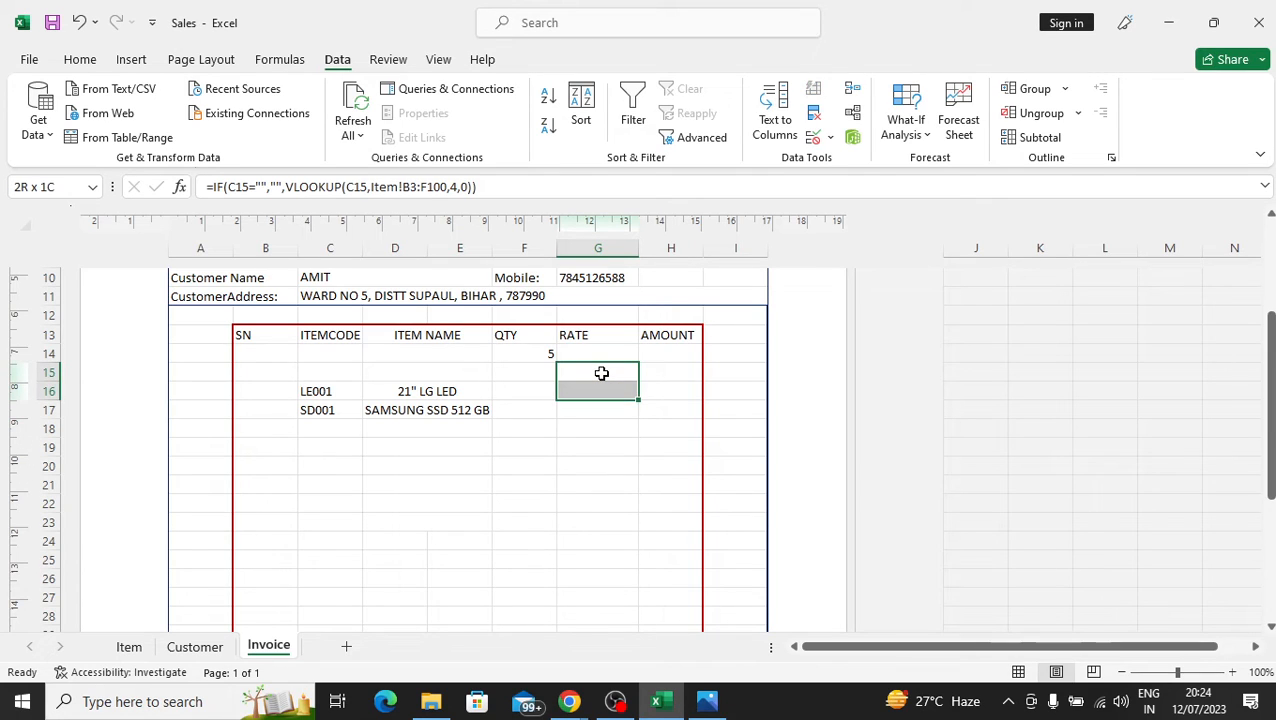
key("shift+Down")
key("shift+Down")
key("shift+Down")
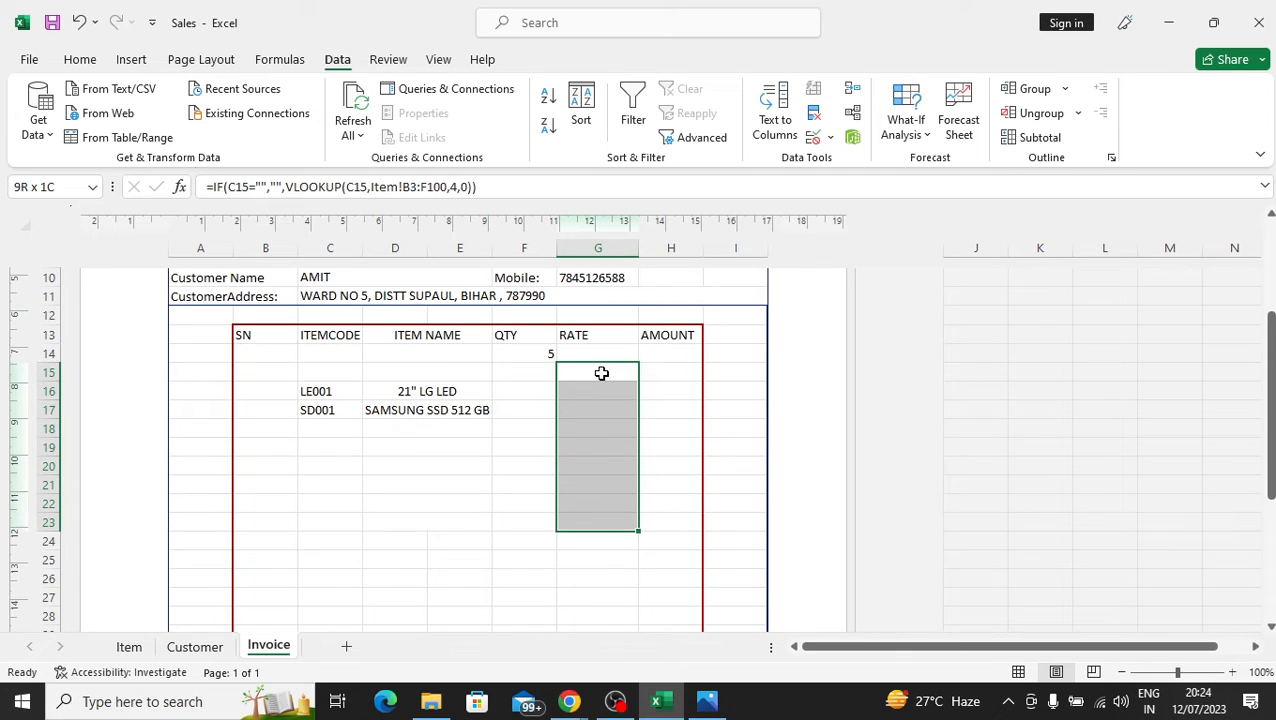
key("ctrl+d")
- Set the lookup ranges in the G16 and G17 rate formulas to start at Item!B3
left_click(600, 428)
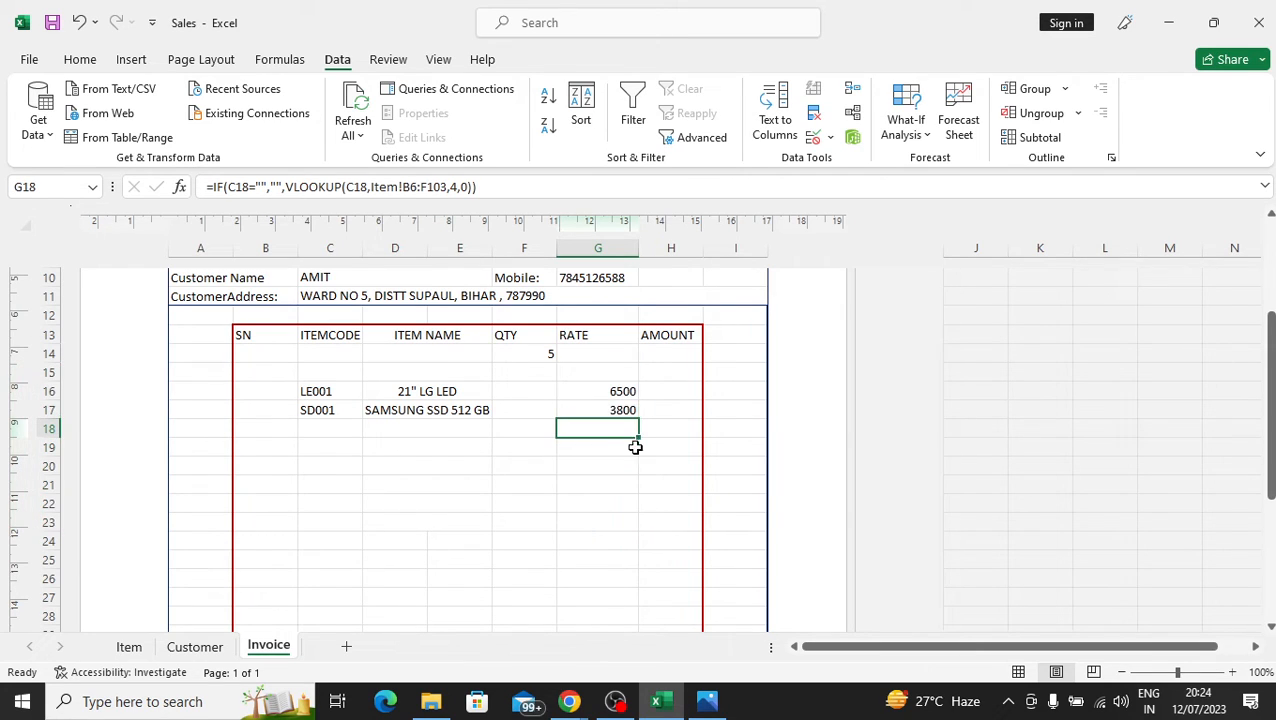
left_click(617, 391)
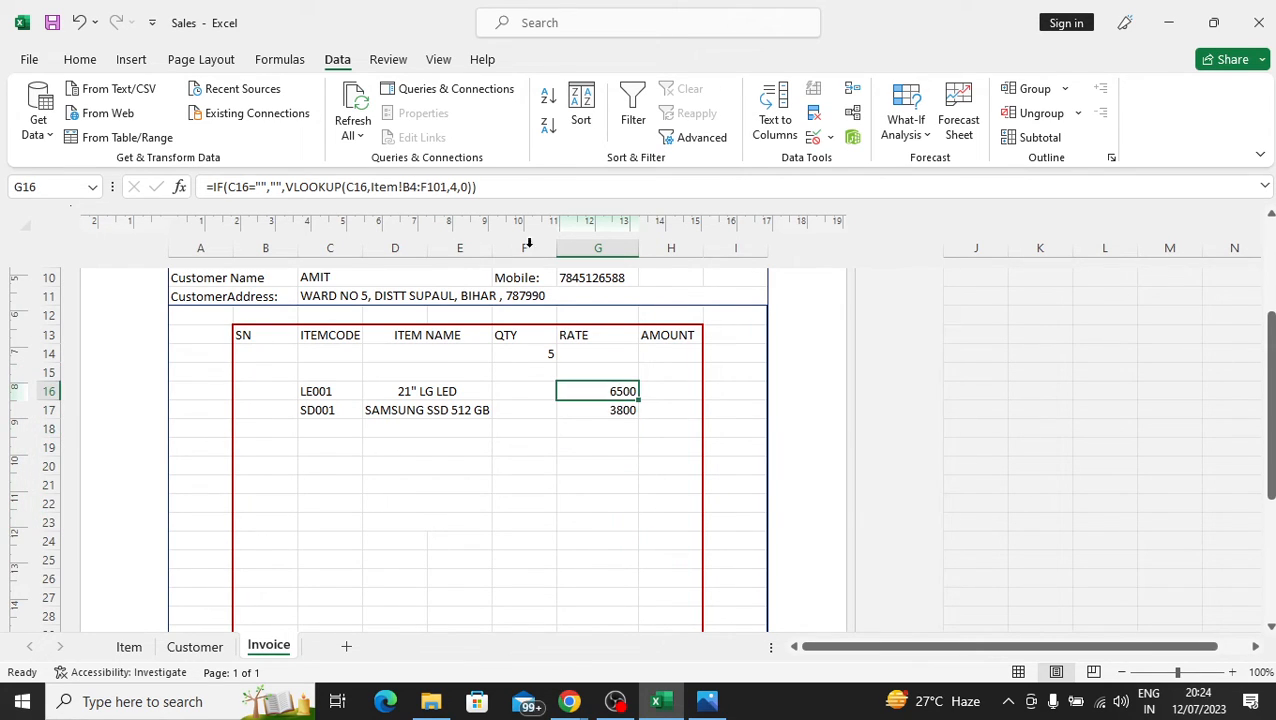
left_click(416, 187)
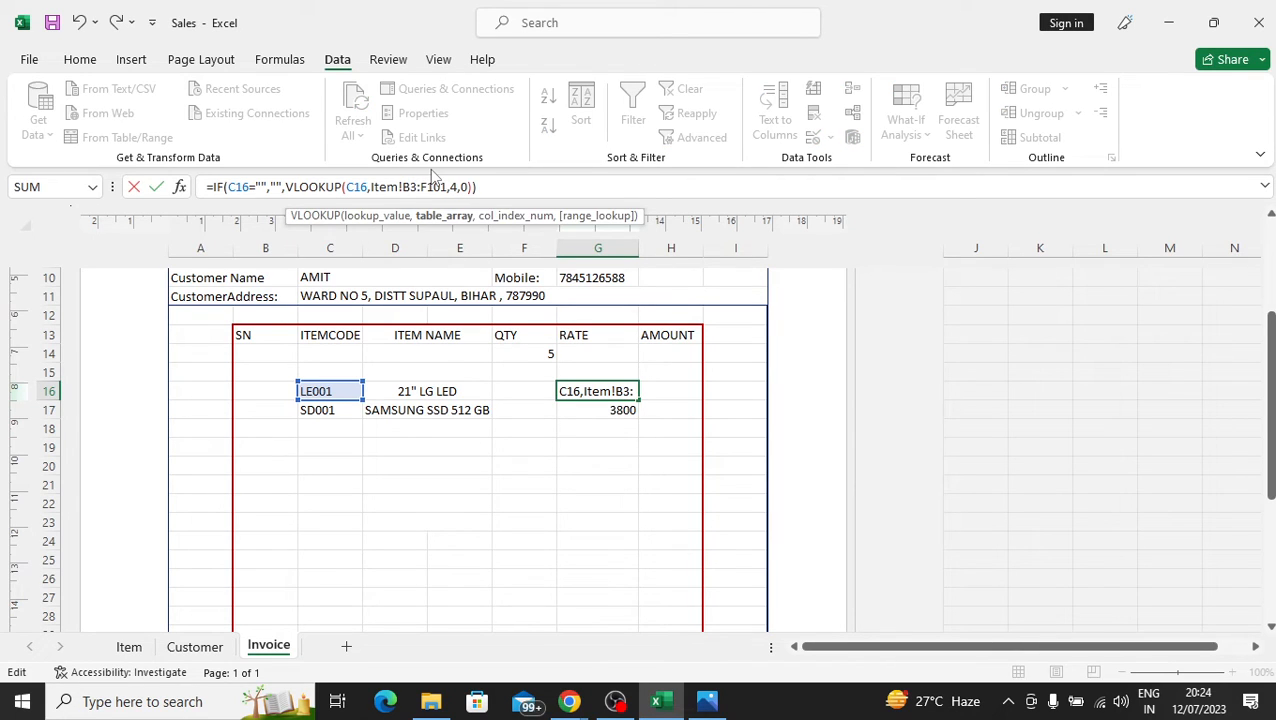
key("Return")
left_click(597, 371)
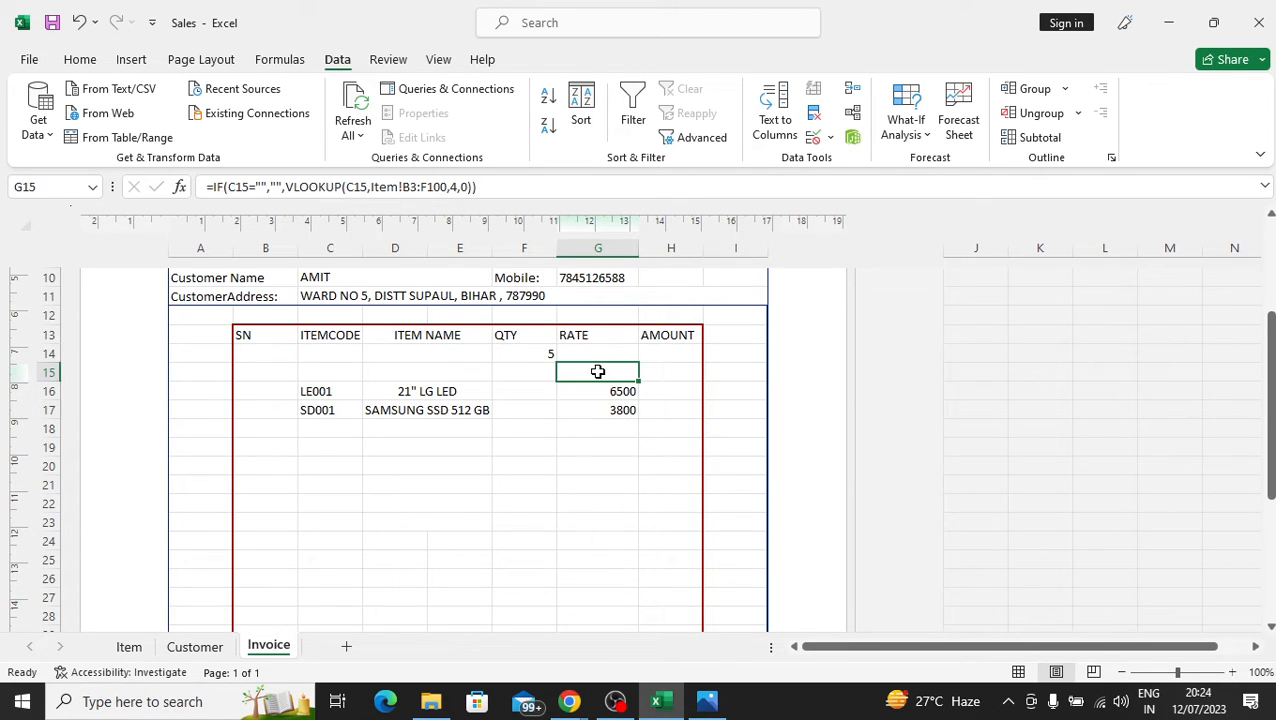
left_click(612, 410)
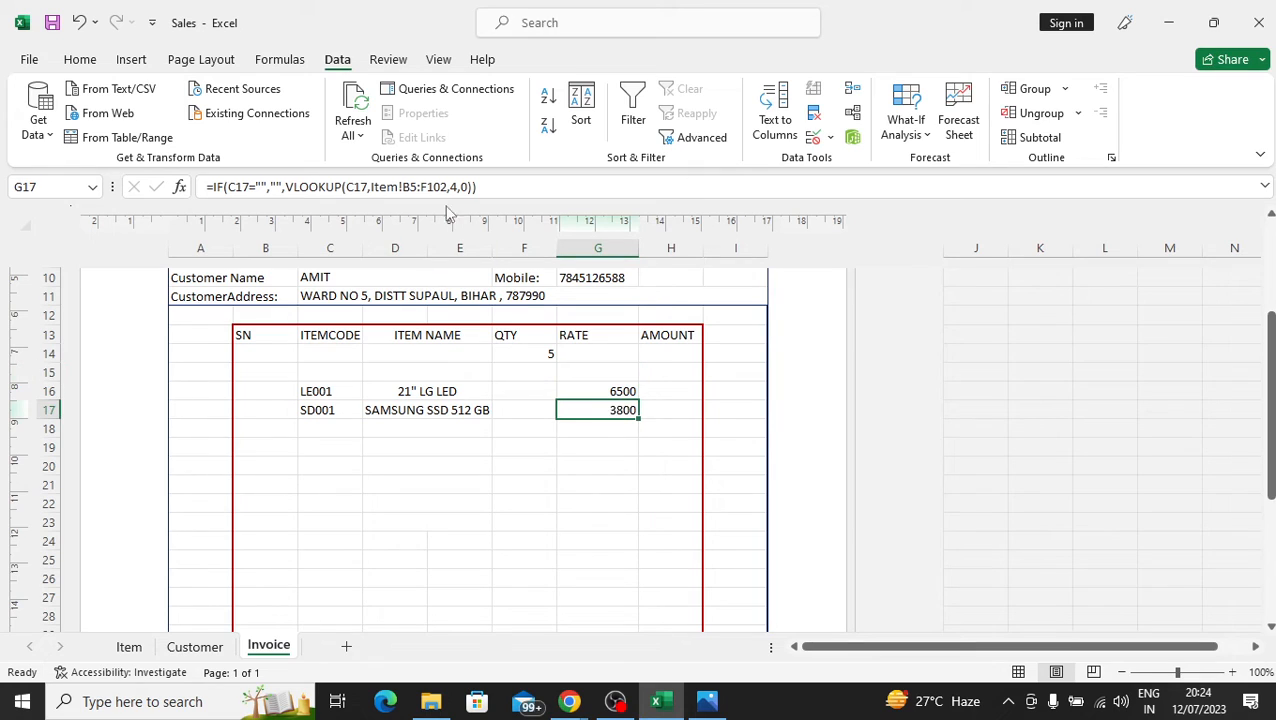
left_click(419, 188)
key("BackSpace")
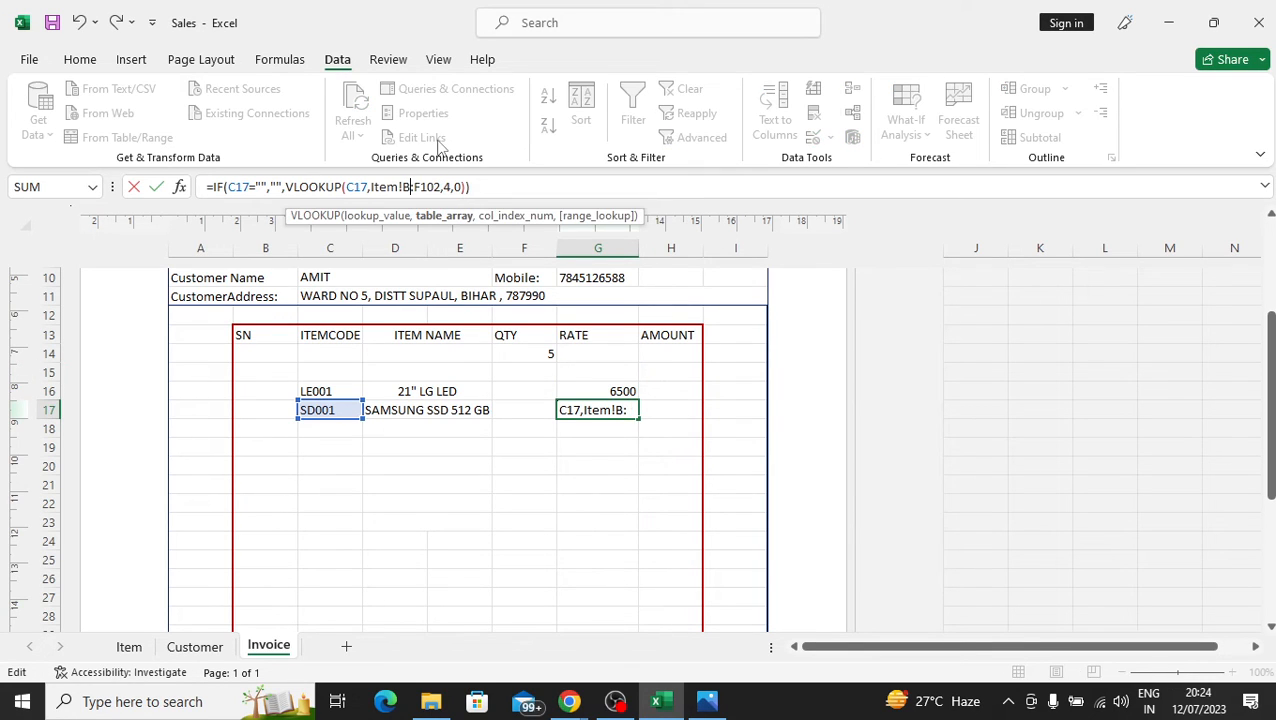
type("3")
key("Return")
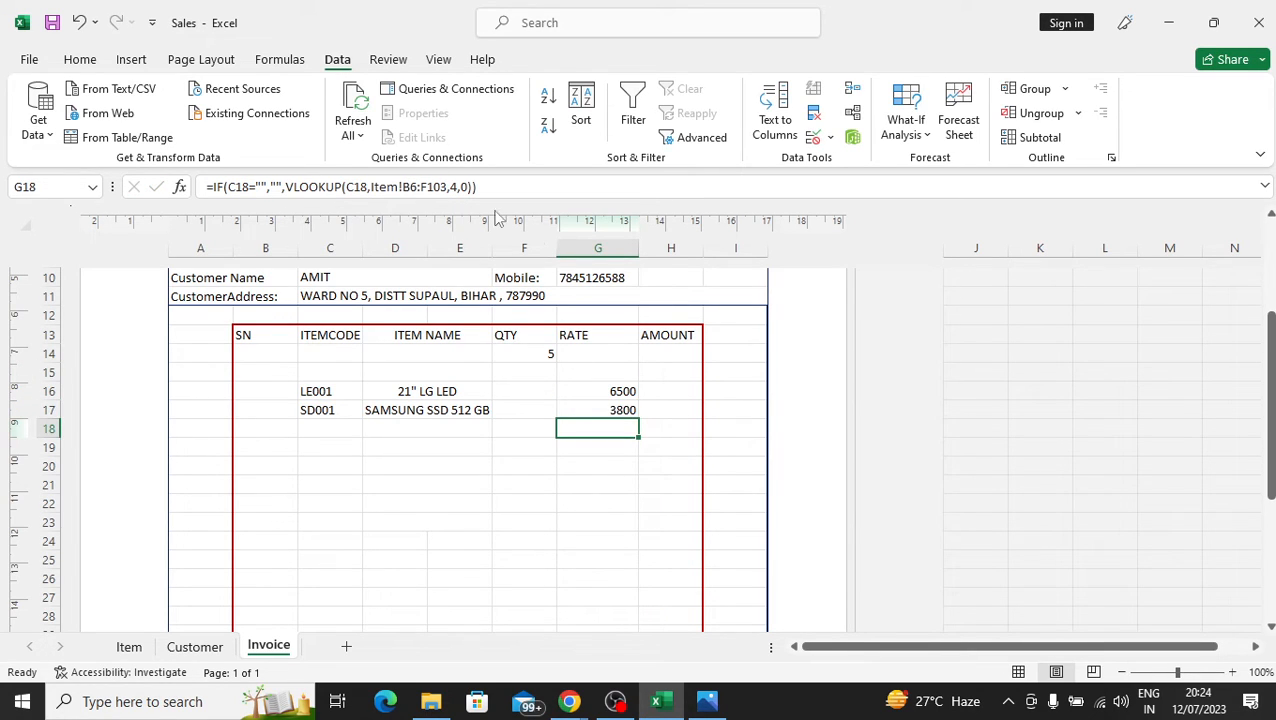
- Edit the starting row of the Item sheet lookup range in the G18 and G19 rate formulas
left_click(414, 187)
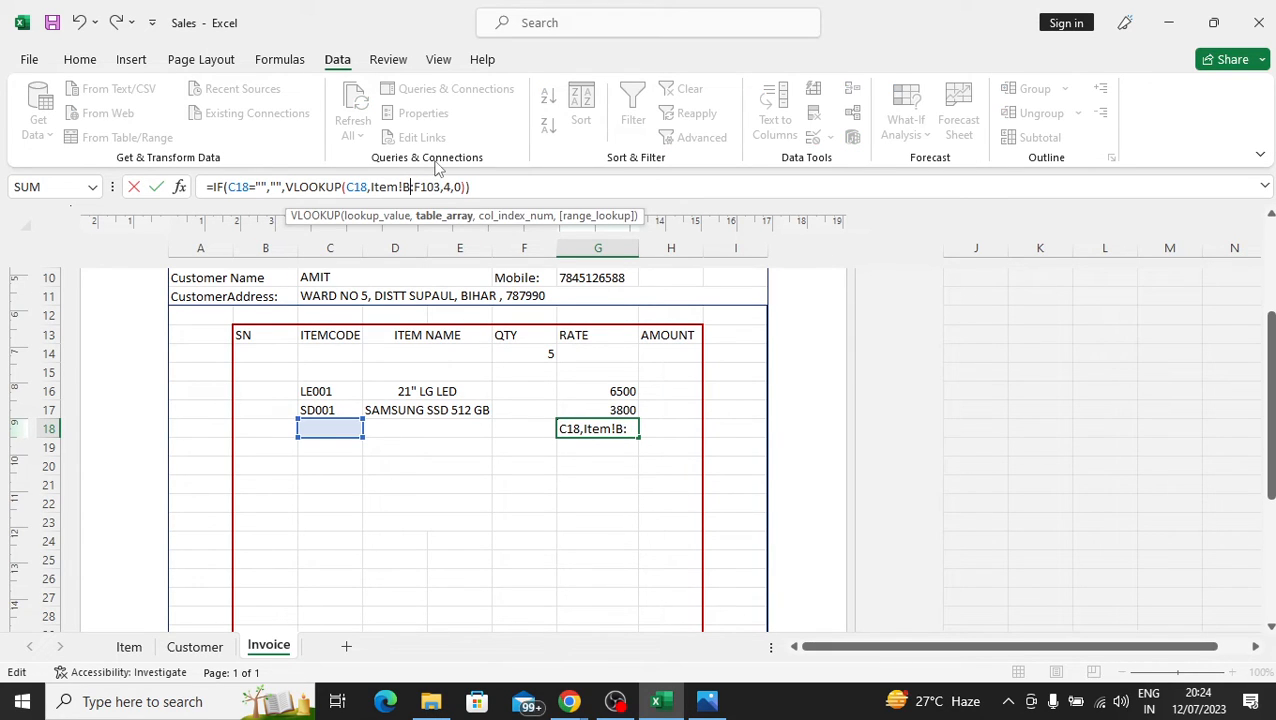
key("Return")
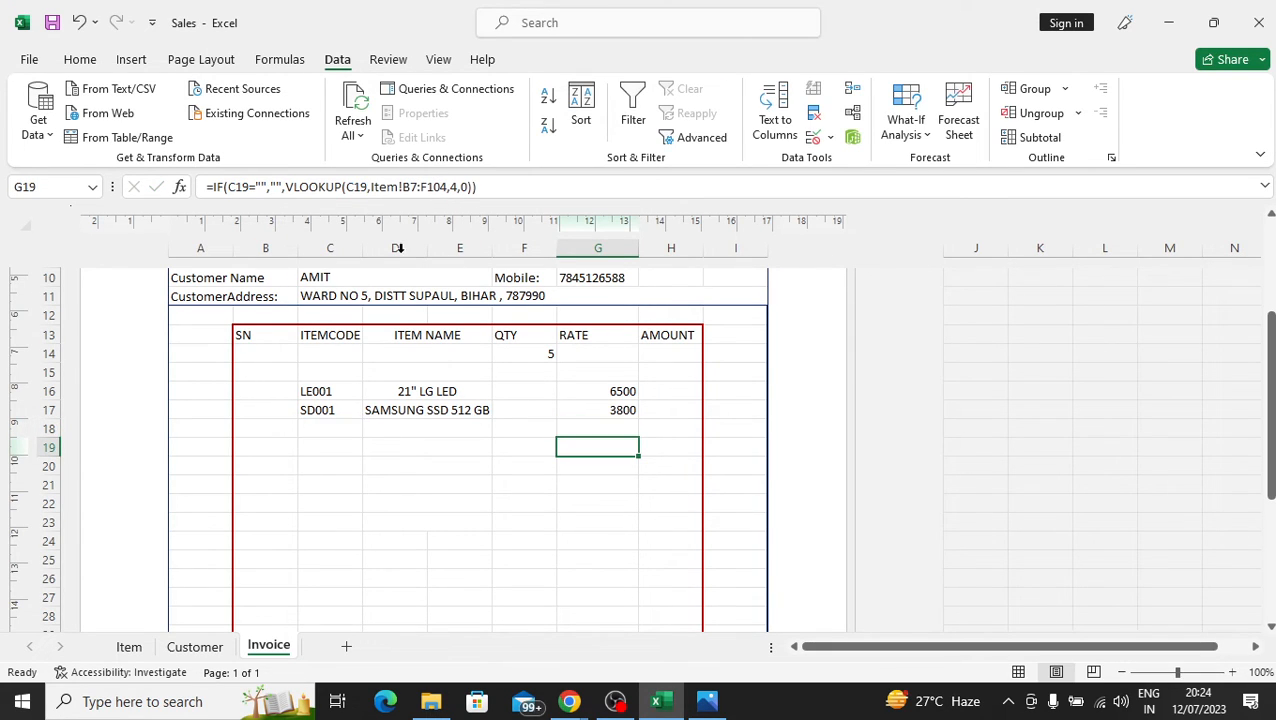
left_click(413, 187)
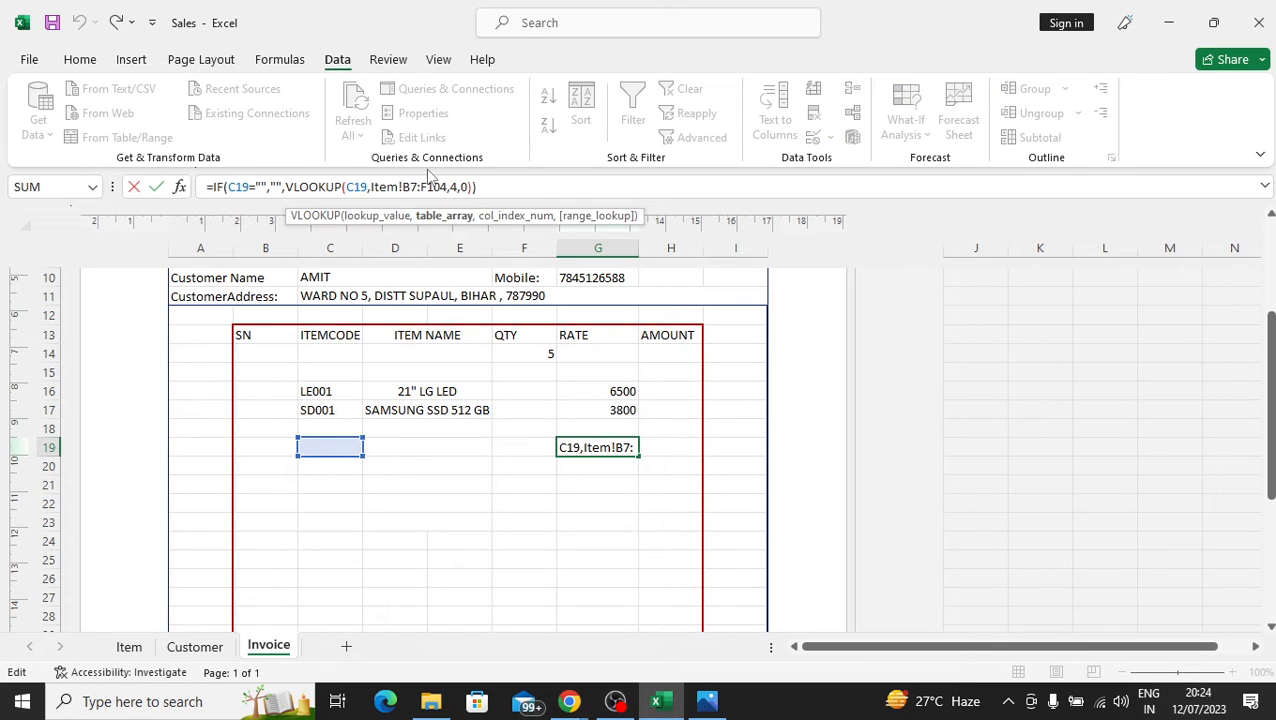
key("Return")
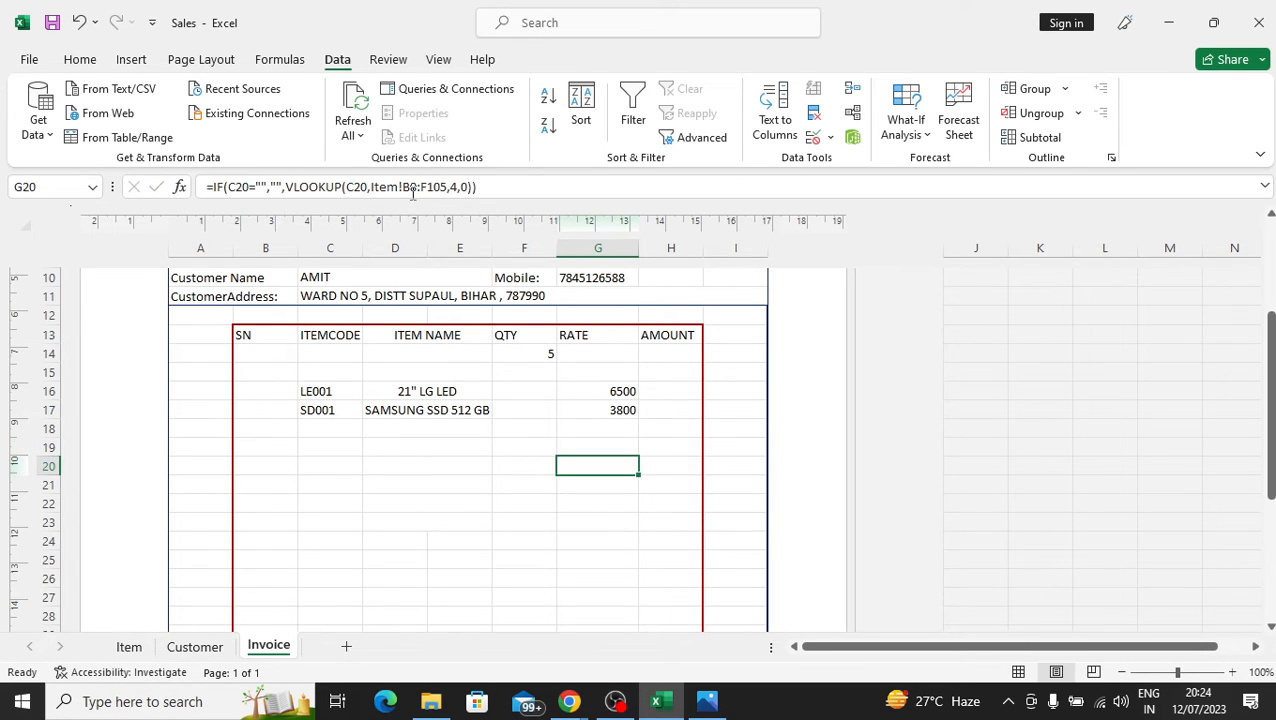
- Set the lookup ranges in the G20 and G21 rate formulas to start at Item!B3
left_click_drag(410, 187, 417, 187)
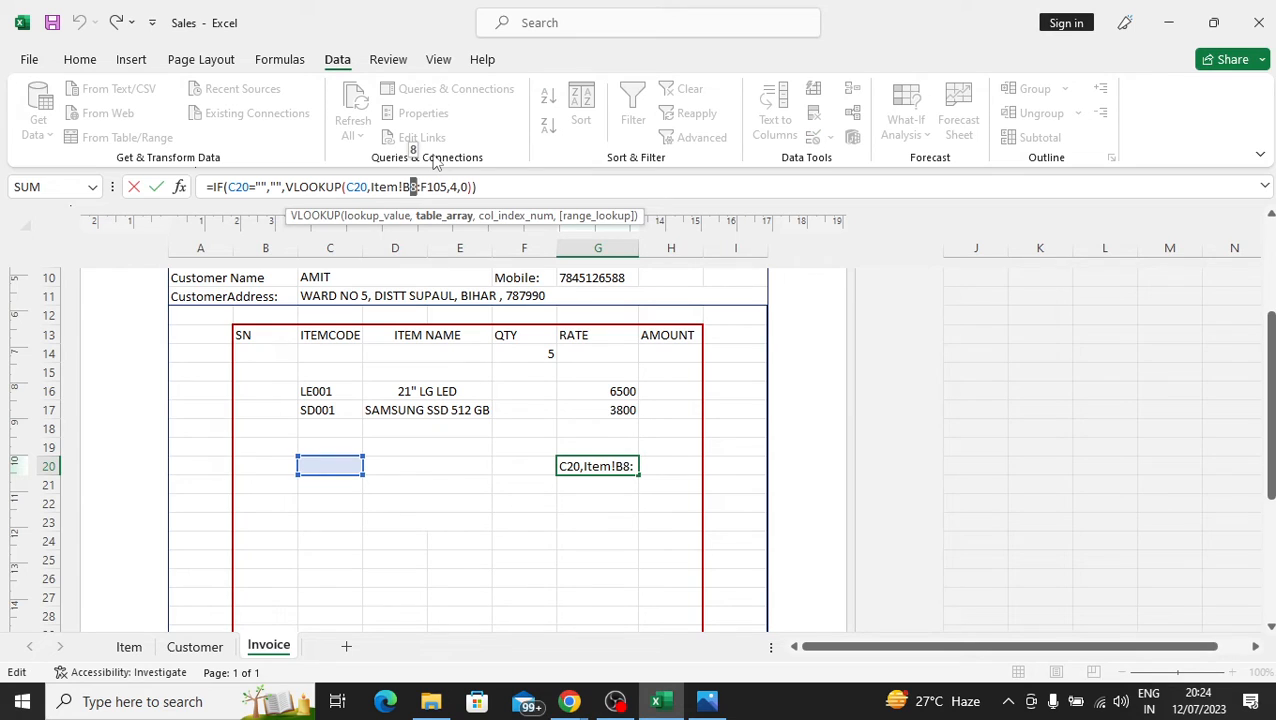
type("3")
key("Return")
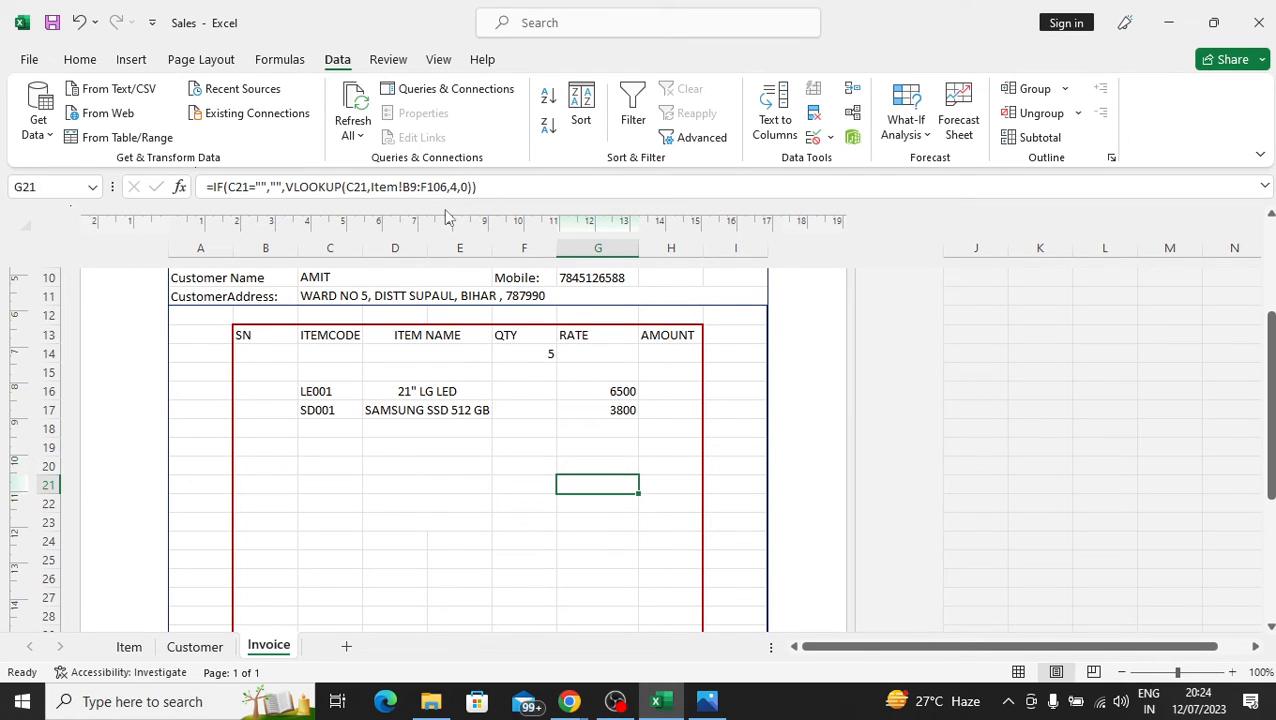
left_click(416, 187)
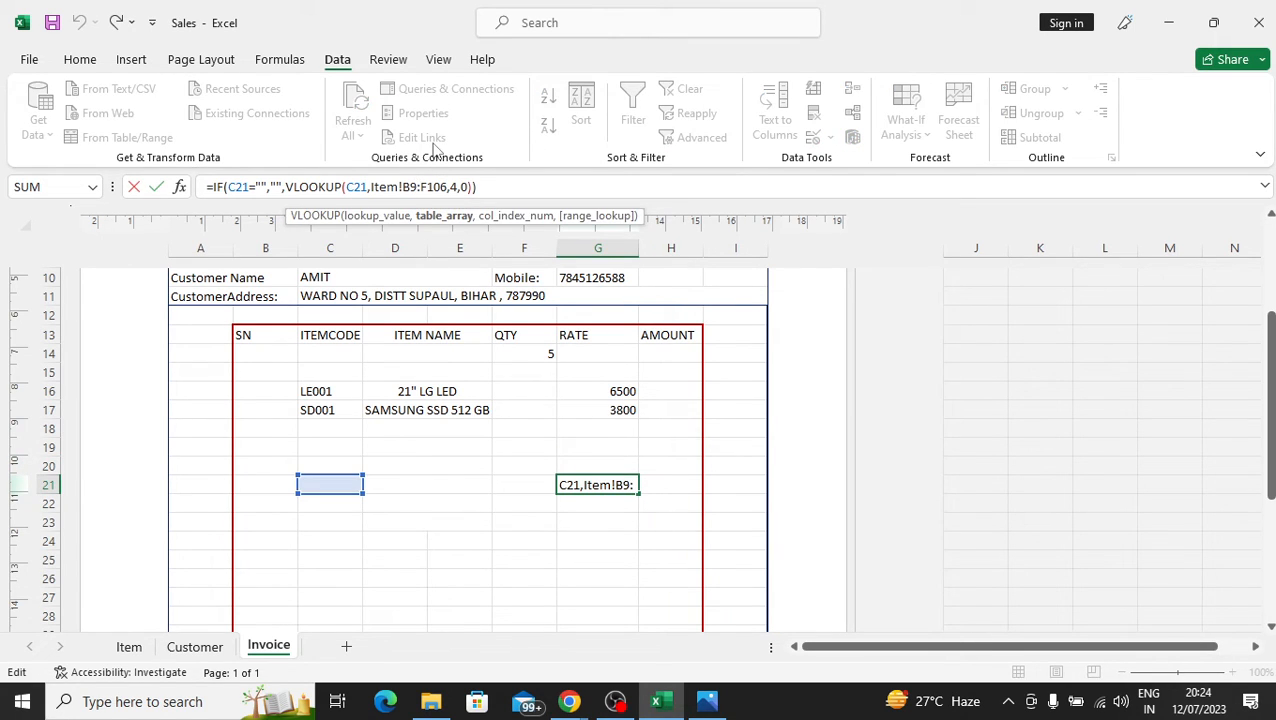
key("BackSpace")
type("3")
key("Return")
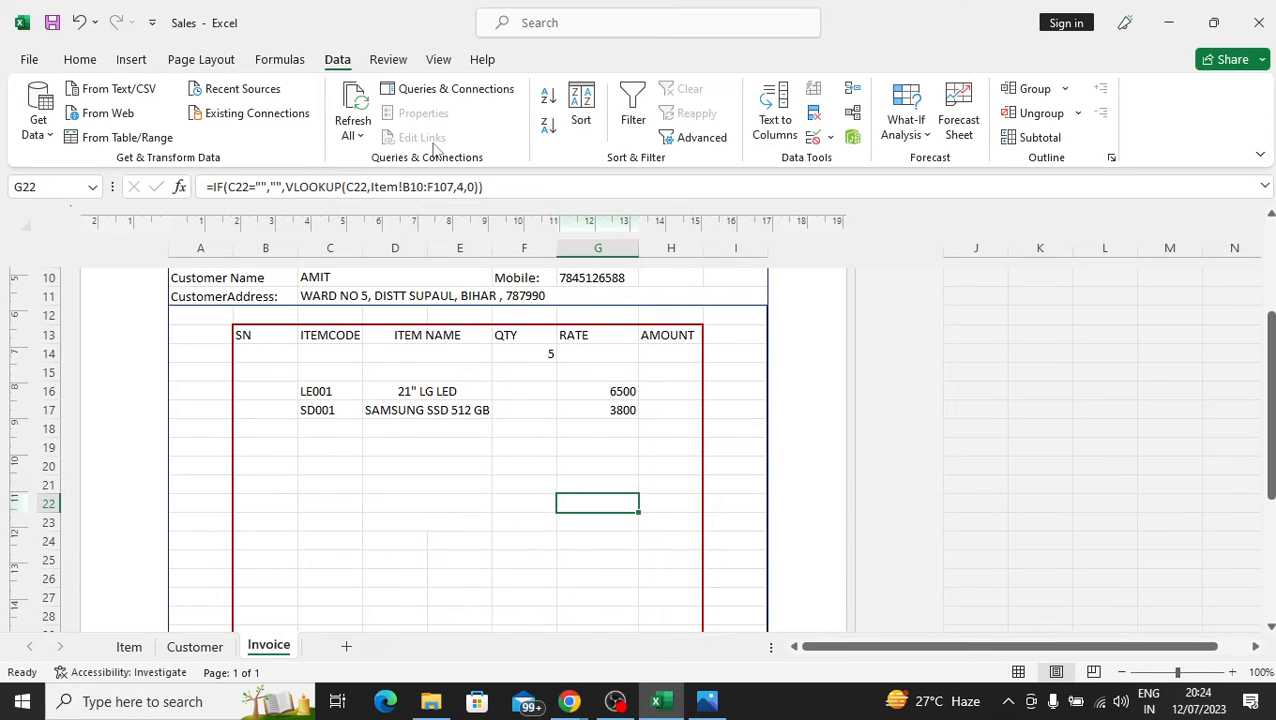
- Set the lookup ranges in the G22 and G23 rate formulas to start at Item!B3
left_click(416, 187)
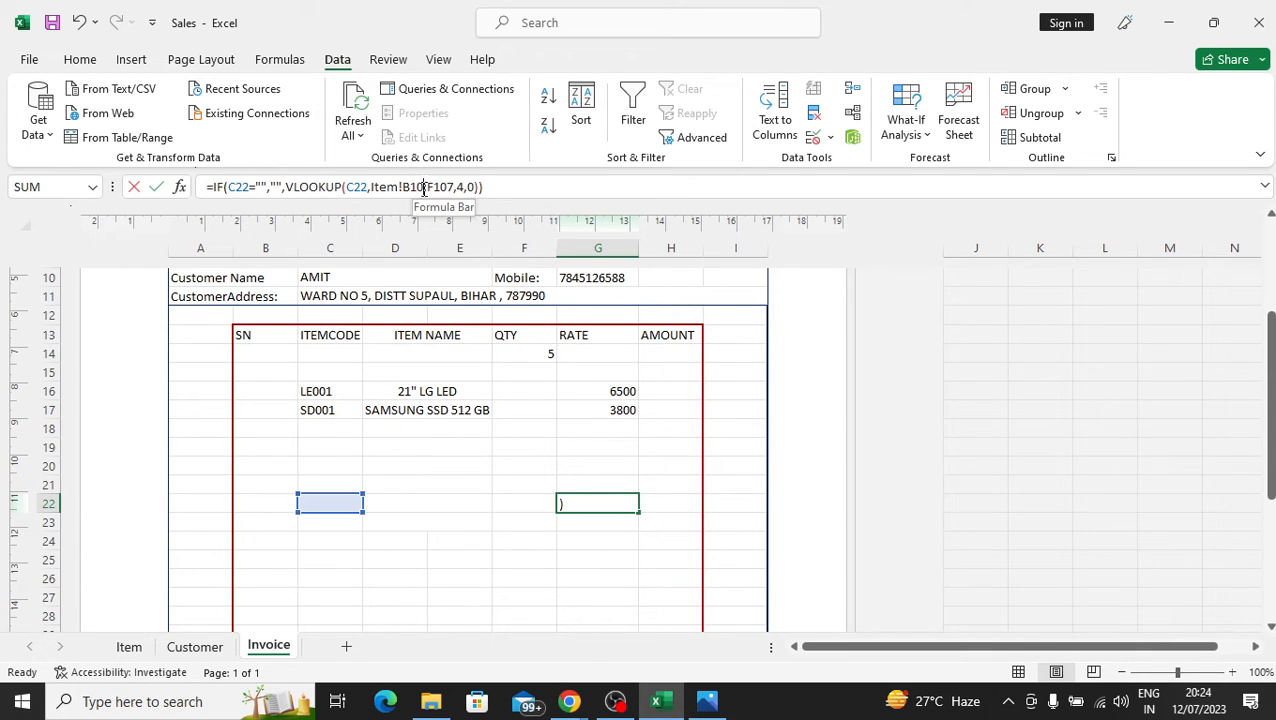
key("BackSpace")
key("BackSpace")
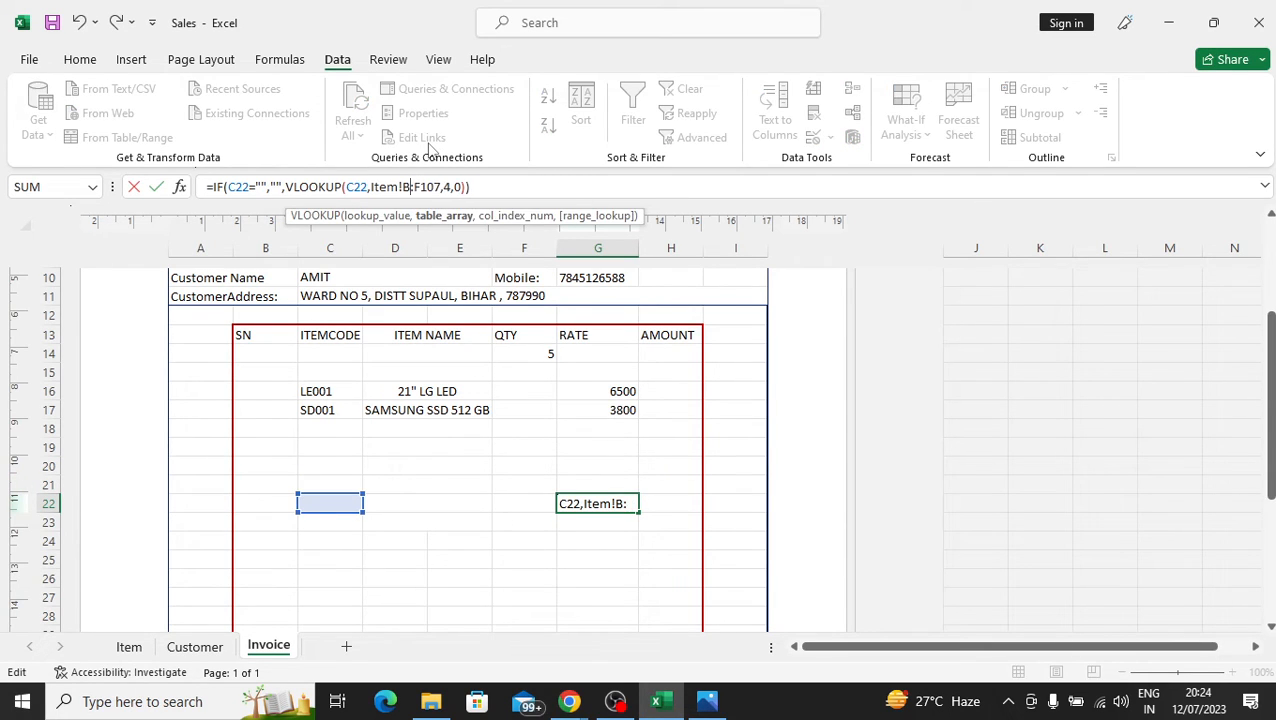
type("3")
key("Return")
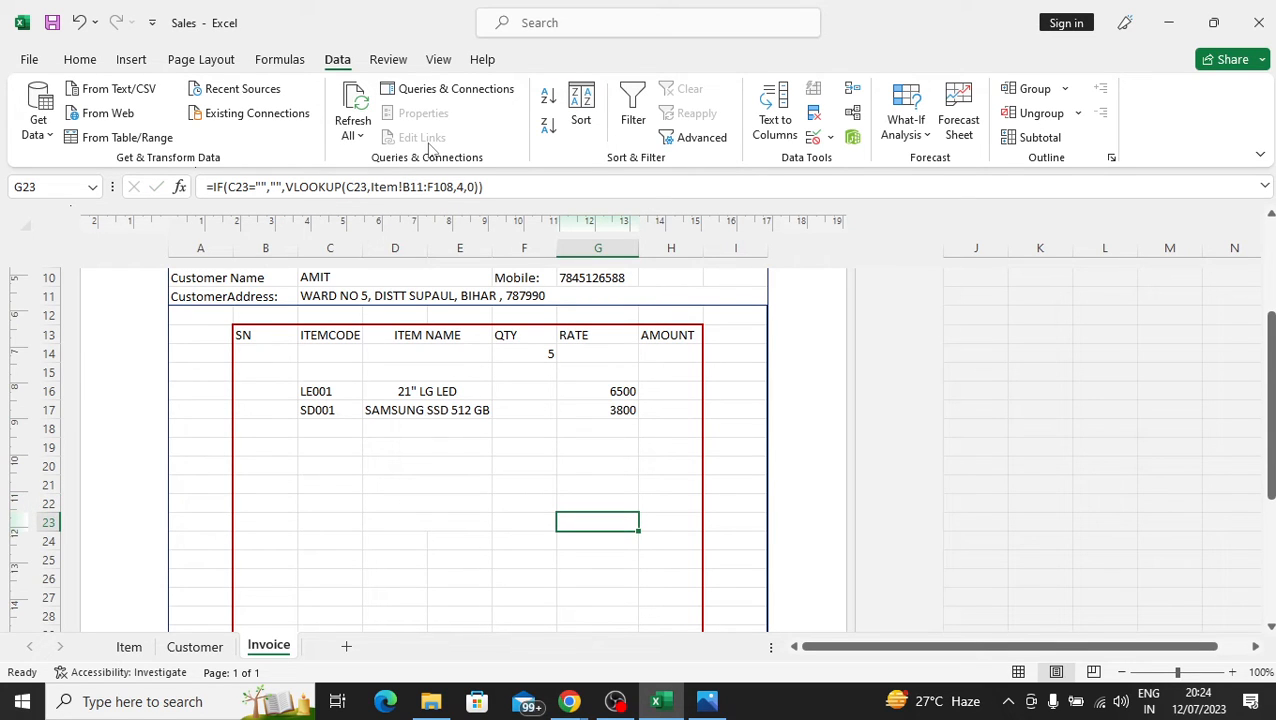
left_click(424, 187)
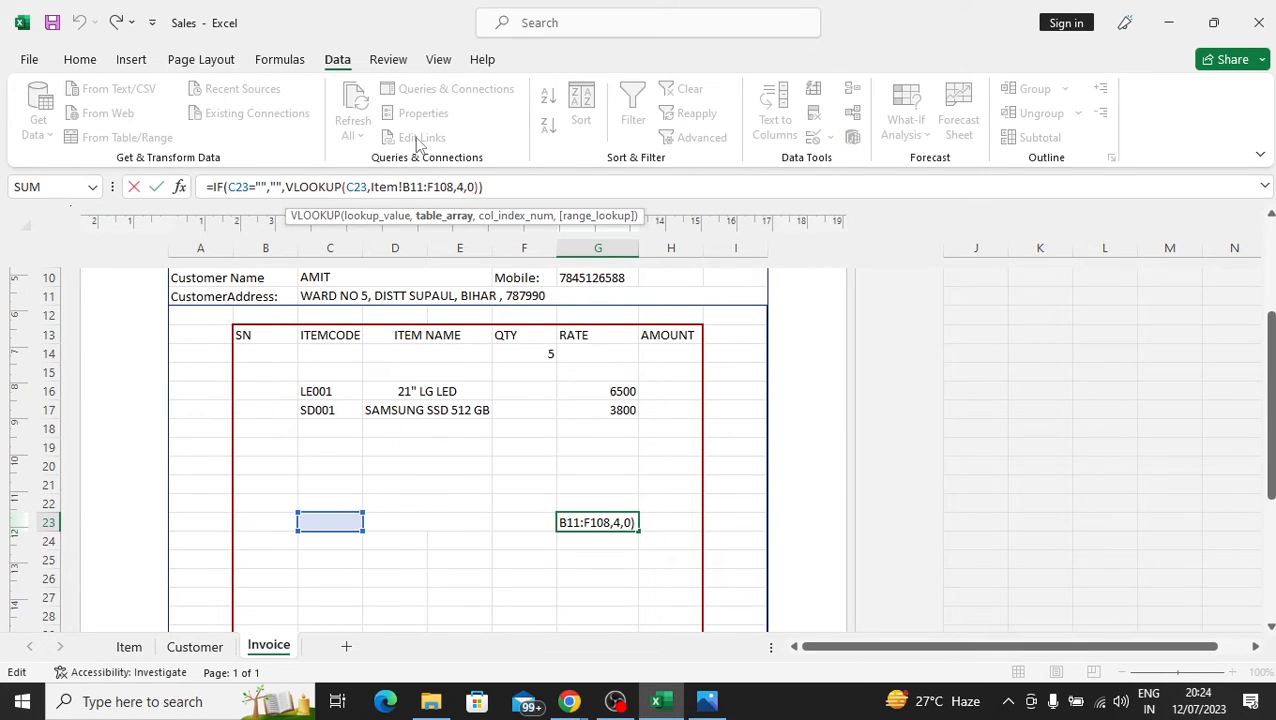
key("BackSpace")
type("3")
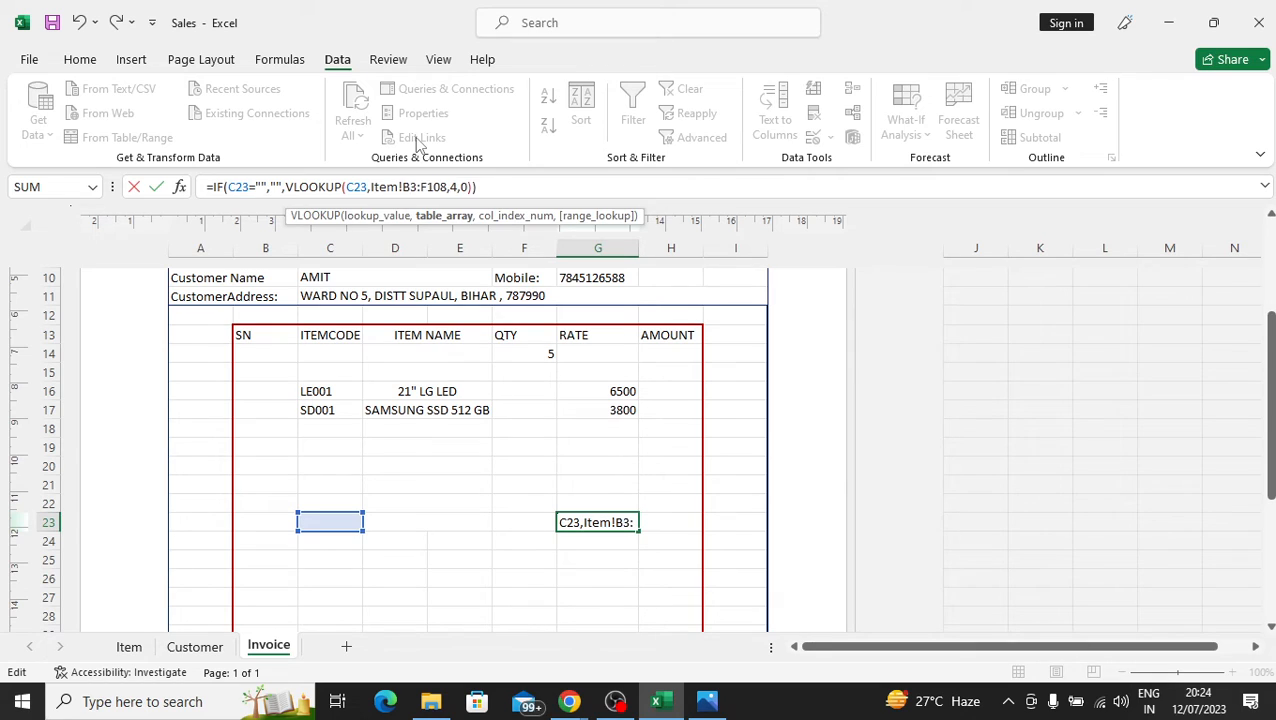
key("Return")
left_click(603, 525)
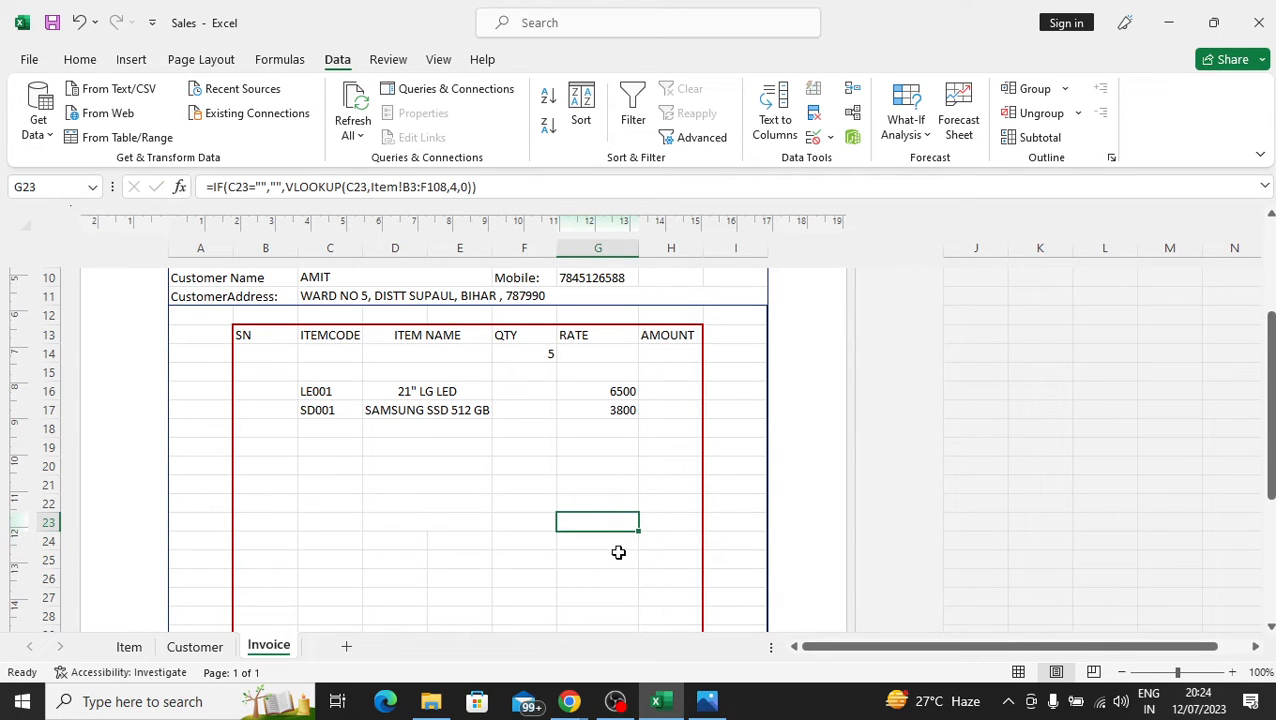
- Choose item code M001 for the first invoice line in C14 and PR001 for the second in C15
left_click(332, 356)
left_click(370, 354)
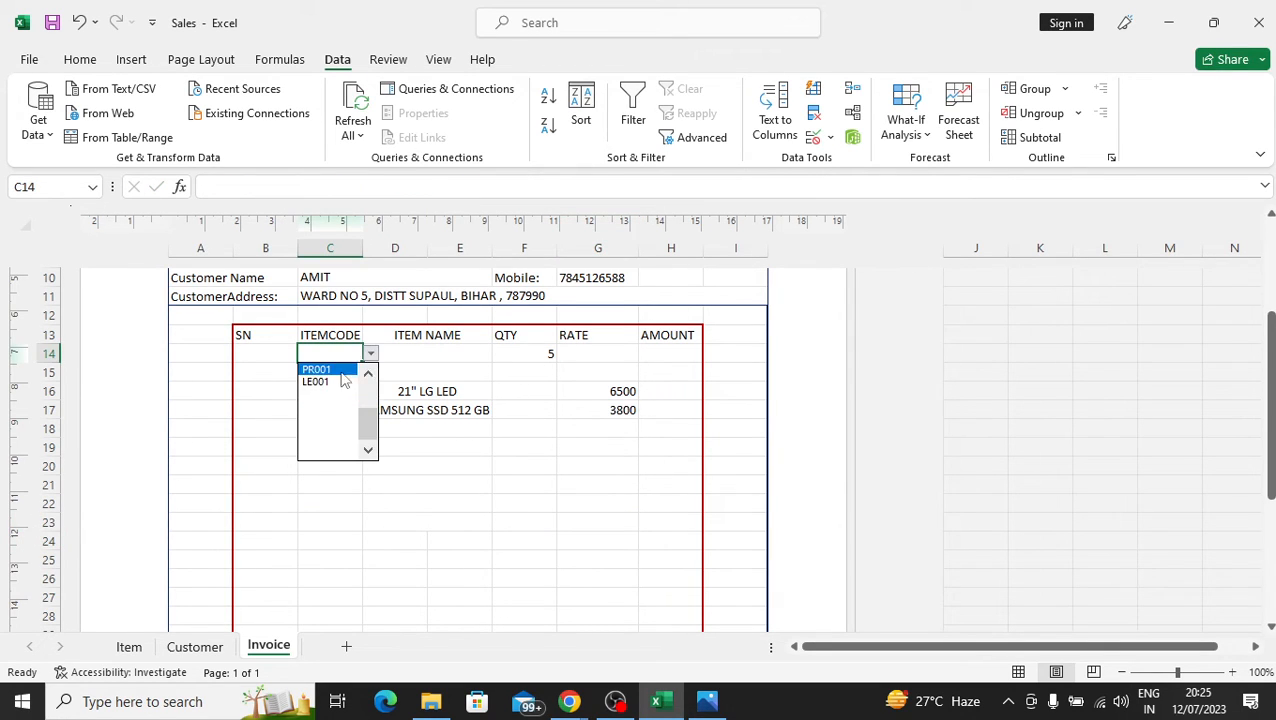
left_click(368, 375)
left_click(368, 375)
left_click(317, 370)
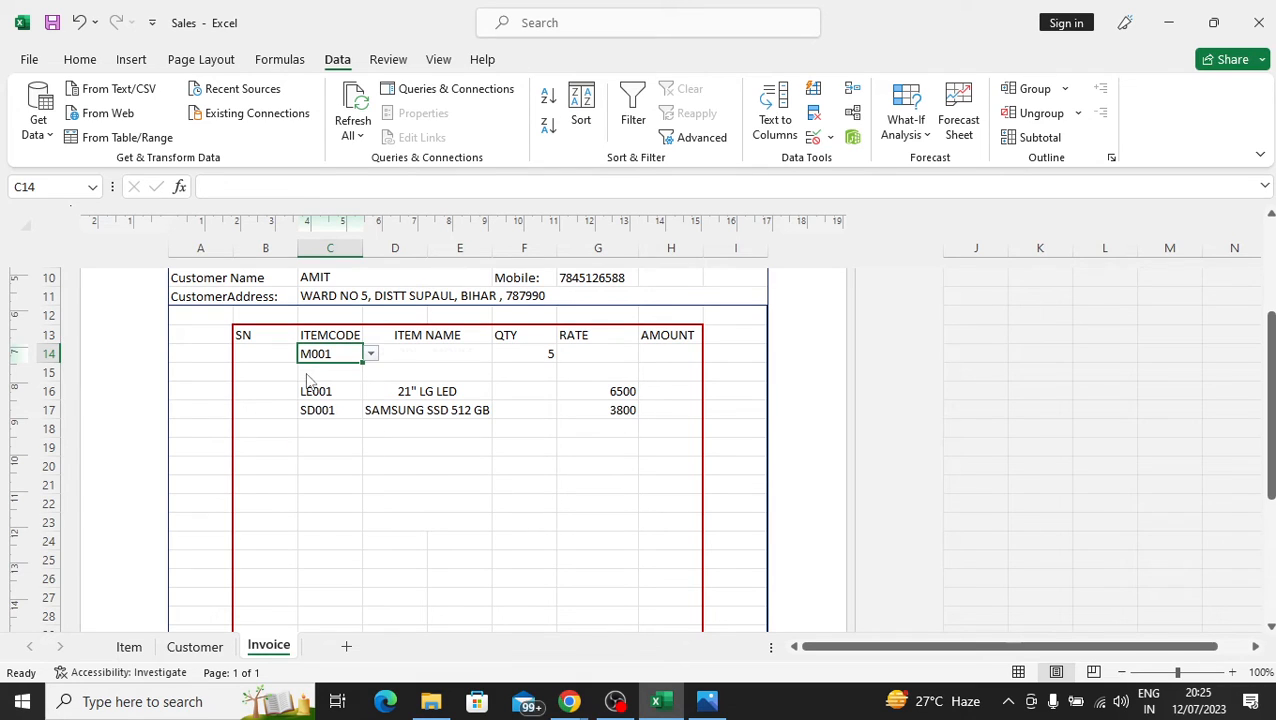
left_click(340, 374)
left_click(370, 373)
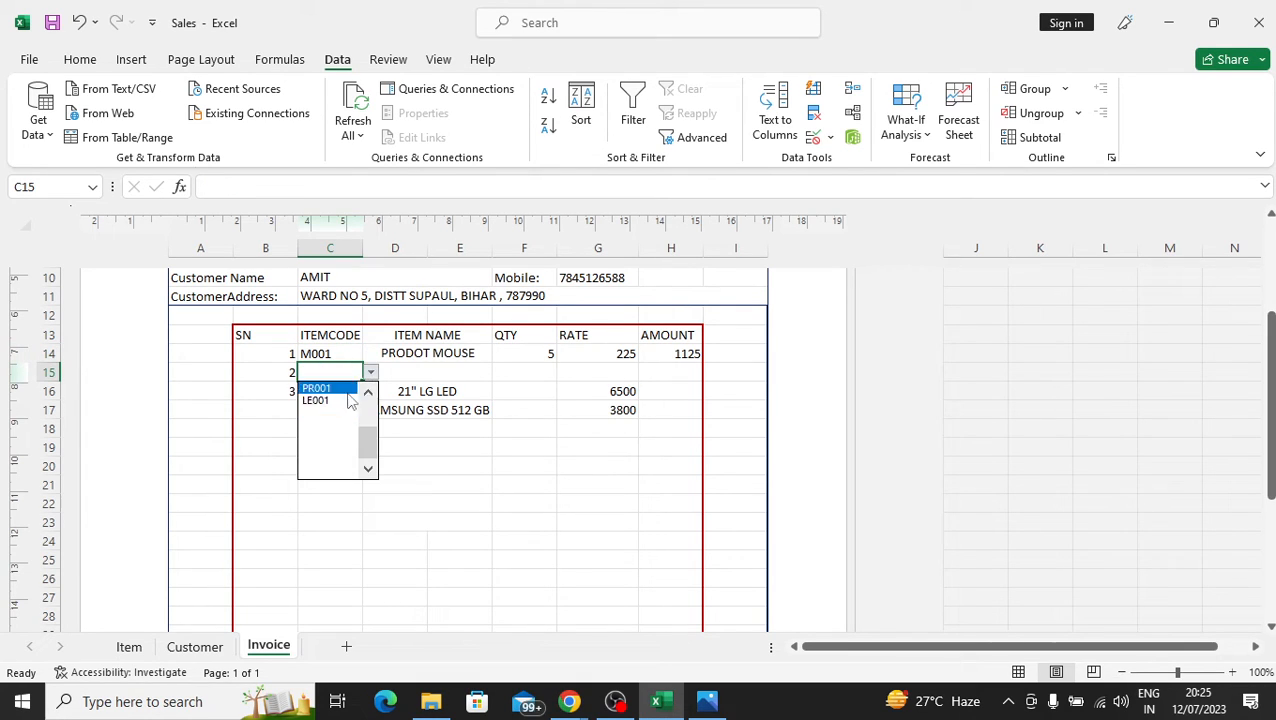
left_click(340, 390)
- Change the item code of the third invoice line in C16 to HD001
left_click(340, 395)
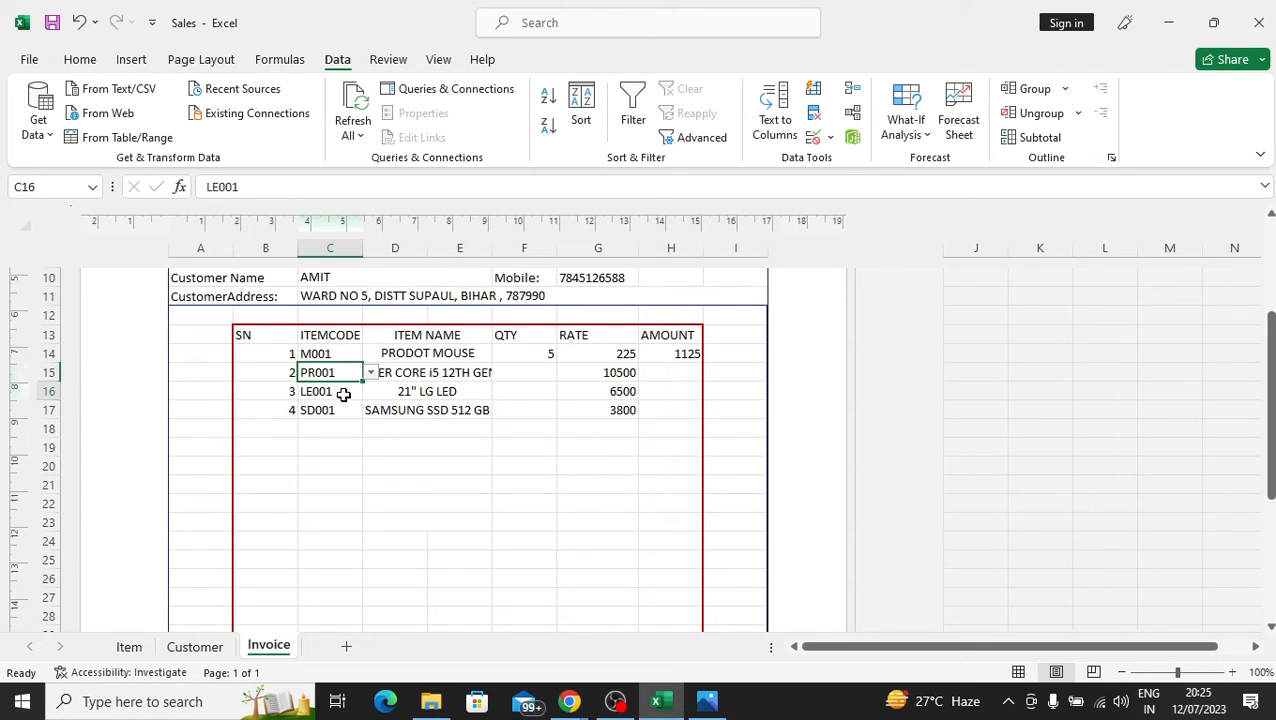
left_click(372, 393)
left_click(367, 411)
left_click(367, 410)
left_click(367, 410)
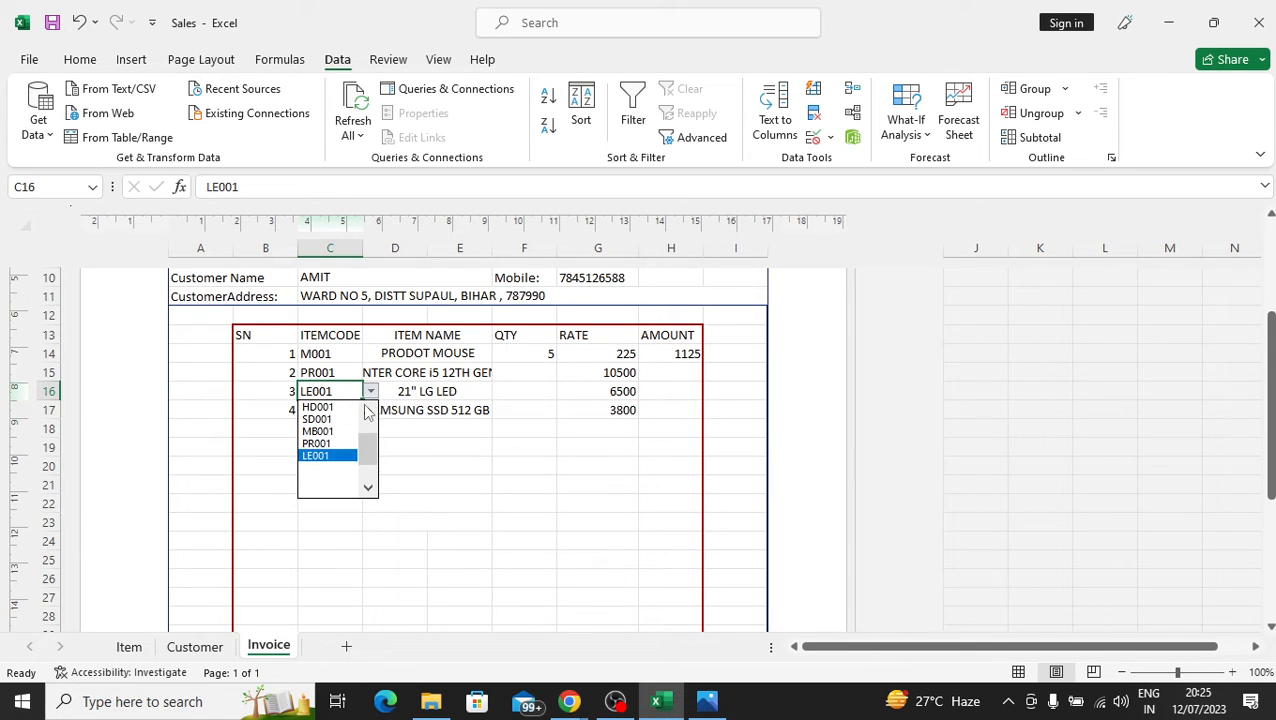
left_click(367, 410)
left_click(367, 410)
left_click(367, 410)
left_click(332, 442)
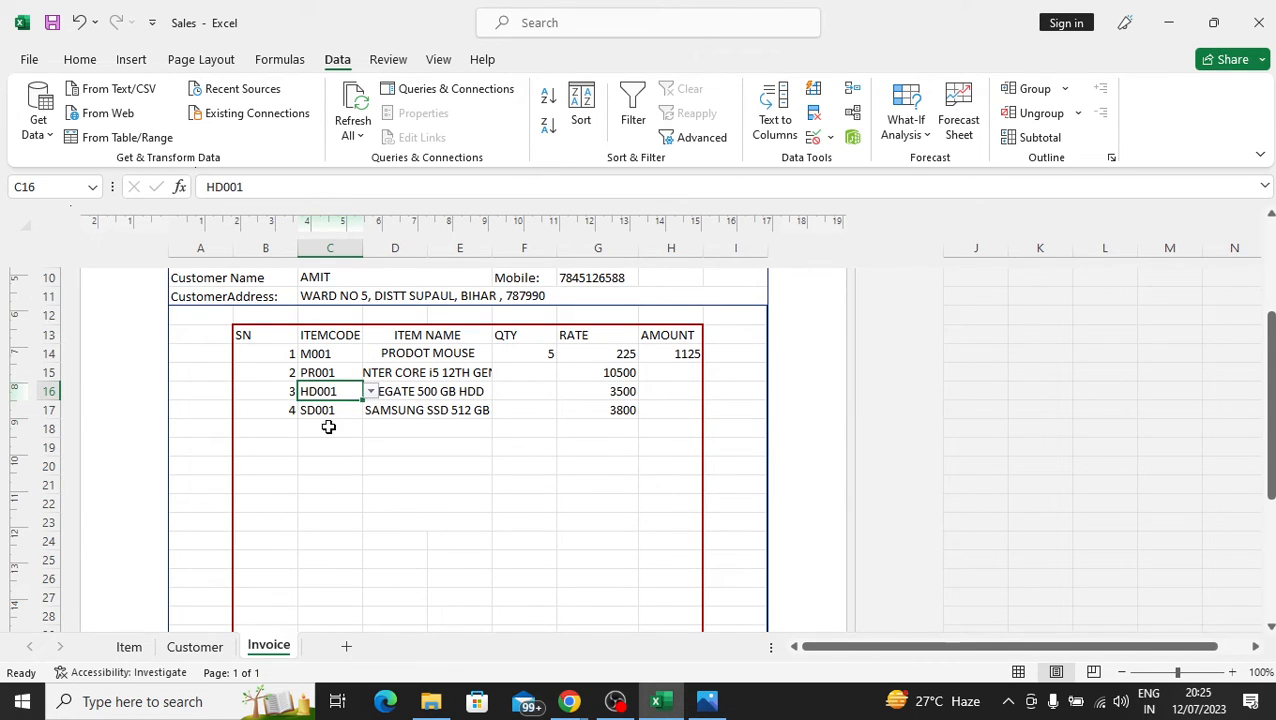
- Choose item code LE001 for the invoice lines in C18, C19 and C20
left_click(333, 428)
left_click(370, 429)
left_click(340, 463)
left_click(342, 450)
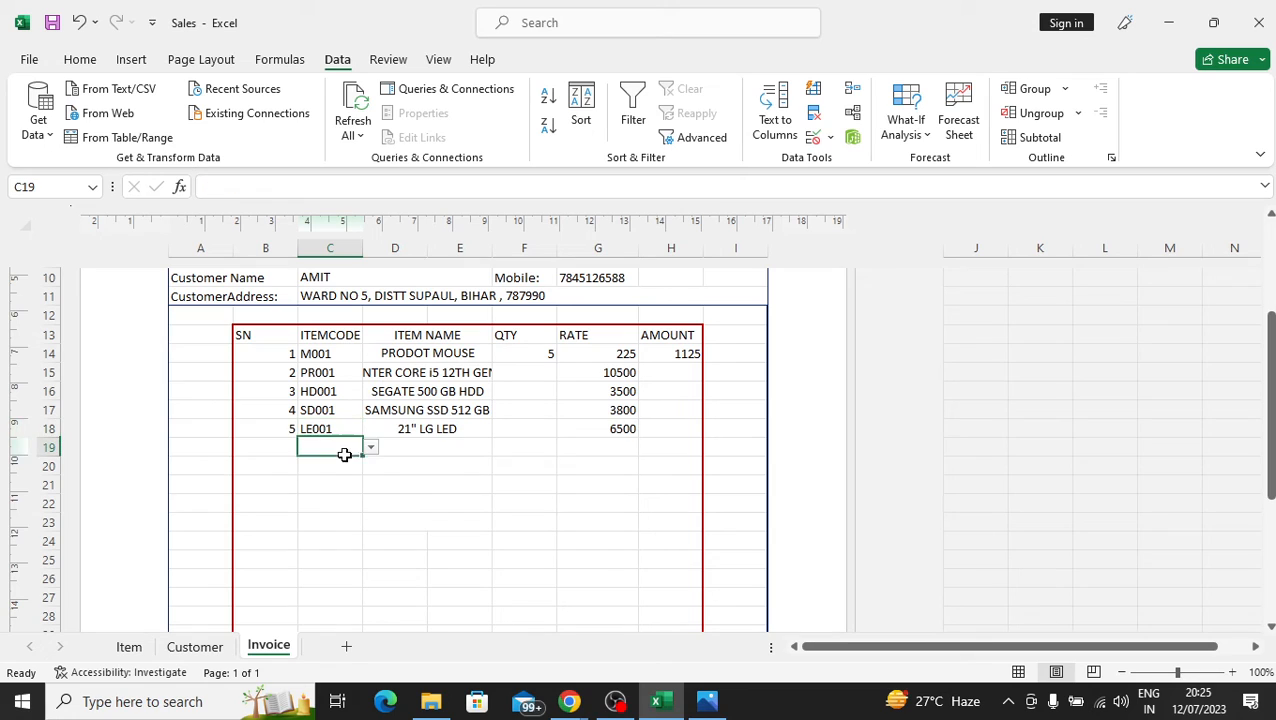
left_click(370, 447)
left_click(358, 476)
left_click(345, 466)
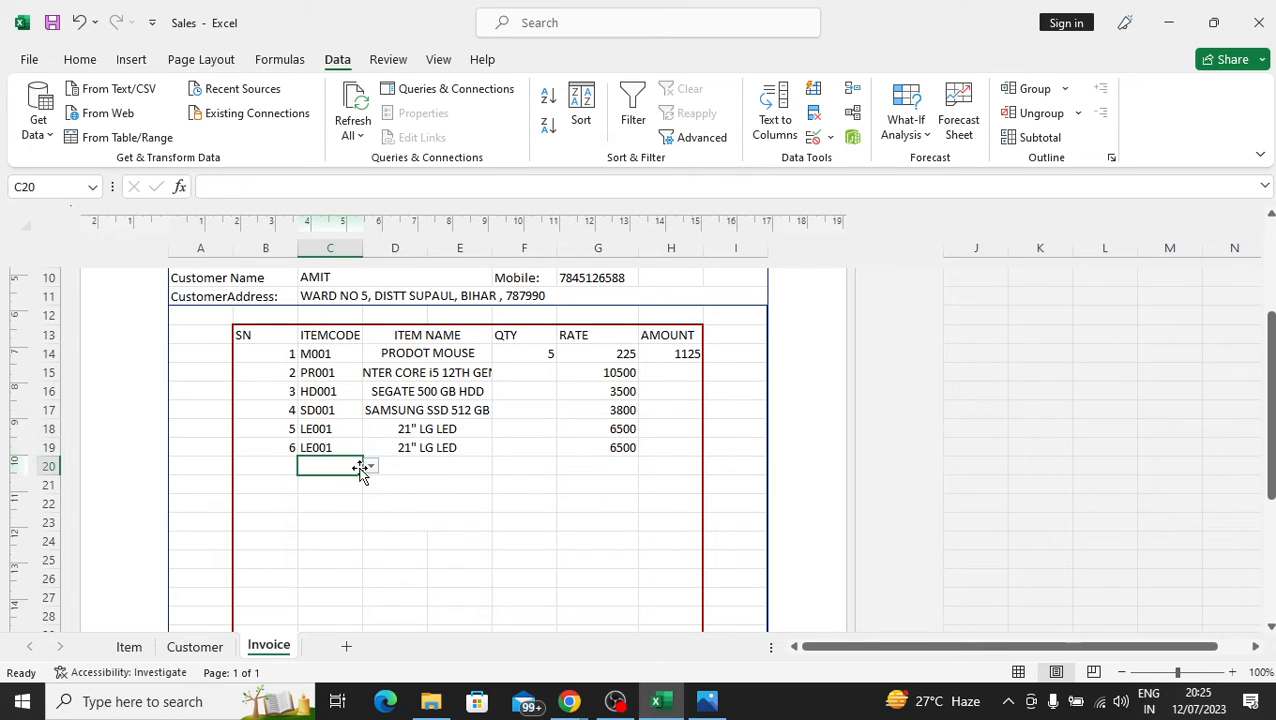
left_click(370, 466)
left_click(337, 497)
- Try item codes LE001 and RM001 for the eighth invoice line in C21, ending with SD001
left_click(340, 486)
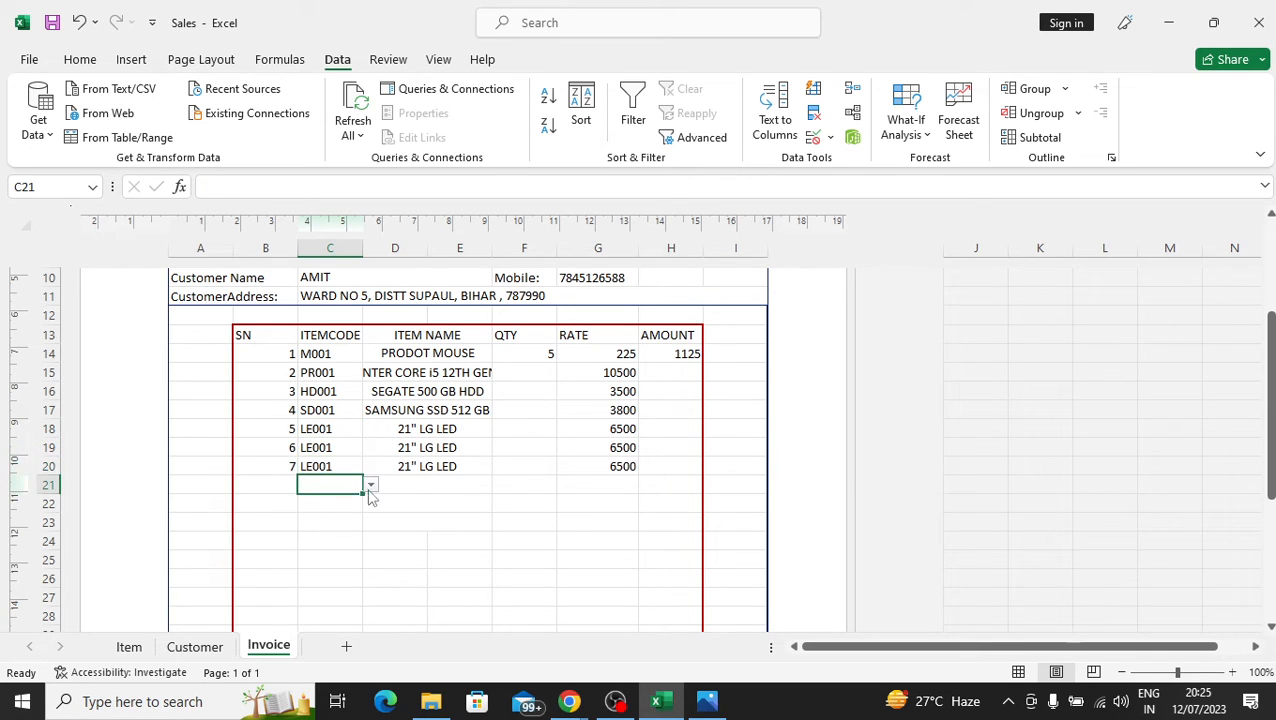
left_click(370, 485)
left_click(345, 512)
left_click(370, 485)
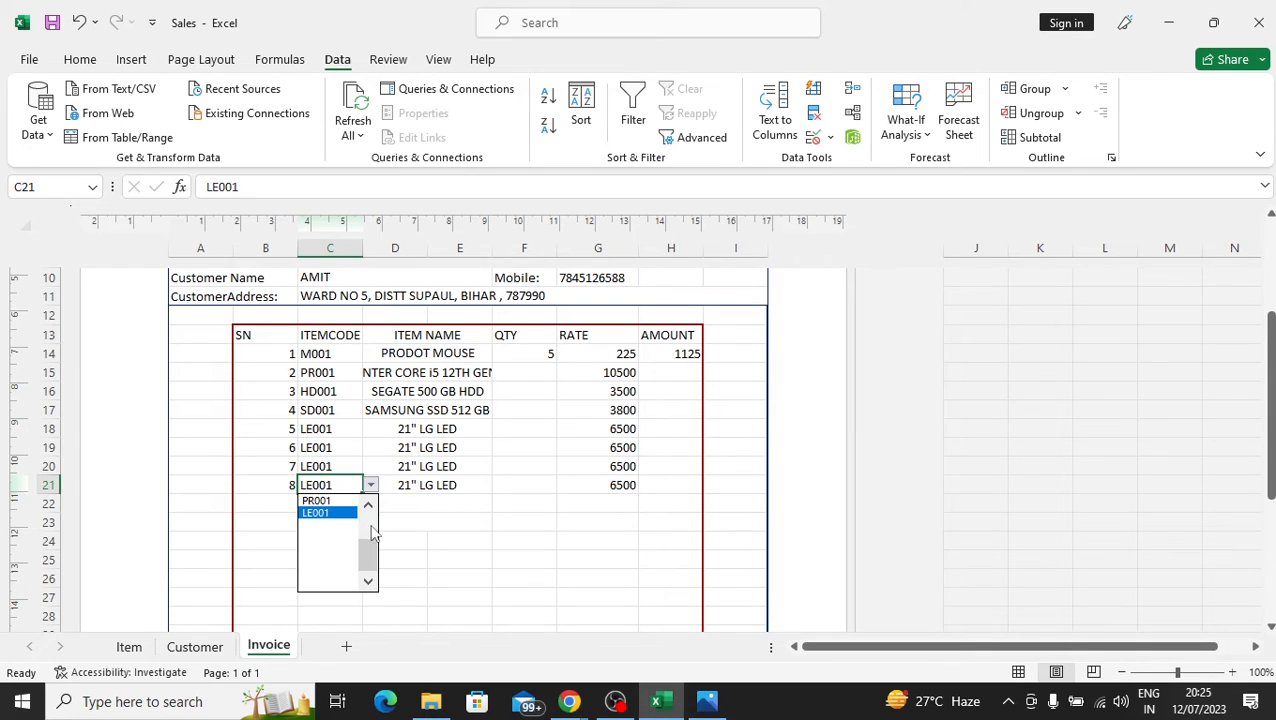
left_click(333, 528)
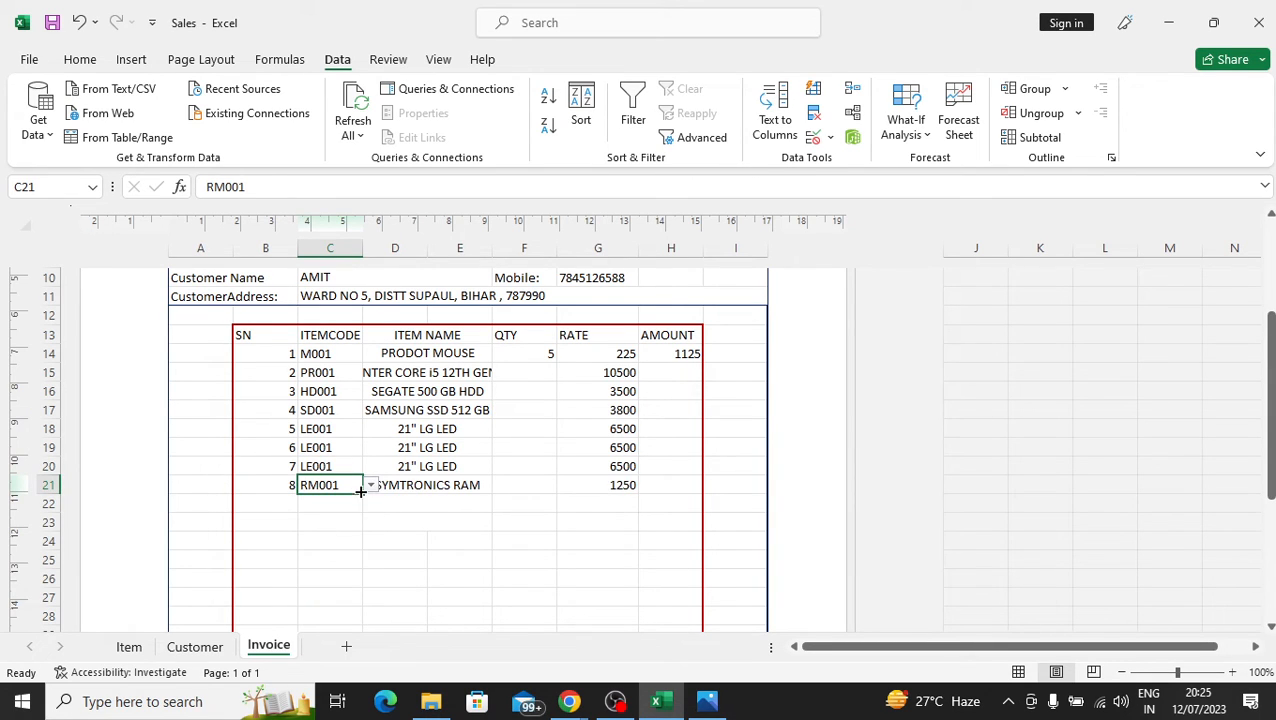
left_click(370, 485)
left_click(338, 521)
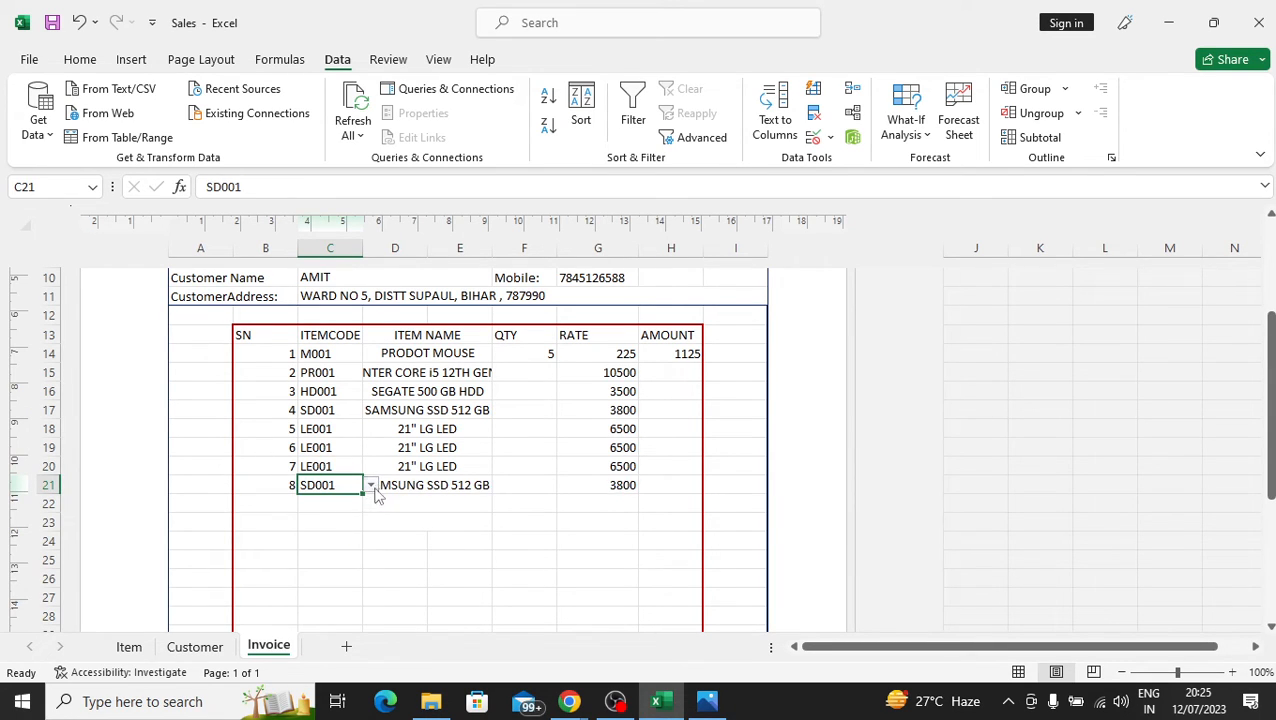
left_click(372, 487)
left_click(291, 508)
- Choose item code LE001 in C22 and PR001 in C23 for the last two invoice lines
left_click(350, 503)
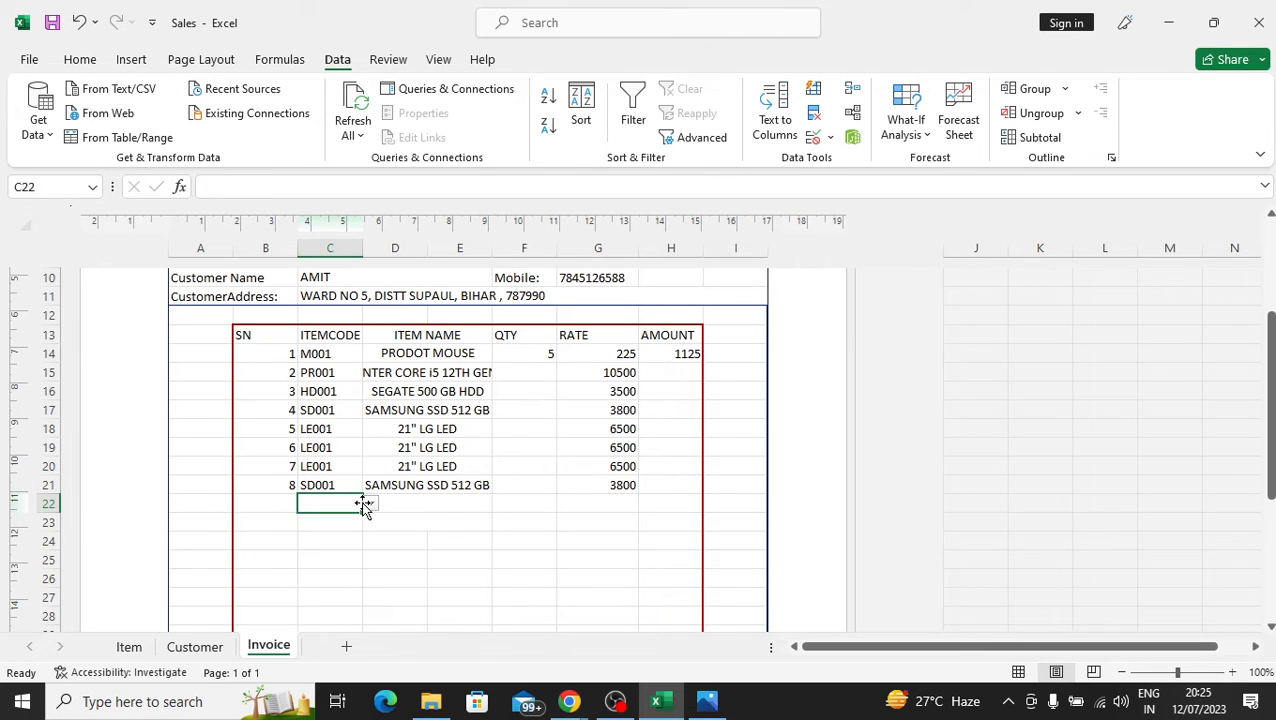
left_click(369, 505)
left_click(333, 530)
left_click(315, 524)
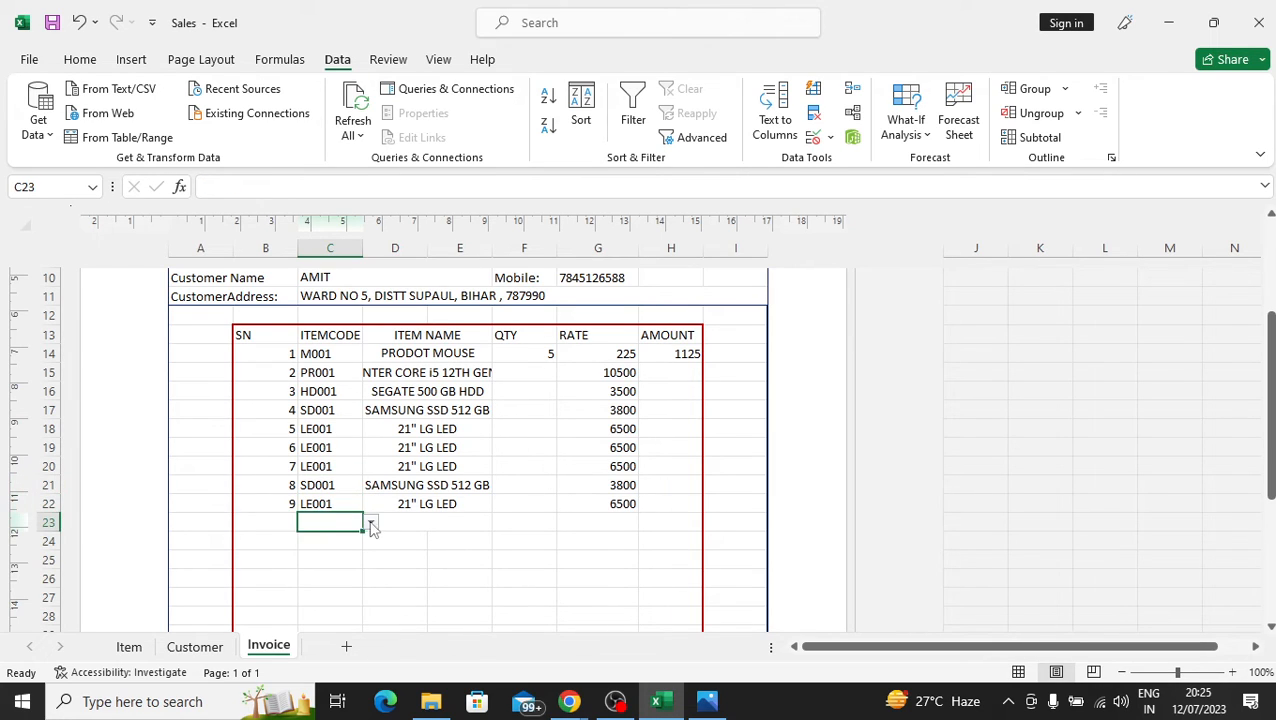
left_click(370, 524)
left_click(318, 534)
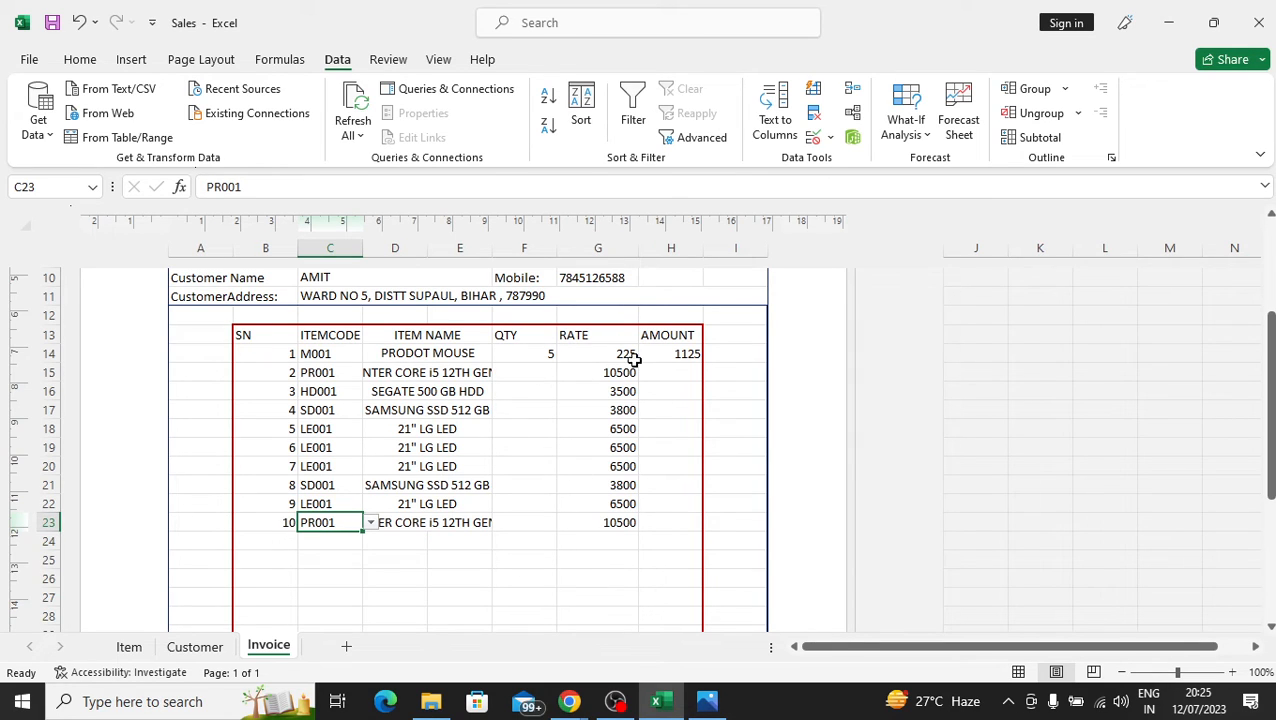
- Fill the amount formula from H14 down through H23
left_click(670, 355)
key("shift+Down")
key("shift+Down")
key("shift+Down")
key("shift+Down")
key("shift+Down")
key("shift+Down")
key("shift+Down")
key("shift+Down")
key("shift+Down")
key("shift+Down")
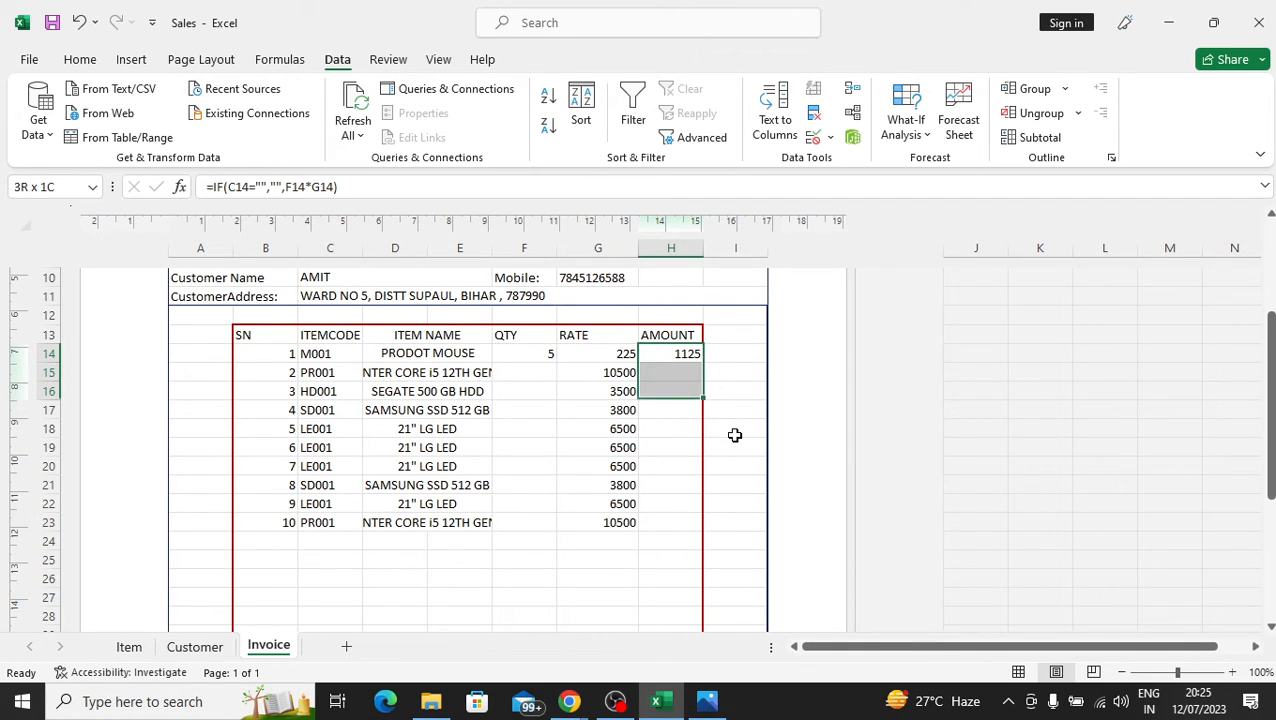
key("shift+Up")
key("shift+Up")
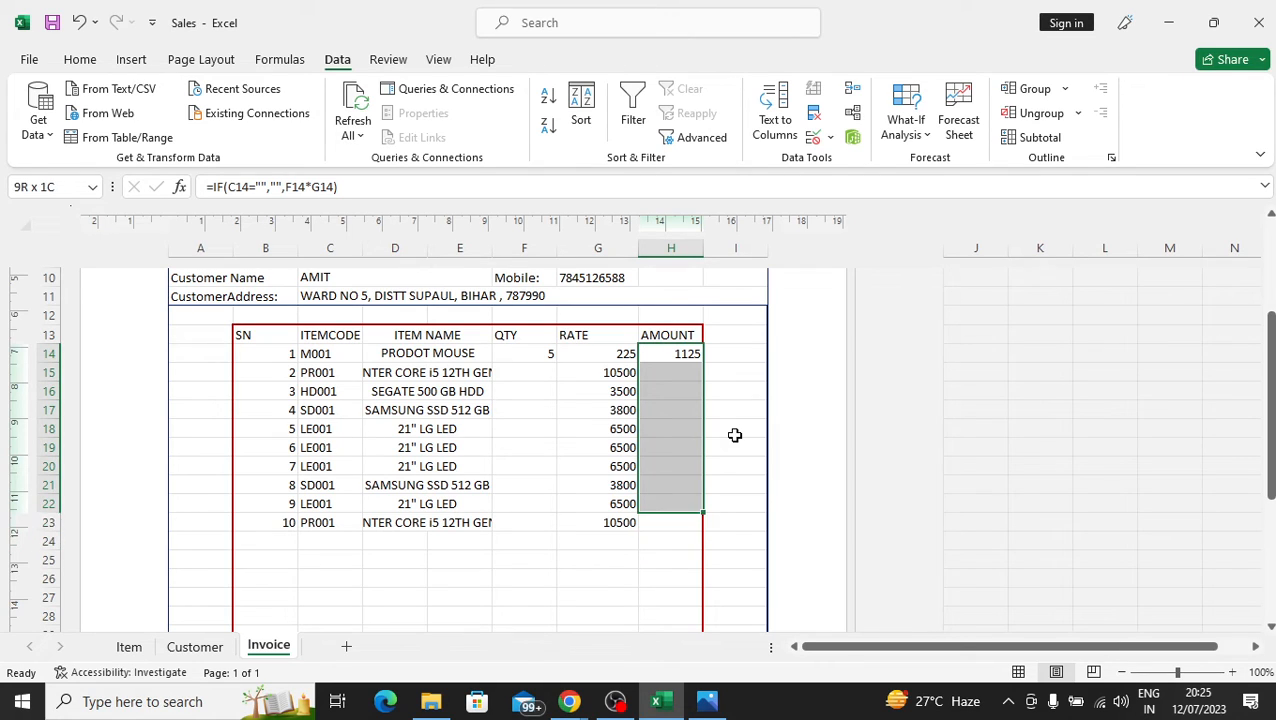
key("shift+Down")
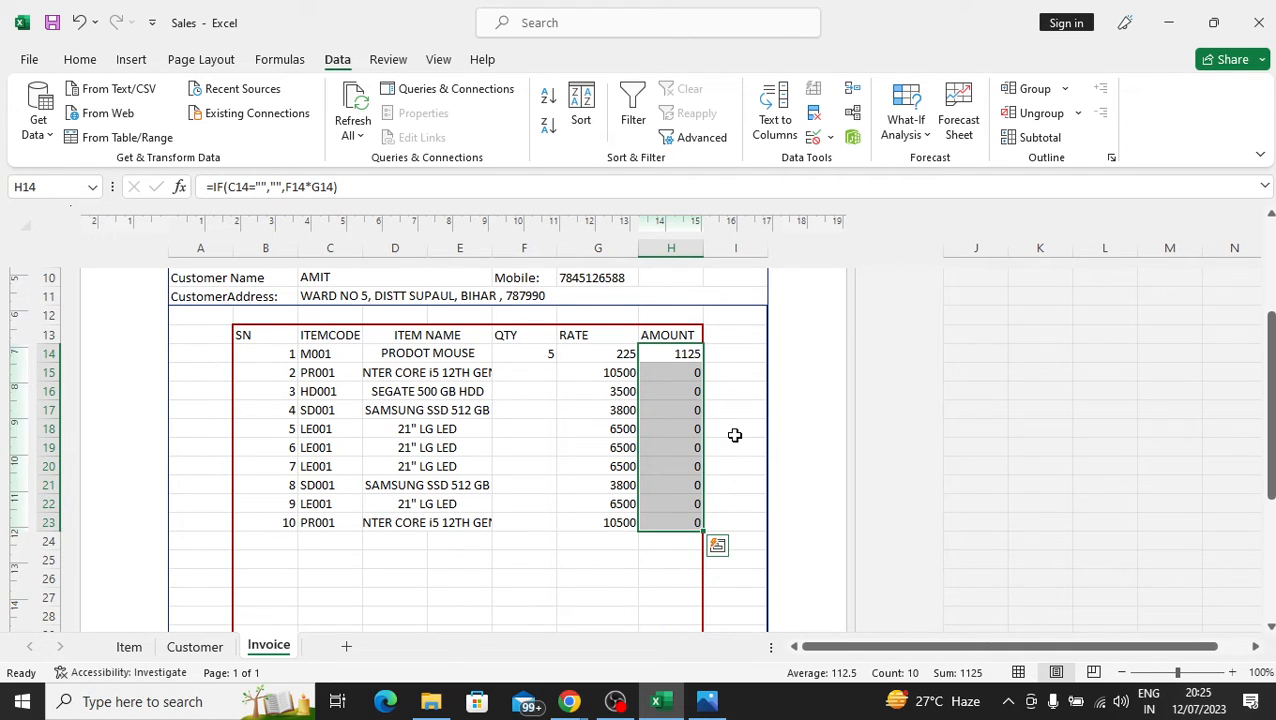
- Examine the copied amount formulas in column H, including those in H15 and H23
key("Down")
key("Down")
key("Down")
key("Down")
key("Up")
key("Up")
key("Up")
key("Up")
key("Up")
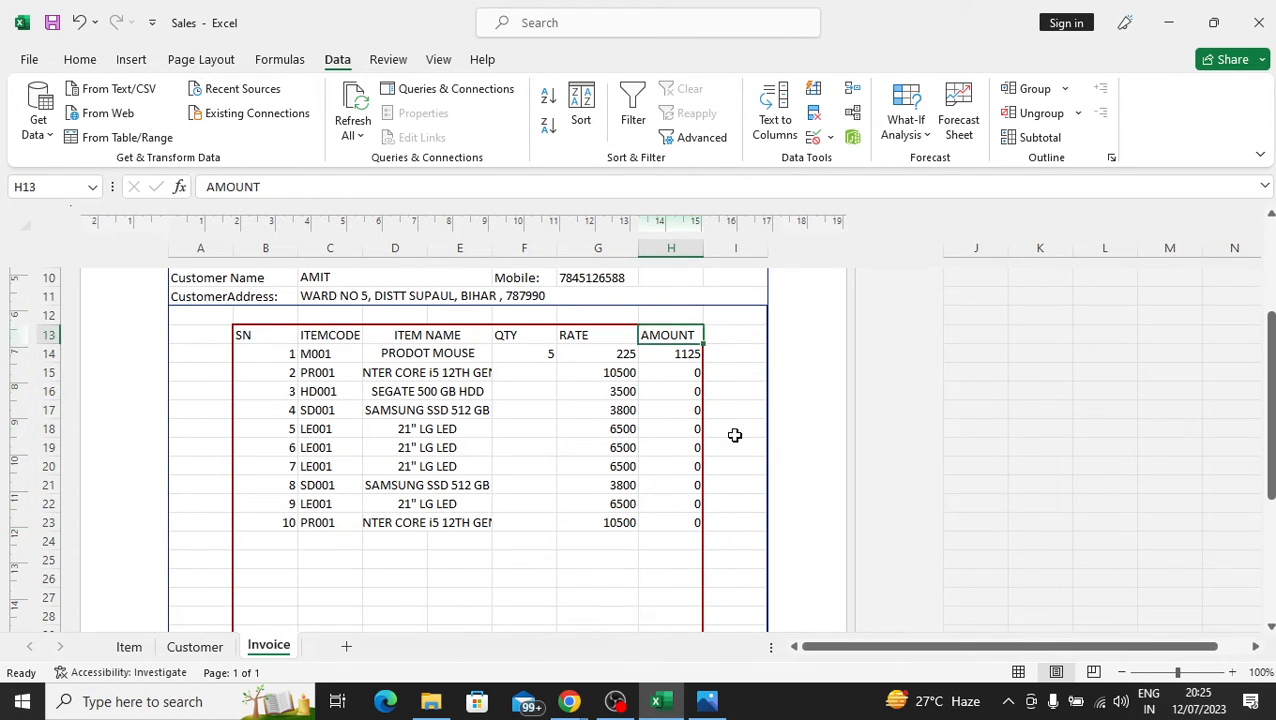
key("Down")
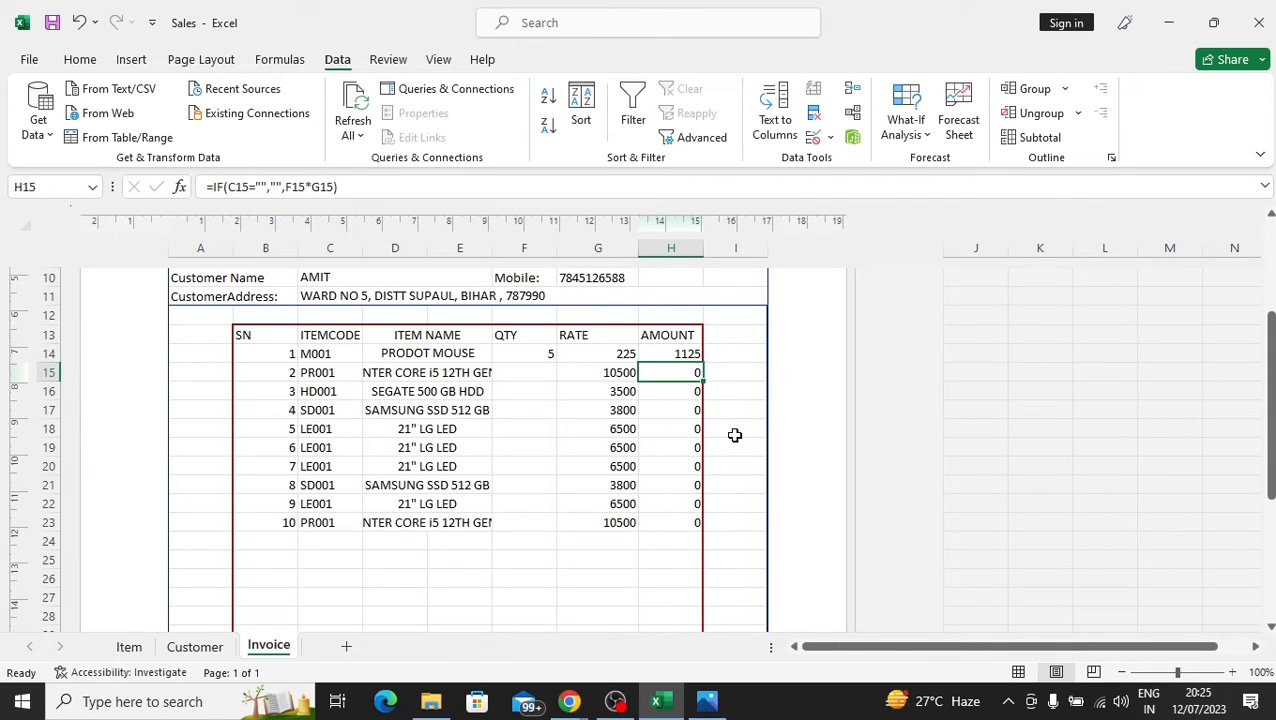
left_click(689, 373)
left_click(690, 528)
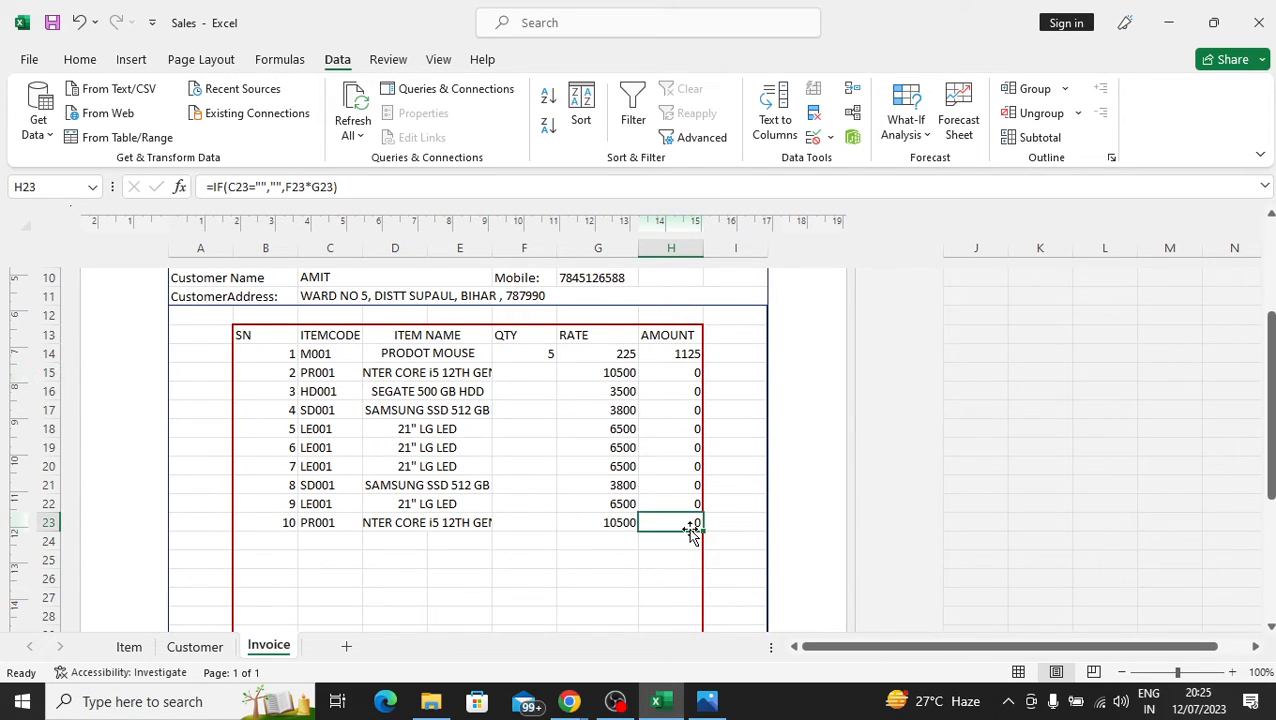
- Enter the quantities 10, 5, 6 and 7 for the invoice lines in F15 through F18
left_click(540, 374)
type("10")
key("Return")
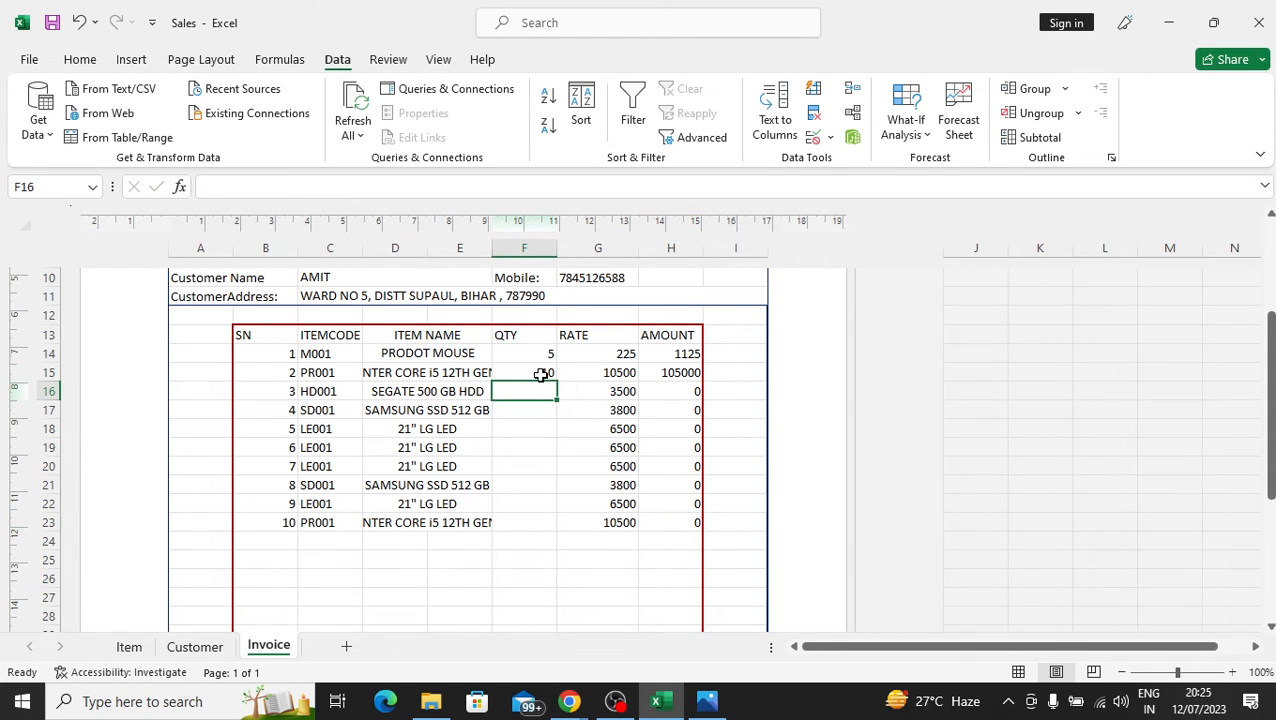
type("5")
key("Return")
type("6")
key("Return")
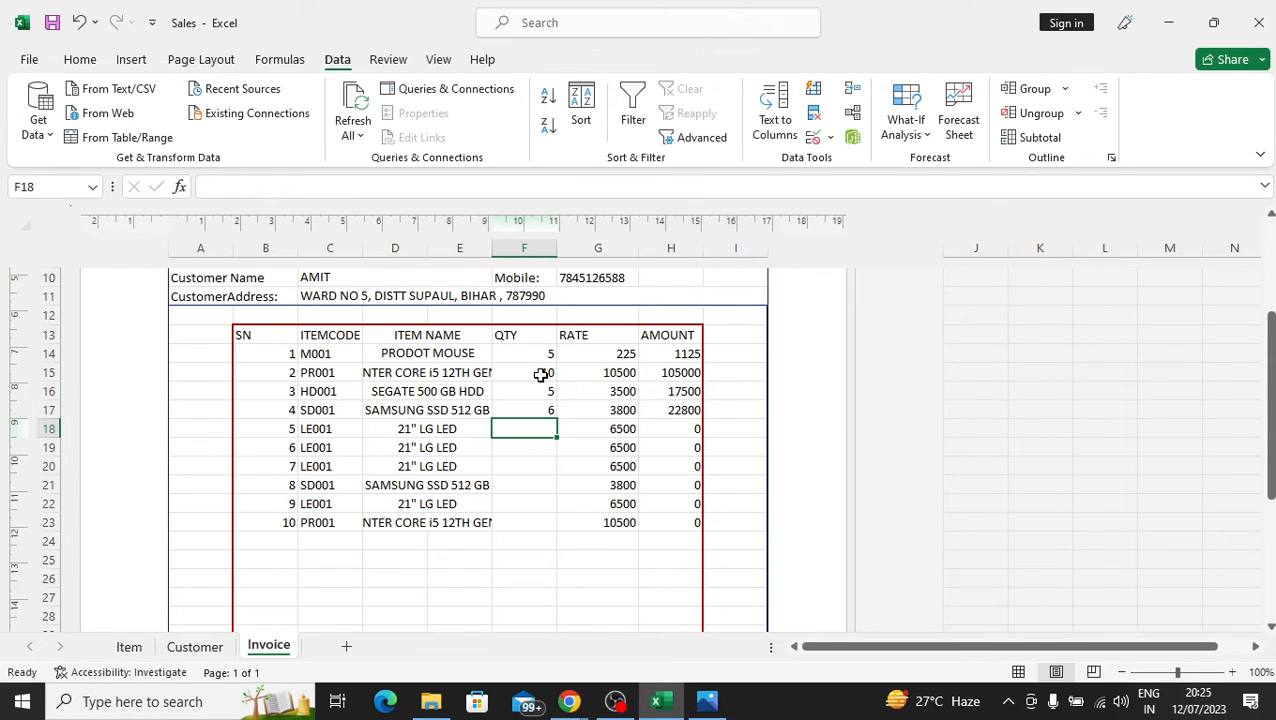
type("7")
key("Return")
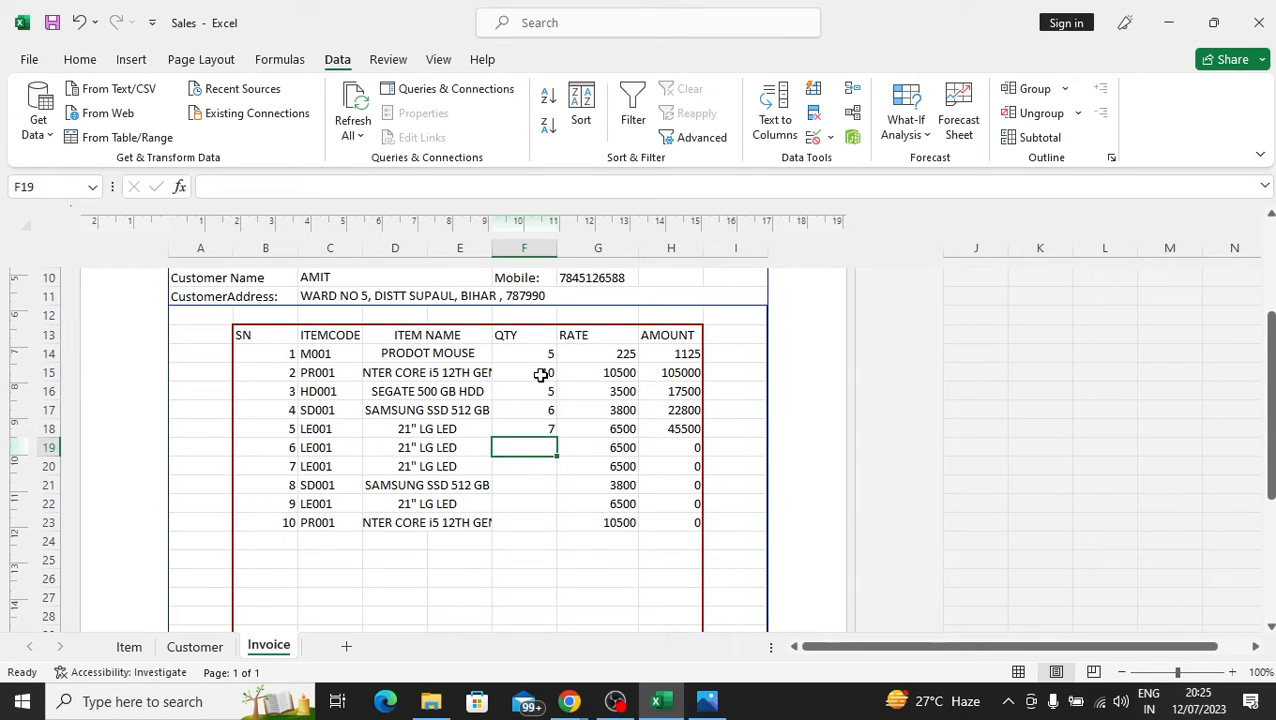
- Enter the quantities 5, 9, 10, 11 and 6 for the invoice lines in F19 through F23
type("5")
key("Return")
type("9")
key("Return")
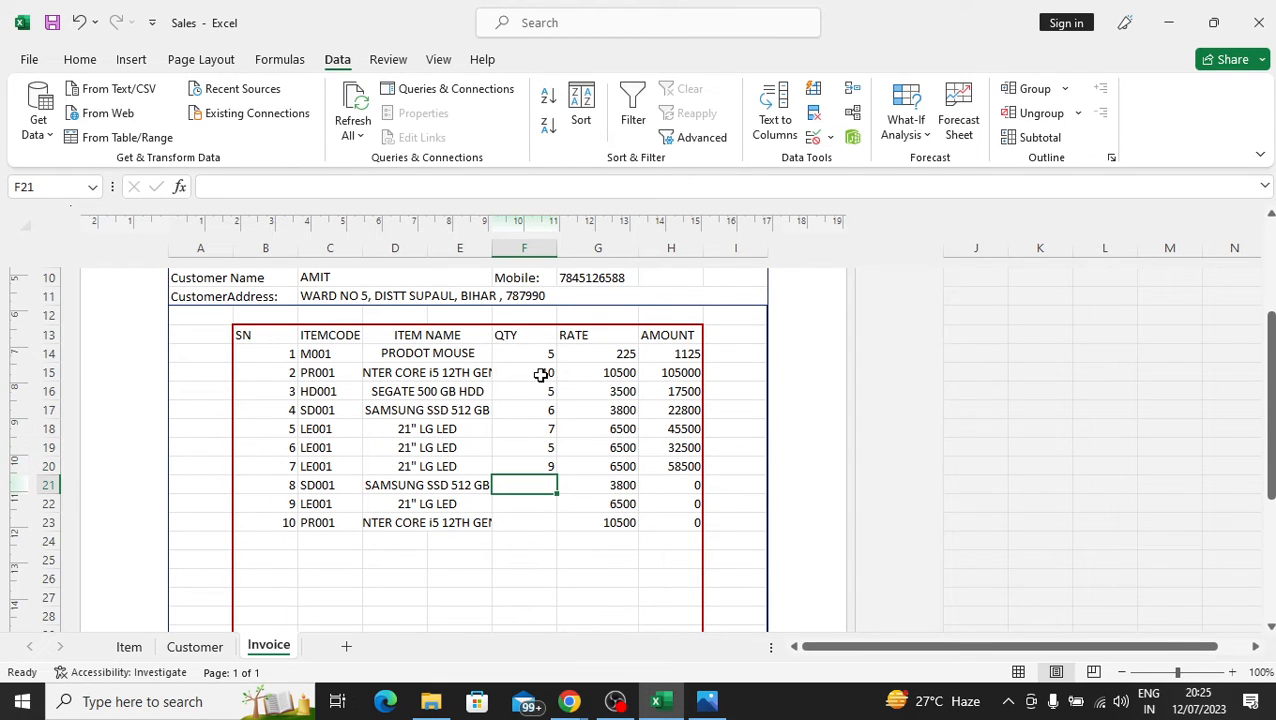
type("10")
key("Return")
type("11")
key("Return")
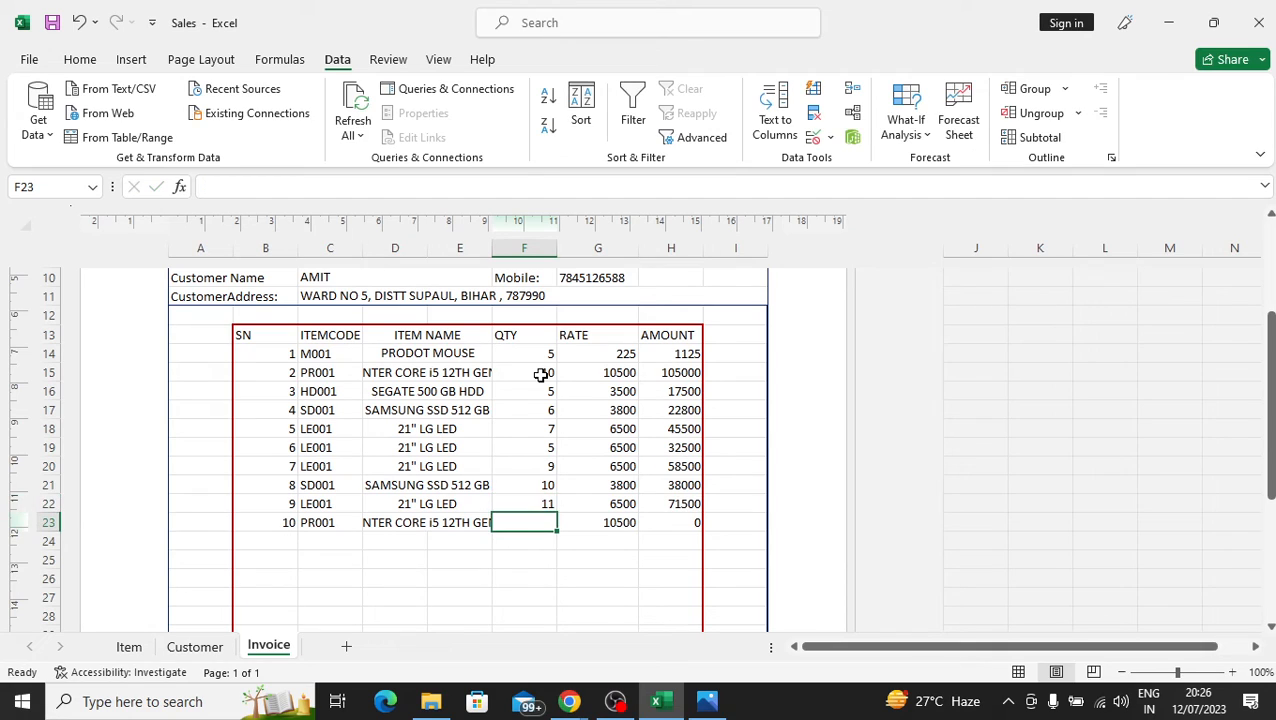
type("6")
key("Return")
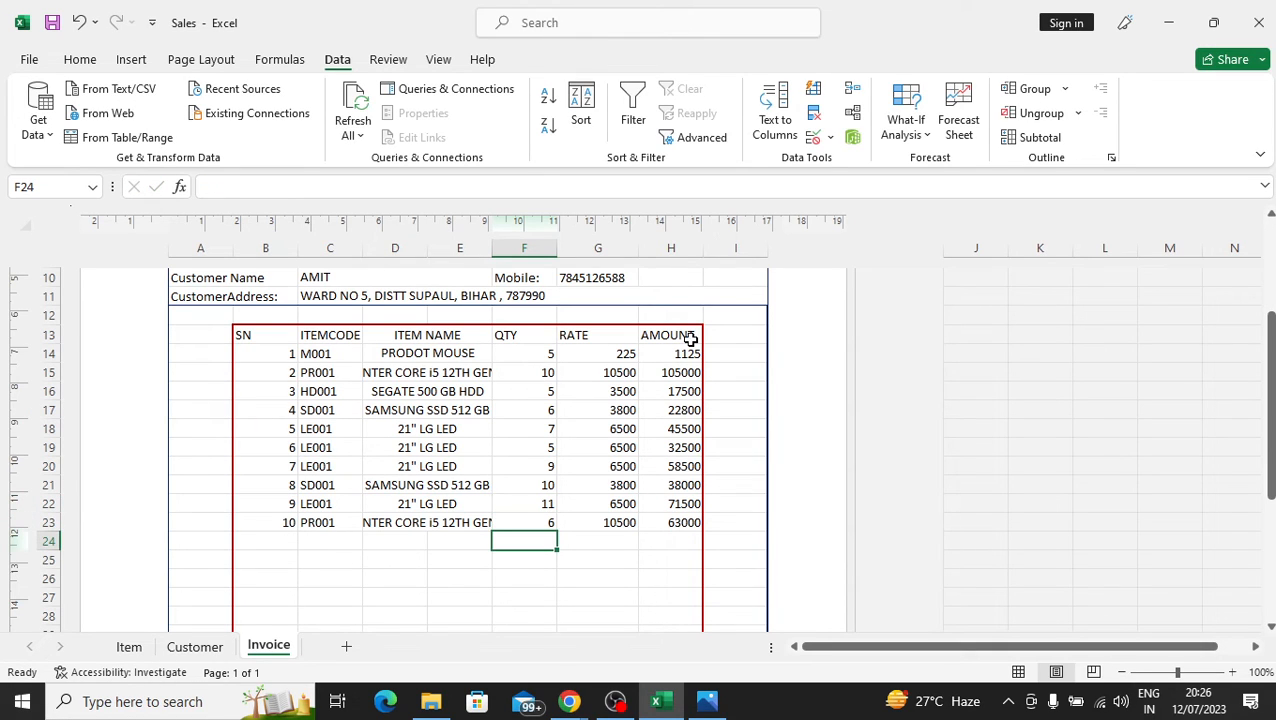
- Change the item code of the first invoice line in C14 to KB001
left_click(607, 501)
left_click(457, 411)
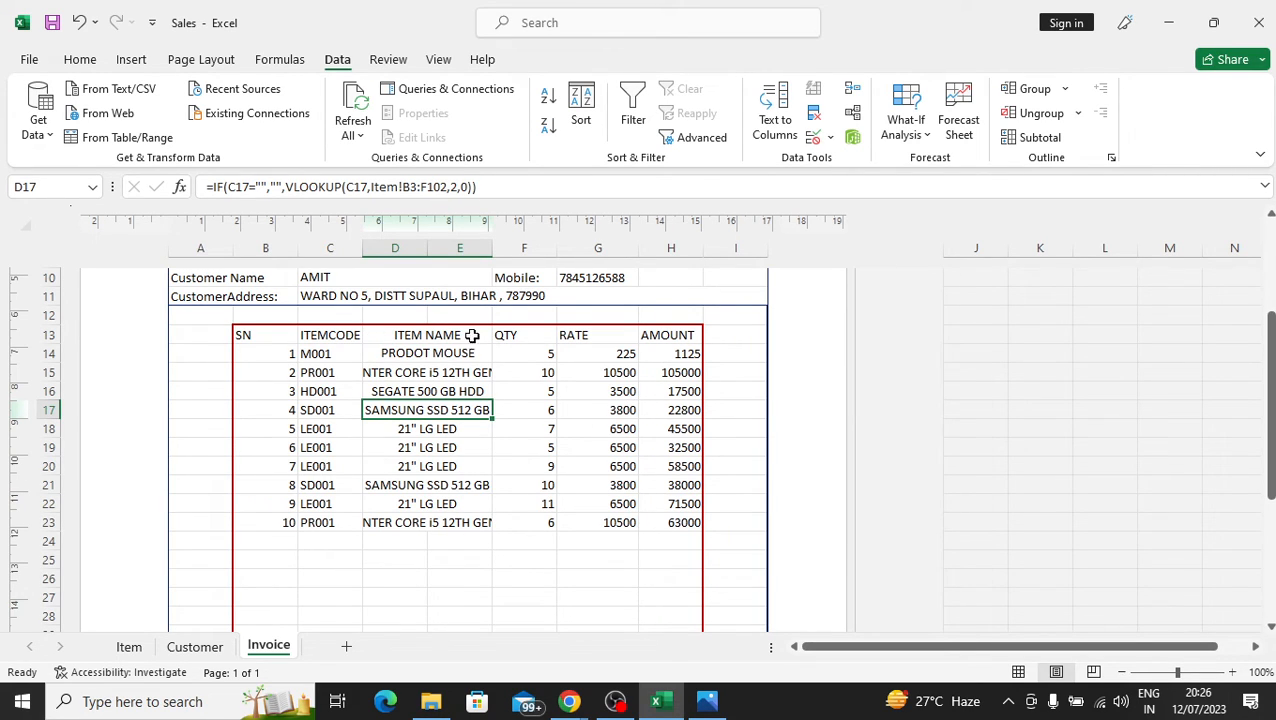
left_click(310, 353)
left_click(370, 354)
left_click(332, 377)
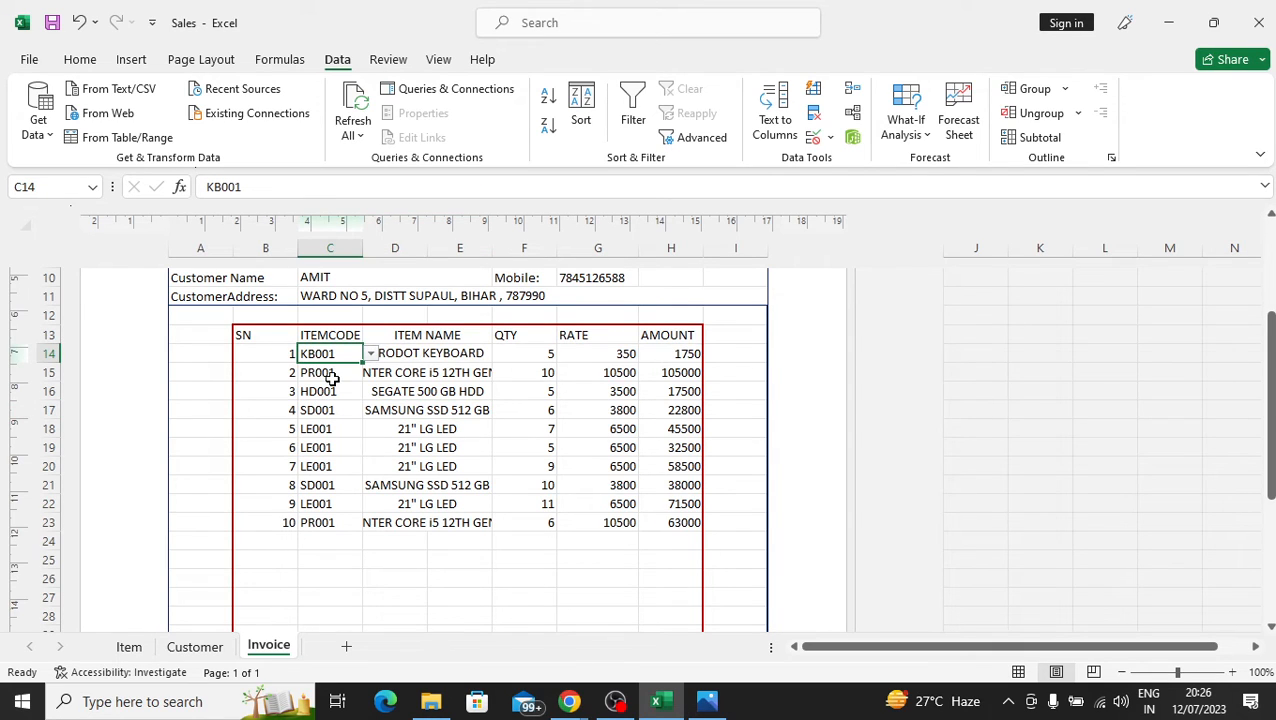
- Set the item codes in C14 and C23 to the blank list entry and clear the quantity in F23
left_click(370, 354)
left_click(337, 455)
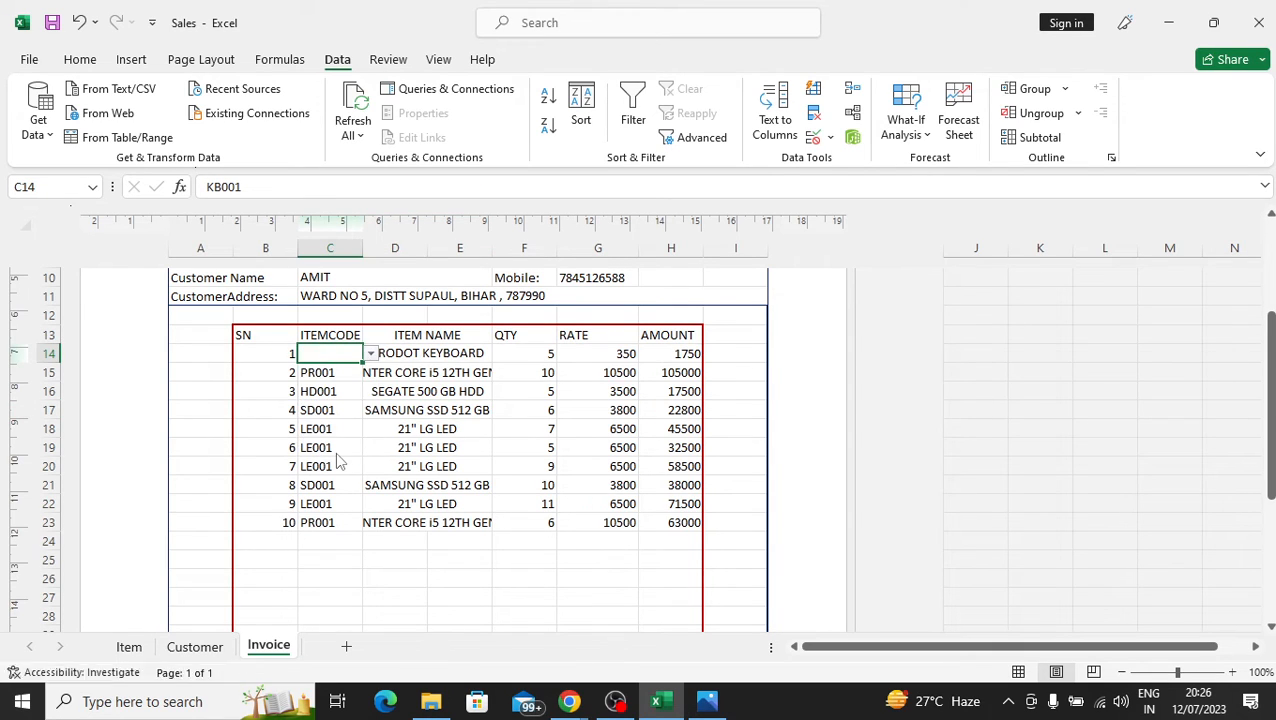
left_click(345, 522)
left_click(370, 522)
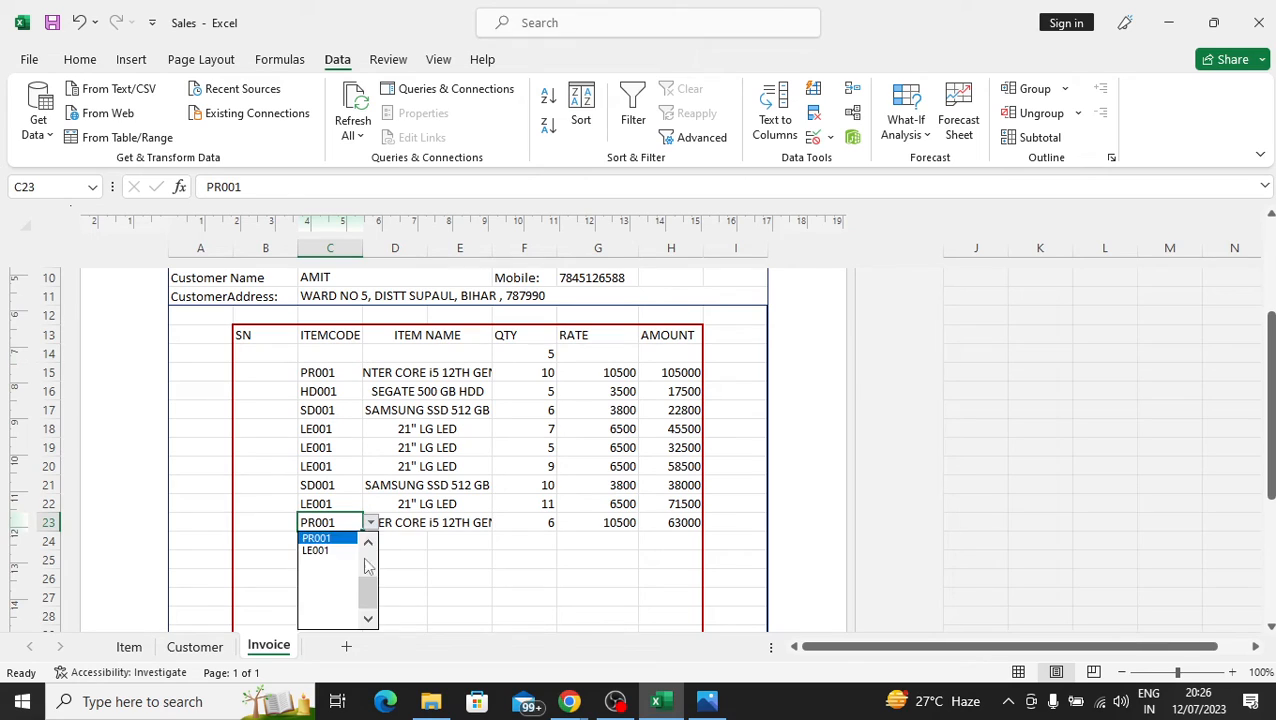
scroll(373, 568, "up", 2)
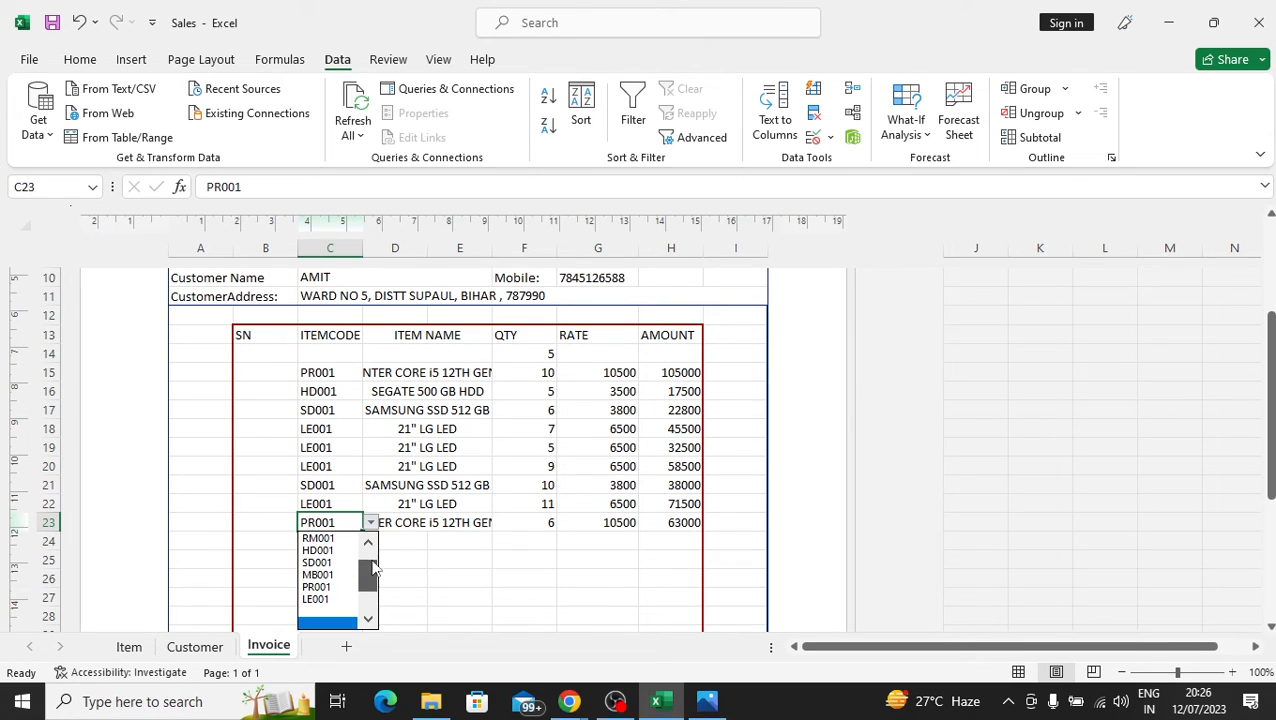
left_click(330, 612)
left_click(528, 523)
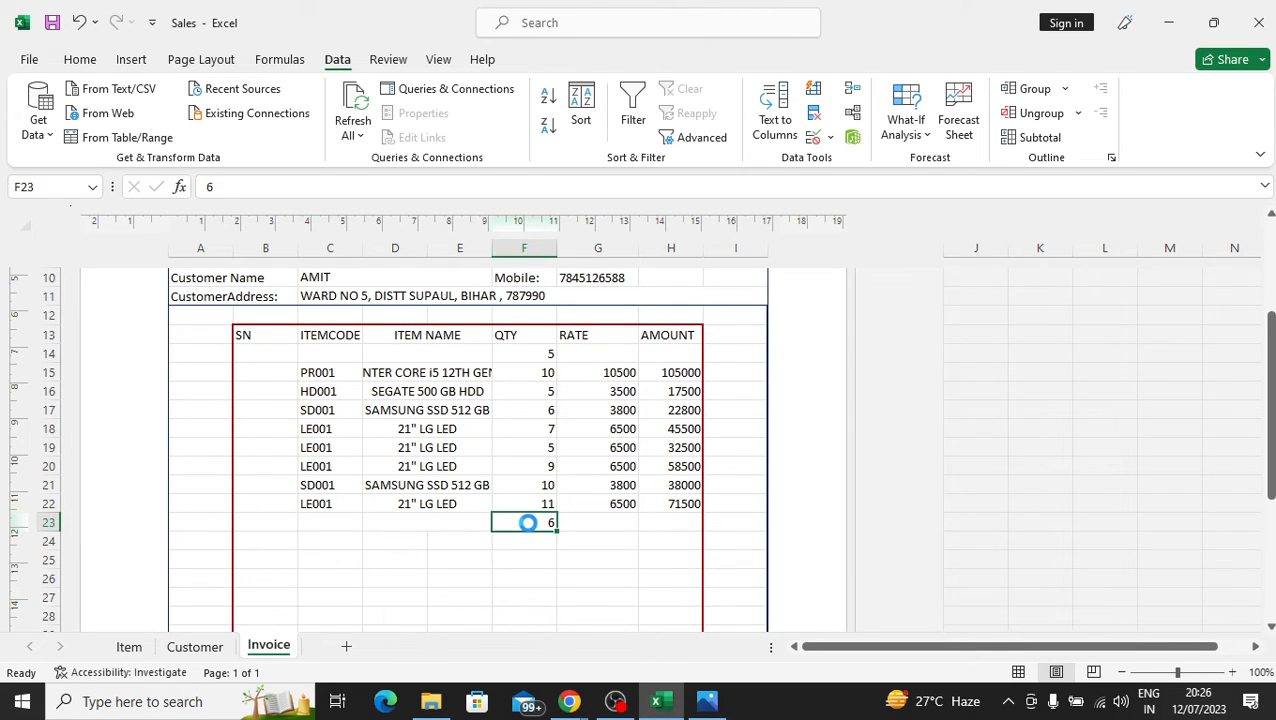
- Set the item codes in C22 and C21 to the blank list entry
left_click(310, 503)
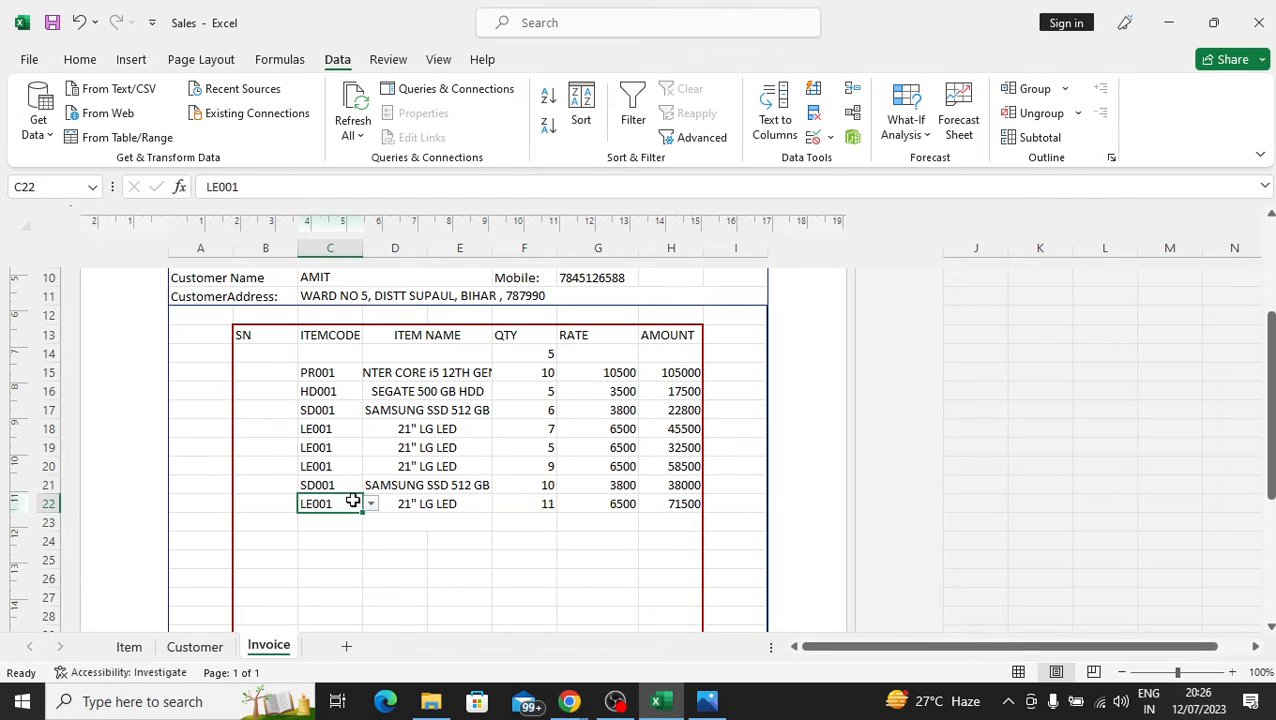
left_click(370, 504)
left_click(369, 526)
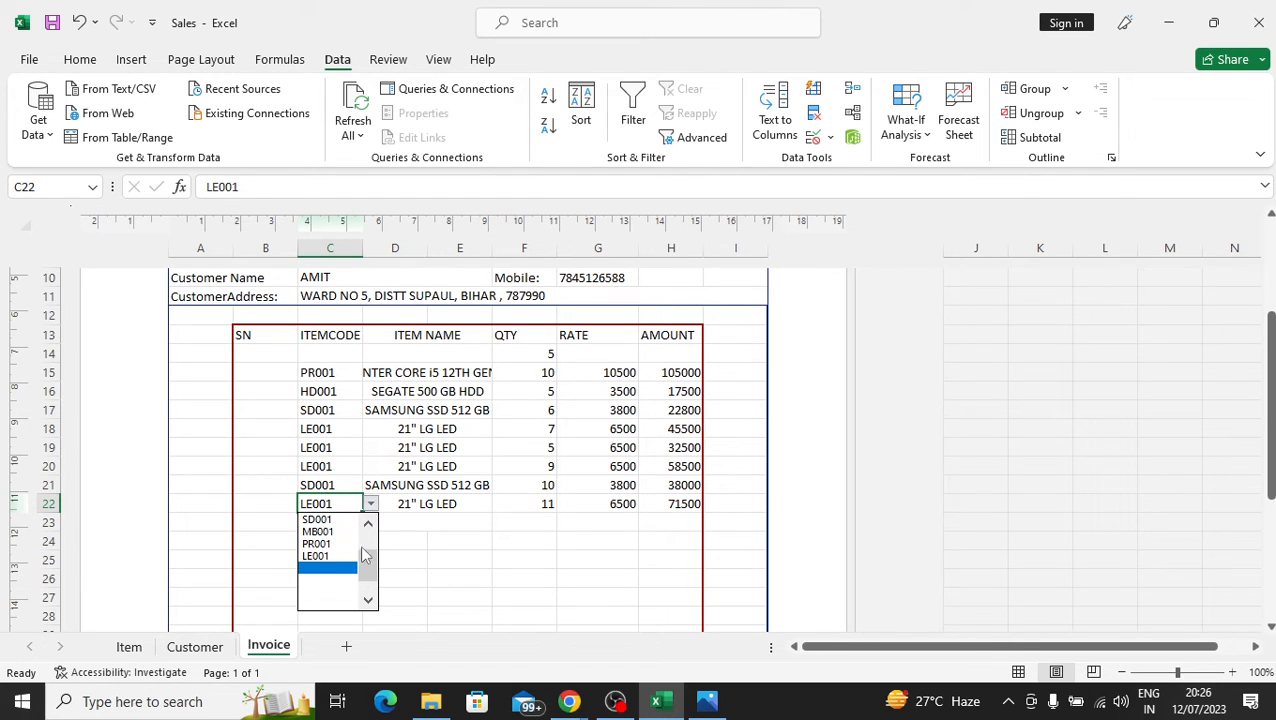
left_click(330, 590)
left_click(362, 485)
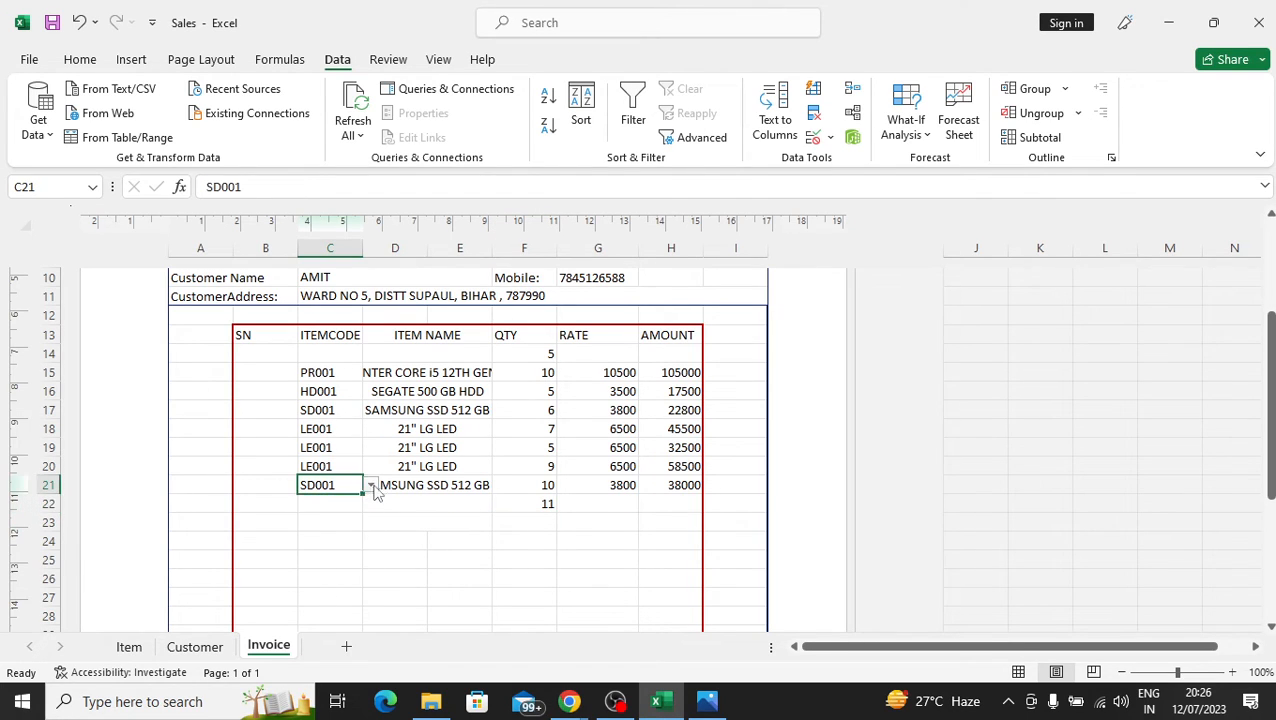
left_click(370, 485)
left_click(336, 558)
- Examine the totals section of the reference image Sale_invoice_Format.png in the photo viewer and return to the Excel invoice
left_click_drag(536, 541, 536, 531)
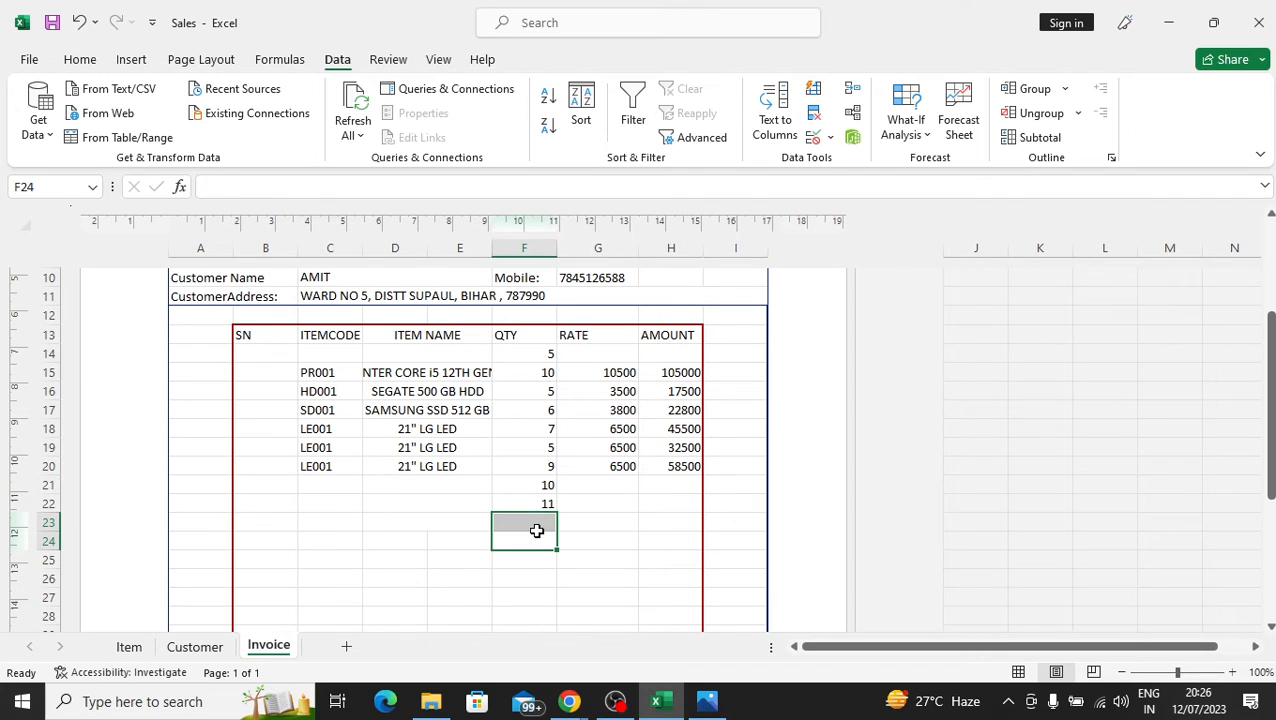
left_click(677, 535)
scroll(783, 468, "down", 3)
scroll(675, 509, "up", 2)
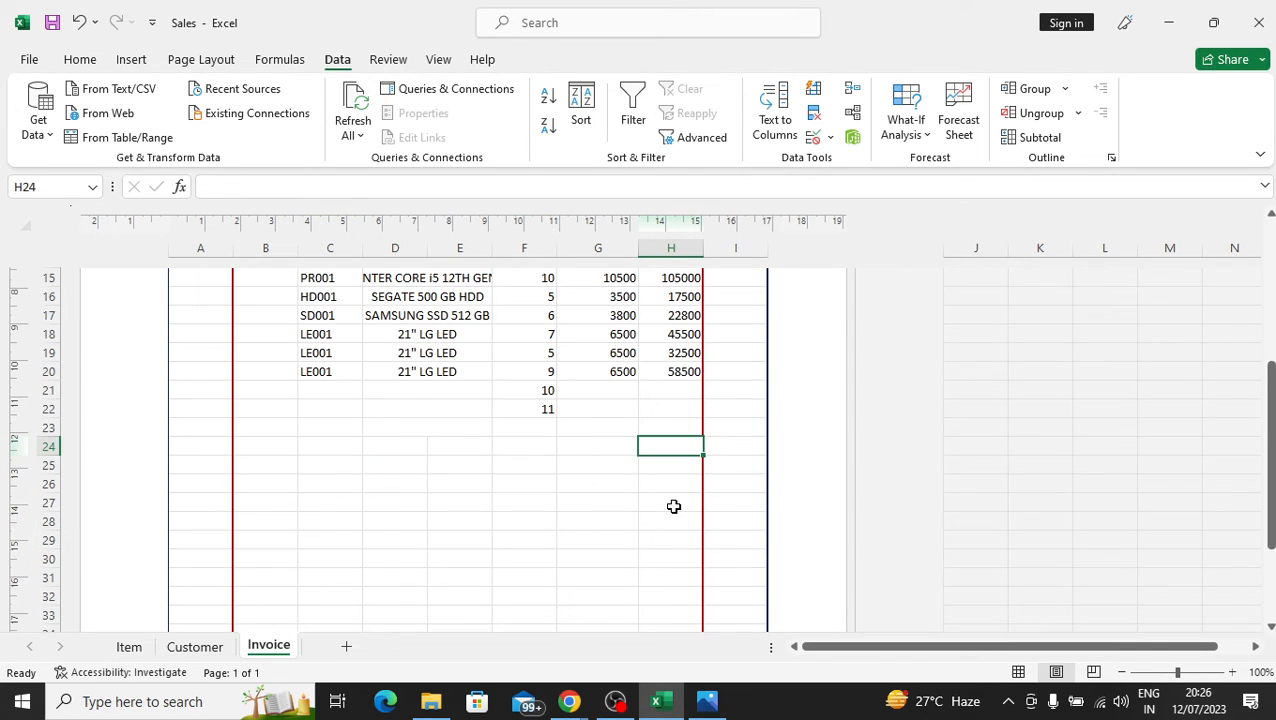
left_click(707, 701)
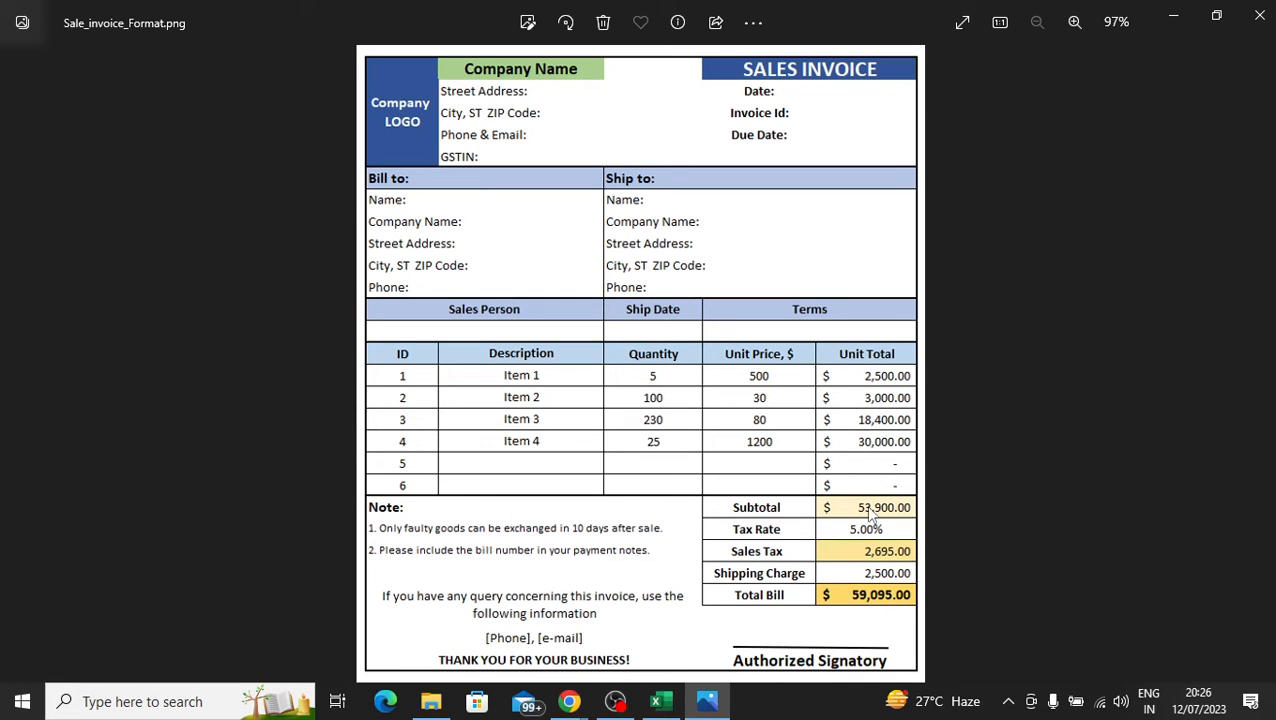
left_click(656, 701)
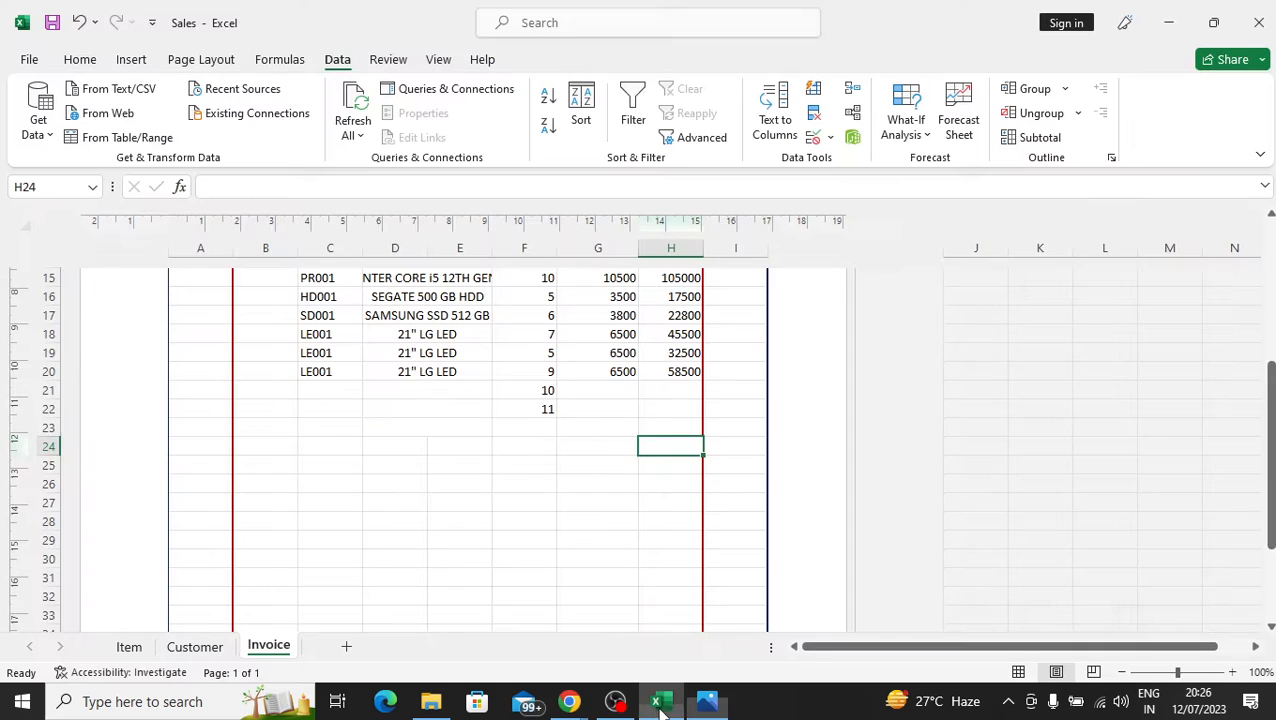
left_click(645, 540)
scroll(572, 472, "up", 3)
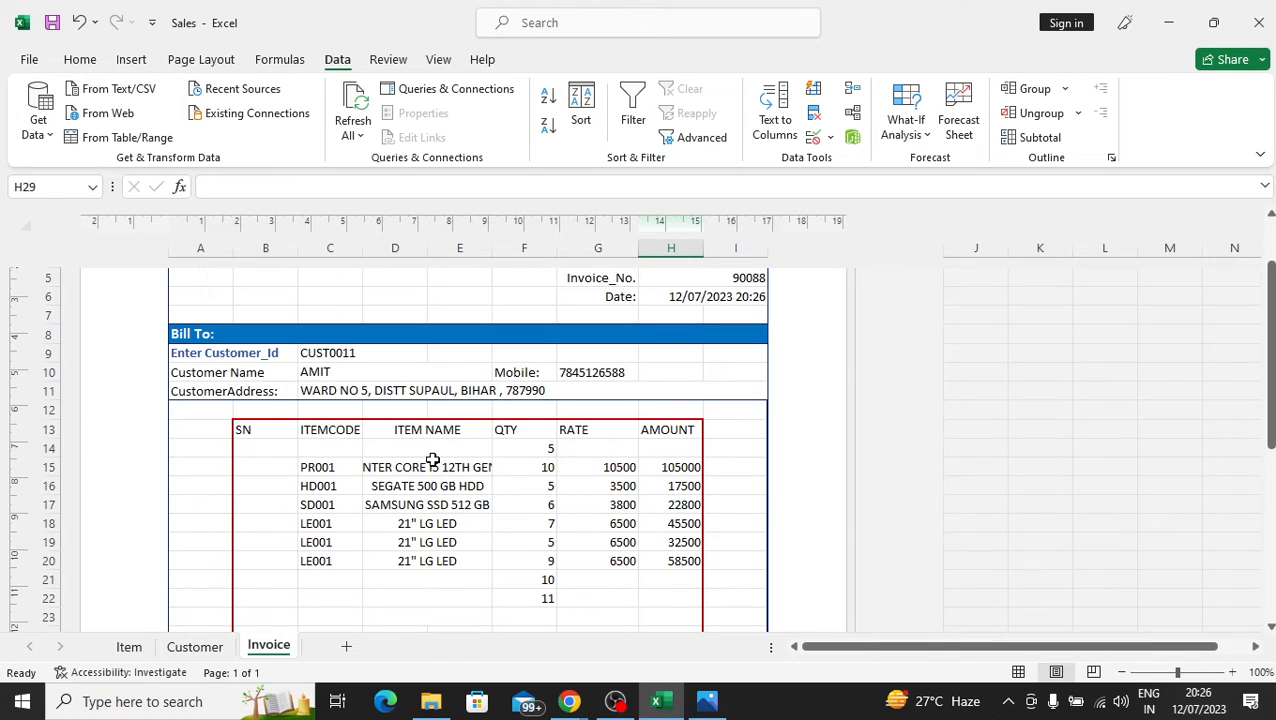
- Center the SN and ITEMCODE columns horizontally and vertically in B13:B20 and C13:C20
left_click(268, 432)
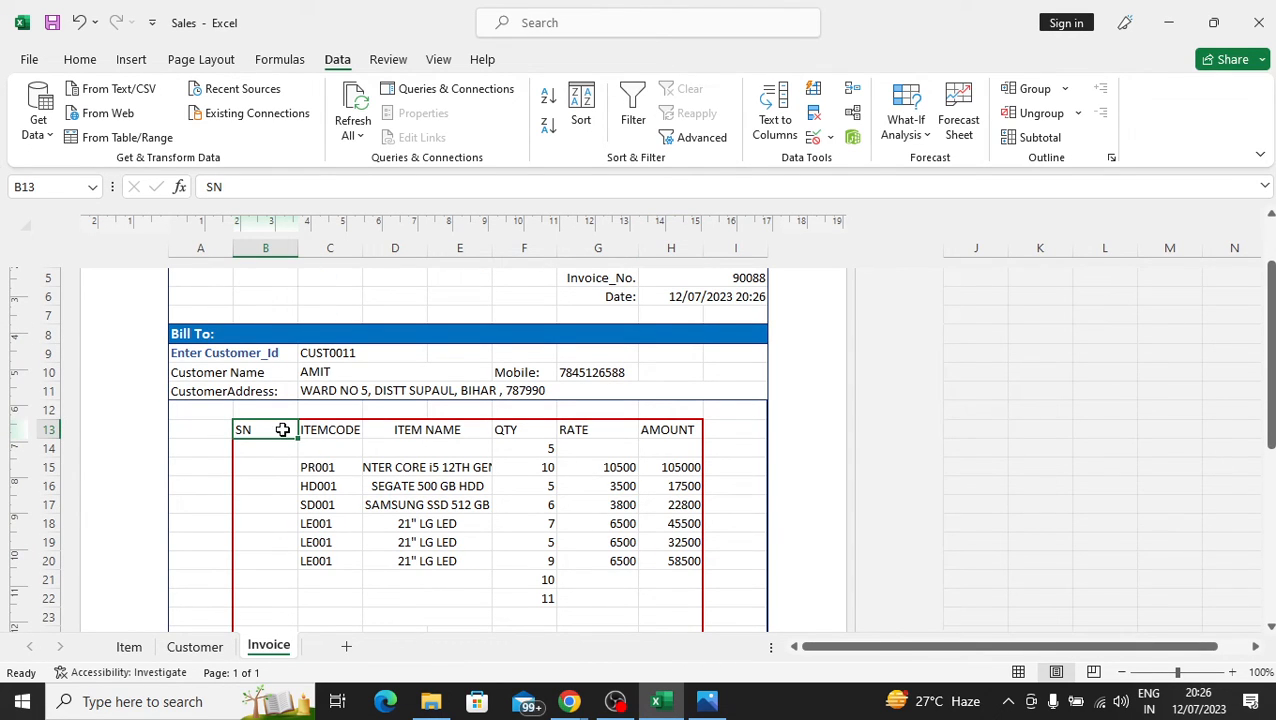
left_click_drag(279, 430, 287, 566)
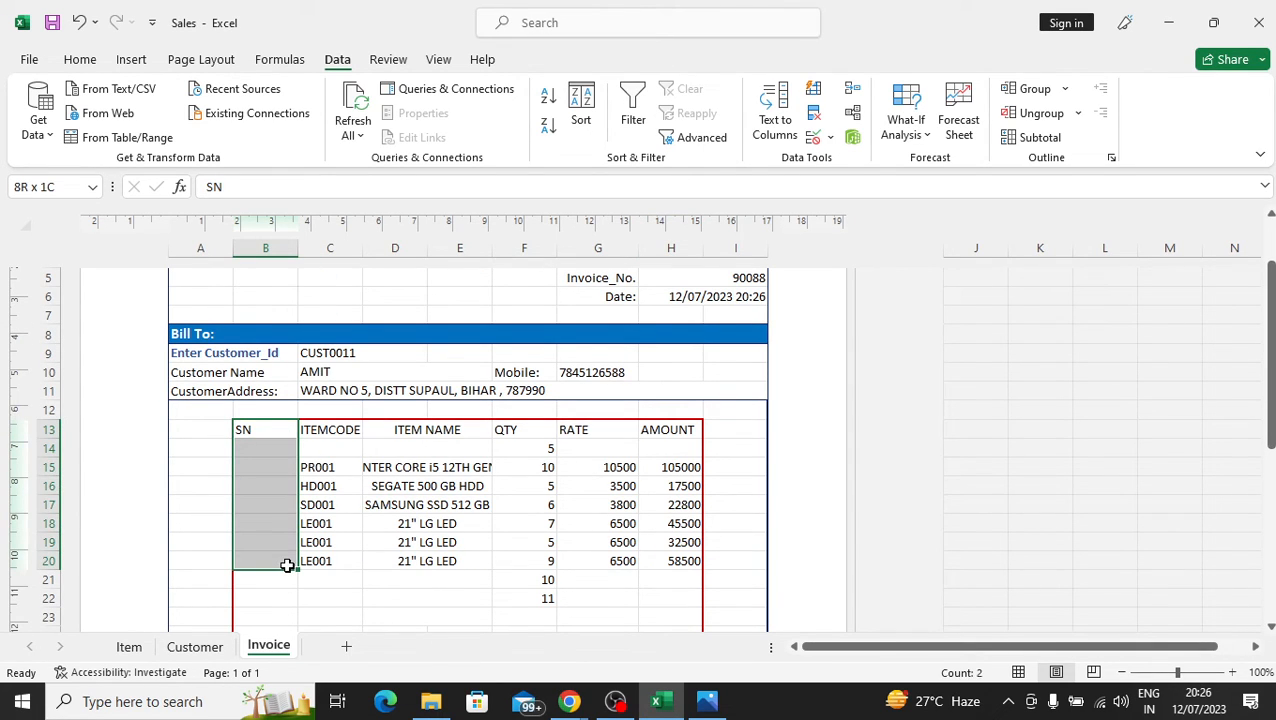
left_click(80, 60)
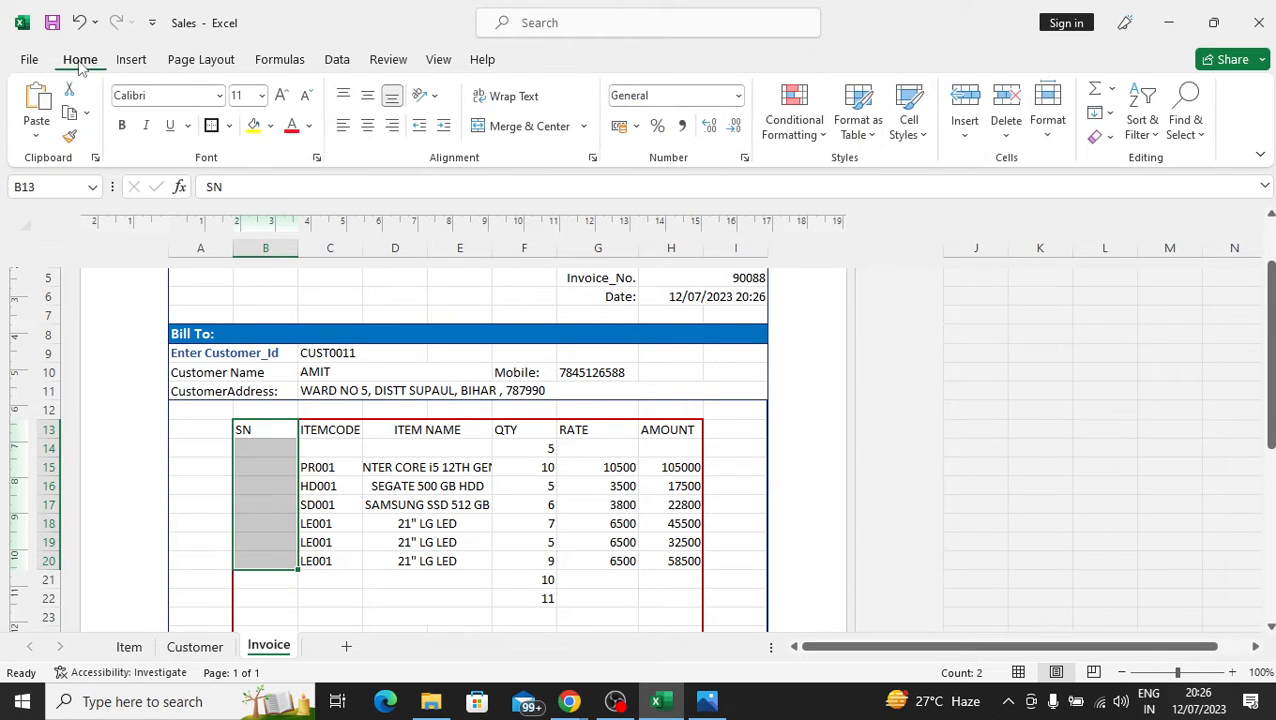
left_click(370, 127)
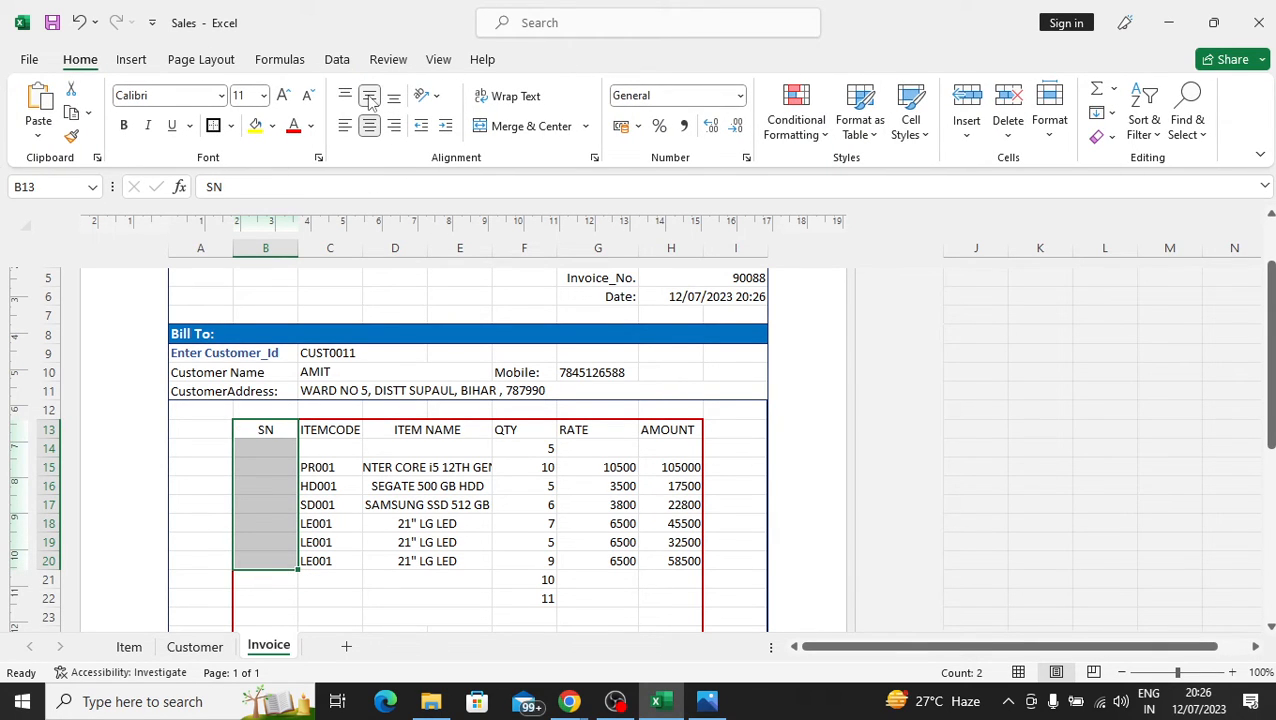
left_click(388, 467)
left_click_drag(332, 432, 333, 563)
left_click(369, 126)
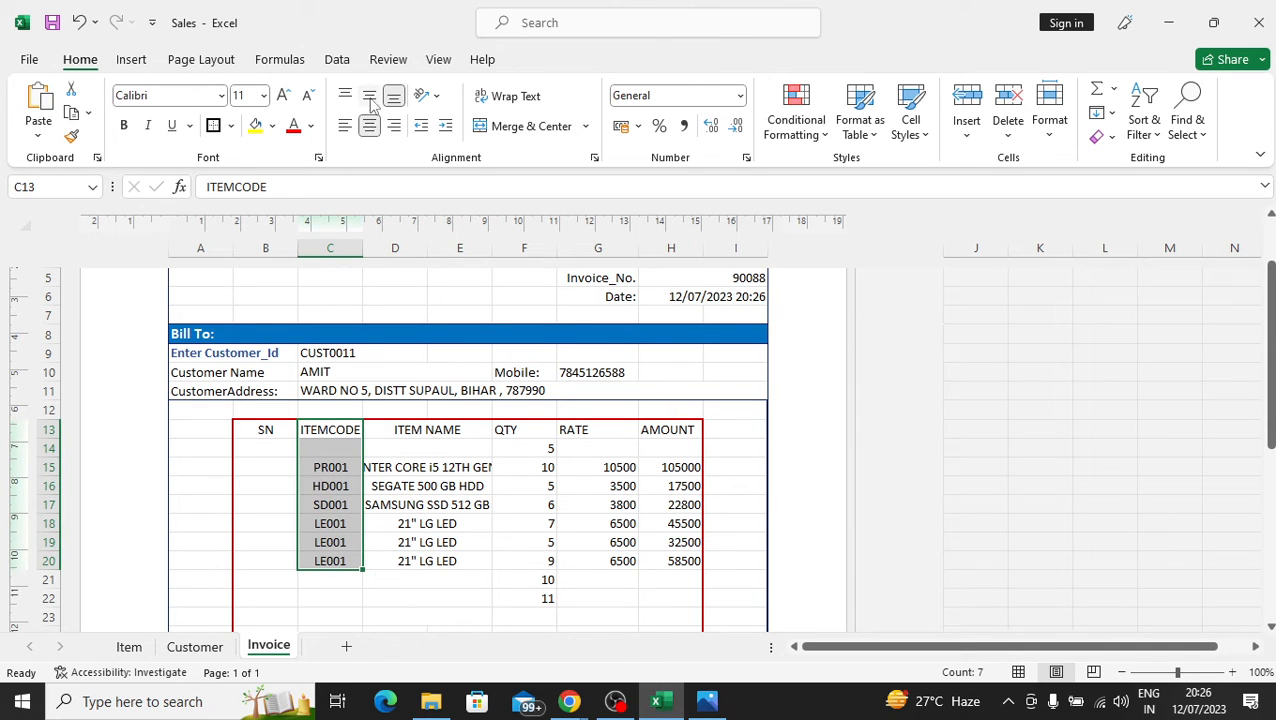
- Choose item code KB001 for the first invoice line in C14
left_click(468, 451)
scroll(470, 460, "down", 2)
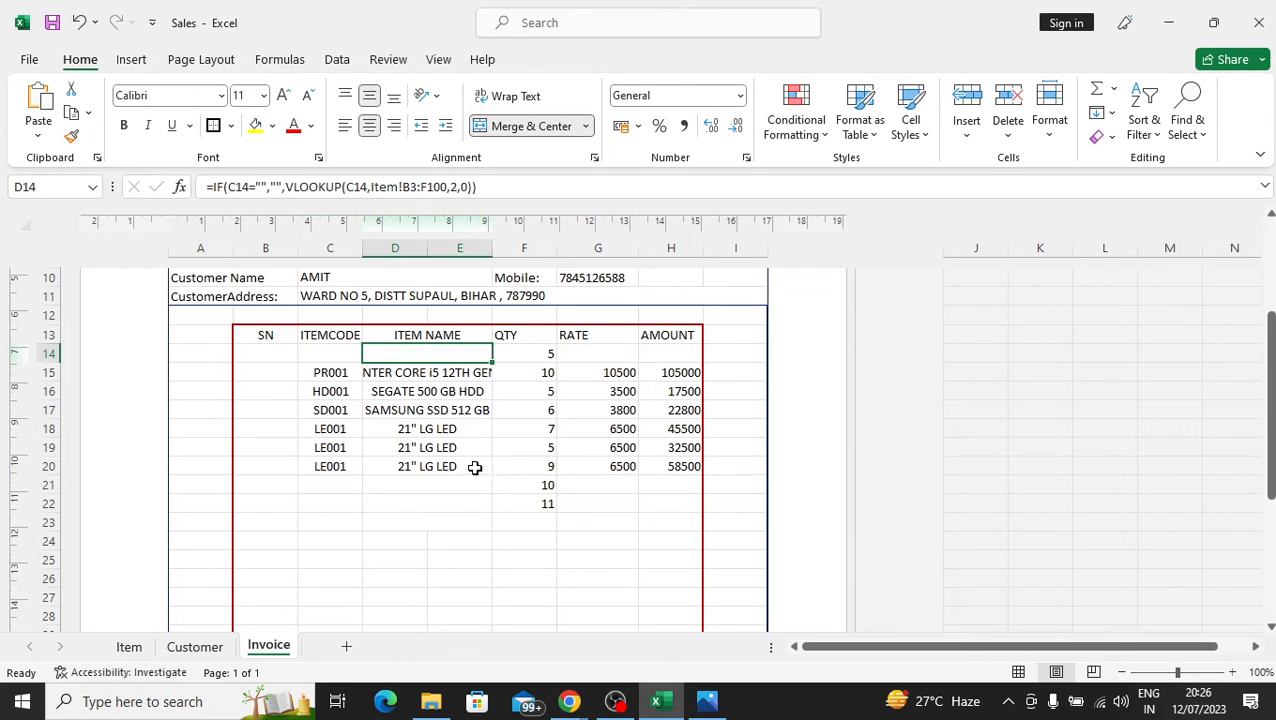
scroll(470, 460, "up", 2)
left_click(326, 452)
left_click(370, 448)
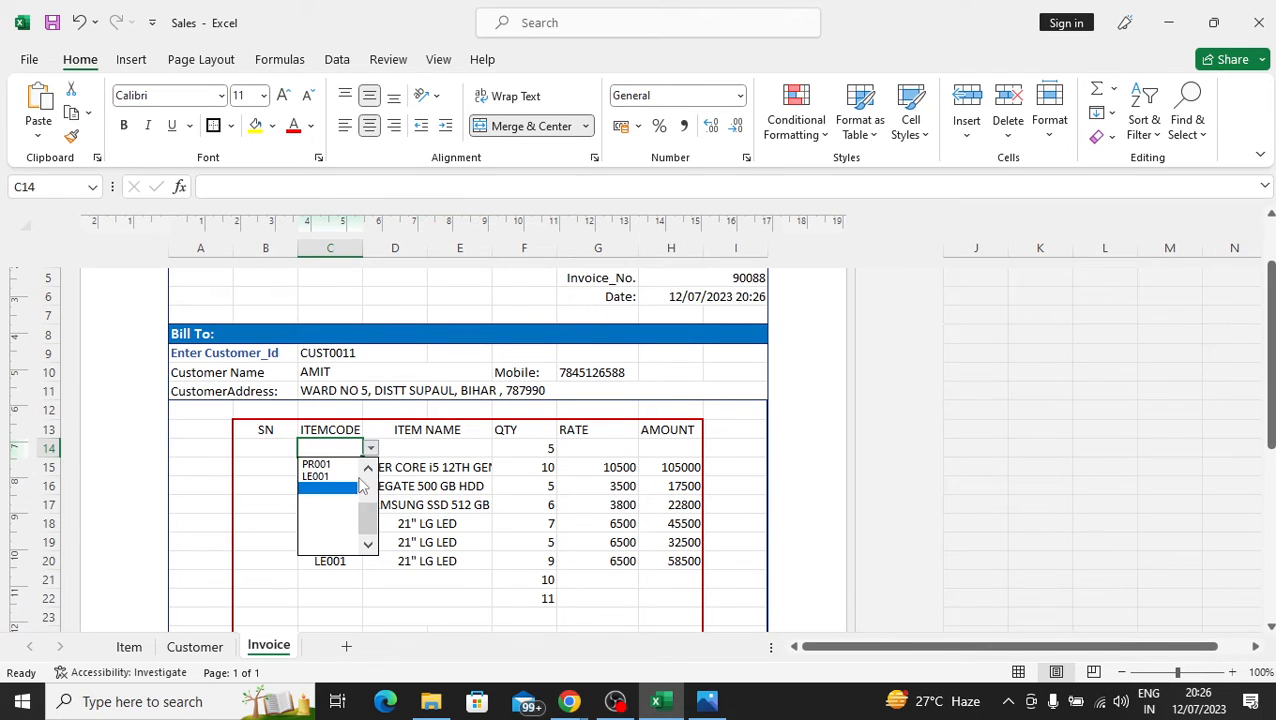
left_click(368, 470)
left_click(368, 470)
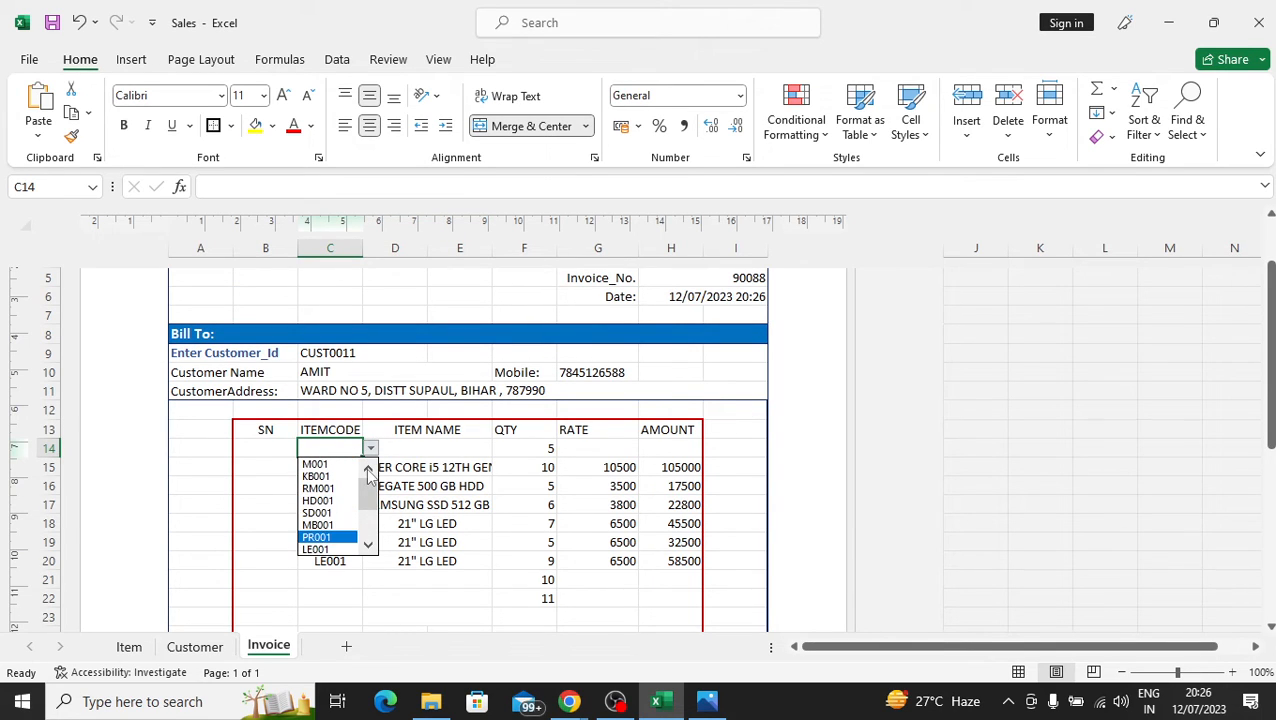
left_click(318, 476)
- Left-align the ITEM NAME column from its heading in row 13 down to row 23
left_click(432, 472)
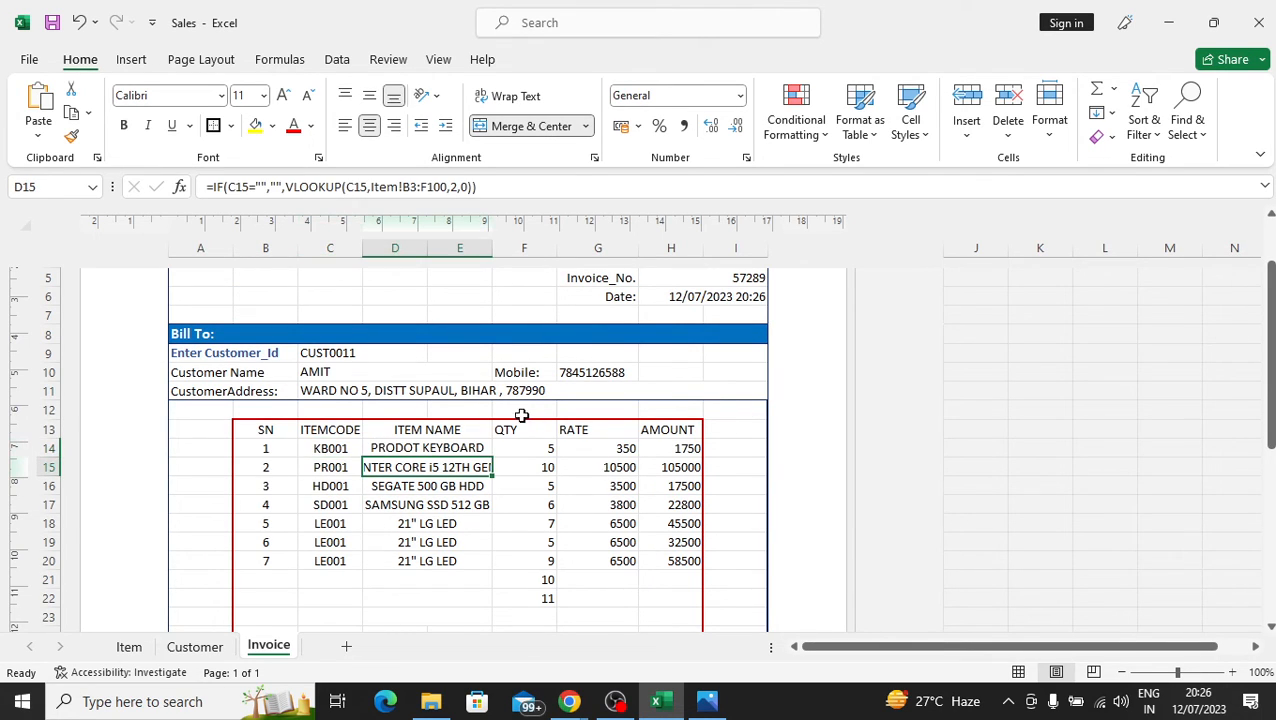
left_click(421, 542)
left_click(455, 431)
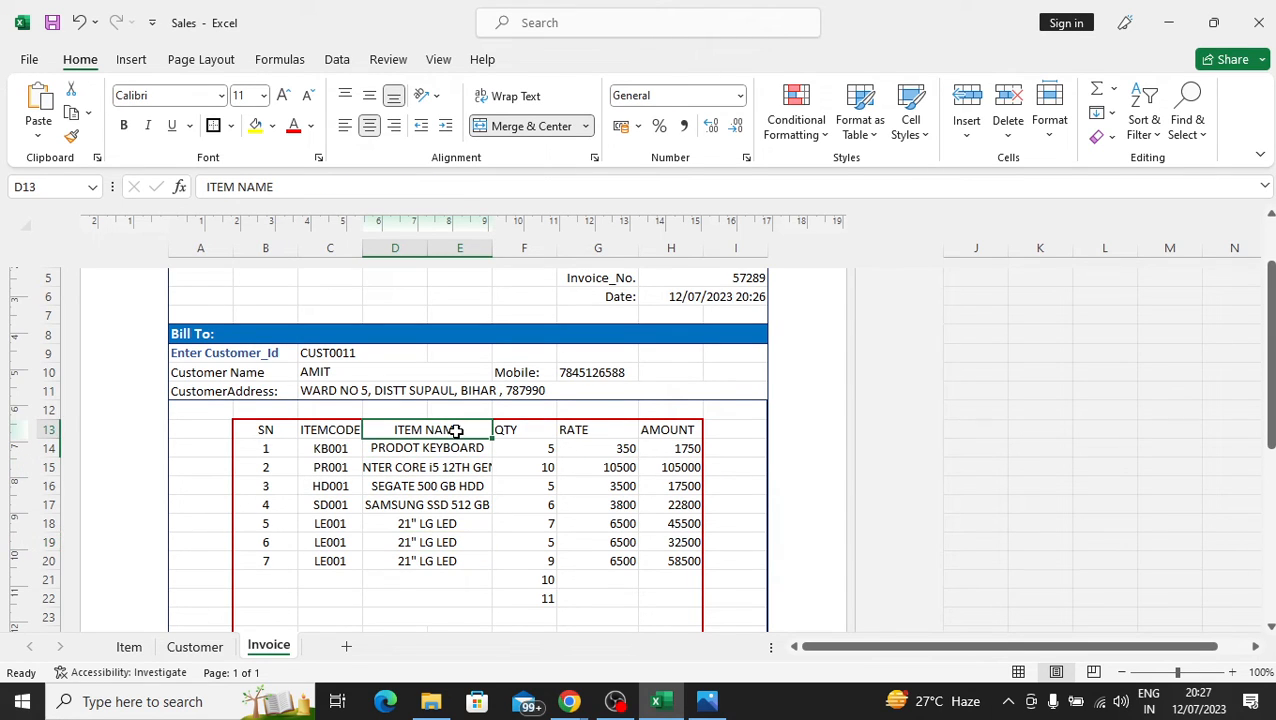
left_click_drag(485, 497, 475, 583)
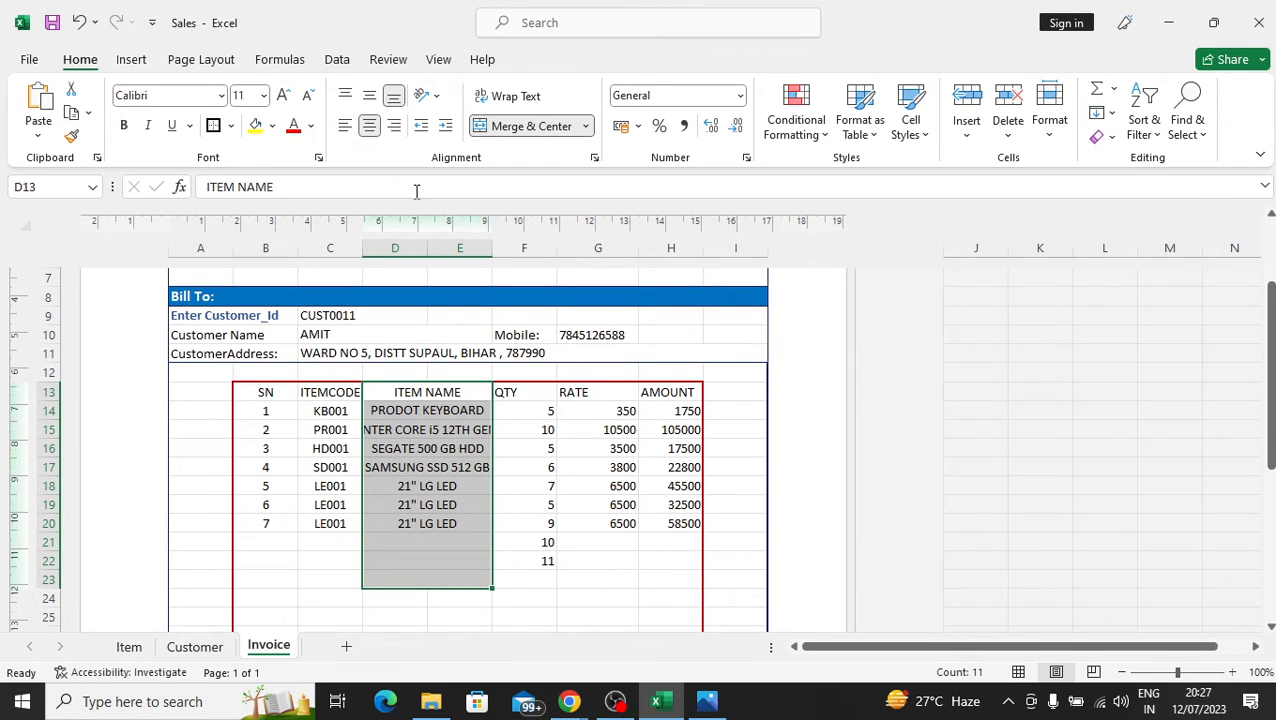
left_click(344, 126)
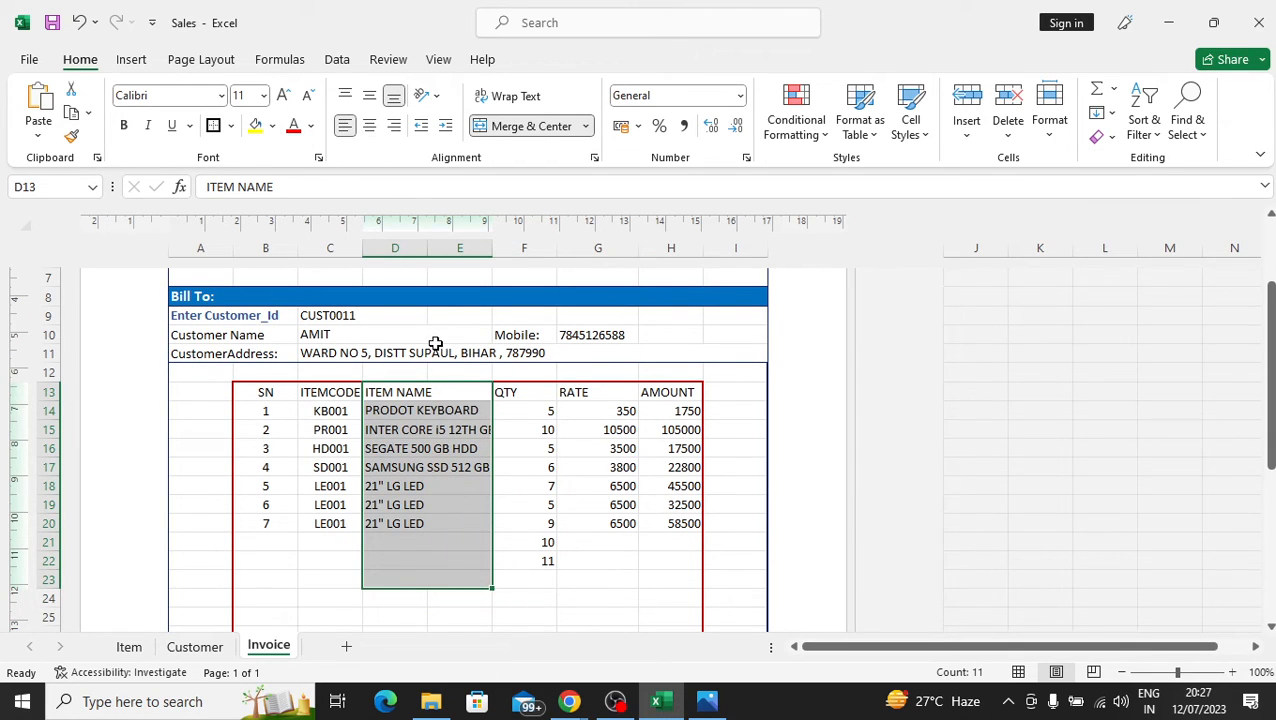
- Center the QTY column horizontally and vertically in F13:F23
left_click(512, 436)
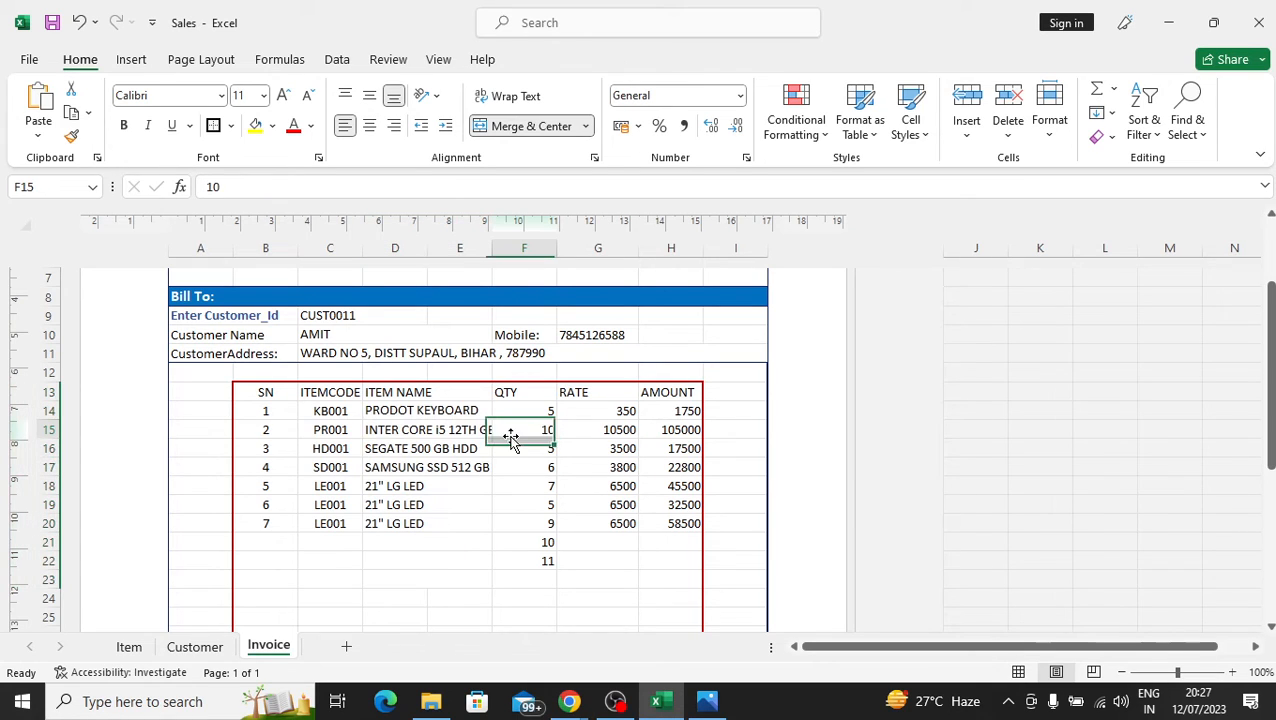
left_click_drag(524, 392, 531, 572)
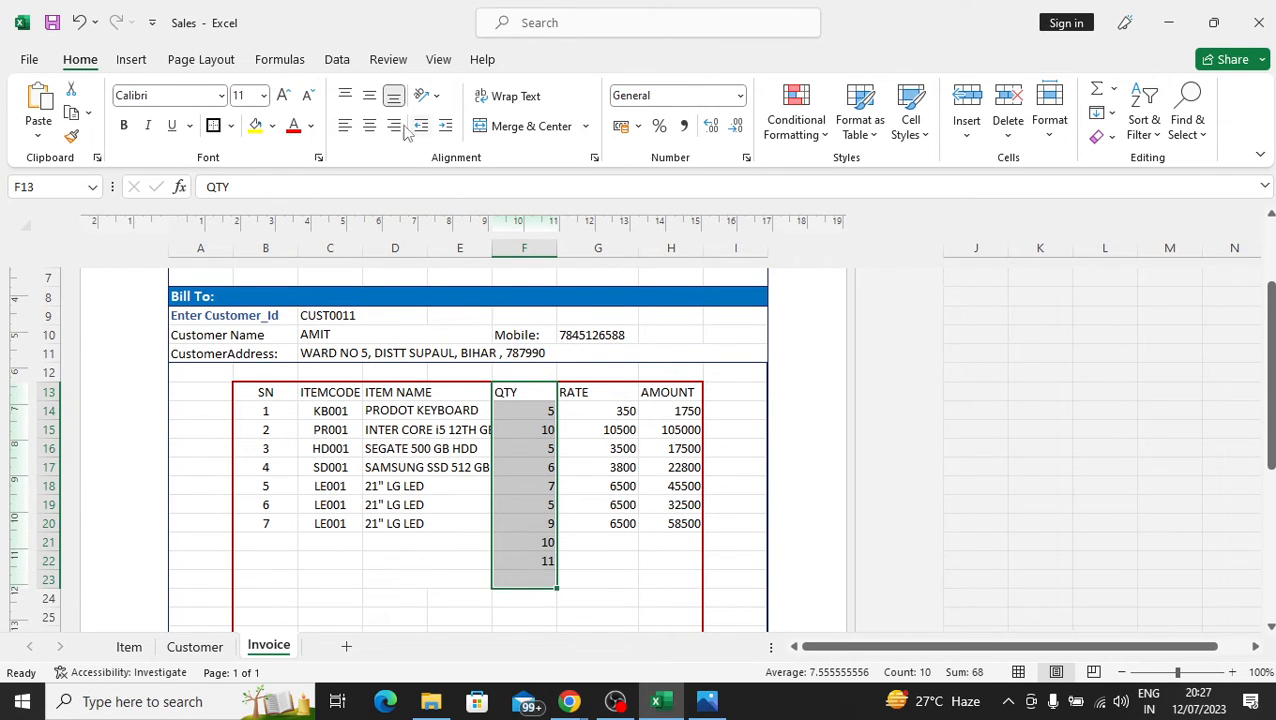
left_click(370, 126)
- Center the RATE and AMOUNT columns horizontally and vertically in G13:G22 and H13:H22
left_click(607, 407)
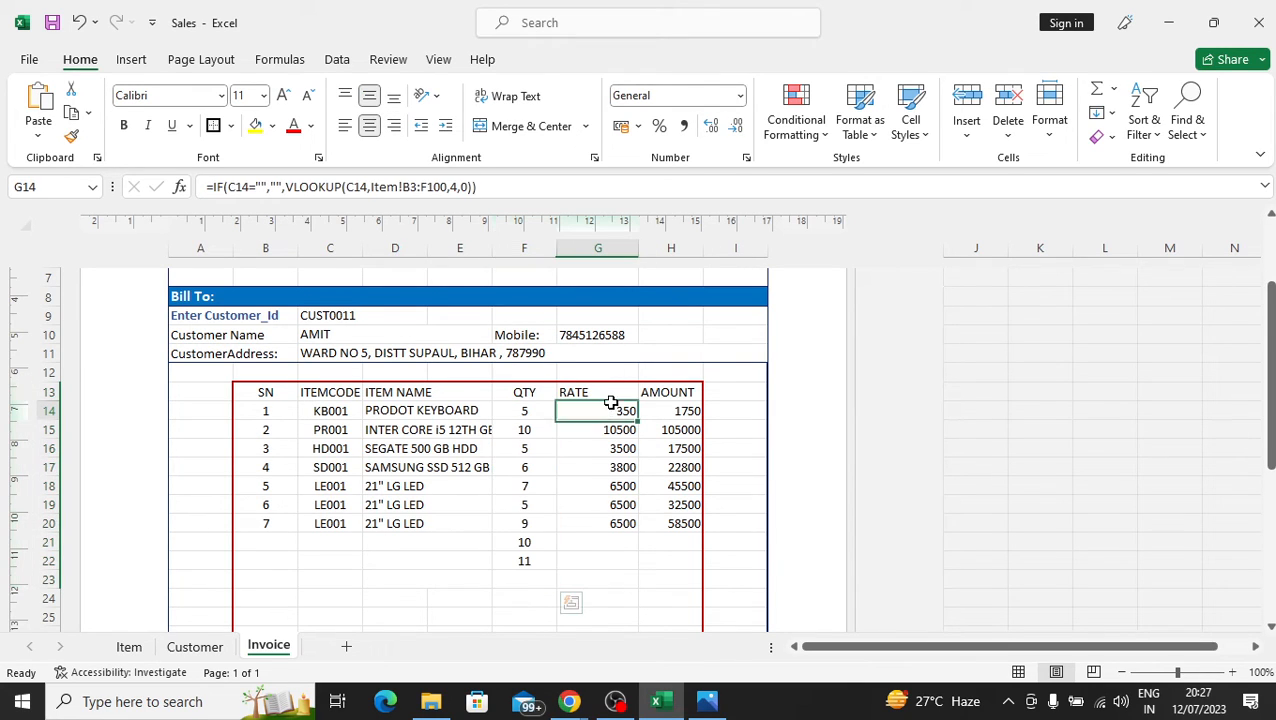
left_click_drag(615, 396, 623, 558)
left_click(369, 126)
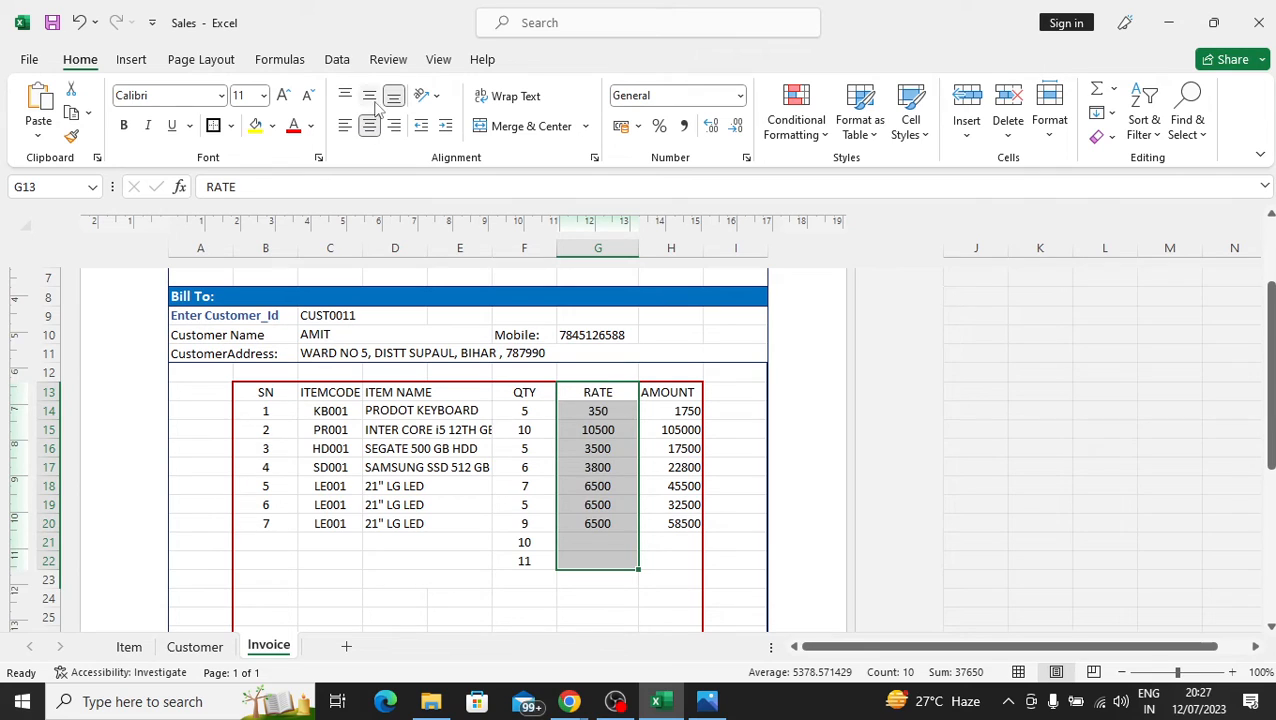
left_click(369, 95)
left_click_drag(663, 392, 681, 558)
left_click(369, 126)
left_click(369, 95)
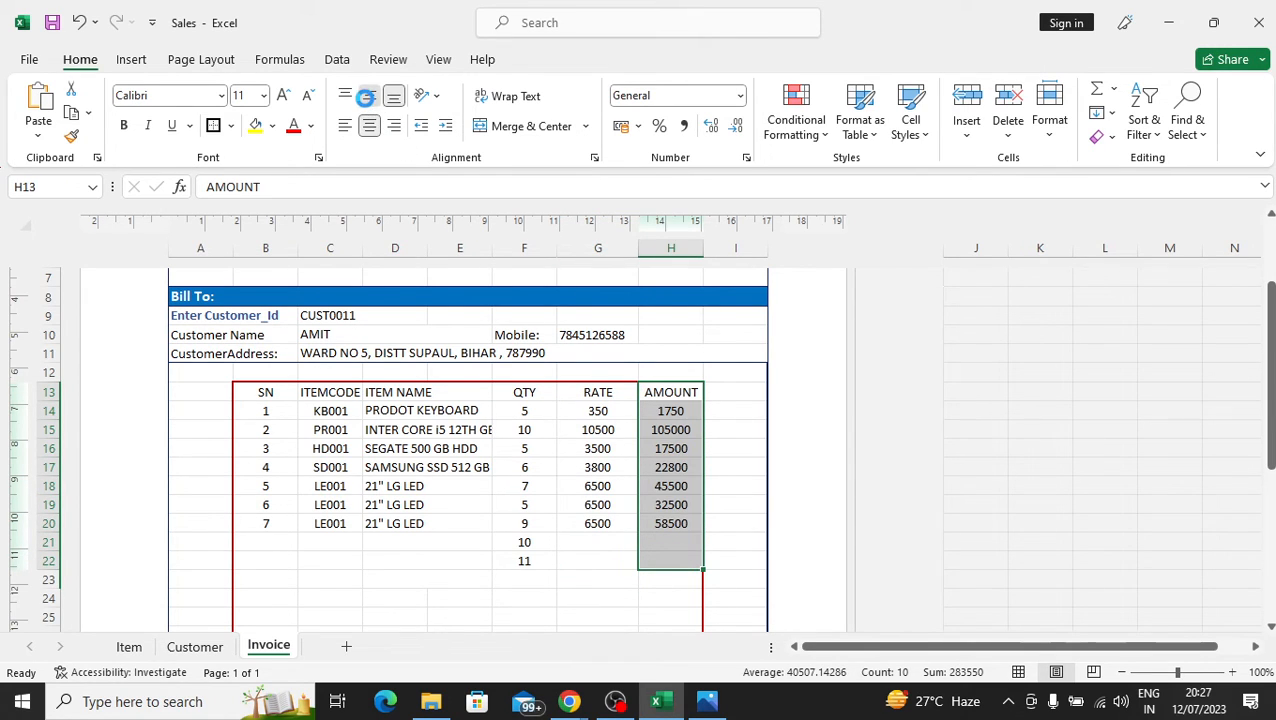
left_click(722, 385)
left_click(731, 451)
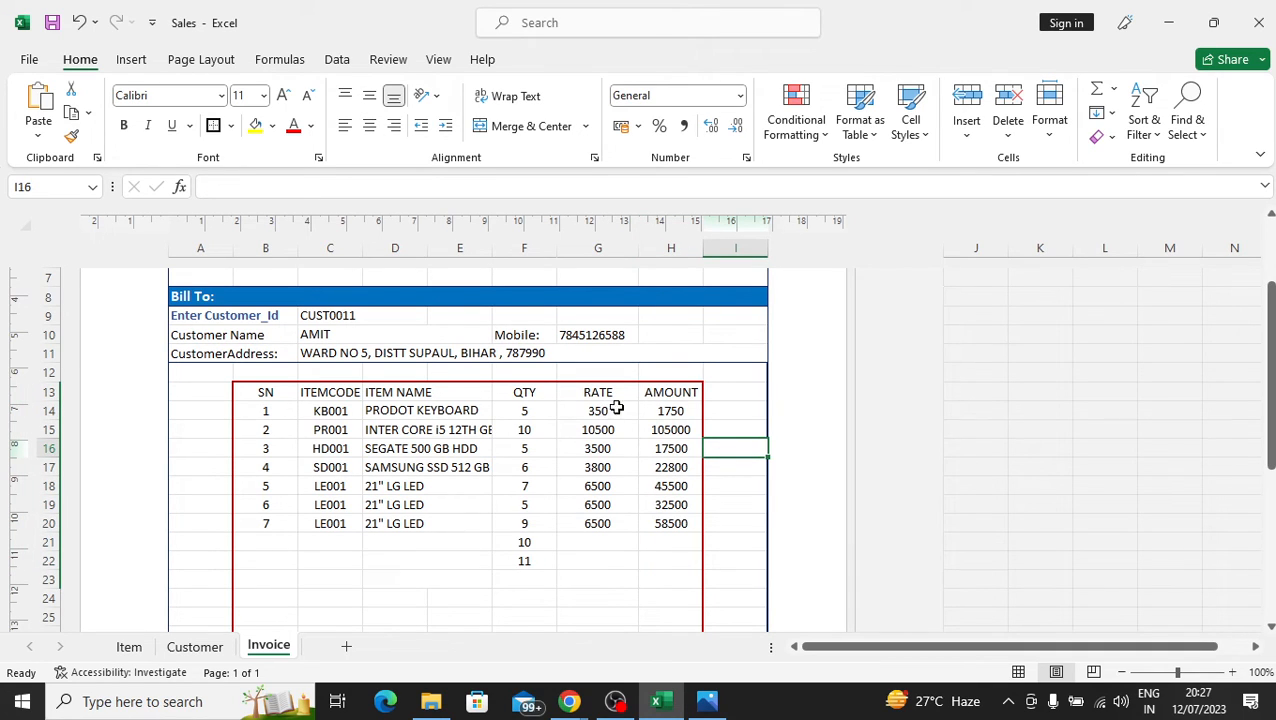
- Apply the Number format with two decimals to the rates and amounts in G14:H22
left_click_drag(607, 418, 677, 559)
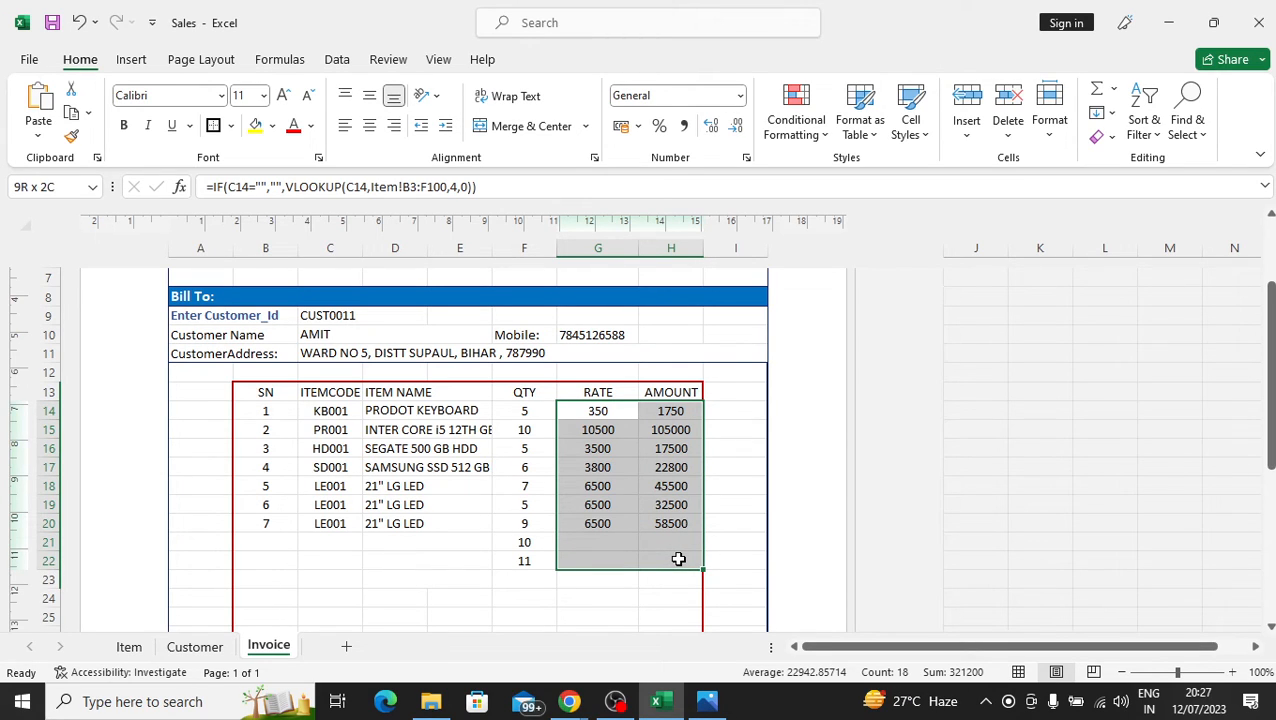
left_click_drag(678, 559, 678, 559)
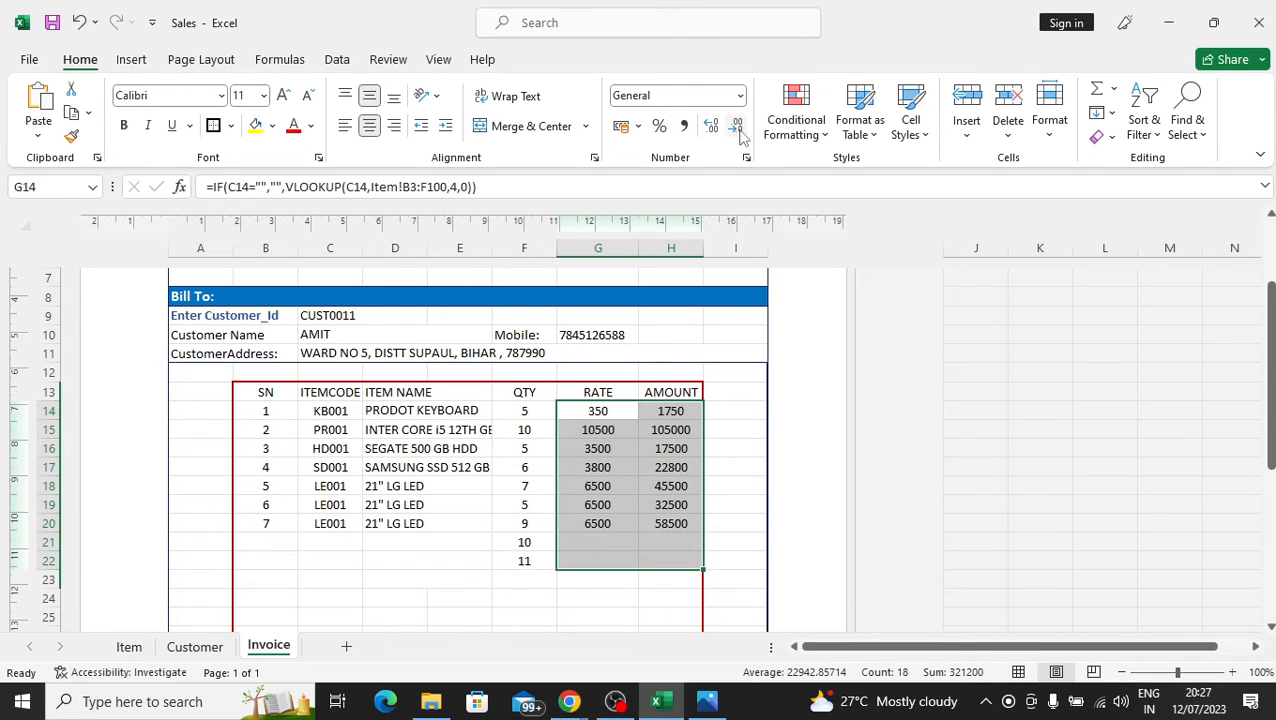
left_click(706, 92)
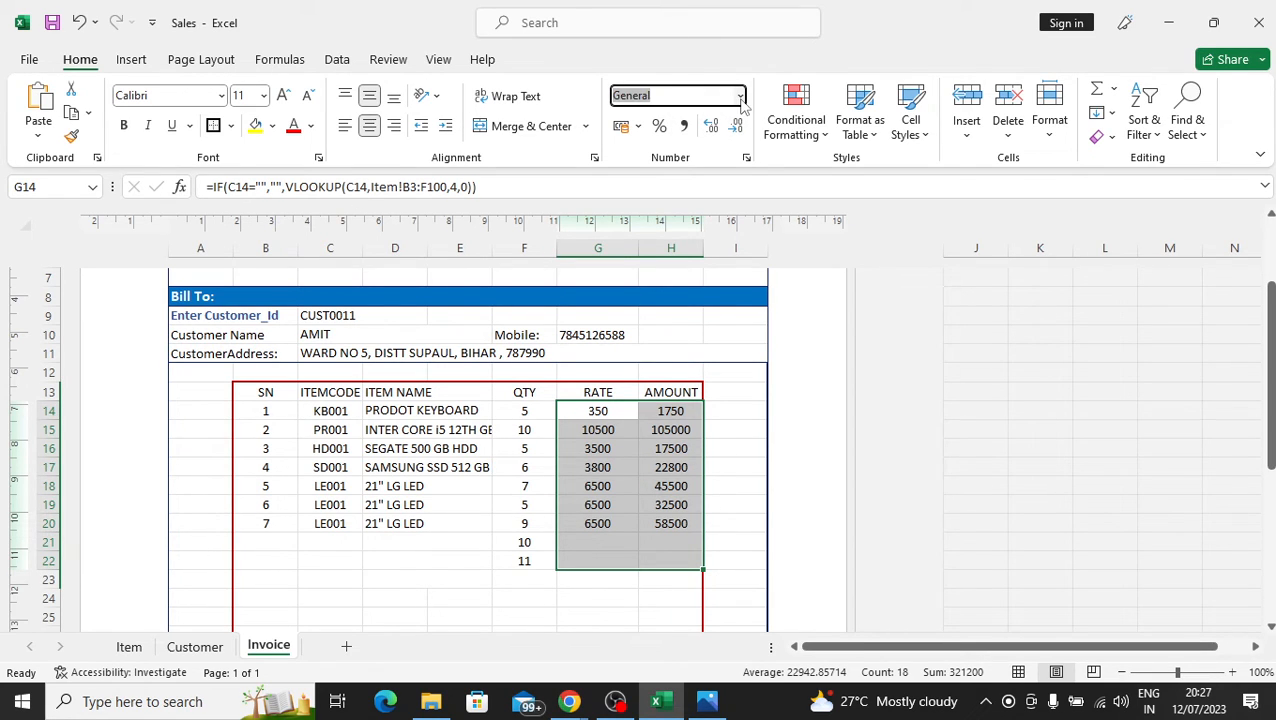
left_click(741, 100)
left_click(683, 182)
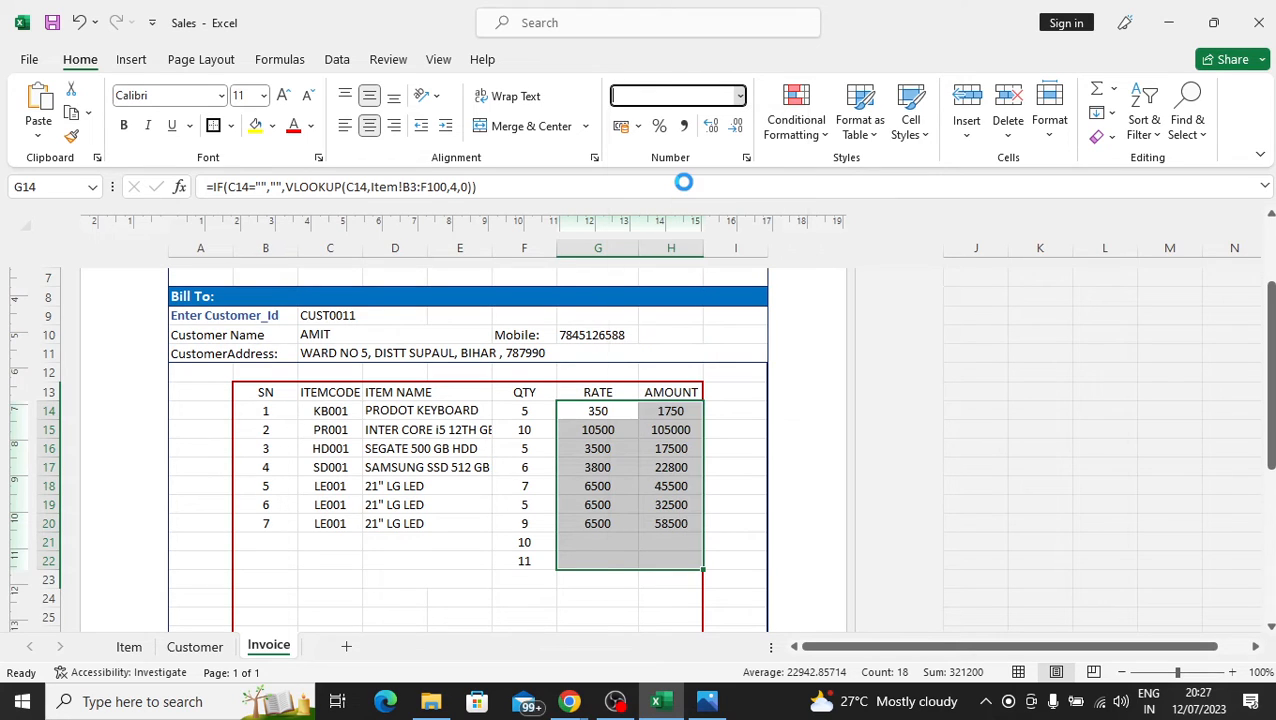
left_click(659, 540)
left_click(656, 577)
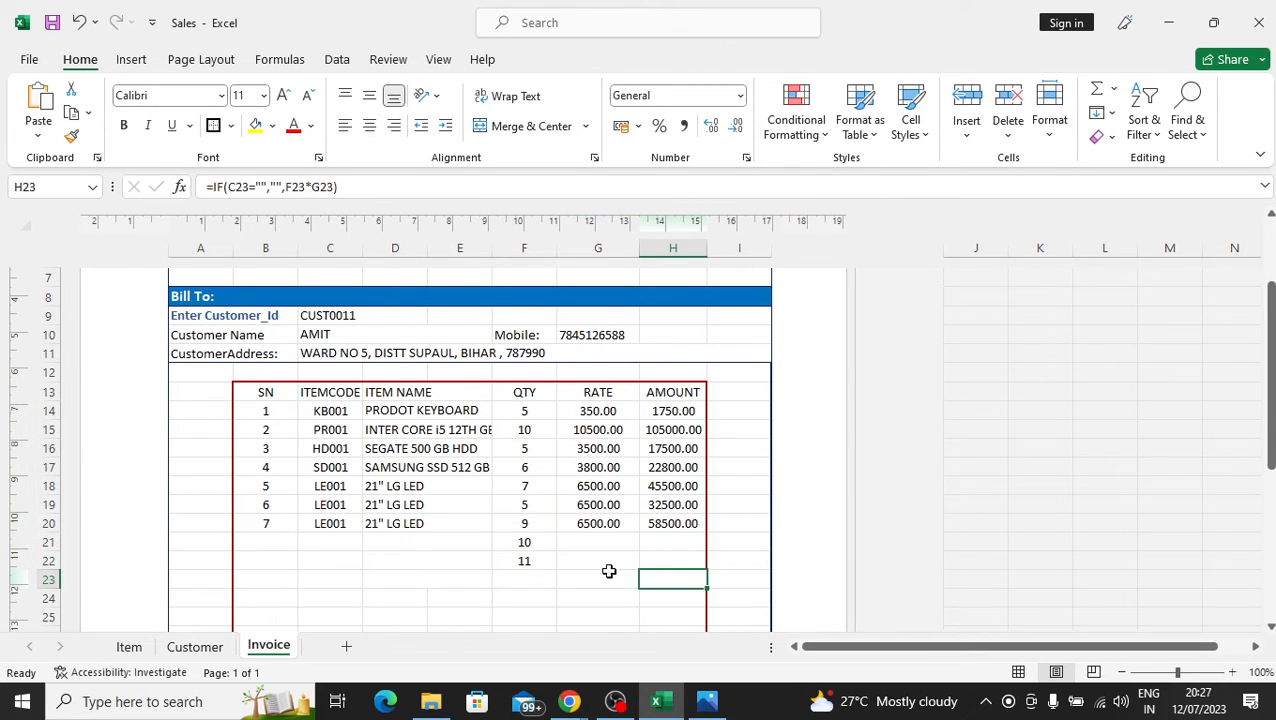
- Choose item code HD001 for the eighth invoice line in C21
left_click(310, 542)
left_click(370, 541)
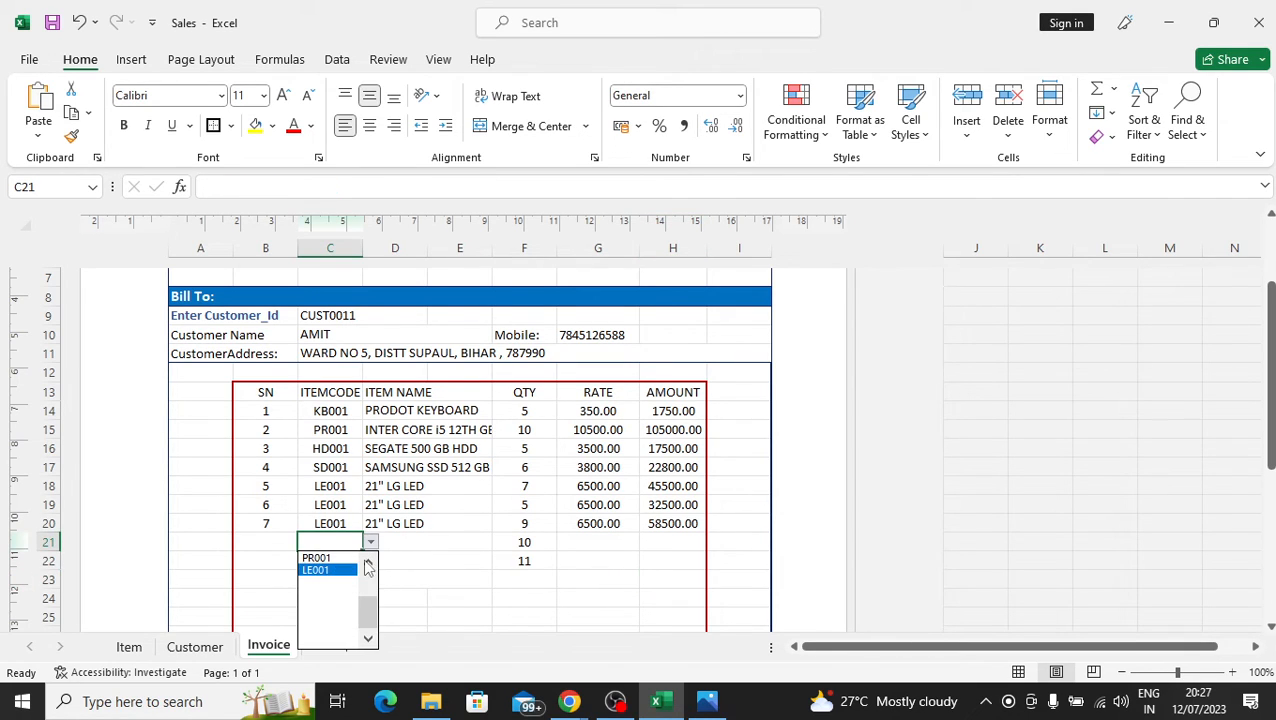
scroll(330, 590, "up", 3)
left_click(325, 557)
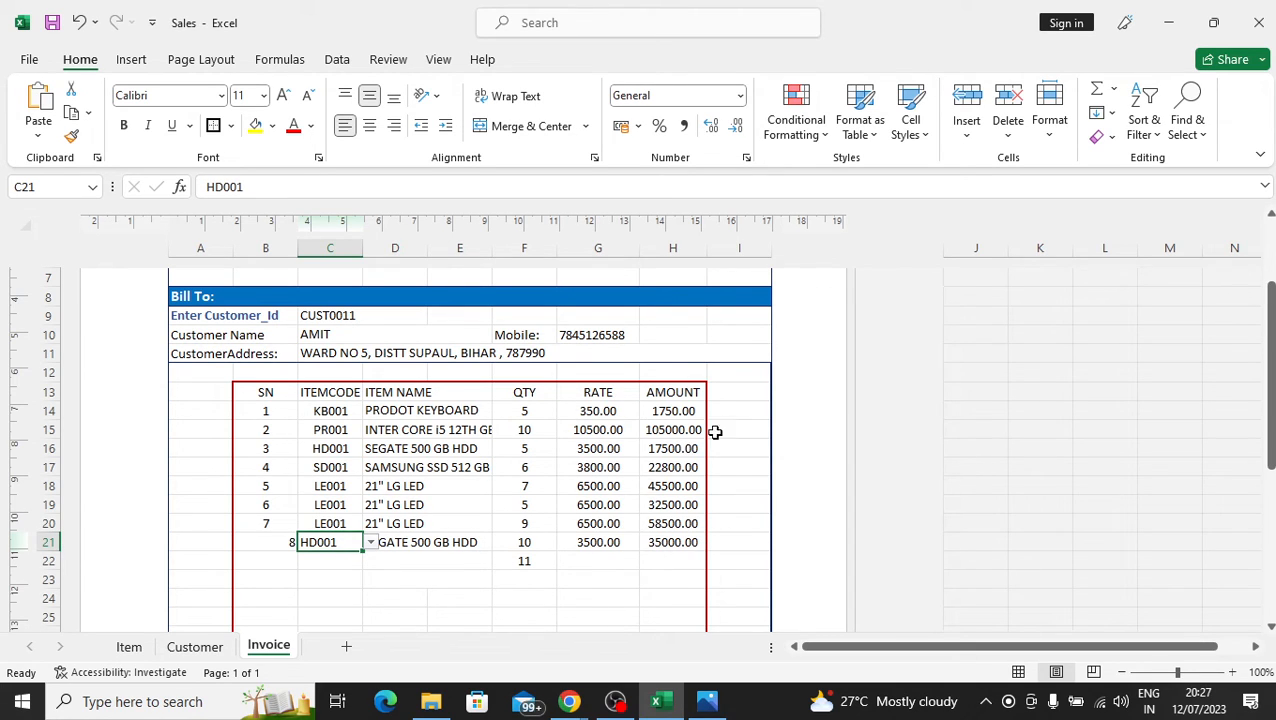
scroll(590, 497, "up", 2)
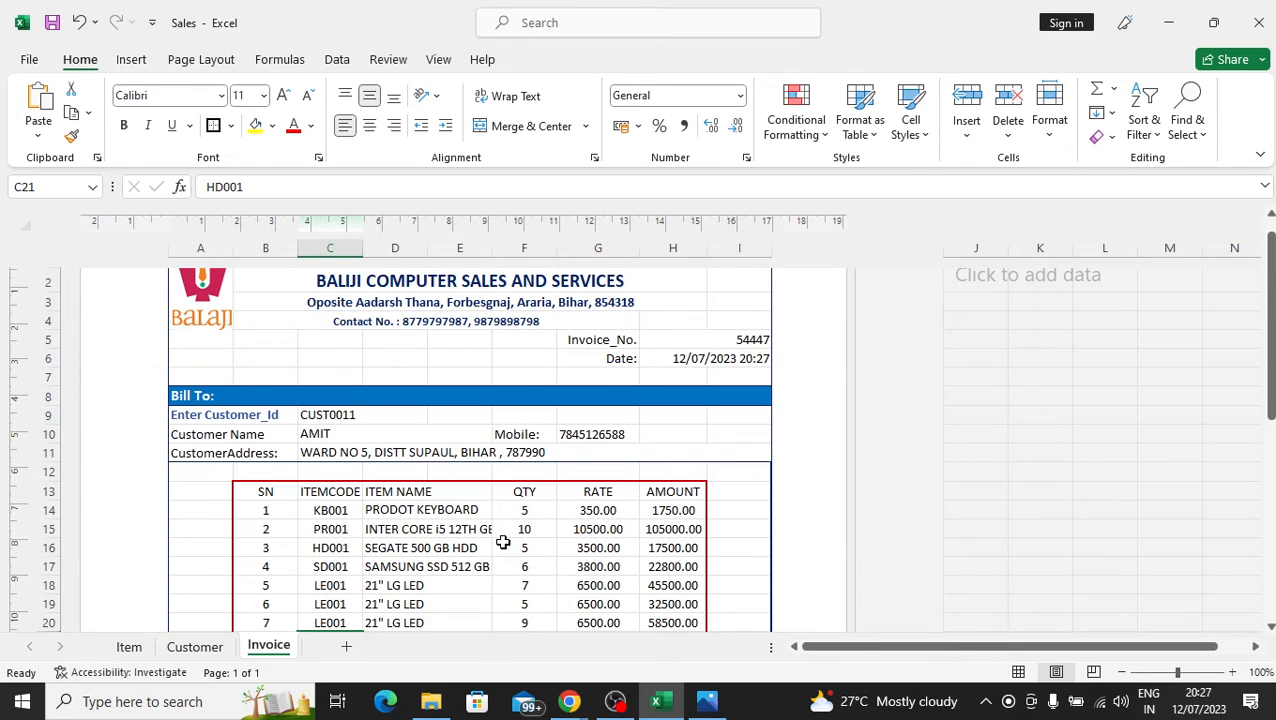
scroll(503, 540, "up", 2)
scroll(504, 539, "down", 3)
left_click_drag(1272, 373, 1257, 442)
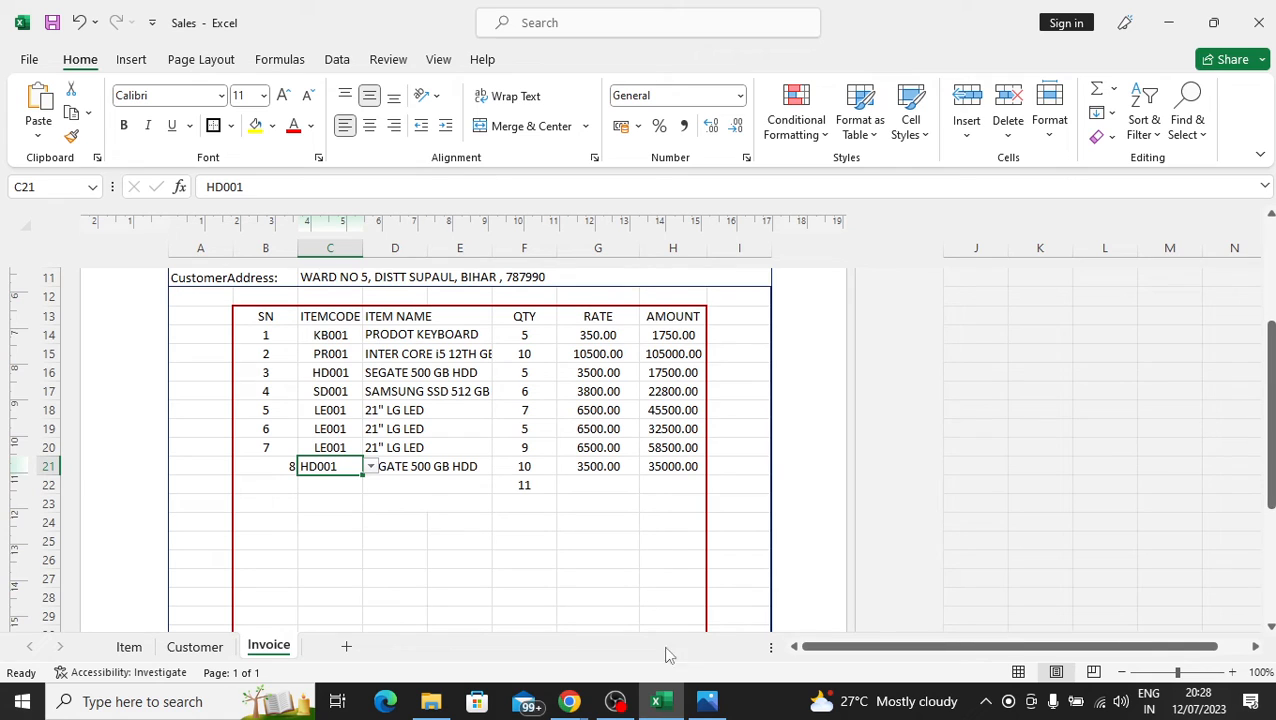
left_click(707, 703)
left_click(657, 701)
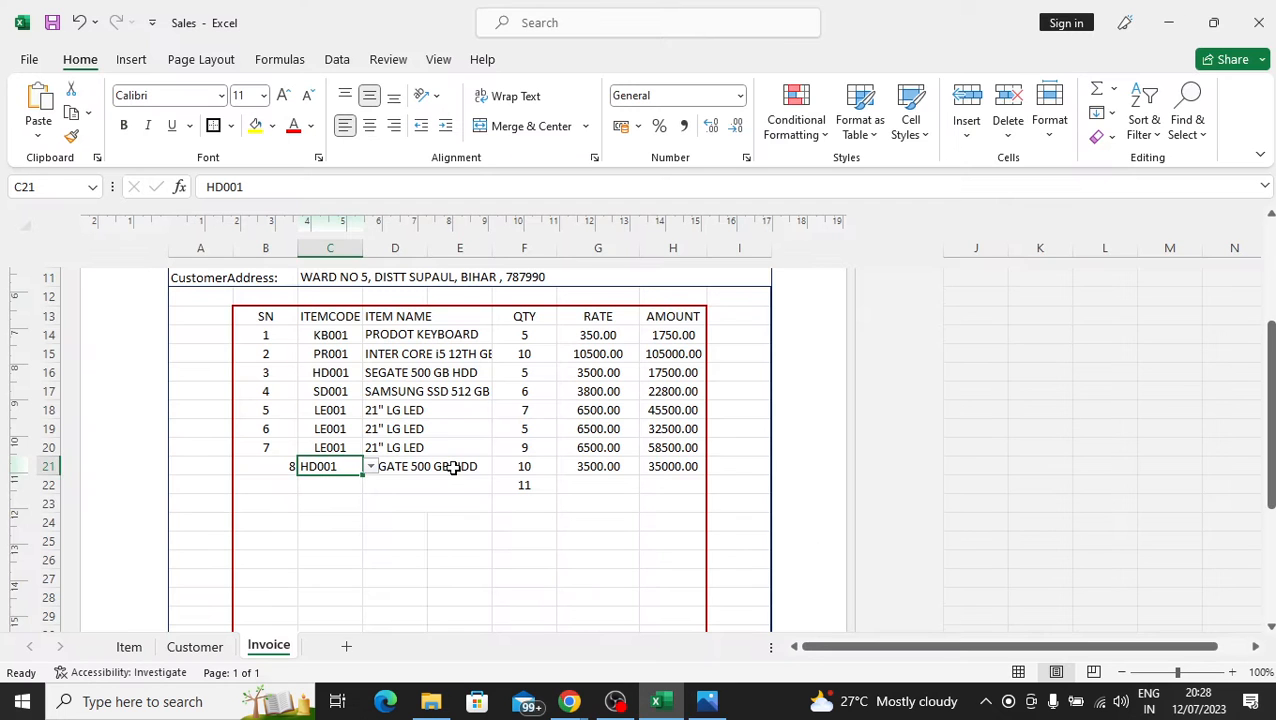
left_click_drag(450, 452, 440, 432)
- Set the row height of the item table rows 13 to 23 to .75 cm
left_click_drag(281, 318, 678, 496)
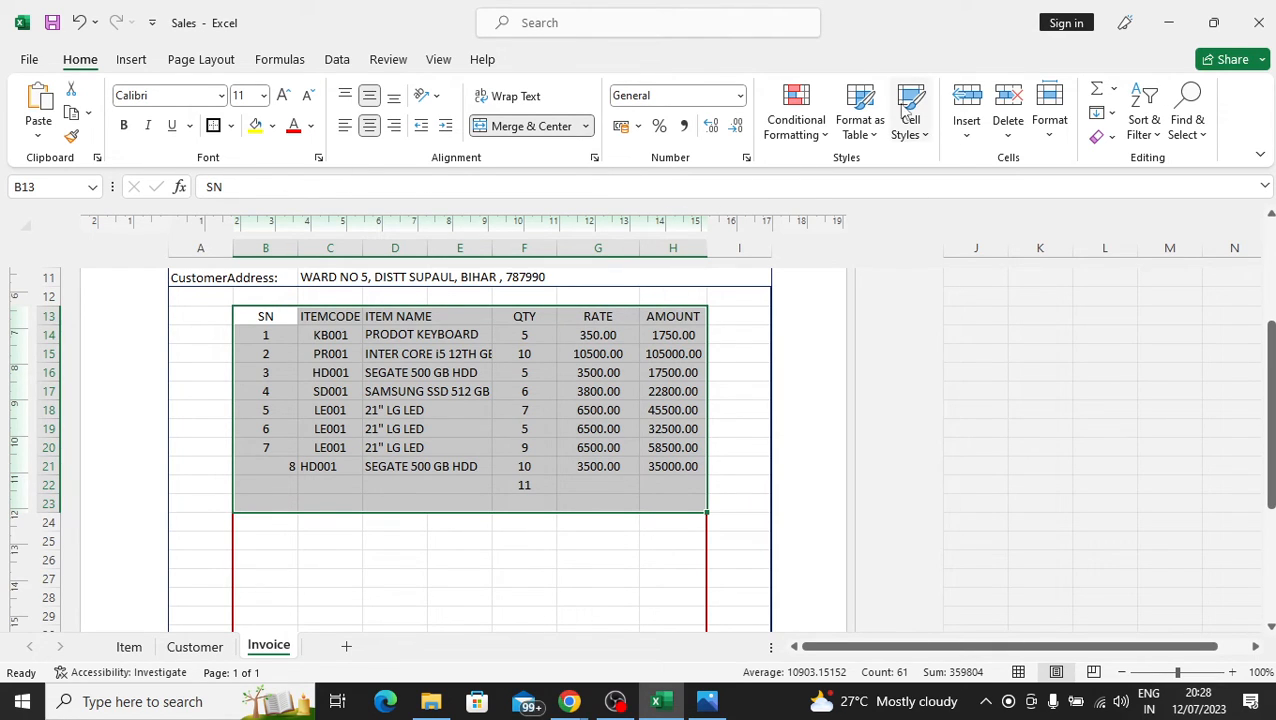
left_click(1049, 108)
left_click(1078, 192)
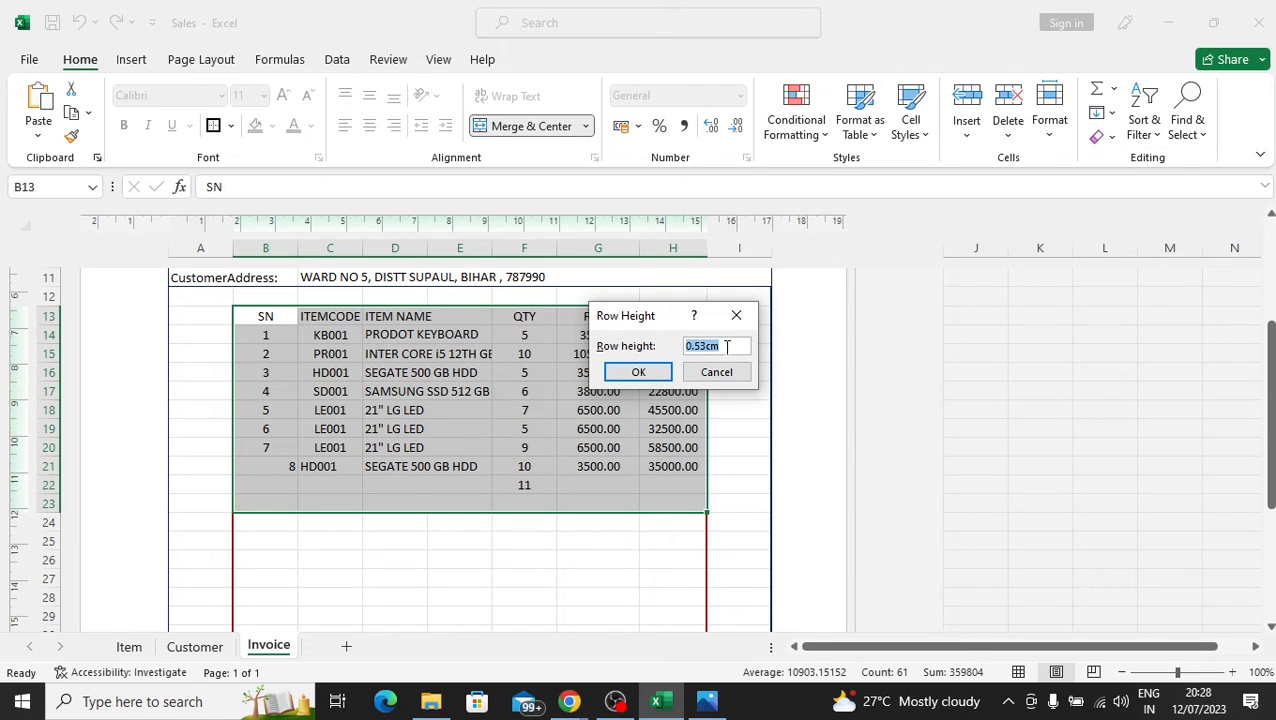
type(".75")
key("Return")
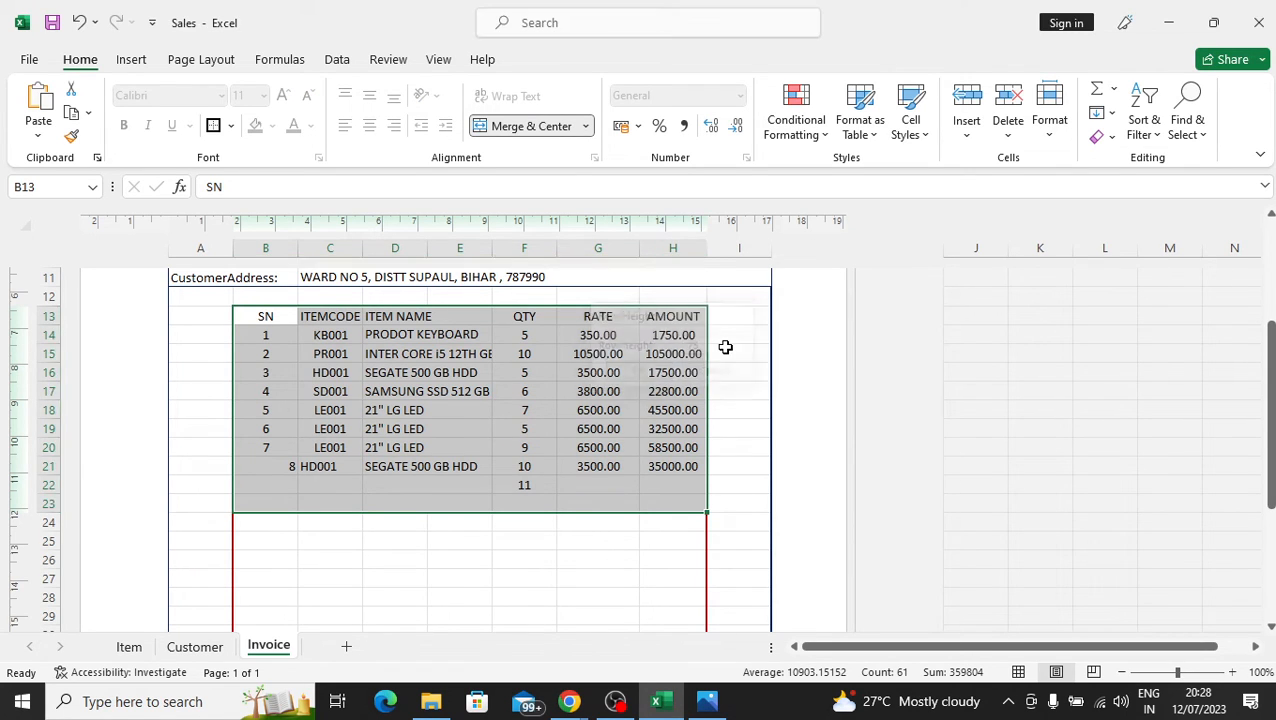
left_click(598, 477)
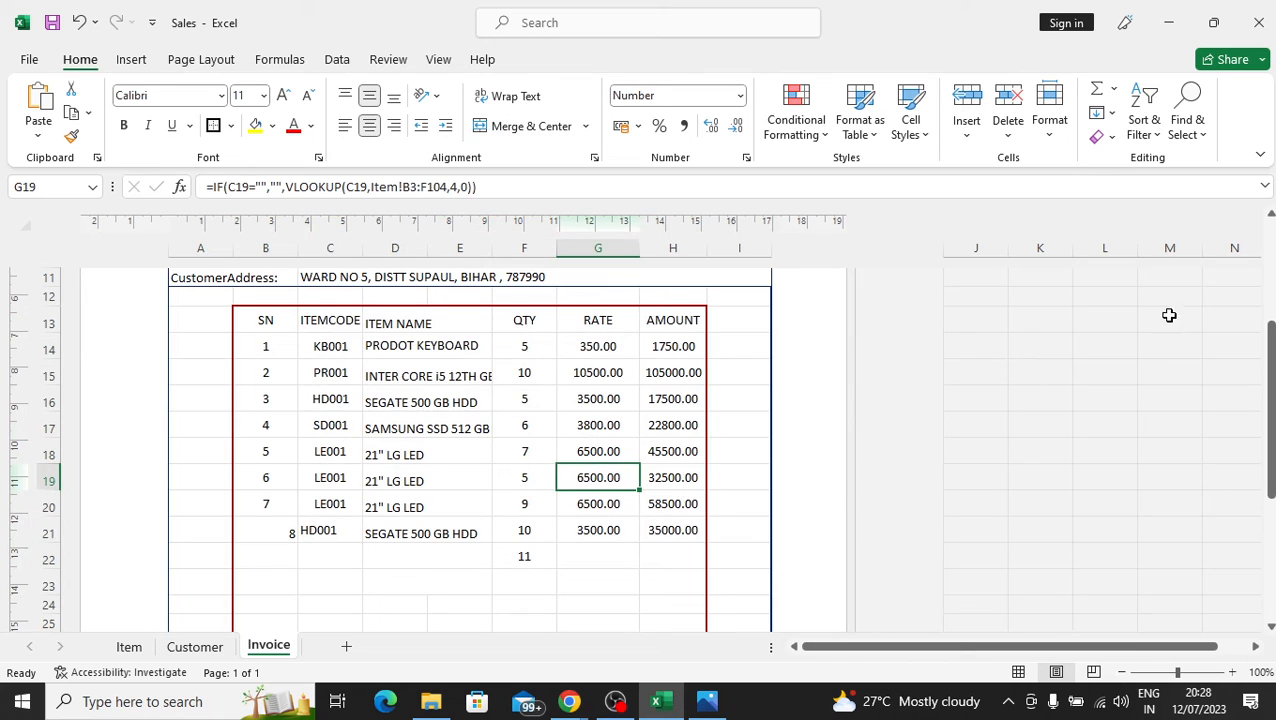
- Center the serial numbers horizontally in B20:B23
left_click_drag(1270, 340, 1266, 380)
left_click(277, 469)
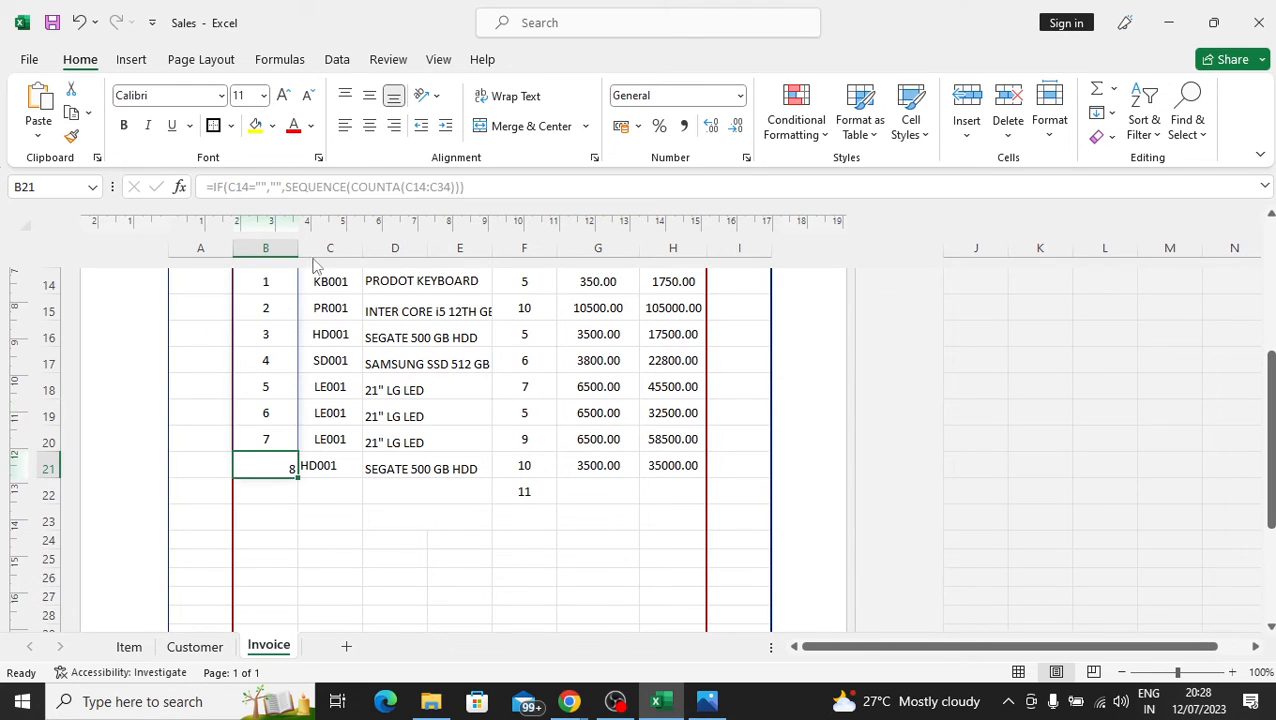
left_click(256, 437)
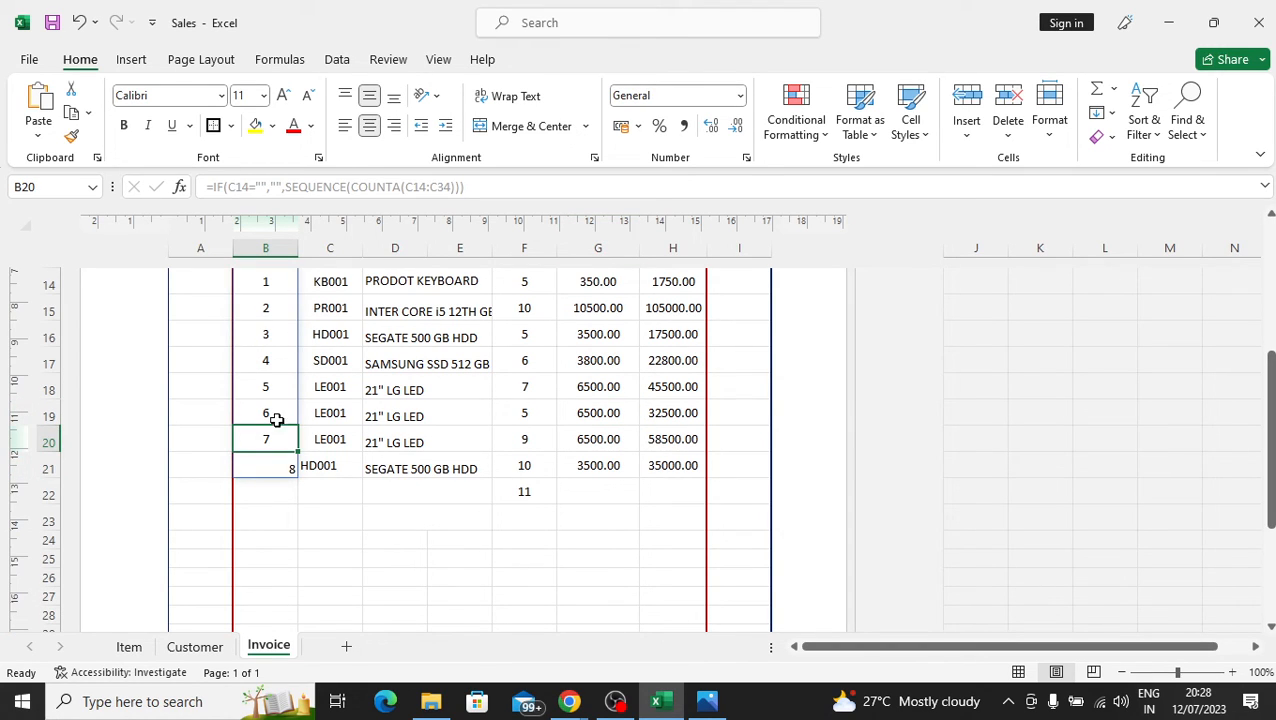
left_click_drag(278, 434, 276, 511)
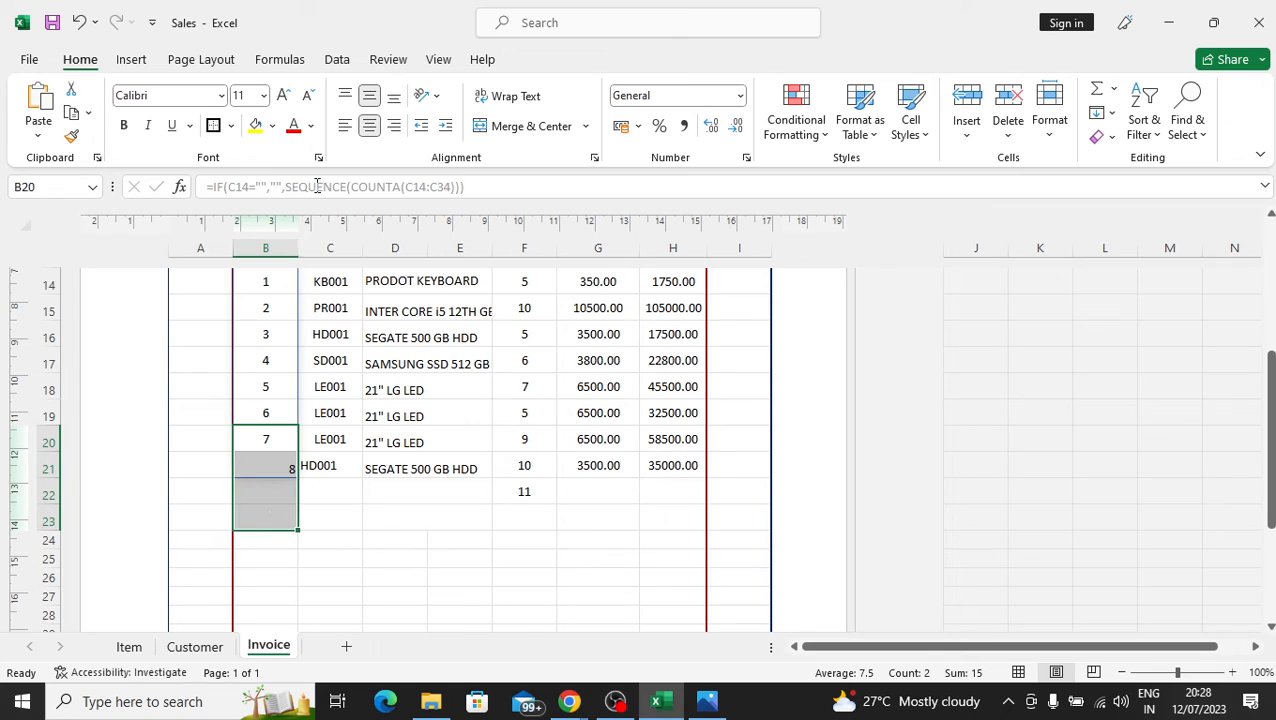
left_click(369, 125)
left_click(345, 515)
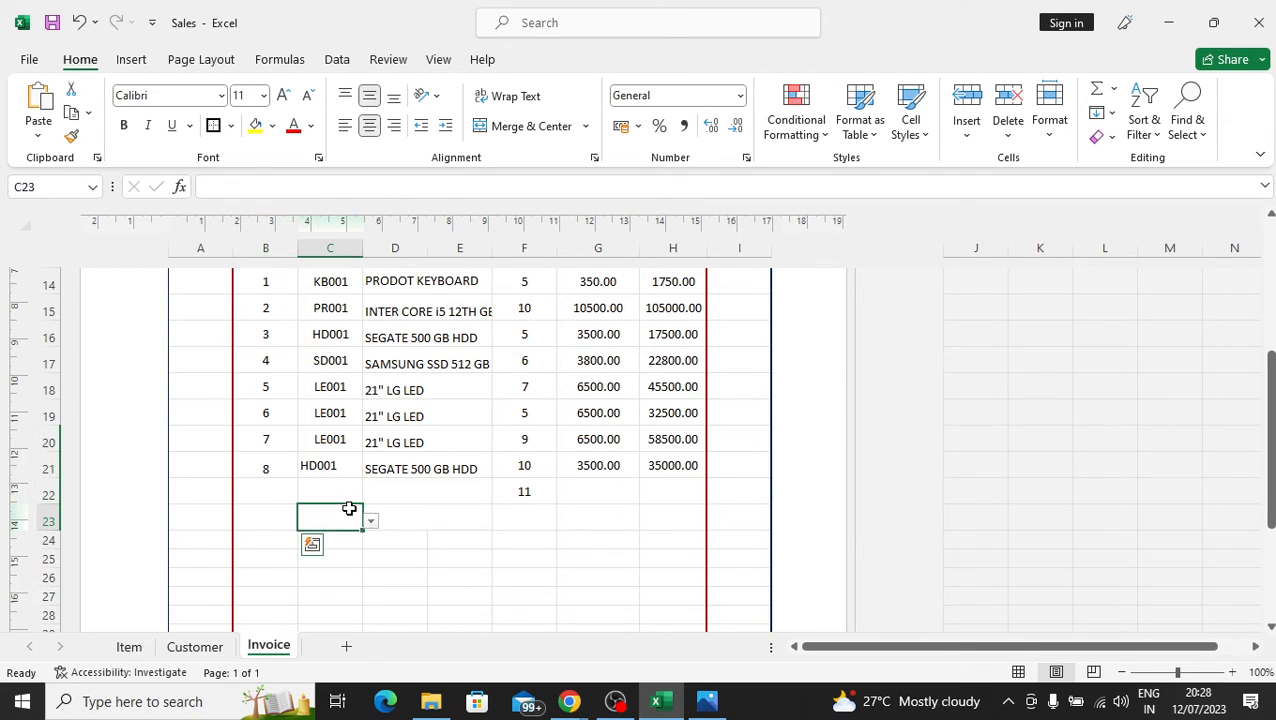
left_click(458, 541)
- Middle-align the ITEM NAME heading in row 13 vertically and keep it left-aligned horizontally
scroll(396, 473, "up", 2)
left_click_drag(262, 362, 464, 366)
left_click(504, 383)
left_click(448, 358)
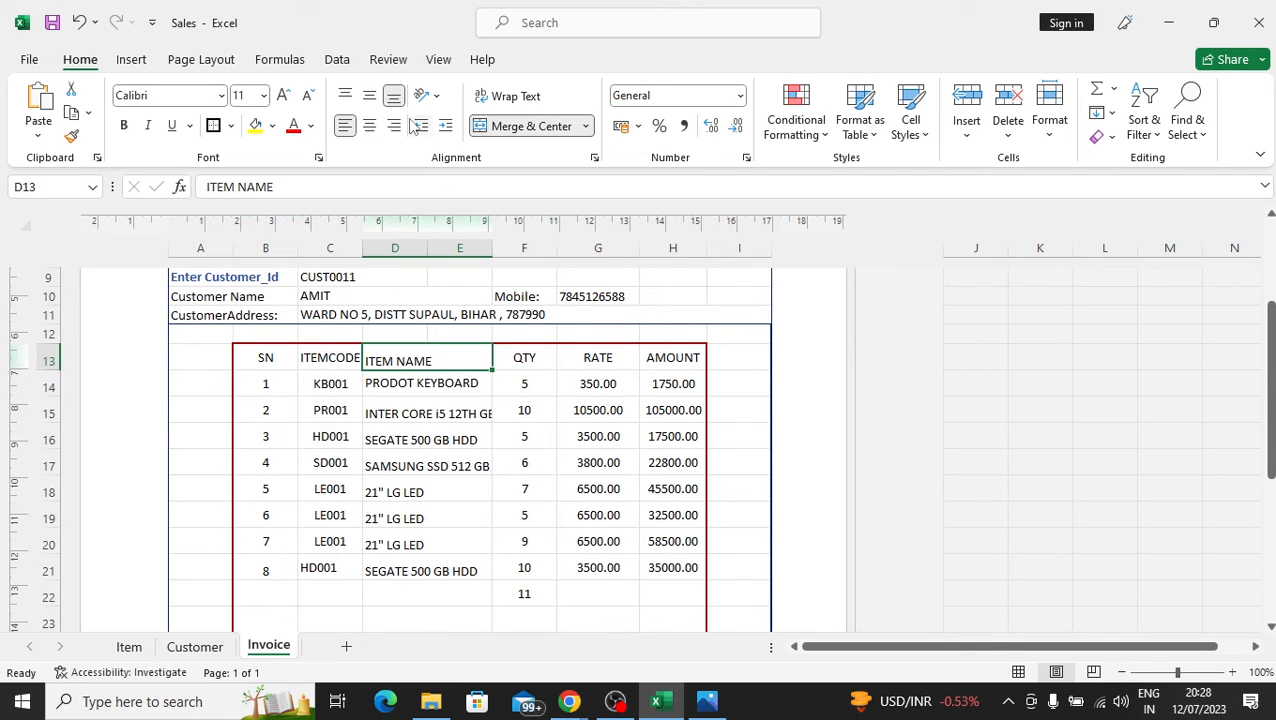
left_click(370, 97)
left_click(369, 126)
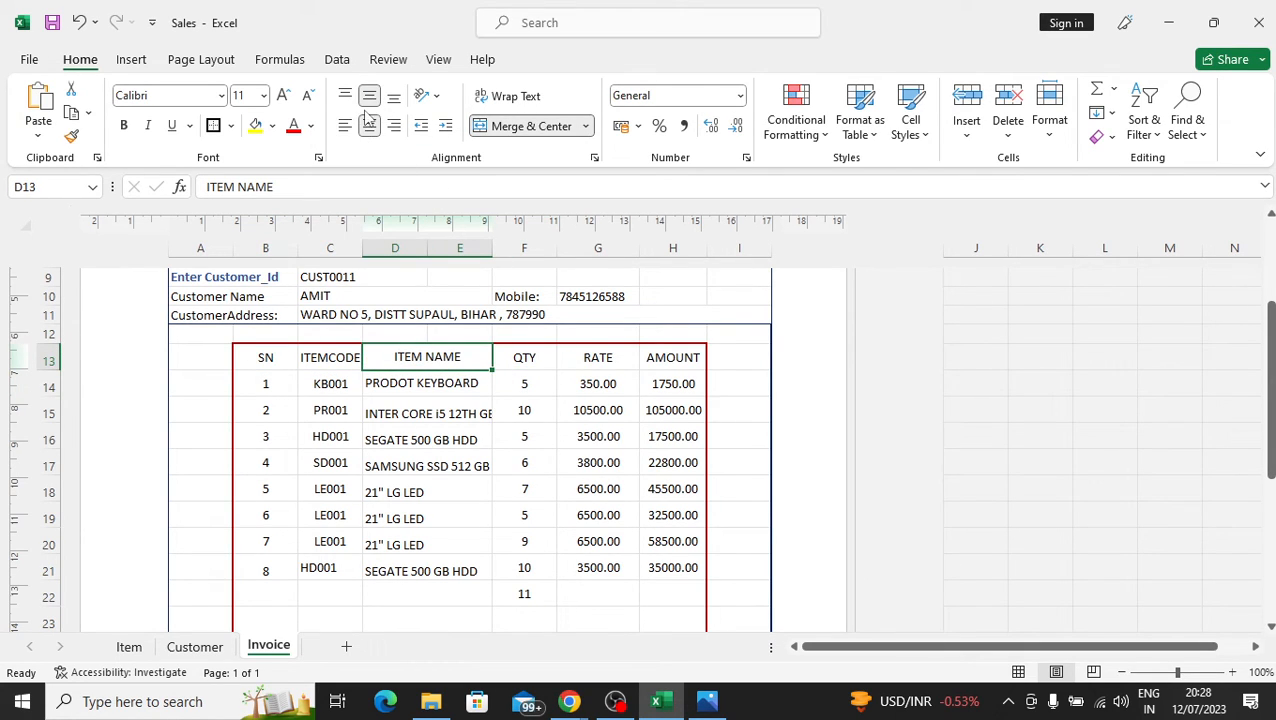
left_click(344, 126)
left_click(524, 440)
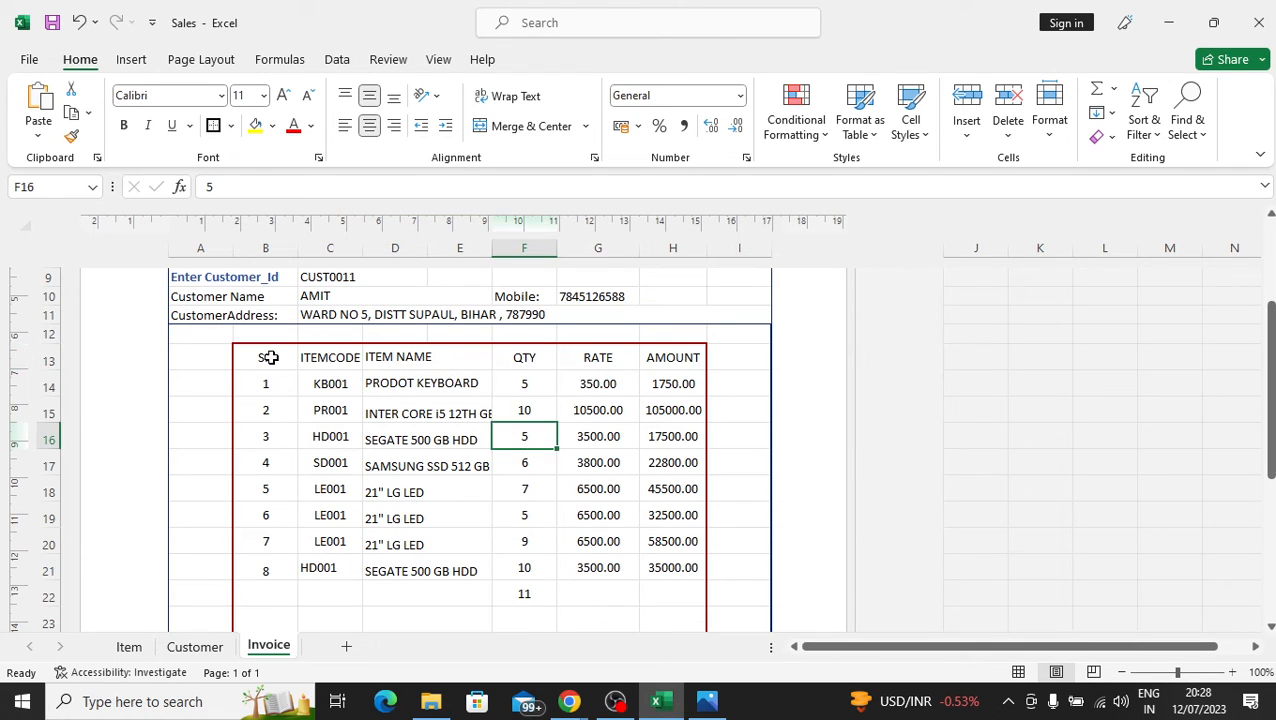
- Format the item table headings in B13:H13 with a dark red fill and bold white text
left_click_drag(270, 357, 655, 358)
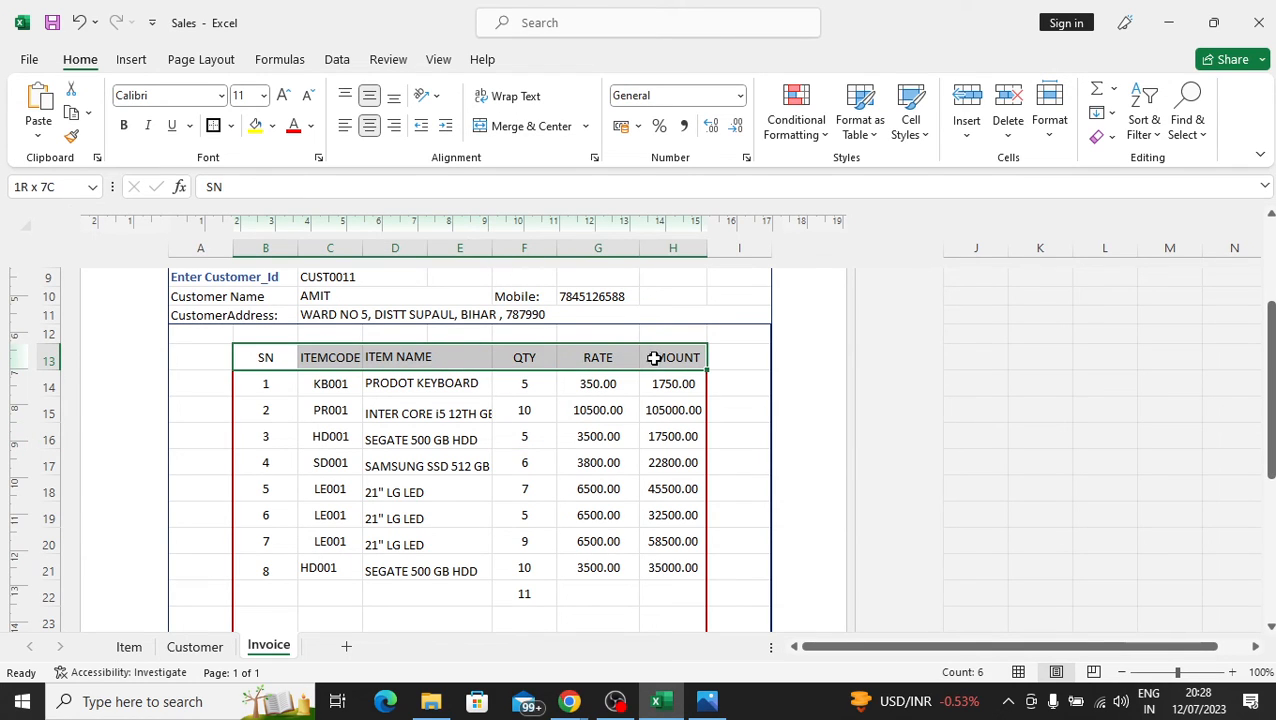
left_click(272, 127)
left_click(247, 297)
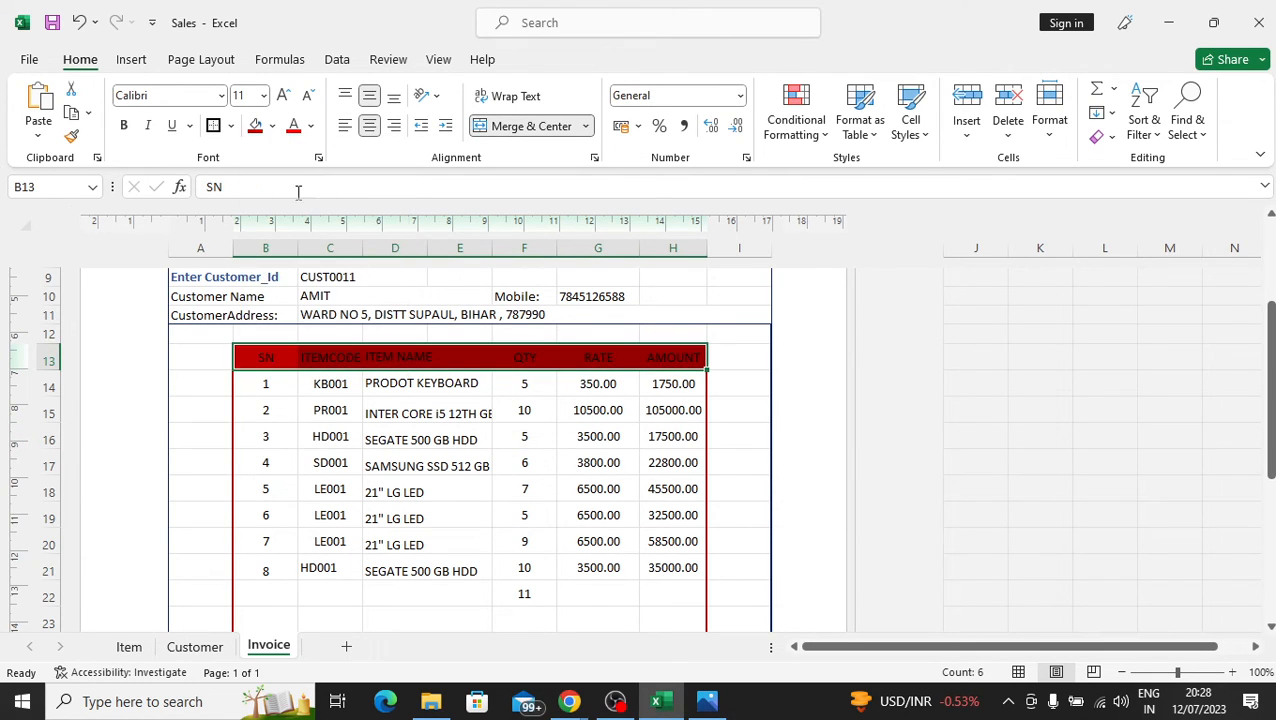
left_click(123, 125)
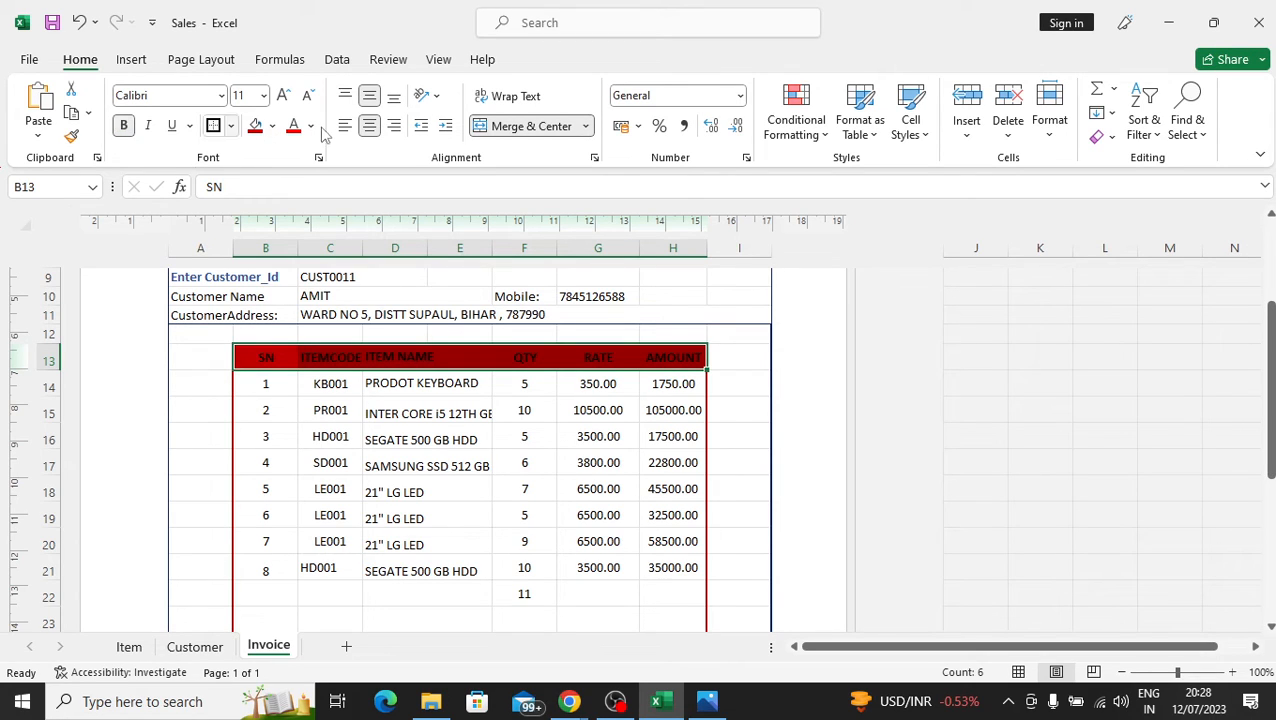
left_click(311, 127)
left_click(288, 203)
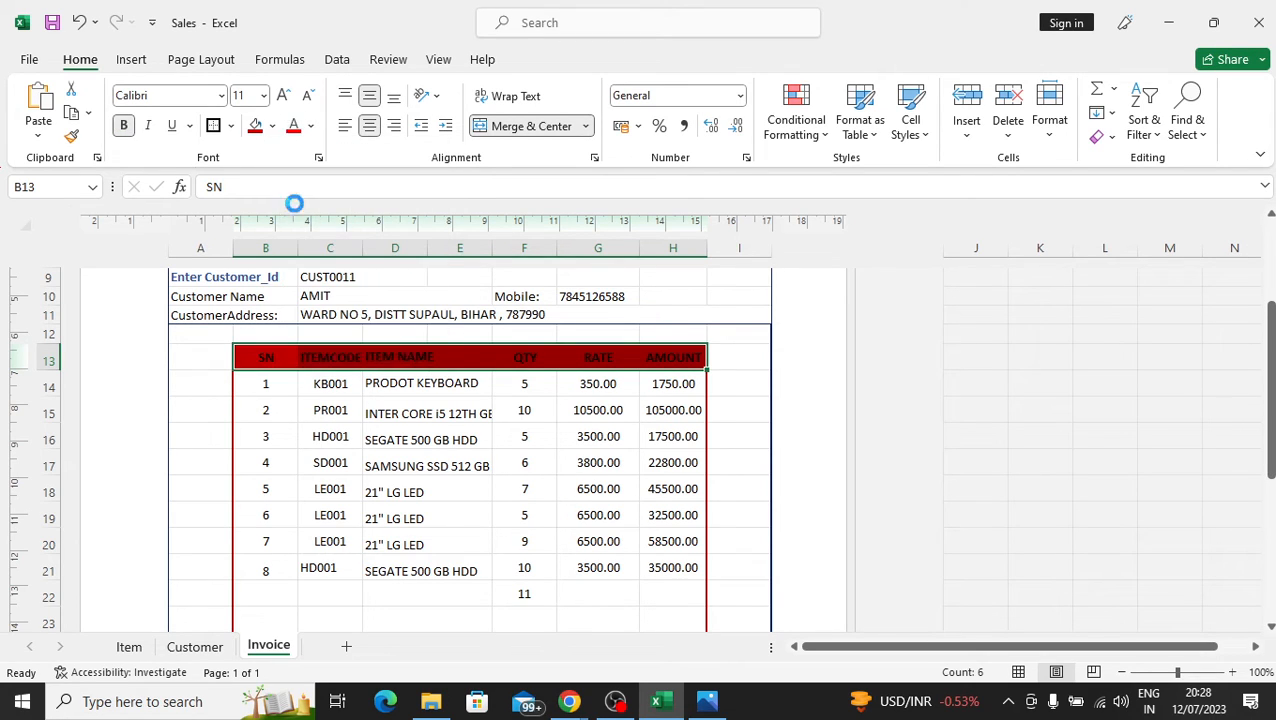
left_click(428, 385)
left_click(433, 357)
left_click(336, 357)
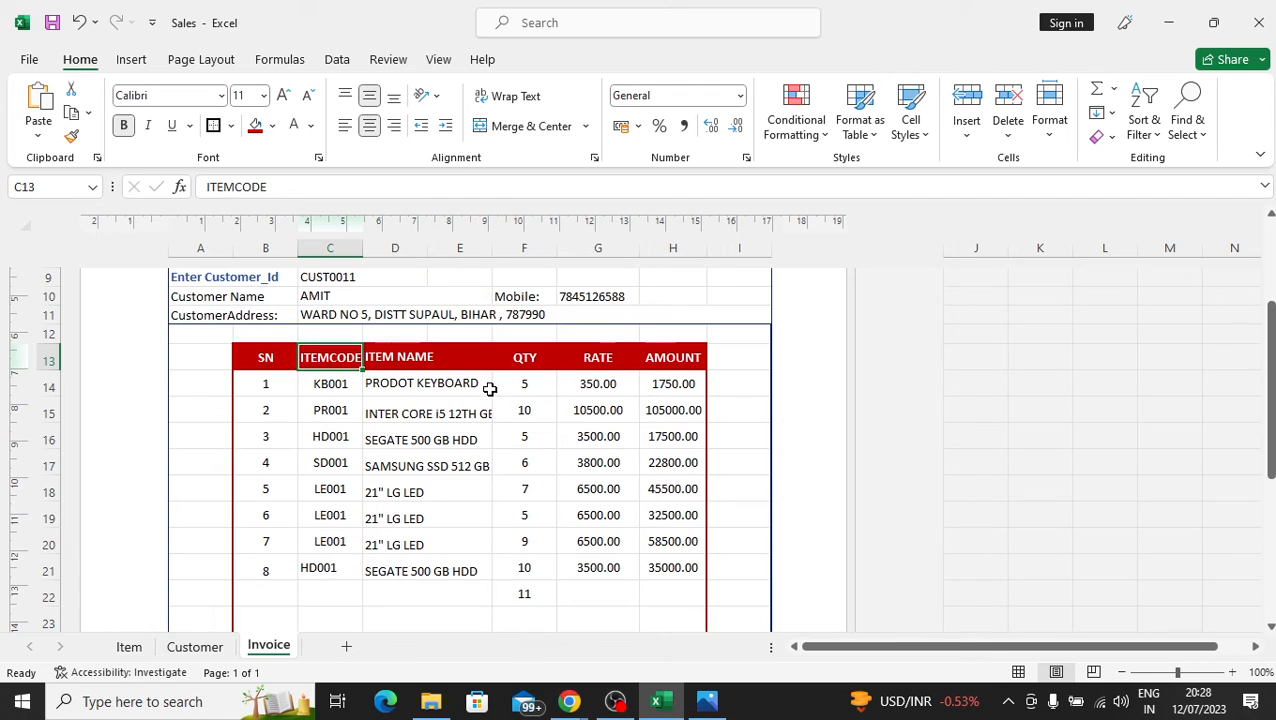
left_click(628, 446)
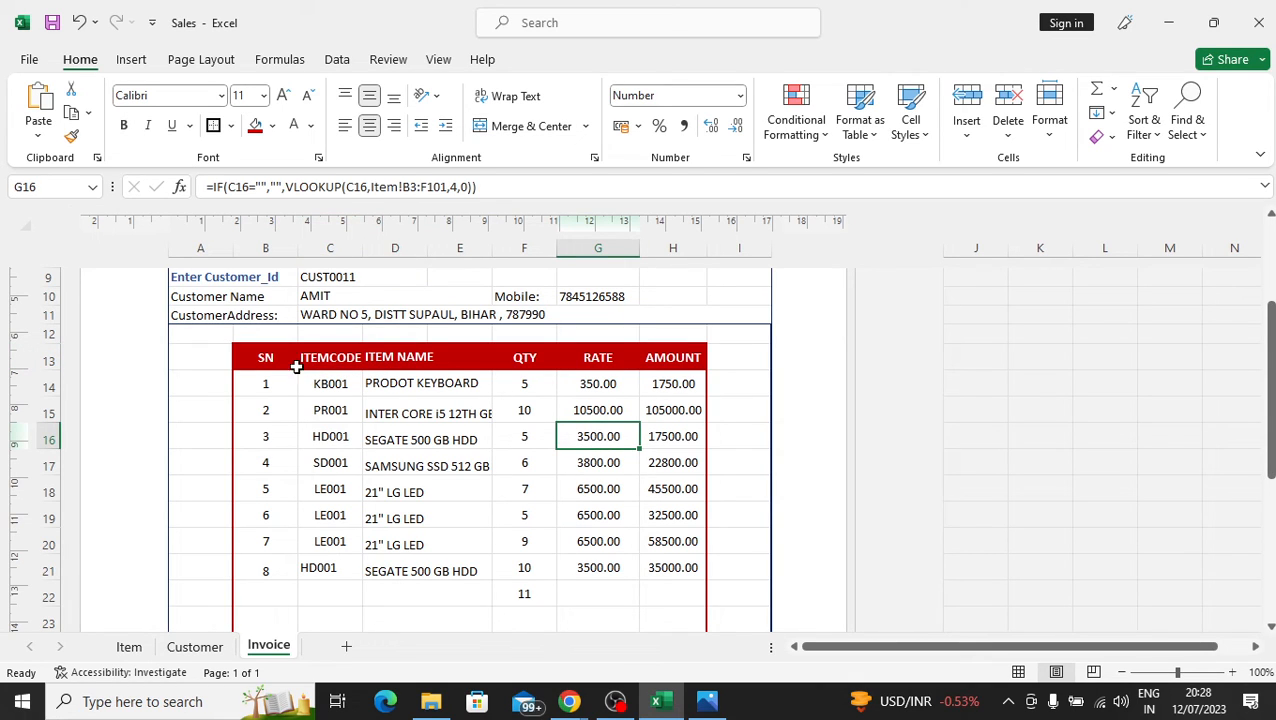
- Try applying all borders to the item table range B13:H26 and undo them
mouse_move(265, 357)
left_mouse_down()
mouse_move(672, 461)
mouse_move(652, 578)
left_mouse_up()
scroll(654, 579, "down", 3)
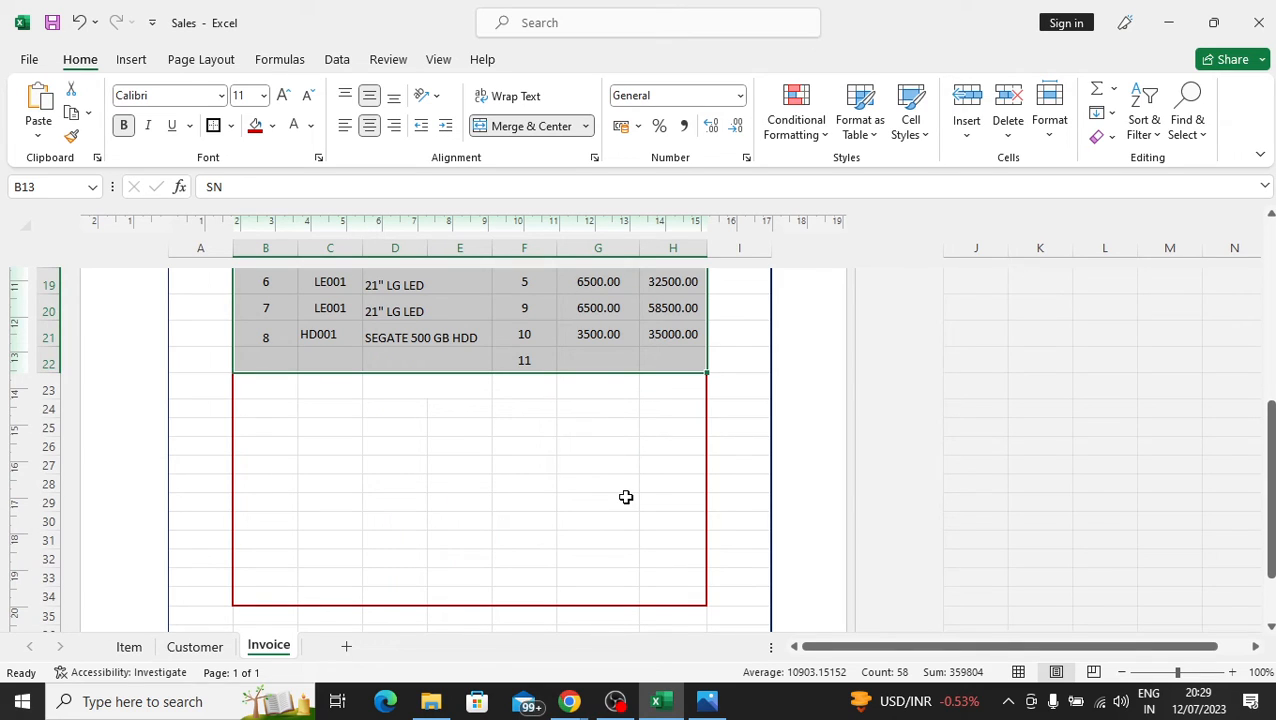
key("shift+Down")
key("shift+Down")
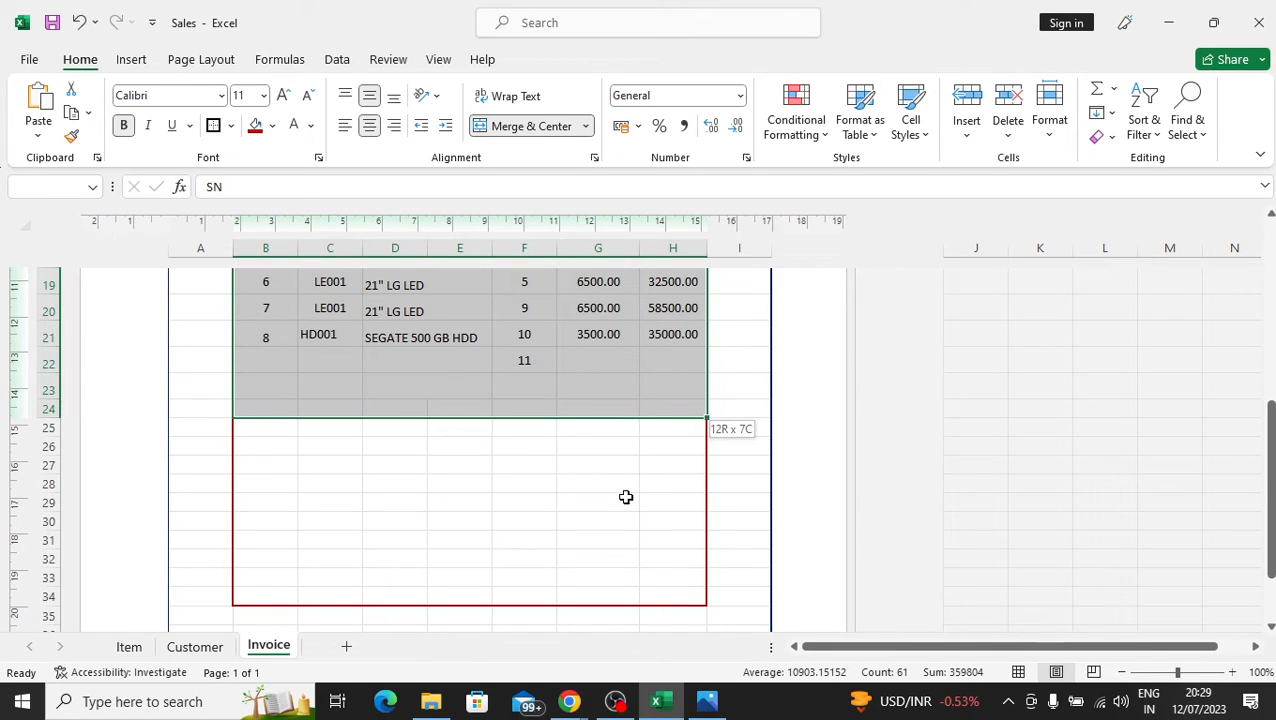
key("shift+Up")
key("shift+Up")
key("shift+Down")
key("shift+Down")
key("shift+Down")
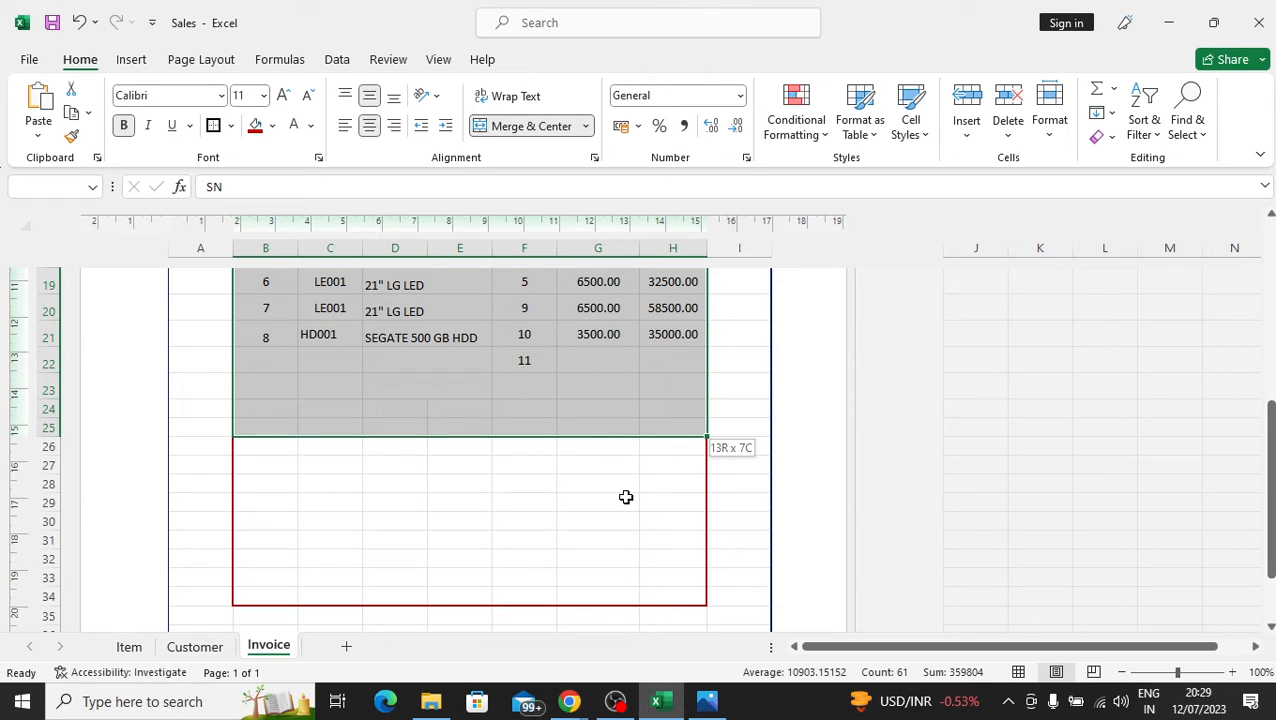
key("shift+Down")
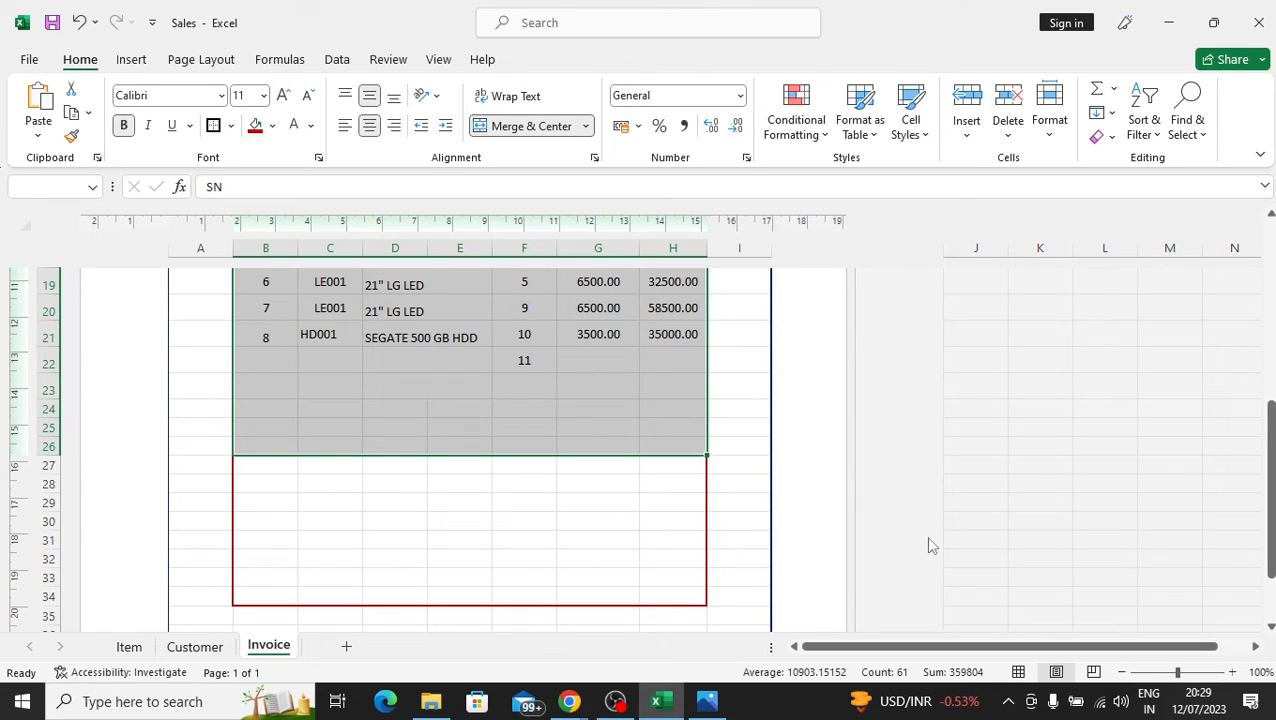
scroll(577, 540, "down", 3)
scroll(581, 401, "up", 3)
left_click(231, 125)
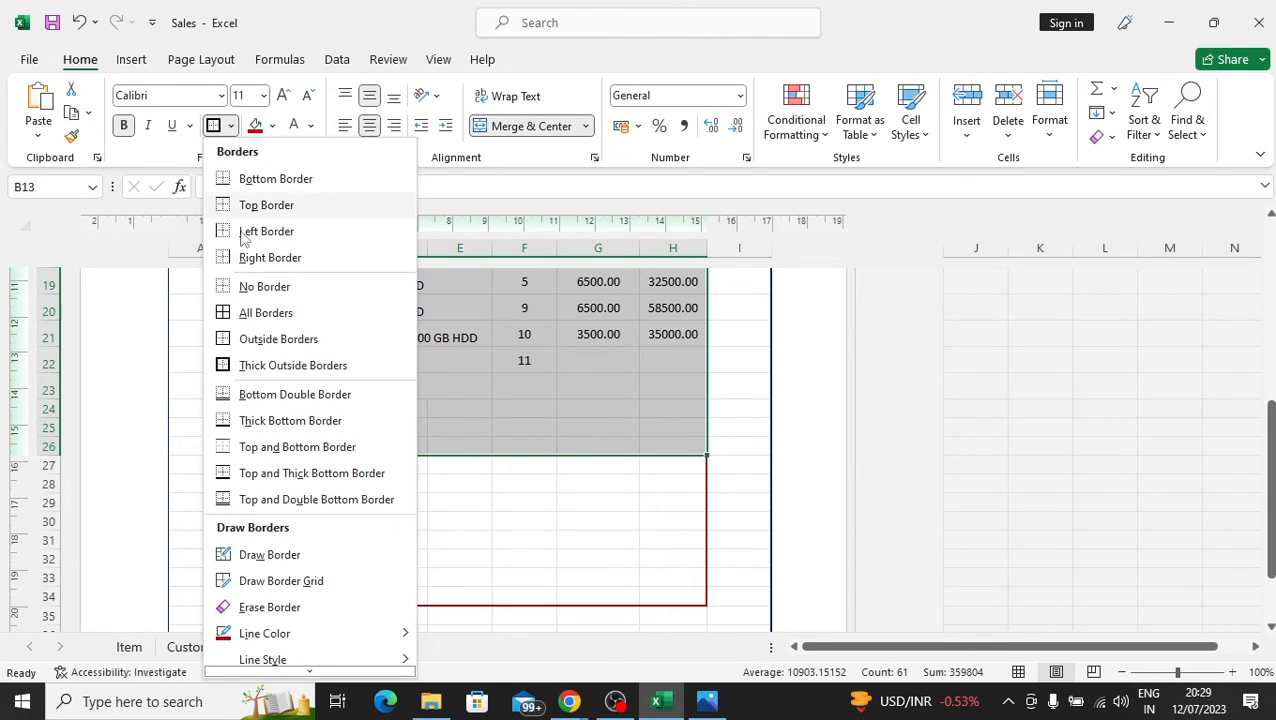
left_click(256, 313)
scroll(252, 307, "up", 5)
left_click(541, 529)
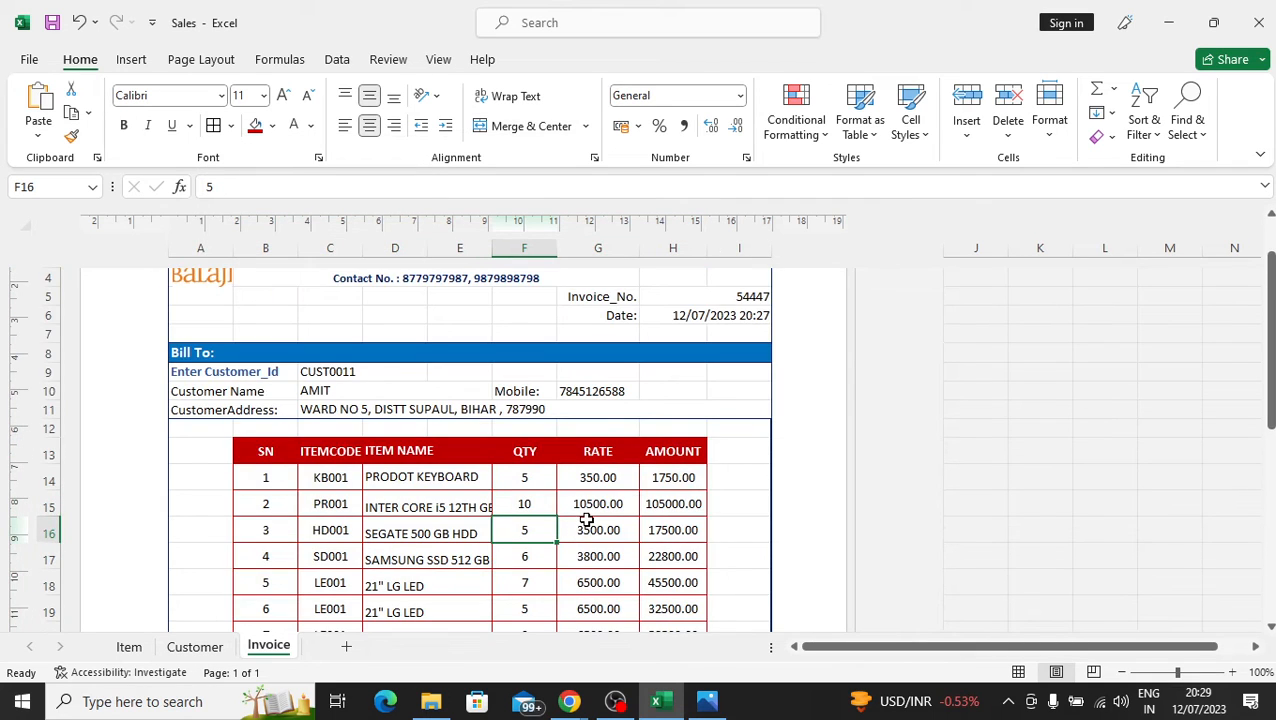
scroll(605, 508, "down", 3)
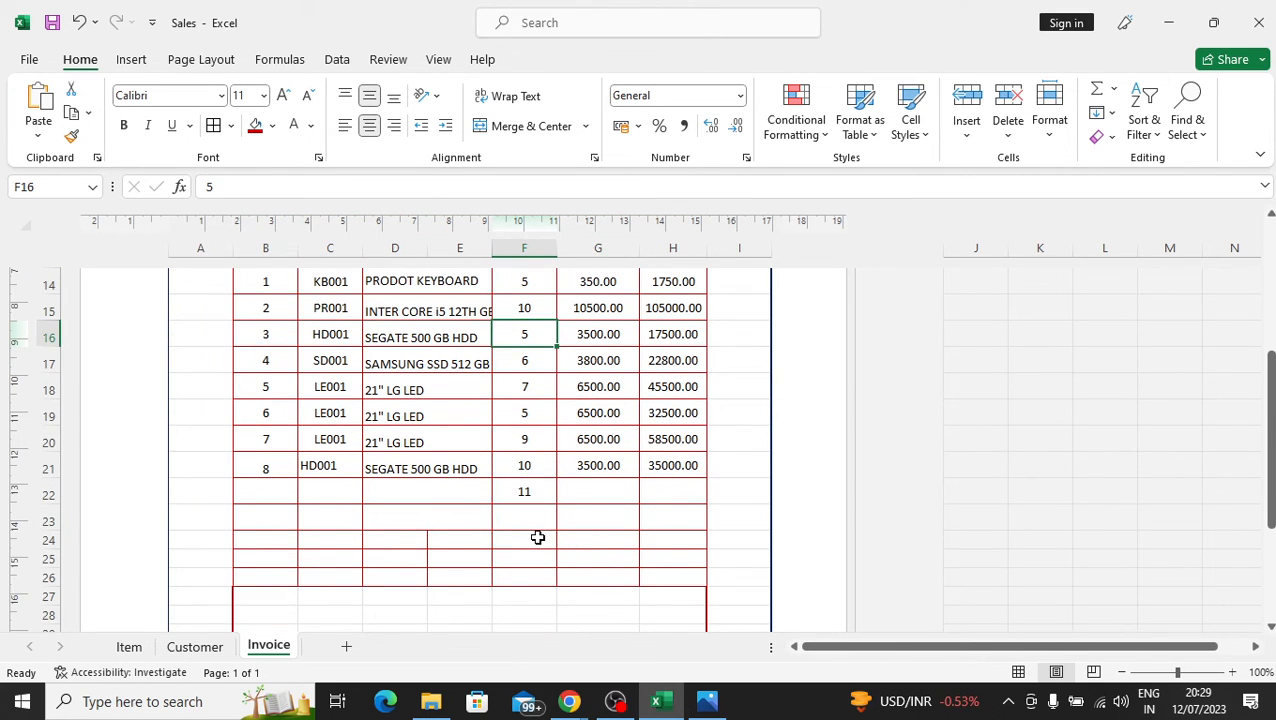
key("ctrl+z")
- Apply all borders to the item rows in B14:H23
left_click(372, 405)
left_click(278, 310)
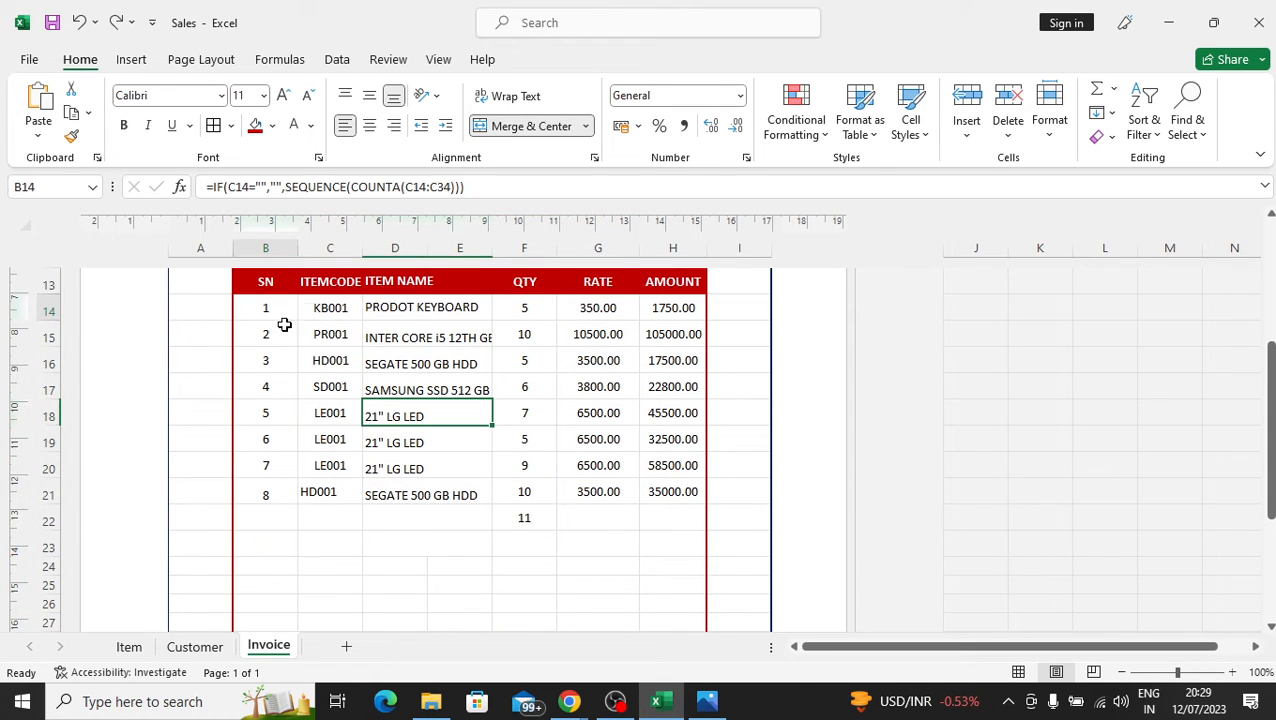
left_click_drag(284, 325, 661, 549)
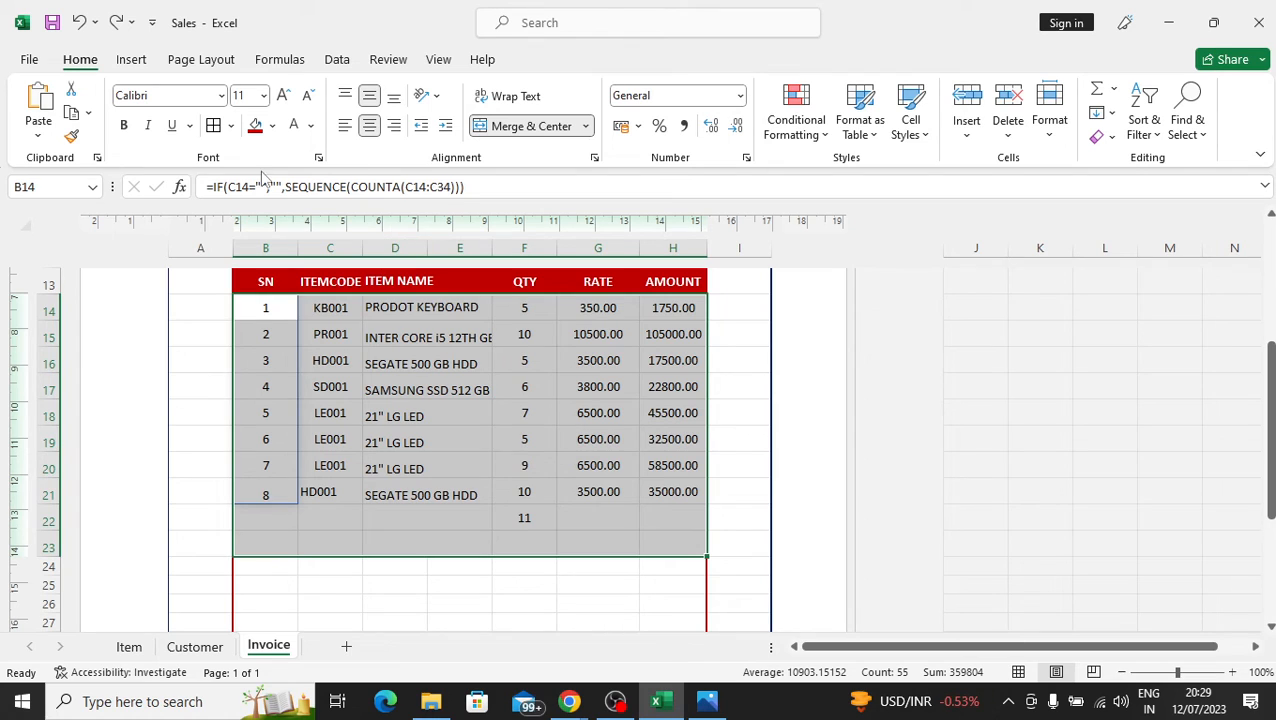
left_click(214, 126)
left_click(518, 541)
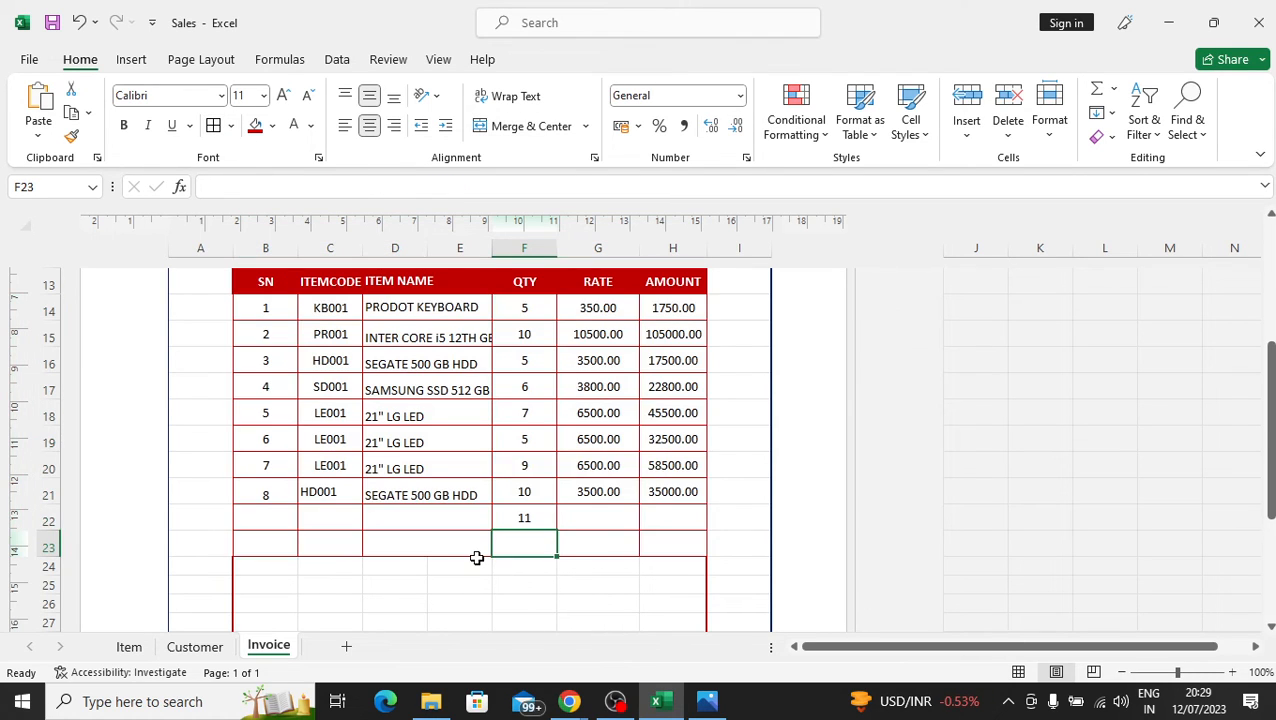
- Widen column E until the longest item name fits, and narrow the QTY column to compensate
scroll(476, 555, "down", 3)
scroll(524, 452, "up", 3)
left_click_drag(487, 248, 558, 248)
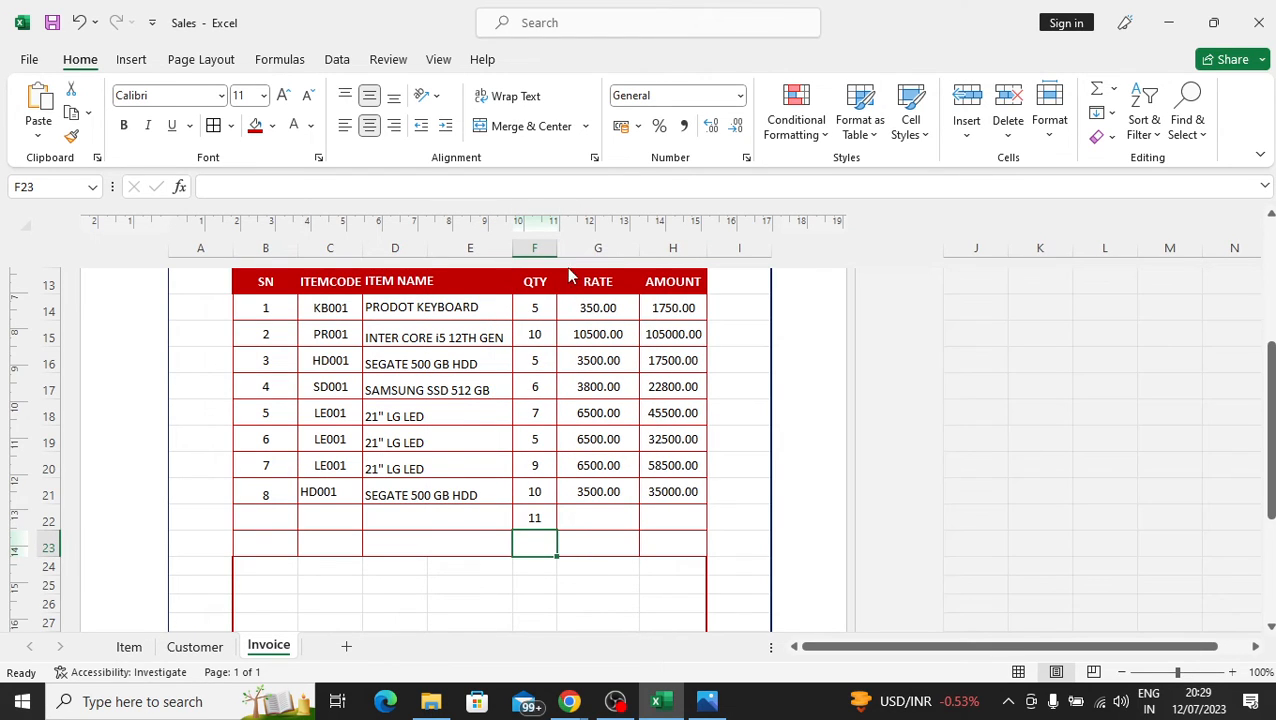
left_click(641, 563)
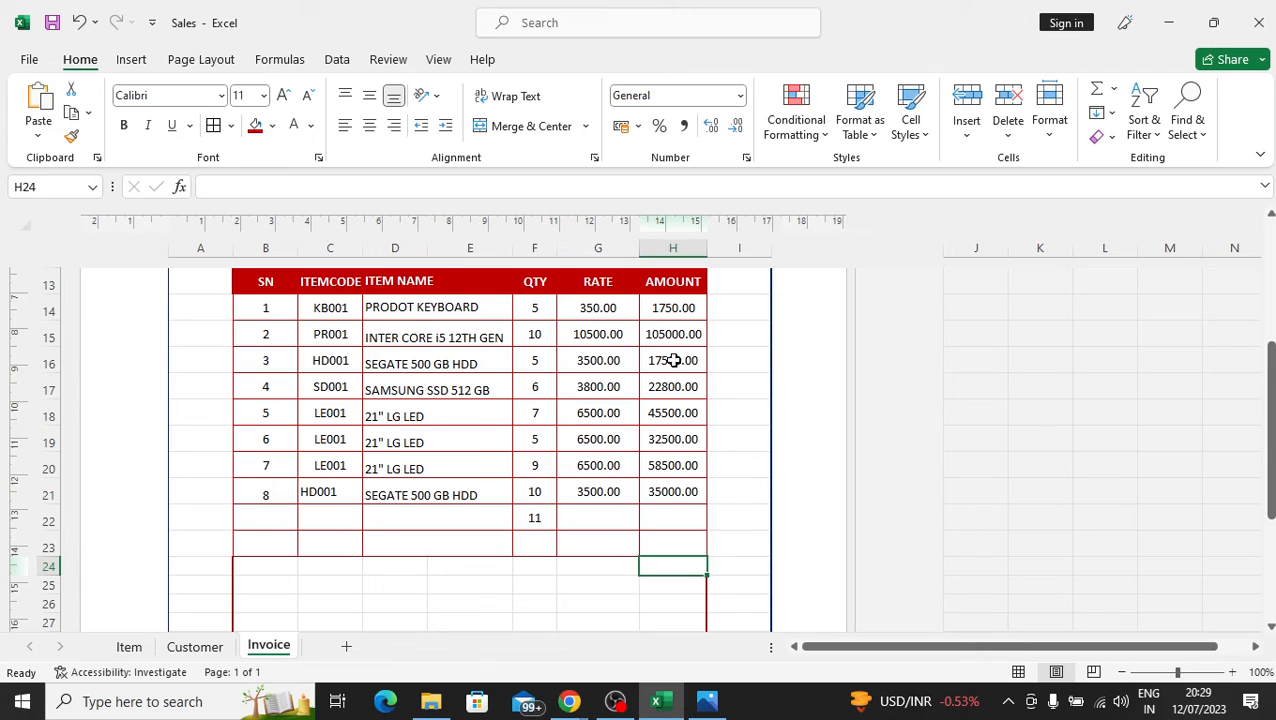
left_click(612, 551)
left_click(547, 590)
left_click(499, 568)
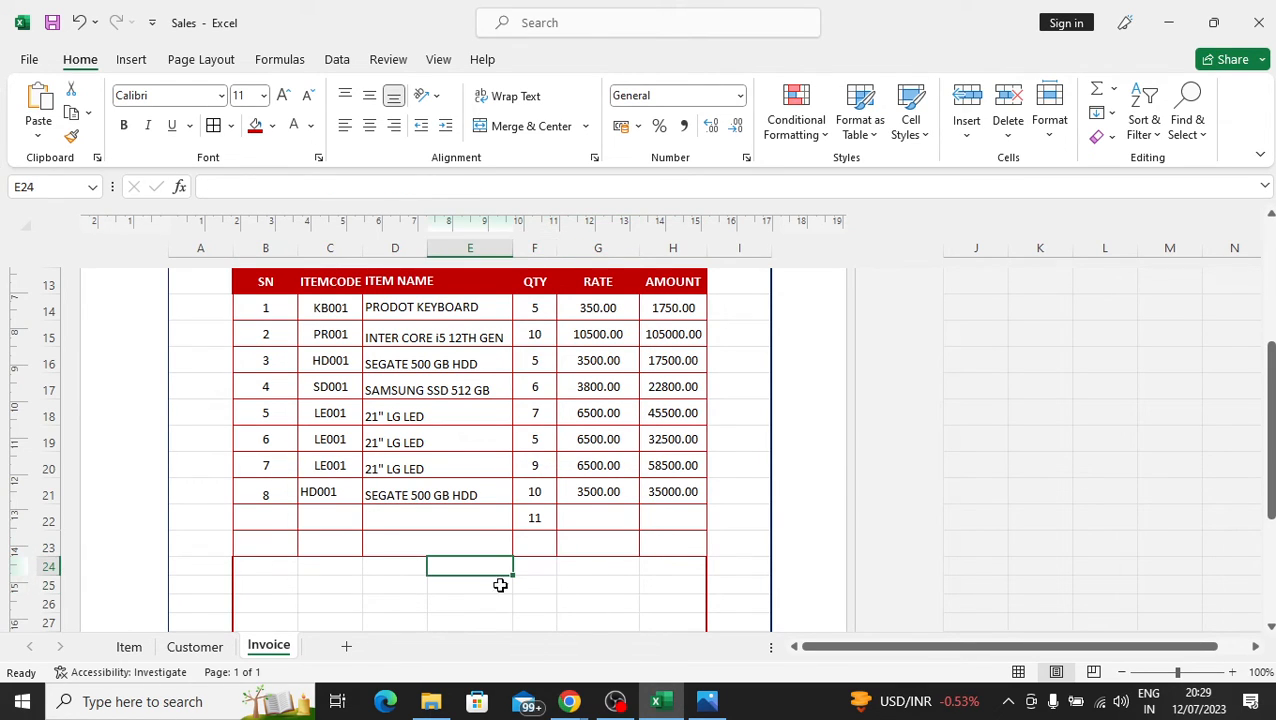
- Merge and center cells F24:G24 directly below the item table, using the reference invoice image as a guide
scroll(676, 597, "down", 2)
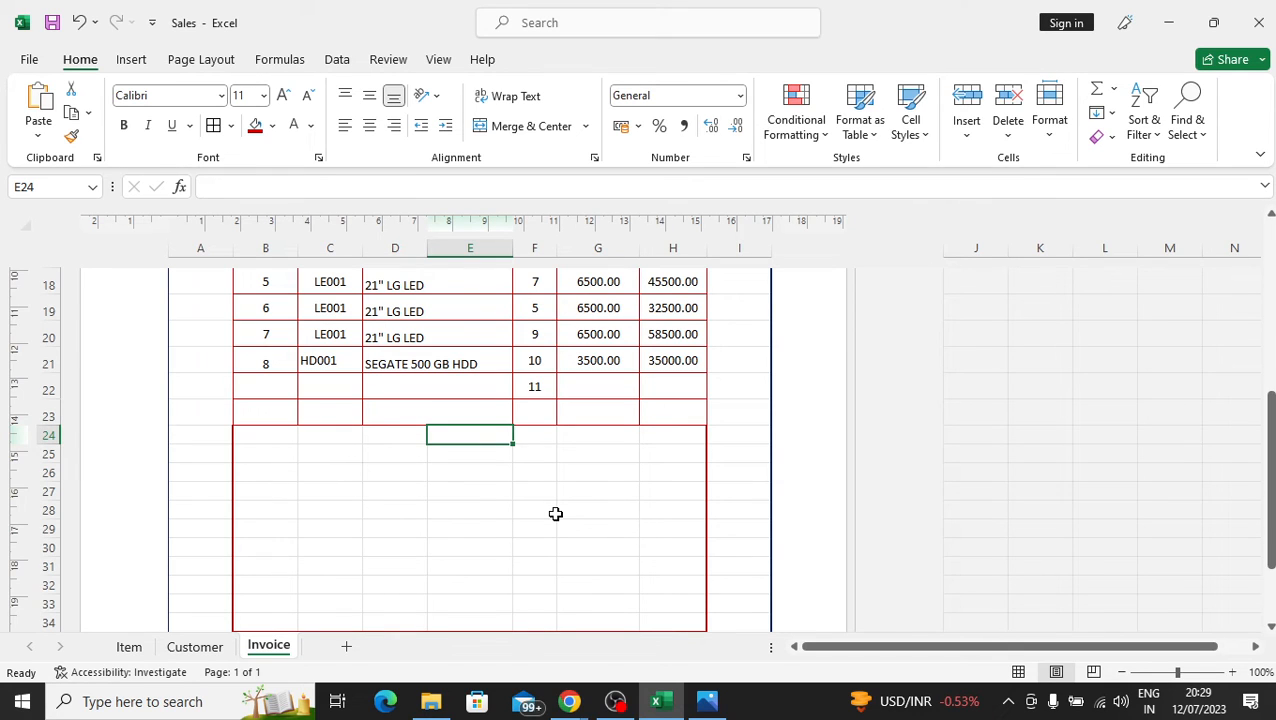
left_click(706, 701)
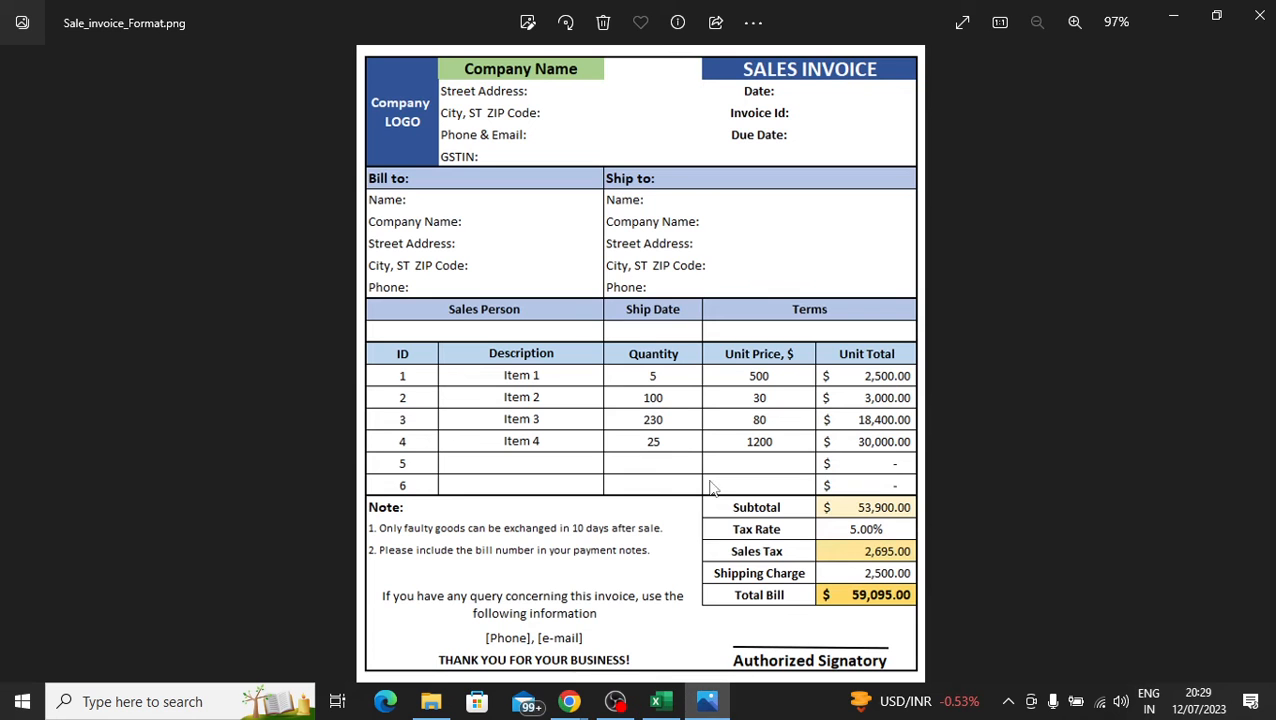
left_click(656, 701)
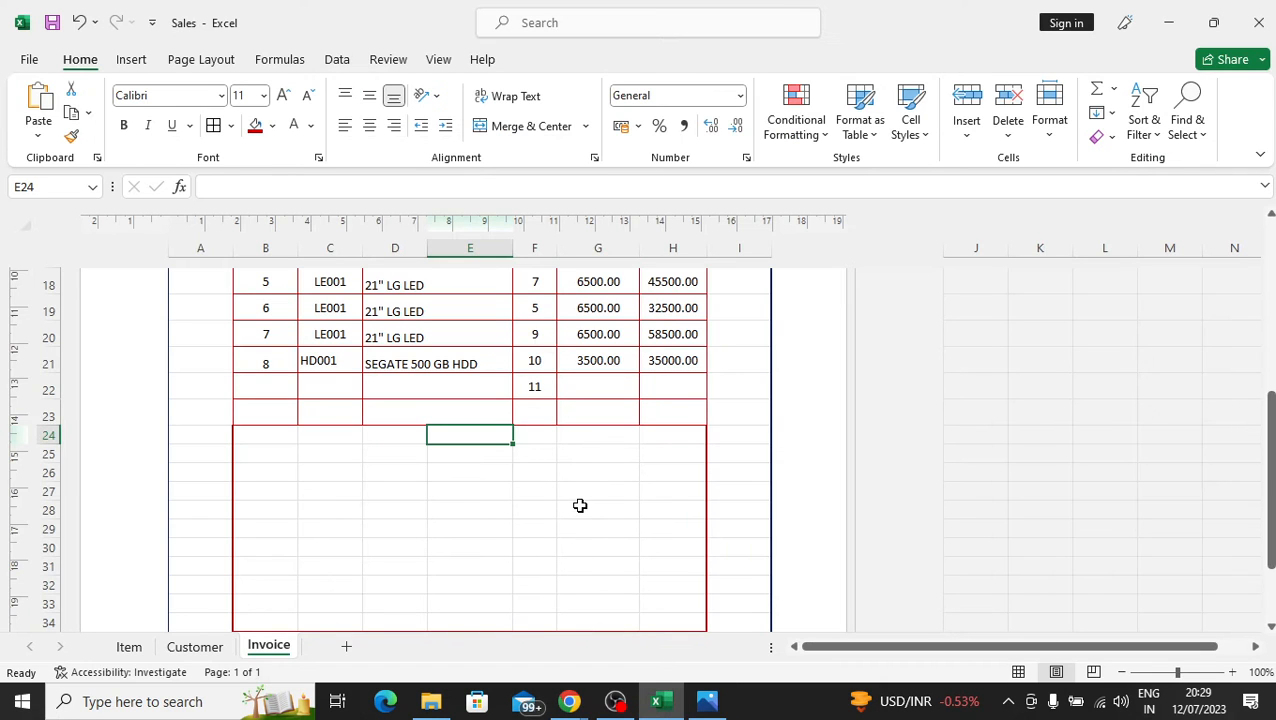
left_click(577, 508)
left_click_drag(538, 435, 676, 440)
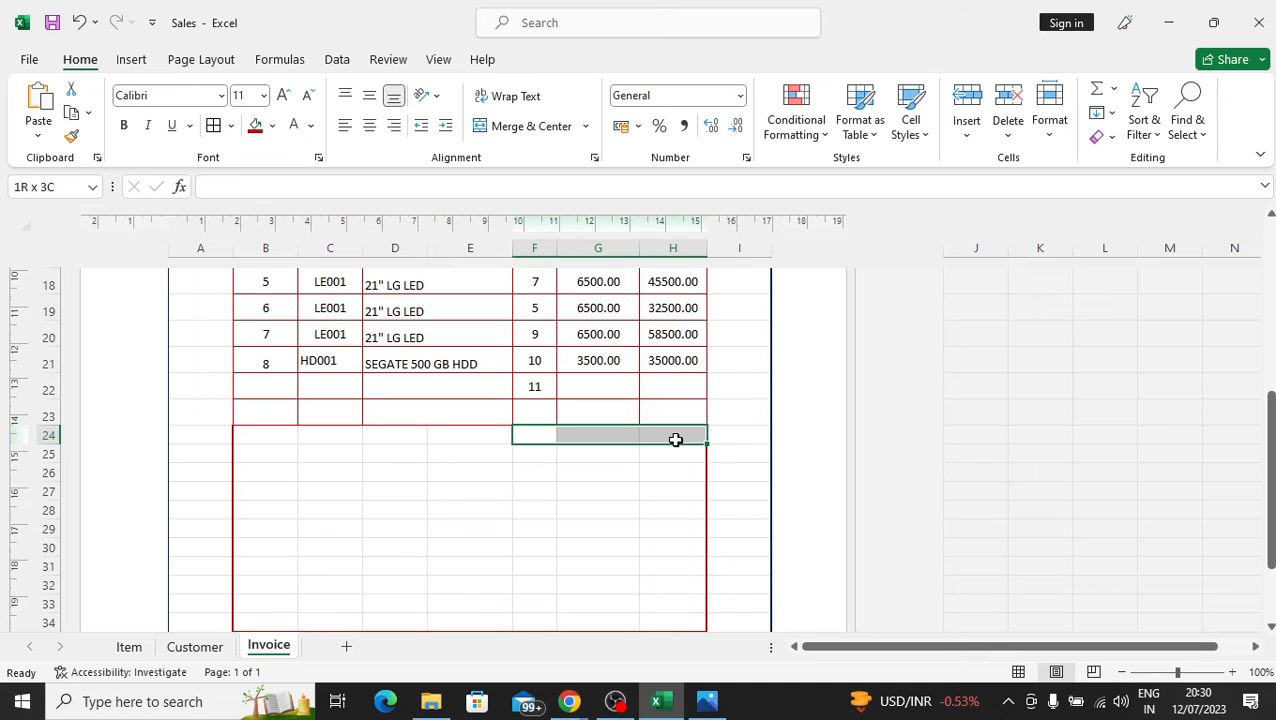
left_click(587, 421)
left_click_drag(541, 445, 621, 433)
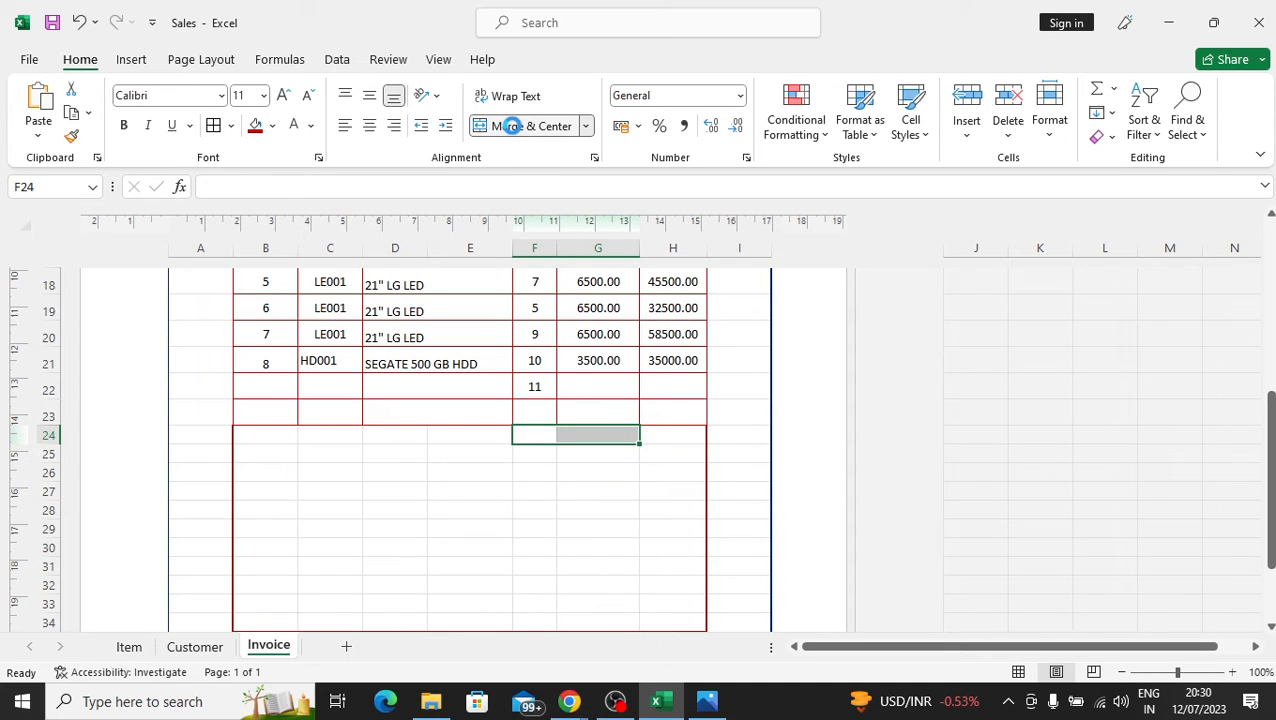
left_click(511, 126)
left_click(598, 472)
left_click(565, 432)
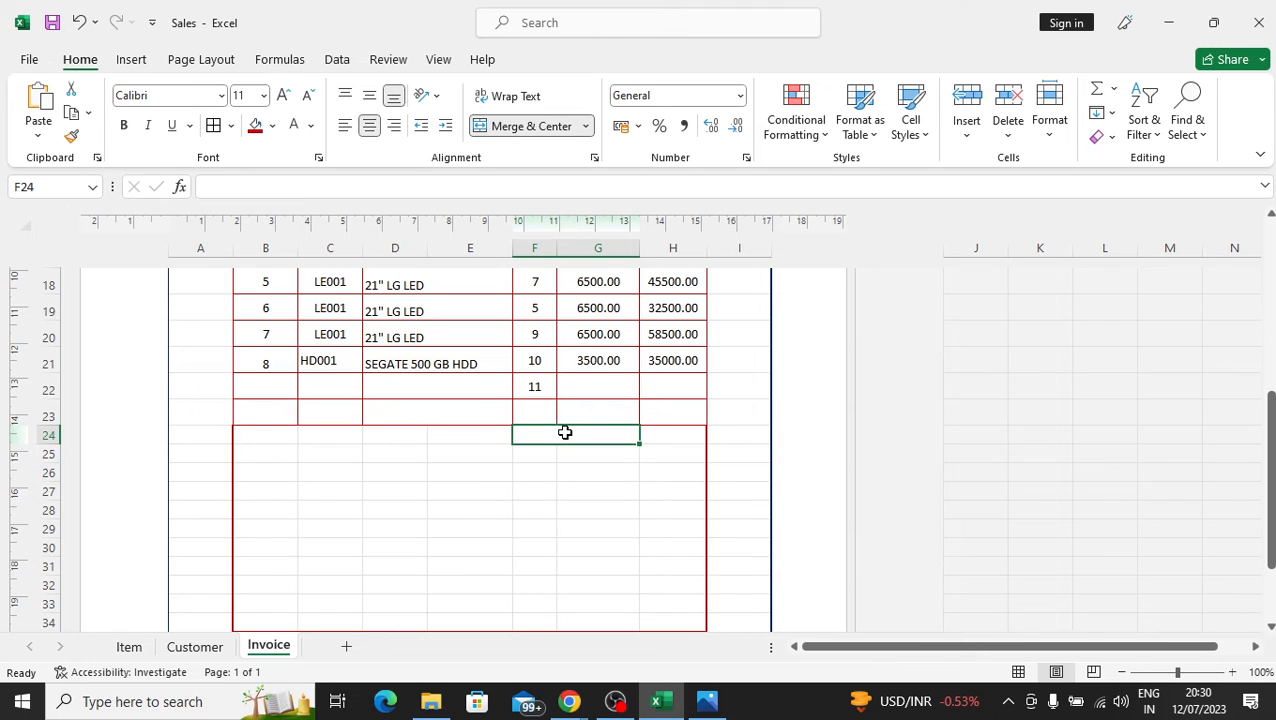
- Enter the label SUBTOTAL in the merged cell F24
type("S")
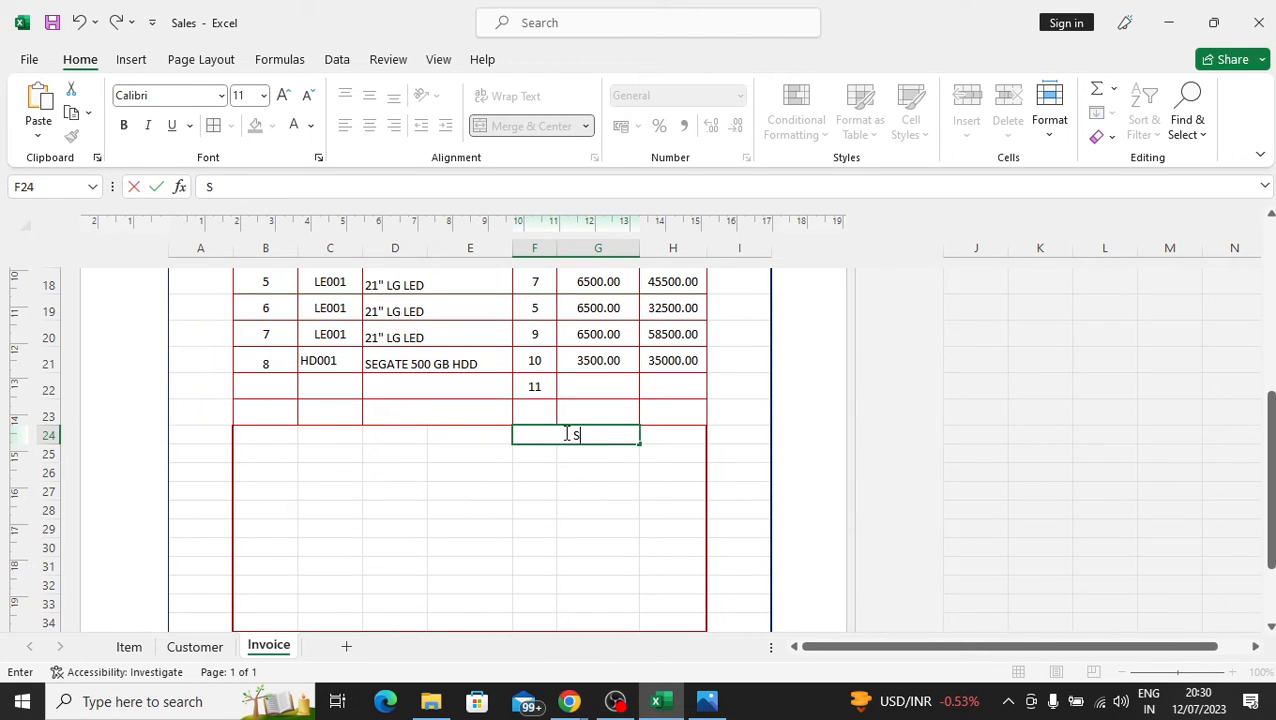
type("YBTOTAL")
key("ctrl+Return")
key("Return")
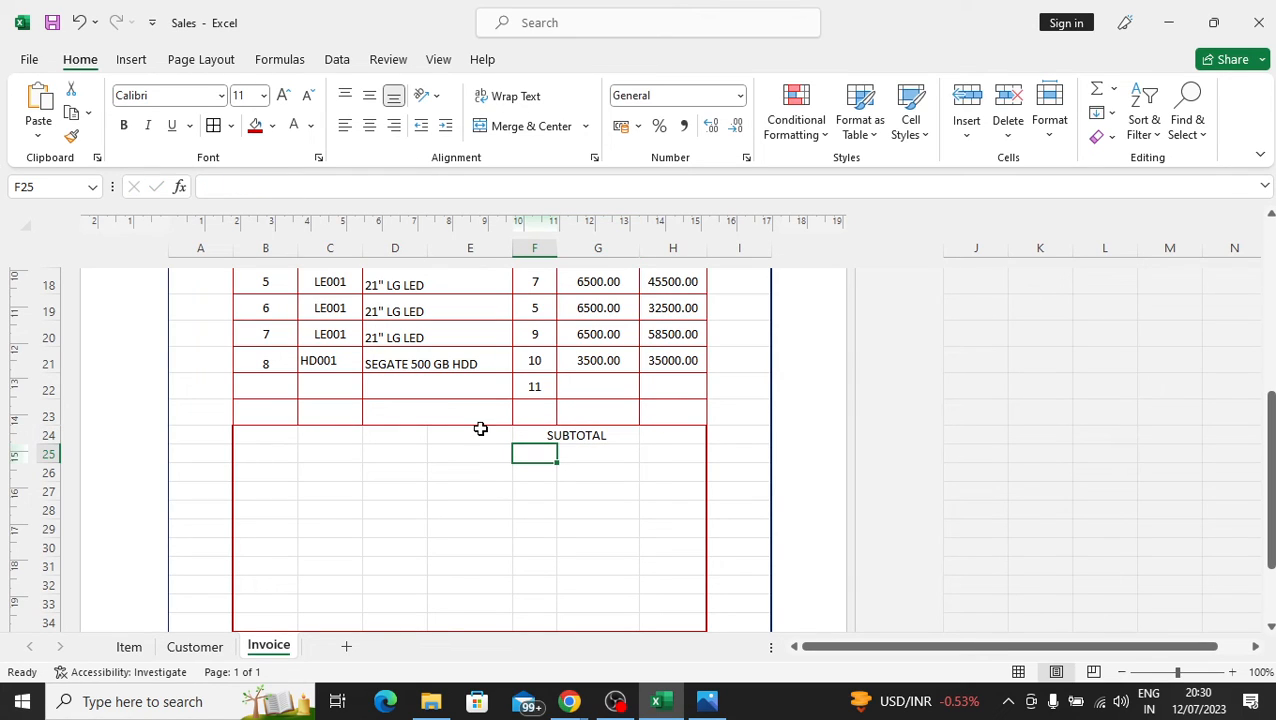
- Merge and center F25:G25 and enter the label CGST@9%, checking the tax rows in the reference invoice image
left_click(601, 440)
left_click(588, 455)
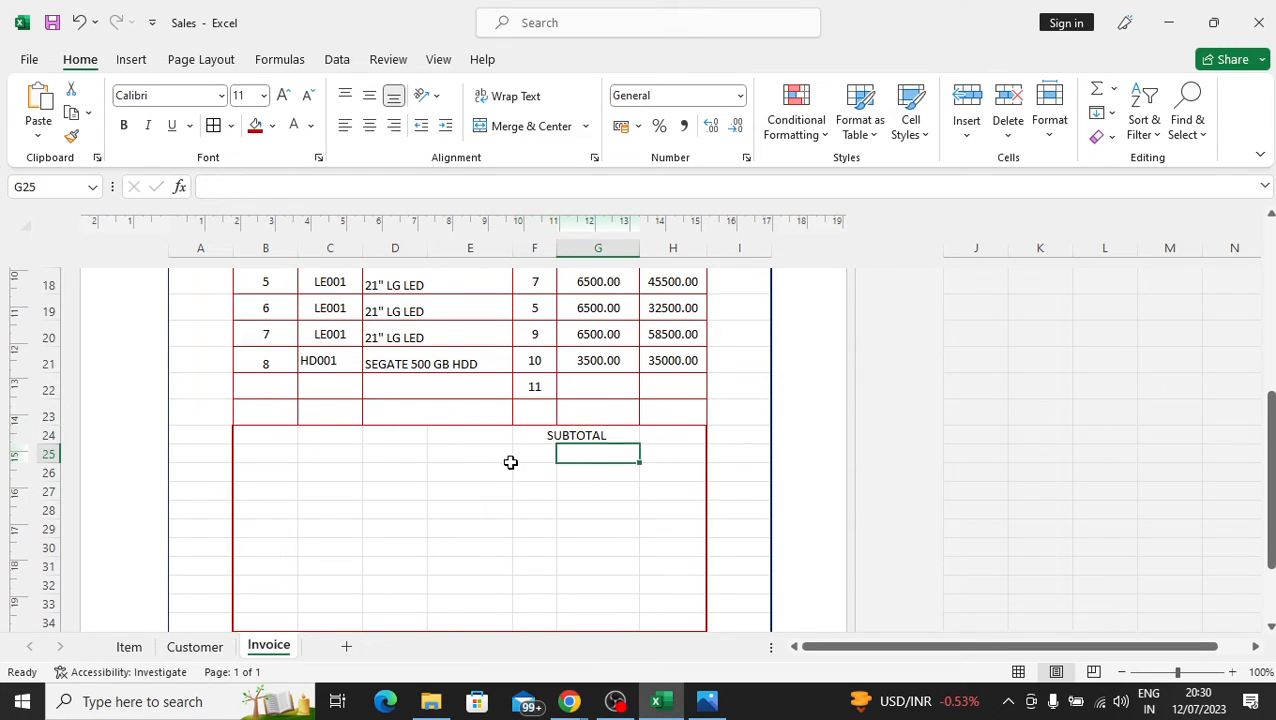
left_click_drag(532, 452, 599, 455)
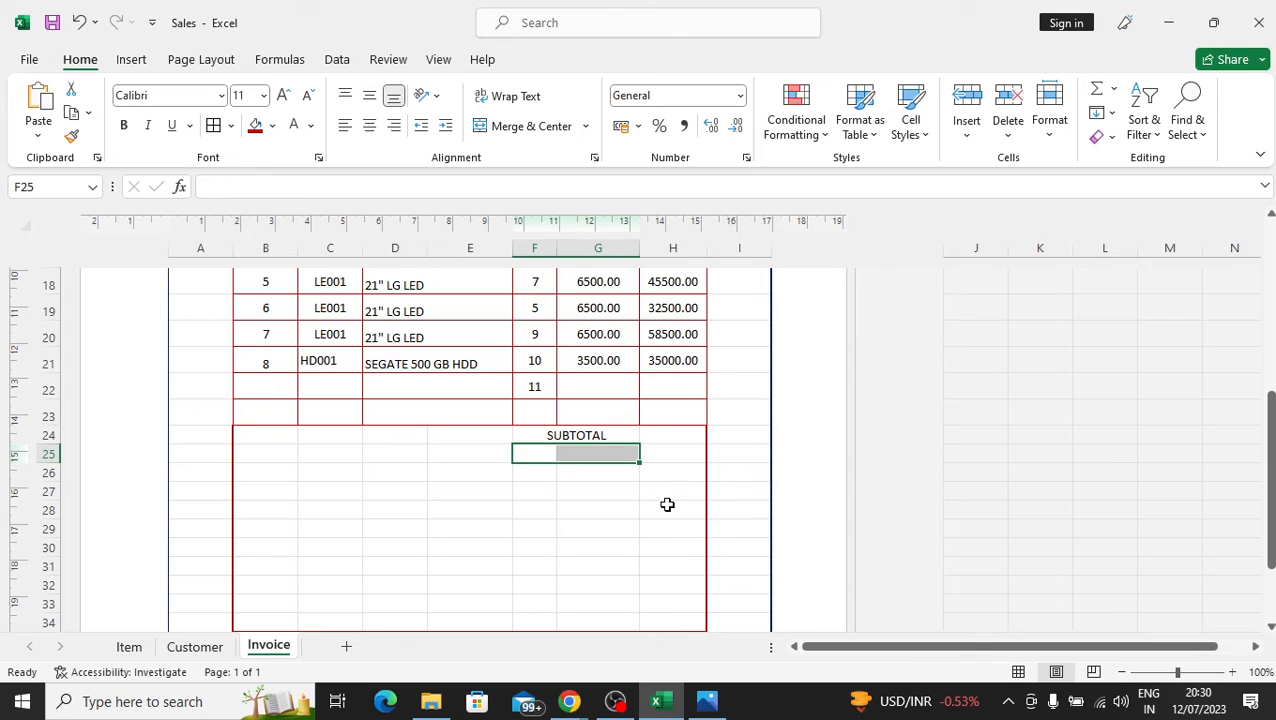
left_click(708, 705)
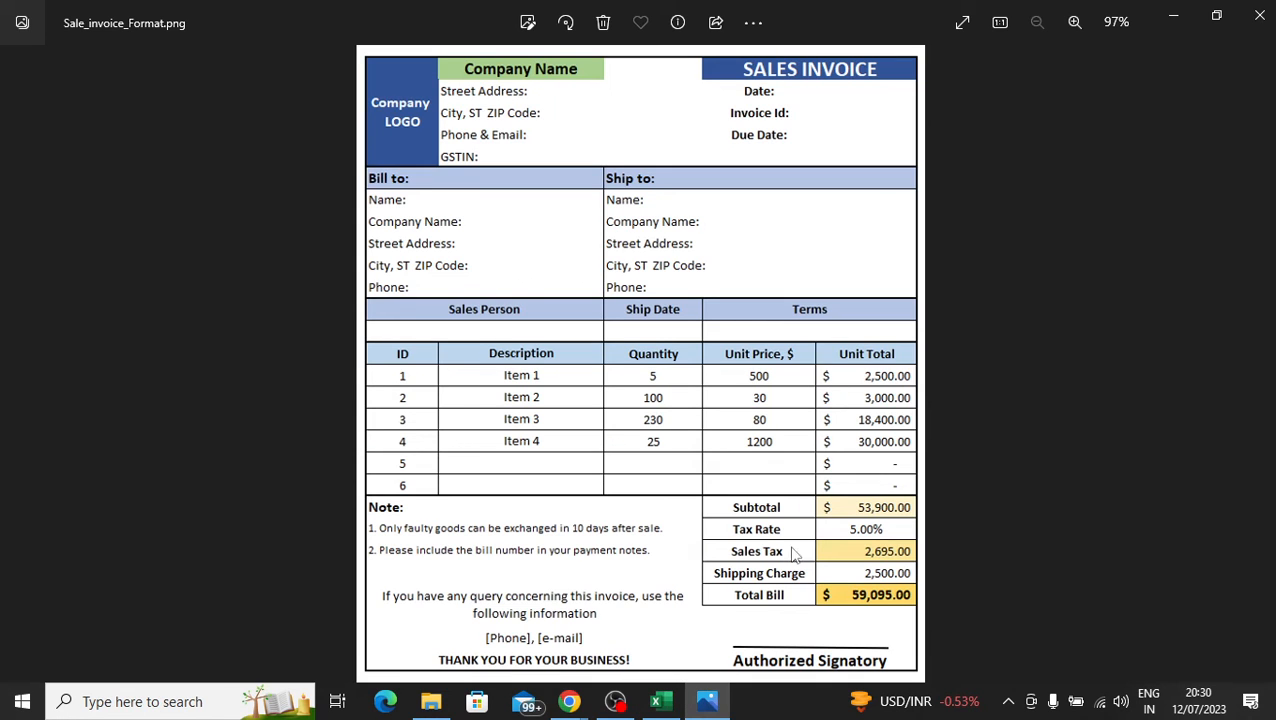
left_click(657, 703)
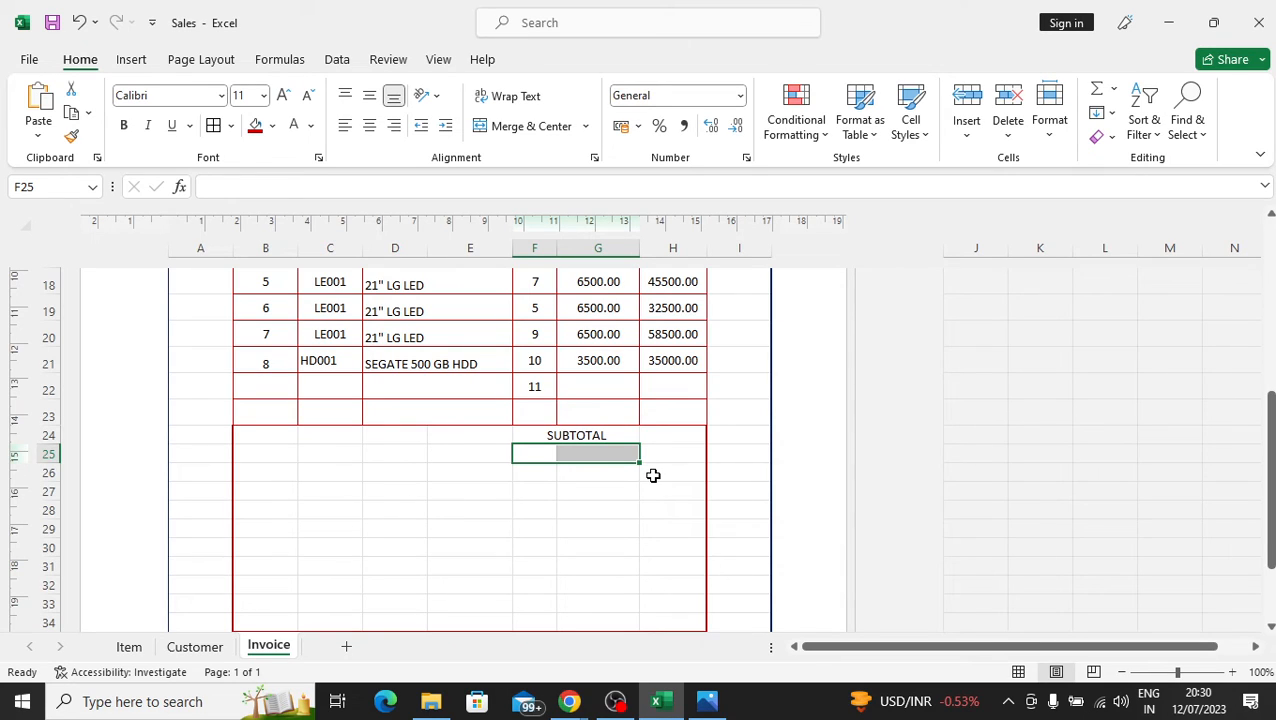
left_click(600, 520)
left_click(572, 456)
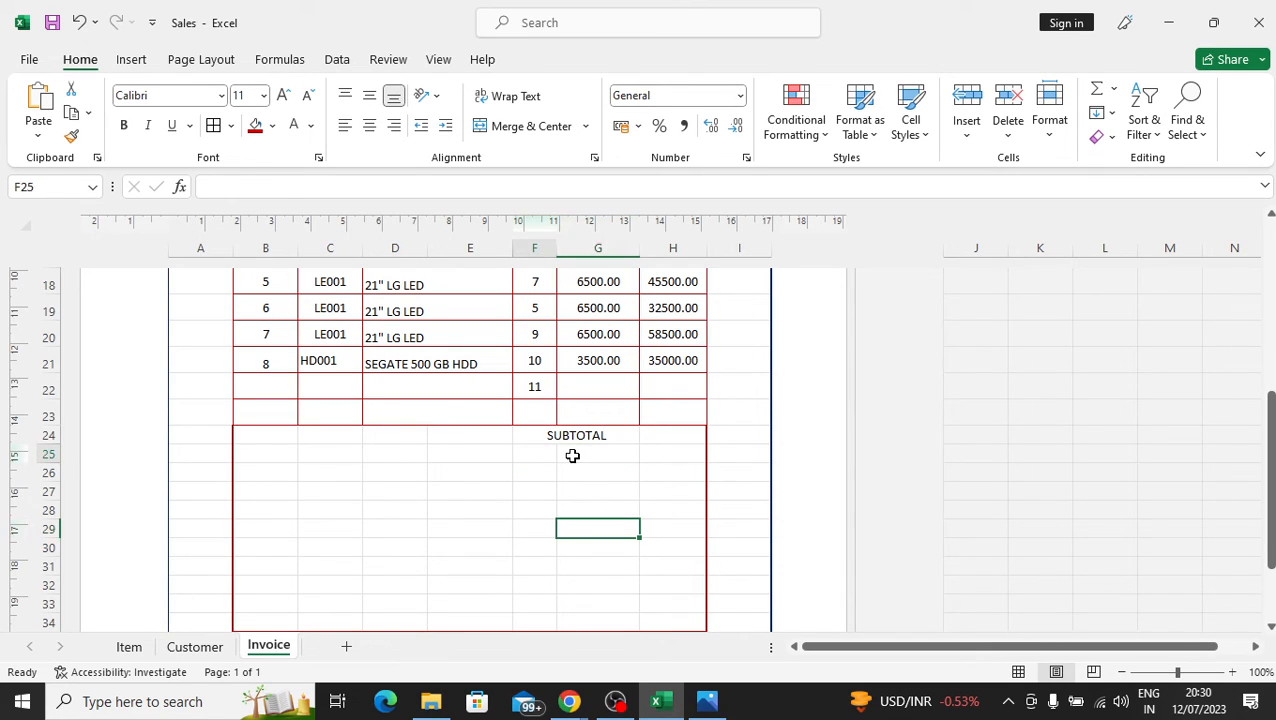
left_click_drag(572, 456, 609, 453)
left_click(531, 126)
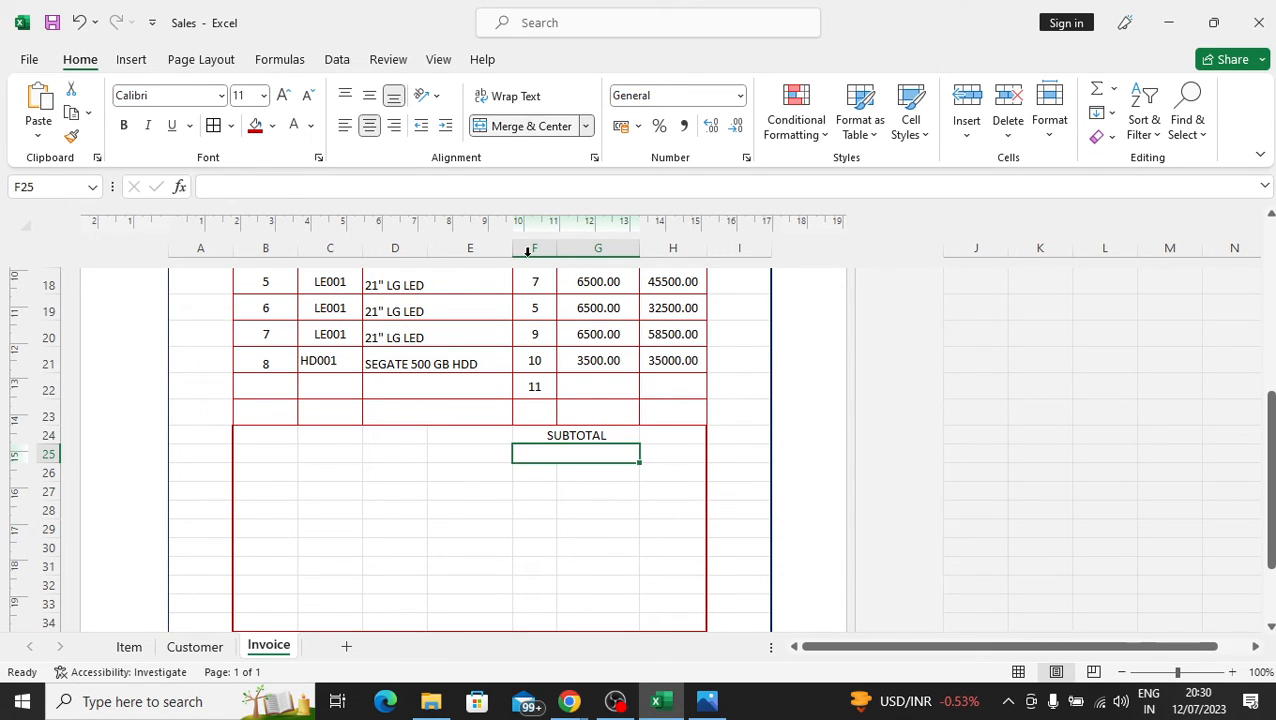
type("C")
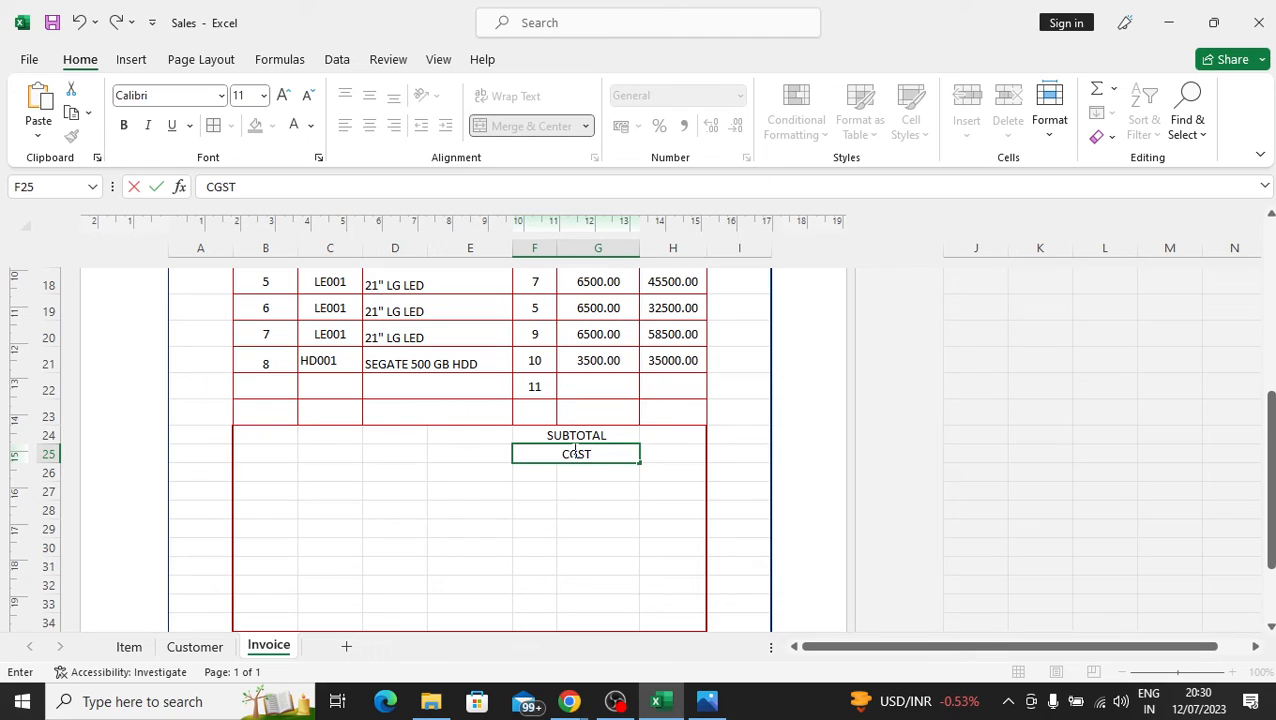
type("GST")
key("Return")
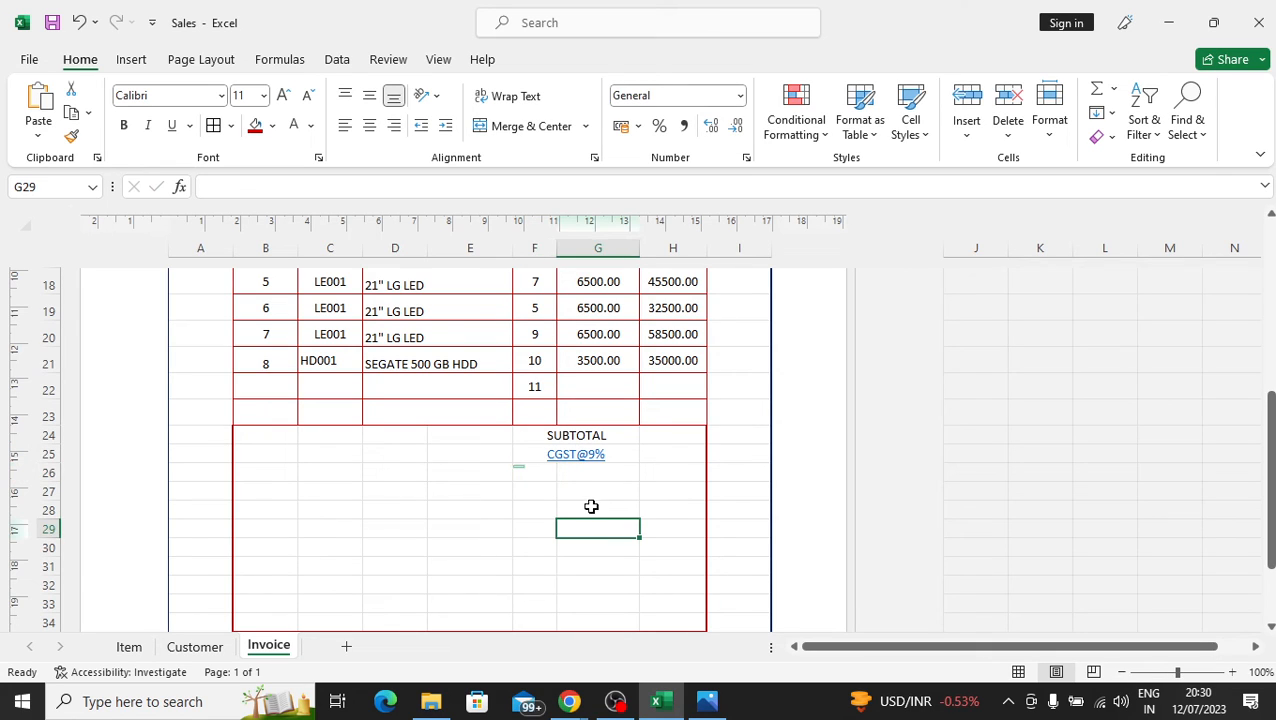
- Merge and center F26:G26 and enter the label SGST@9%
left_click_drag(550, 470, 590, 470)
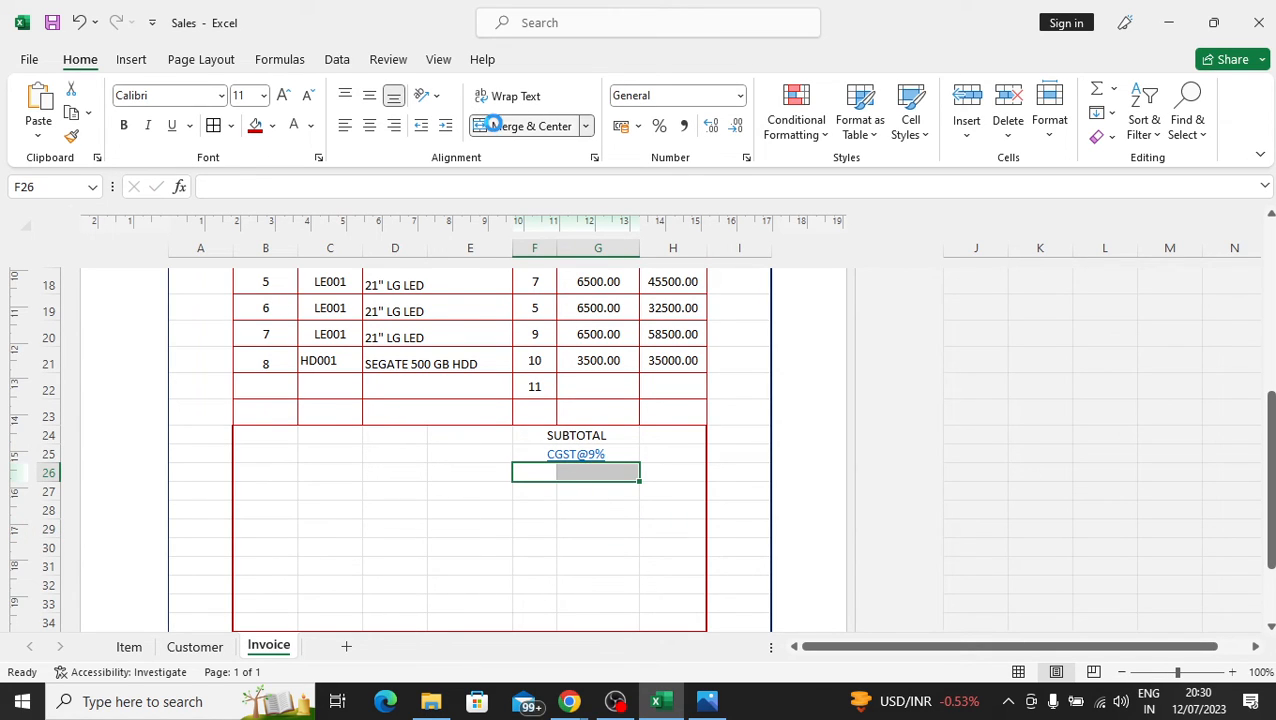
left_click(530, 126)
type("SG")
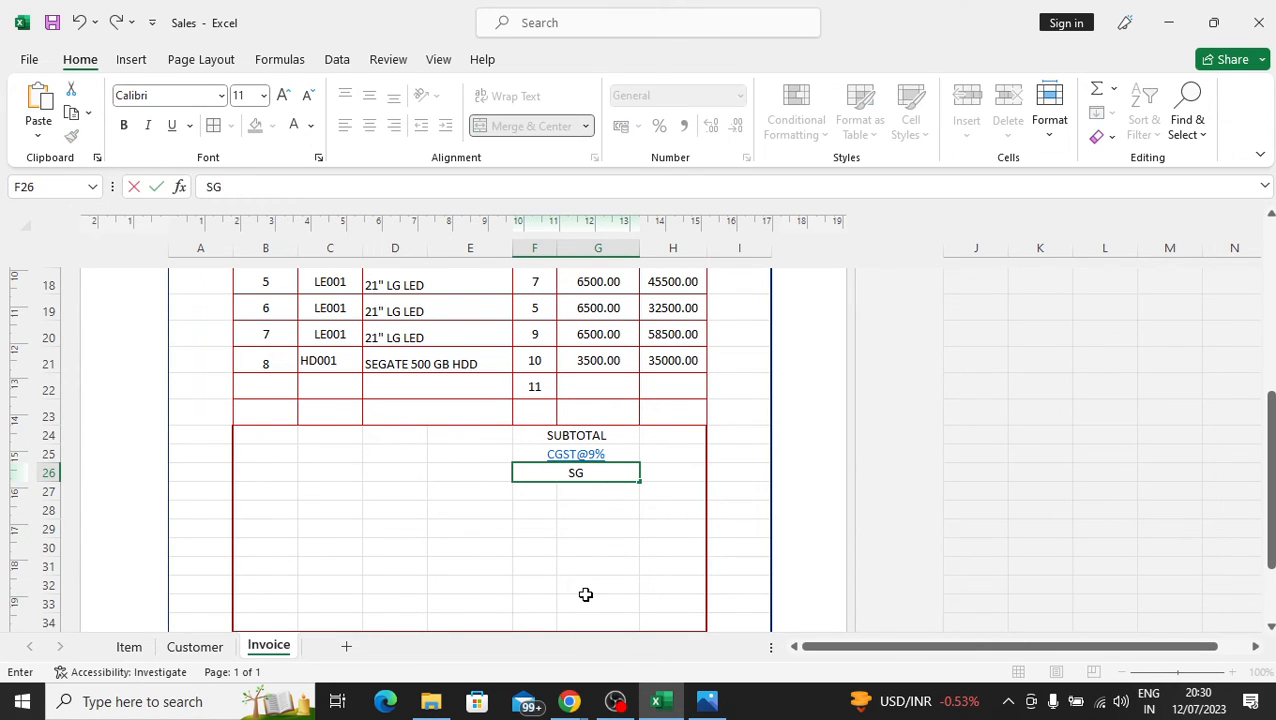
type("ST@")
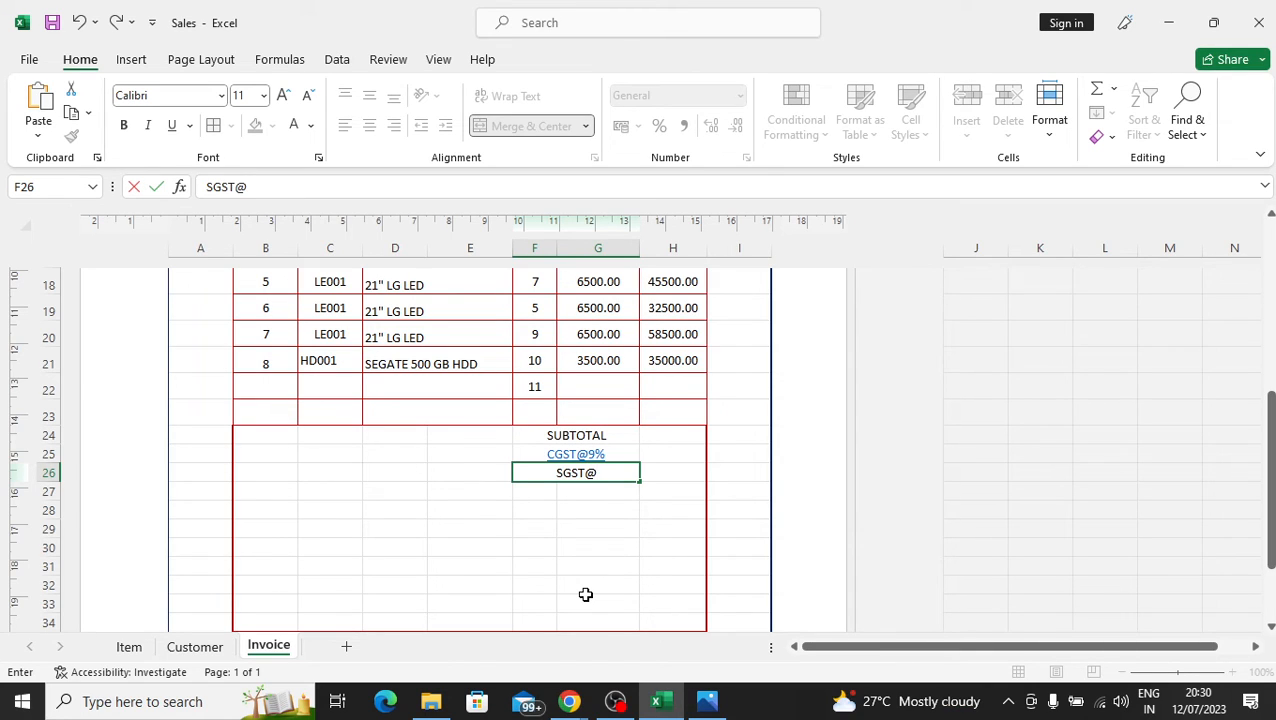
type("9")
key("BackSpace")
type("9%")
key("Return")
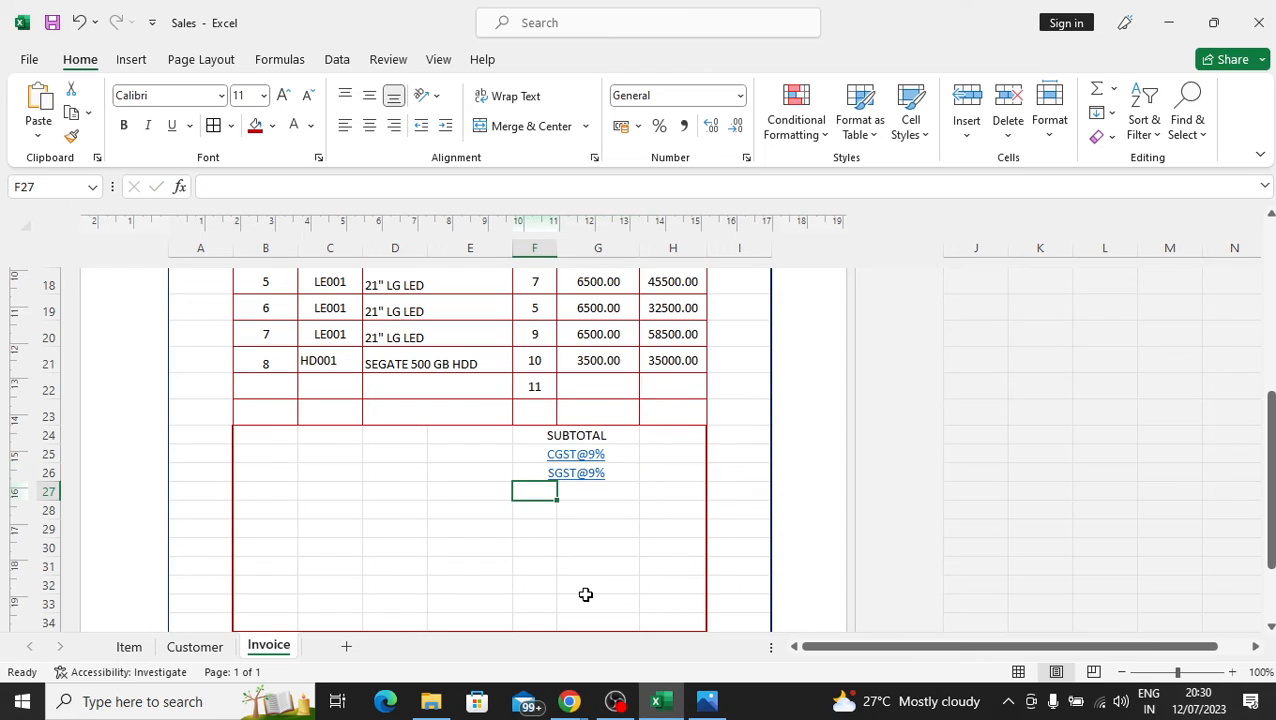
- Merge and center F27:G27 and enter the label GRANDTOTAL
left_click(574, 500)
left_click_drag(535, 495, 603, 503)
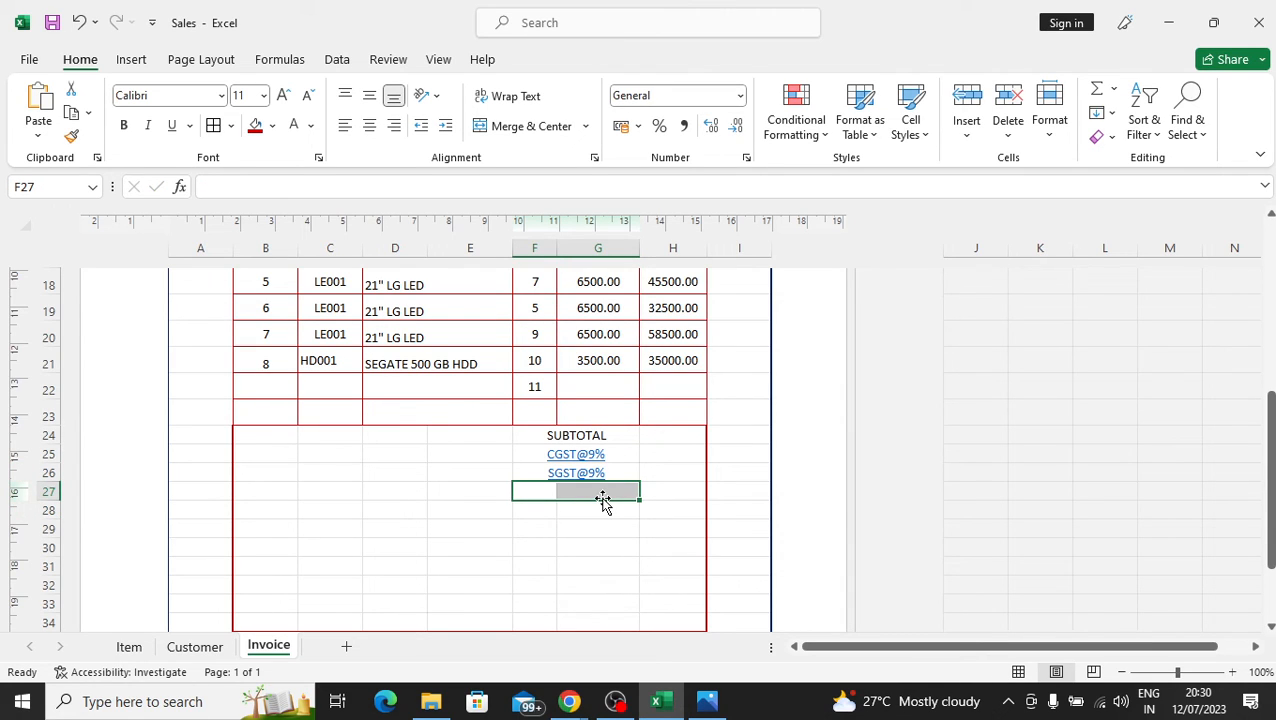
left_click(531, 126)
type("GRA")
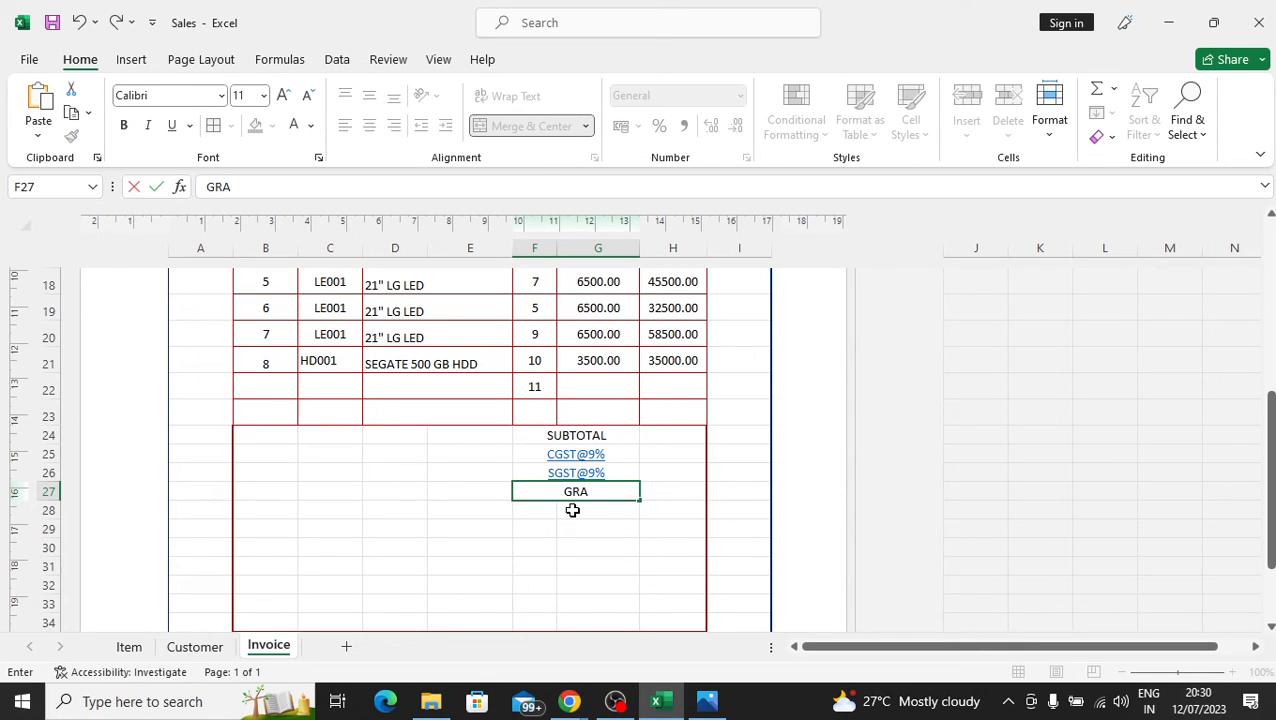
type("NDTOTAL")
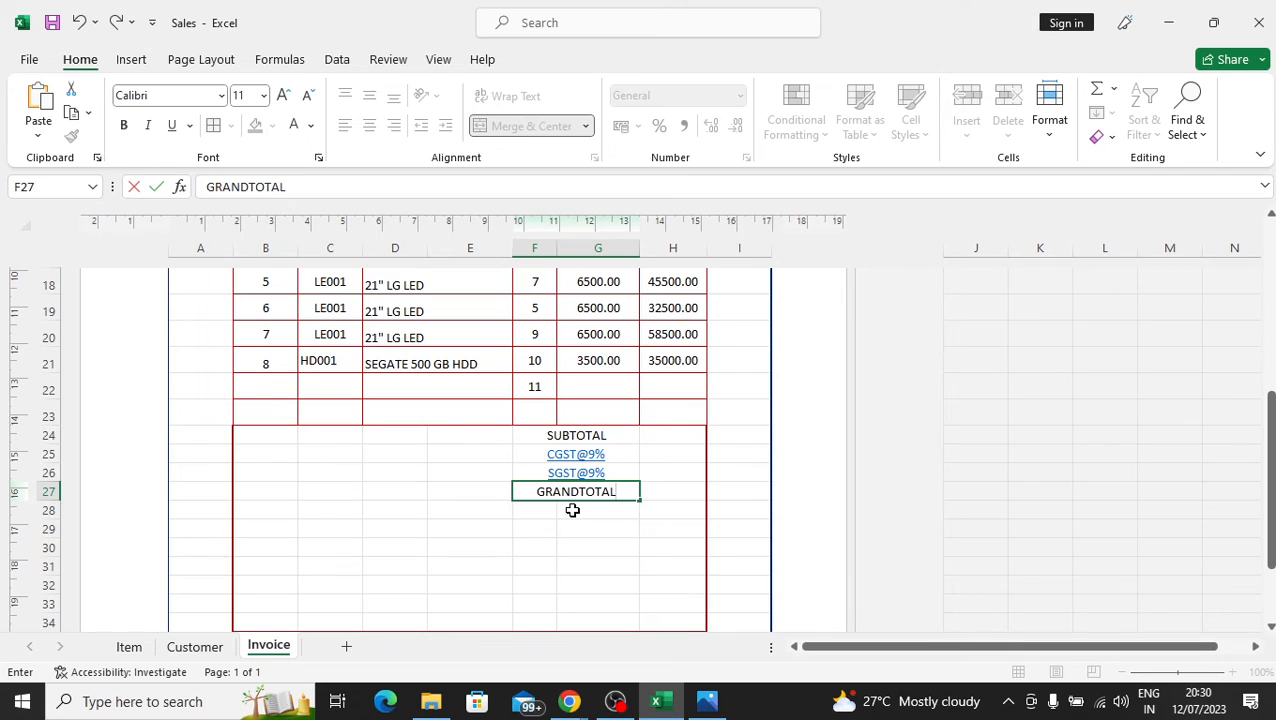
key("Return")
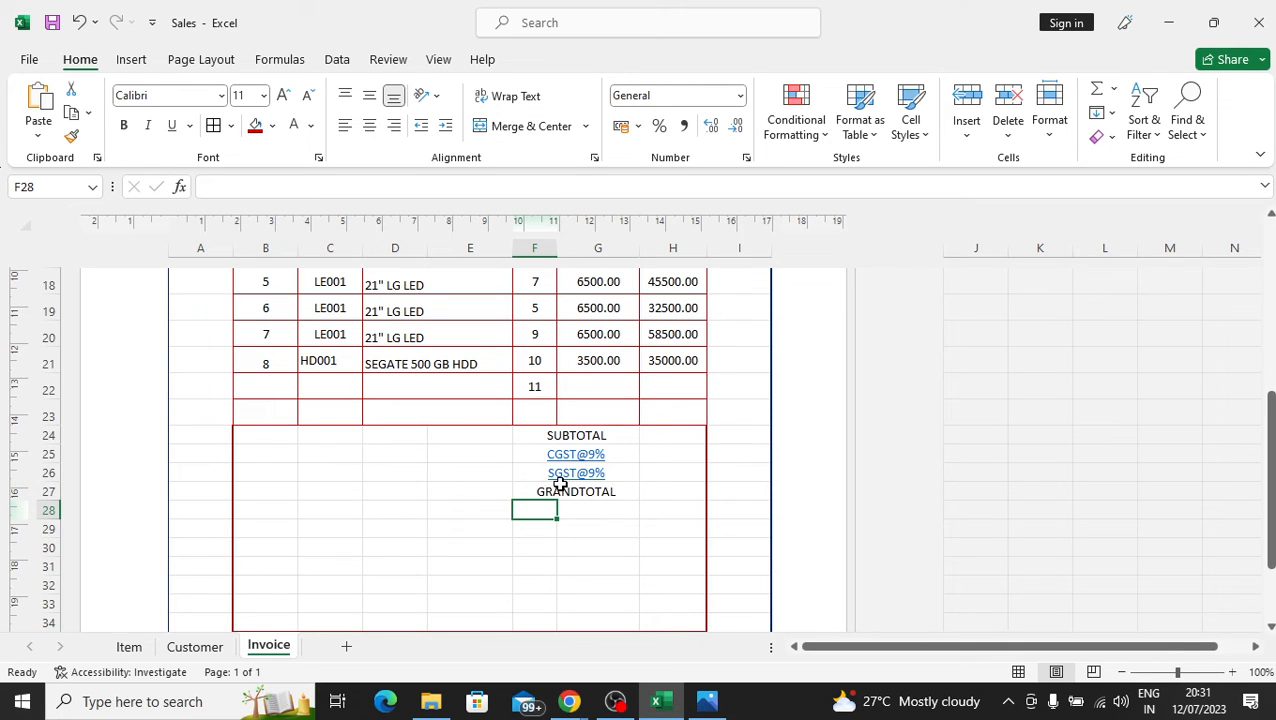
- Correct the label in F27 to GRAND TOTAL, with a space between the words
double_click(575, 491)
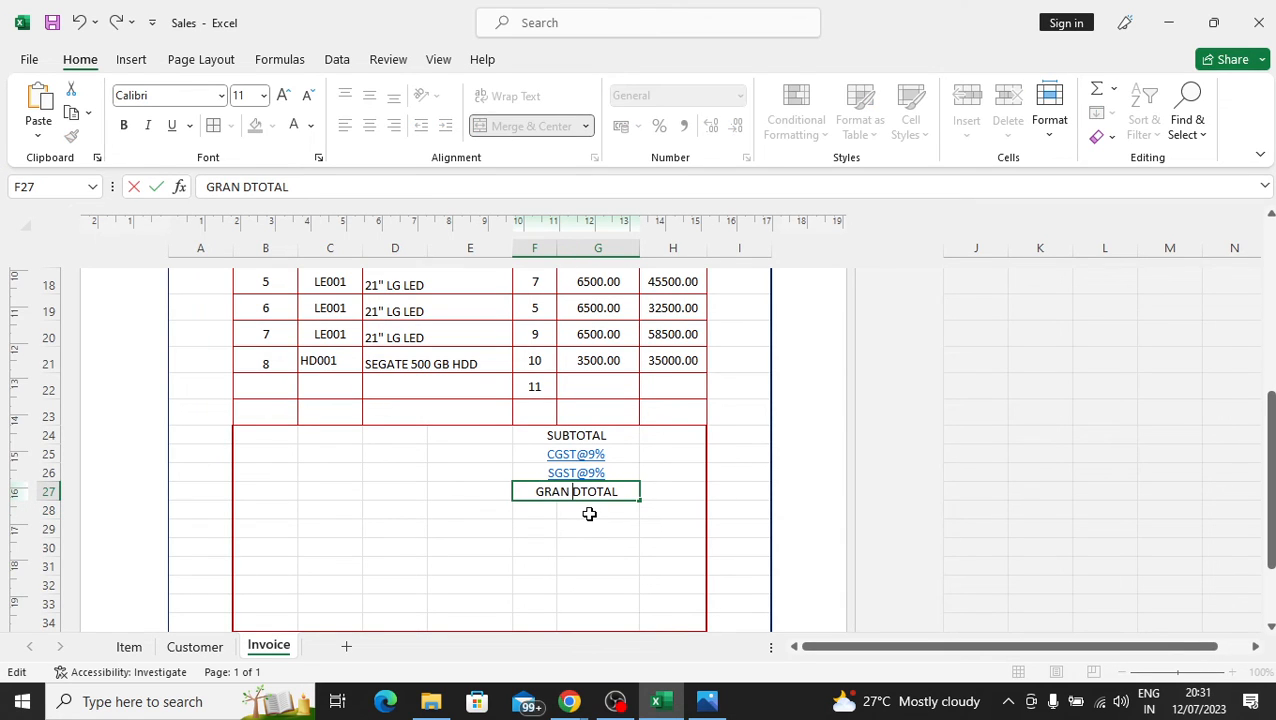
key("Return")
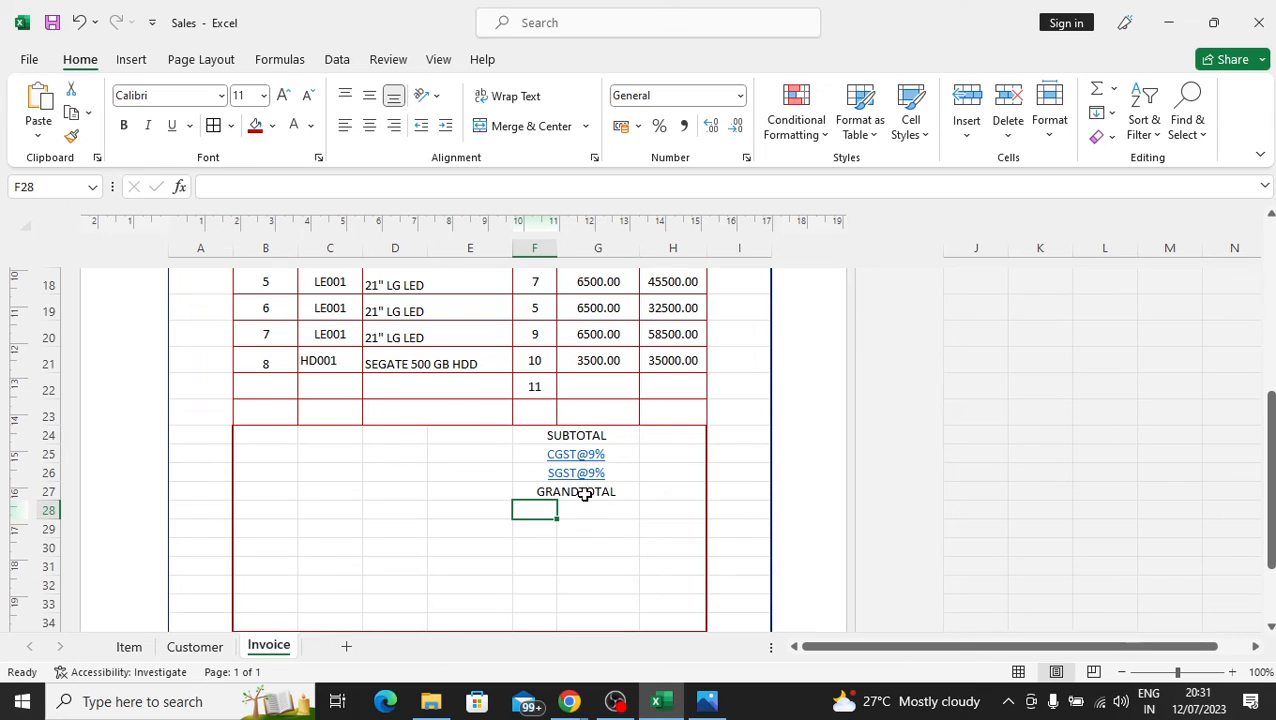
double_click(585, 494)
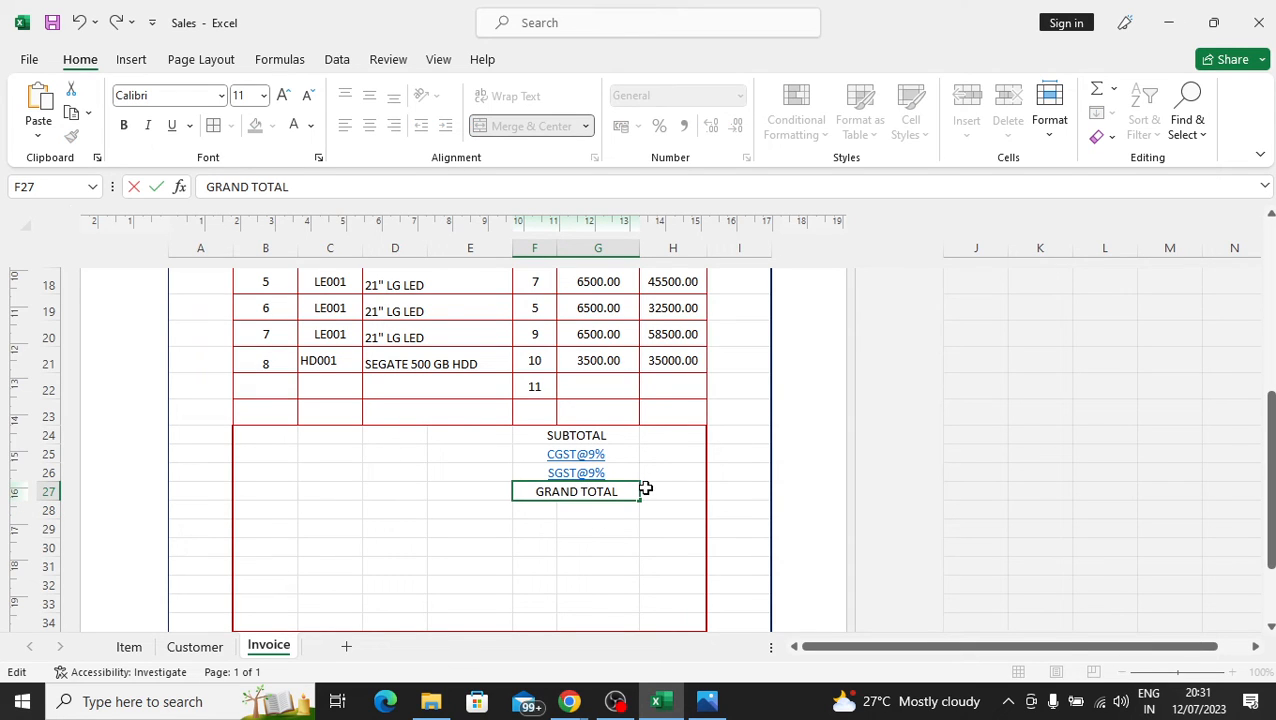
left_click(645, 488)
- Apply all borders to the totals block F24:H27
left_click(610, 440)
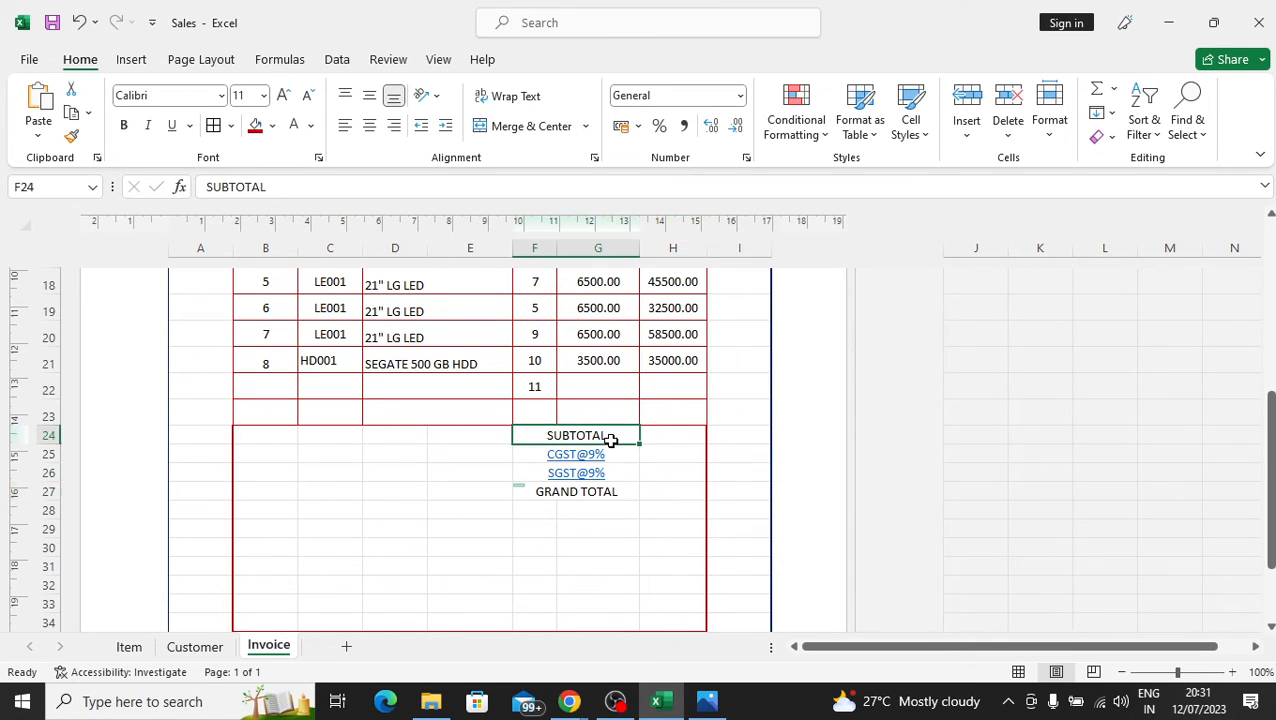
left_click_drag(610, 440, 666, 485)
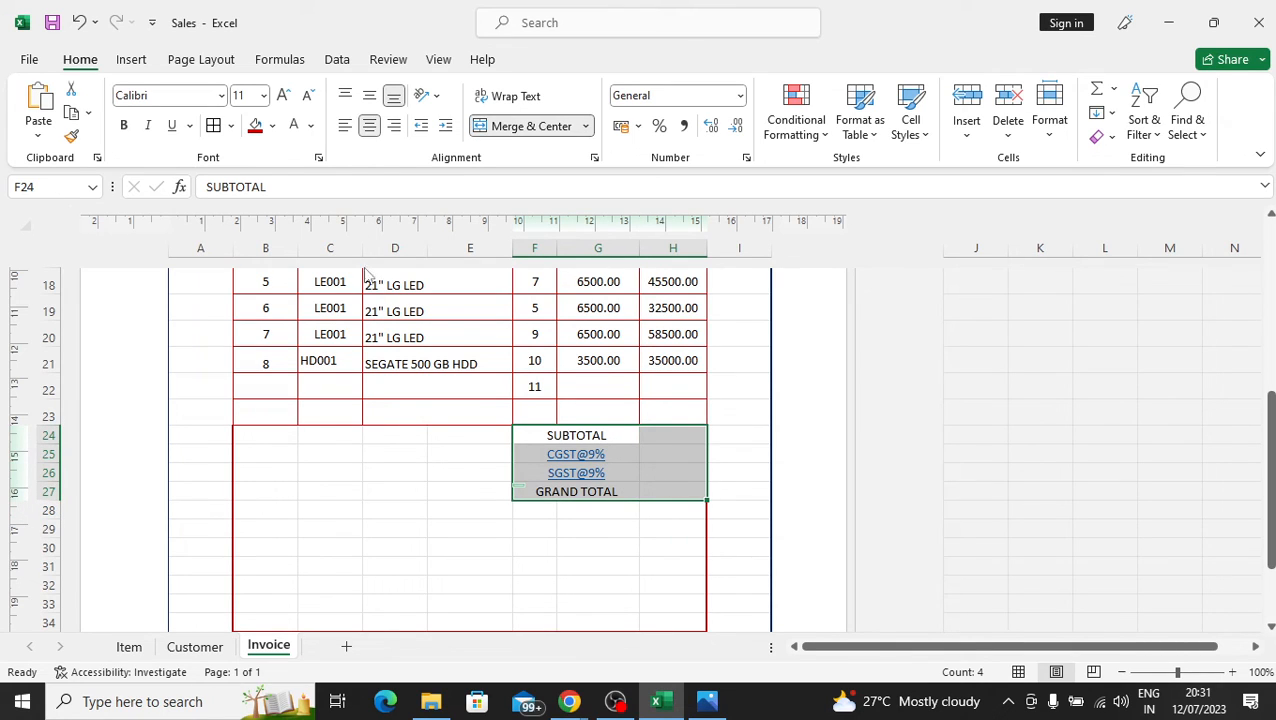
left_click(213, 125)
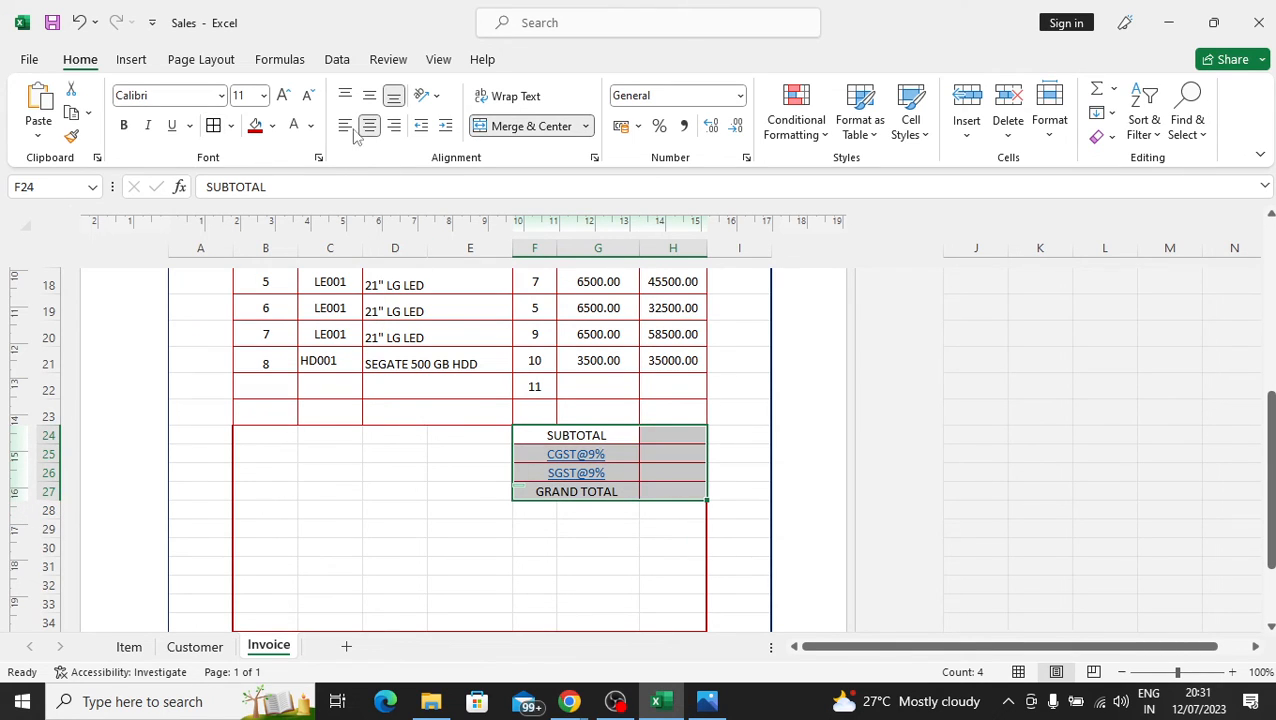
- Set the height of rows 24 to 27 to .75
left_click(1049, 112)
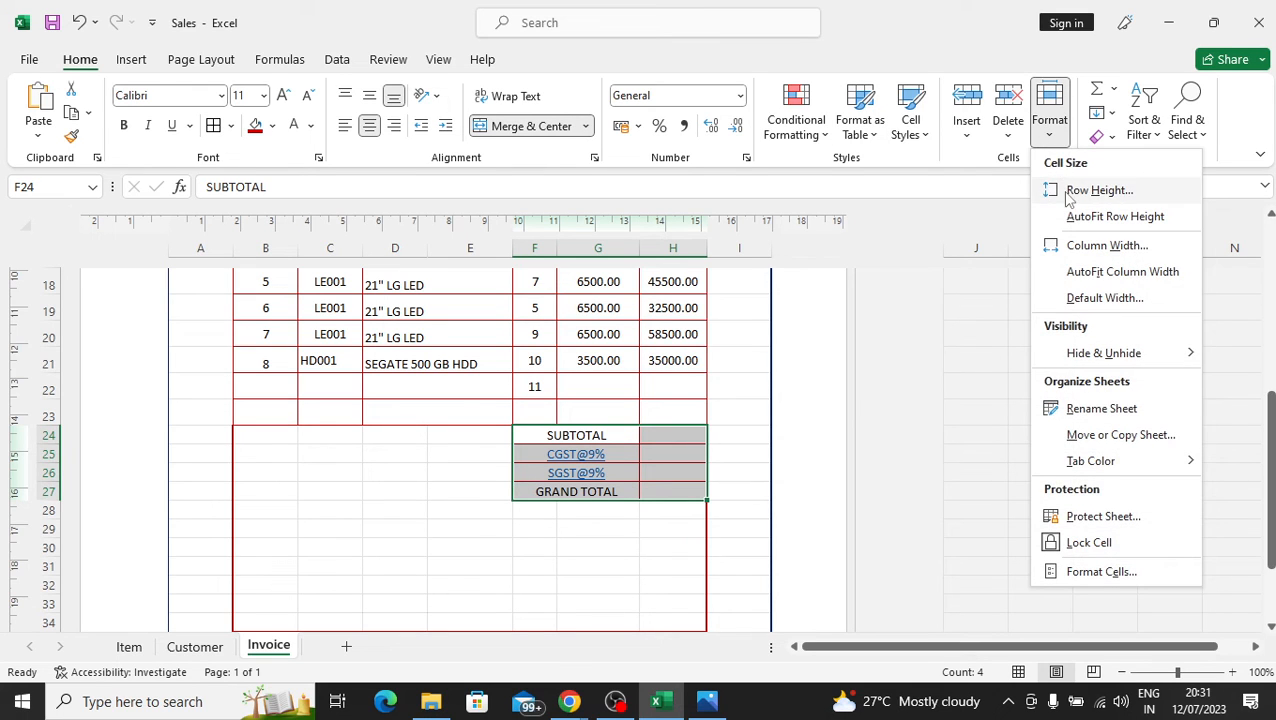
left_click(1075, 185)
type(".")
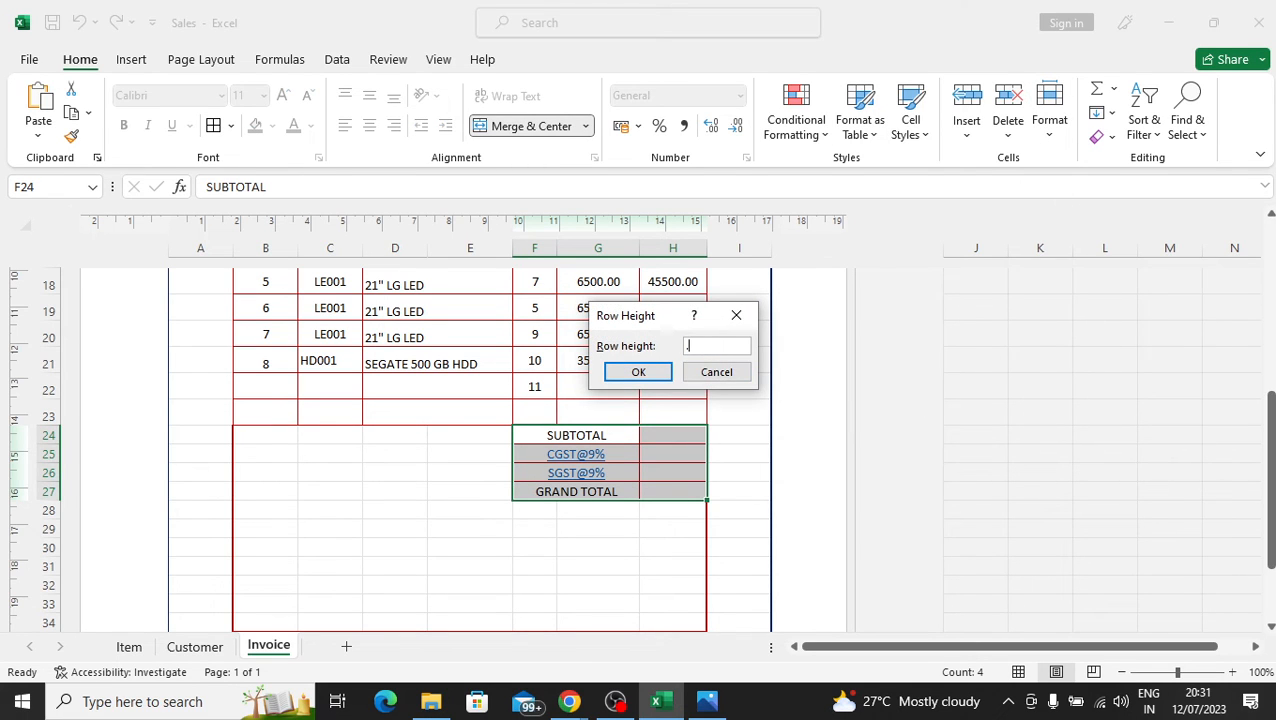
type("75")
key("Return")
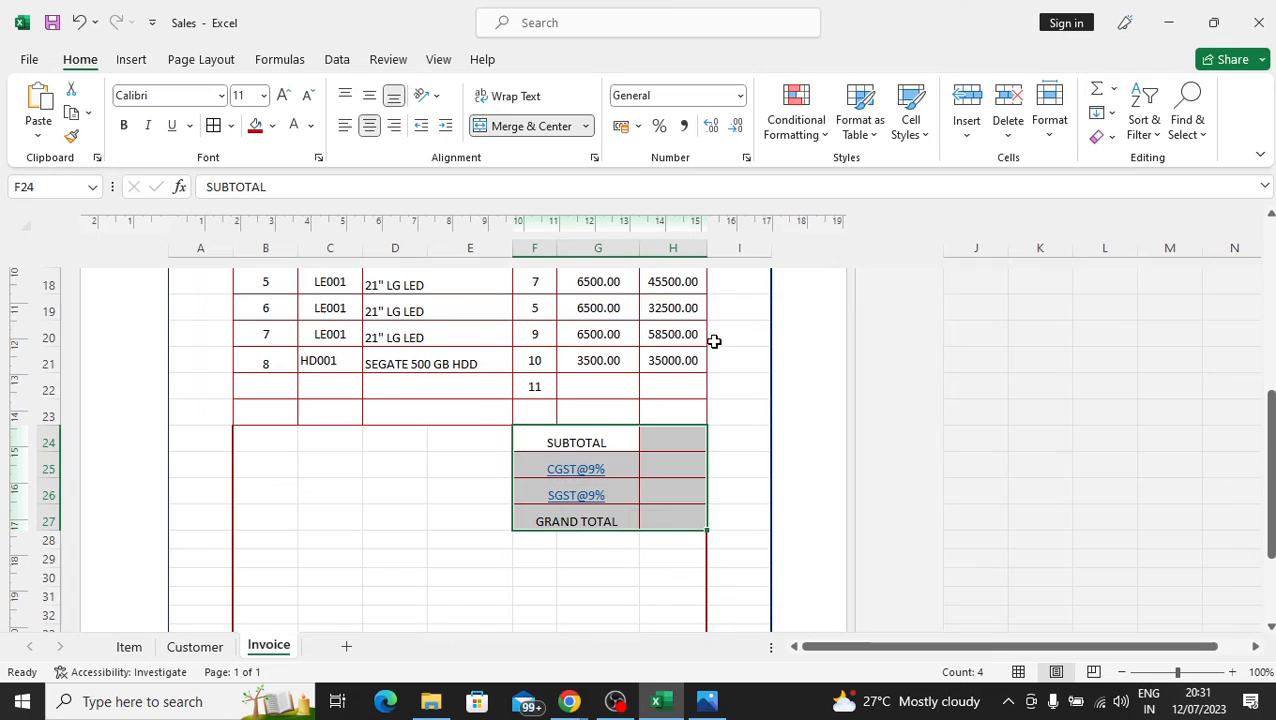
- Vertically center the contents of the totals block F24:H27 with Middle Align
left_click(660, 514)
left_click_drag(651, 593, 649, 584)
left_click_drag(606, 444, 671, 521)
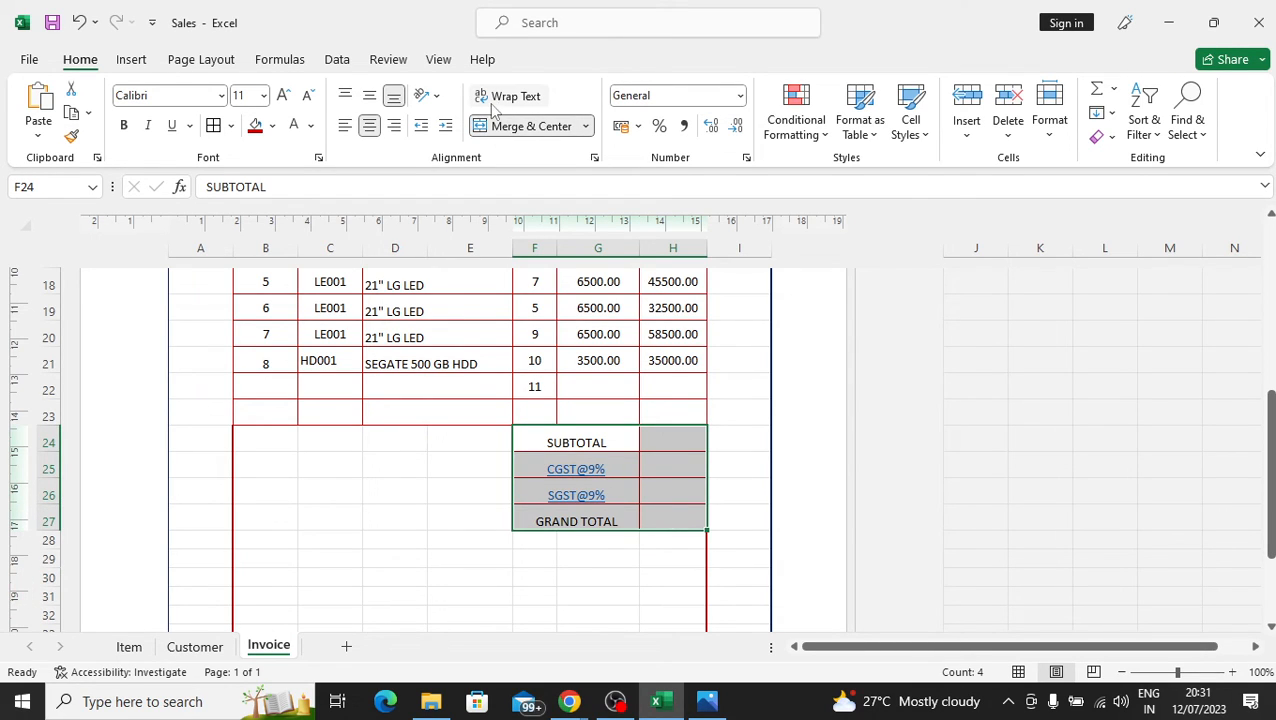
left_click(372, 99)
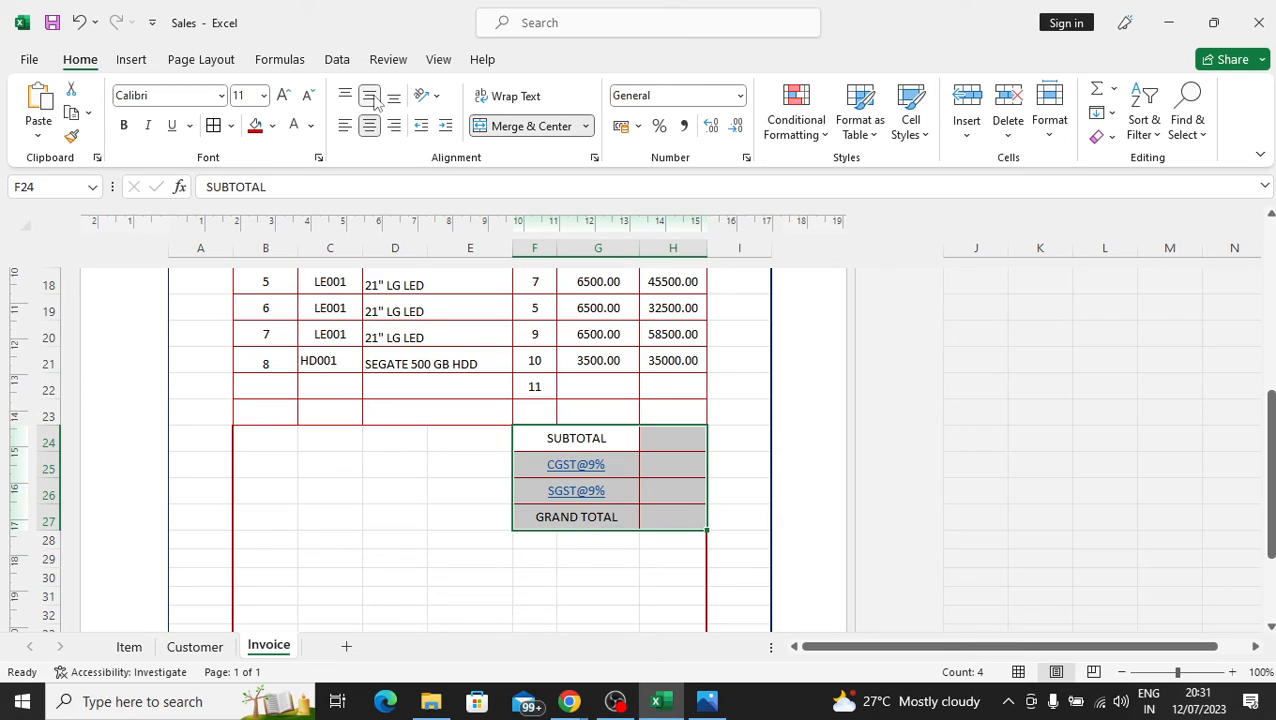
- Make the totals block F24:H27 bold and give its labels in columns F:G a dark red fill with white text
left_click(123, 125)
left_click_drag(463, 592, 463, 578)
left_click_drag(639, 441, 604, 518)
left_click(257, 127)
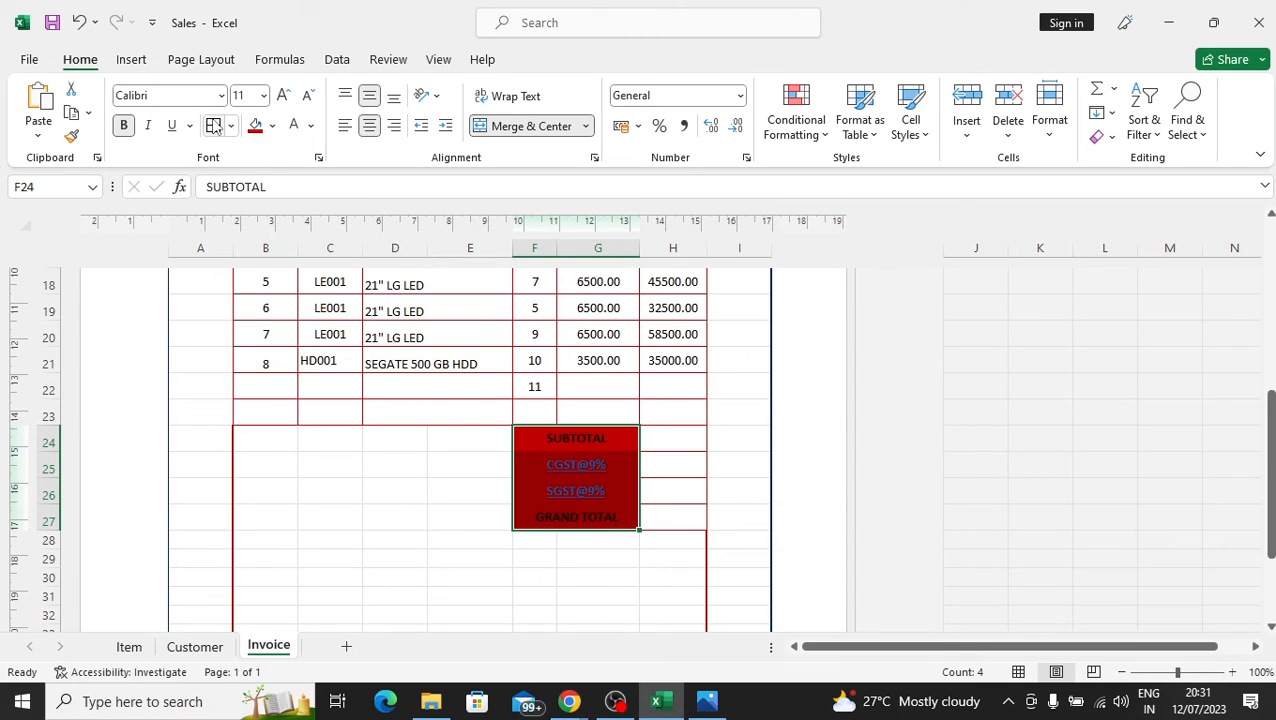
left_click(311, 126)
left_click(291, 204)
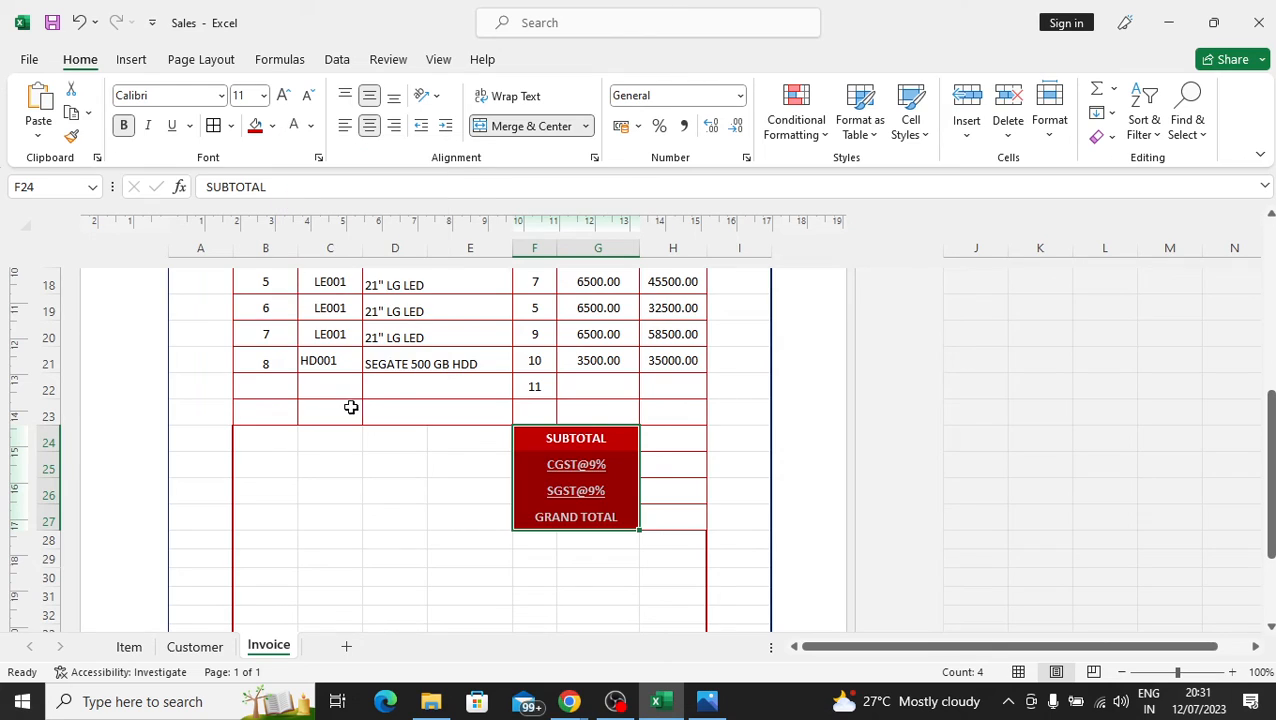
left_click(476, 519)
left_click(678, 438)
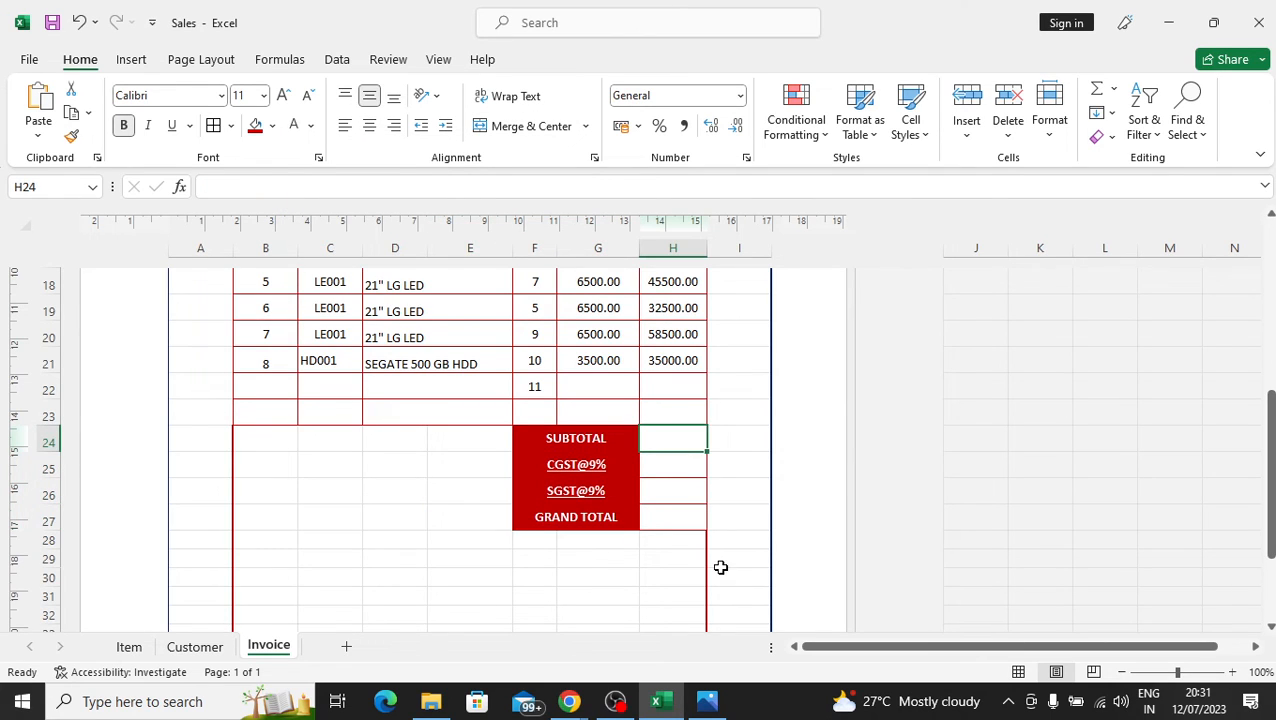
- Change the fill color of the four total labels, SUBTOTAL to GRAND TOTAL, to green
left_click(613, 434)
left_click_drag(613, 434, 618, 521)
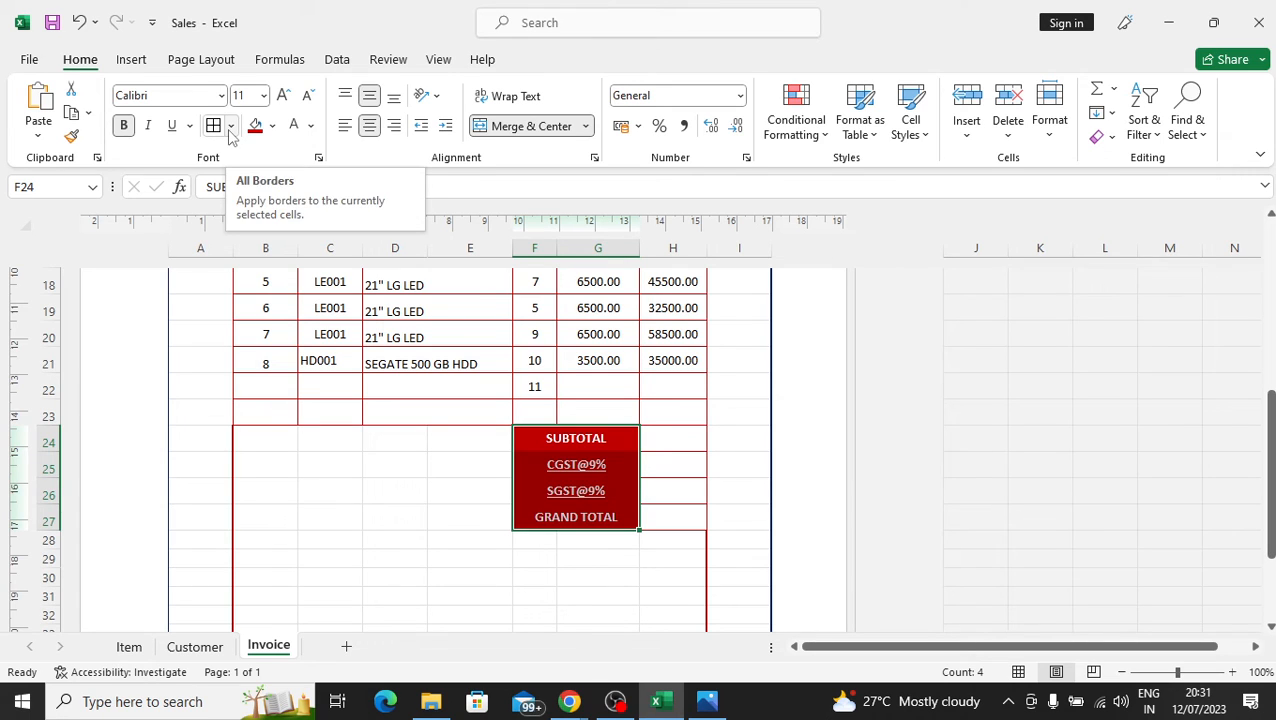
left_click(581, 558)
left_click_drag(613, 440, 612, 516)
left_click(272, 126)
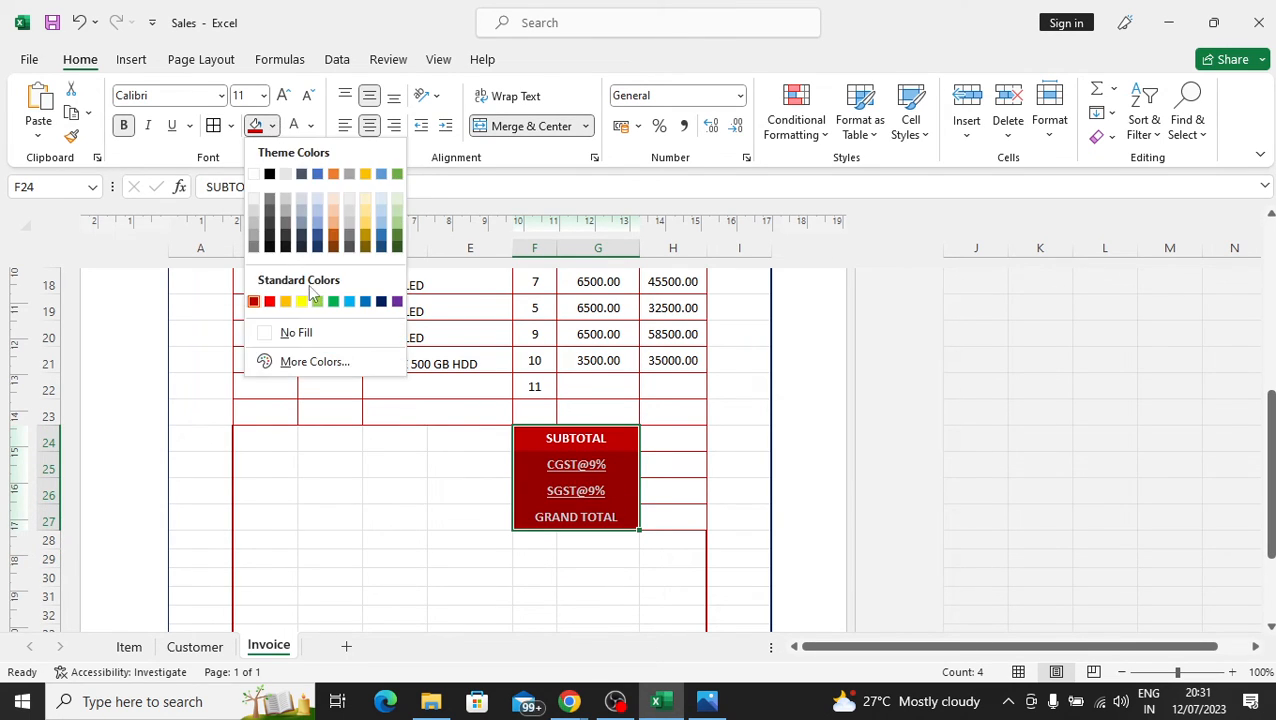
left_click(333, 301)
left_click(565, 558)
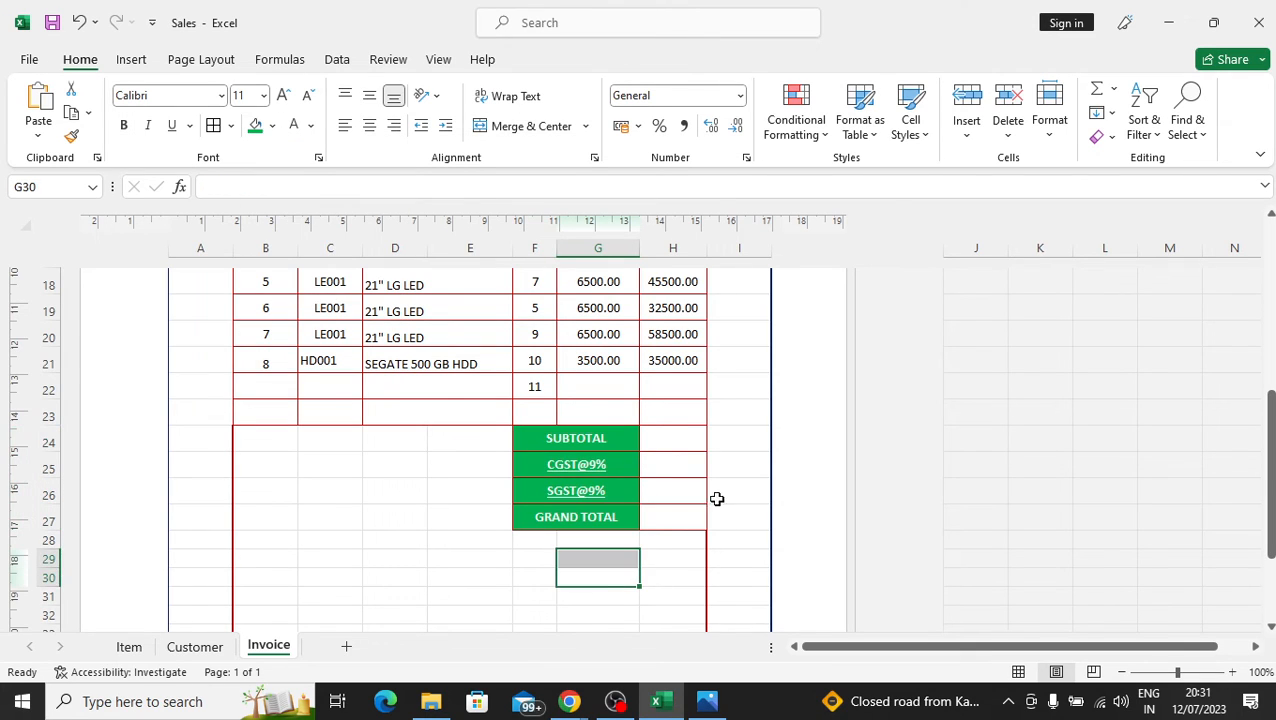
left_click(688, 437)
left_click(702, 559)
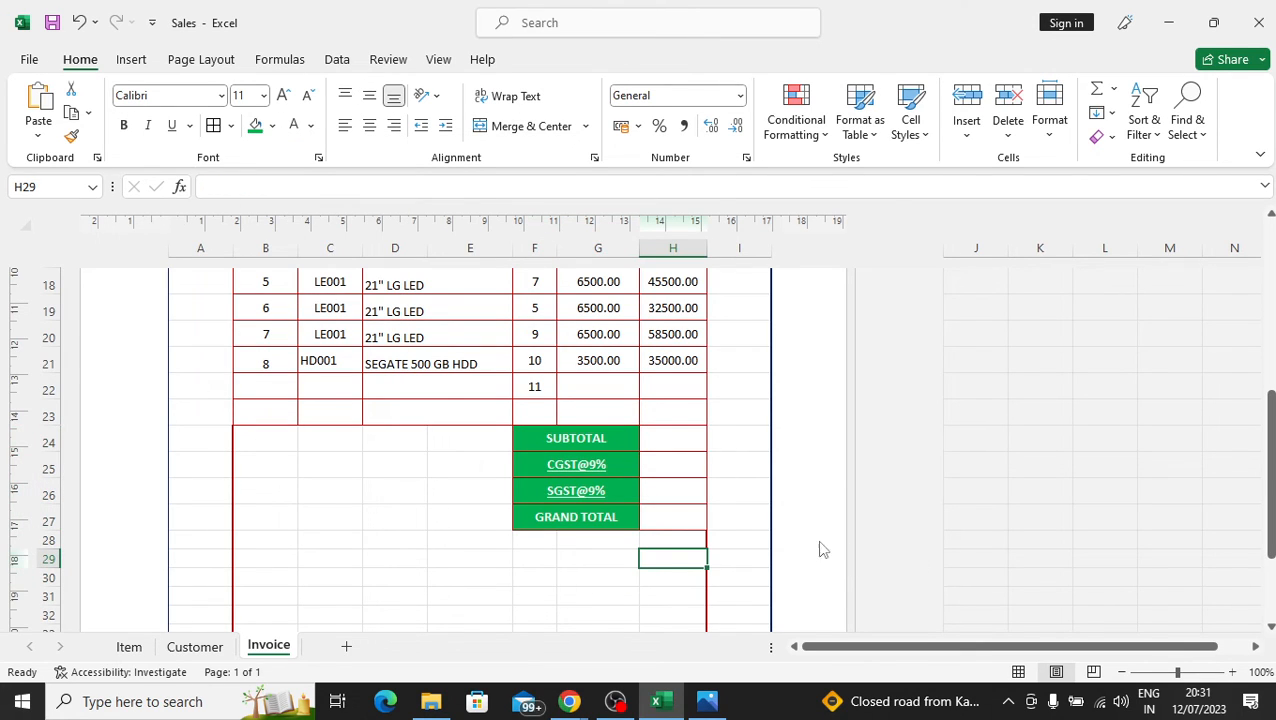
- Enter a SUM formula for the subtotal in H24, with the range starting at H14 as =SUM(H14:H)
left_click(683, 444)
double_click(684, 445)
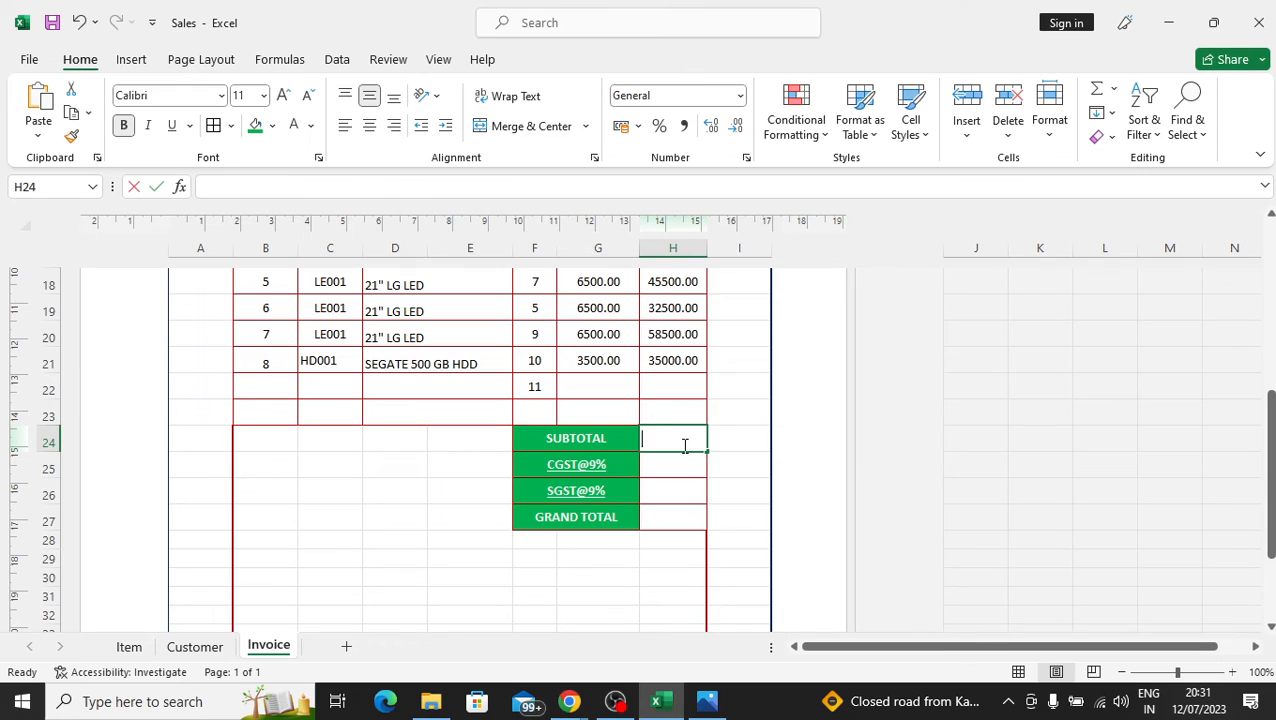
type("=SUM")
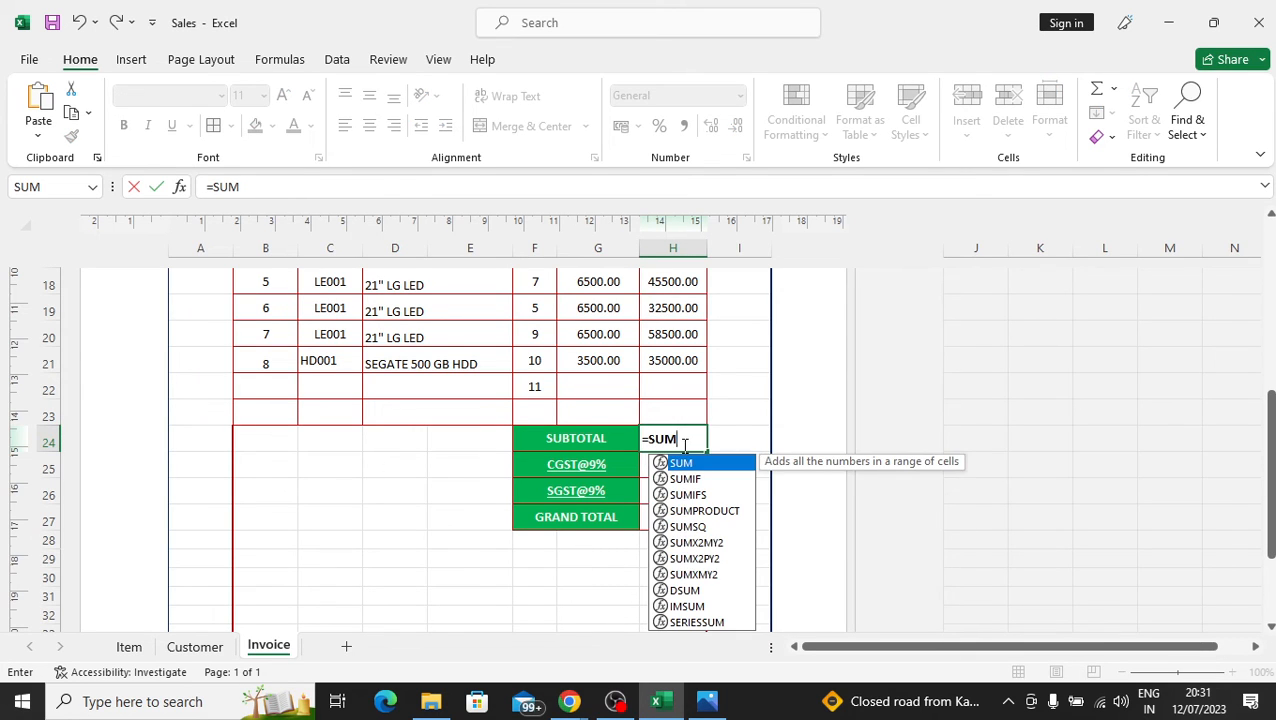
type("(")
left_click_drag(1267, 427, 1267, 359)
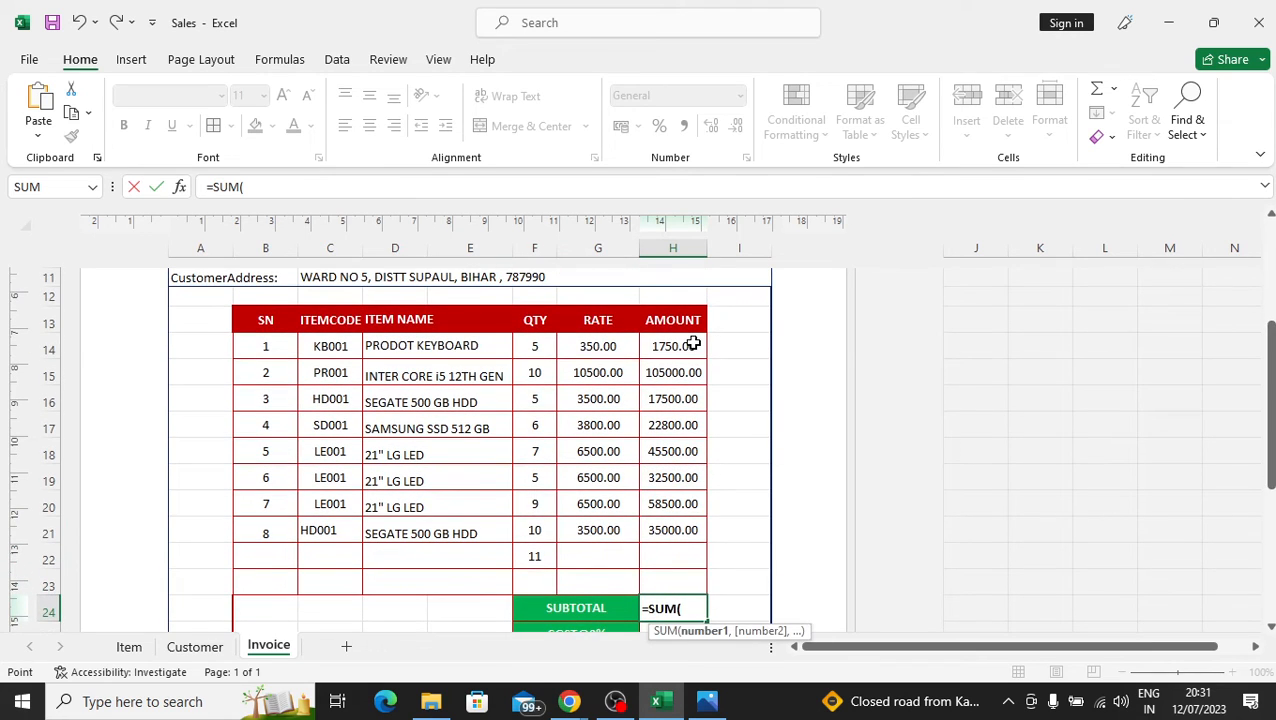
left_click(693, 343)
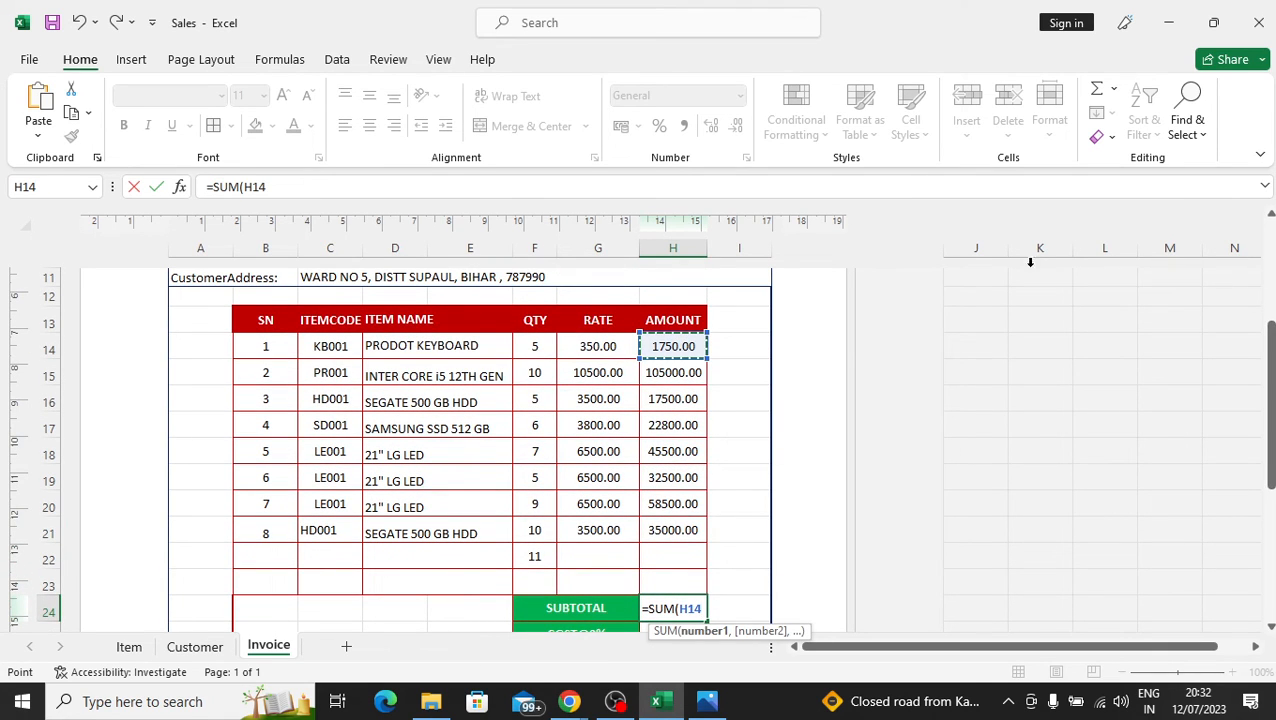
left_click_drag(1267, 362, 1267, 405)
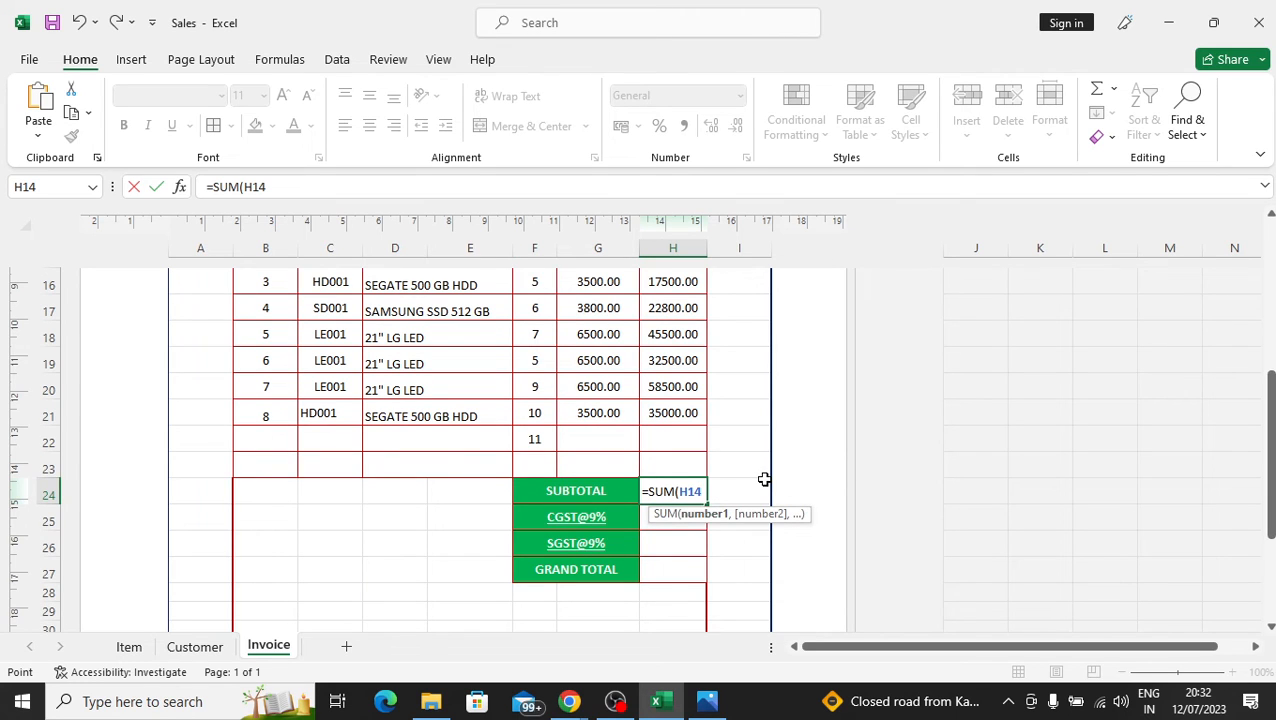
key("F8")
key("BackSpace")
key("BackSpace")
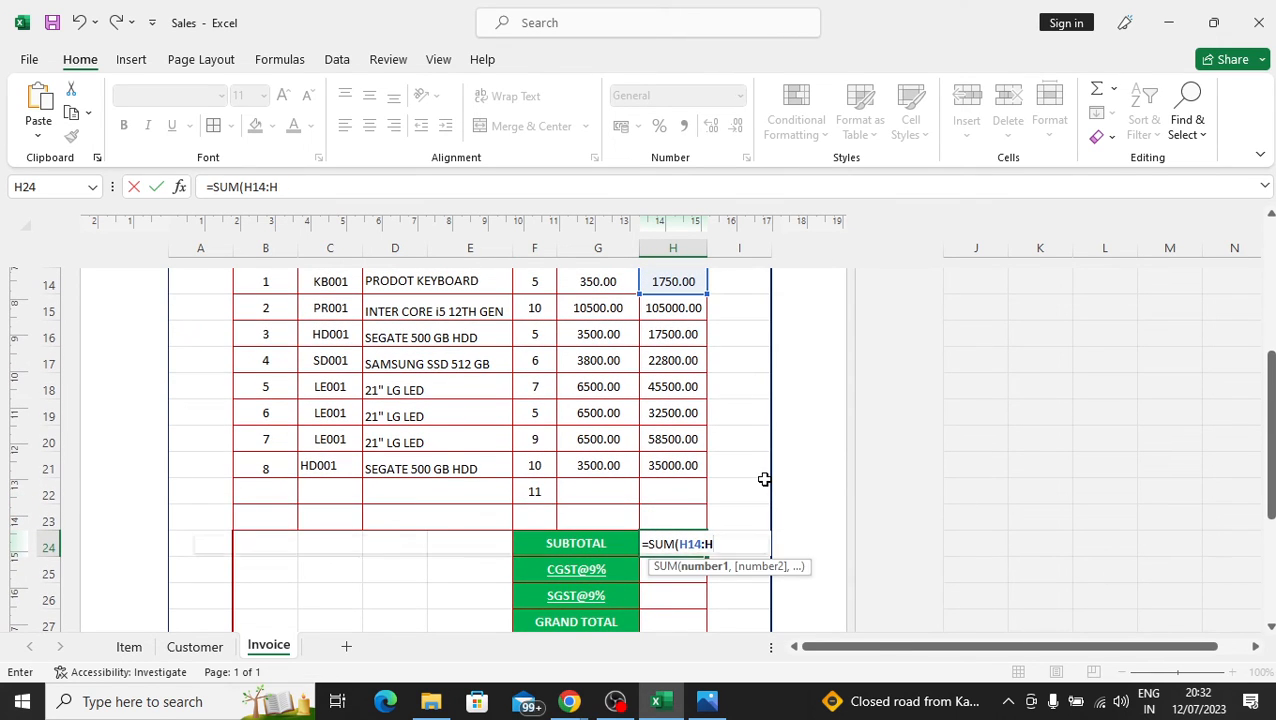
left_click(682, 517)
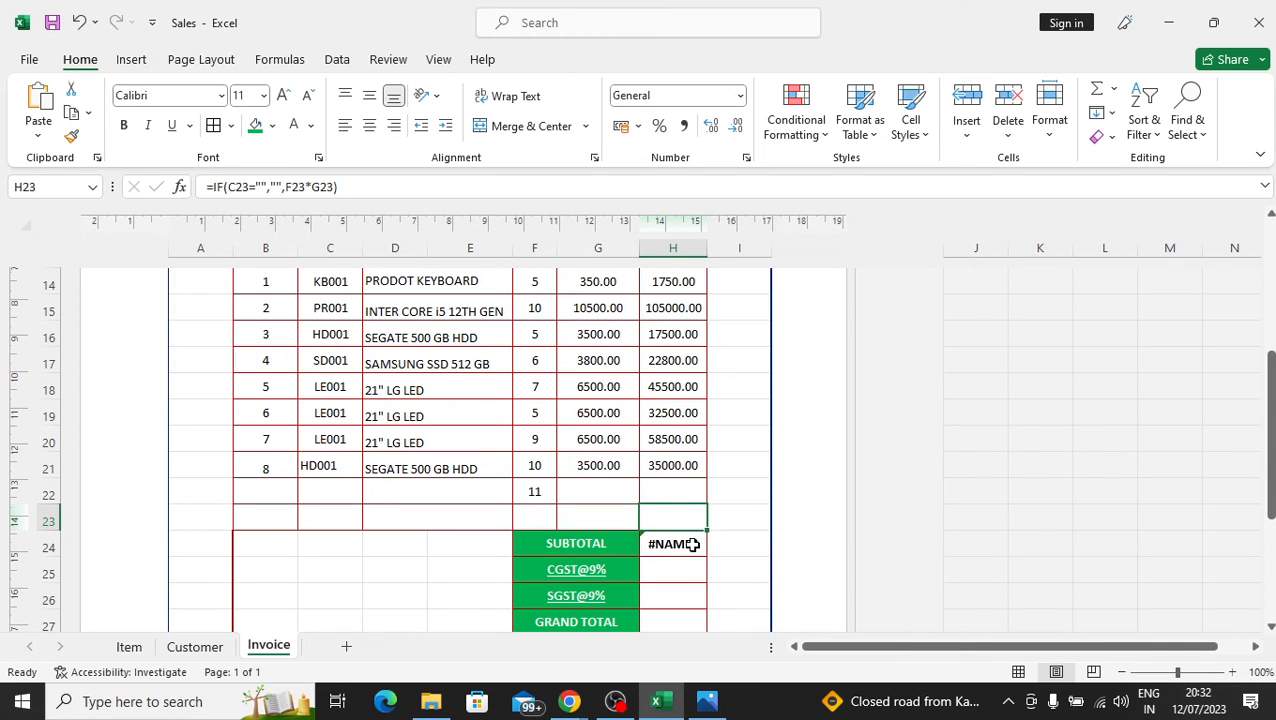
- Correct the subtotal formula in H24 to =SUM(H14:H23)
left_click(692, 544)
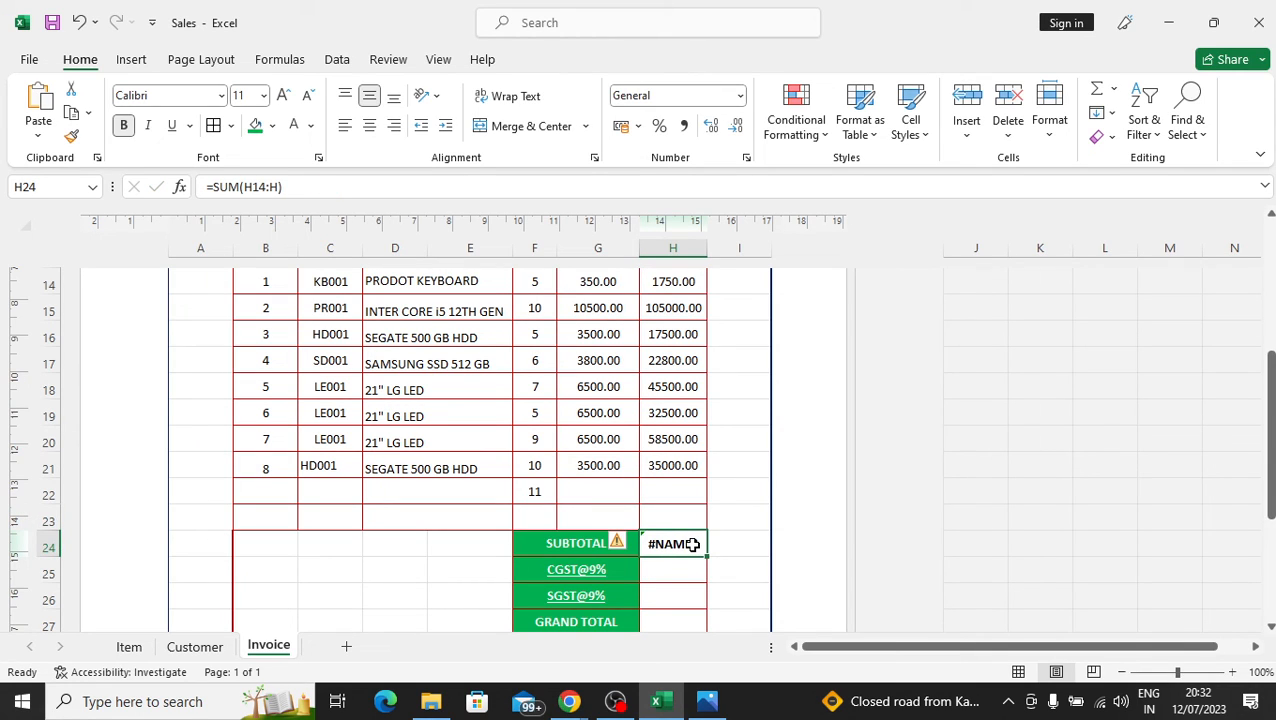
left_click(279, 186)
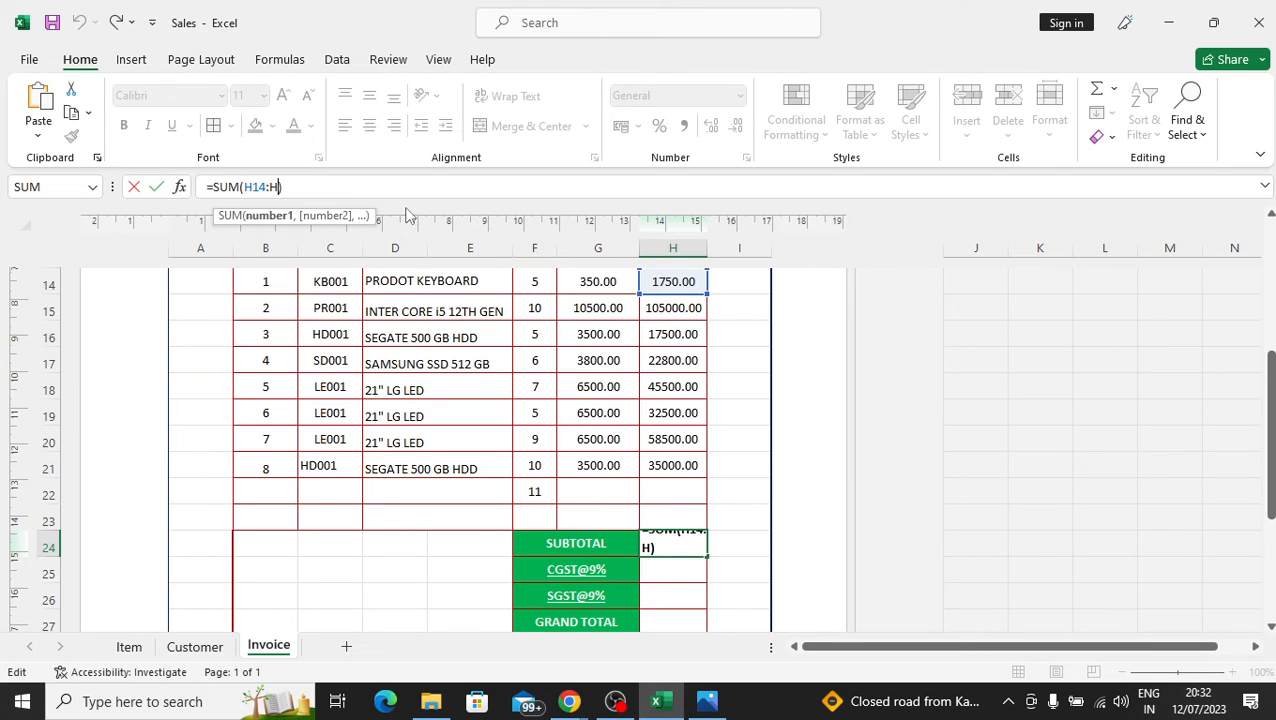
type("23")
key("Return")
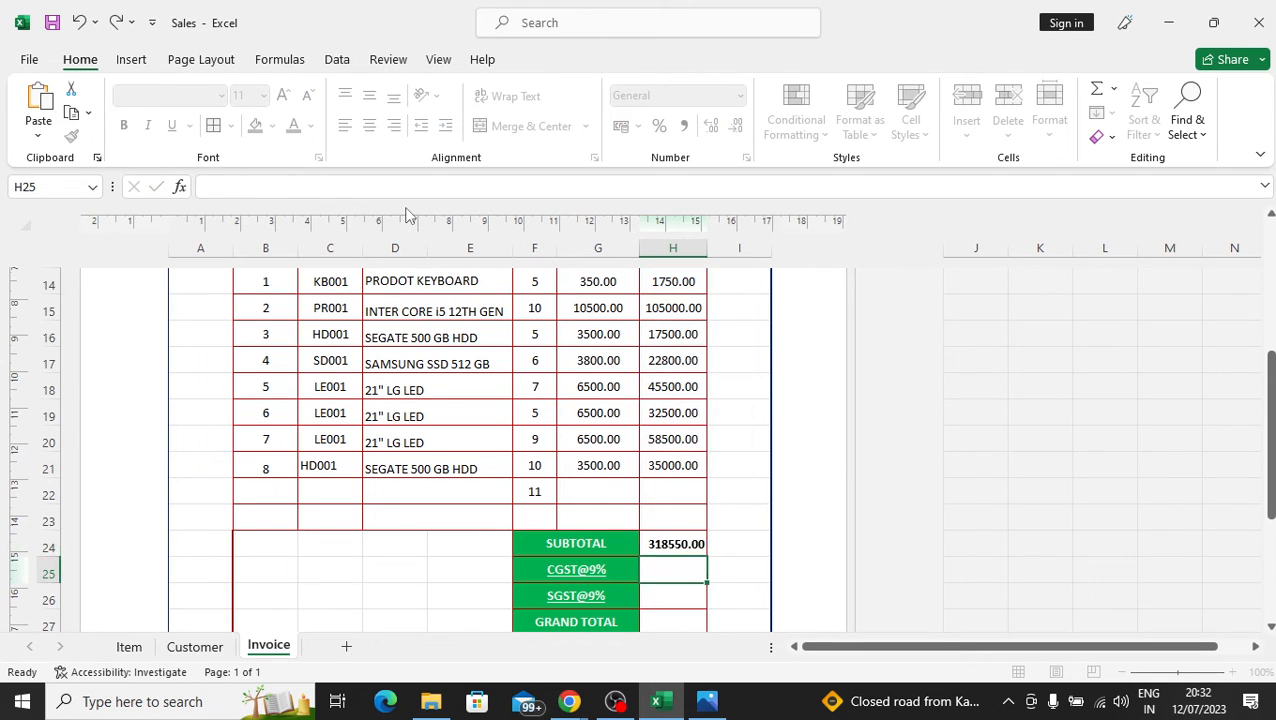
left_click(660, 540)
- Calculate CGST in H25 as 9% of the subtotal with the formula =H24*9%
left_click(672, 570)
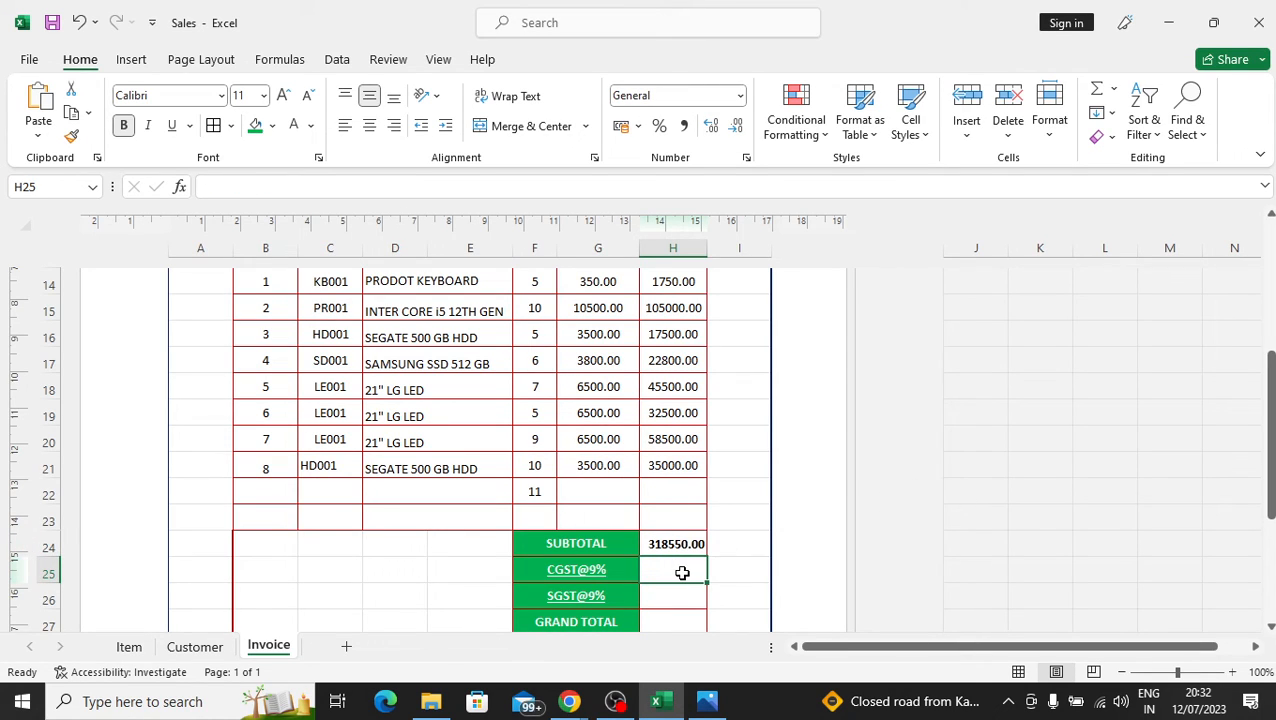
left_click_drag(1270, 415, 1270, 440)
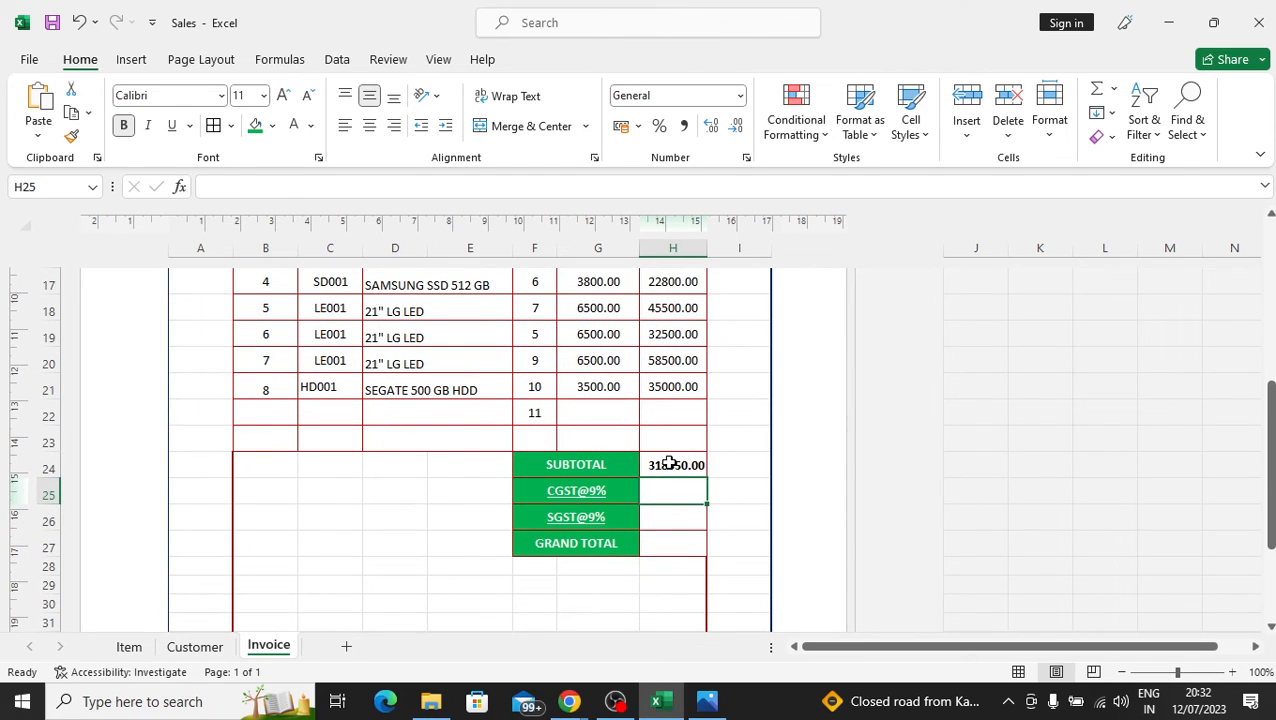
type("=")
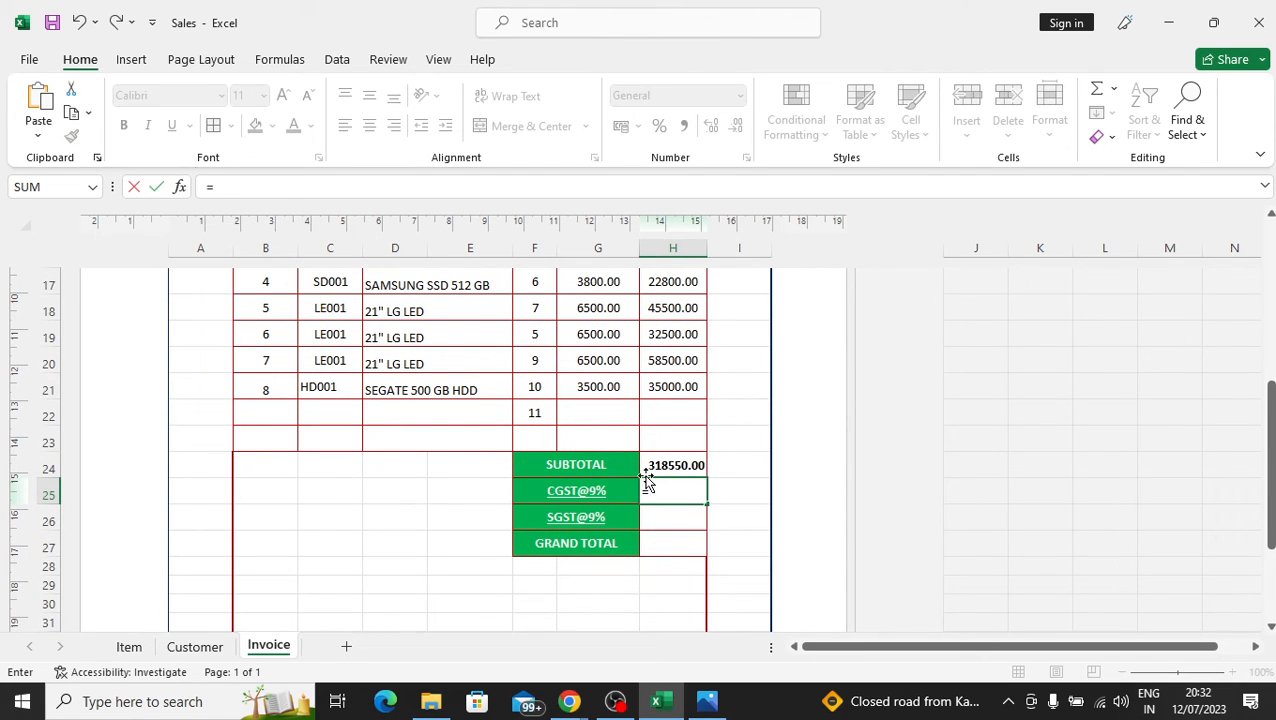
left_click(670, 464)
type("*")
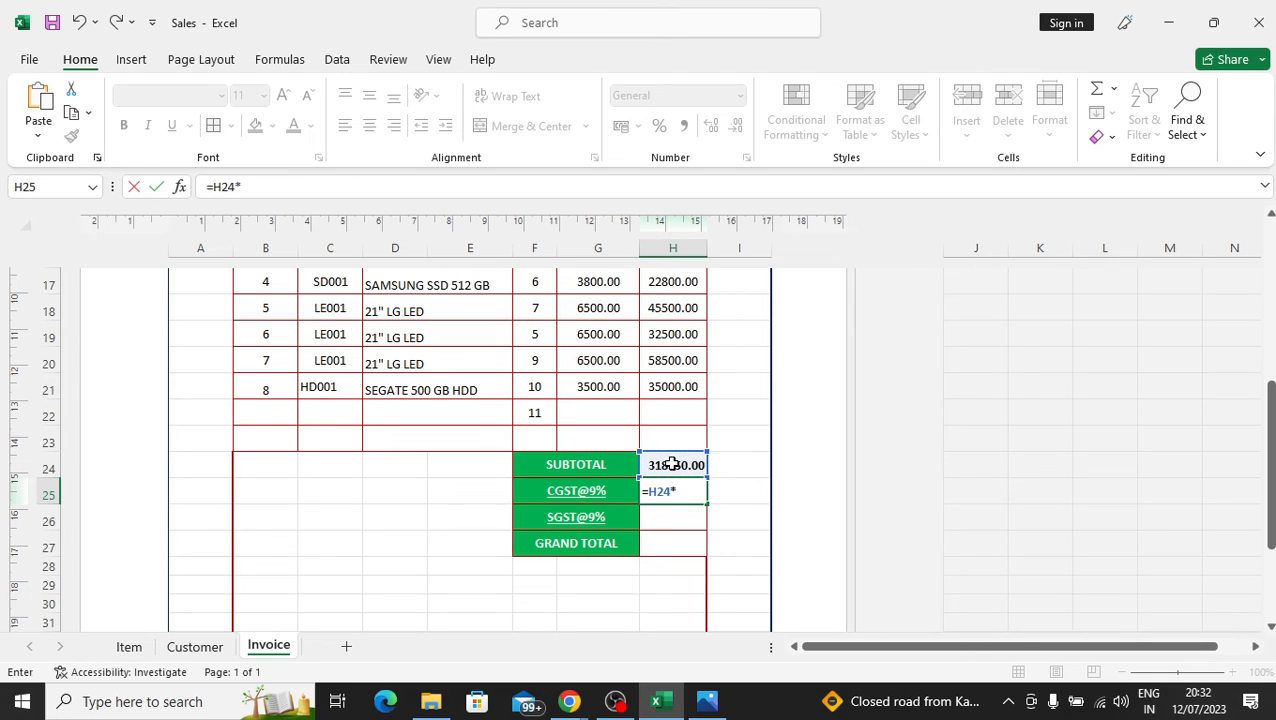
type("9%")
key("Return")
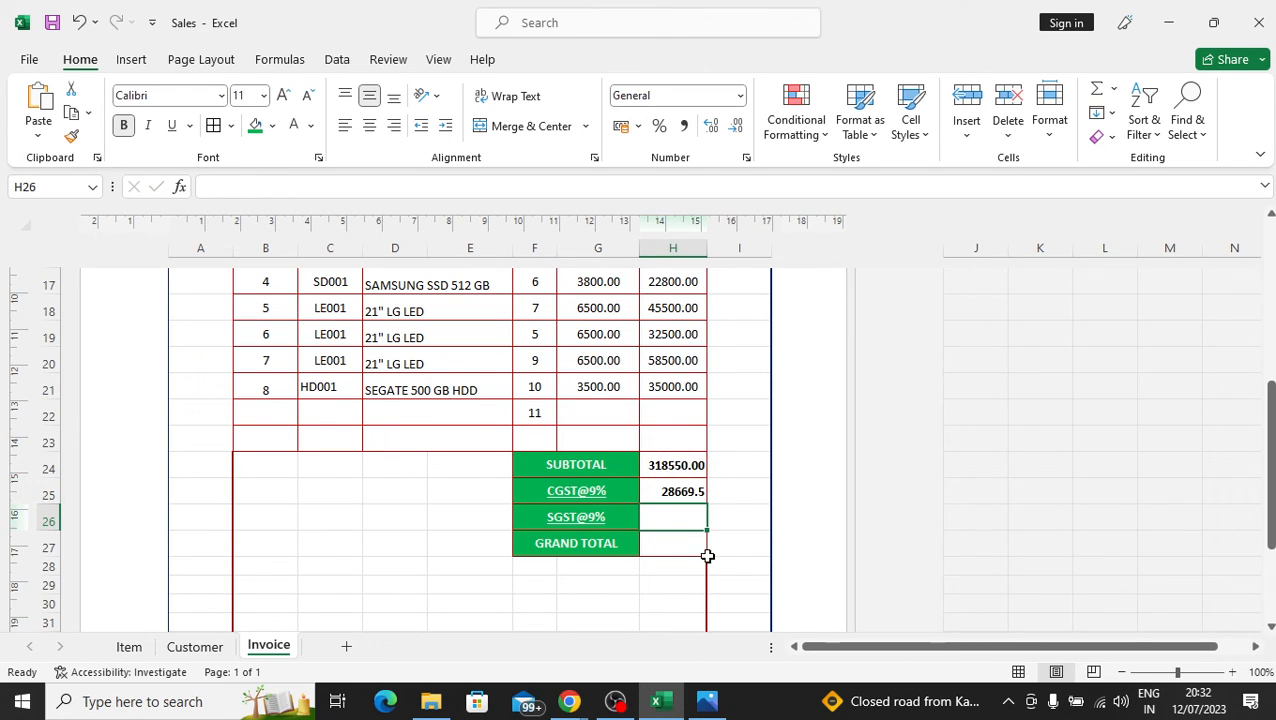
- Calculate SGST in H26 as 9% of the subtotal in H24
type("=")
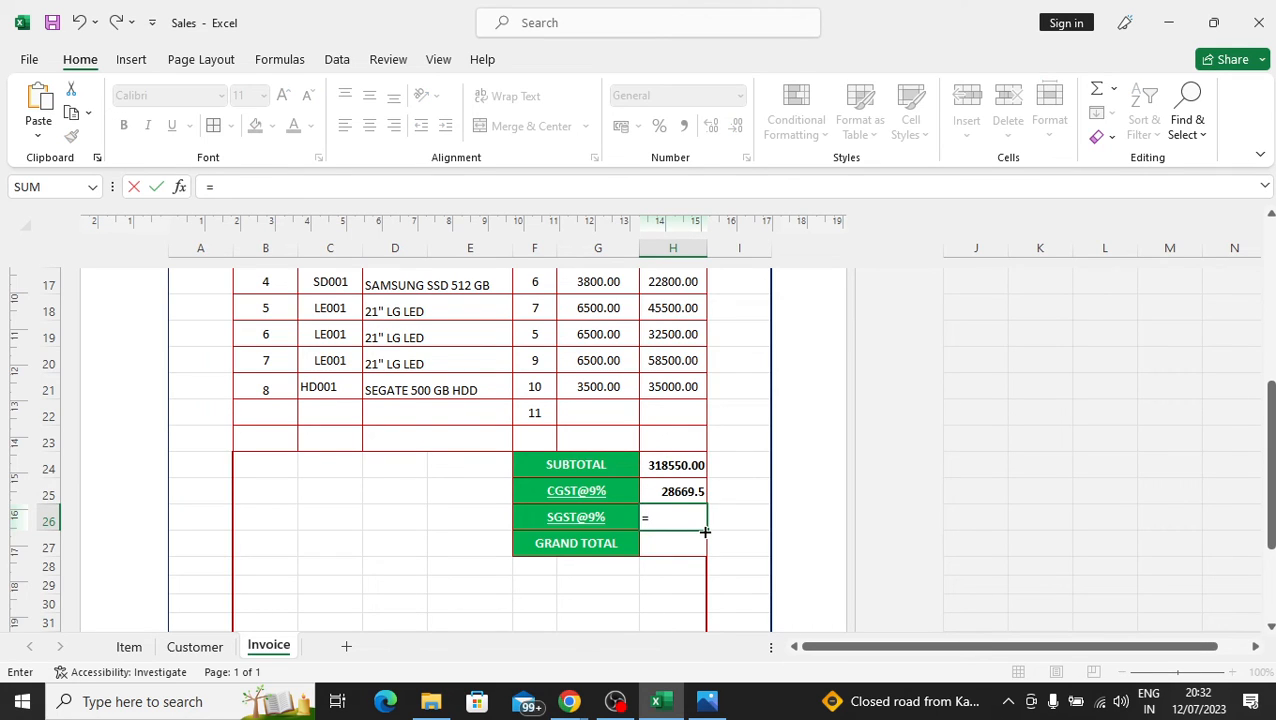
left_click(678, 466)
type("*")
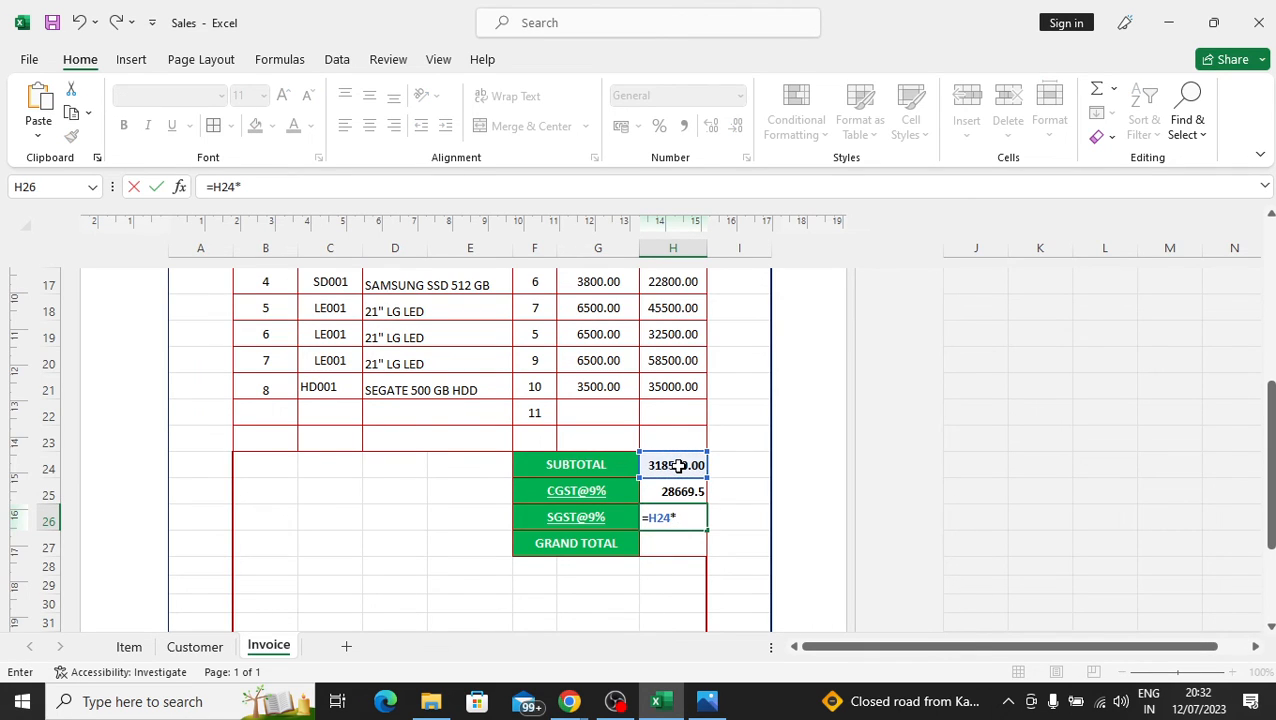
key("Return")
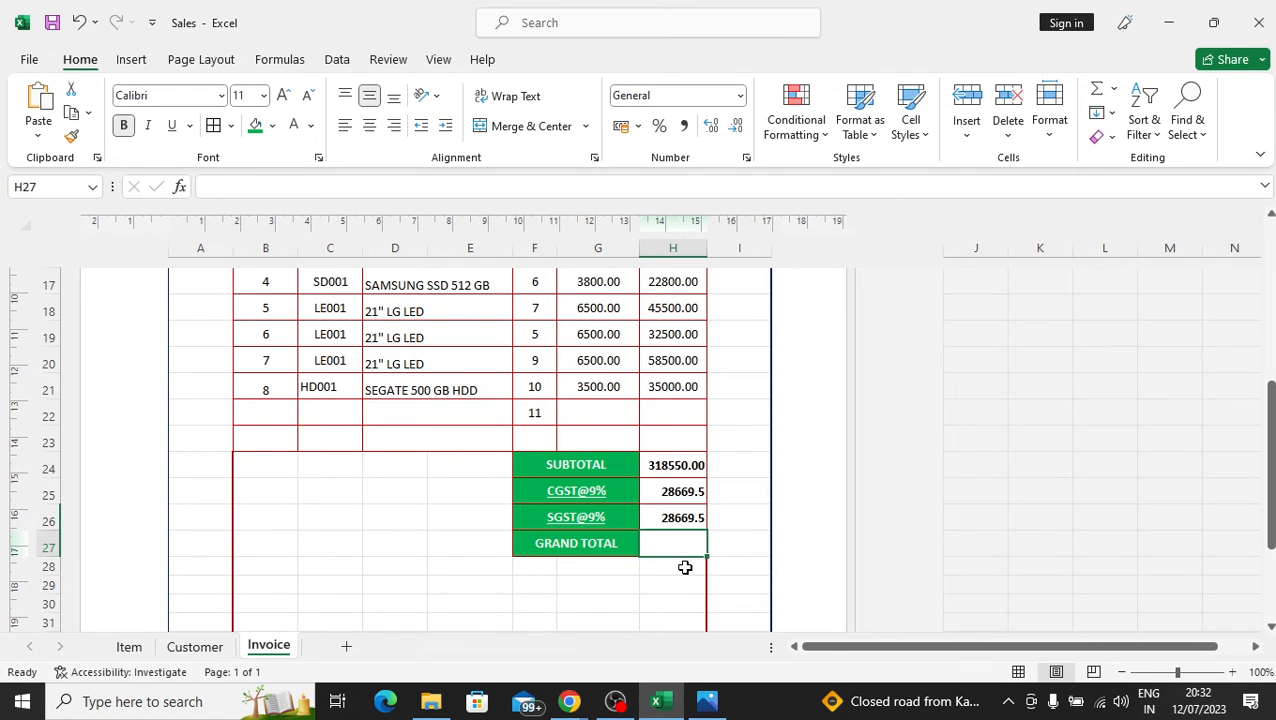
- Calculate the grand total in H27 with the formula =SUM(H24:H26)
type("=SUM")
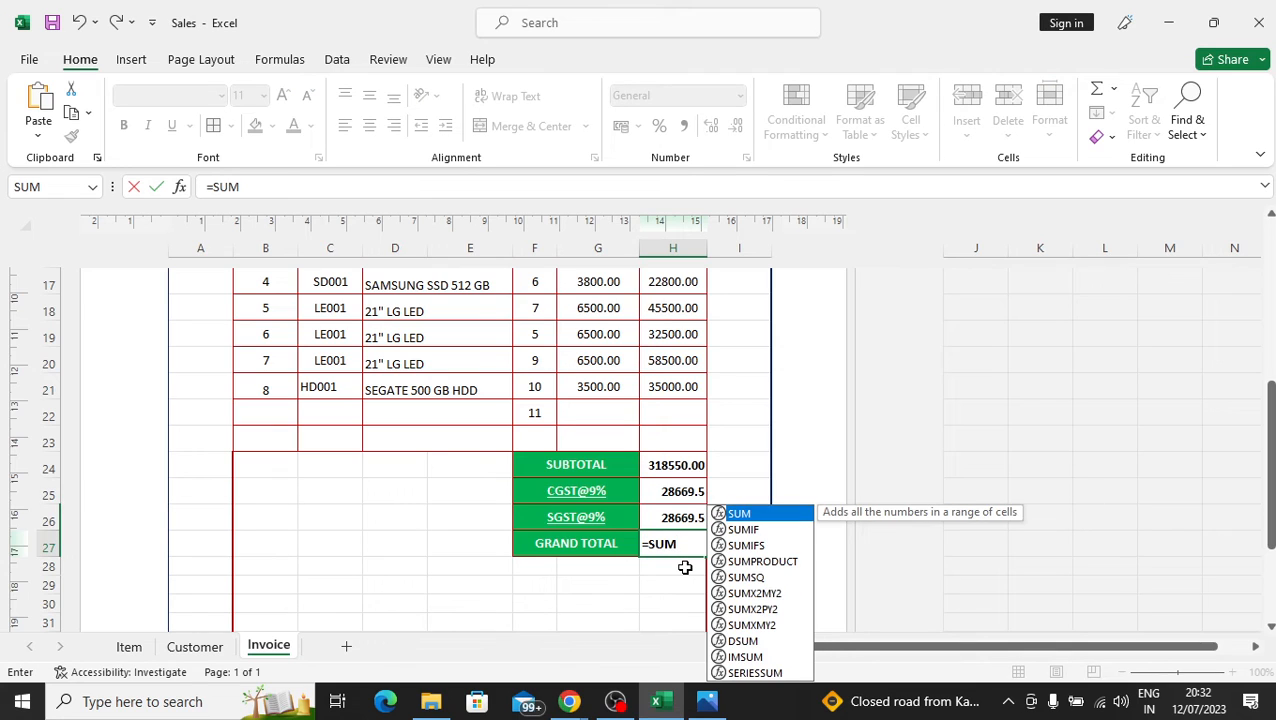
type("(")
left_click_drag(688, 468, 686, 517)
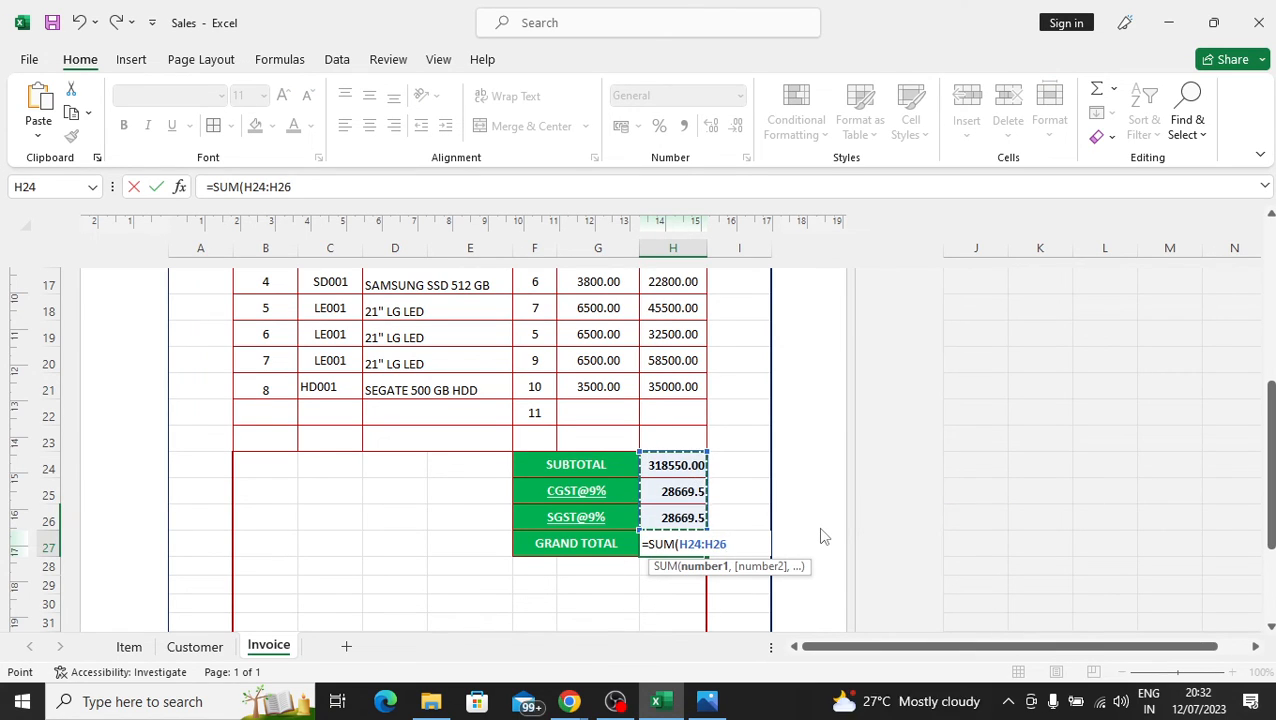
type(")")
key("Return")
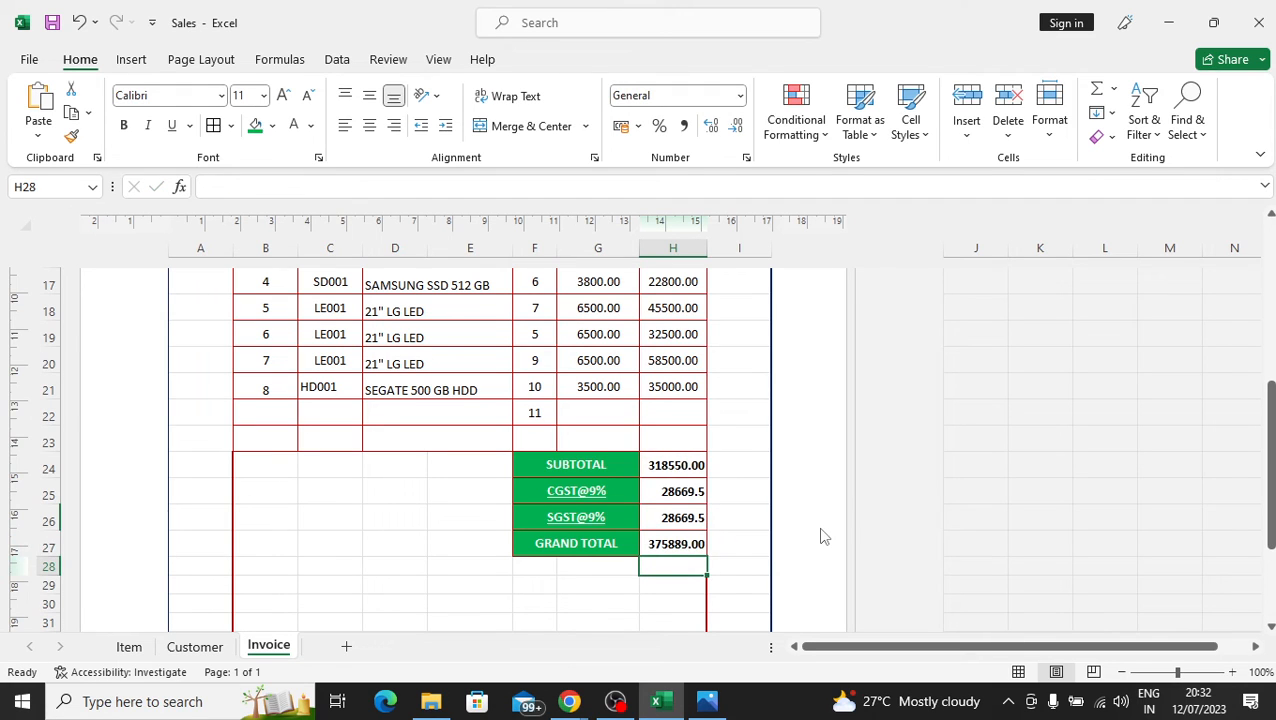
- Review the invoice from its header to the totals block, including the grand total and subtotal formulas
left_click(690, 541)
scroll(855, 515, "right", 2)
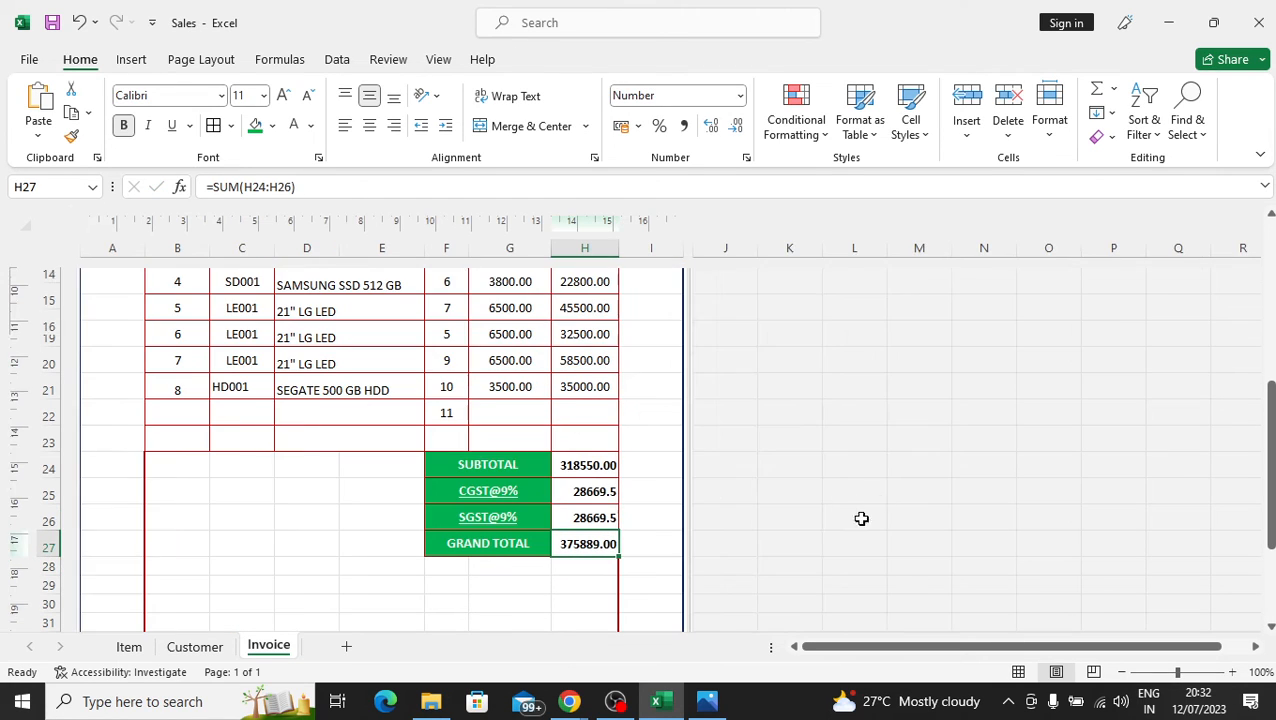
scroll(686, 441, "up", 3)
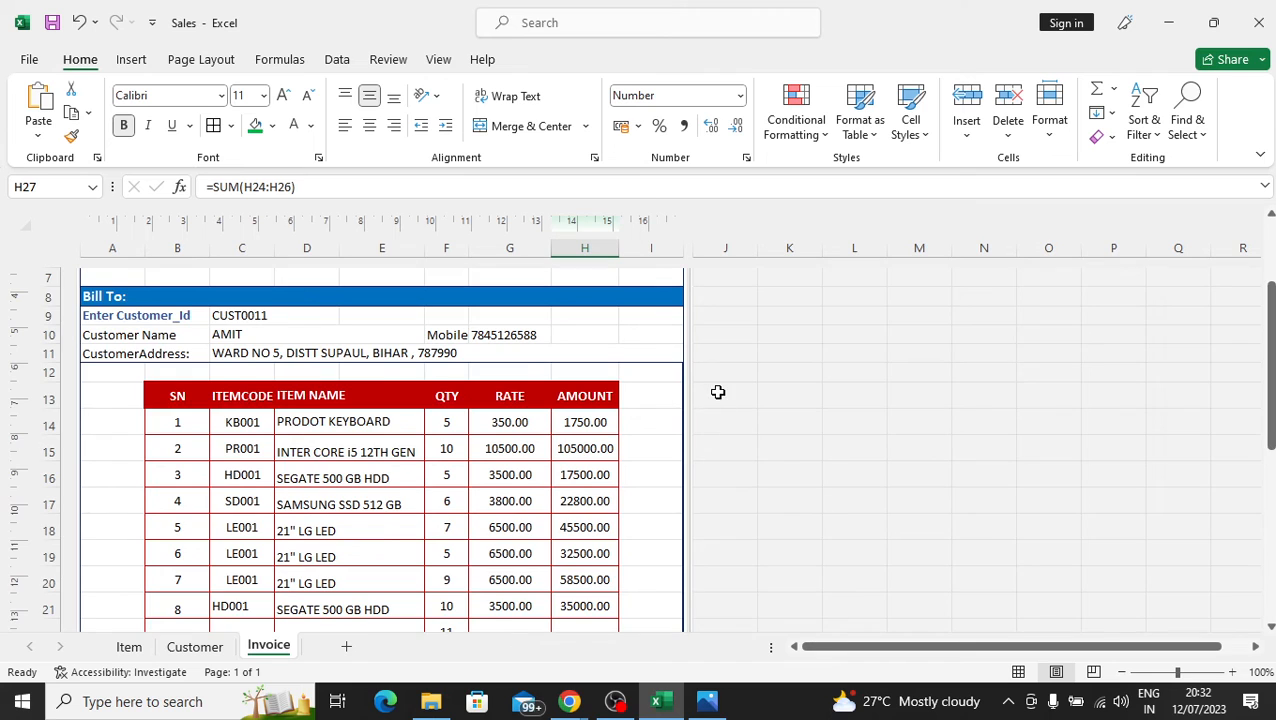
scroll(714, 392, "down", 5)
scroll(676, 506, "up", 7)
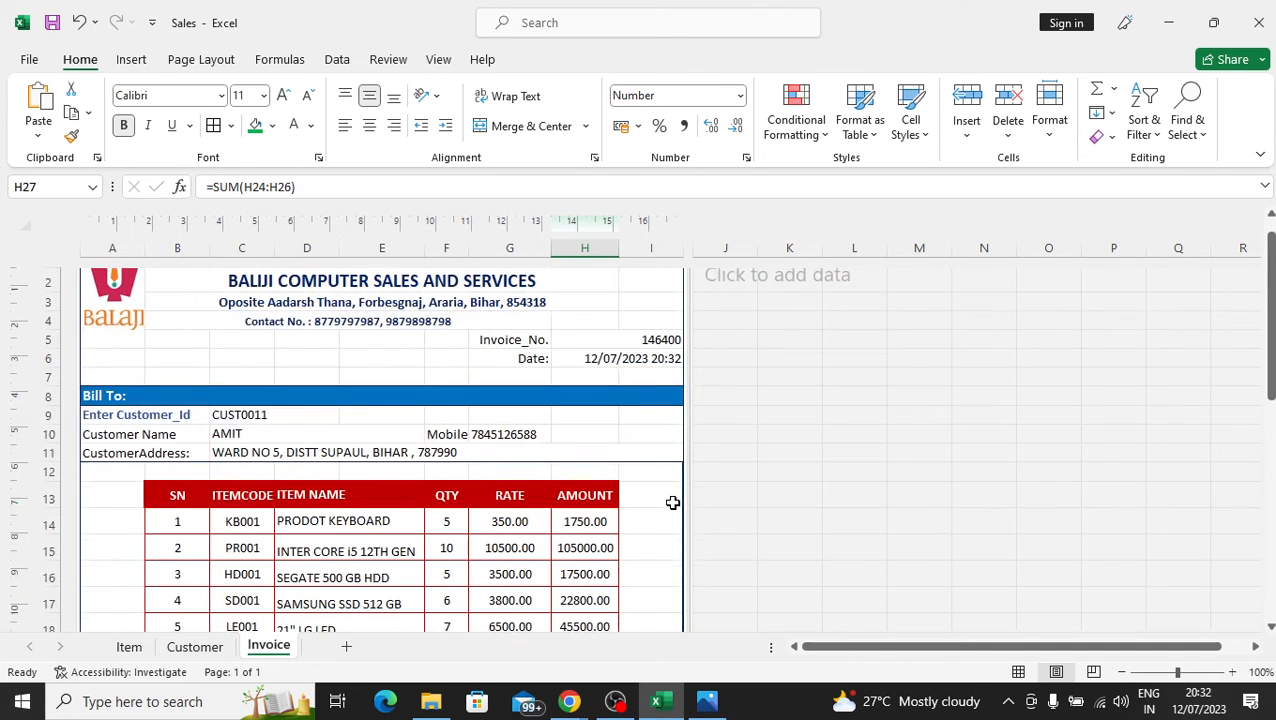
scroll(640, 520, "down", 3)
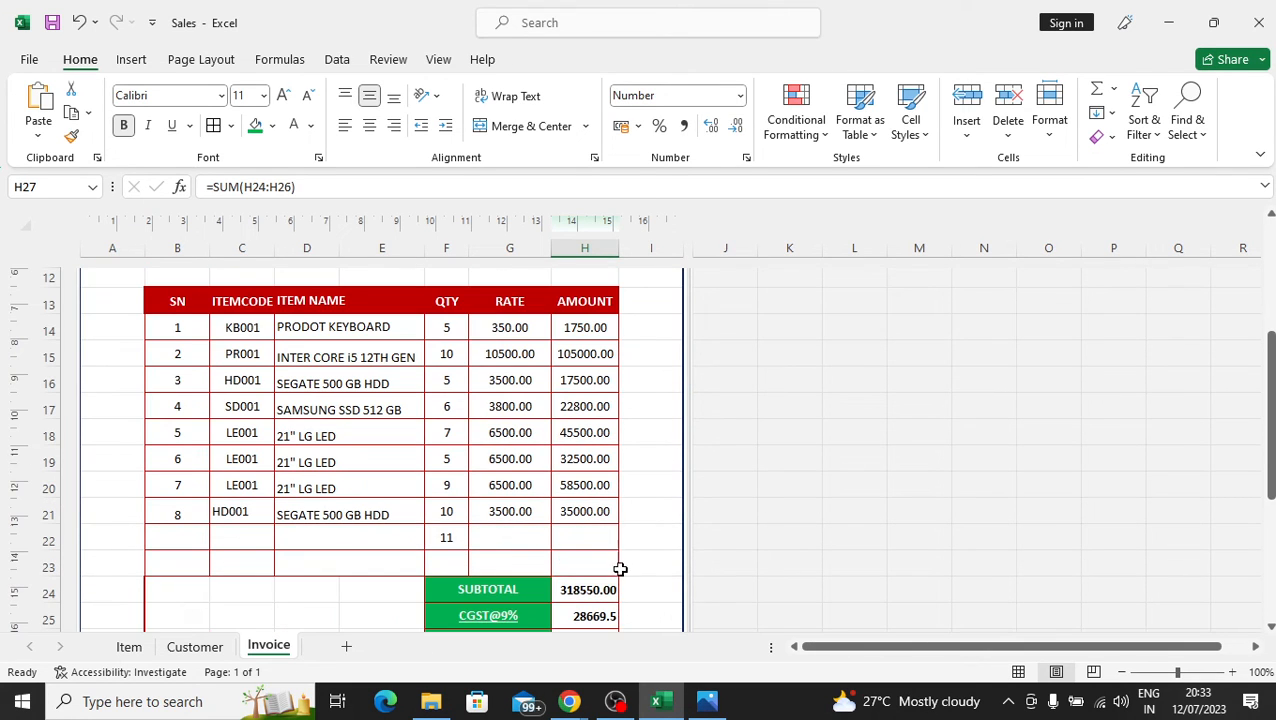
left_click(560, 595)
- Clear the stray quantity 11 from cell F22 in the unused item row
scroll(752, 521, "up", 2)
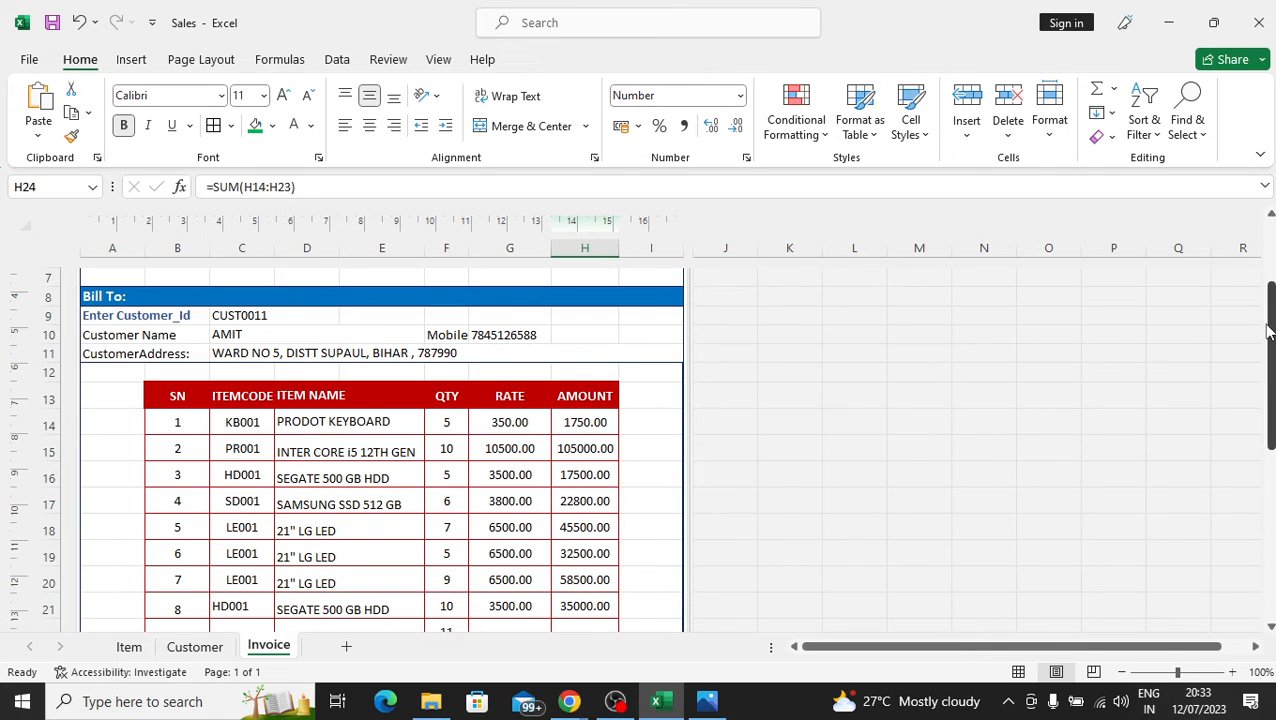
left_click_drag(1272, 352, 1266, 410)
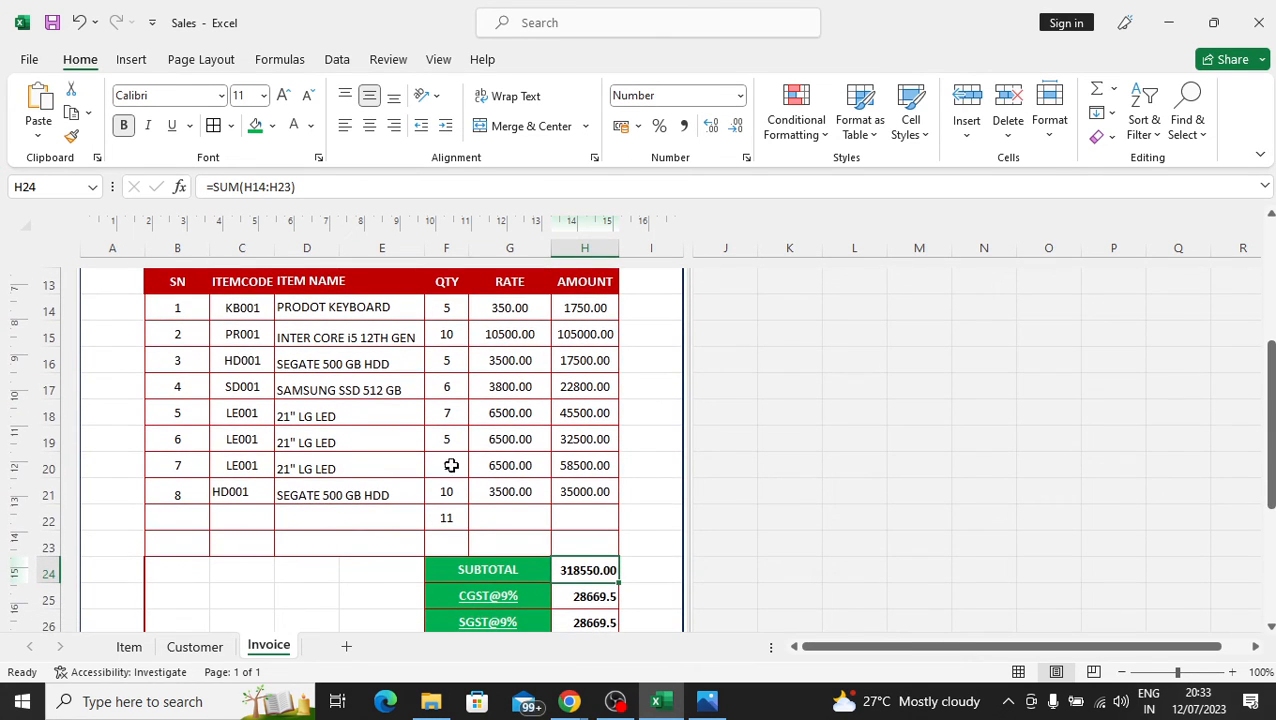
left_click(446, 515)
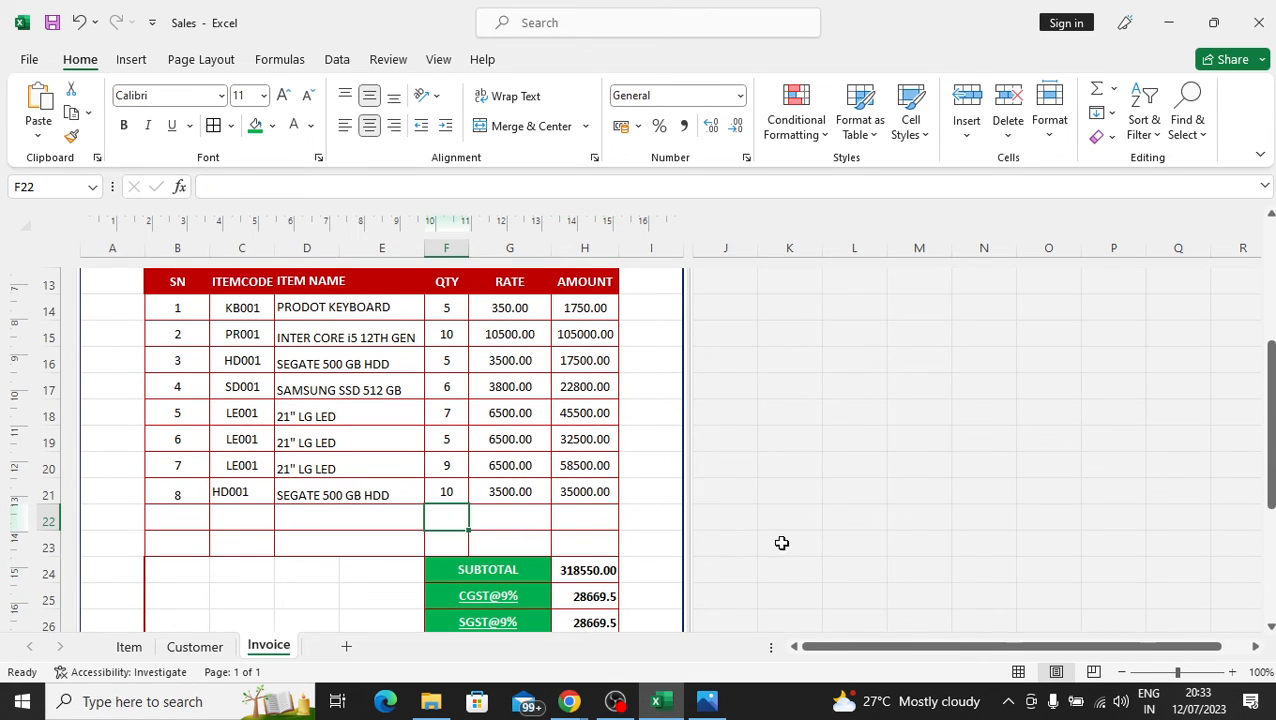
- Compare the lower part of the invoice with the Sale_invoice_Format.png reference image, and check the invoice's print preview
left_click(783, 541)
scroll(390, 359, "up", 2)
scroll(472, 340, "down", 3)
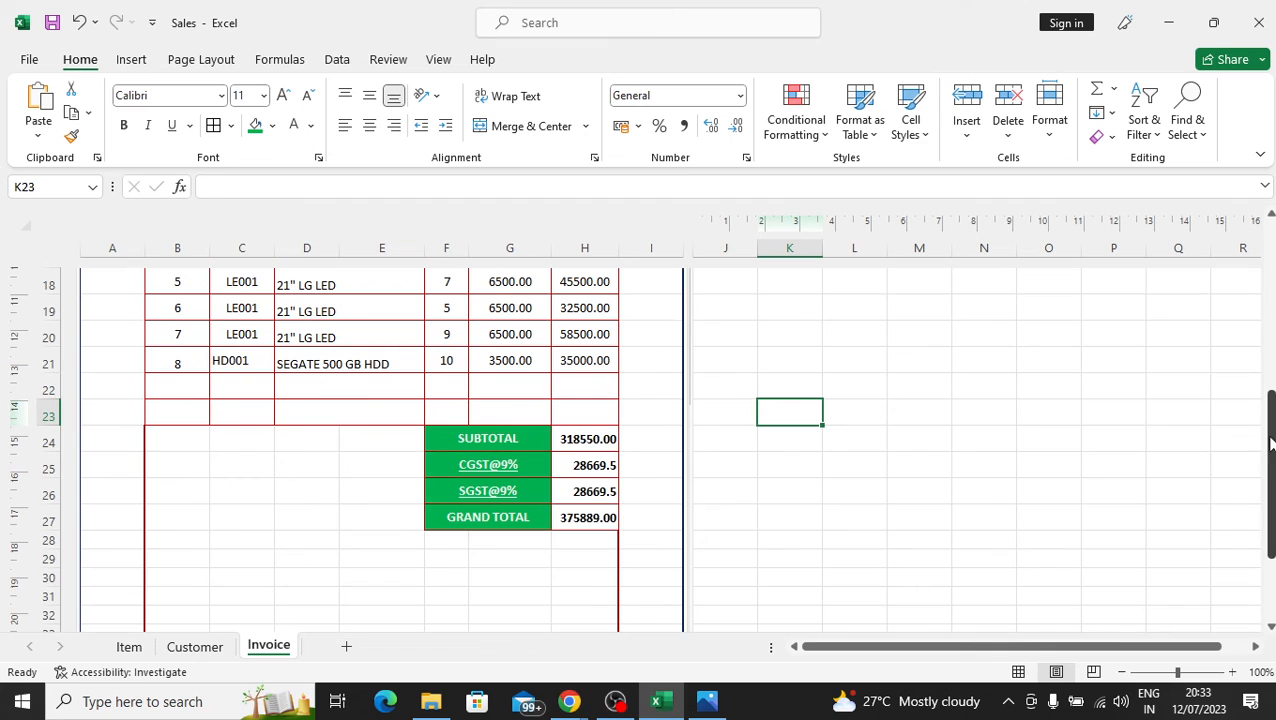
left_click_drag(1270, 433, 1270, 483)
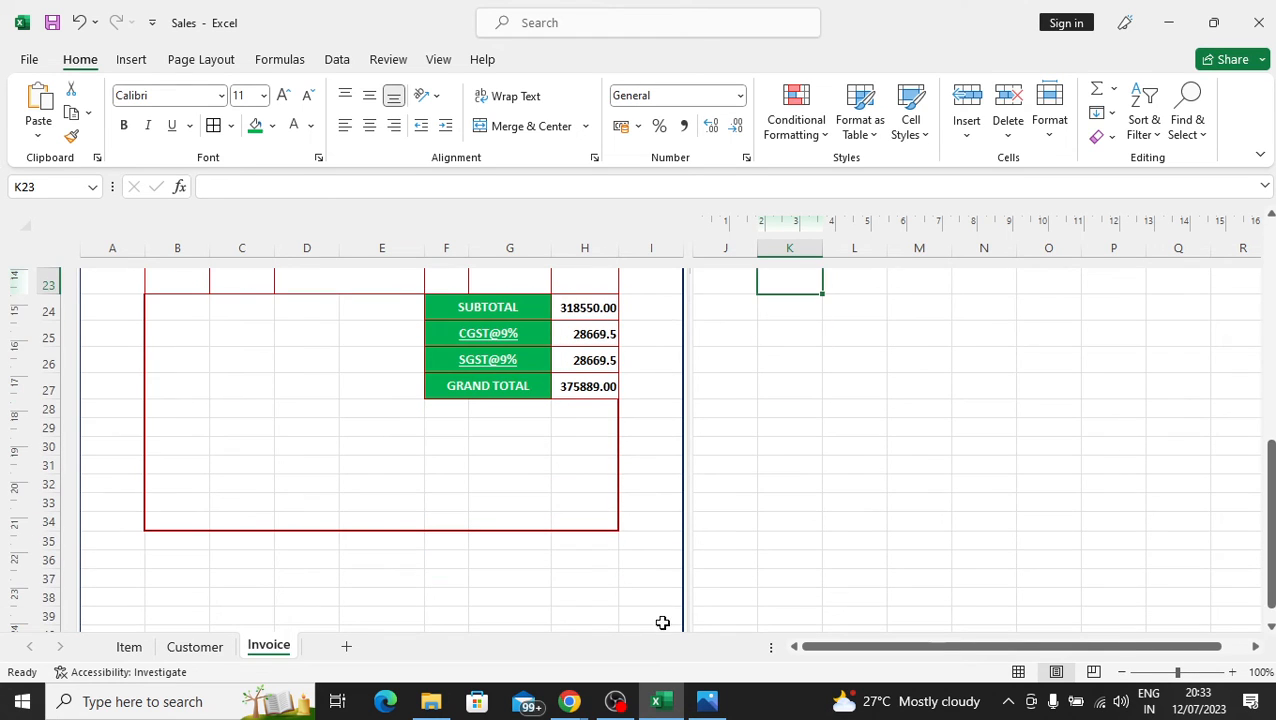
left_click(707, 701)
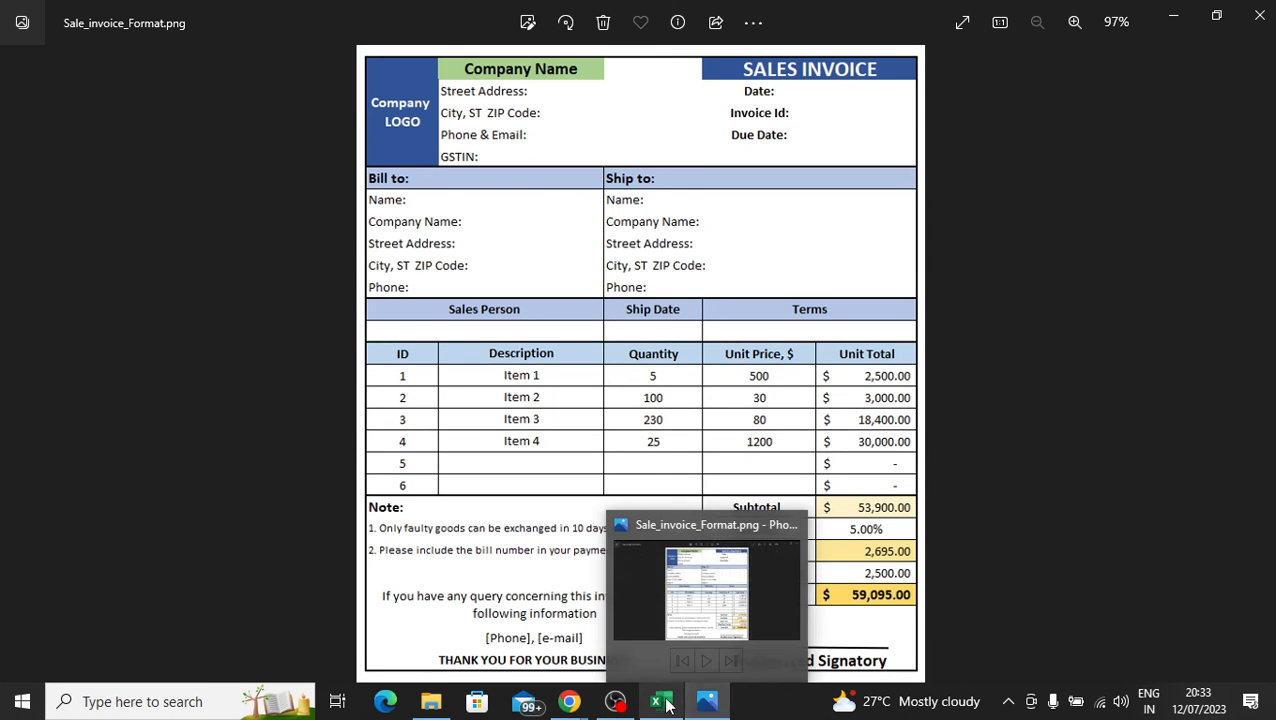
left_click(707, 701)
scroll(496, 515, "down", 3)
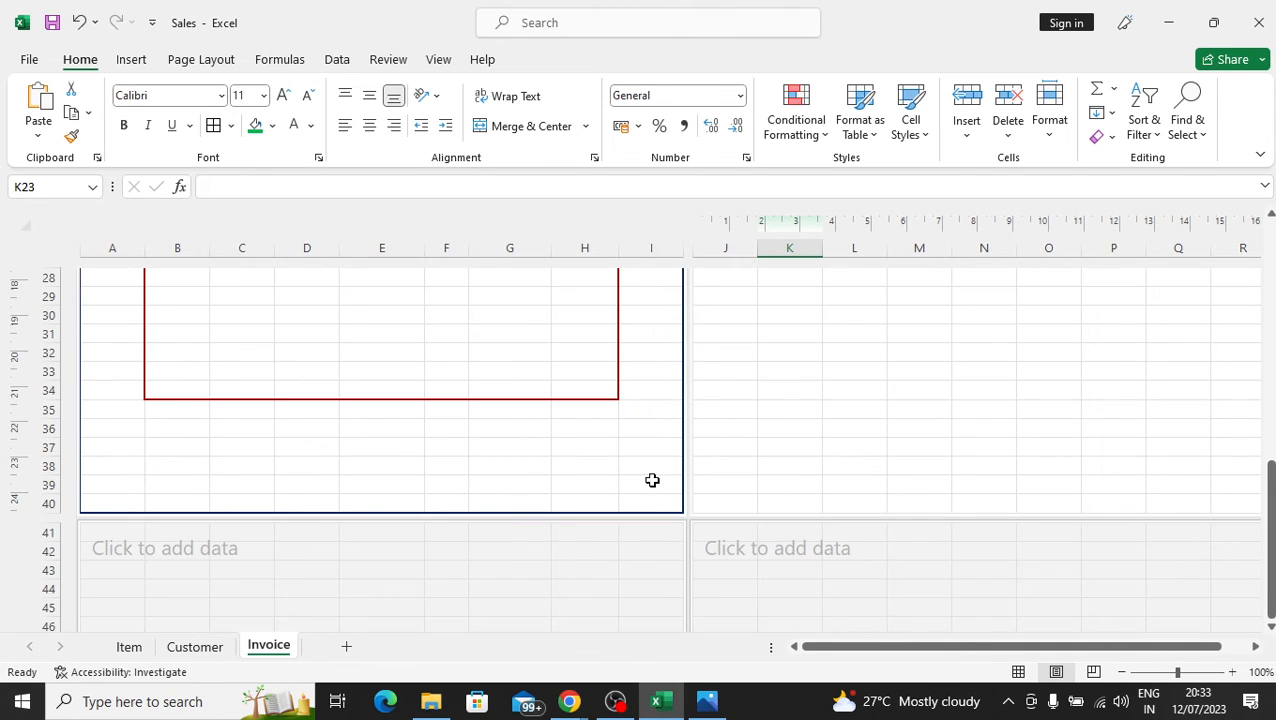
key("ctrl+p")
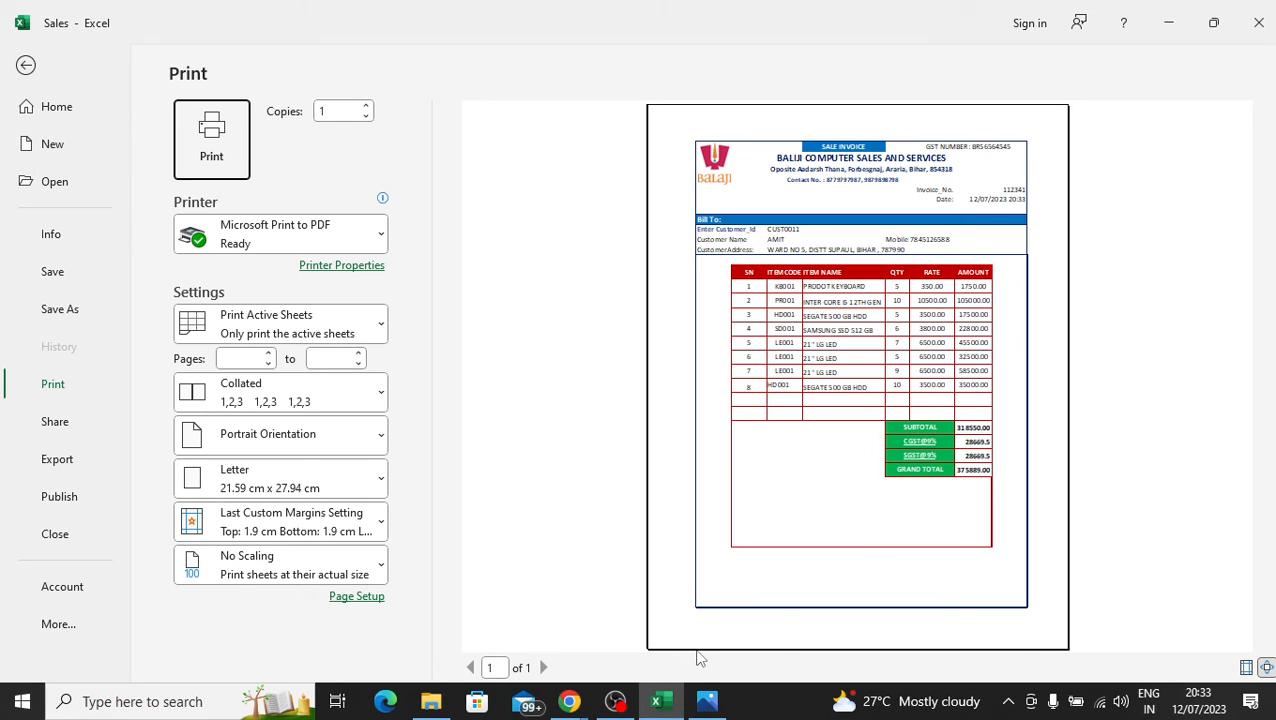
key("Escape")
- Fill the item table's header row B13:H13 with green and apply borders to it
scroll(433, 313, "up", 9)
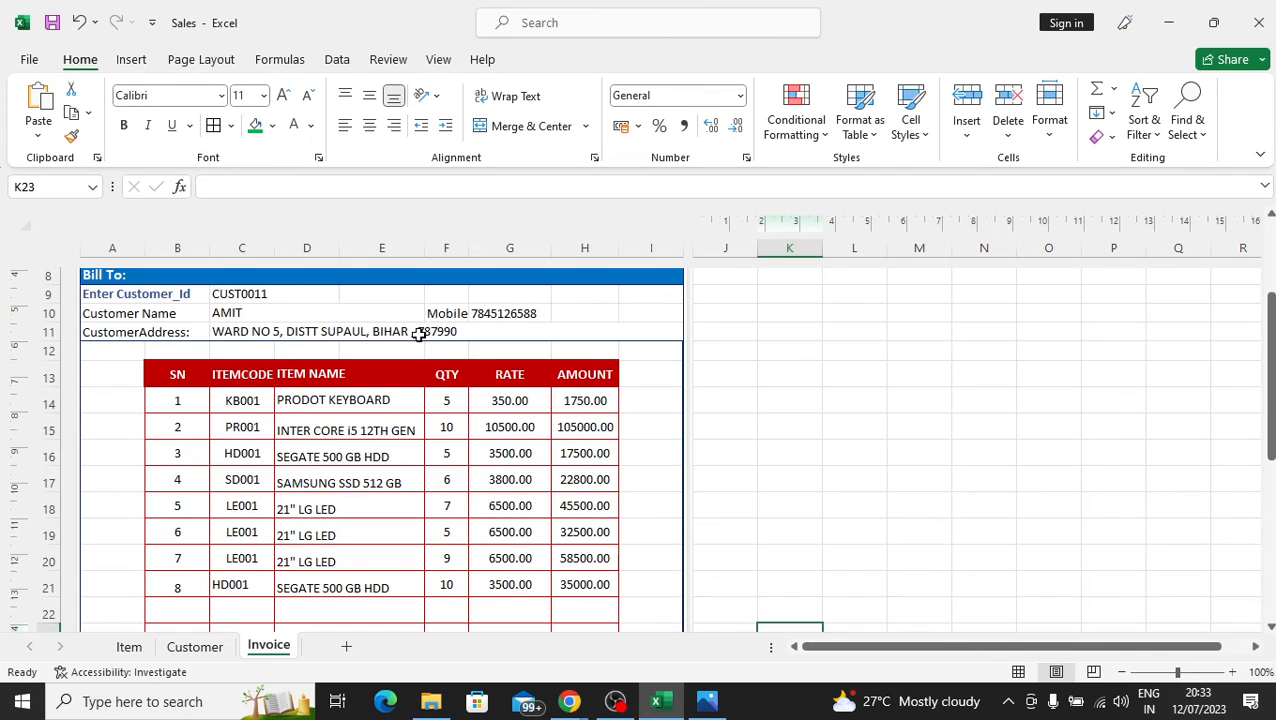
left_click_drag(210, 465, 578, 473)
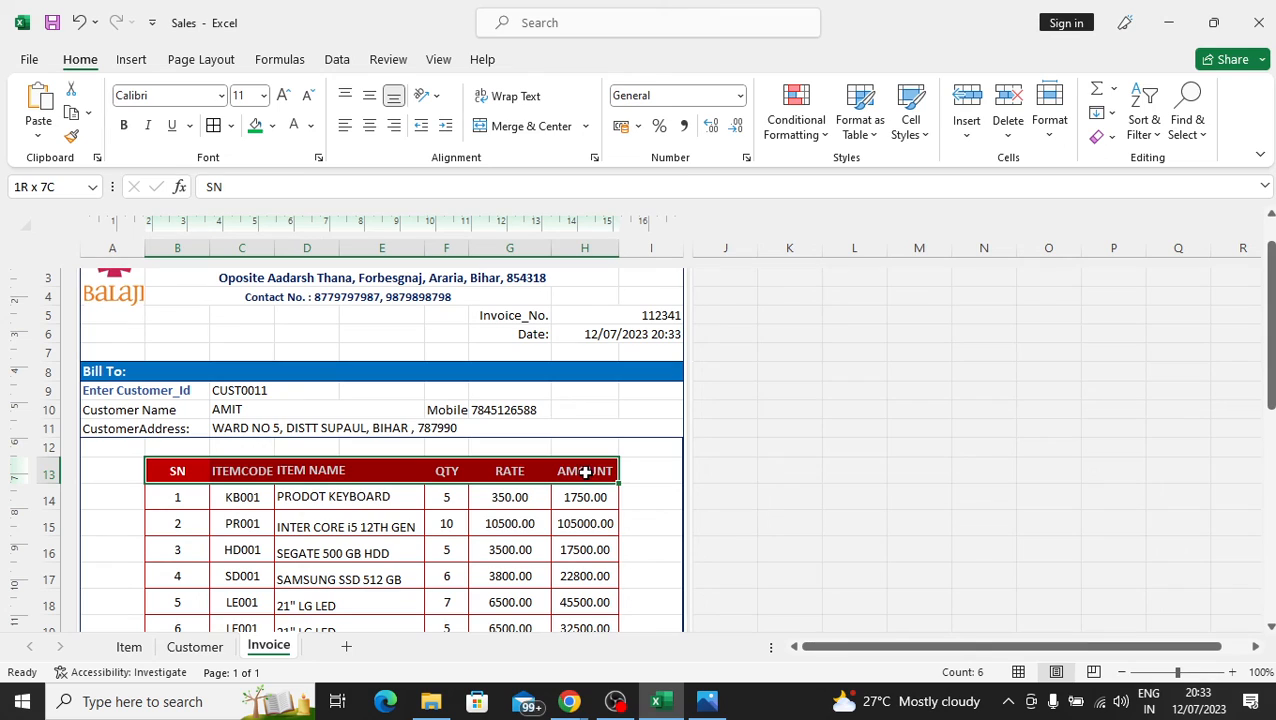
left_click(256, 125)
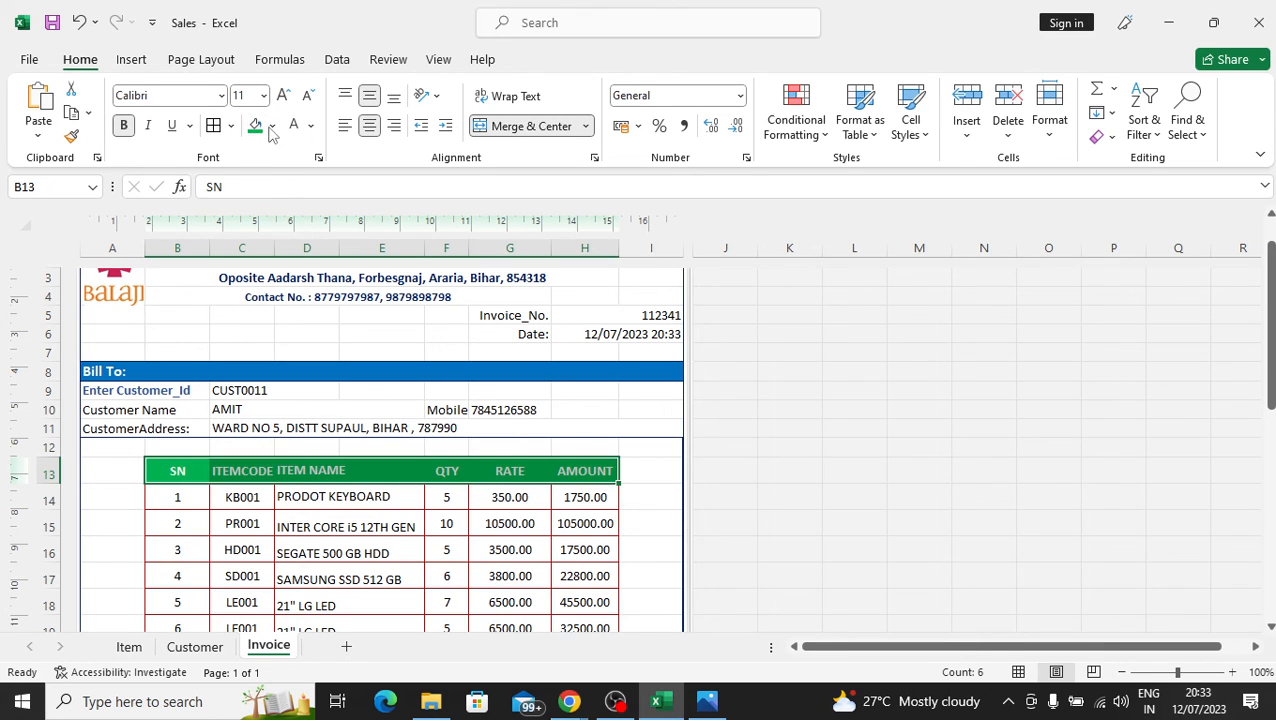
left_click(214, 126)
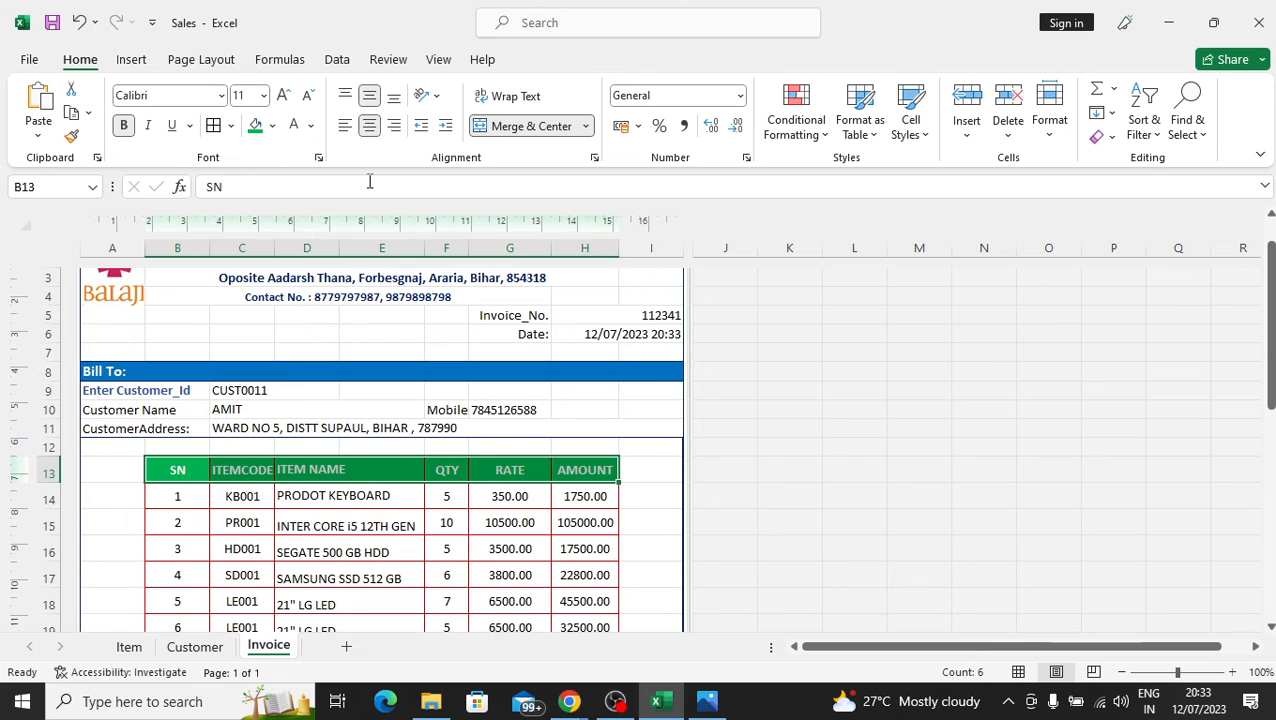
left_click(706, 492)
- Narrow the SN column B and slightly widen column C so the ITEMCODE heading fits
scroll(626, 517, "down", 1)
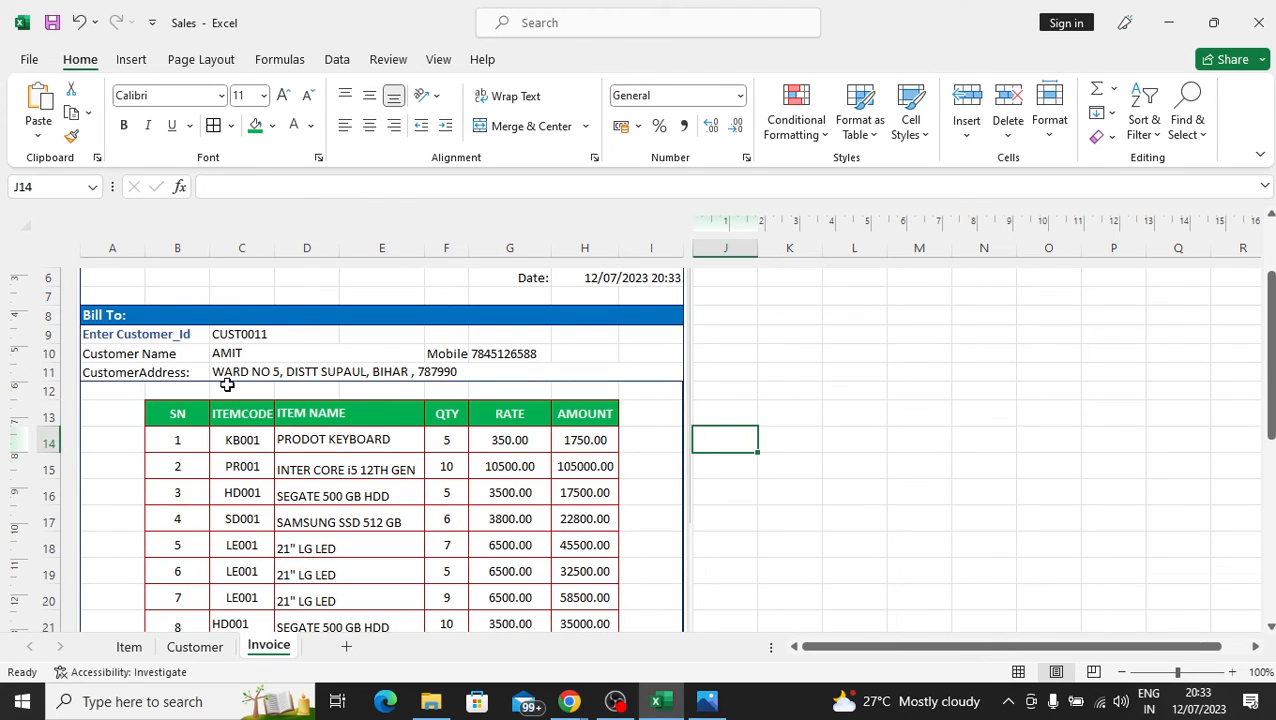
left_click_drag(209, 248, 266, 249)
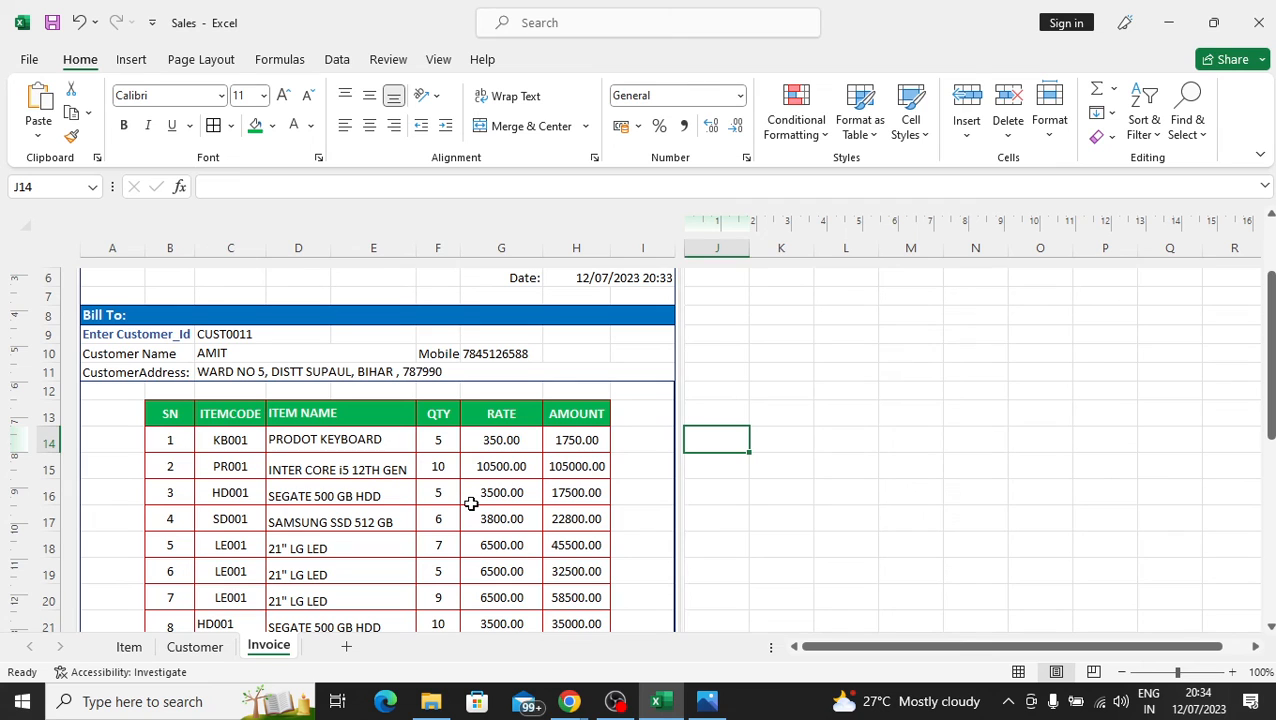
scroll(441, 484, "down", 2)
scroll(435, 488, "up", 2)
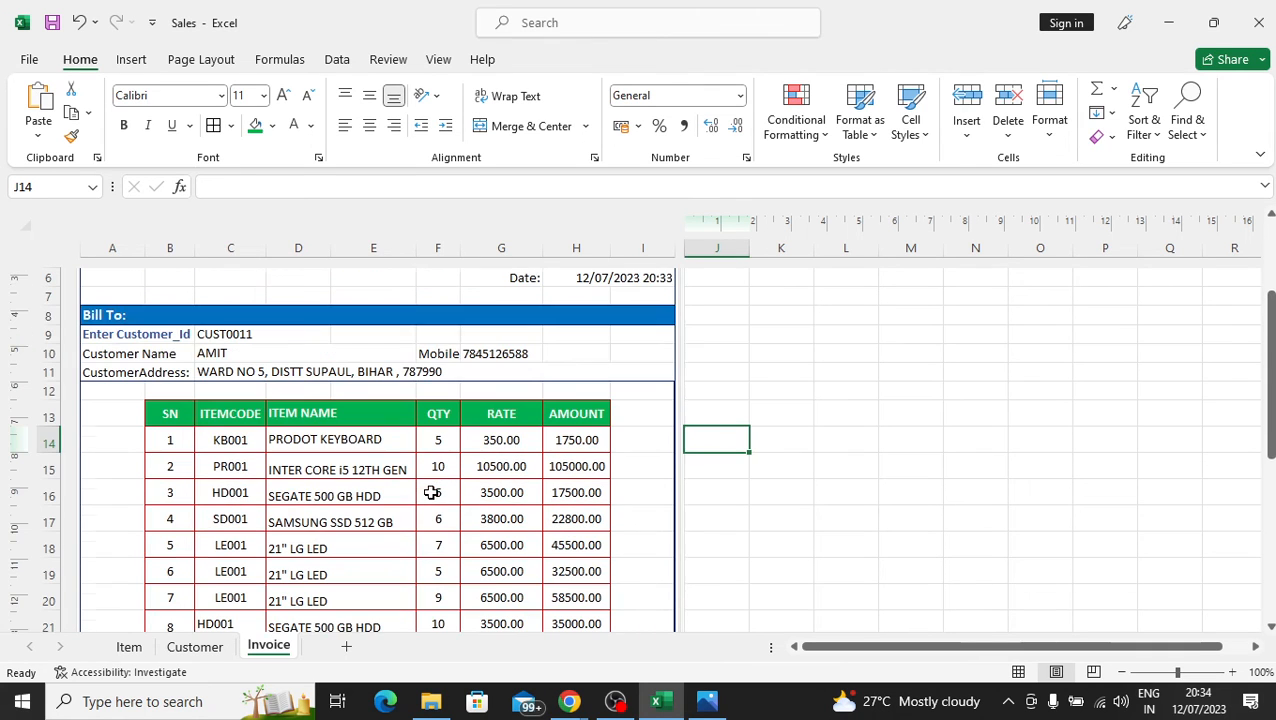
- Format the item rates and amounts in G14:H21 as Currency with the ₹ symbol
left_click_drag(1267, 390, 1267, 432)
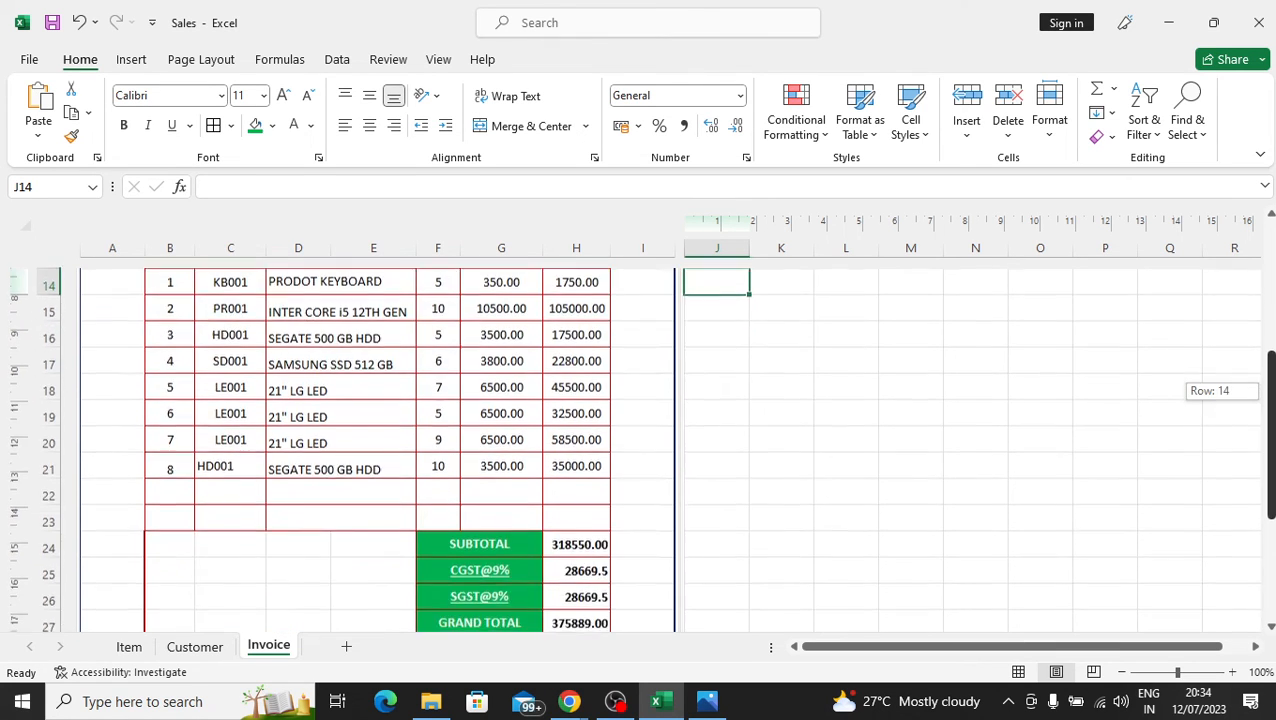
left_click_drag(1272, 479, 1272, 490)
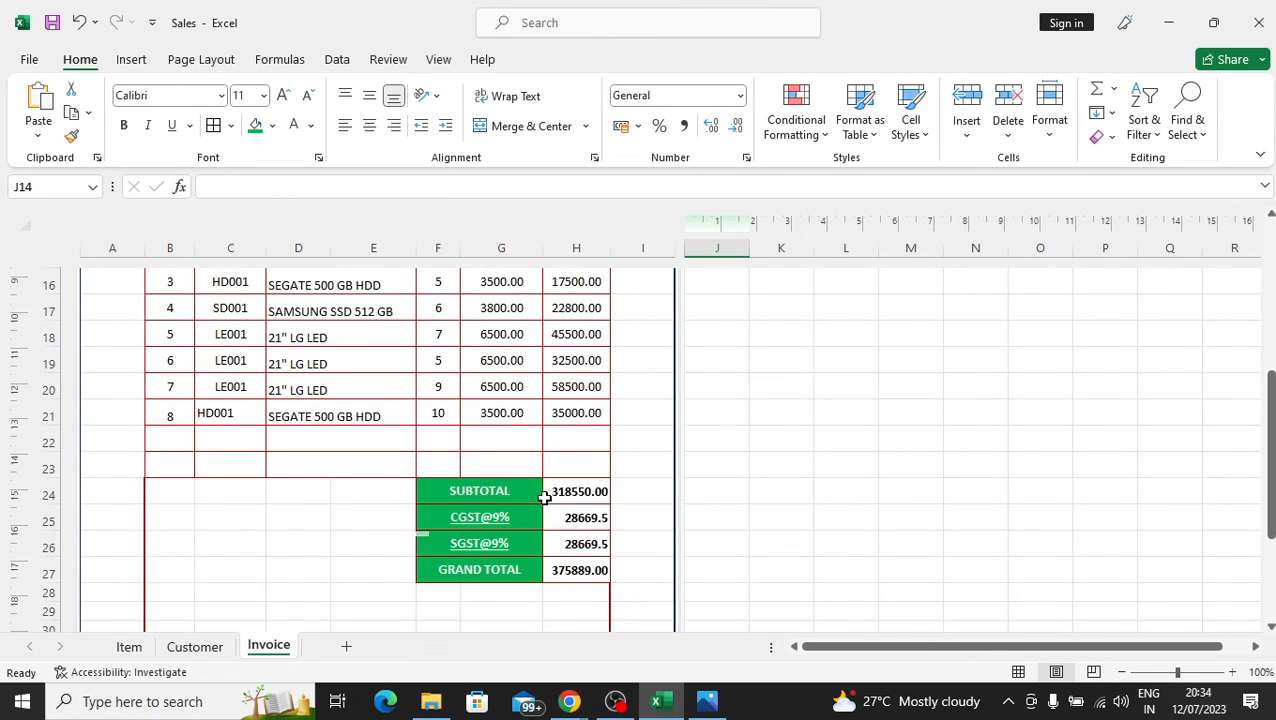
scroll(545, 380, "up", 2)
left_click_drag(510, 350, 588, 530)
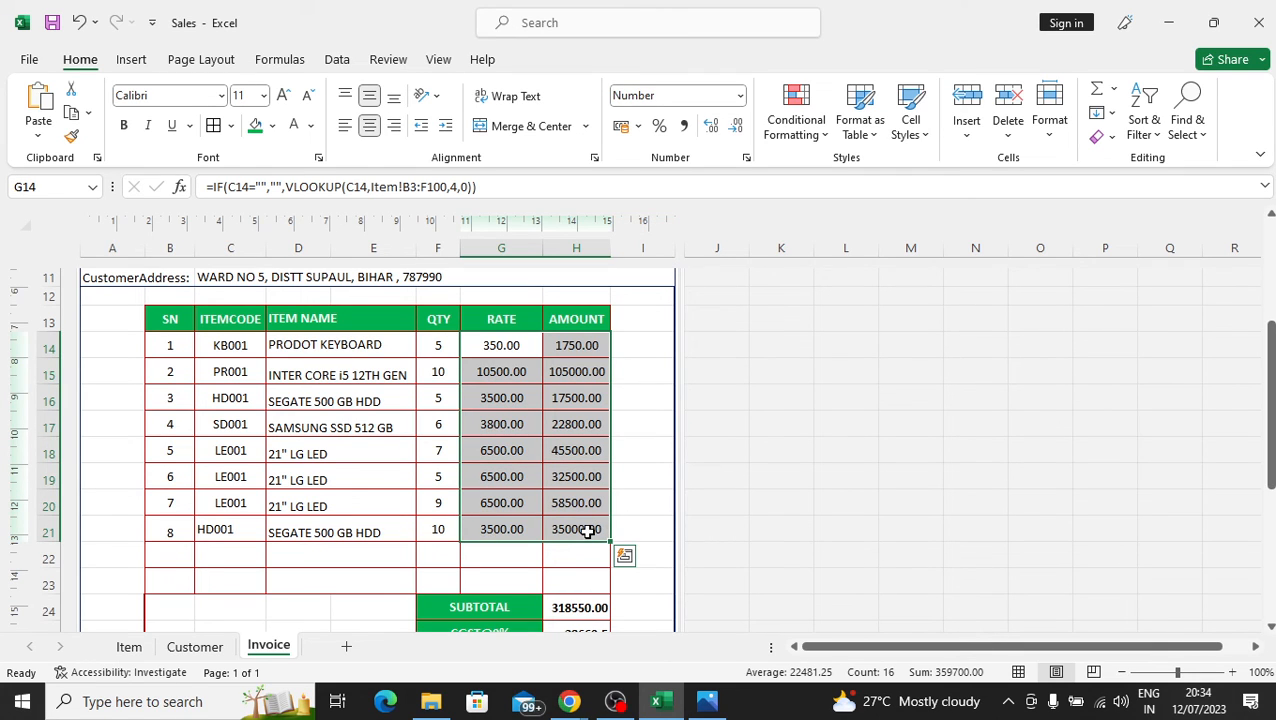
key("ctrl+1")
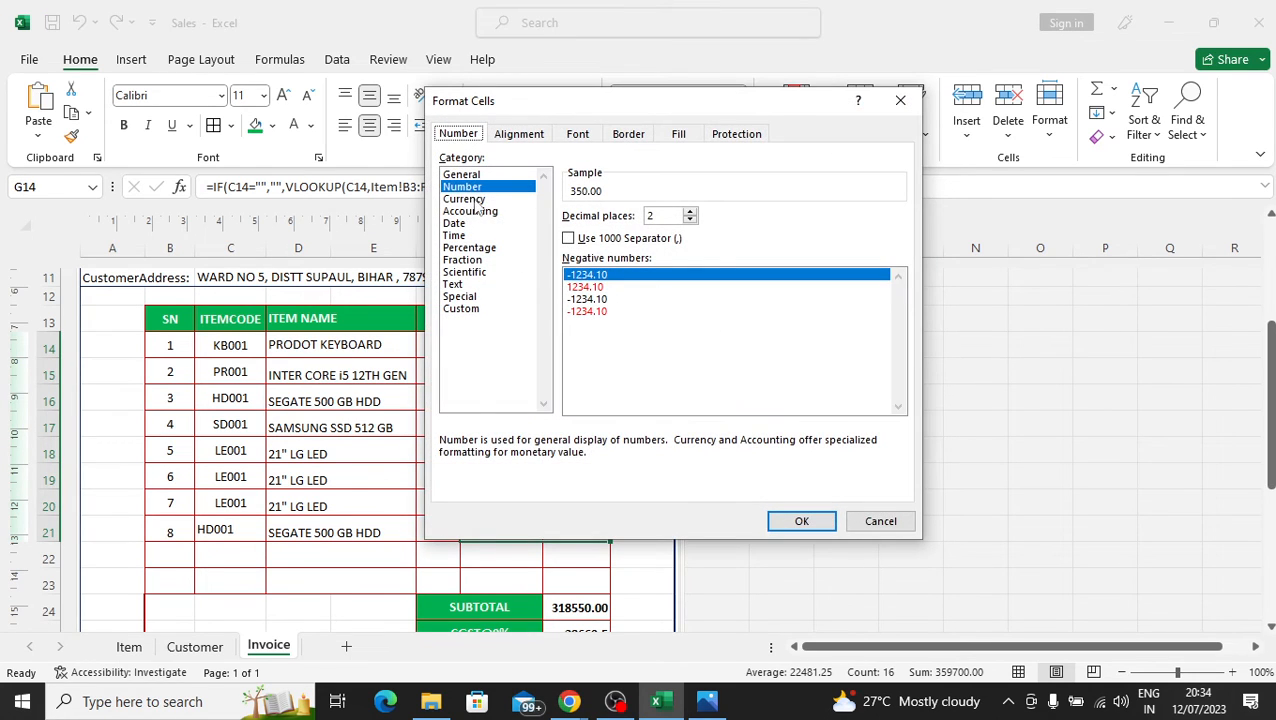
left_click(465, 199)
left_click(805, 521)
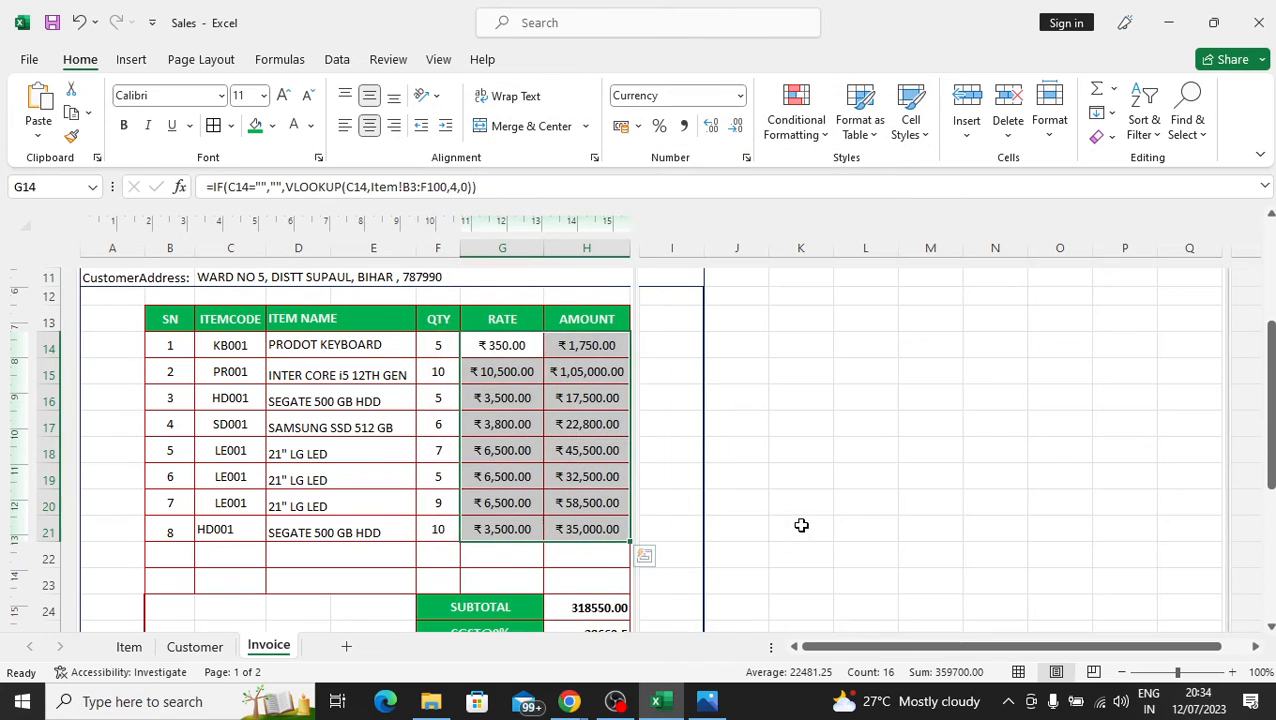
left_click(843, 550)
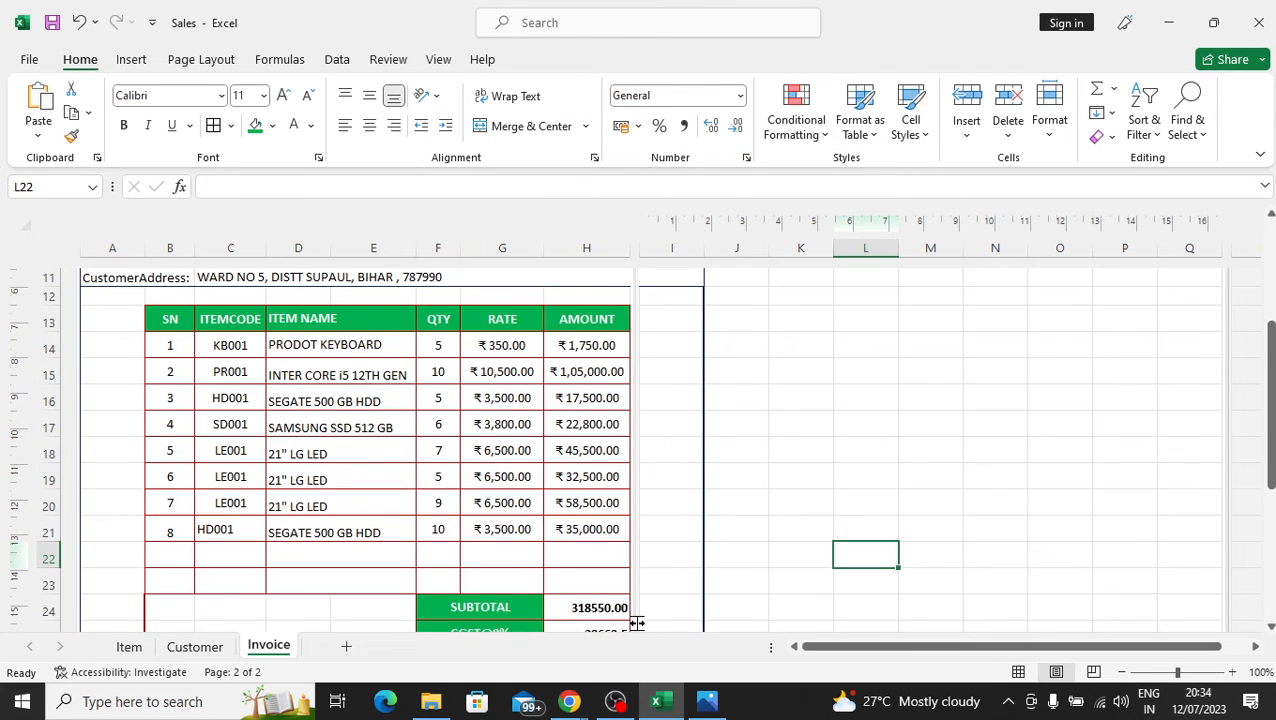
- Set the right page margin to 1.3 cm and reduce the left margin to fit the invoice on one printed page
left_click_drag(1267, 430, 1267, 442)
scroll(650, 377, "up", 3)
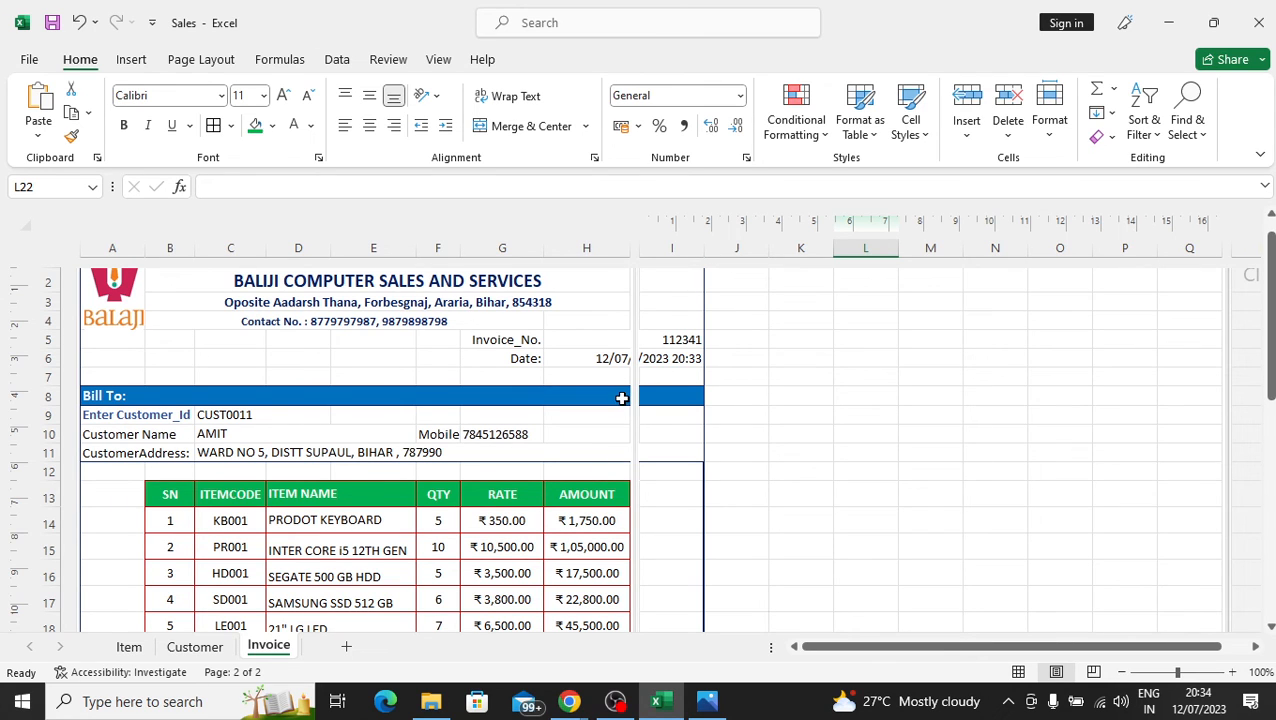
key("ctrl+p")
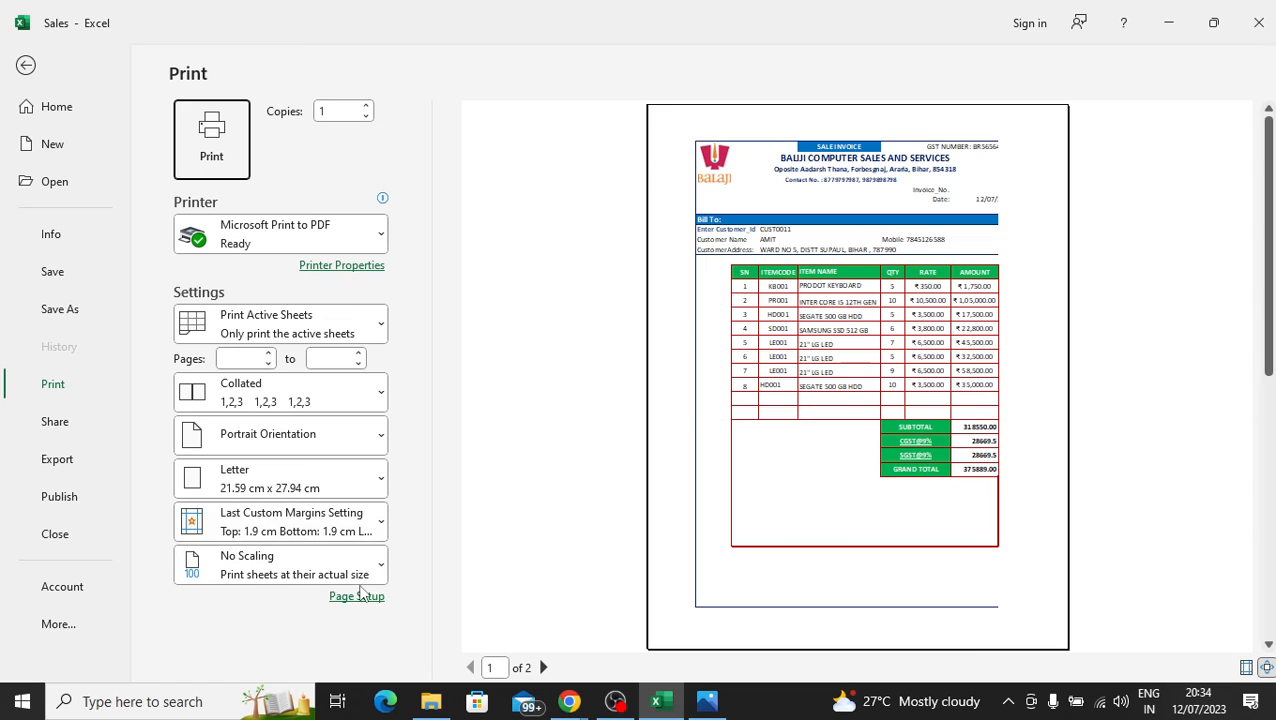
left_click(357, 597)
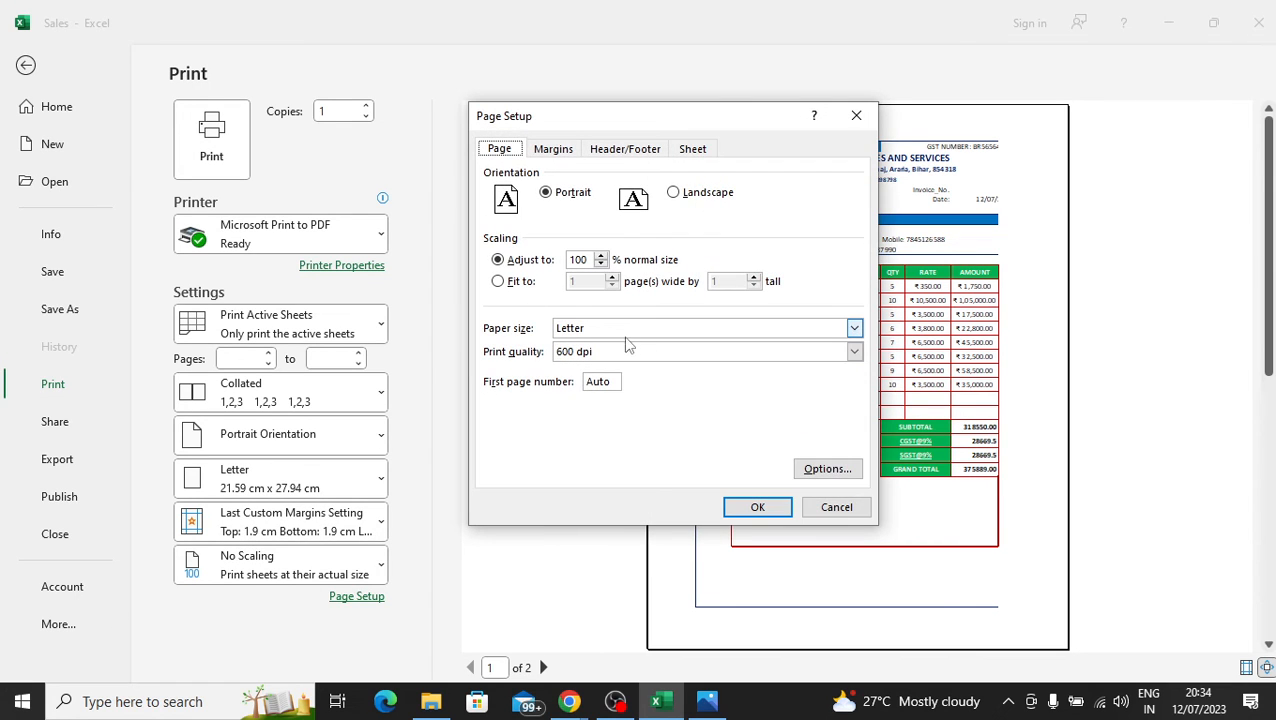
left_click(578, 160)
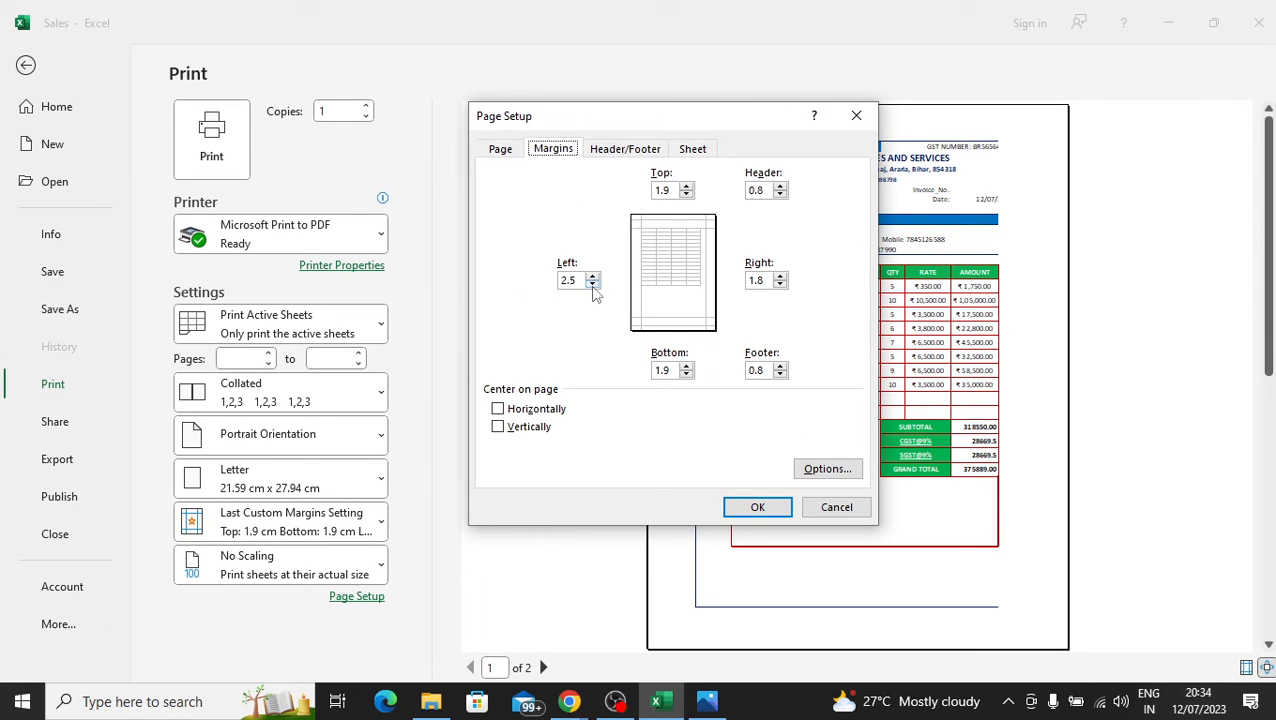
left_click(779, 285)
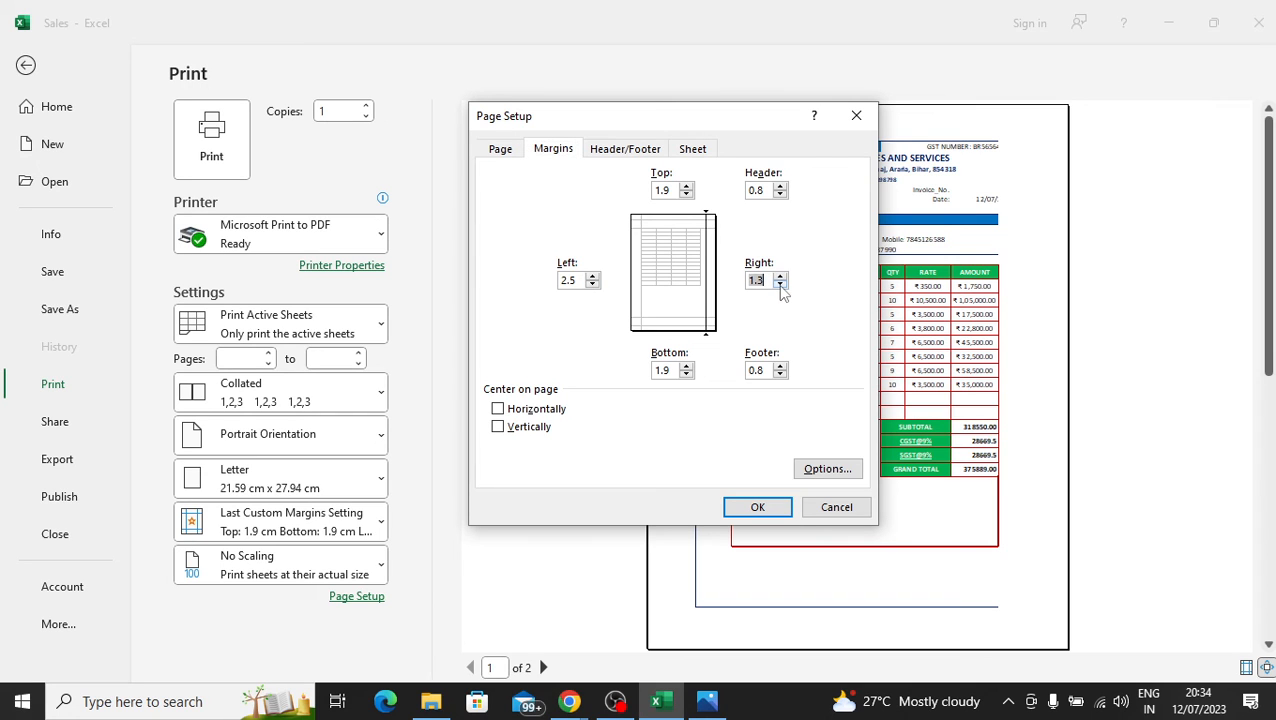
left_click(592, 284)
left_click(762, 507)
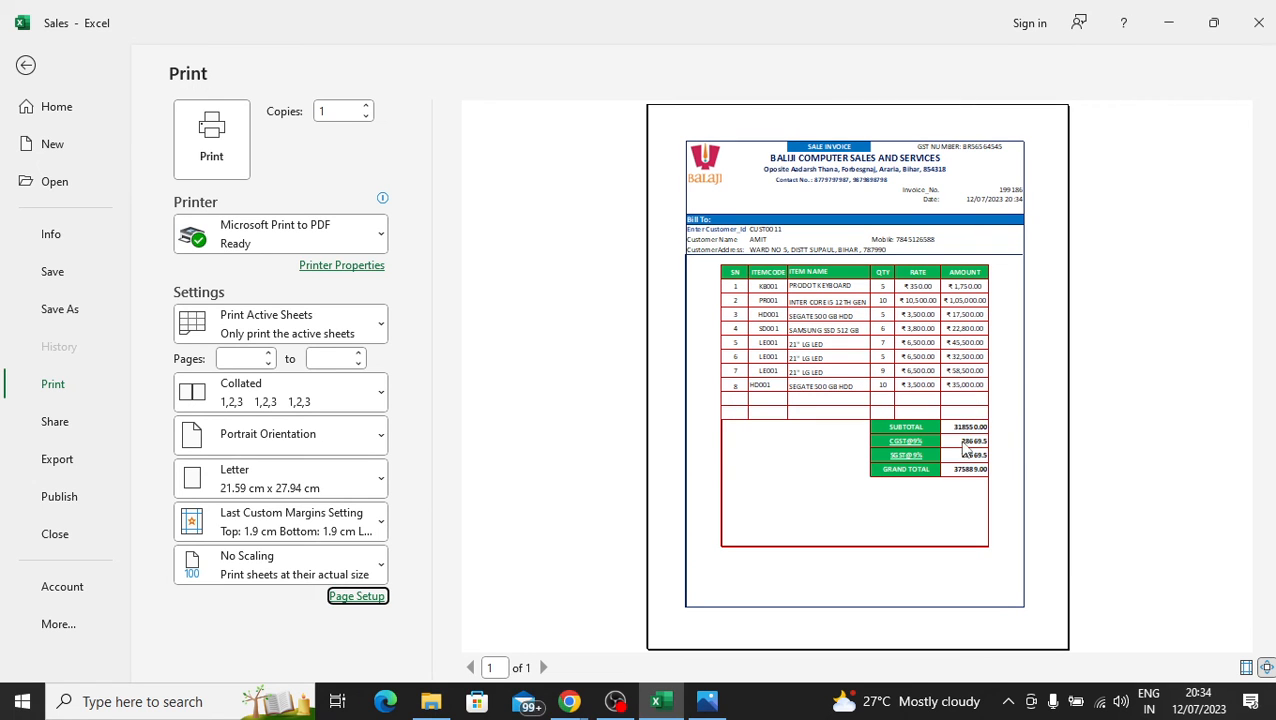
key("Escape")
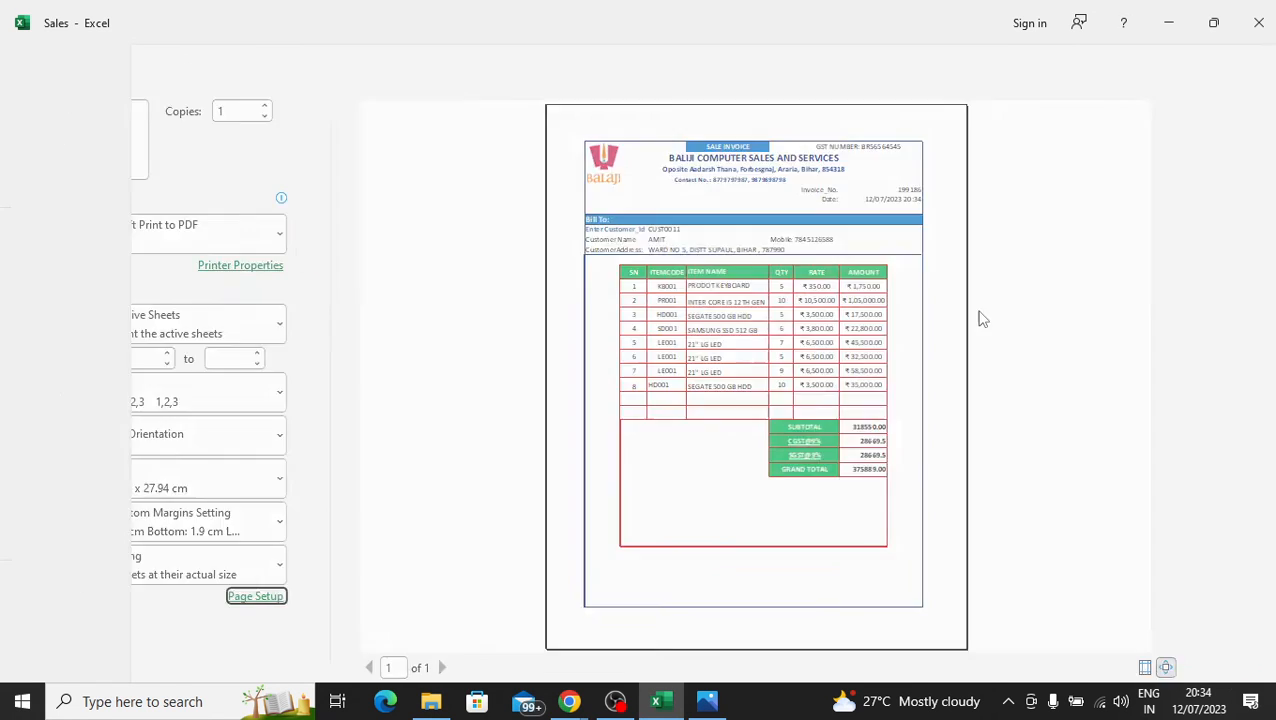
- Format the totals in H24:H27 as Currency with the ₹ symbol and two decimal places
scroll(735, 455, "down", 5)
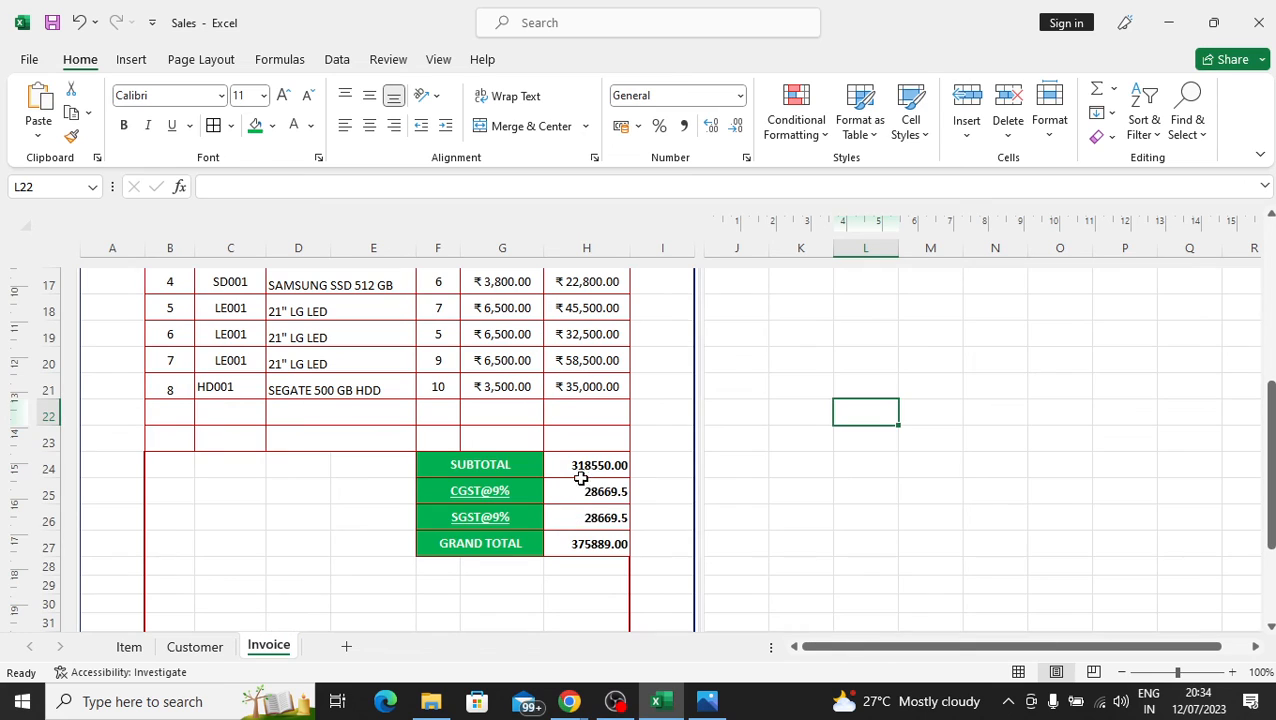
left_click_drag(581, 468, 621, 541)
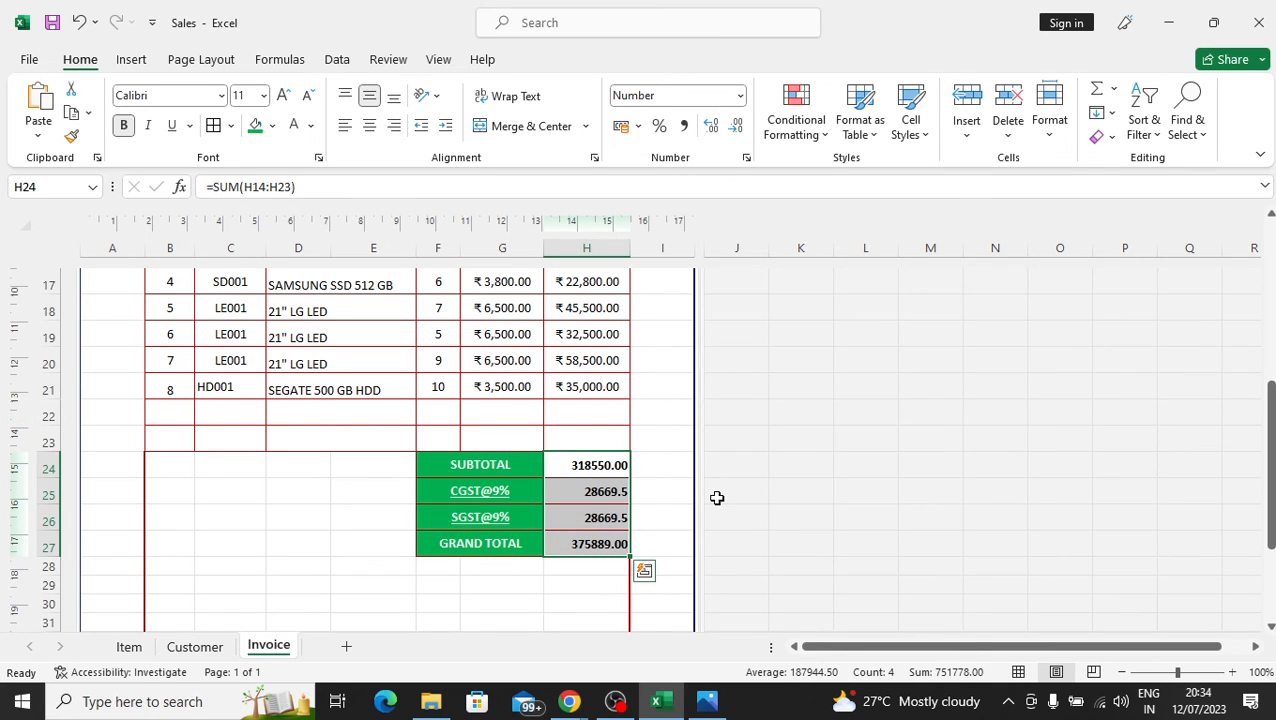
key("ctrl+1")
left_click(483, 201)
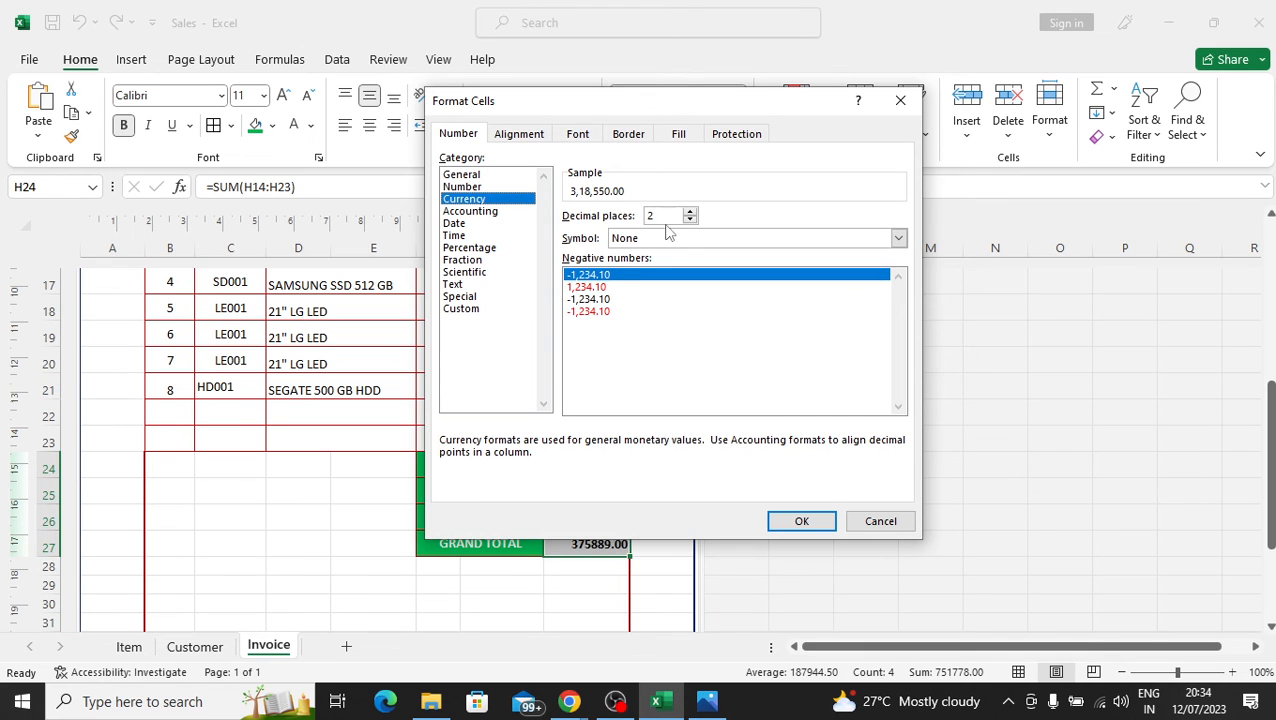
mouse_move(613, 112)
left_mouse_down()
mouse_move(621, 102)
mouse_move(944, 510)
mouse_move(679, 117)
mouse_move(623, 133)
left_mouse_up()
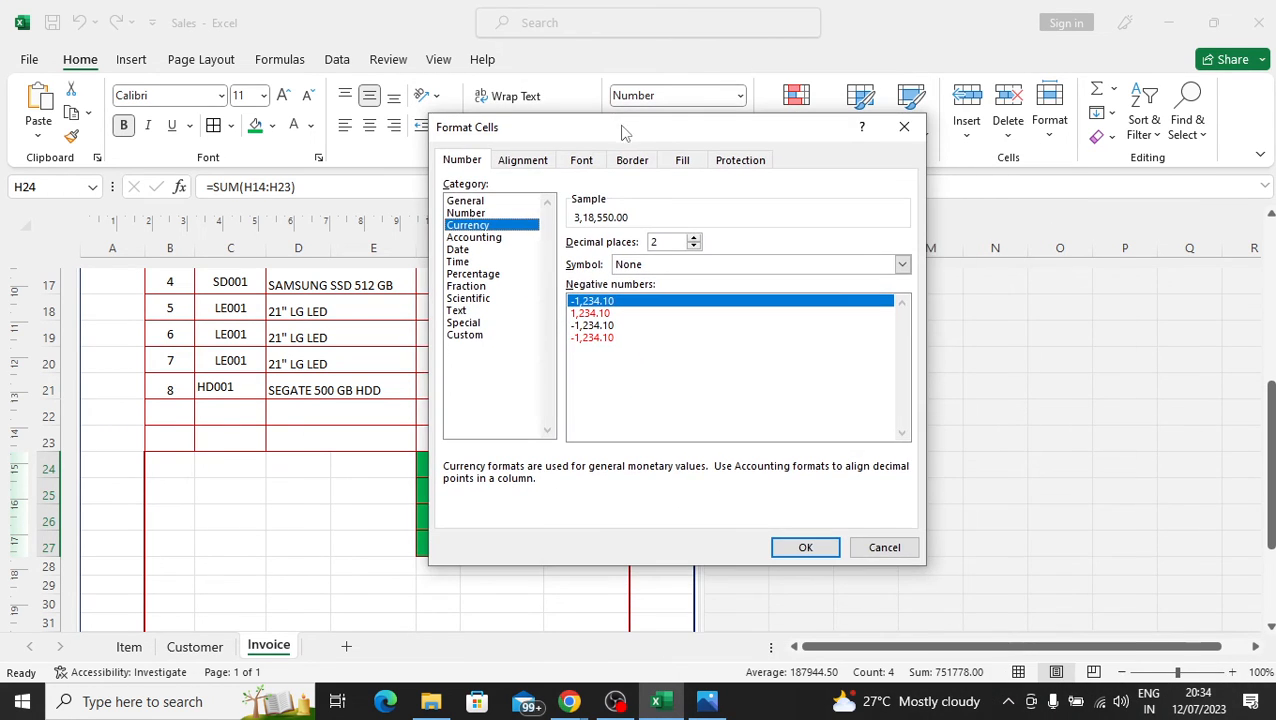
left_click(677, 264)
left_click(652, 298)
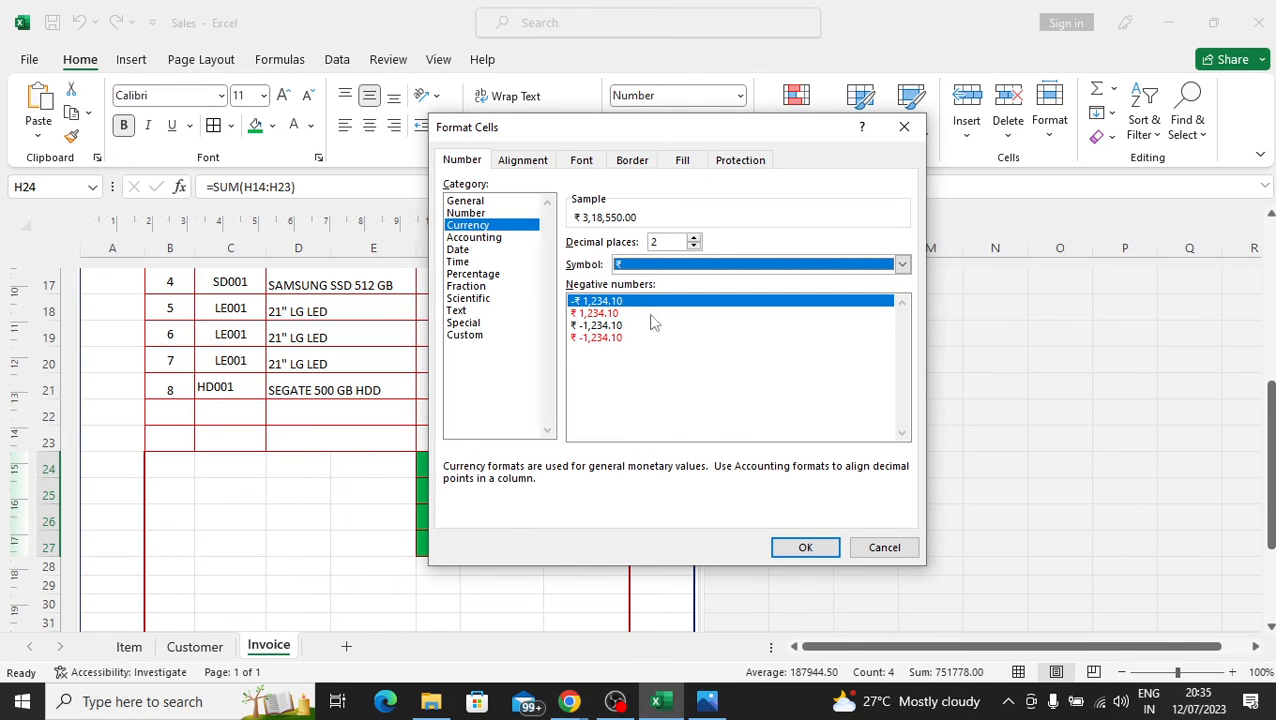
left_click(792, 547)
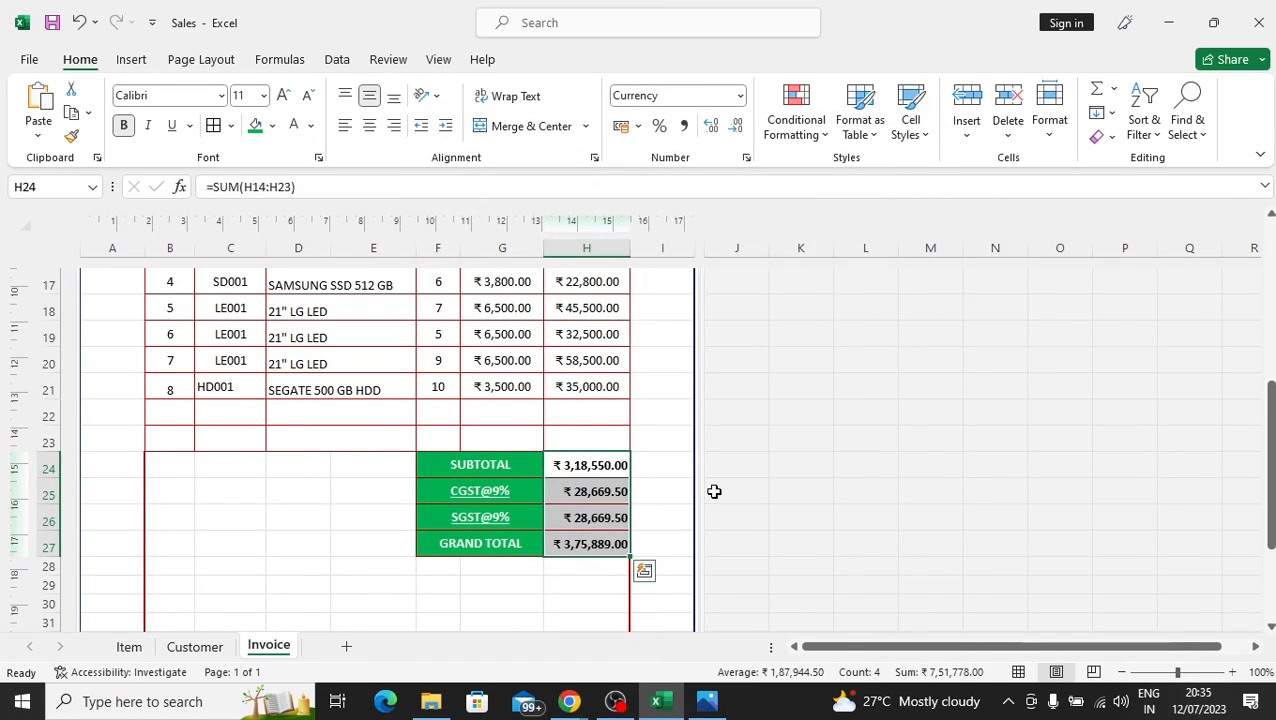
left_click(773, 511)
left_click(621, 569)
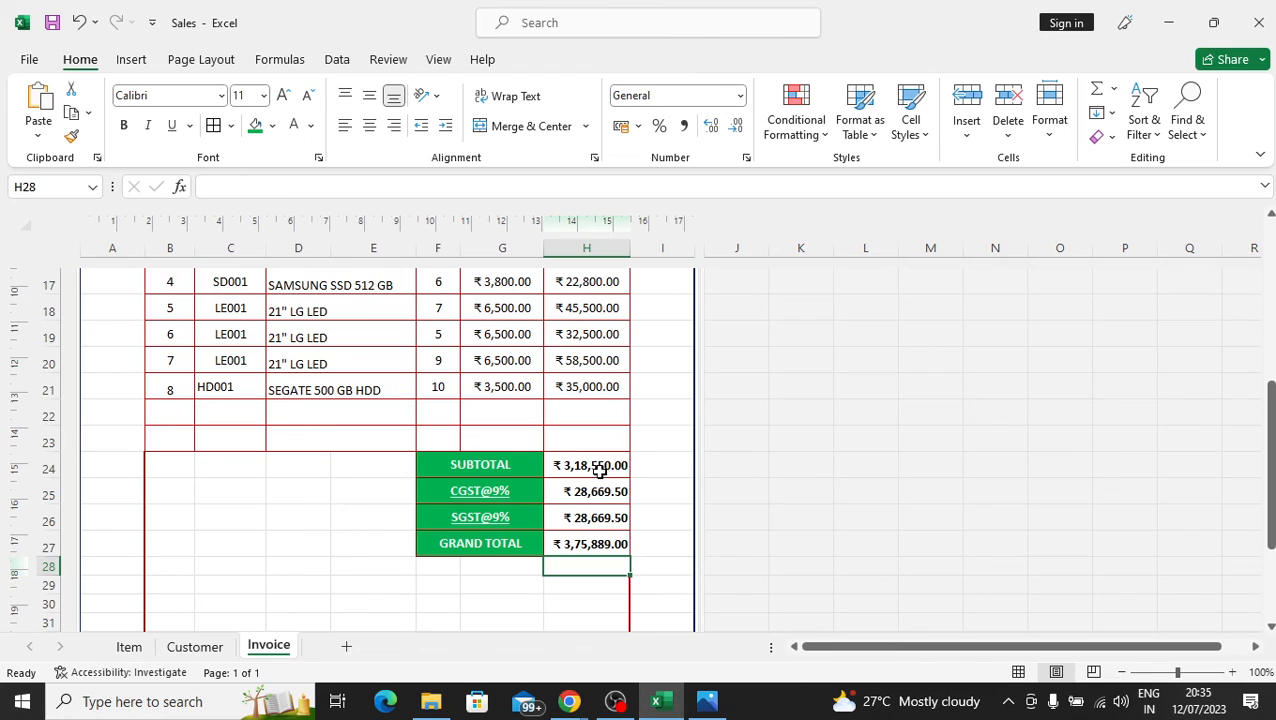
left_click(600, 470)
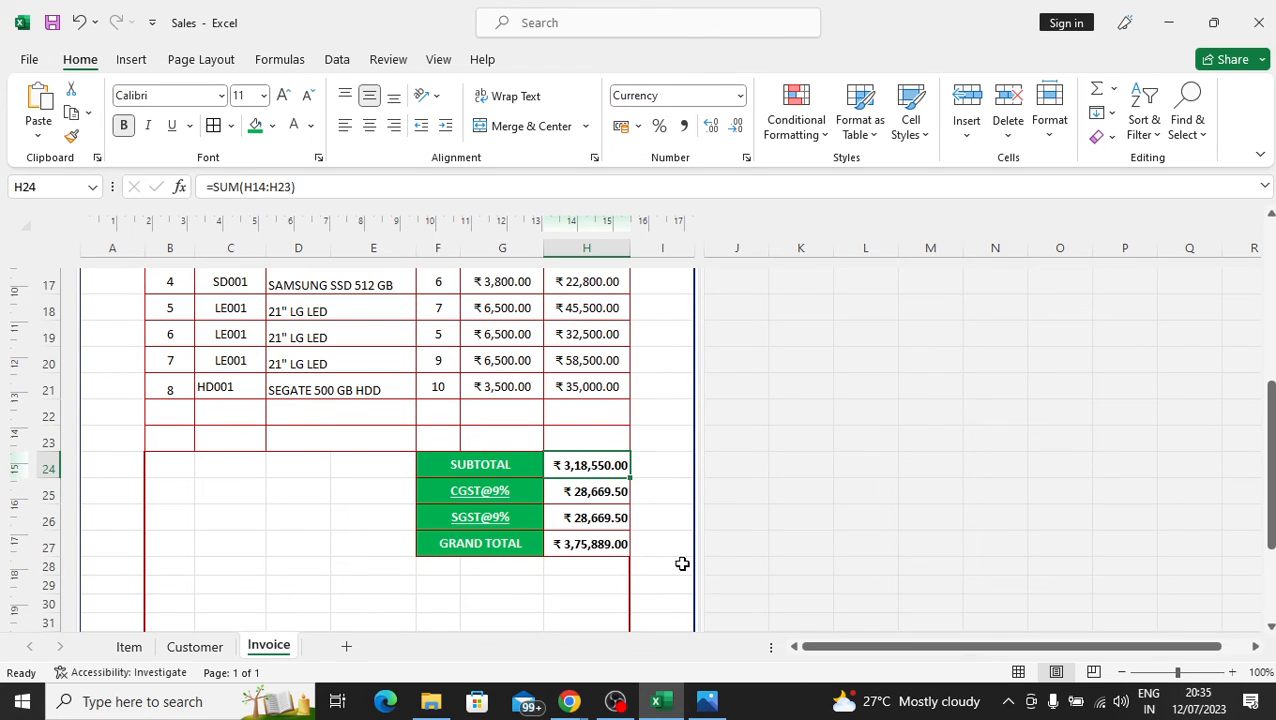
left_click_drag(607, 464, 607, 544)
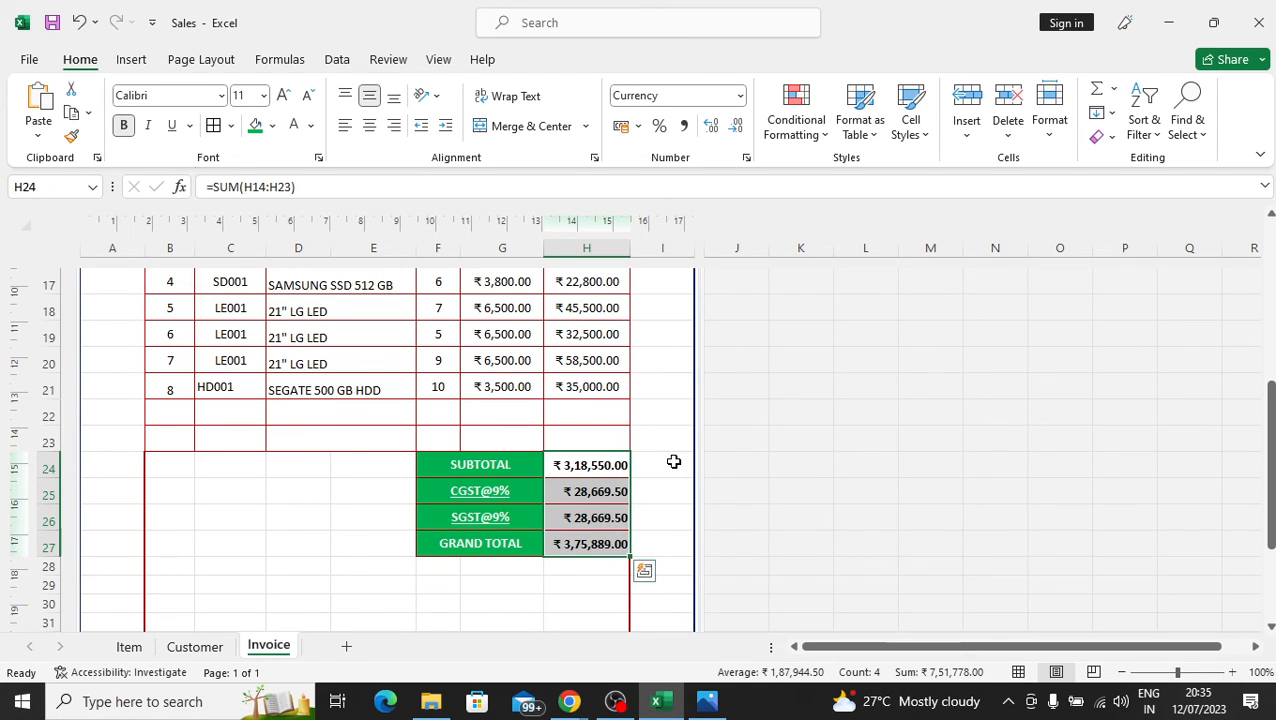
left_click(500, 585)
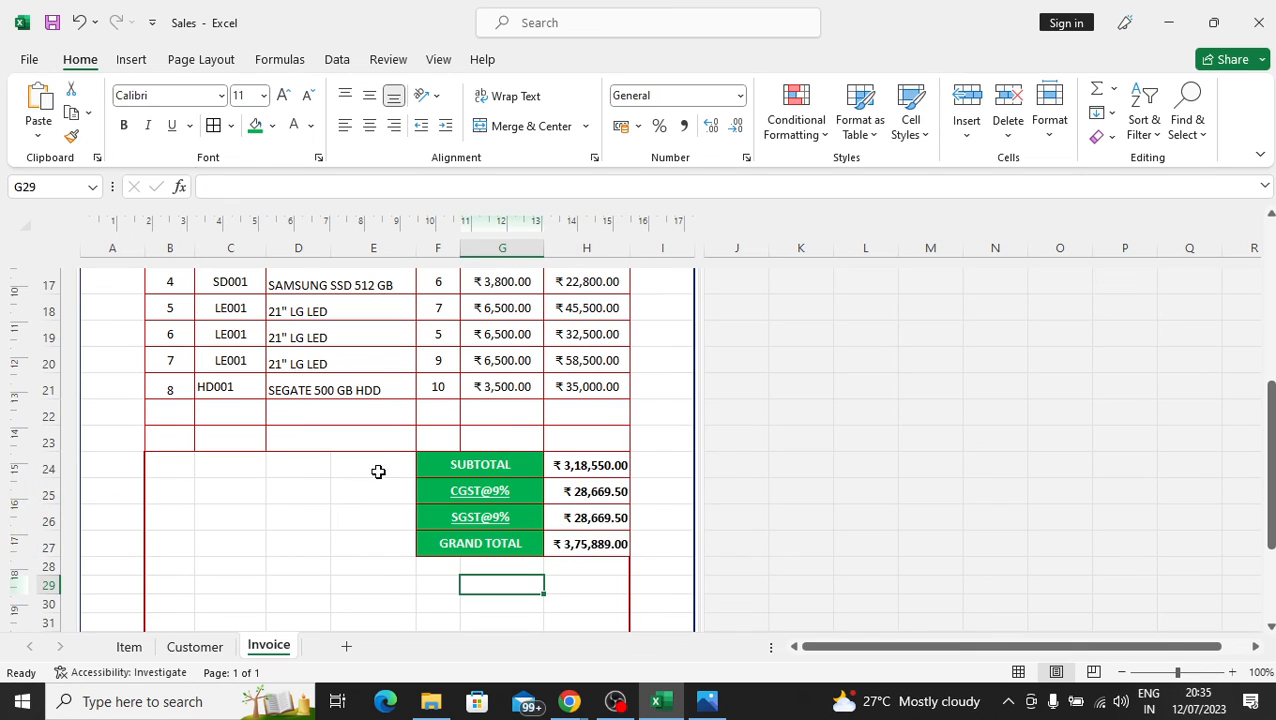
- Centre the item code in C21 horizontally and vertically to match the other item codes
scroll(378, 471, "up", 2)
left_click(226, 513)
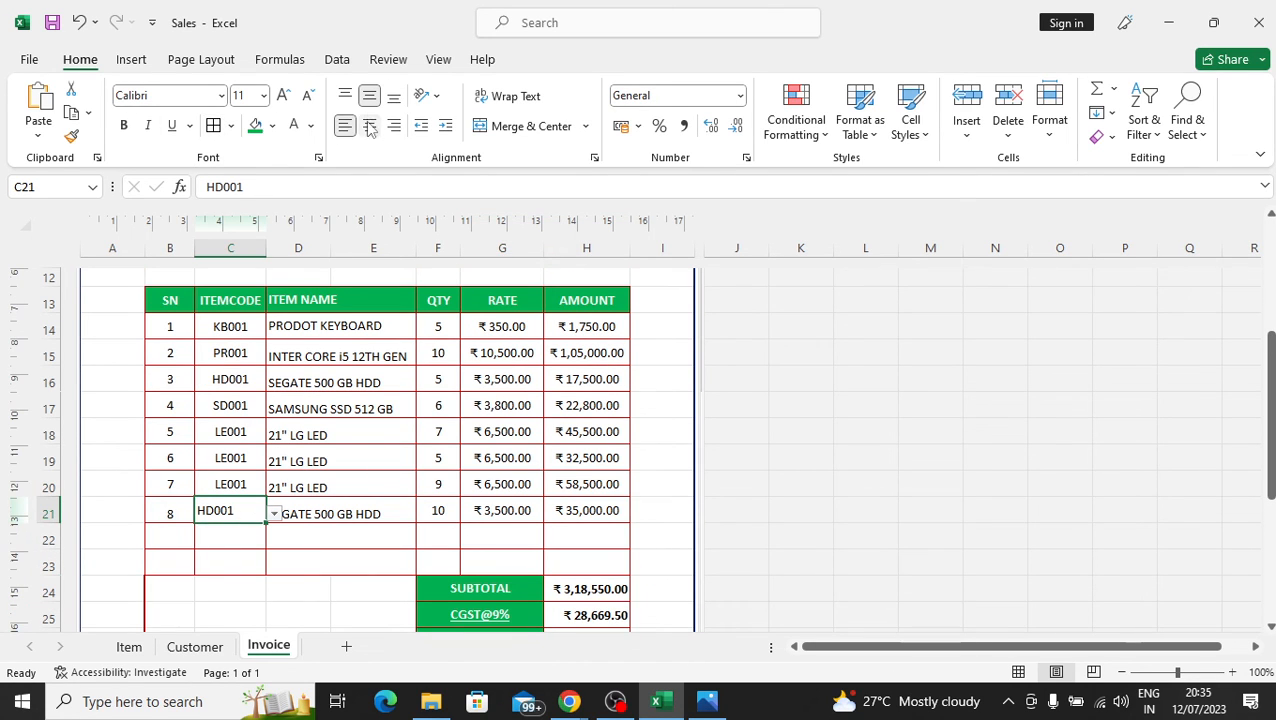
left_click(306, 540)
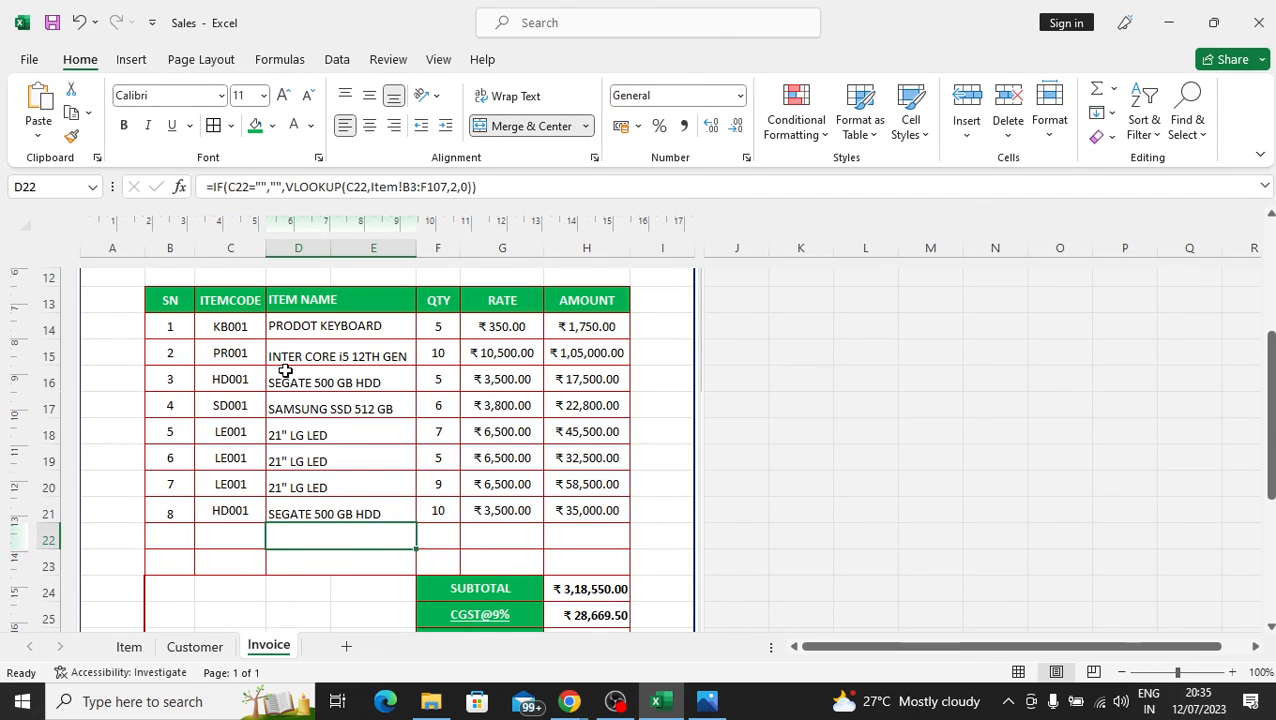
left_click(225, 339)
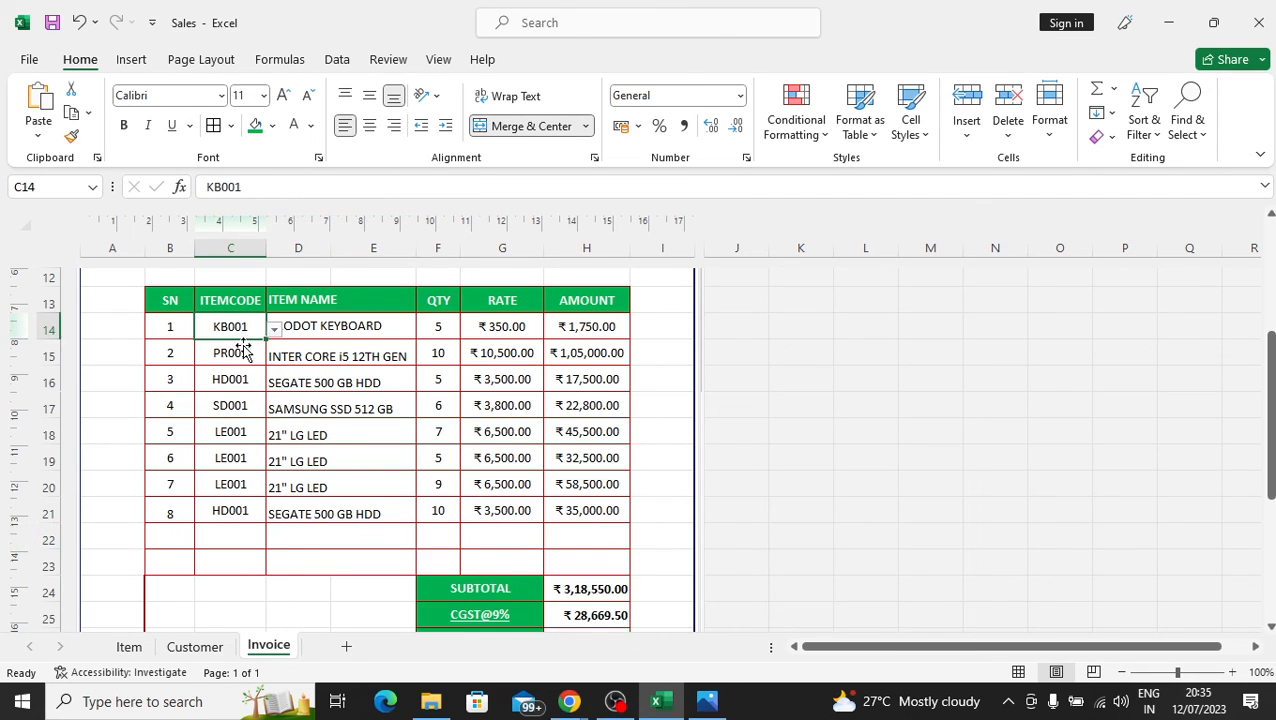
- Clear the eighth invoice line by choosing the blank item code in C21 and deleting its quantity in F21
left_click(248, 515)
left_click(275, 518)
left_click_drag(273, 572, 272, 535)
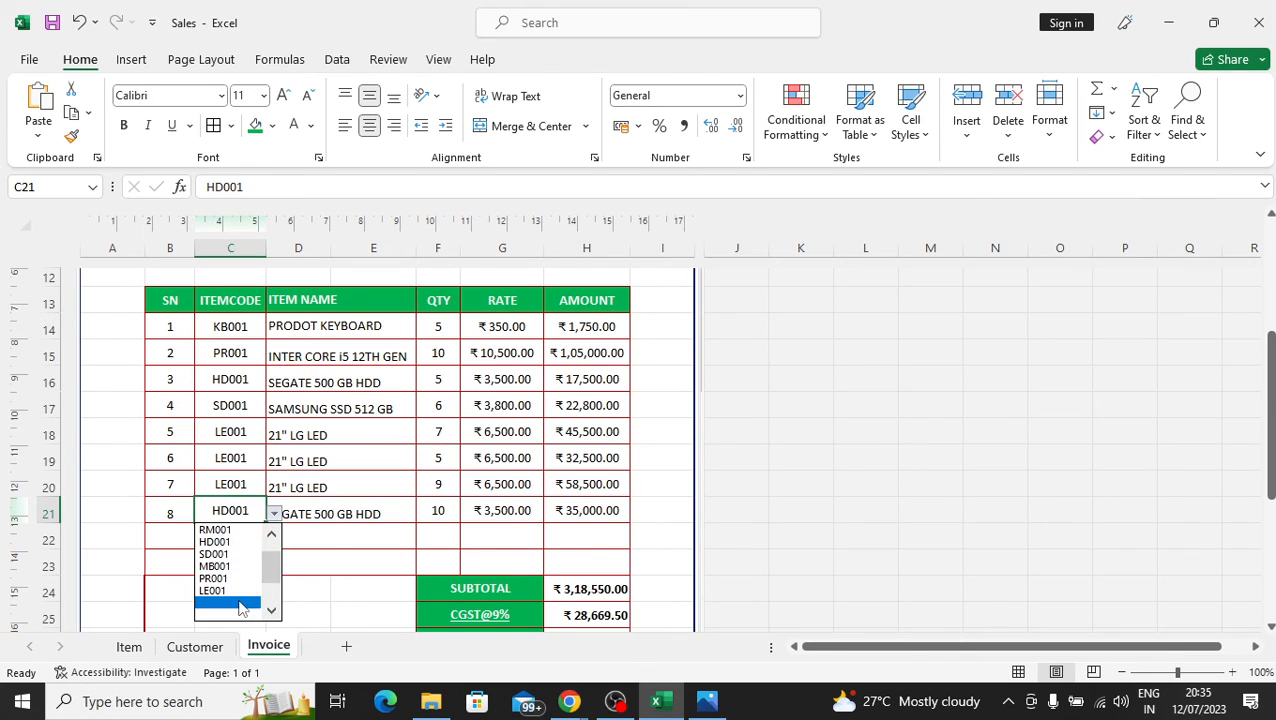
left_click(242, 591)
left_click(440, 511)
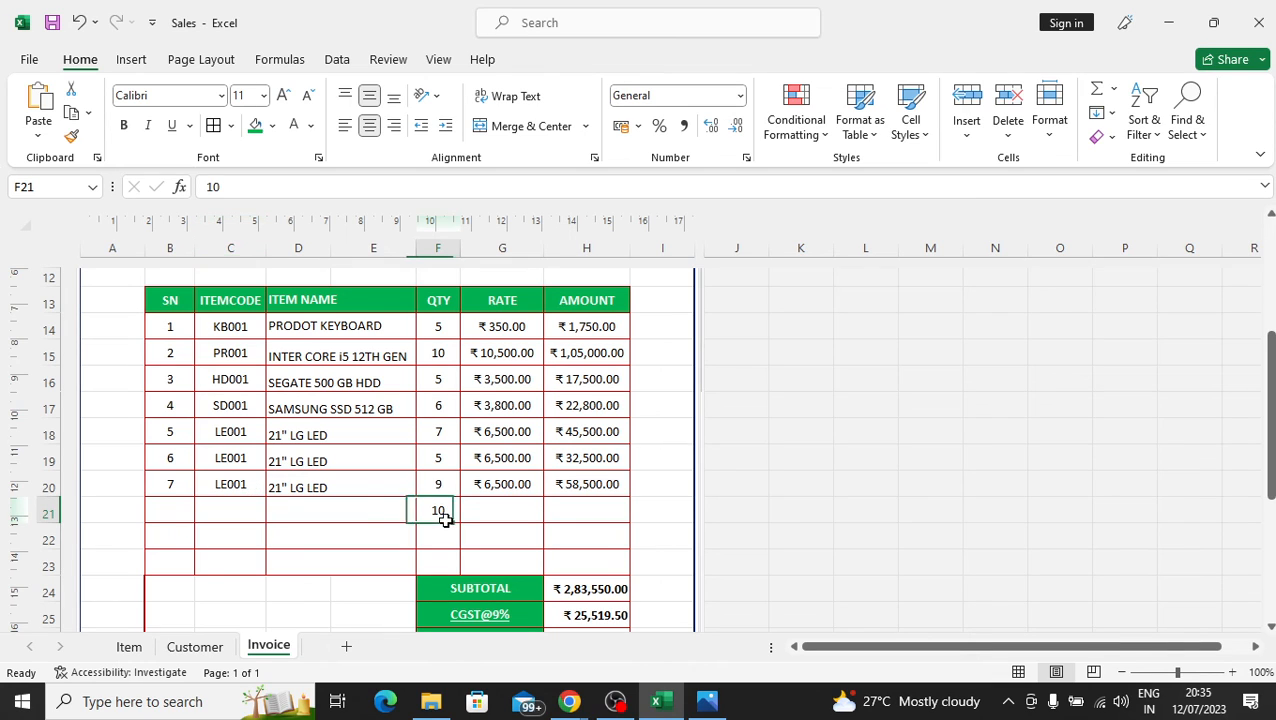
- Clear the seventh invoice line by blanking the item code in C20 and deleting the quantity in F20
left_click(247, 487)
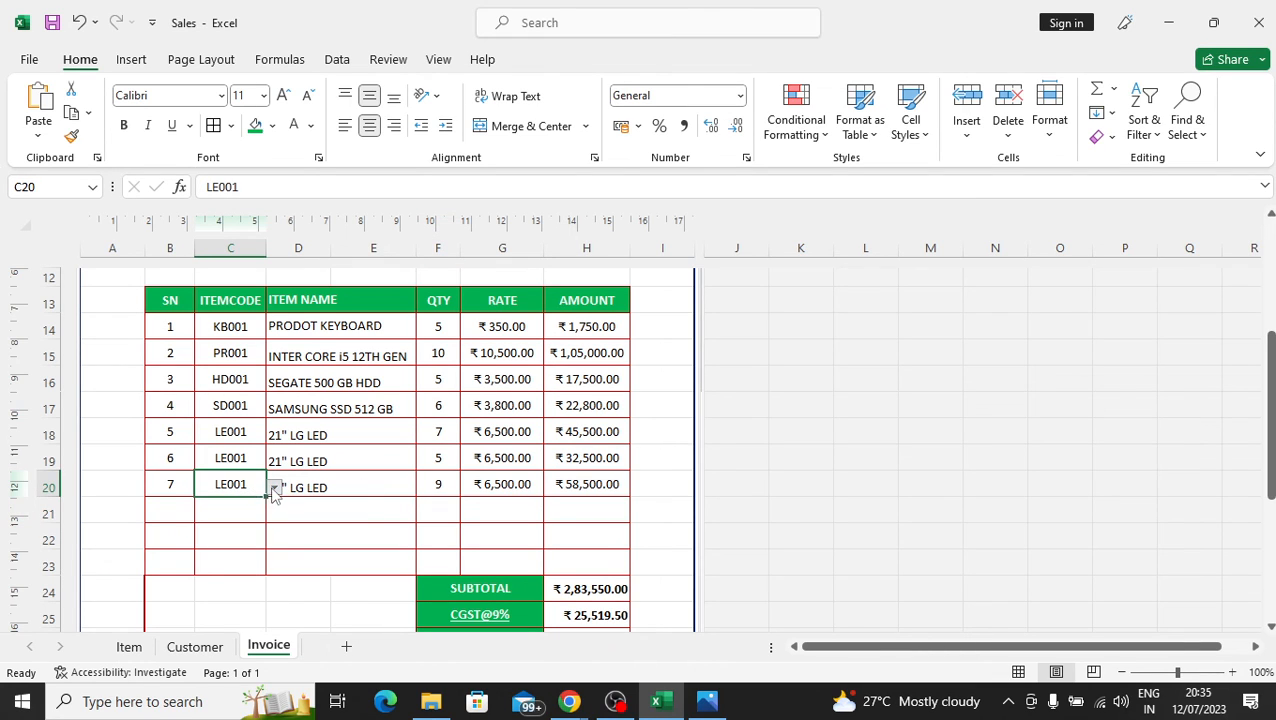
left_click(274, 487)
left_click(234, 526)
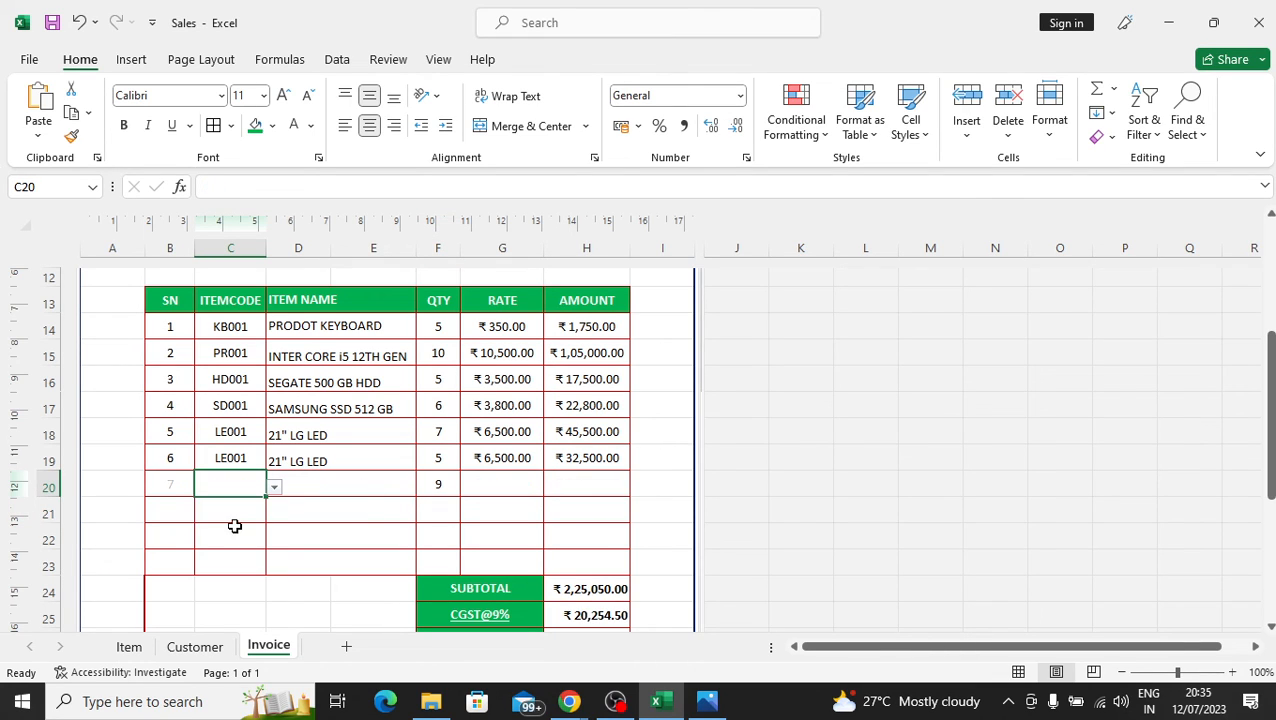
left_click(437, 486)
key("Delete")
scroll(590, 560, "down", 2)
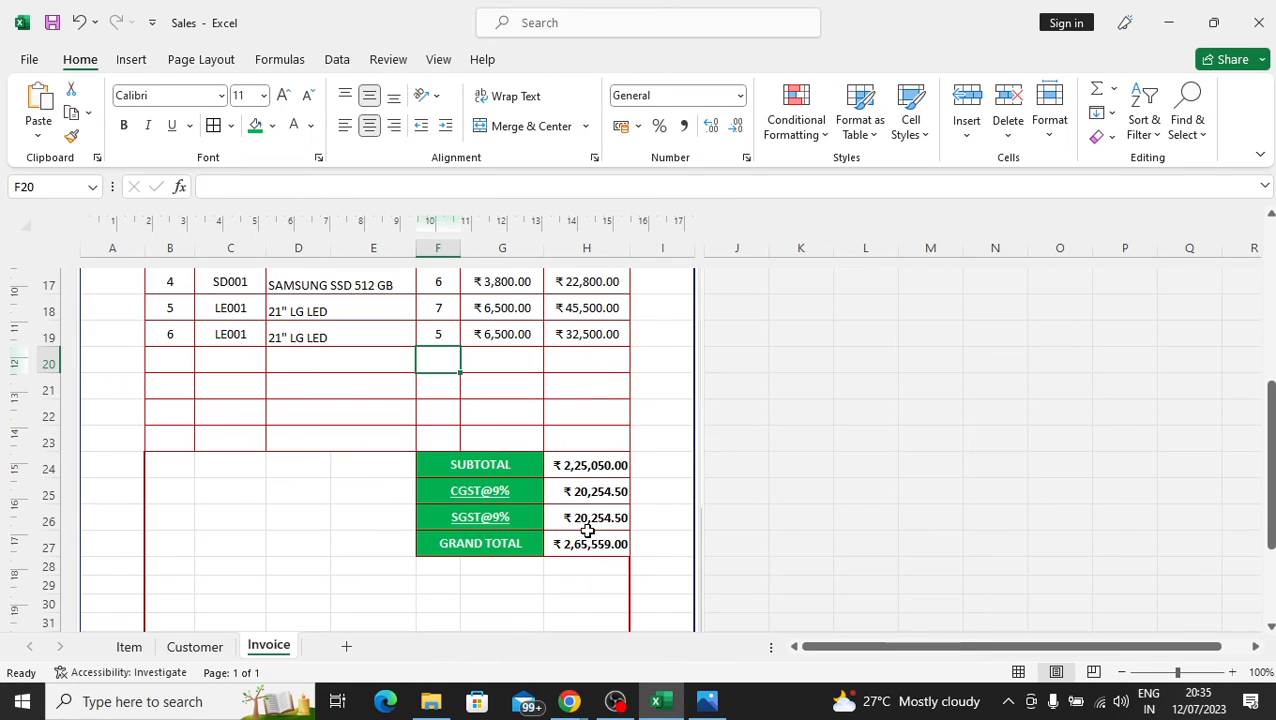
- Clear the sixth invoice line by choosing the blank item code in C19 and deleting the quantity in F19
scroll(322, 370, "up", 2)
left_click(232, 457)
left_click(274, 460)
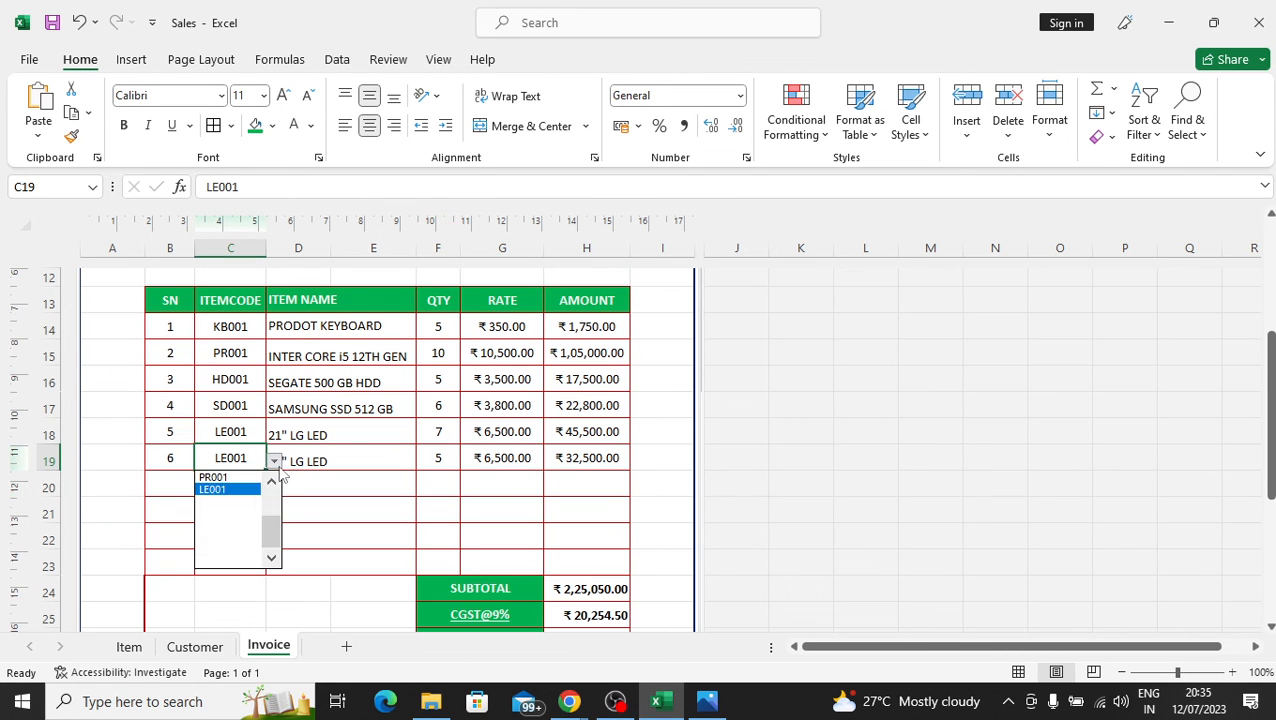
left_click(272, 487)
left_click(272, 487)
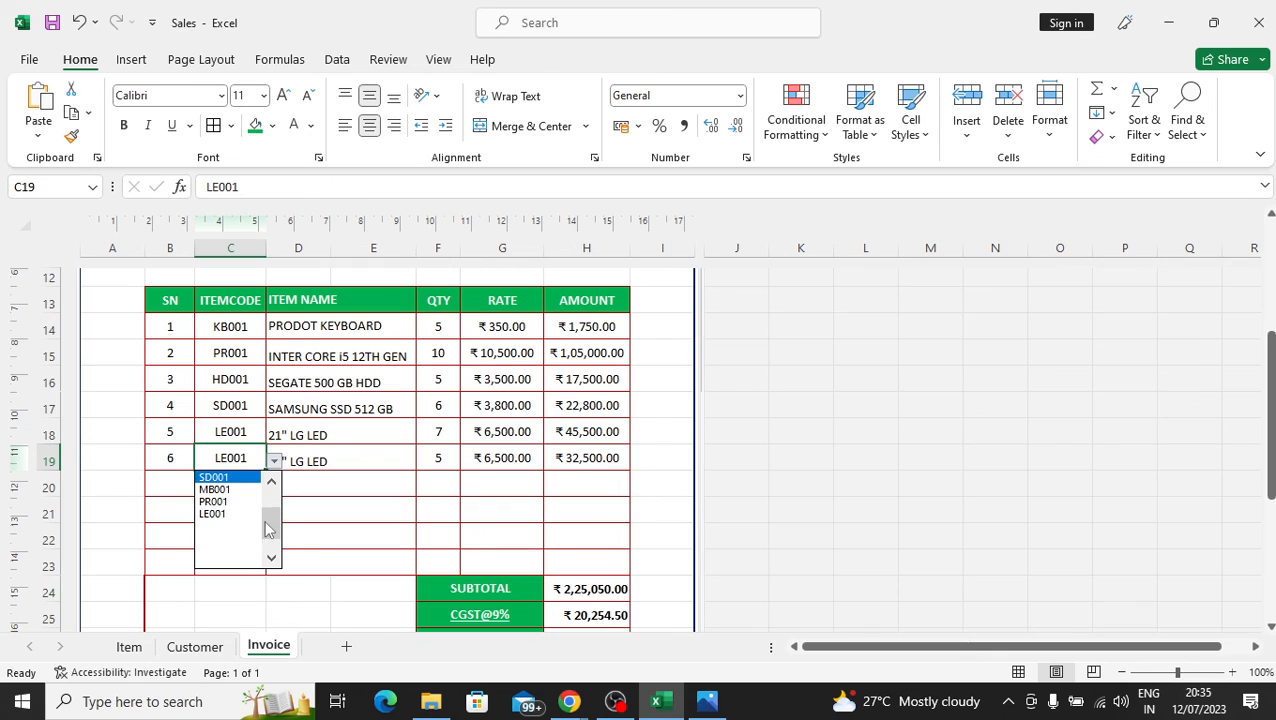
left_click(232, 531)
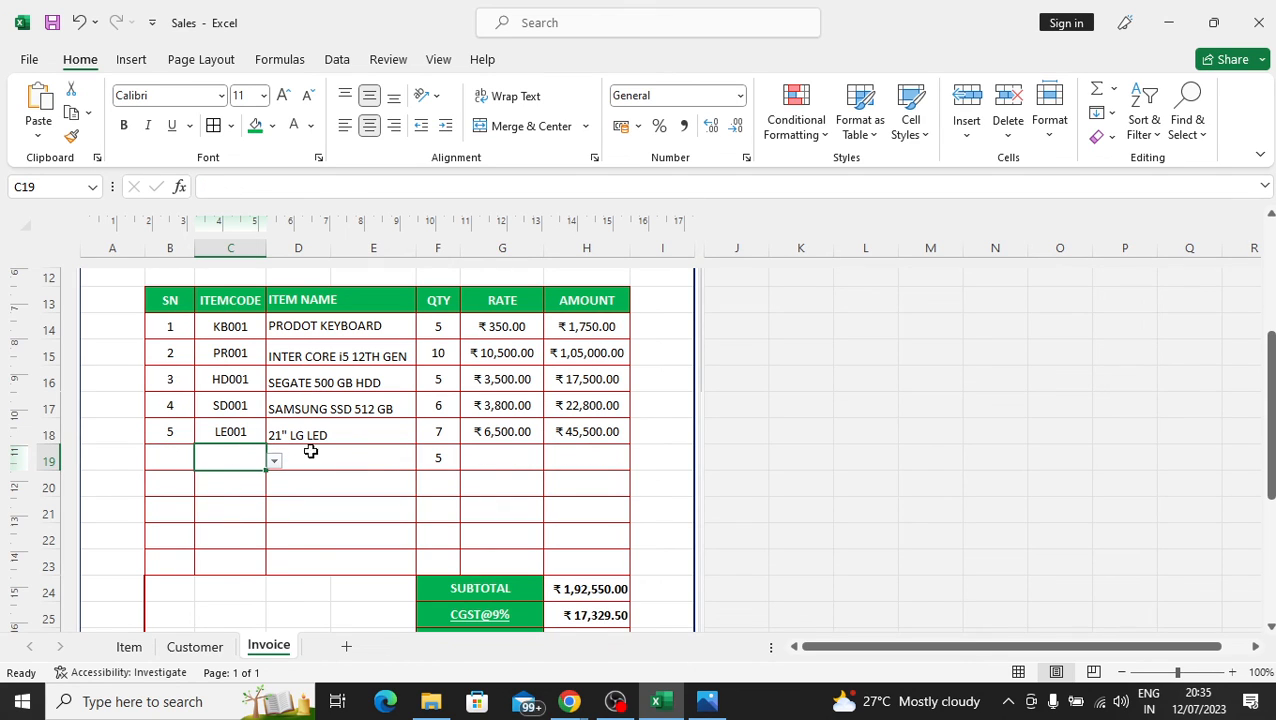
left_click(441, 455)
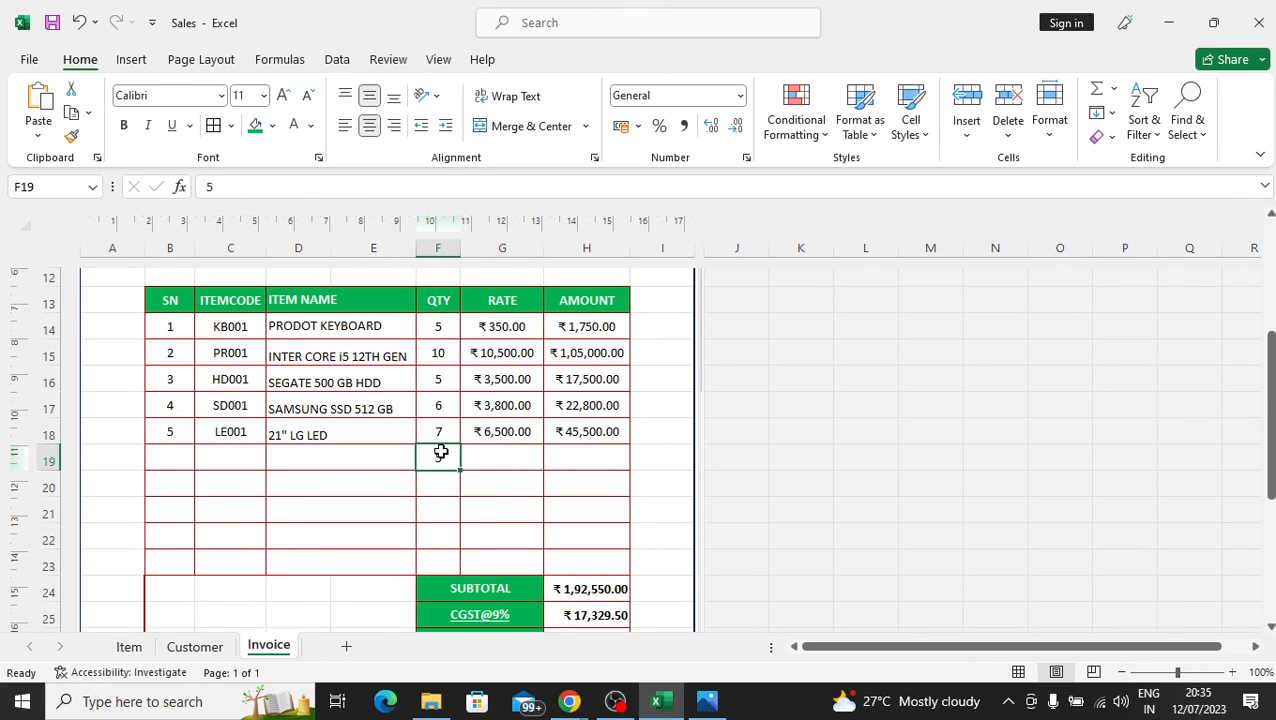
key("Delete")
- Clear the fifth and fourth invoice lines by blanking the item codes in C18 and C17 and deleting their quantities
left_click(247, 435)
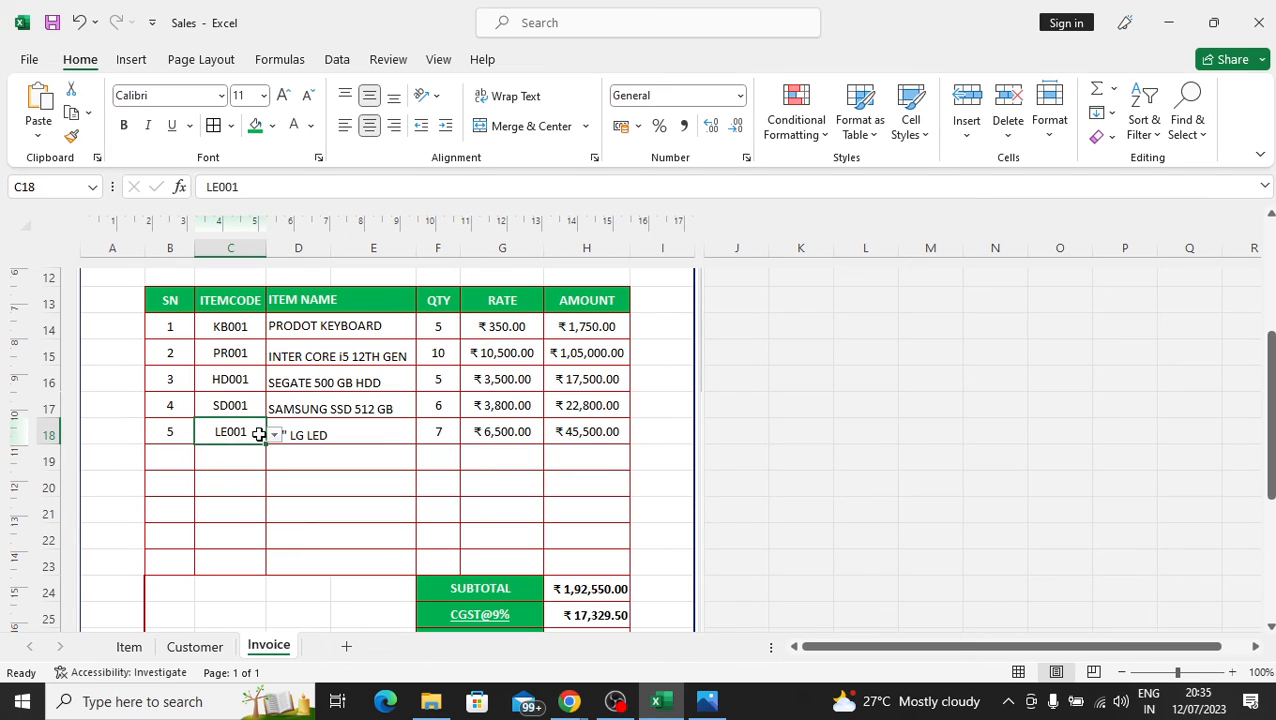
left_click(273, 437)
left_click(230, 489)
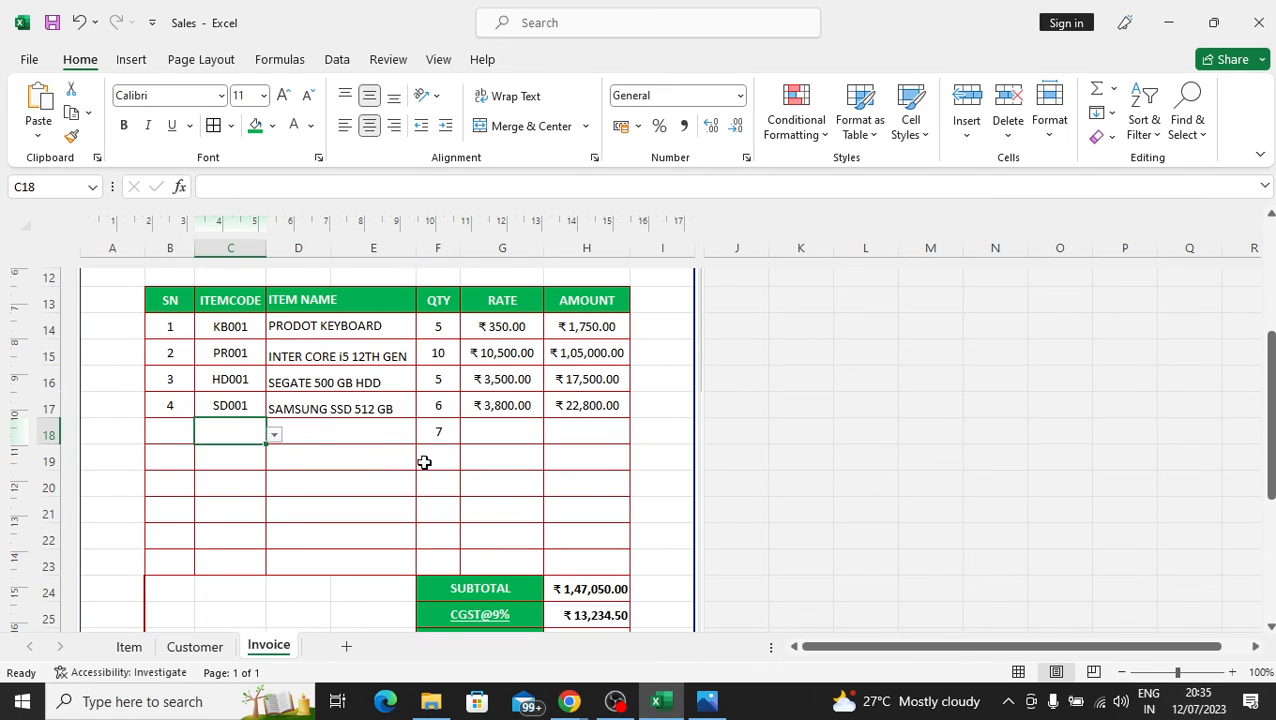
left_click(445, 435)
left_click(226, 405)
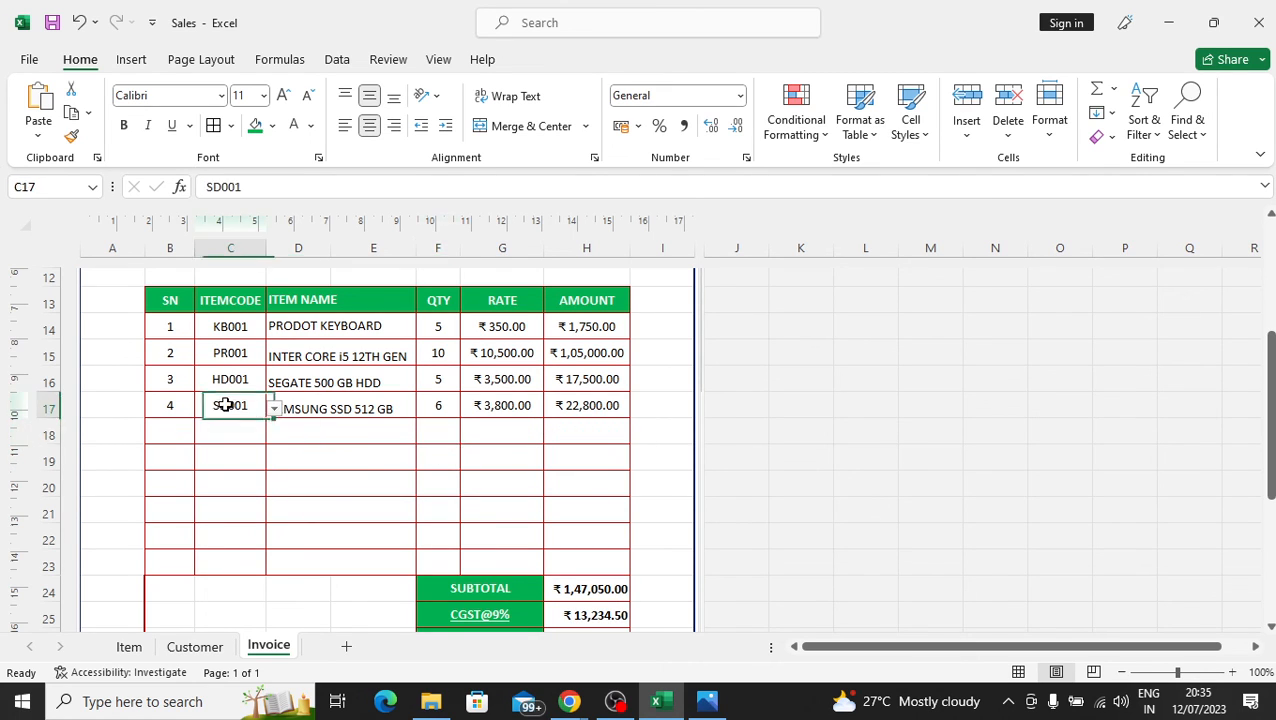
left_click(273, 408)
left_click(254, 476)
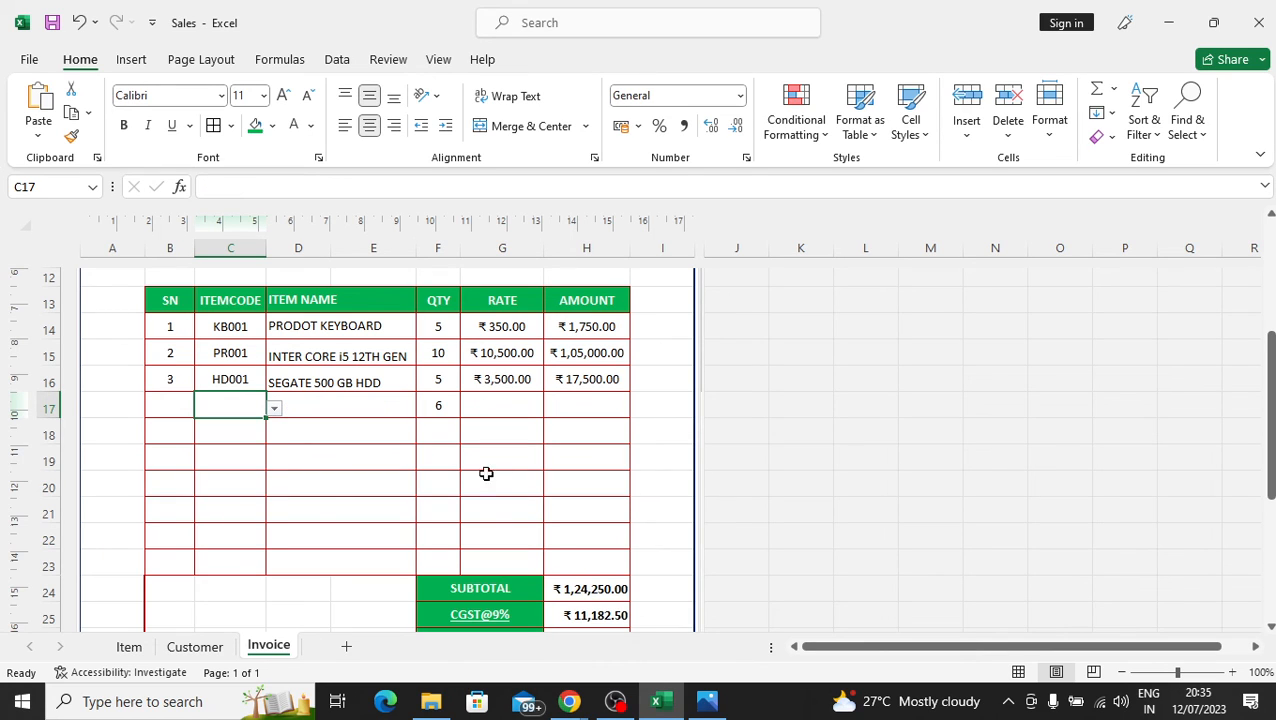
left_click(442, 410)
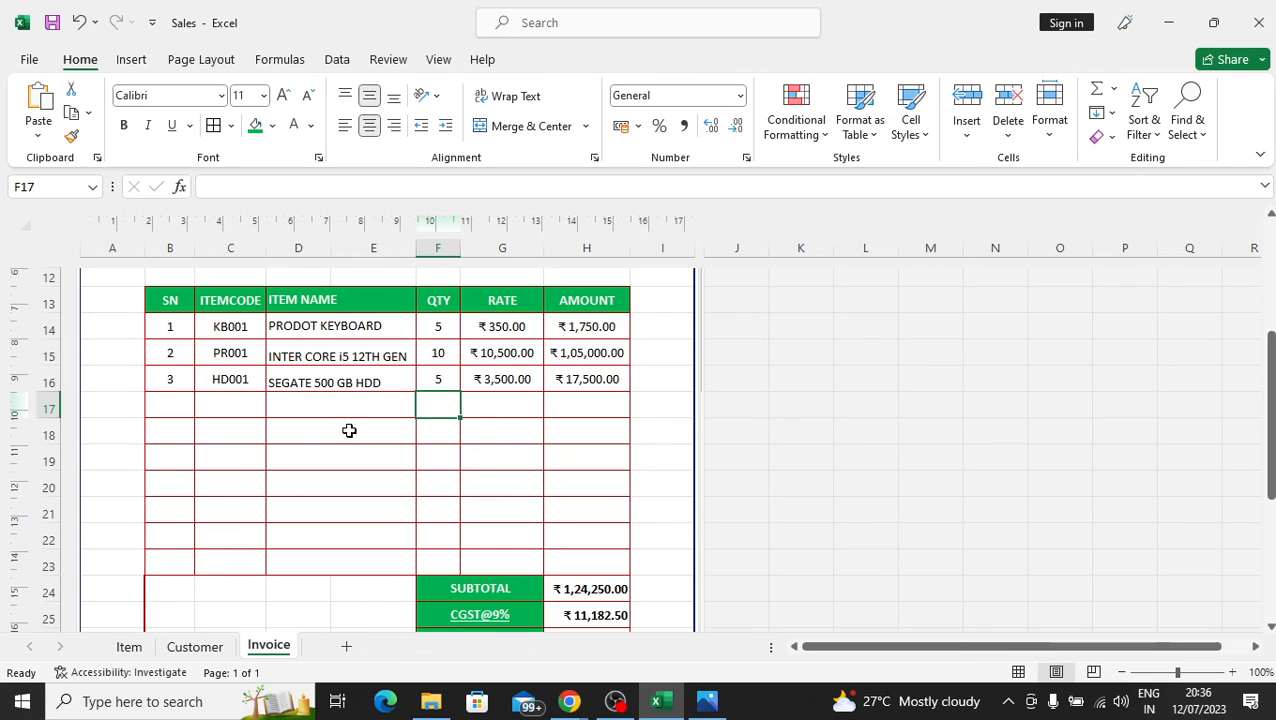
- Check the available item codes on the Item sheet
left_click(252, 326)
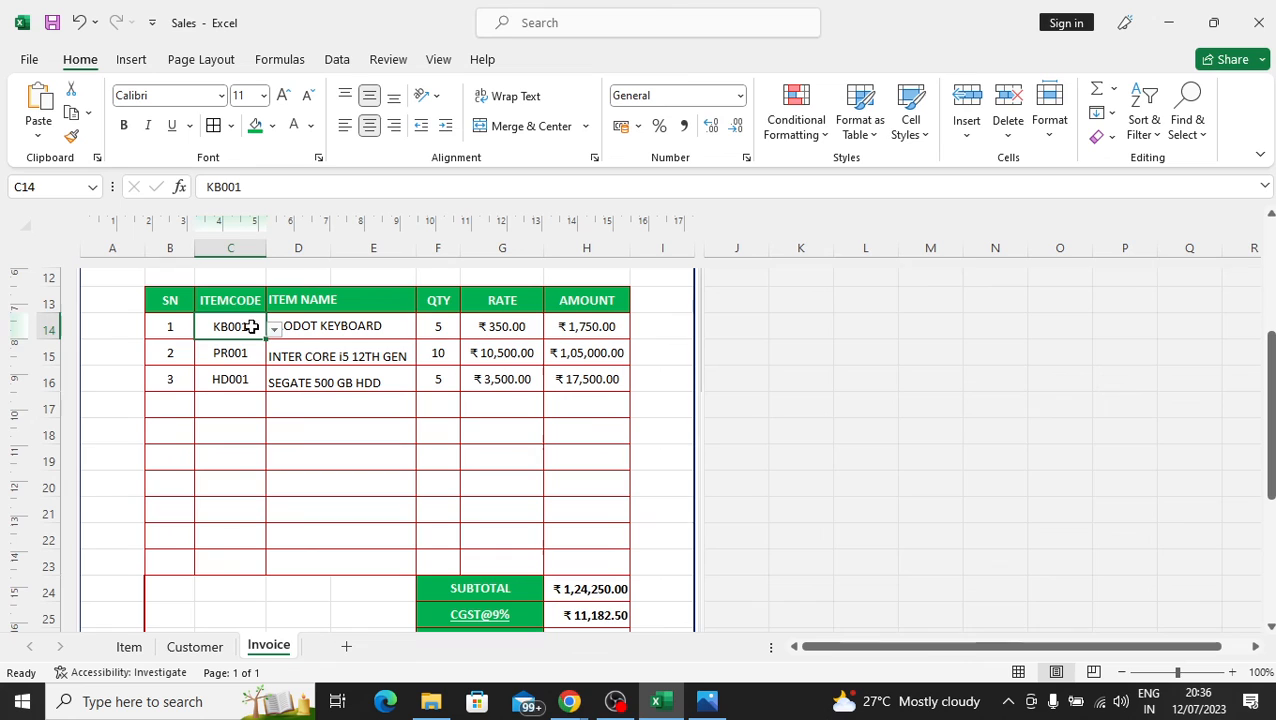
left_click(287, 406)
left_click(132, 647)
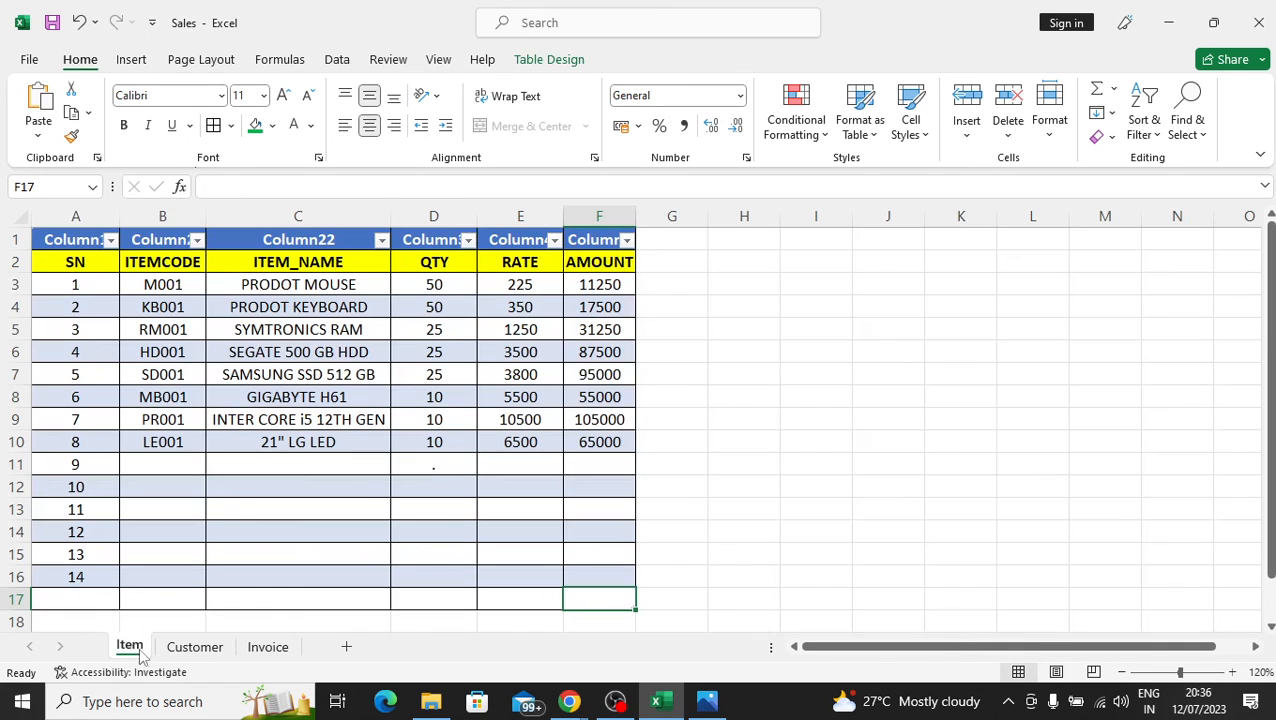
left_click(197, 285)
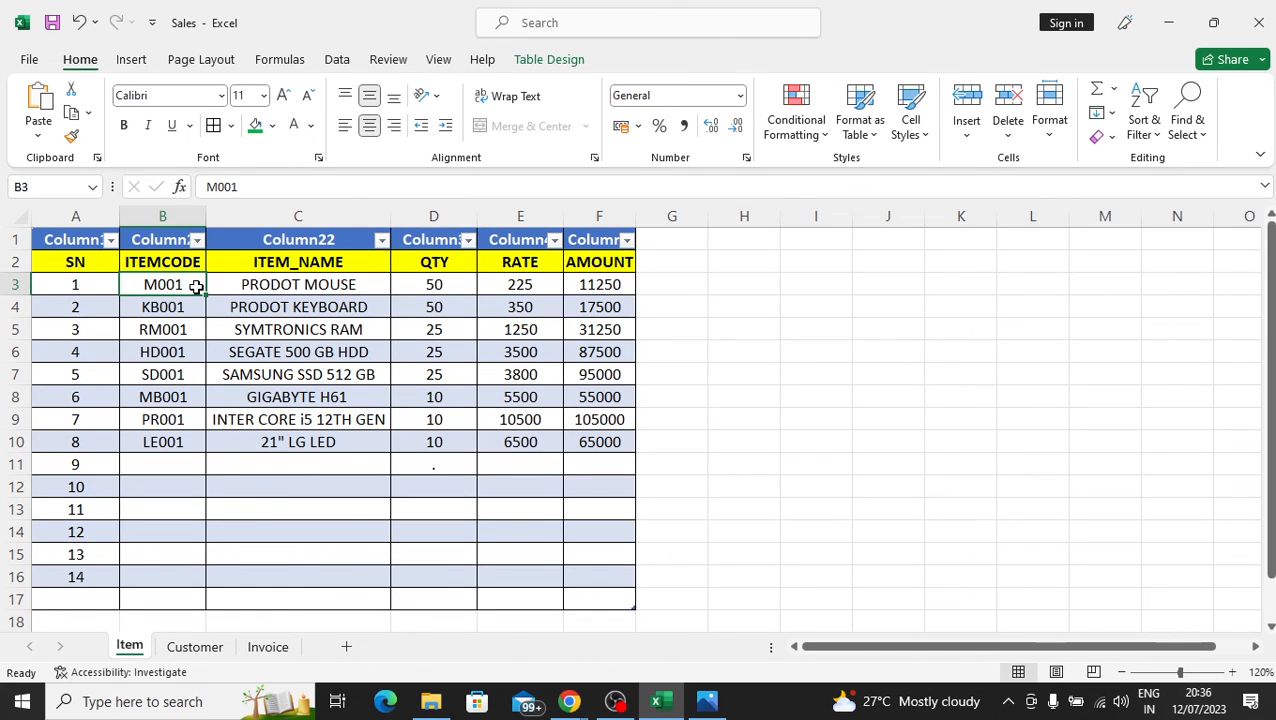
left_click(166, 351)
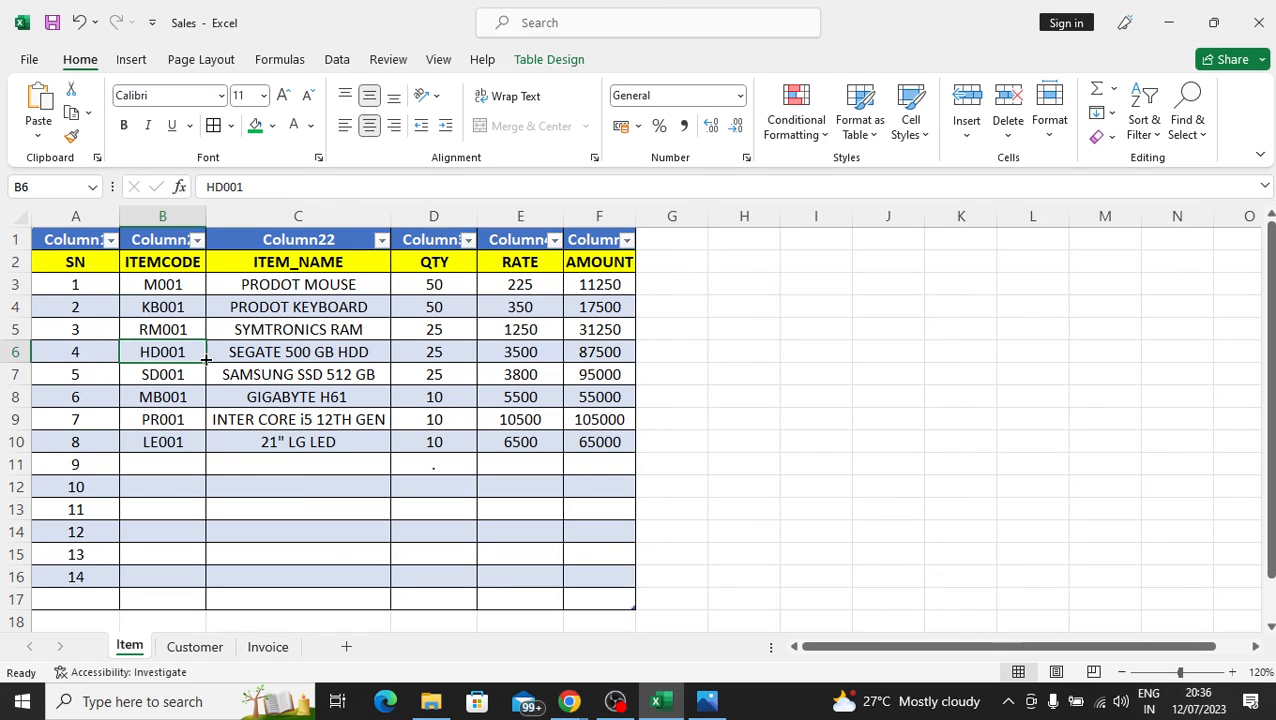
left_click(185, 399)
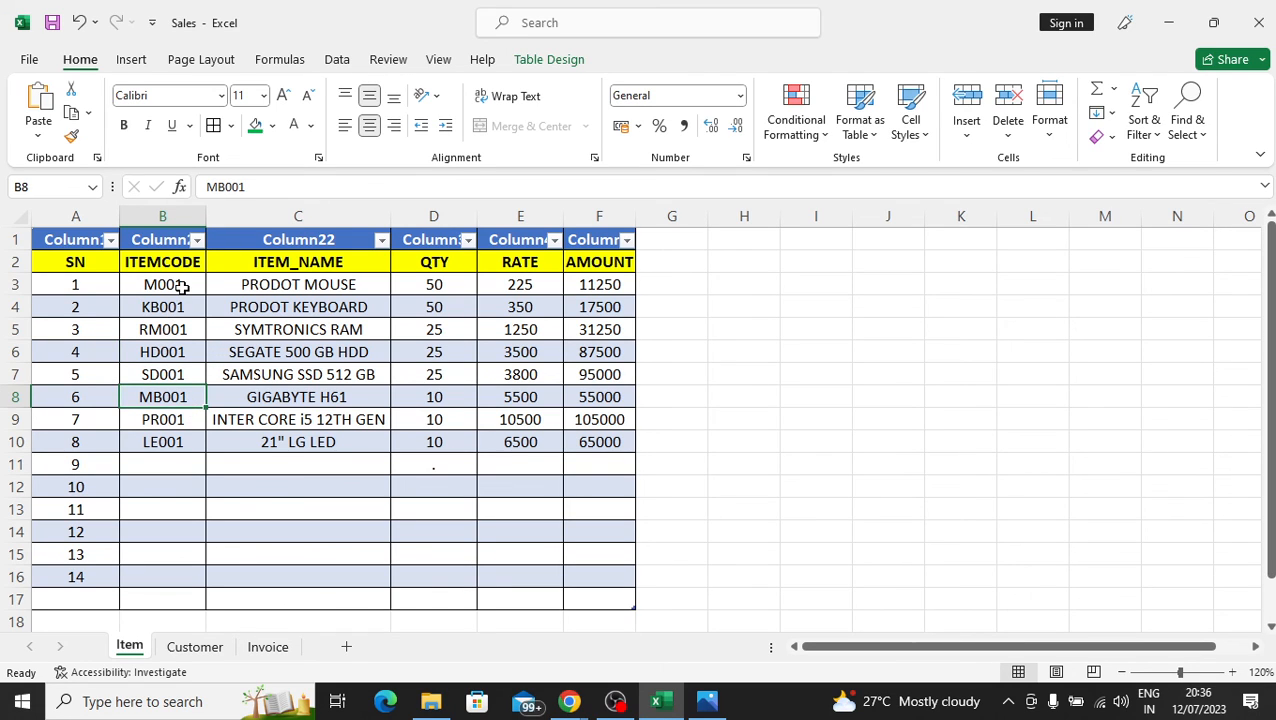
- Open Notepad and note the order lines M001 -2 and KB001-3
left_click(152, 703)
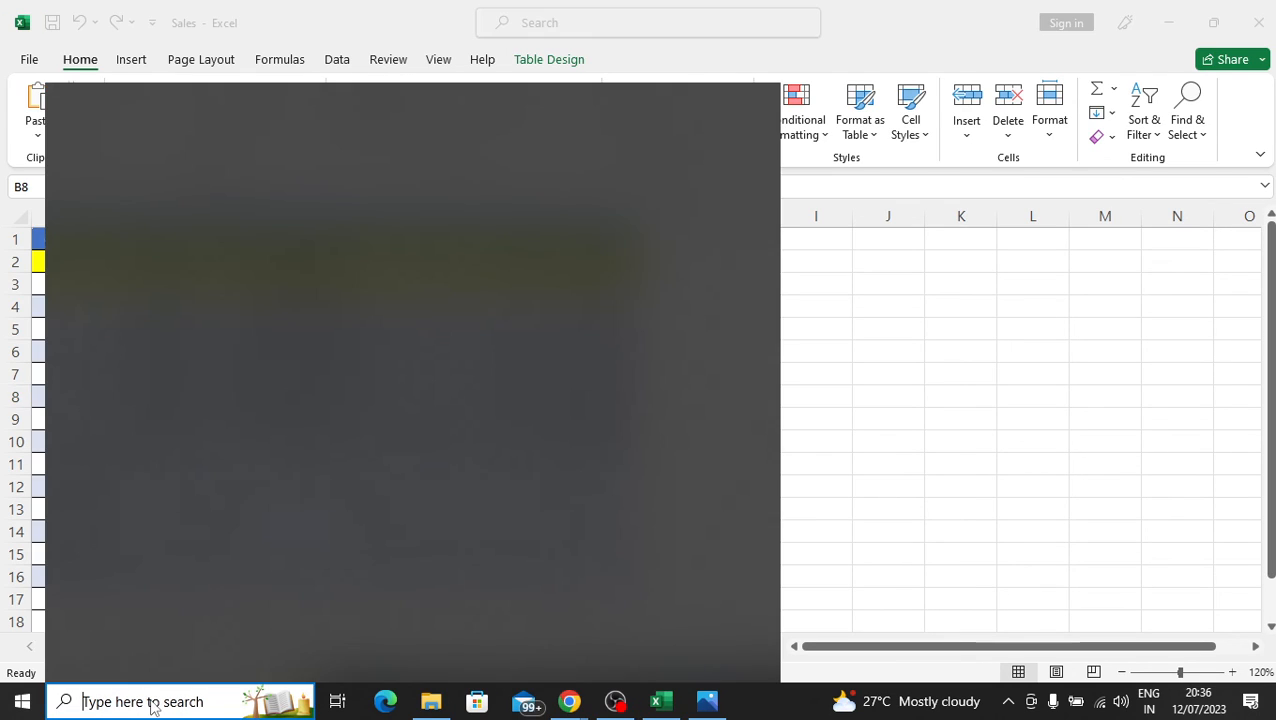
type("NOTEPAD")
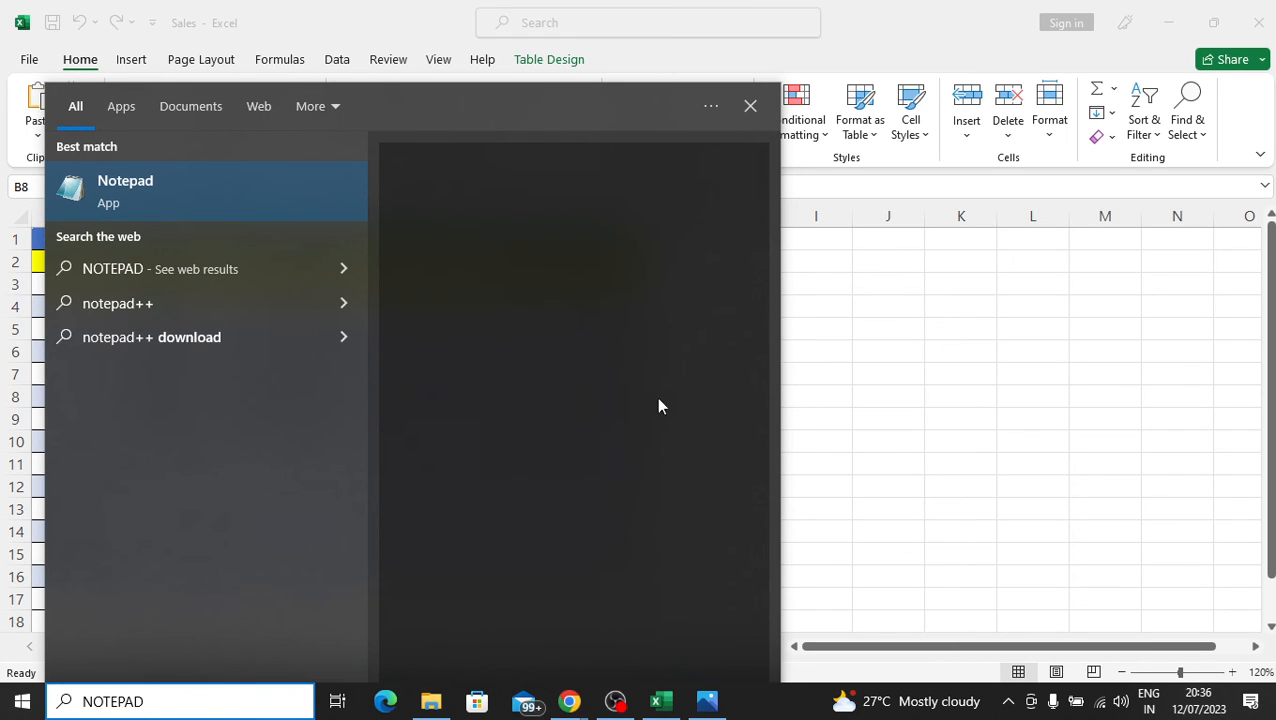
left_click(179, 198)
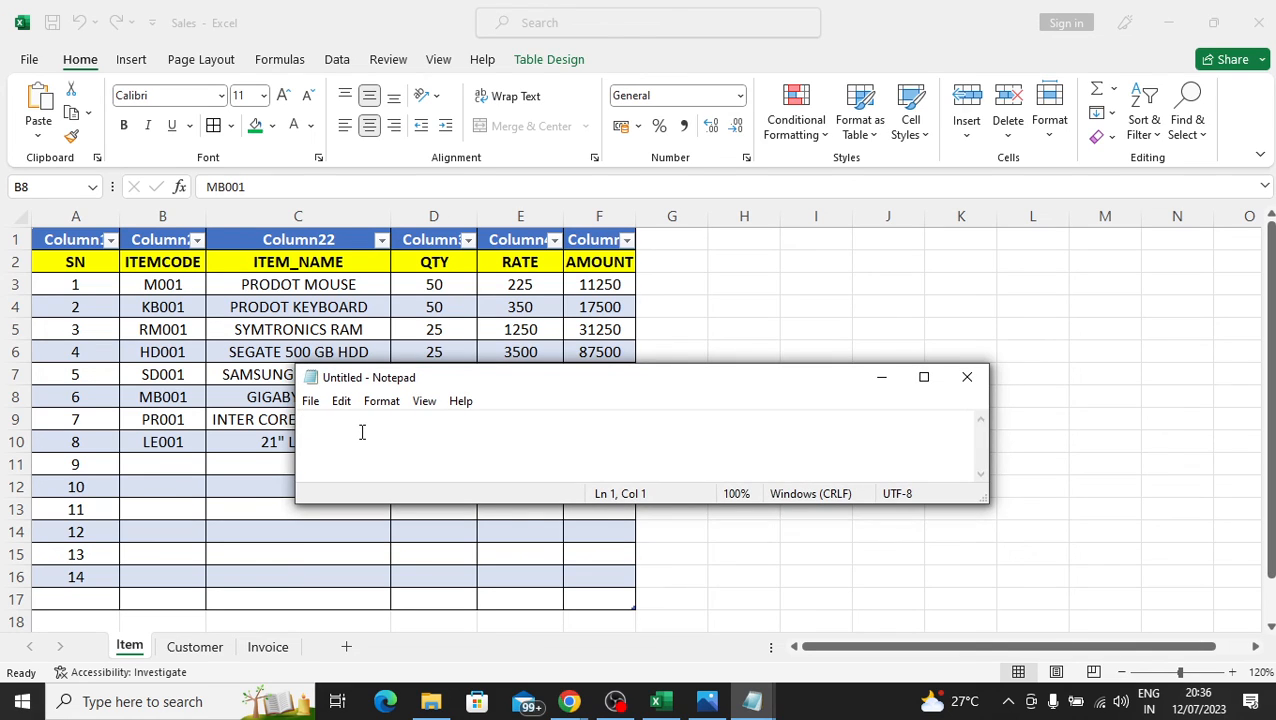
type("M00")
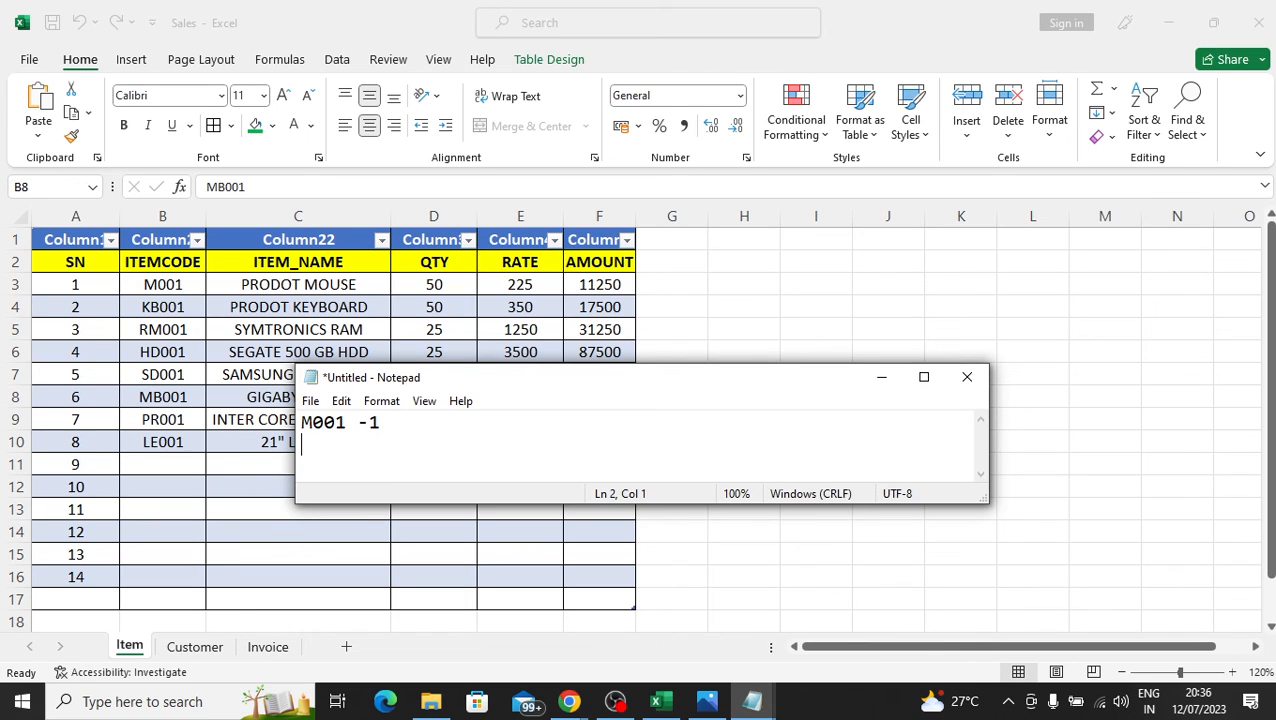
type("1 -2")
key("Return")
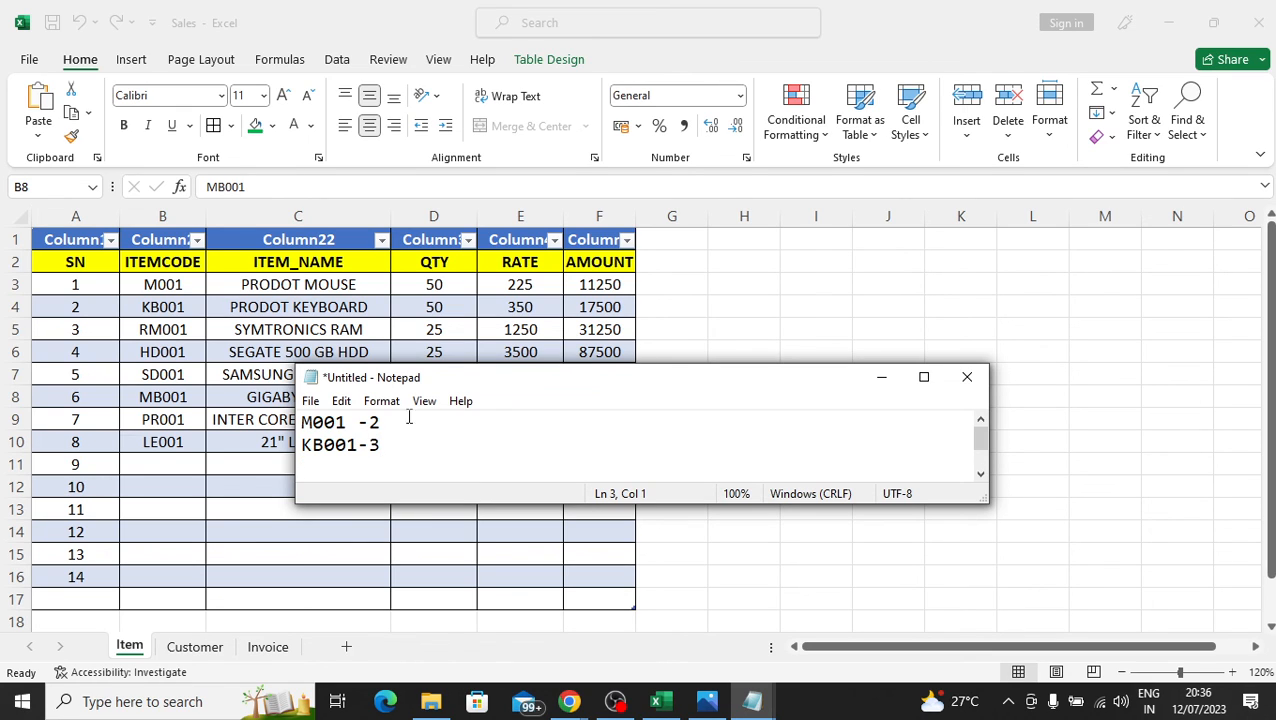
- Add the order line LE001-2 to the note and move the note away from the blank Notepad window
type("LE001-")
left_click_drag(486, 377, 586, 371)
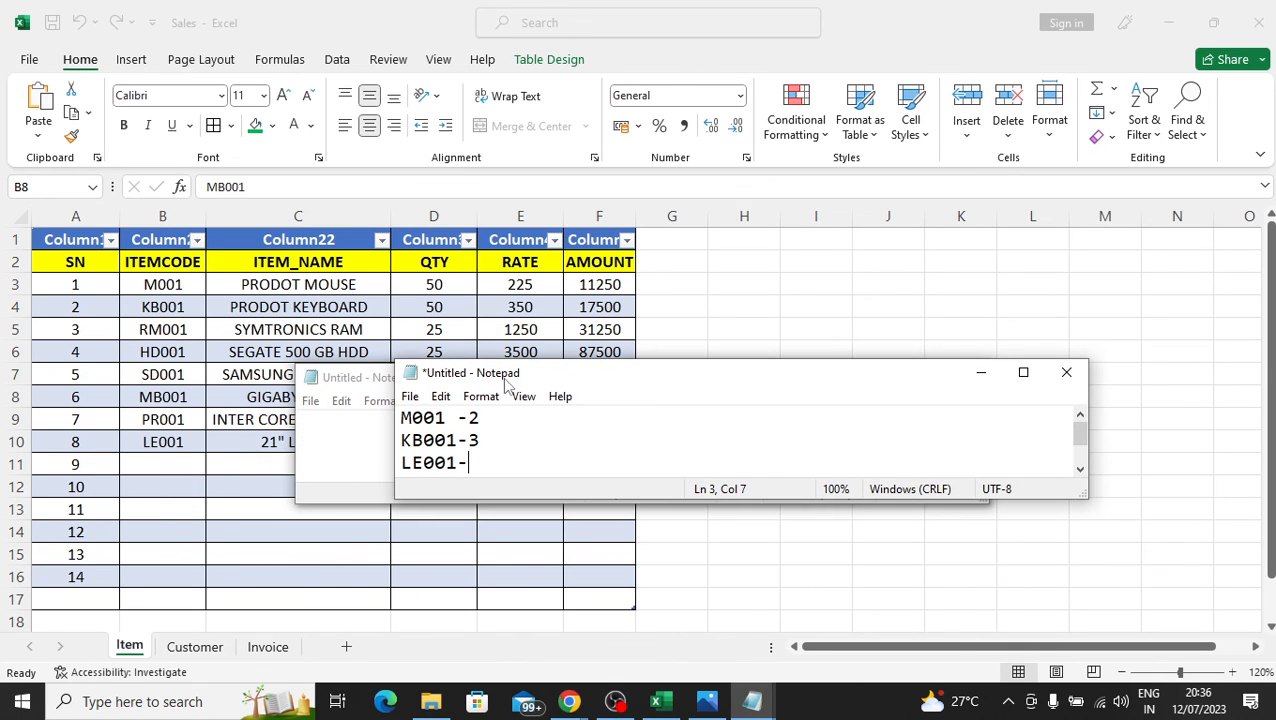
left_click_drag(505, 375, 597, 376)
left_click(398, 380)
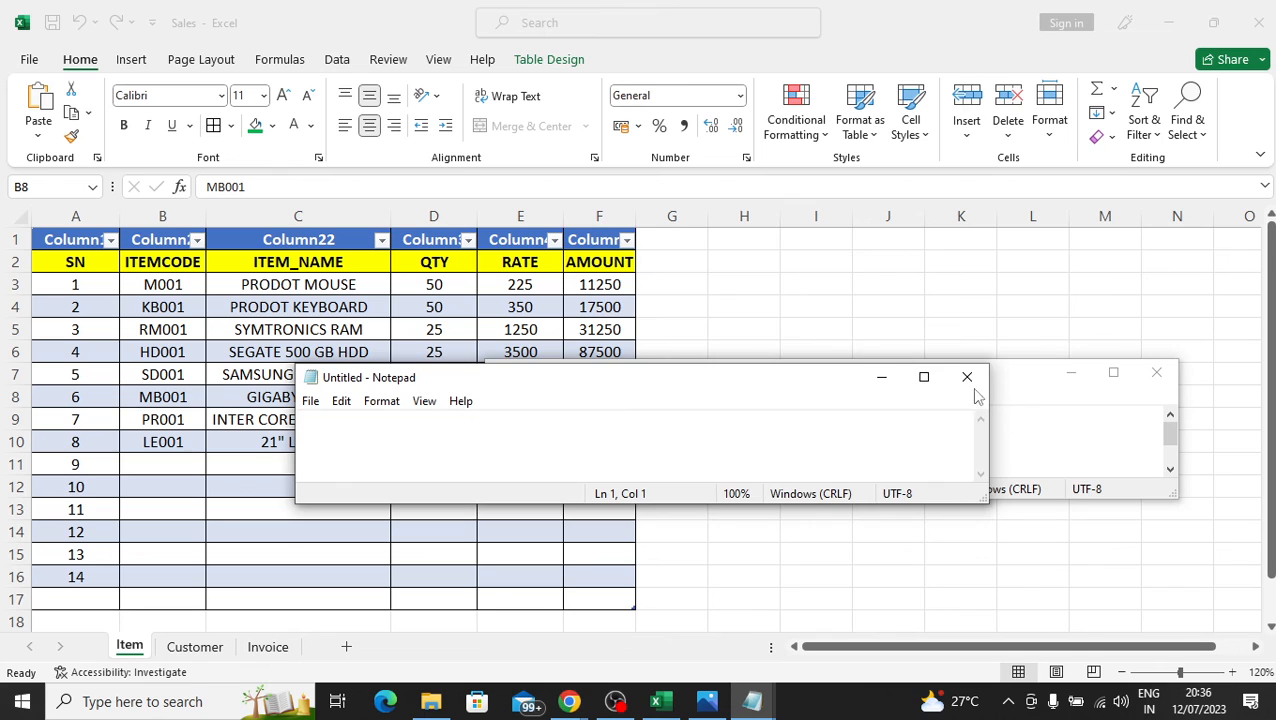
left_click(995, 398)
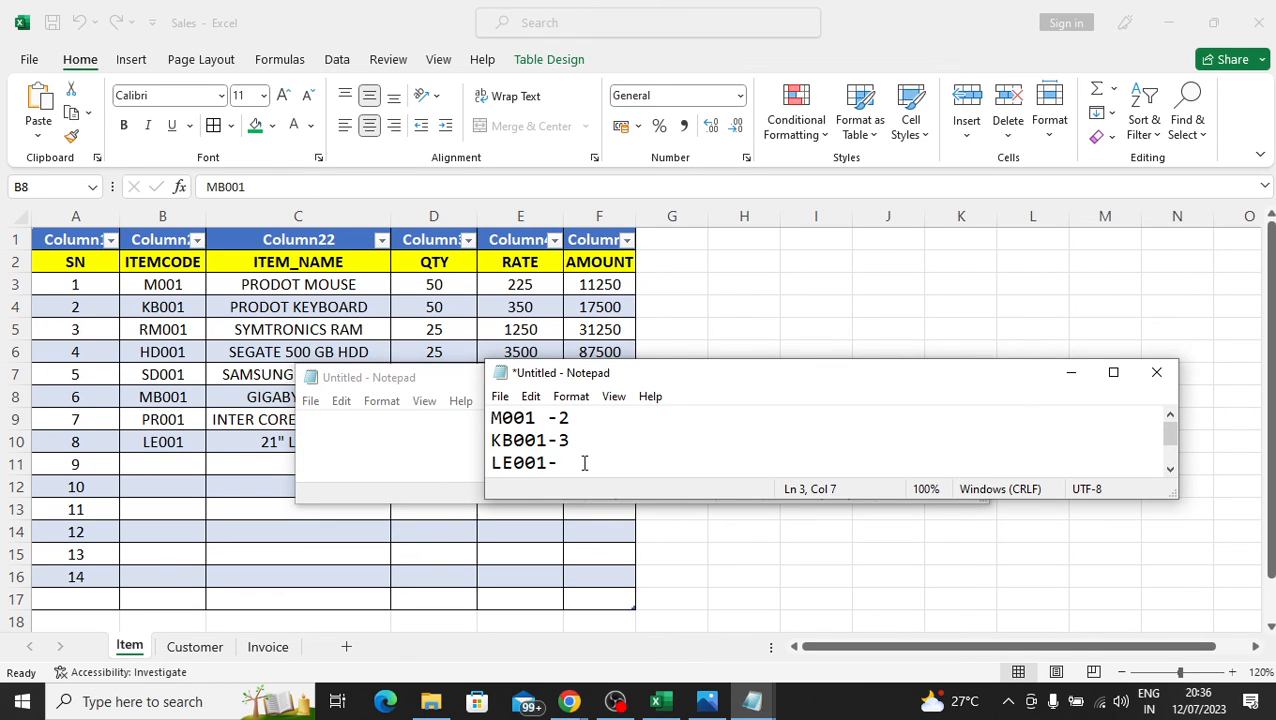
type("2")
- Close the blank Notepad window and minimise the order note to return to the Excel workbook
left_click_drag(766, 382, 387, 393)
left_click(689, 383)
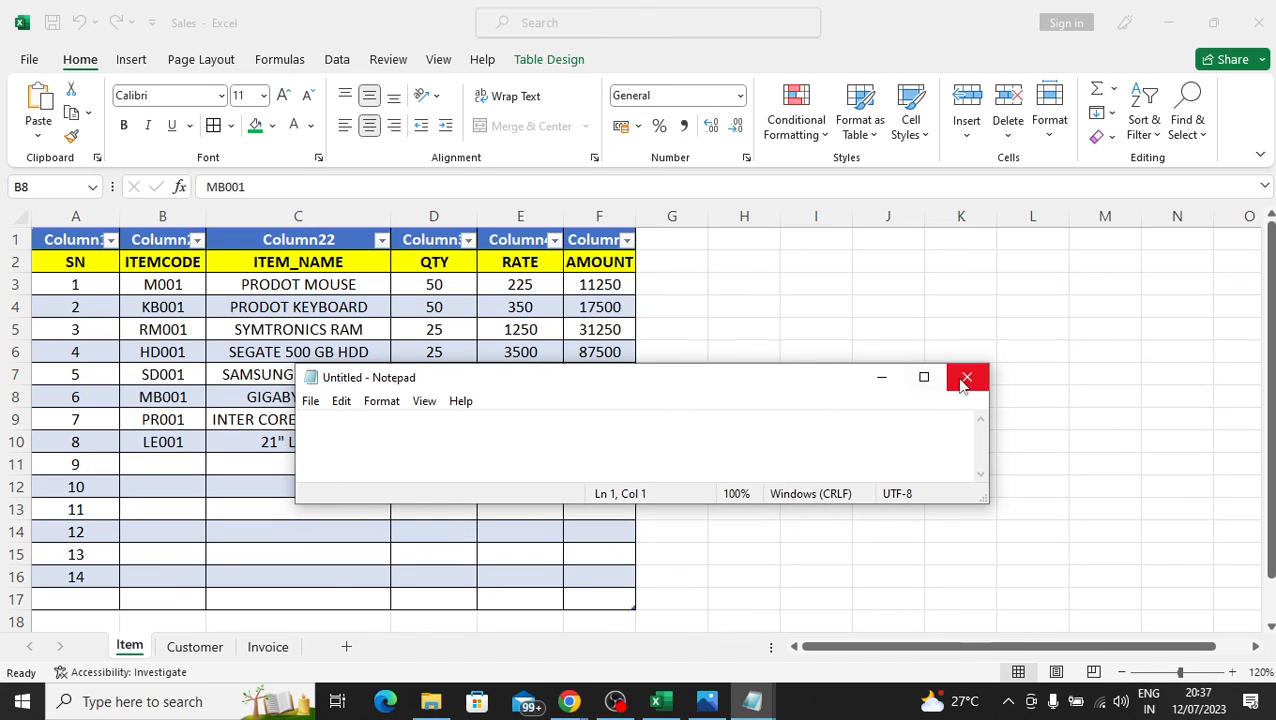
left_click(967, 376)
left_click(755, 706)
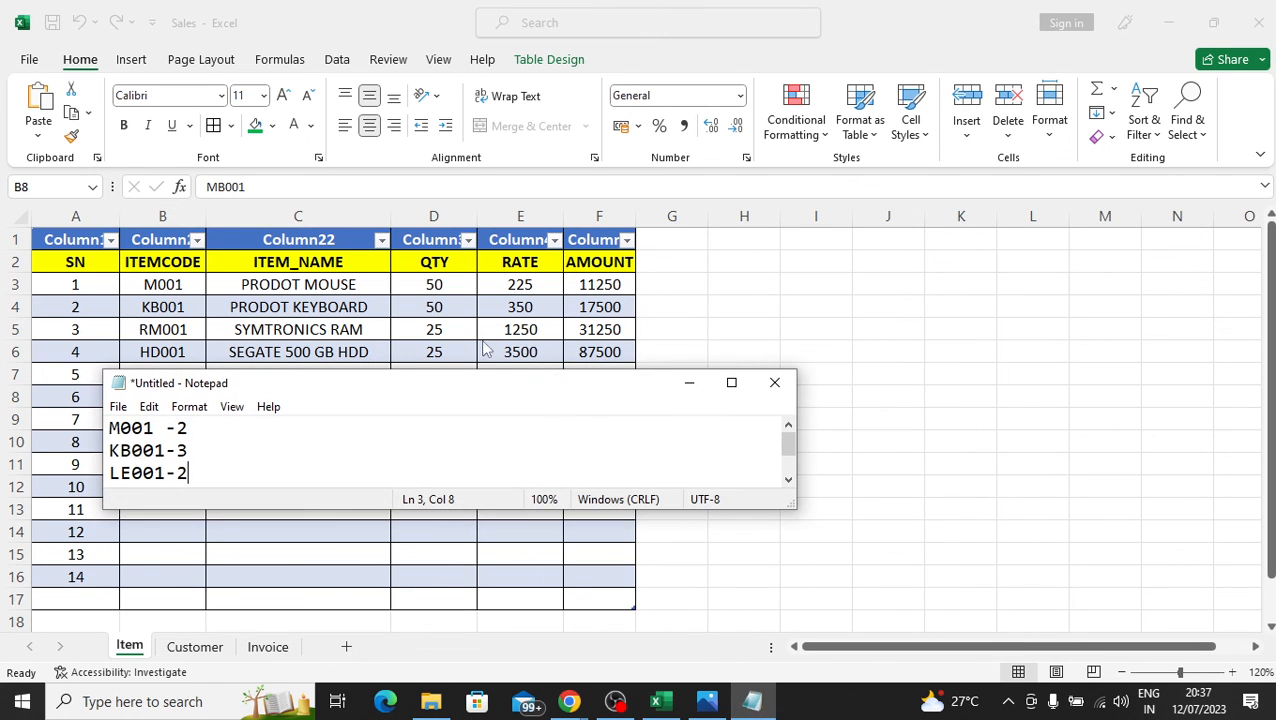
left_click(689, 383)
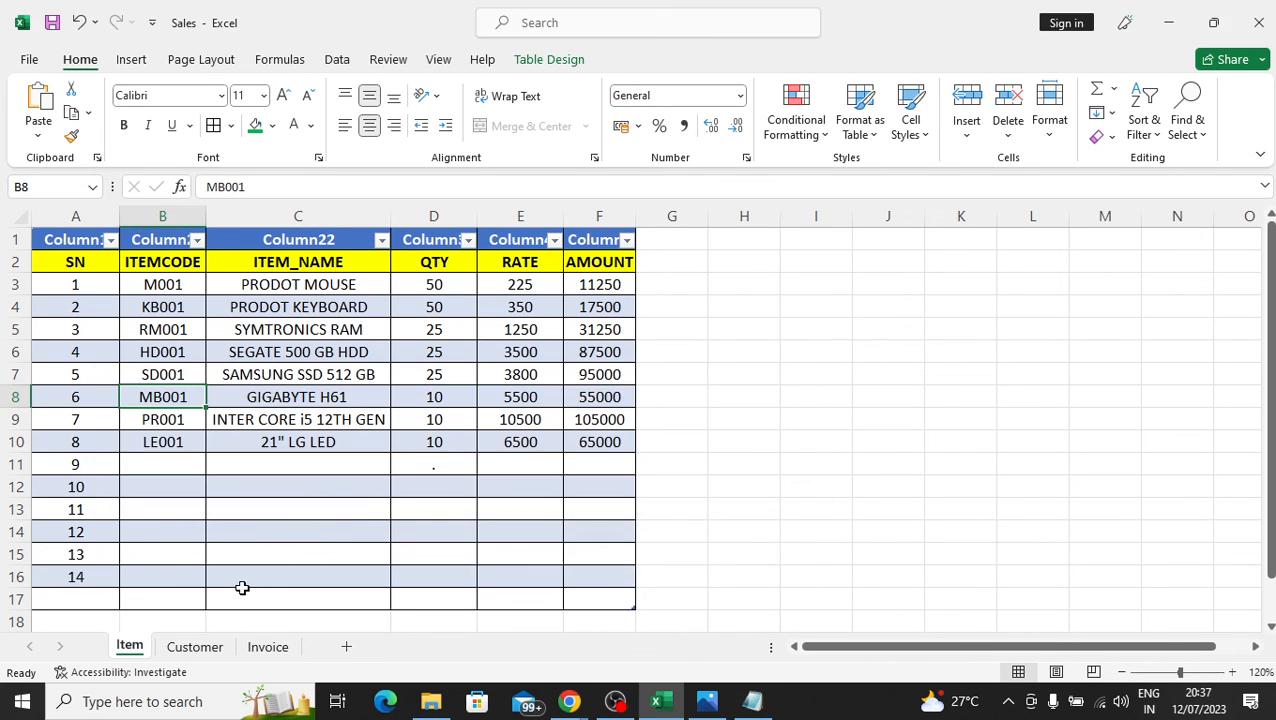
- Look through the customer records on the Customer sheet down to the last row
left_click(197, 647)
left_click(290, 484)
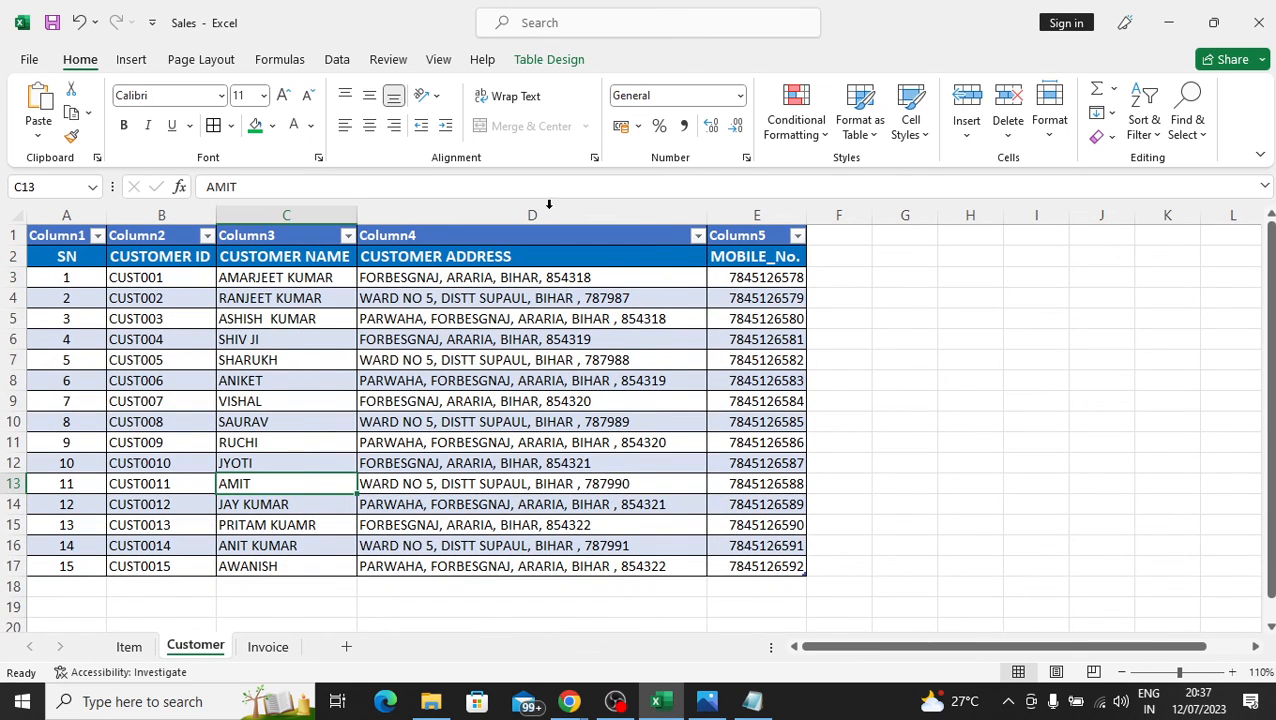
left_click(275, 568)
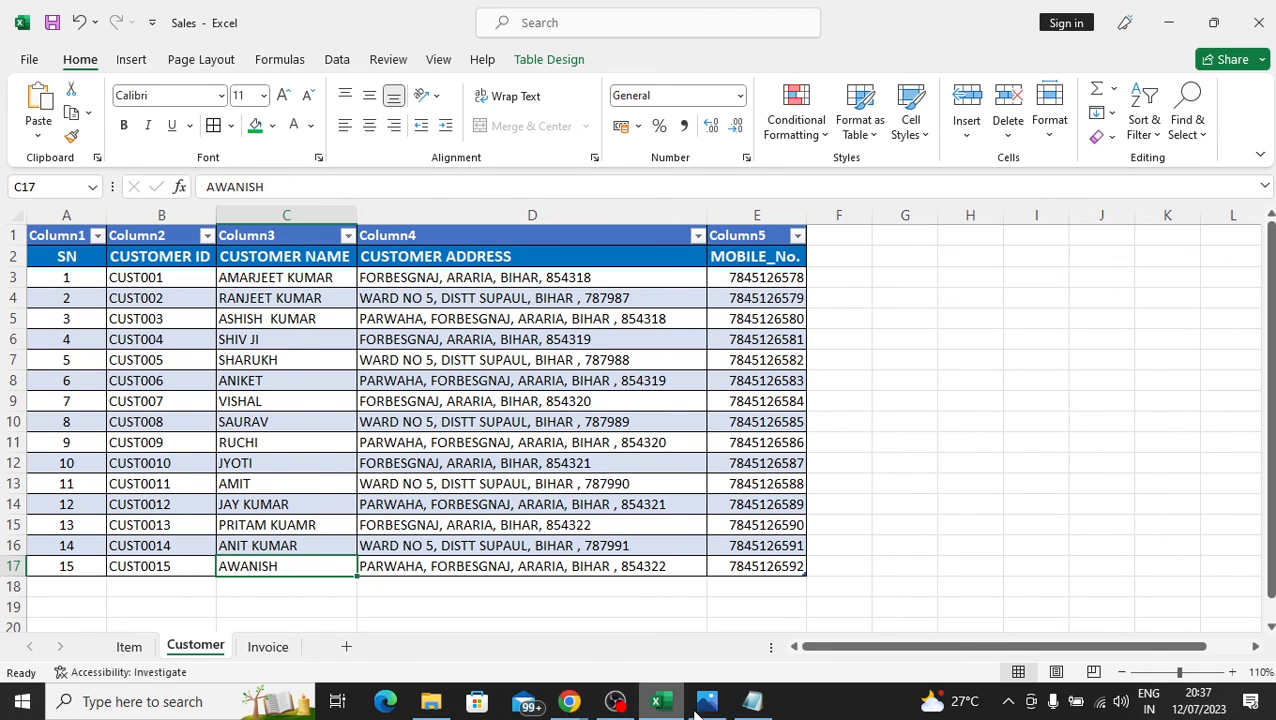
- Add a ------ separator and the last listed customer's ID to the Notepad order note, and enlarge and move its window aside
left_click(753, 704)
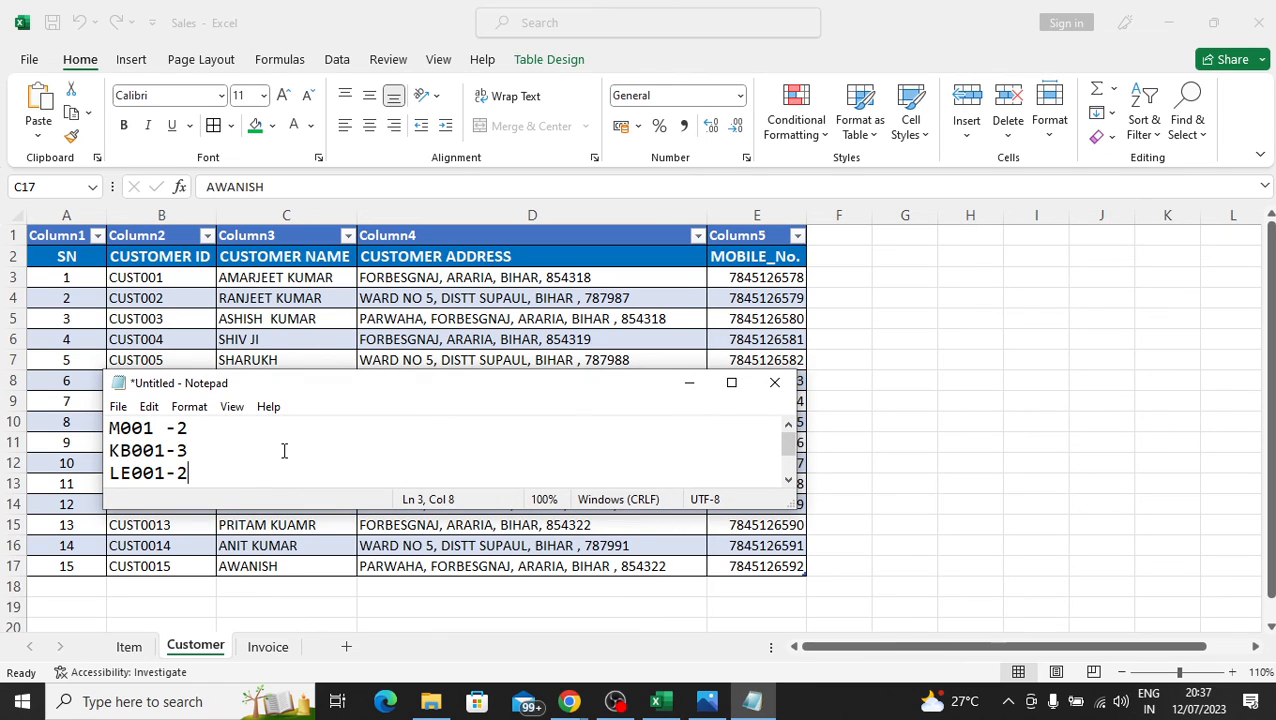
key("Return")
type("------")
key("Return")
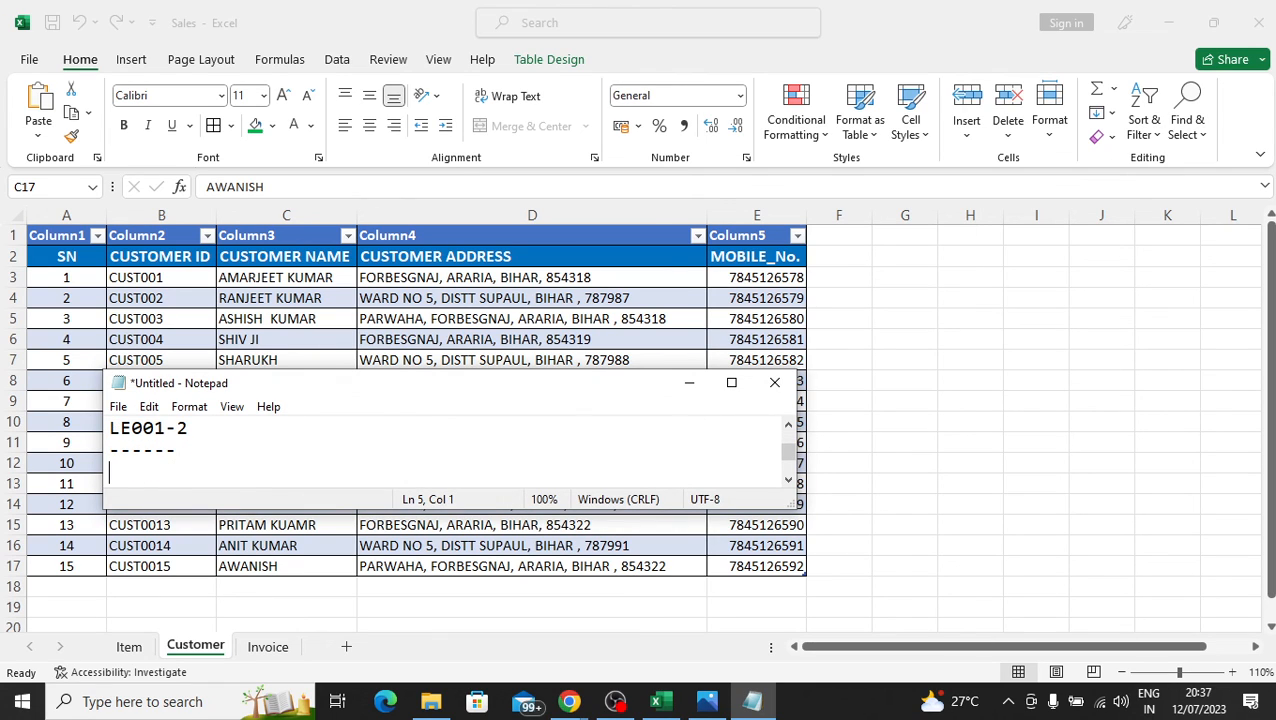
type("CUST0015")
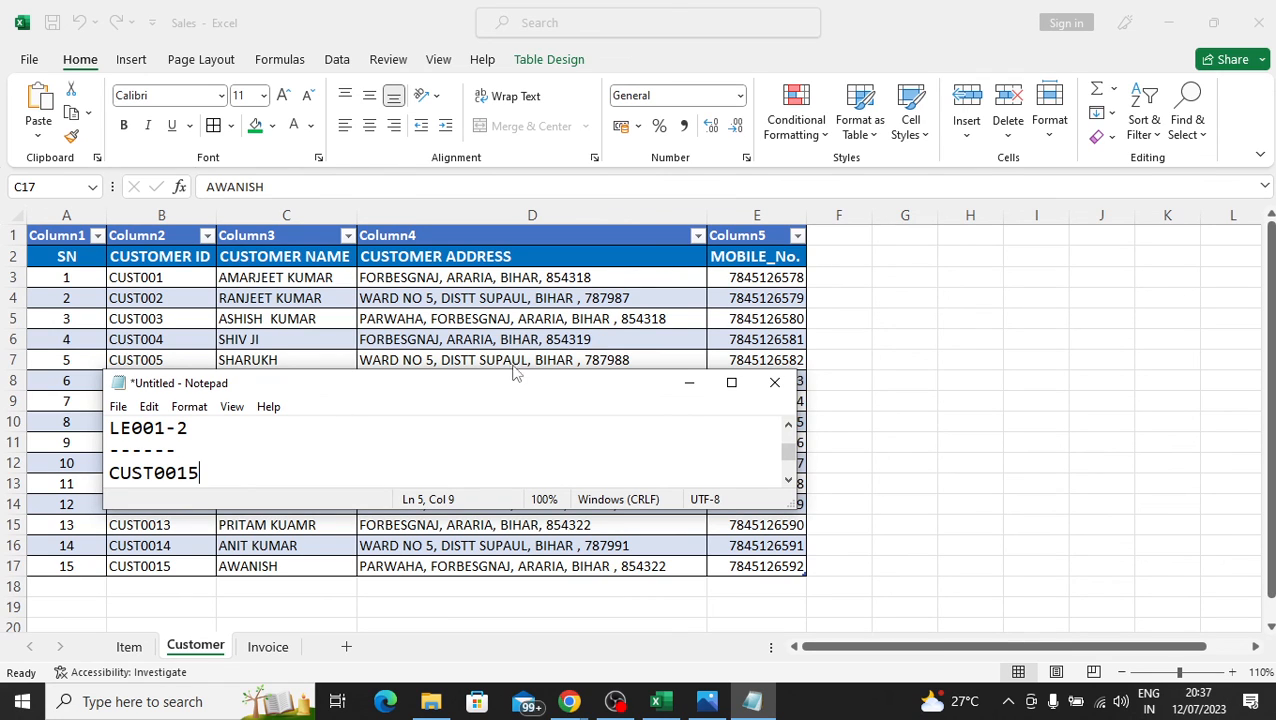
left_click_drag(518, 370, 504, 252)
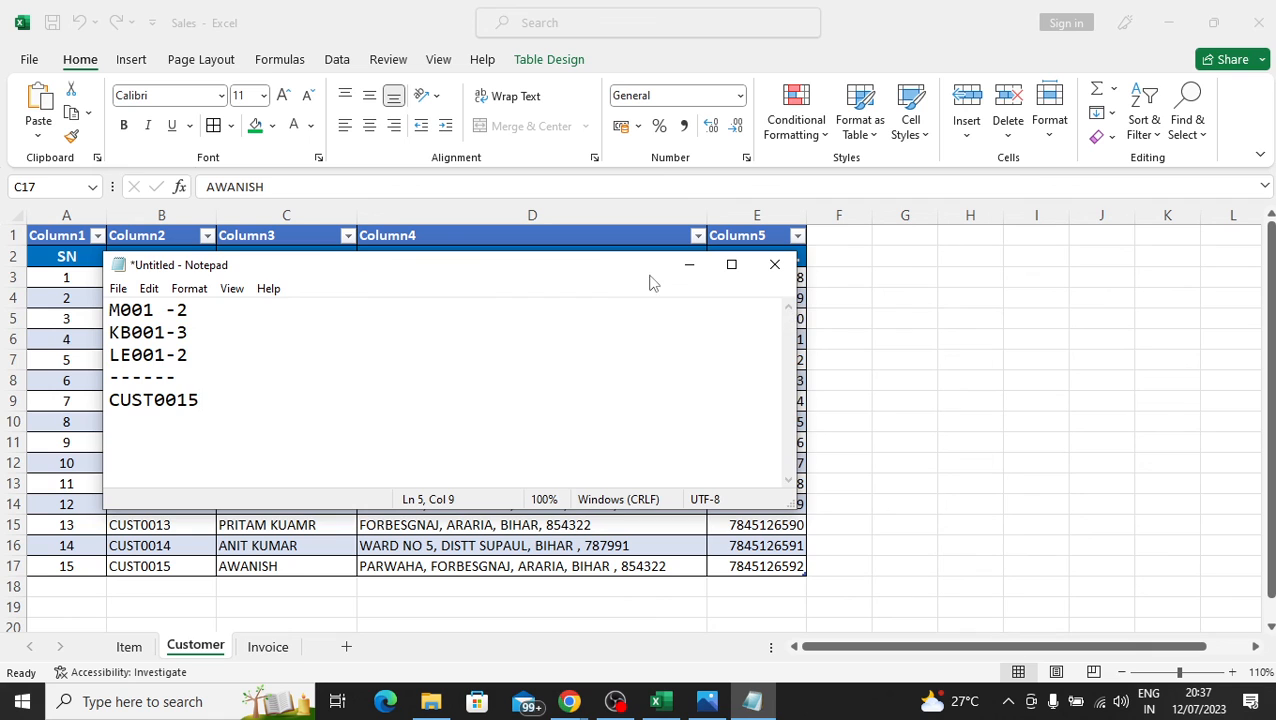
left_click_drag(625, 264, 1024, 236)
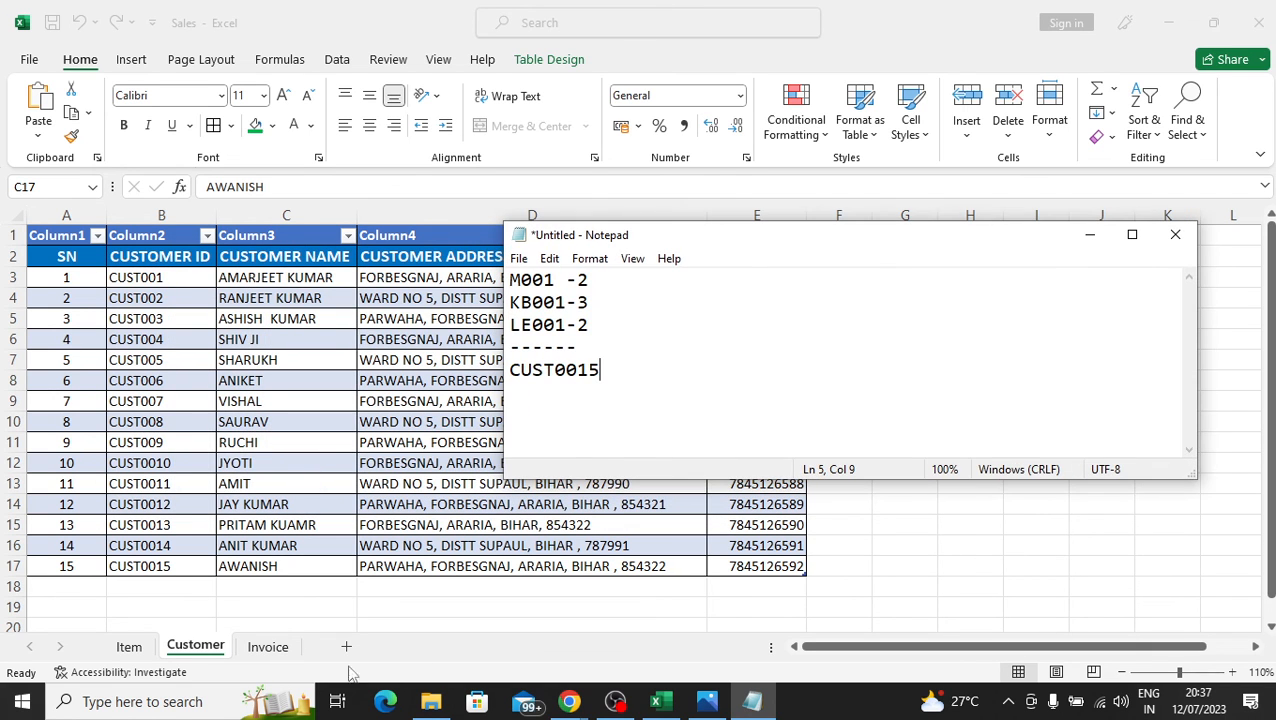
- On the Invoice sheet, choose the customer ID recorded in the order note for the Bill To section
left_click(263, 650)
left_click(266, 649)
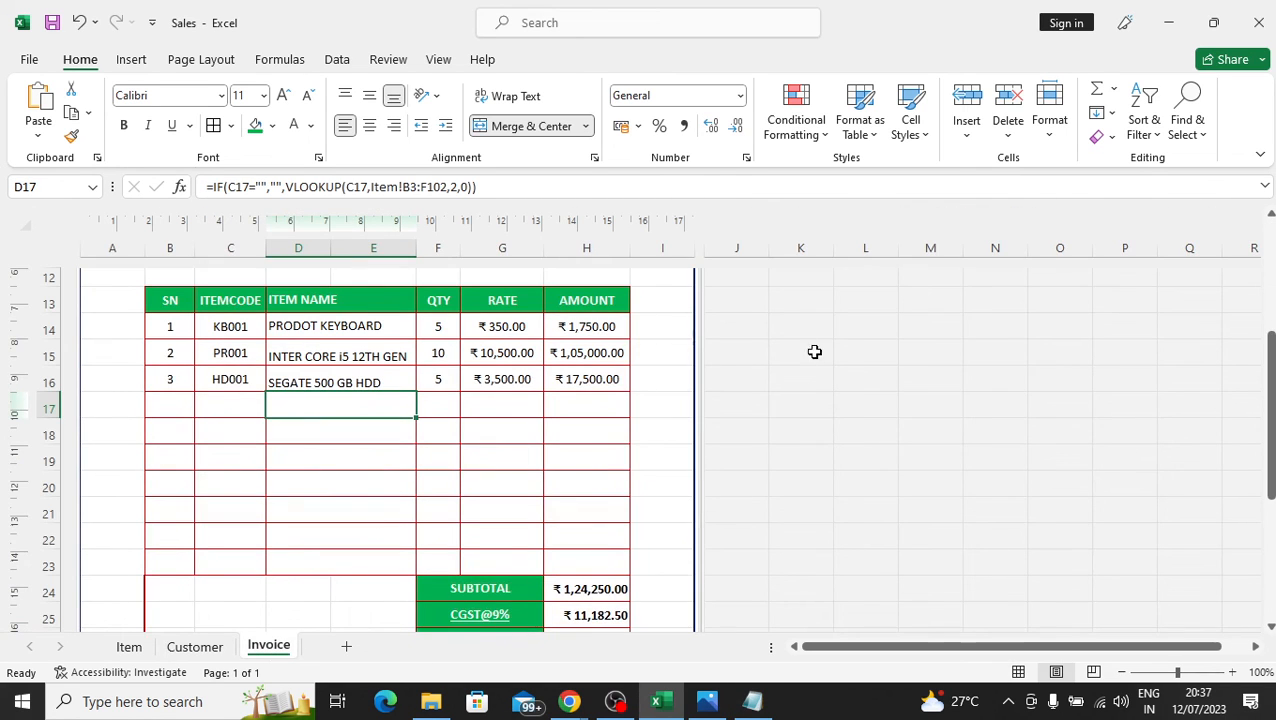
scroll(1190, 340, "up", 4)
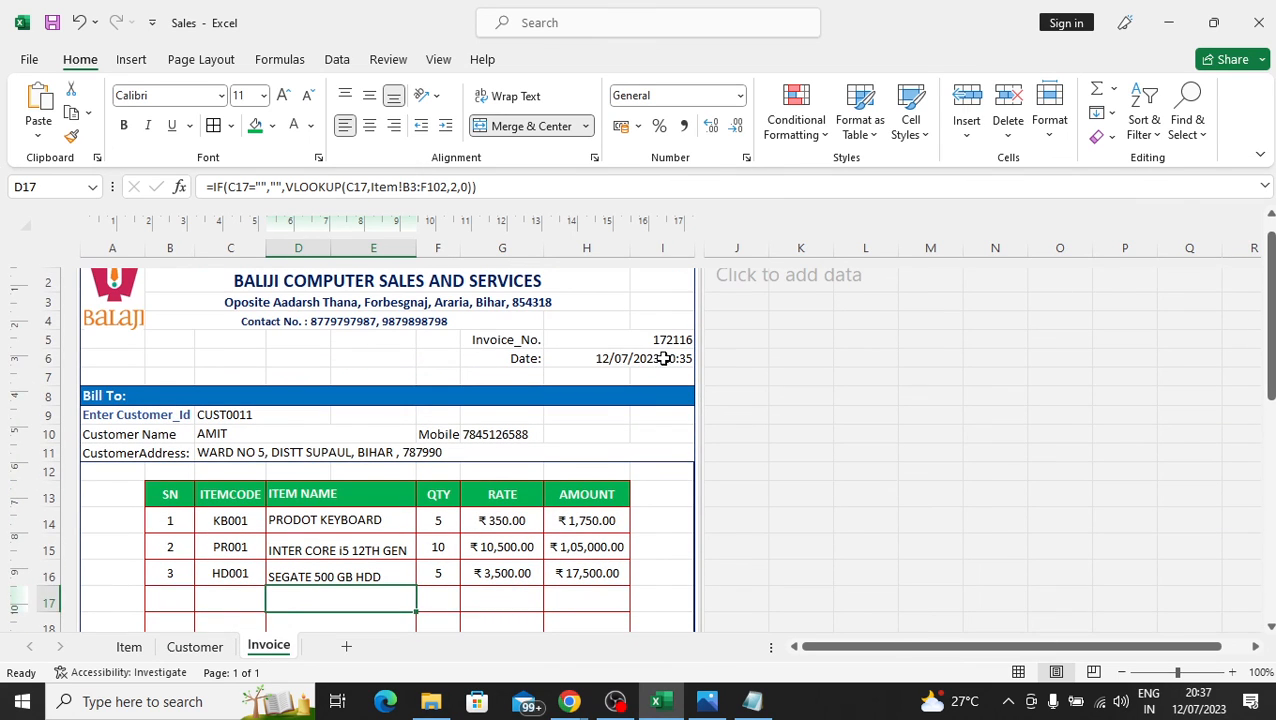
left_click(660, 358)
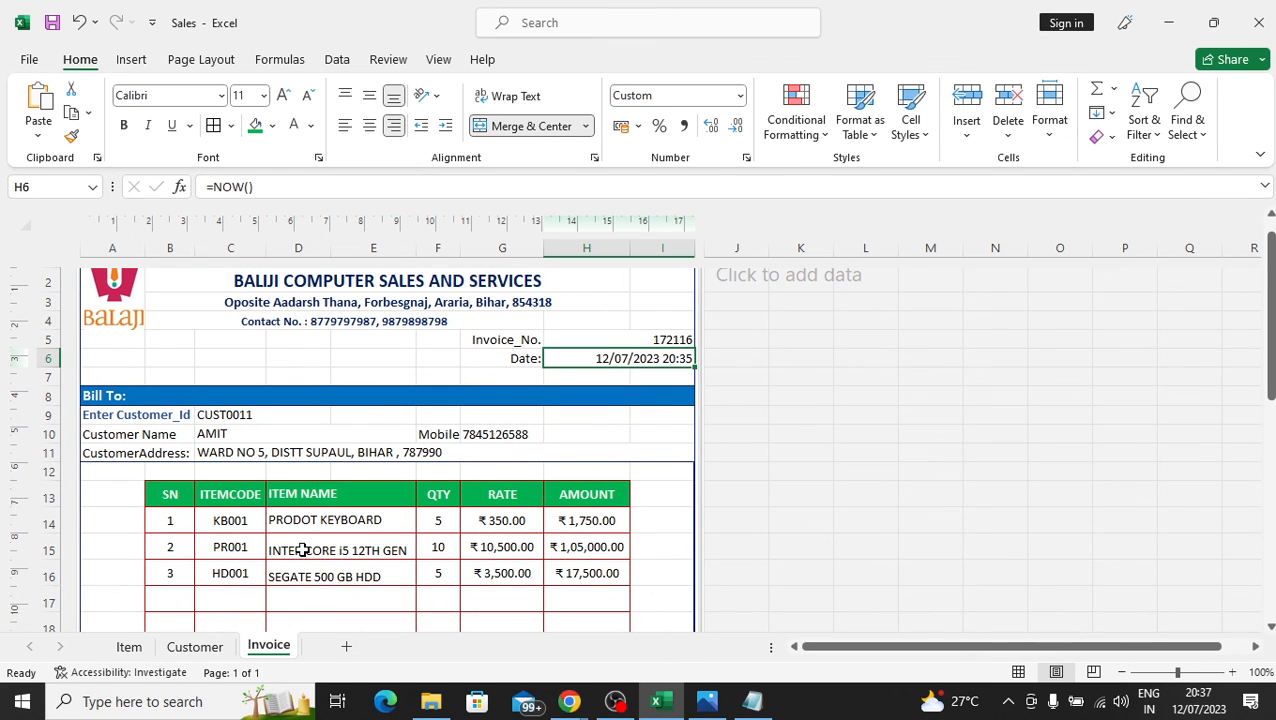
scroll(293, 550, "down", 2)
scroll(205, 344, "up", 2)
left_click(266, 418)
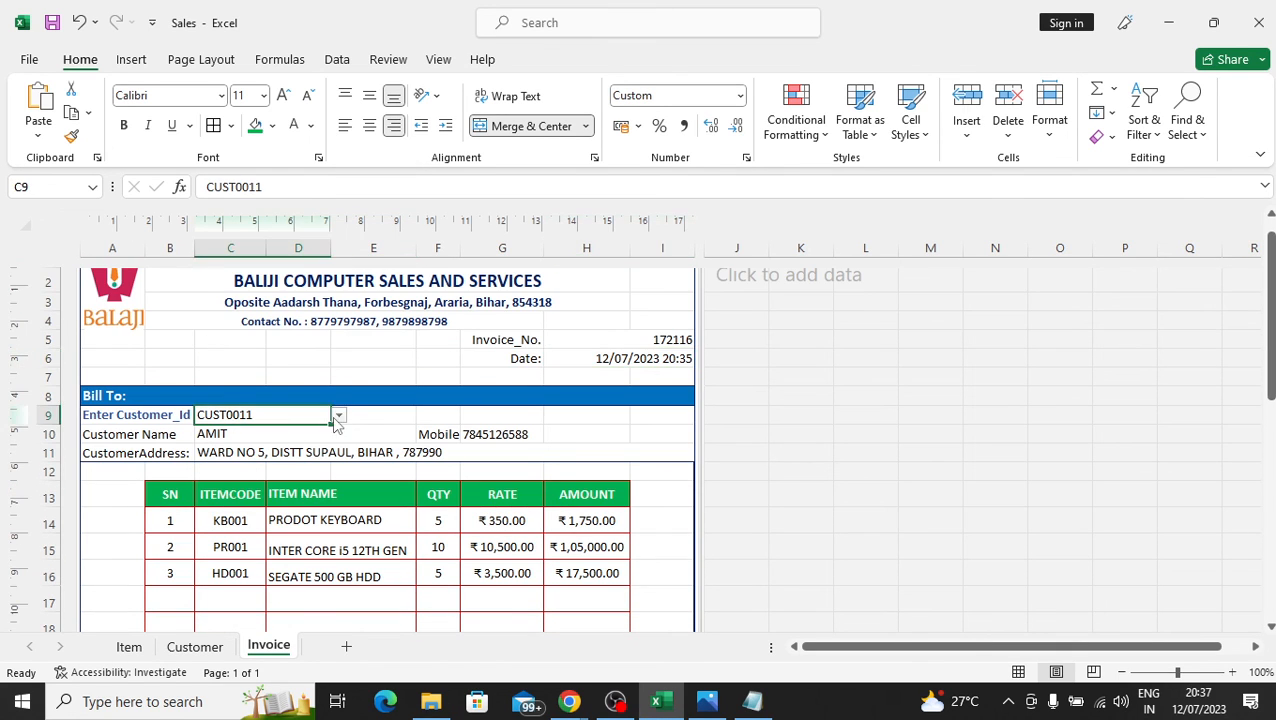
left_click(338, 417)
left_click(272, 516)
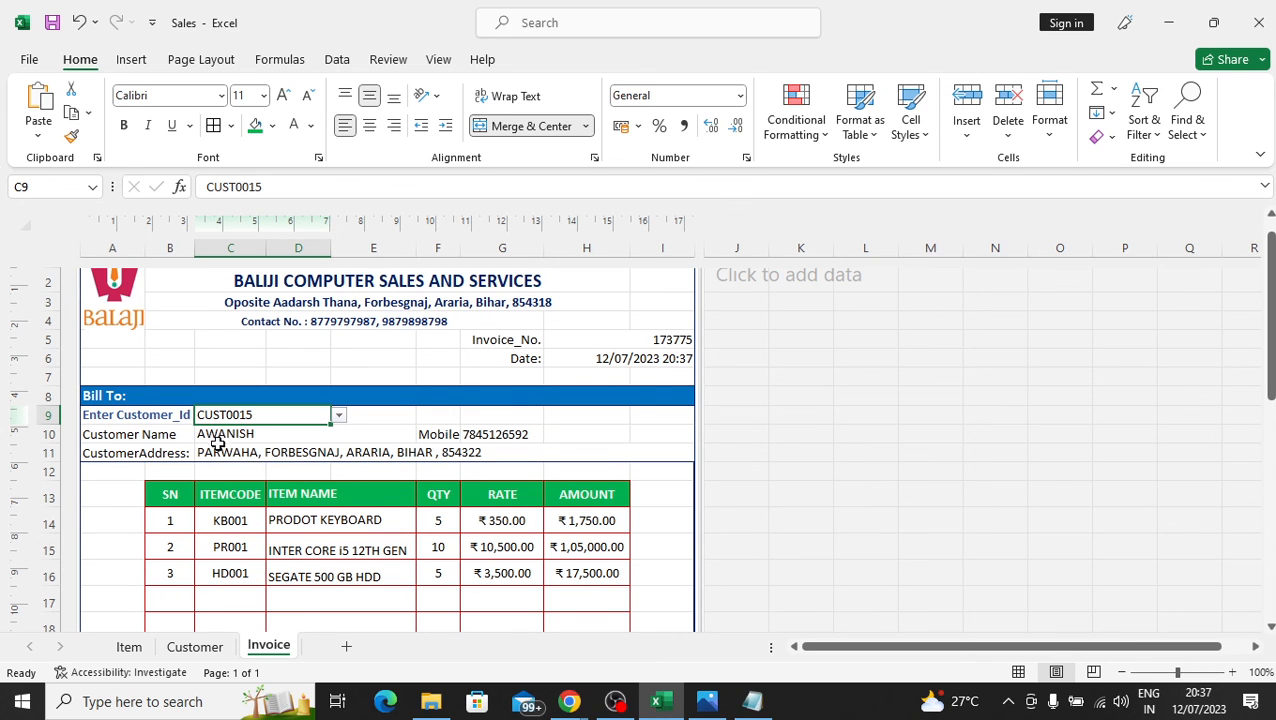
- Check the order note and set the first invoice line to item code M001 with quantity 2
left_click_drag(1268, 364, 1268, 422)
left_click(752, 701)
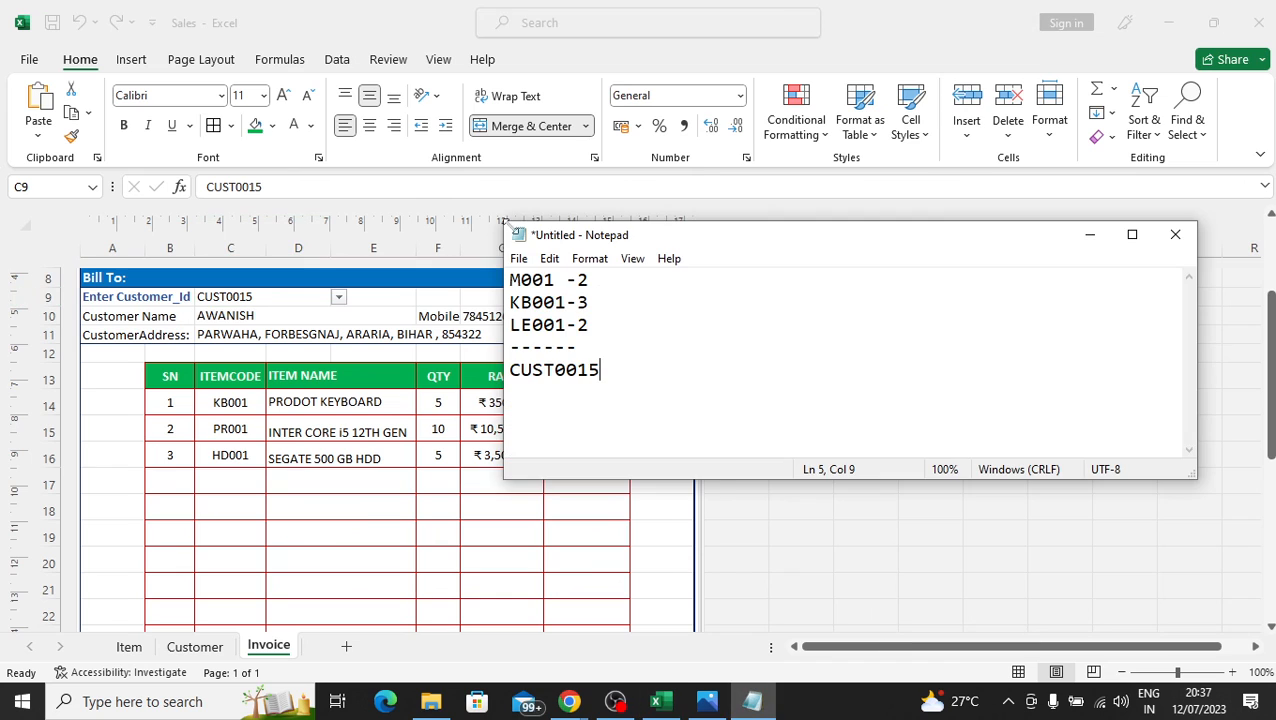
left_click(1089, 234)
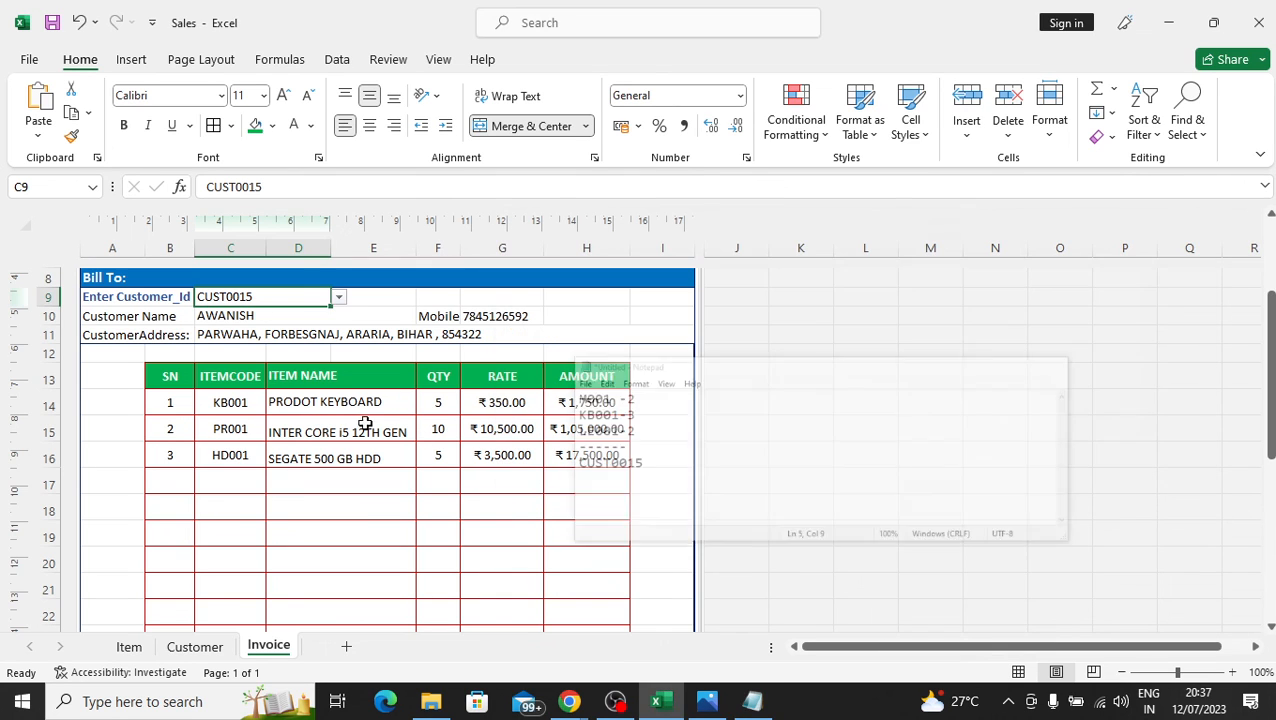
left_click(256, 404)
left_click(274, 404)
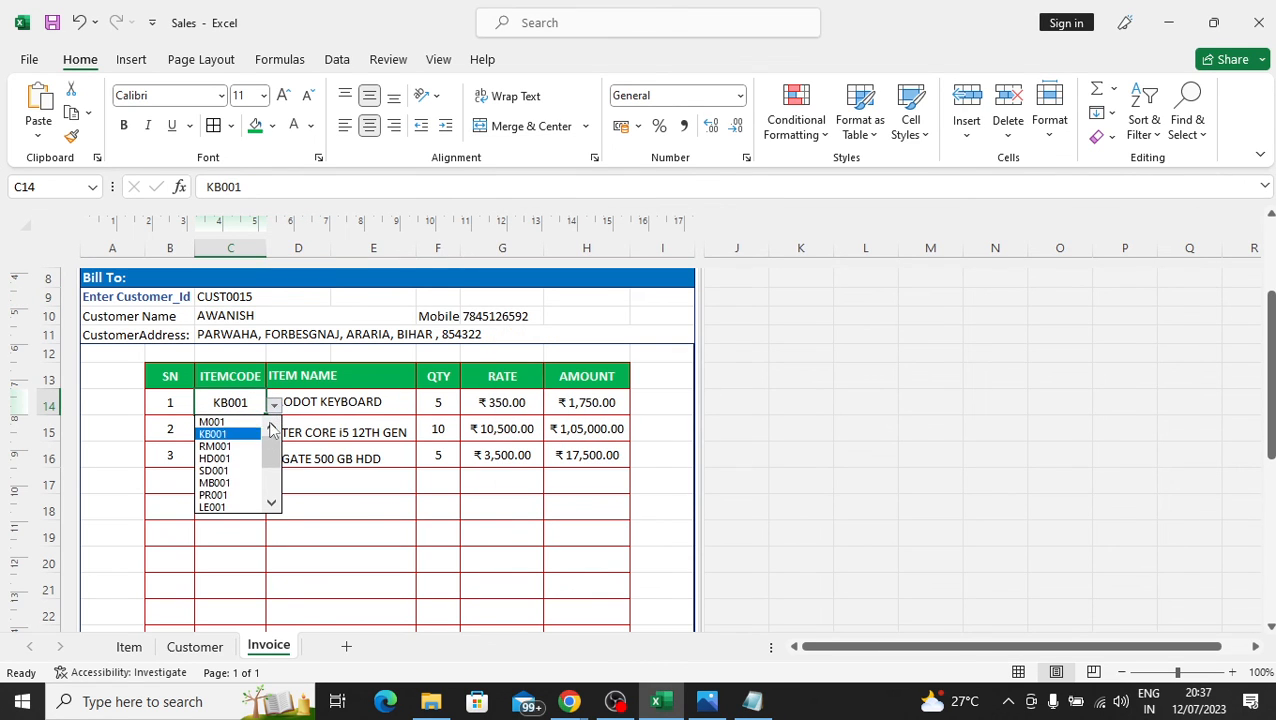
left_click(250, 428)
left_click(444, 402)
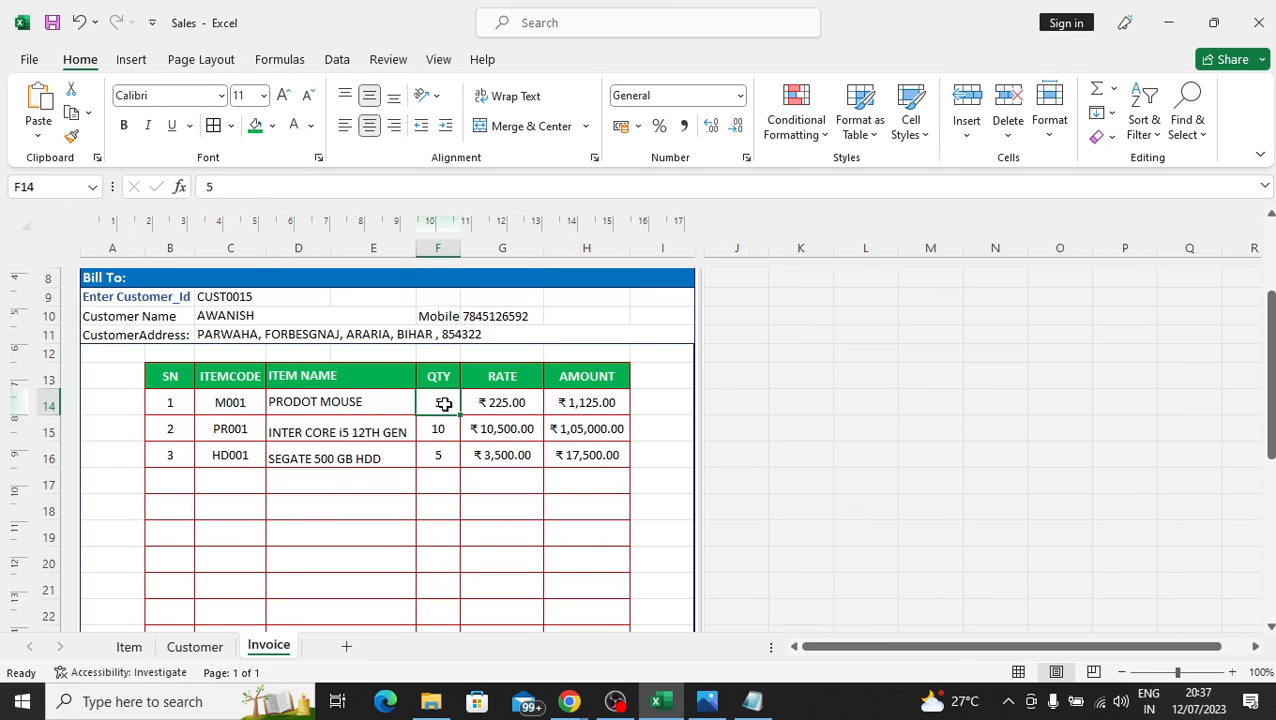
type("2")
key("Return")
- Check the order note and set the second invoice line to item code KB001 with quantity 3
left_click(254, 432)
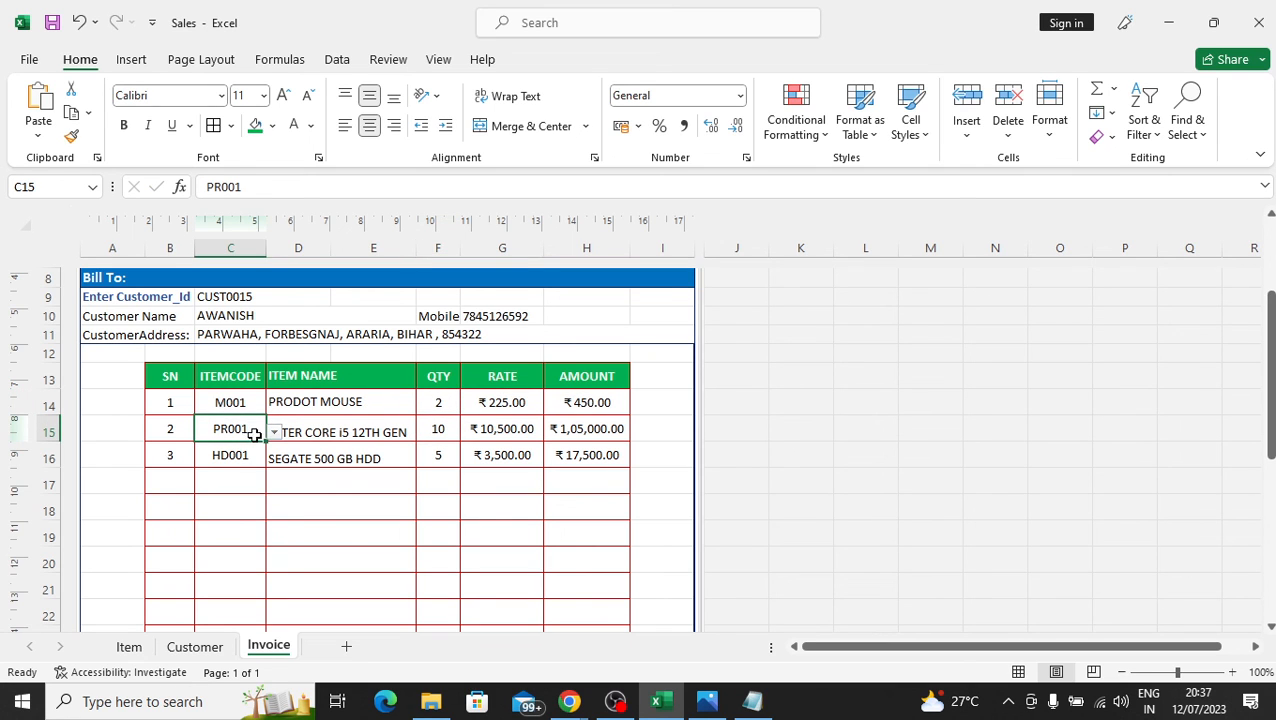
left_click(752, 701)
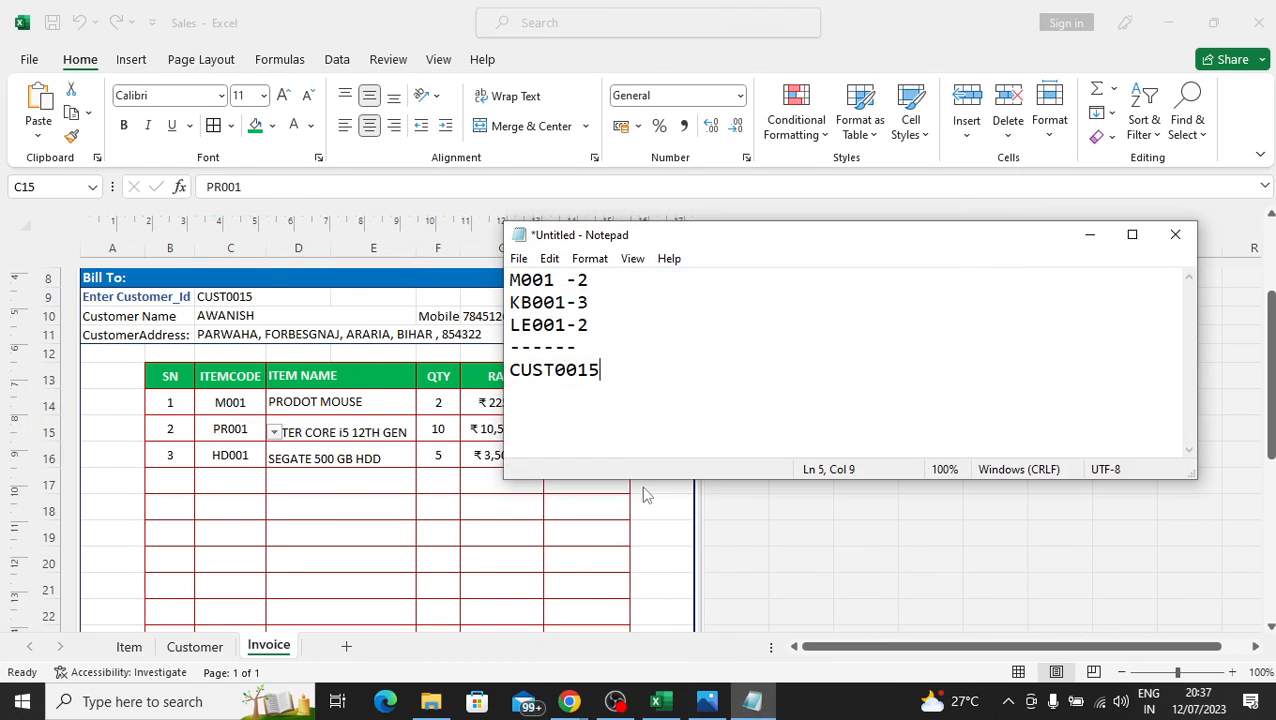
left_click(1089, 234)
left_click(273, 432)
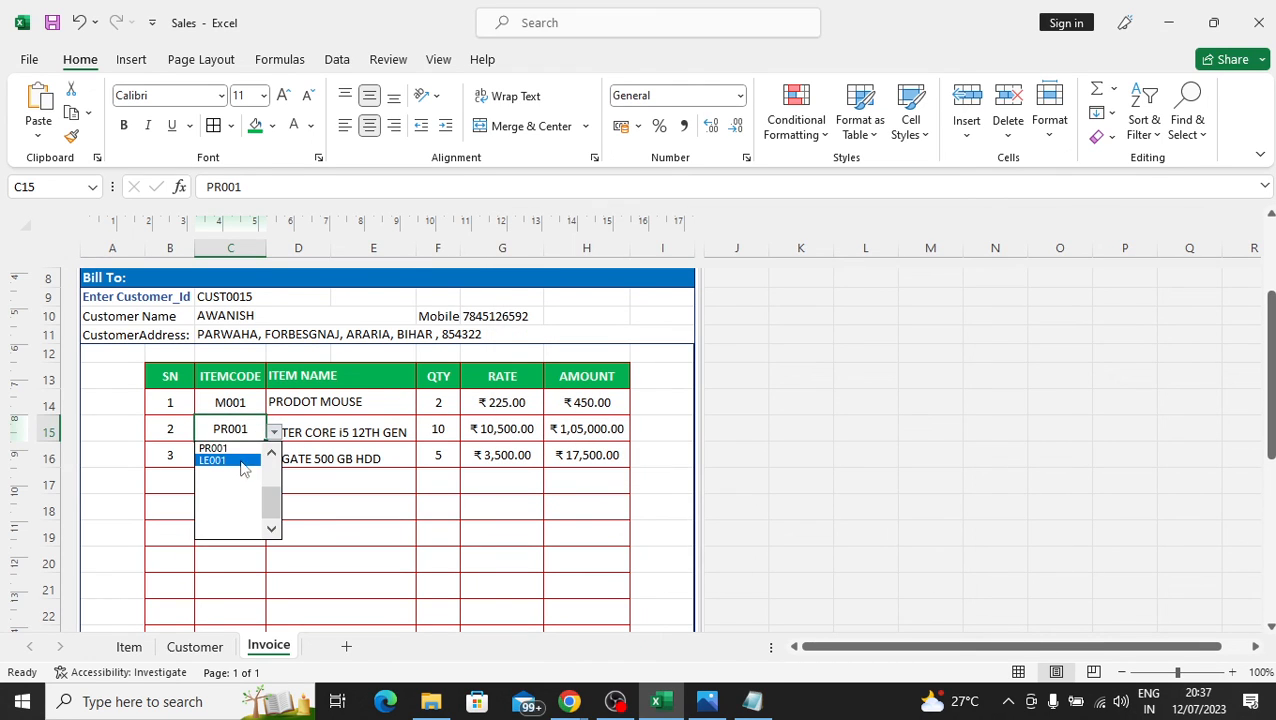
scroll(268, 455, "up", 3)
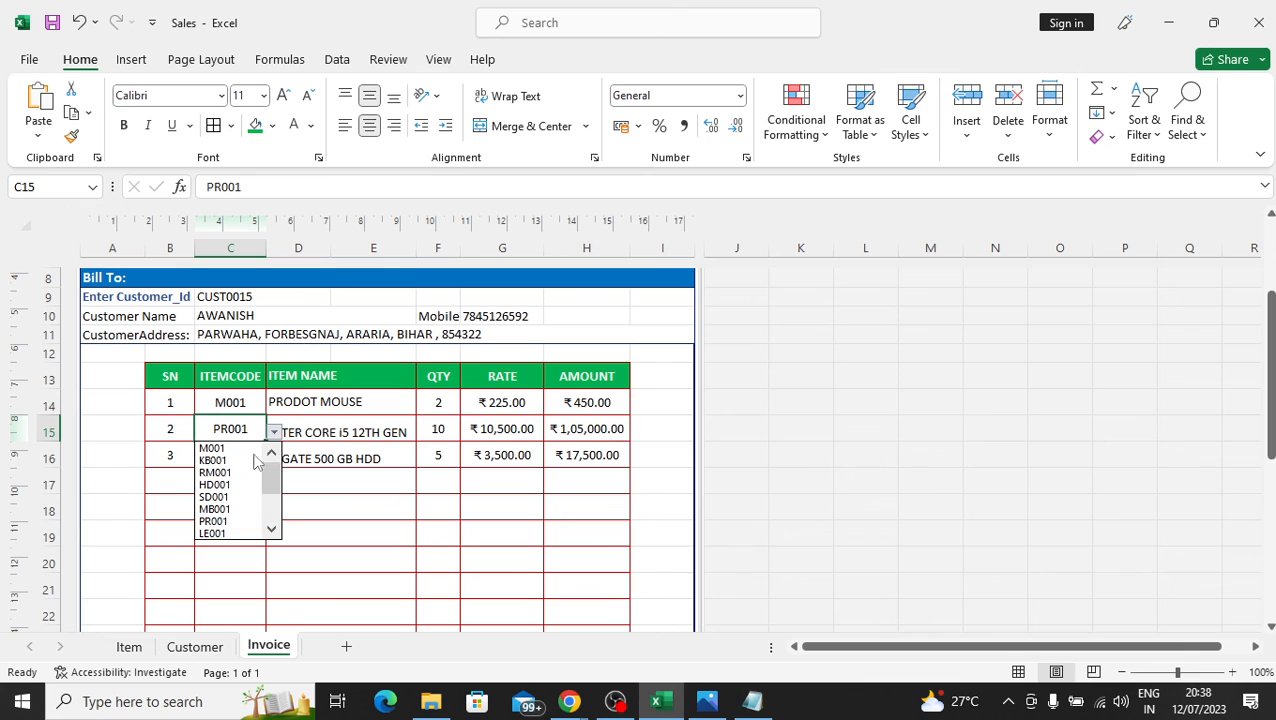
left_click(215, 460)
left_click(340, 486)
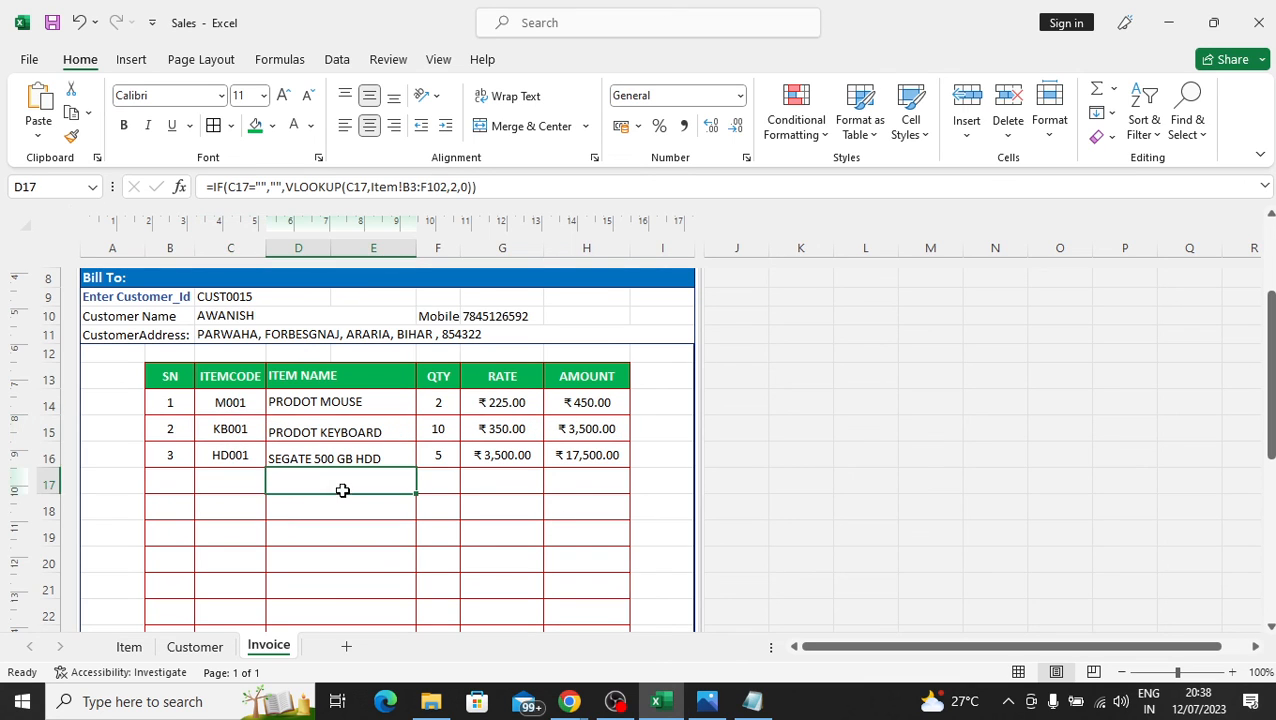
left_click(436, 427)
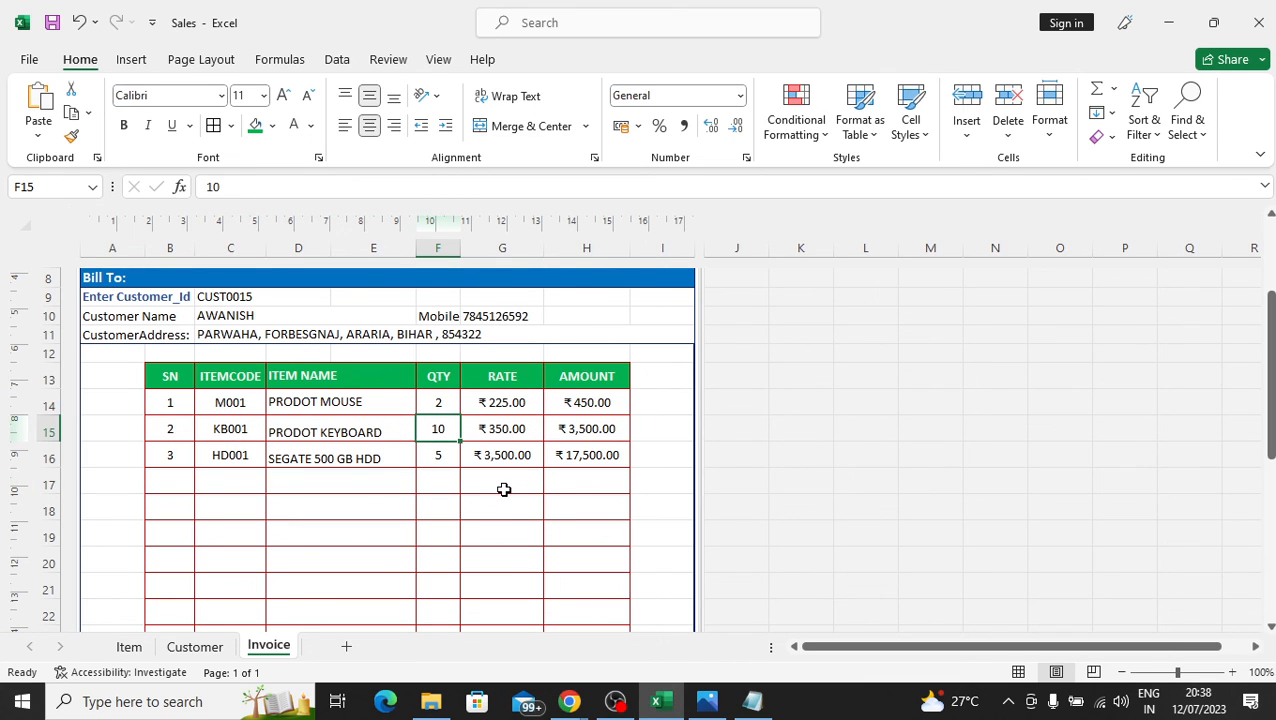
type("3")
key("Return")
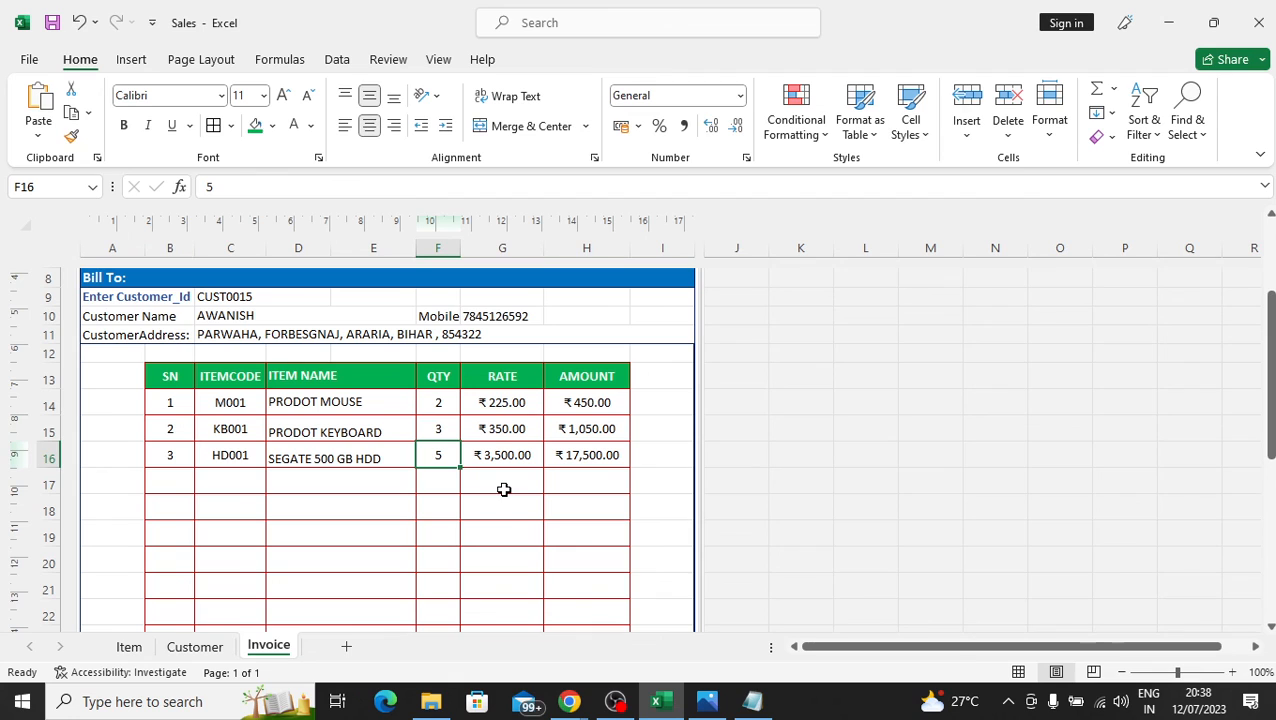
- Check the order note and set the third invoice line to item code LE001 with quantity 2
left_click(222, 445)
left_click(754, 701)
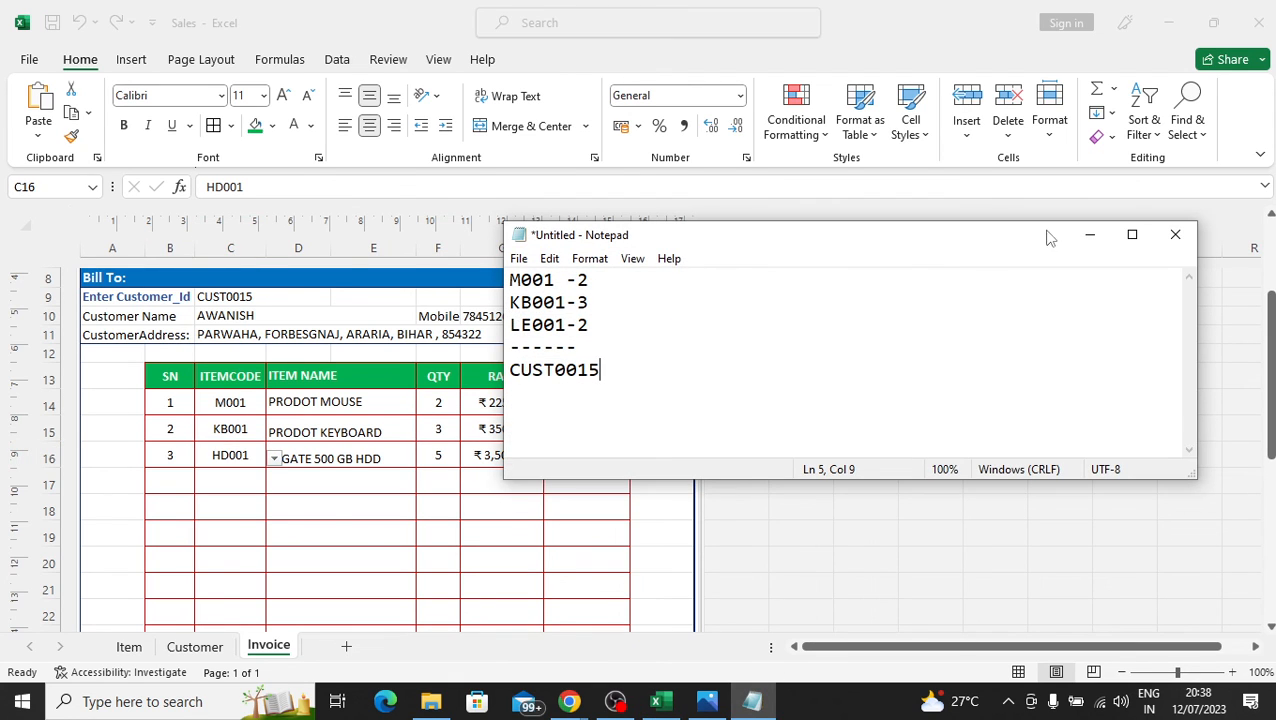
left_click(1089, 234)
left_click(275, 458)
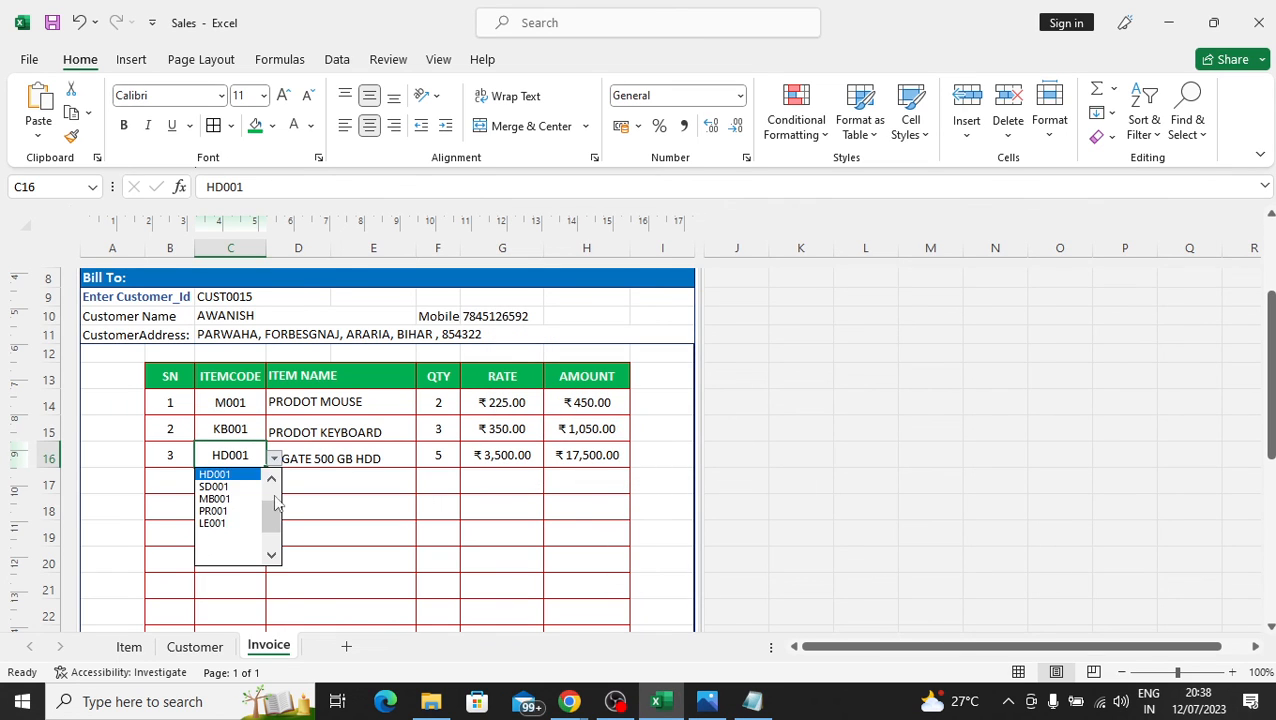
left_click(215, 521)
left_click(440, 459)
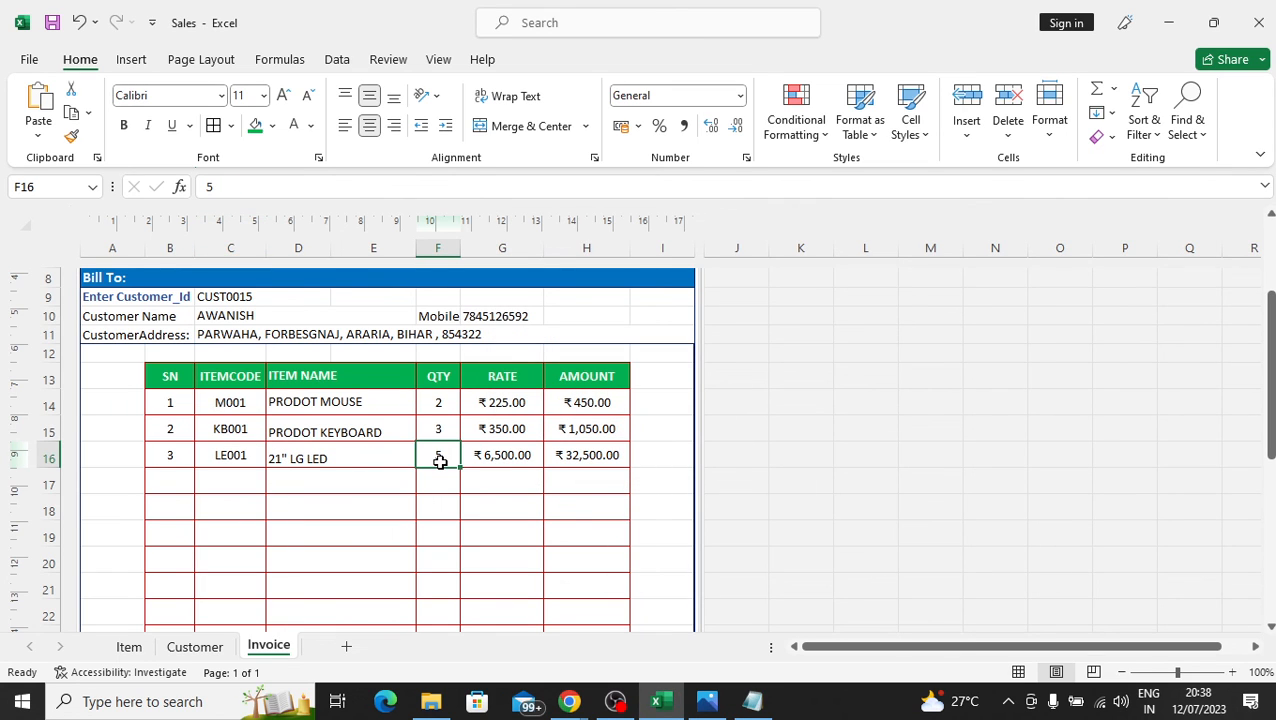
type("2")
key("Return")
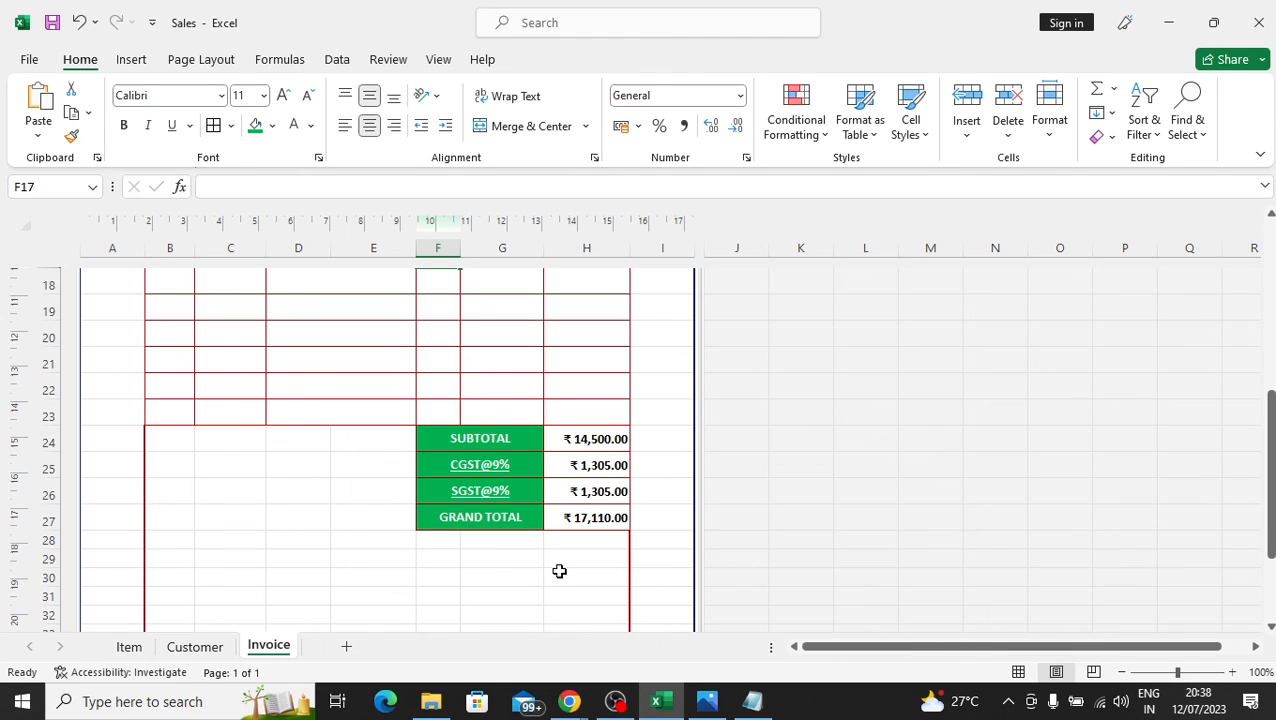
- Check the print preview of the completed invoice and return to the sheet
key("ctrl+p")
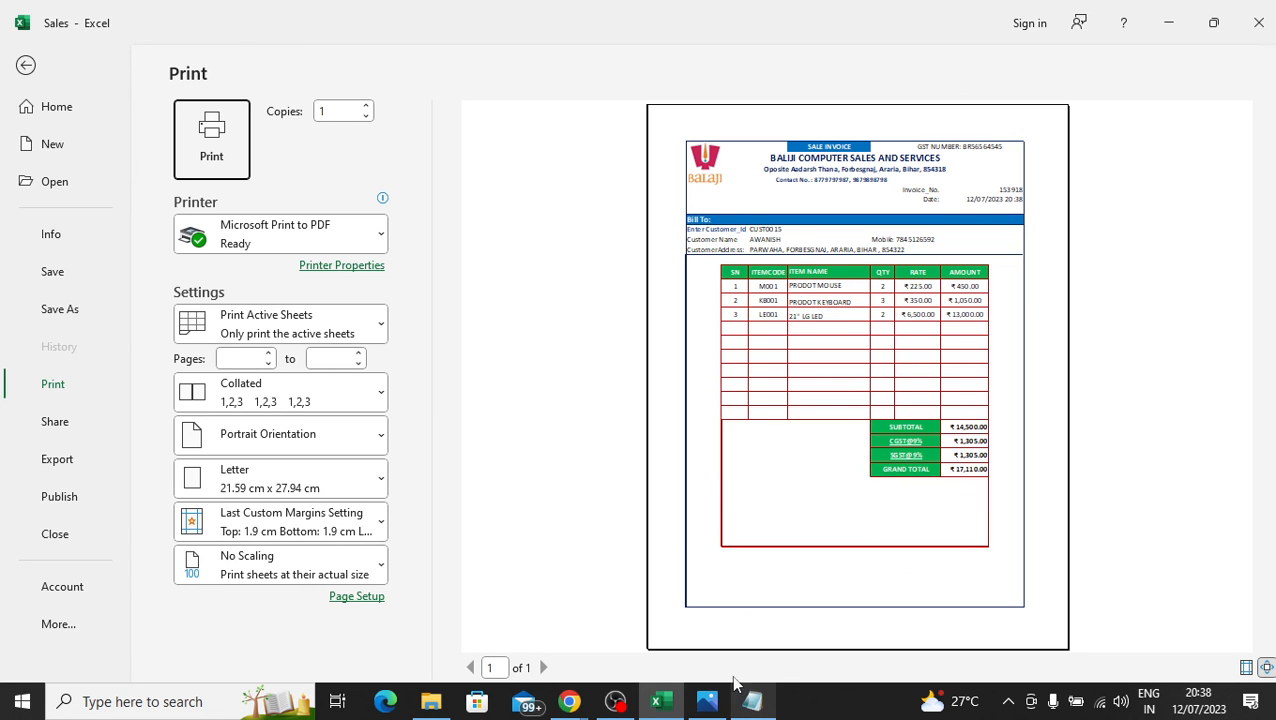
key("Escape")
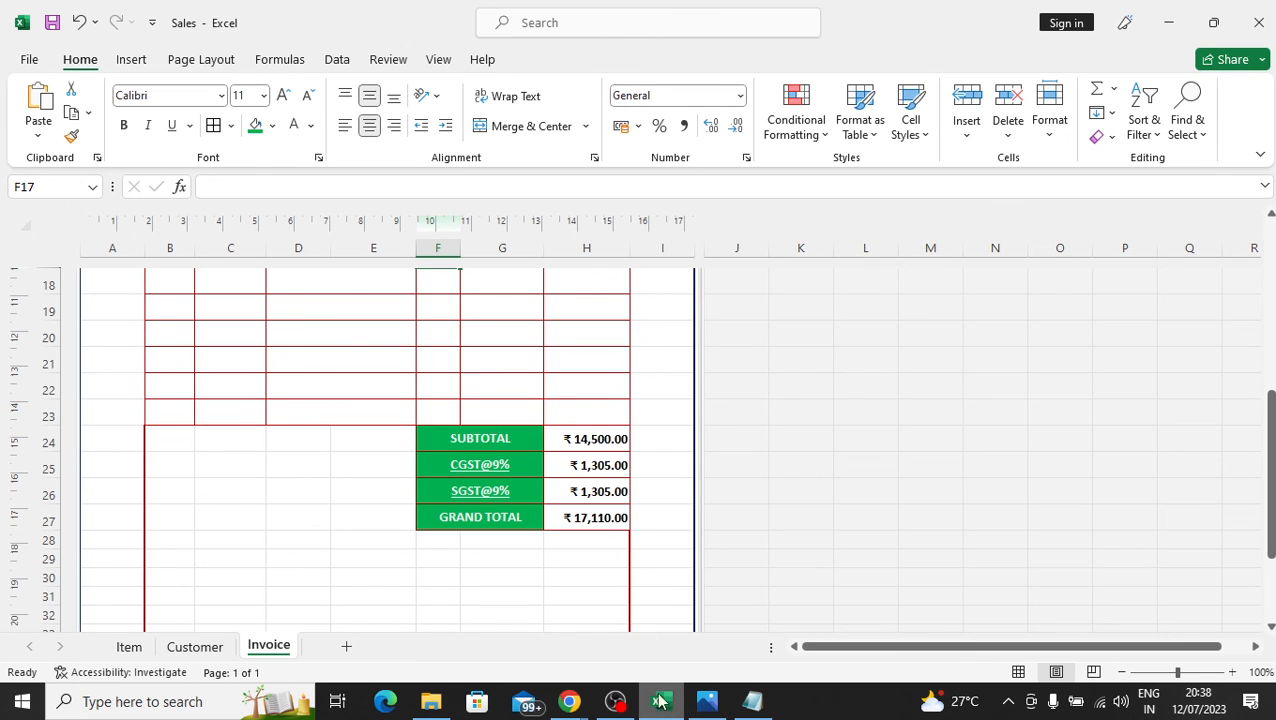
- Compare the blank area below the invoice totals with the note and signature sections of the Sale_invoice_Format.png reference image
left_click(580, 560)
scroll(504, 575, "down", 3)
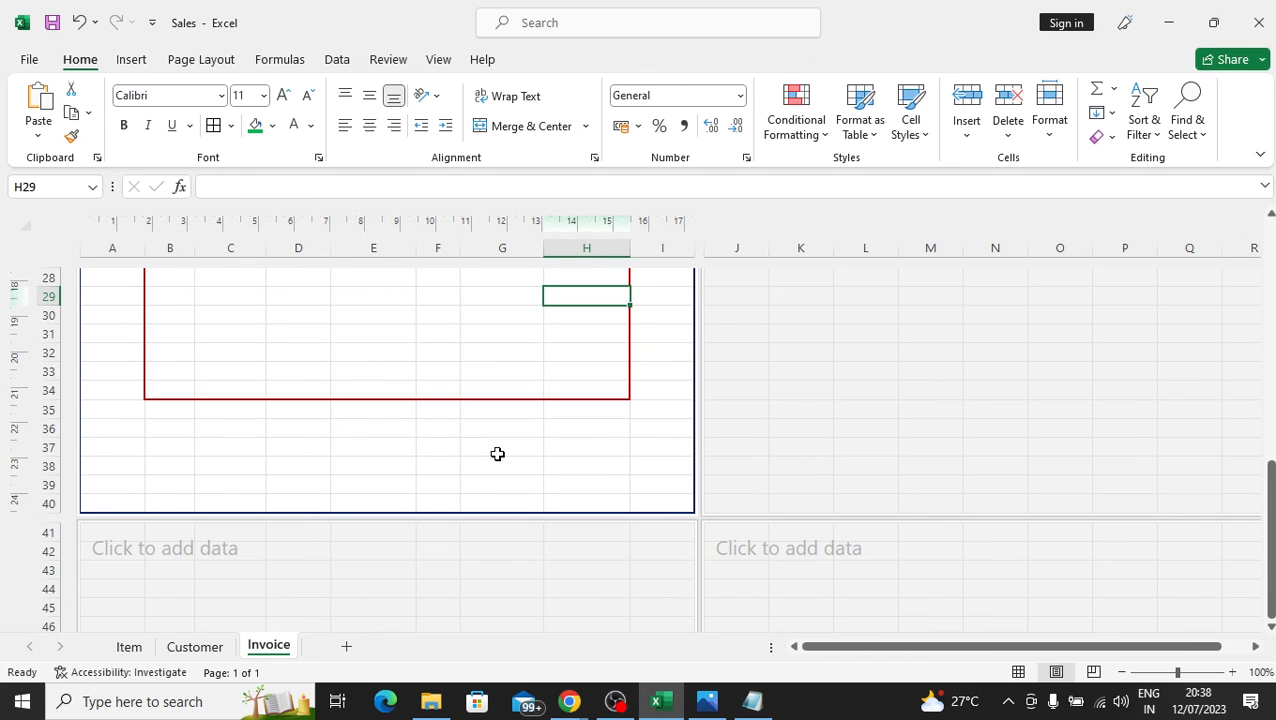
left_click(707, 701)
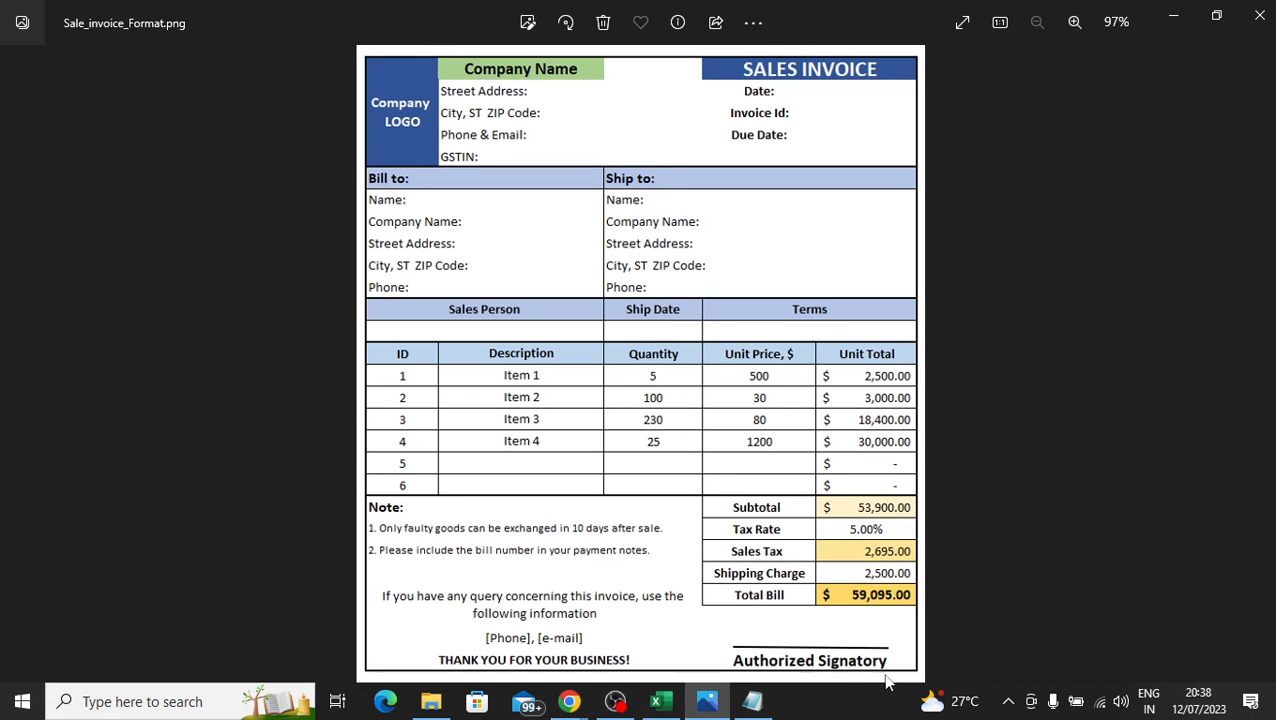
left_click(660, 701)
left_click(668, 705)
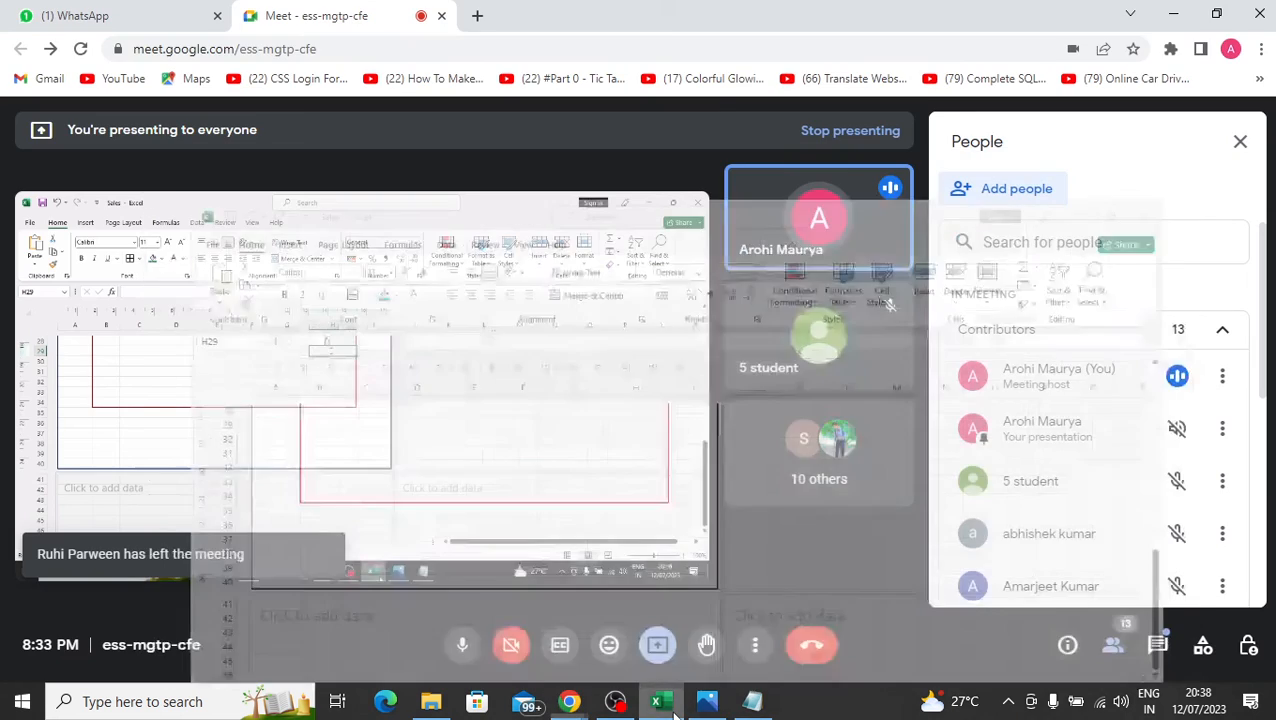
left_click(664, 704)
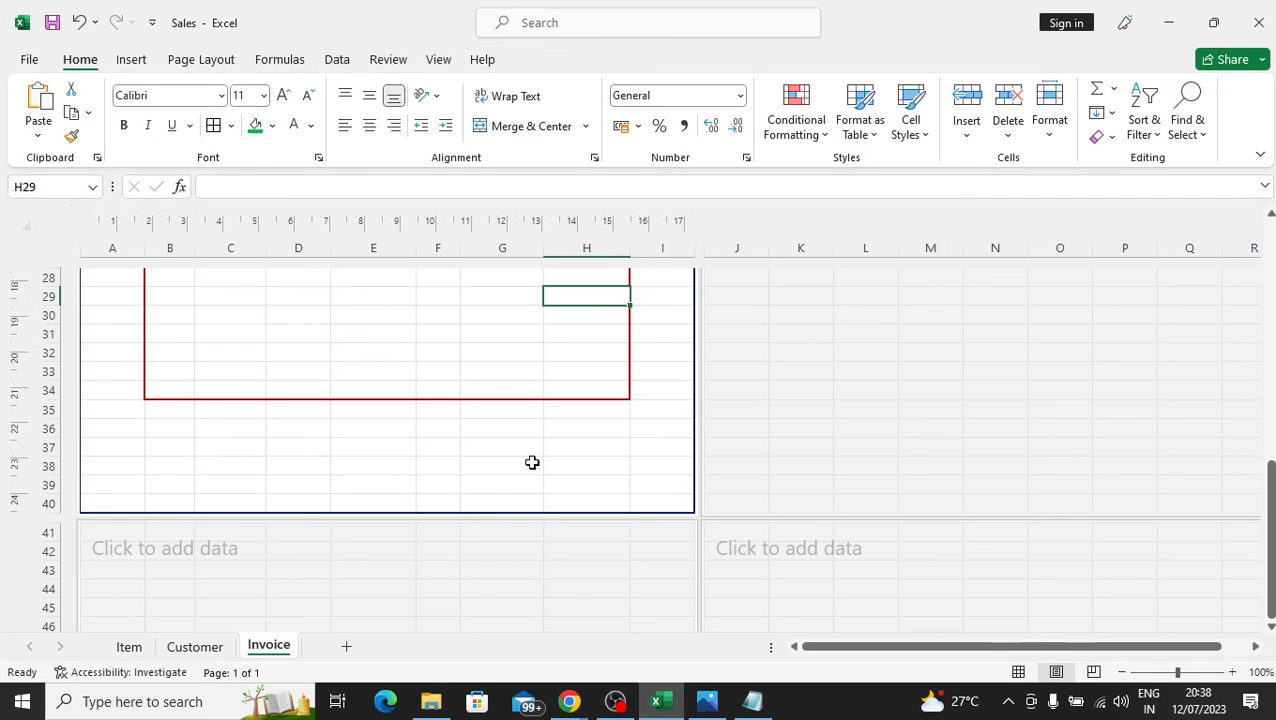
left_click(532, 462)
left_click_drag(500, 447, 636, 444)
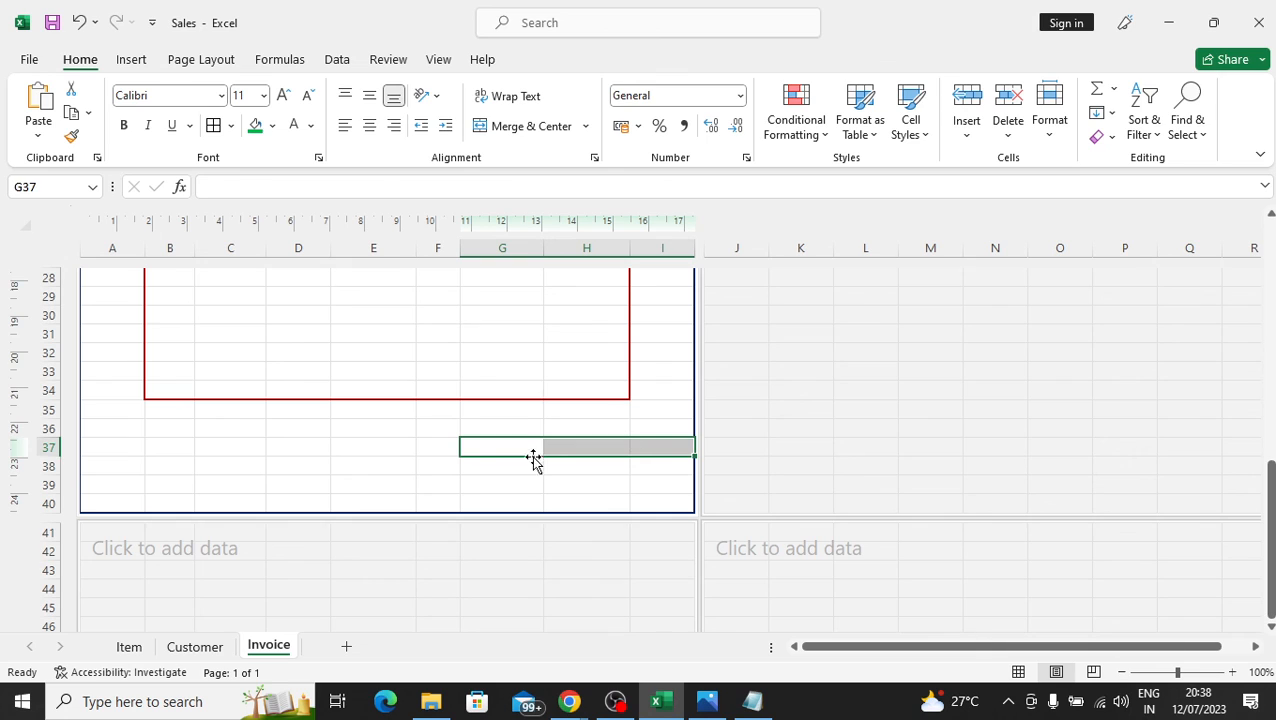
left_click(515, 482)
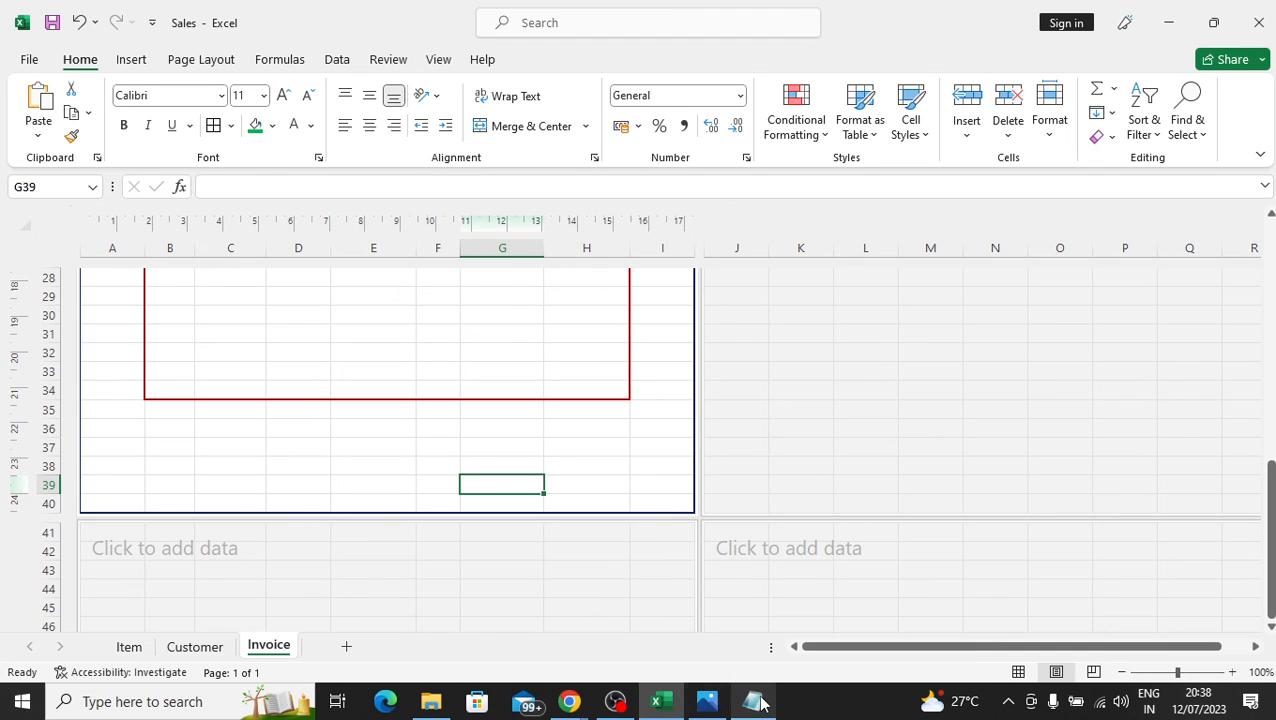
left_click(709, 702)
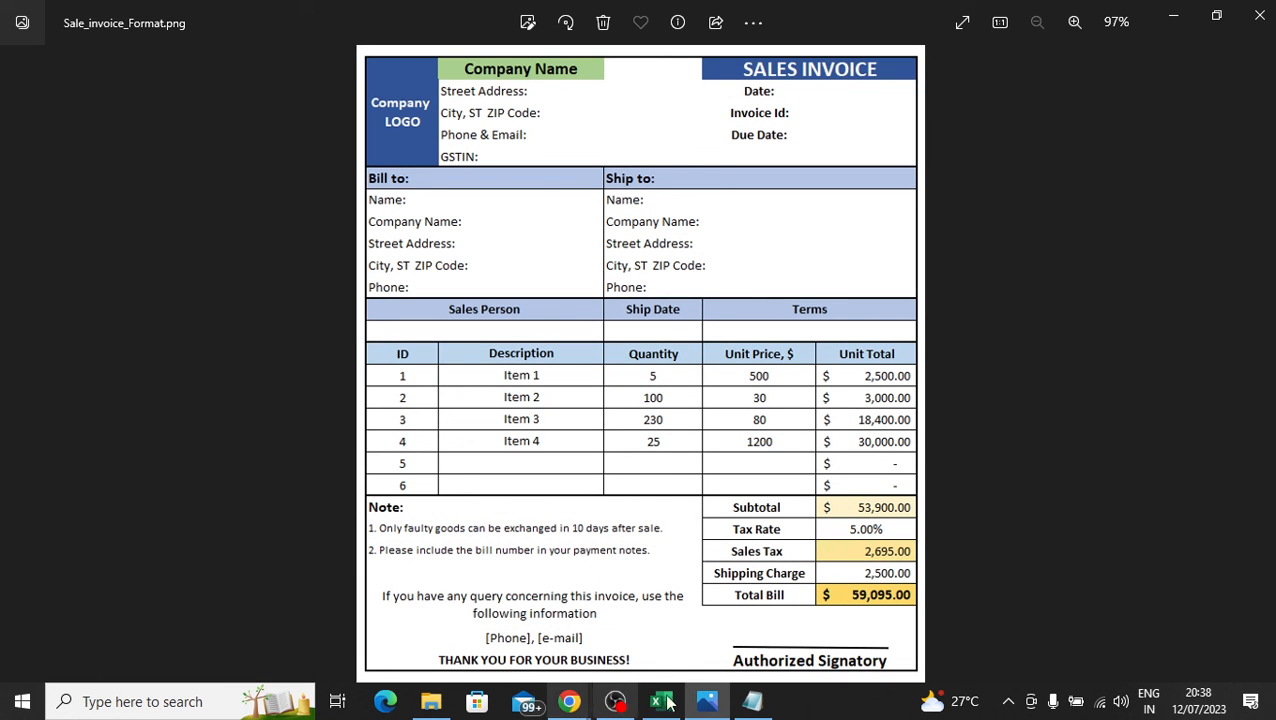
left_click(616, 702)
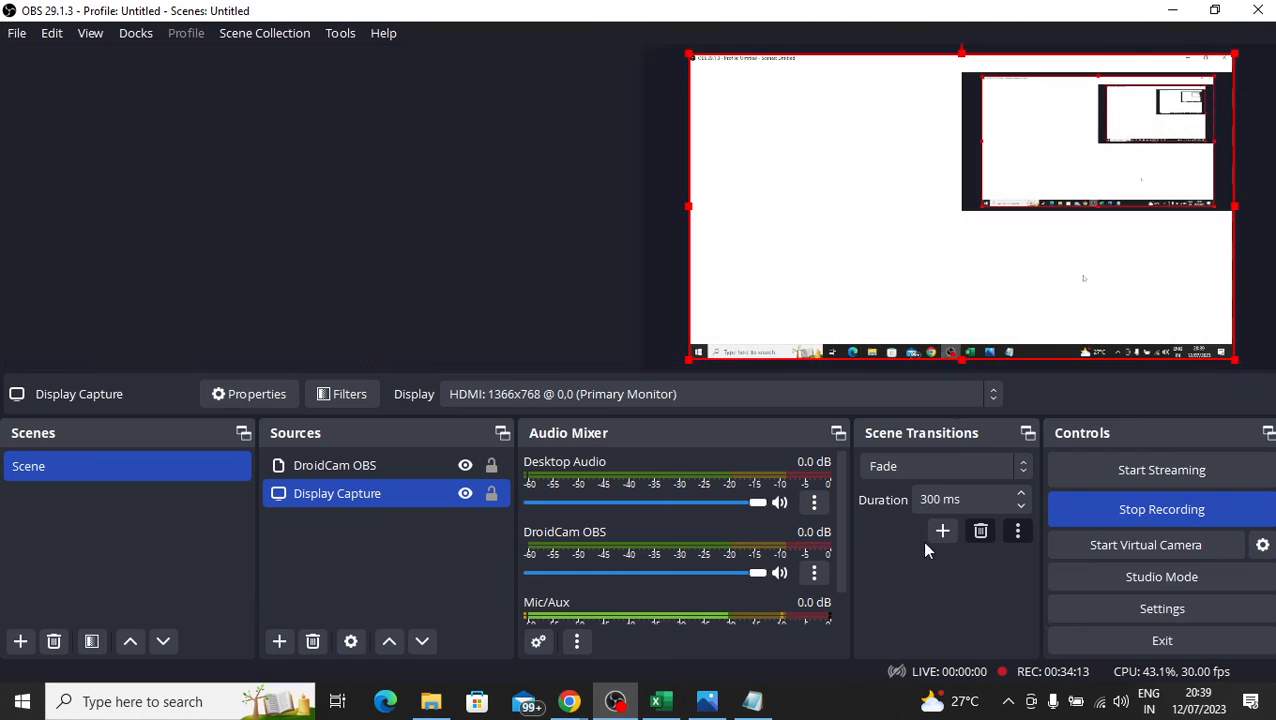